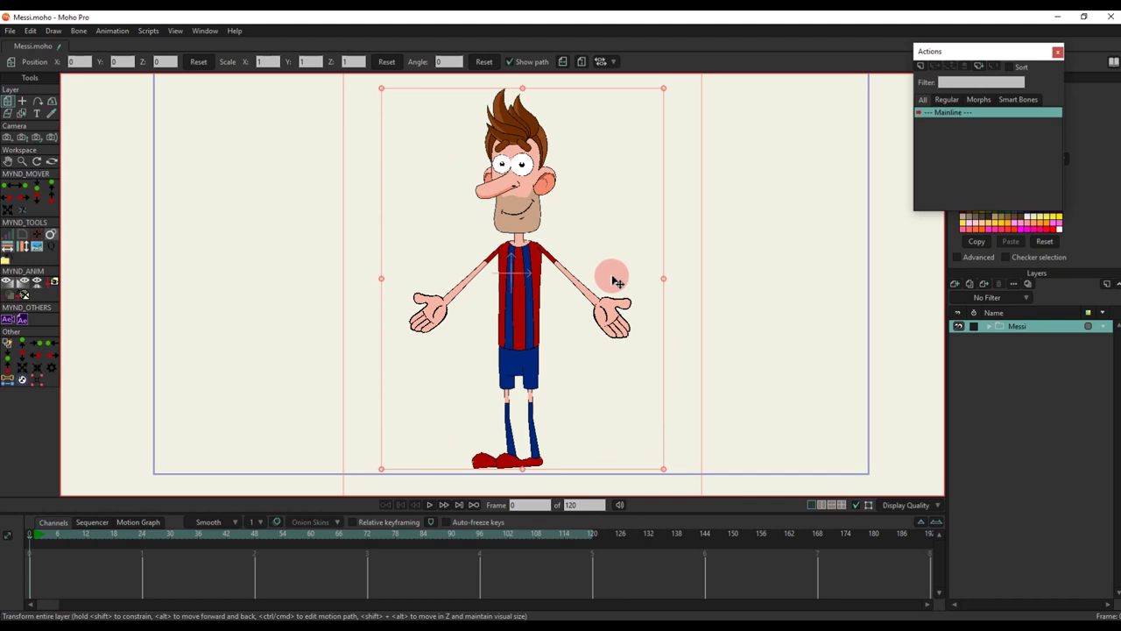
Hide and show the sleeve R and sleeve L layers to examine the arm artwork beneath them
{"action": "scroll", "coordinate": [516, 246], "scroll_direction": "up", "scroll_amount": 8}
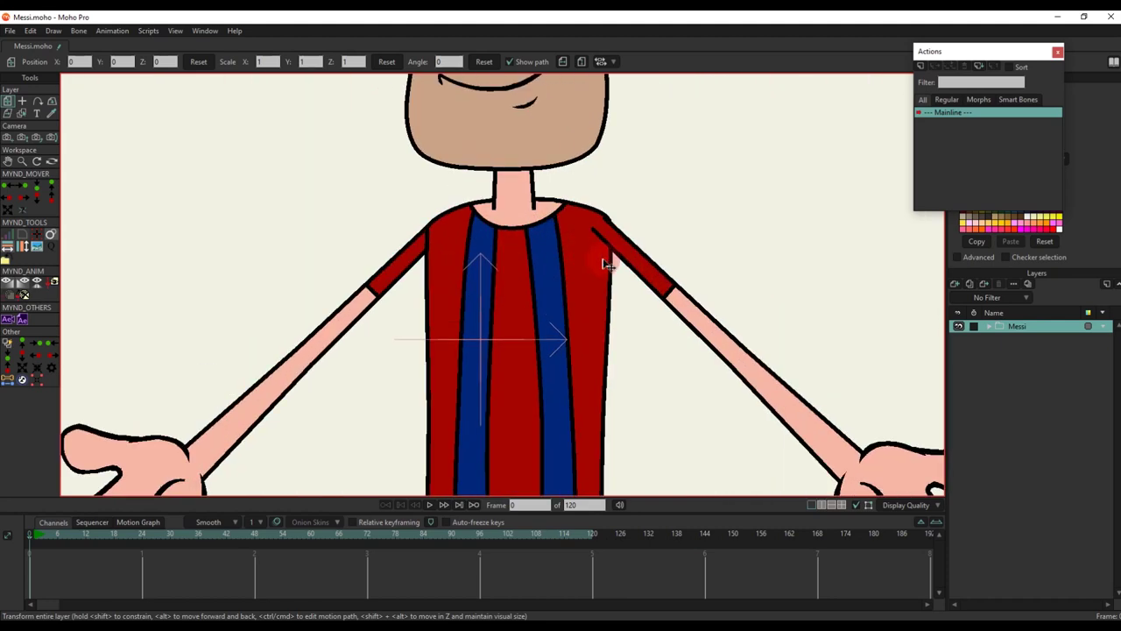
{"action": "right_click", "coordinate": [638, 277], "text": "alt"}
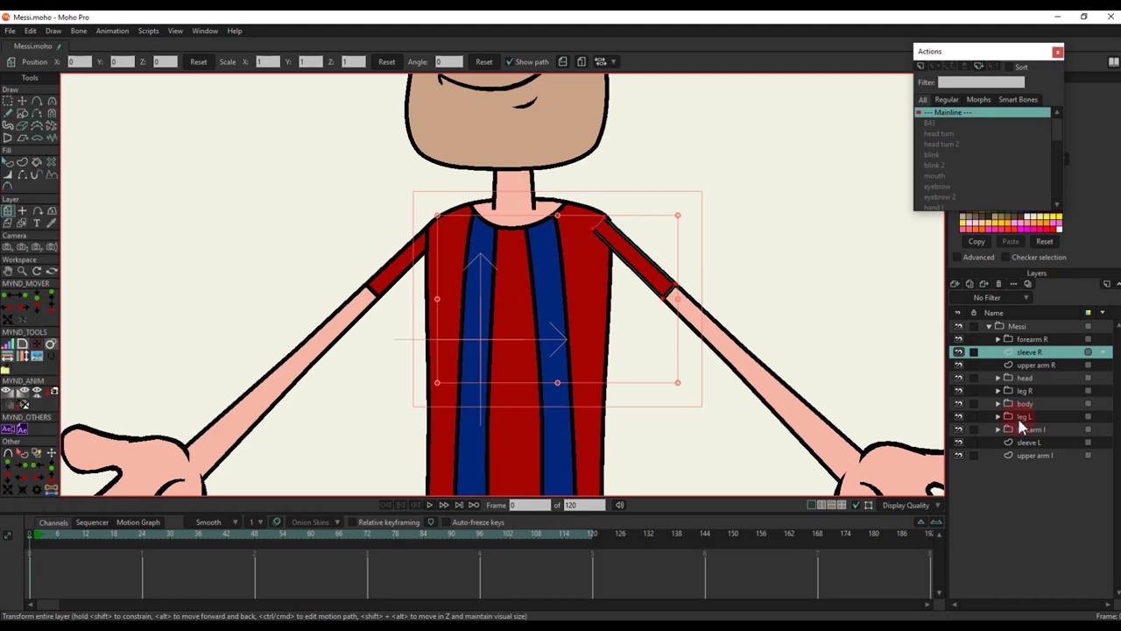
{"action": "left_click", "coordinate": [960, 352]}
{"action": "left_click", "coordinate": [959, 352]}
{"action": "left_click", "coordinate": [959, 352]}
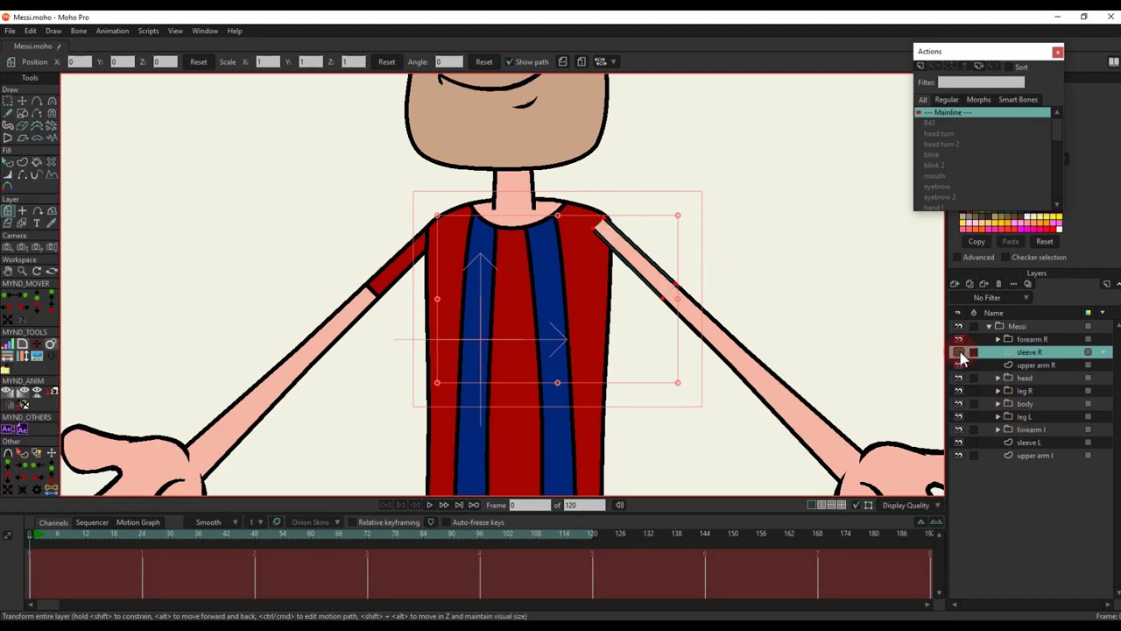
{"action": "left_click", "coordinate": [959, 352]}
{"action": "left_click", "coordinate": [958, 442]}
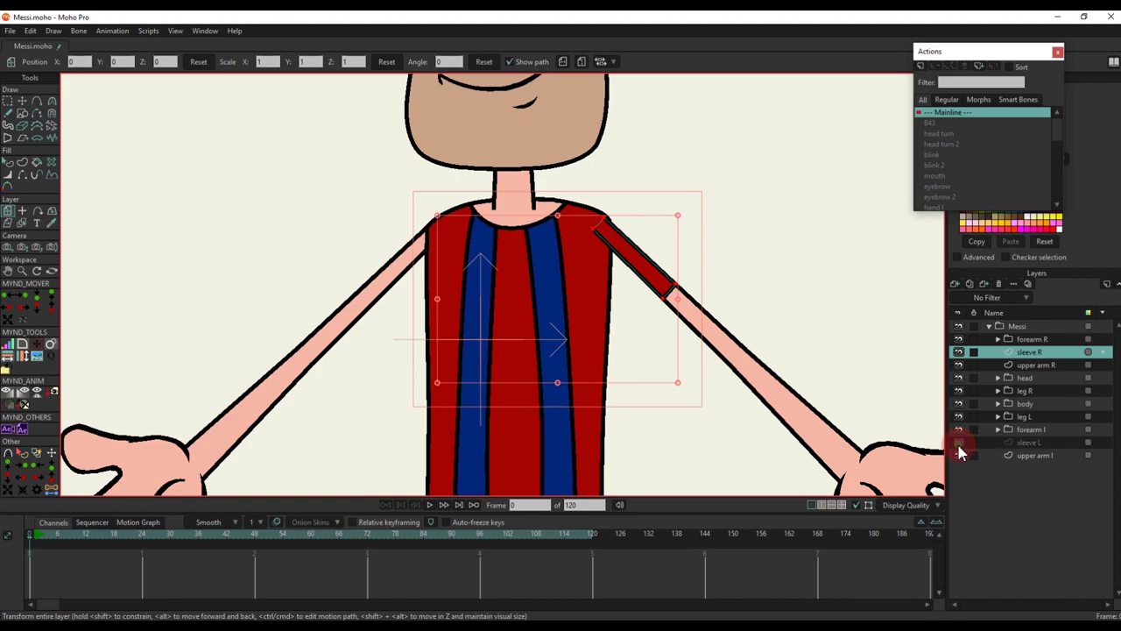
{"action": "left_click", "coordinate": [959, 442]}
{"action": "left_click", "coordinate": [958, 443]}
{"action": "left_click", "coordinate": [959, 442]}
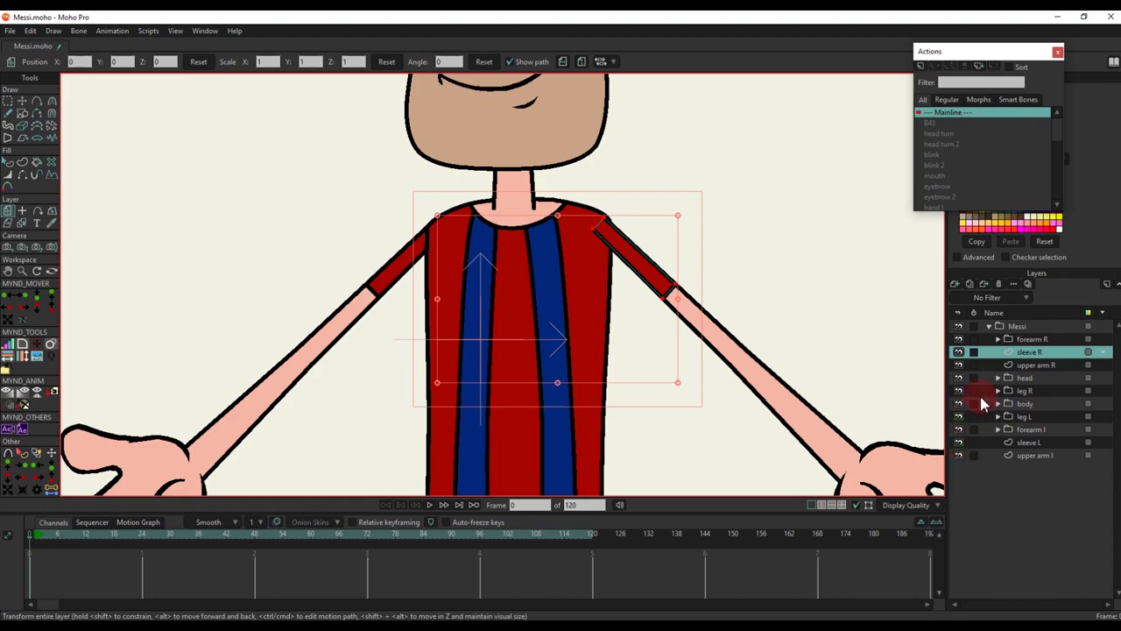
Convert the Messi group layer into a bone layer and collapse its contents
{"action": "left_click", "coordinate": [1020, 326]}
{"action": "scroll", "coordinate": [806, 290], "scroll_direction": "down", "scroll_amount": 5}
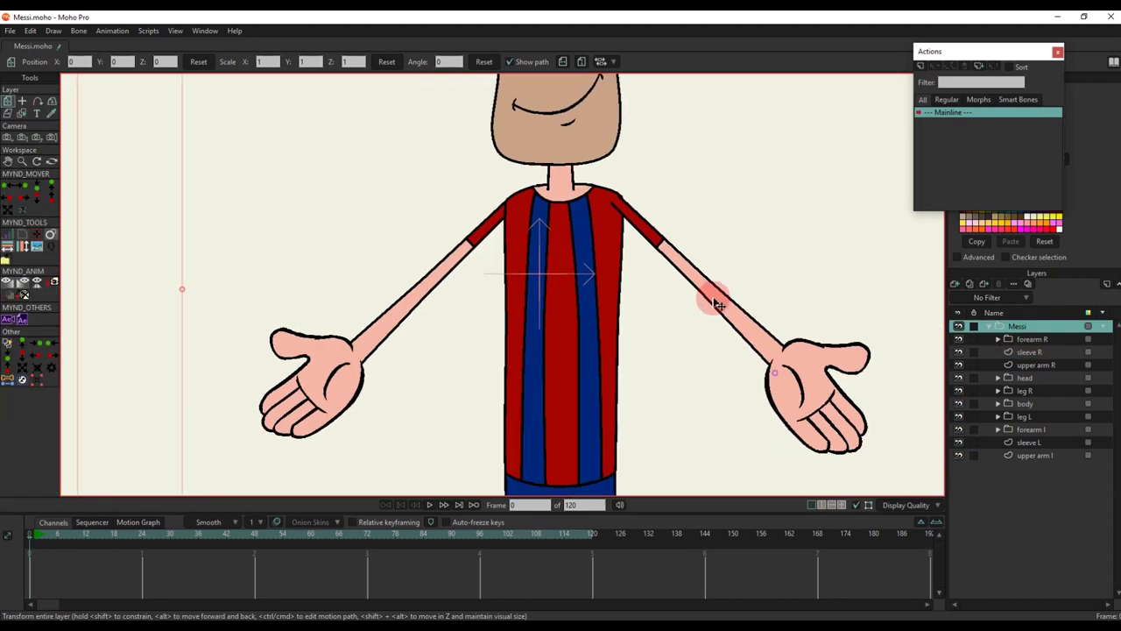
{"action": "scroll", "coordinate": [663, 345], "scroll_direction": "down", "scroll_amount": 2}
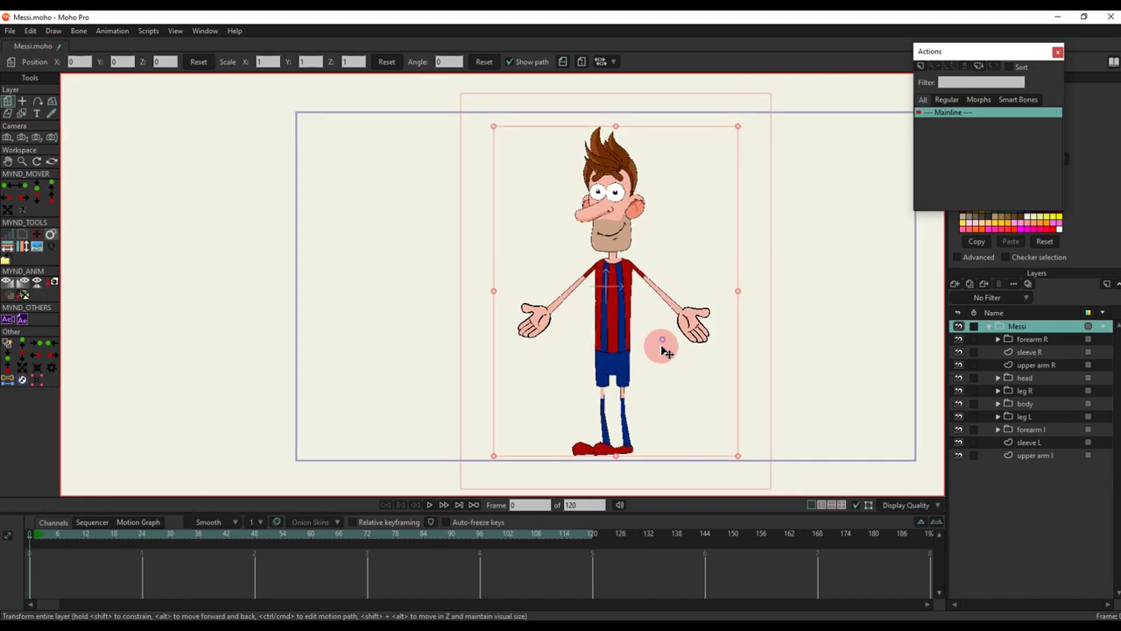
{"action": "right_click", "coordinate": [1039, 327]}
{"action": "left_click", "coordinate": [1069, 376]}
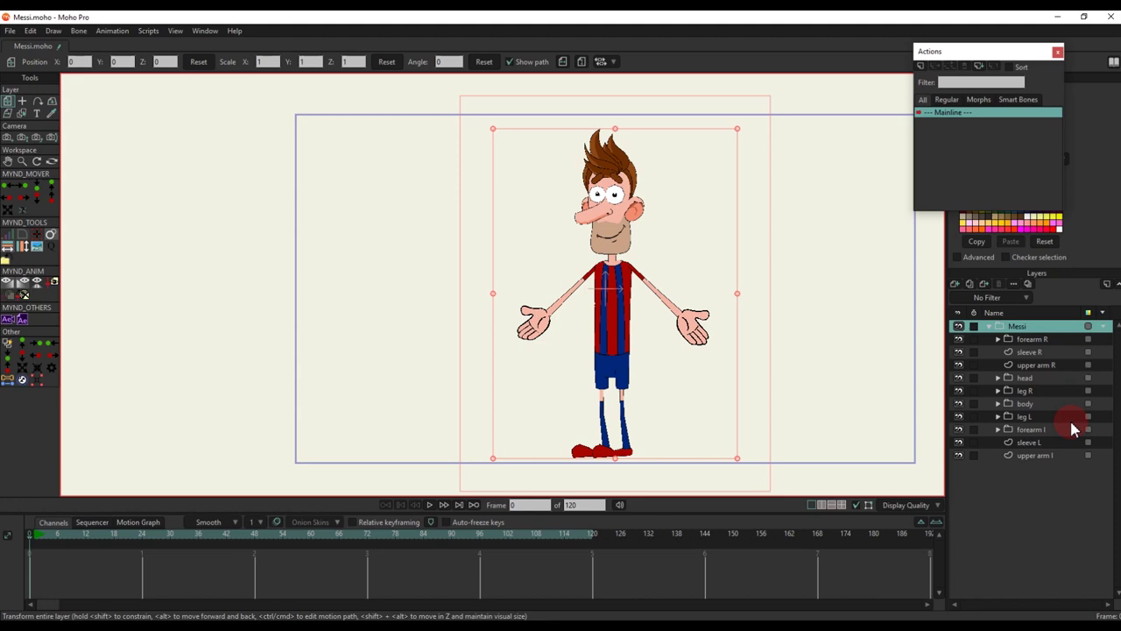
{"action": "left_click", "coordinate": [990, 327]}
Add a root bone starting at the centre of the waist and extending almost horizontally past the character's side
{"action": "scroll", "coordinate": [610, 353], "scroll_direction": "up", "scroll_amount": 6}
{"action": "key", "text": "a"}
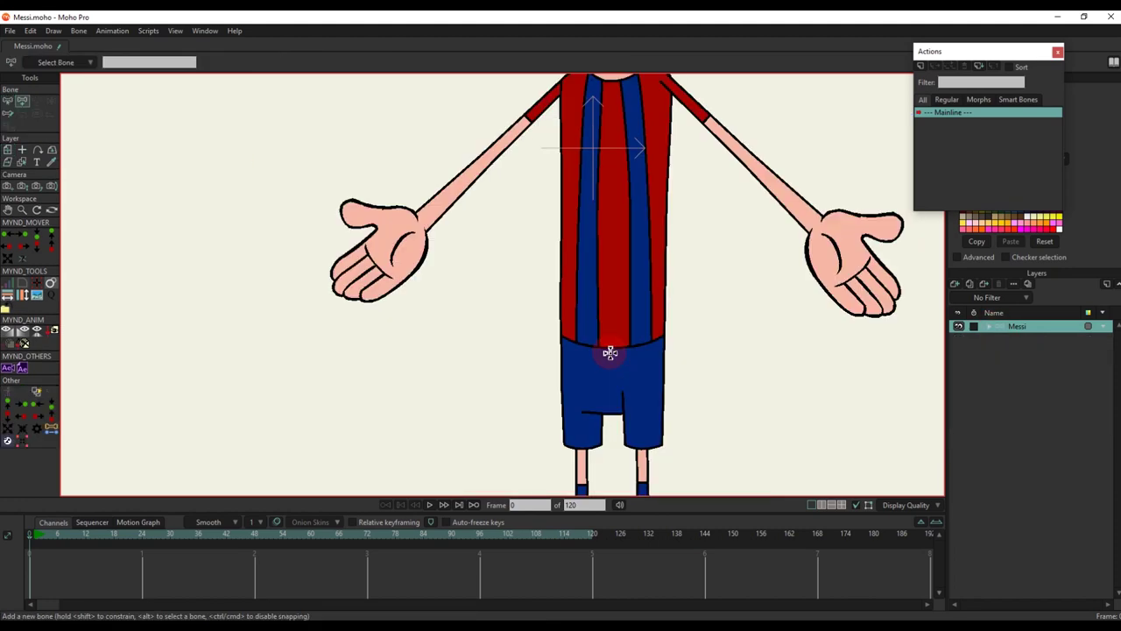
{"action": "scroll", "coordinate": [611, 353], "scroll_direction": "down", "scroll_amount": 2}
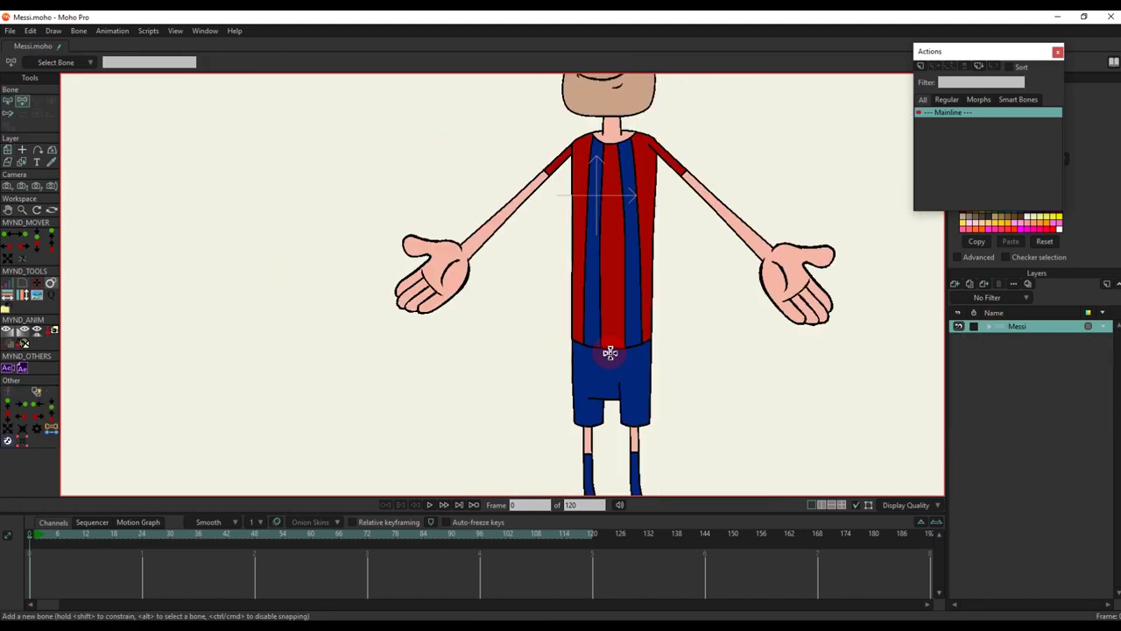
{"action": "scroll", "coordinate": [555, 331], "scroll_direction": "up", "scroll_amount": 2}
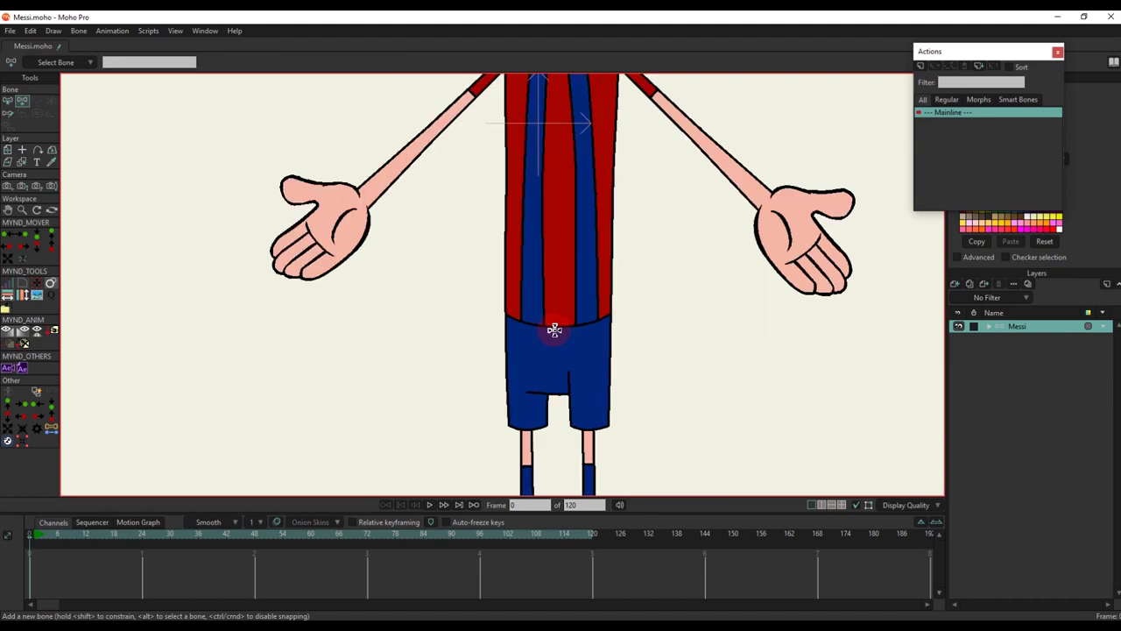
{"action": "scroll", "coordinate": [555, 328], "scroll_direction": "up", "scroll_amount": 2}
{"action": "left_click_drag", "start_coordinate": [555, 322], "coordinate": [902, 315]}
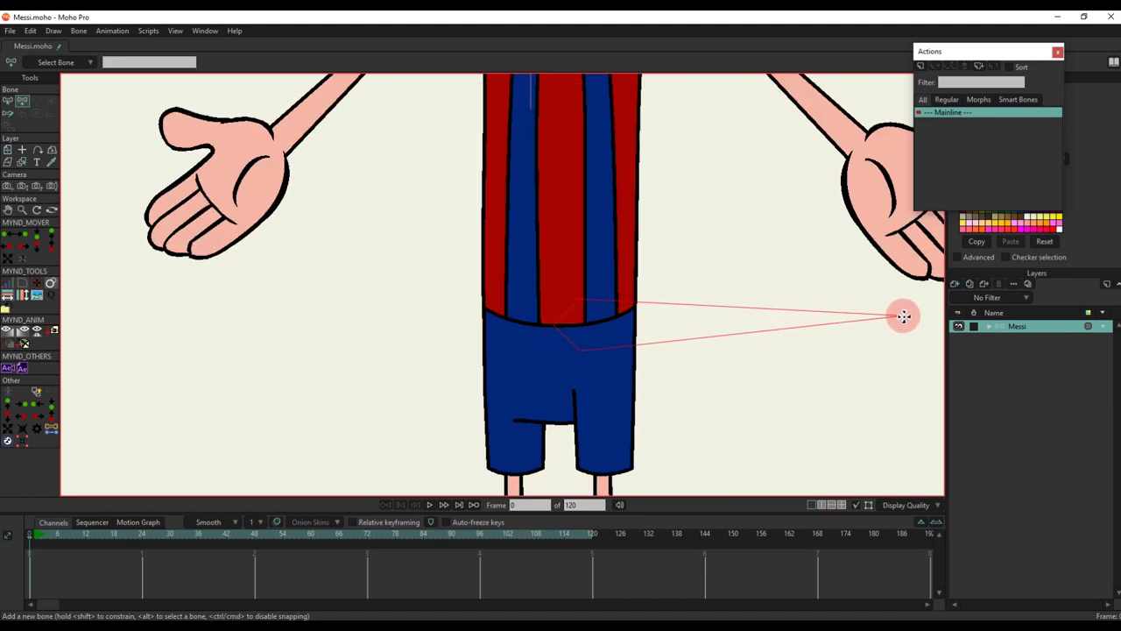
{"action": "left_click_drag", "start_coordinate": [904, 315], "coordinate": [903, 317]}
{"action": "scroll", "coordinate": [559, 317], "scroll_direction": "down", "scroll_amount": 2}
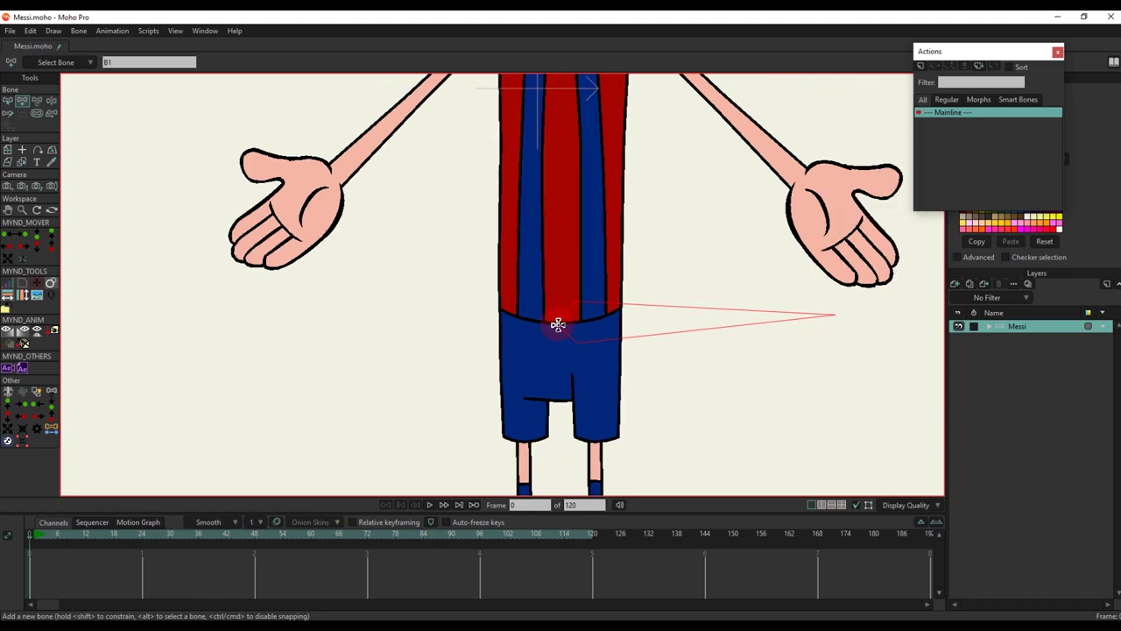
Add a hip bone from the waist down to the crotch, then reselect the horizontal root bone as parent
{"action": "mouse_move", "coordinate": [556, 325]}
{"action": "left_mouse_down"}
{"action": "mouse_move", "coordinate": [561, 440]}
{"action": "mouse_move", "coordinate": [560, 336]}
{"action": "left_mouse_up"}
{"action": "key", "text": "b"}
{"action": "left_click", "coordinate": [564, 325]}
Add a lower spine bone from the waist up to mid-torso, aligning its tip with the shirt's middle points
{"action": "scroll", "coordinate": [565, 326], "scroll_direction": "down", "scroll_amount": 2}
{"action": "key", "text": "a"}
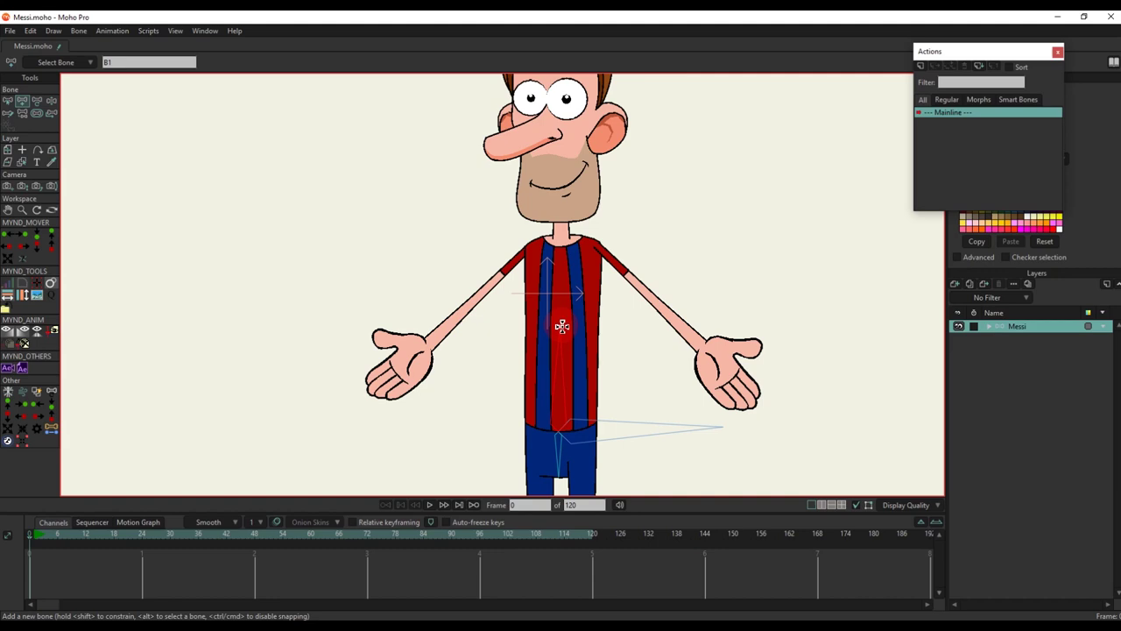
{"action": "scroll", "coordinate": [571, 333], "scroll_direction": "up", "scroll_amount": 3}
{"action": "right_click", "coordinate": [573, 343], "text": "alt"}
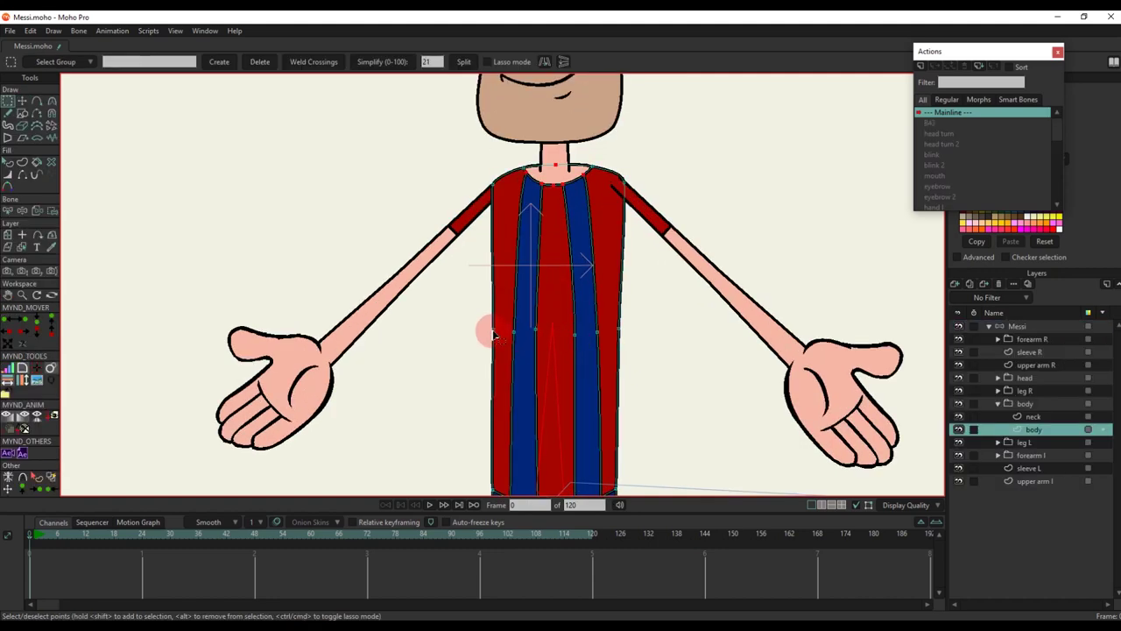
{"action": "left_click", "coordinate": [1015, 325]}
{"action": "key", "text": "t"}
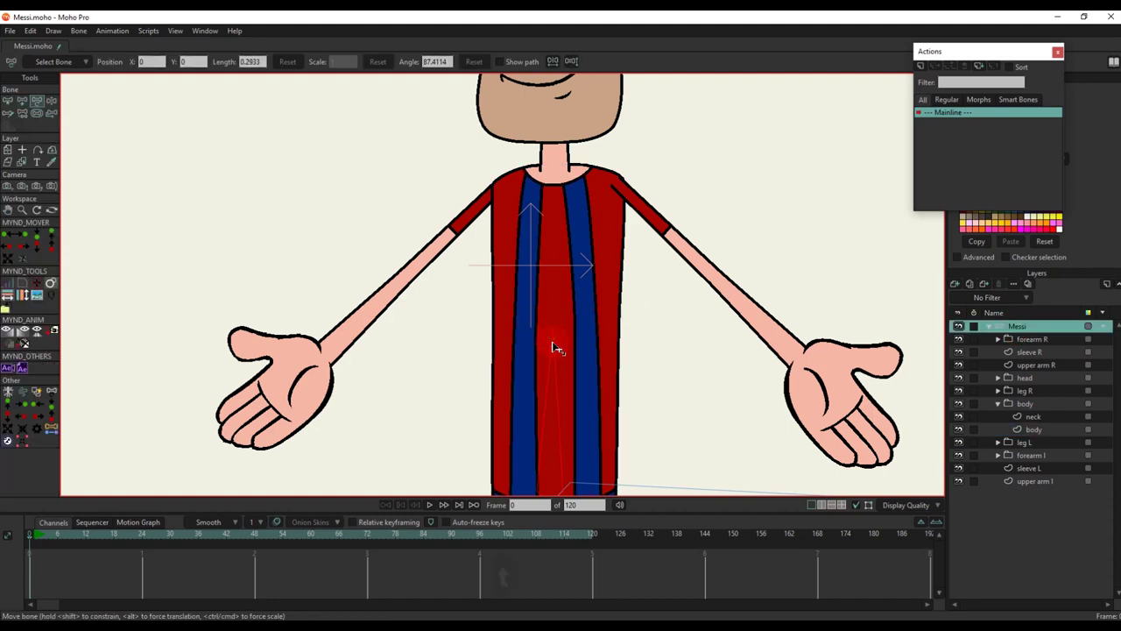
{"action": "key", "text": "a"}
Continue the spine chain with an upper torso bone, a neck bone and a head bone reaching the forehead
{"action": "left_click_drag", "start_coordinate": [553, 326], "coordinate": [554, 147]}
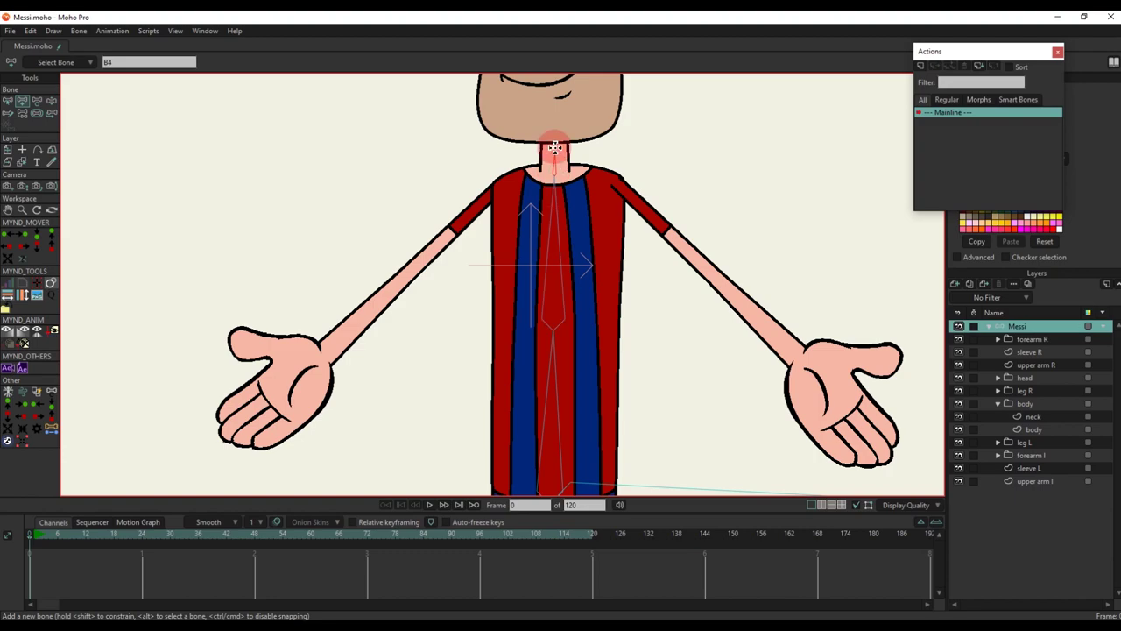
{"action": "left_click_drag", "start_coordinate": [557, 343], "coordinate": [563, 109]}
Add a bone to each of the two front hair tips, both parented to the head bone
{"action": "mouse_move", "coordinate": [504, 276]}
{"action": "left_mouse_down"}
{"action": "mouse_move", "coordinate": [468, 229]}
{"action": "mouse_move", "coordinate": [463, 129]}
{"action": "mouse_move", "coordinate": [477, 145]}
{"action": "left_mouse_up"}
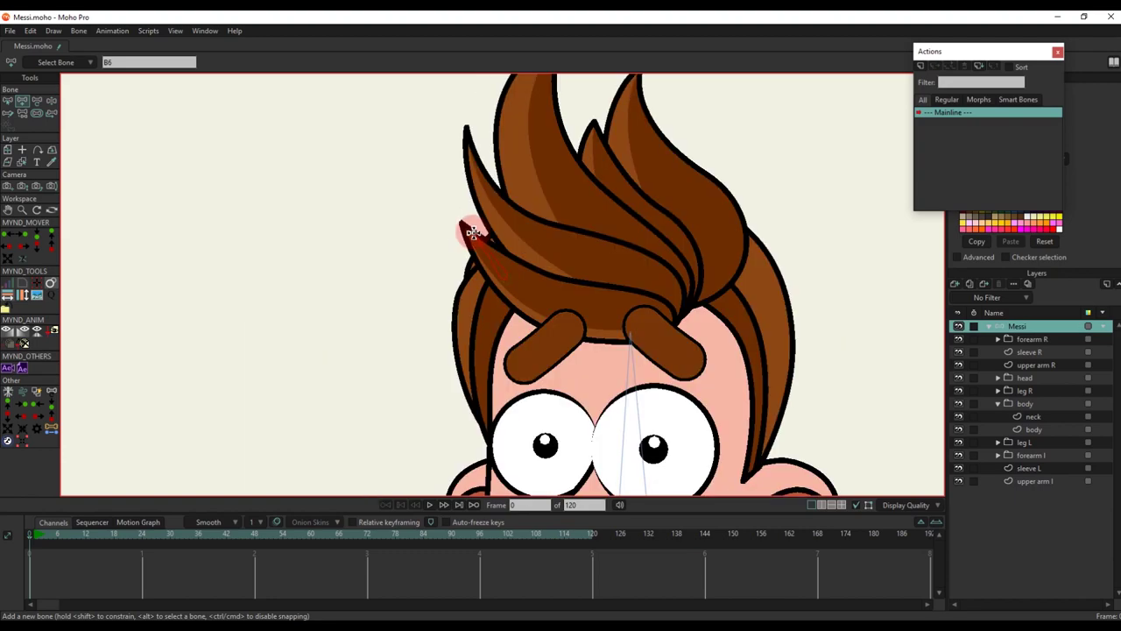
{"action": "key", "text": "b"}
{"action": "left_click", "coordinate": [634, 368]}
{"action": "key", "text": "a"}
{"action": "key", "text": "b"}
{"action": "left_click", "coordinate": [633, 368]}
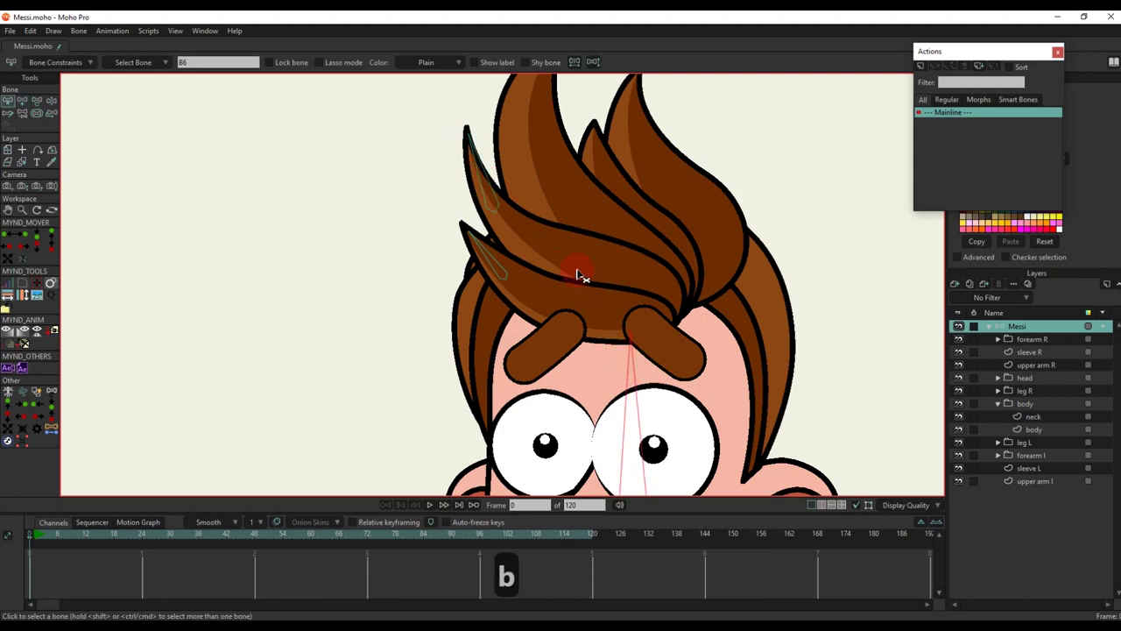
Add a bone at the tip of the tallest hair strand, then reselect the head bone
{"action": "scroll", "coordinate": [550, 123], "scroll_direction": "down", "scroll_amount": 2}
{"action": "mouse_move", "coordinate": [549, 122]}
{"action": "left_mouse_down"}
{"action": "mouse_move", "coordinate": [545, 223]}
{"action": "mouse_move", "coordinate": [545, 150]}
{"action": "mouse_move", "coordinate": [555, 148]}
{"action": "left_mouse_up"}
{"action": "scroll", "coordinate": [545, 225], "scroll_direction": "up", "scroll_amount": 2}
{"action": "key", "text": "a"}
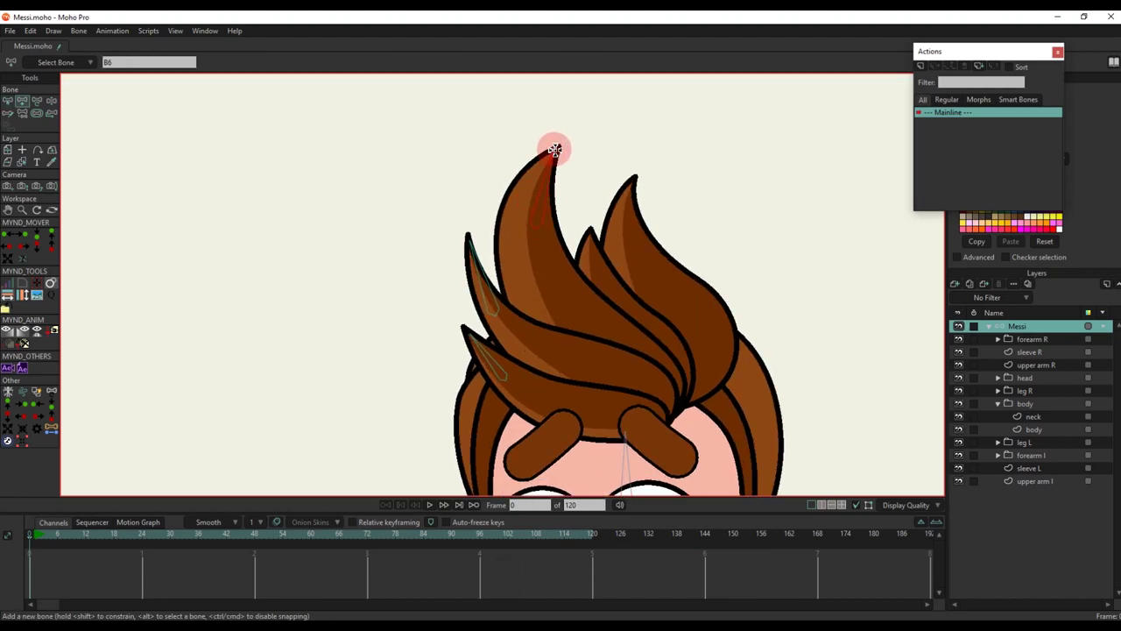
{"action": "scroll", "coordinate": [569, 218], "scroll_direction": "down", "scroll_amount": 3}
{"action": "key", "text": "b"}
{"action": "left_click", "coordinate": [604, 388]}
Add bones to the small middle hair tip and the rear hair strand, both parented to the head bone
{"action": "scroll", "coordinate": [585, 276], "scroll_direction": "up", "scroll_amount": 3}
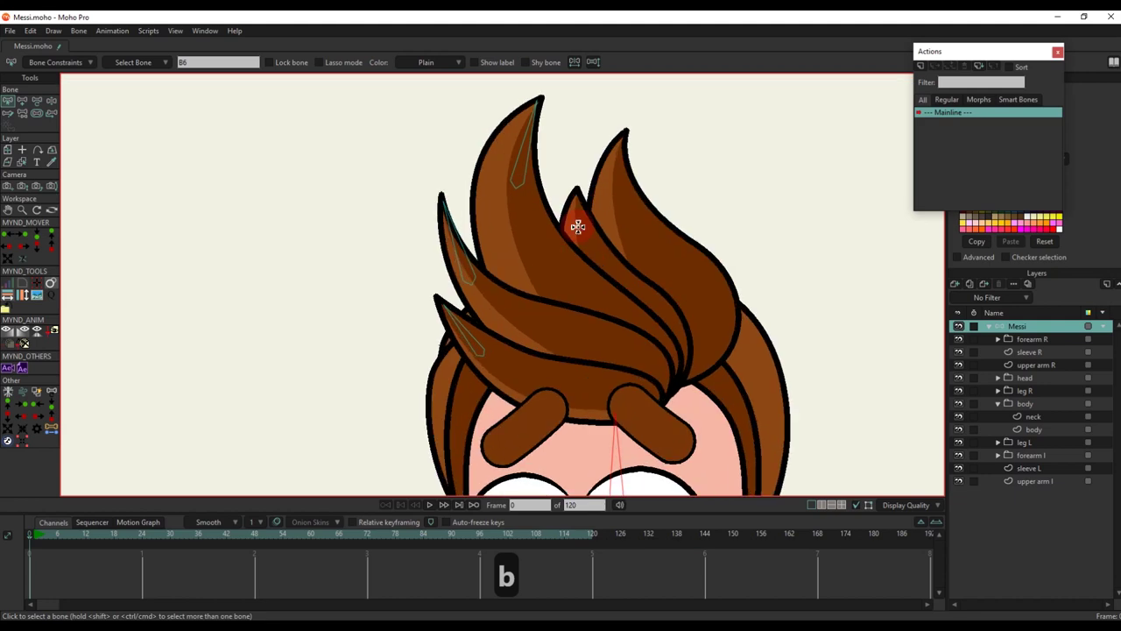
{"action": "key", "text": "a"}
{"action": "left_click_drag", "start_coordinate": [581, 241], "coordinate": [624, 133]}
{"action": "key", "text": "b"}
{"action": "left_click", "coordinate": [618, 437]}
{"action": "key", "text": "a"}
Select the head bone as parent for the eyebrow bones, then make eyebrow L the active layer
{"action": "scroll", "coordinate": [580, 230], "scroll_direction": "down", "scroll_amount": 6}
{"action": "left_click_drag", "start_coordinate": [578, 354], "coordinate": [579, 232]}
{"action": "scroll", "coordinate": [580, 192], "scroll_direction": "up", "scroll_amount": 4}
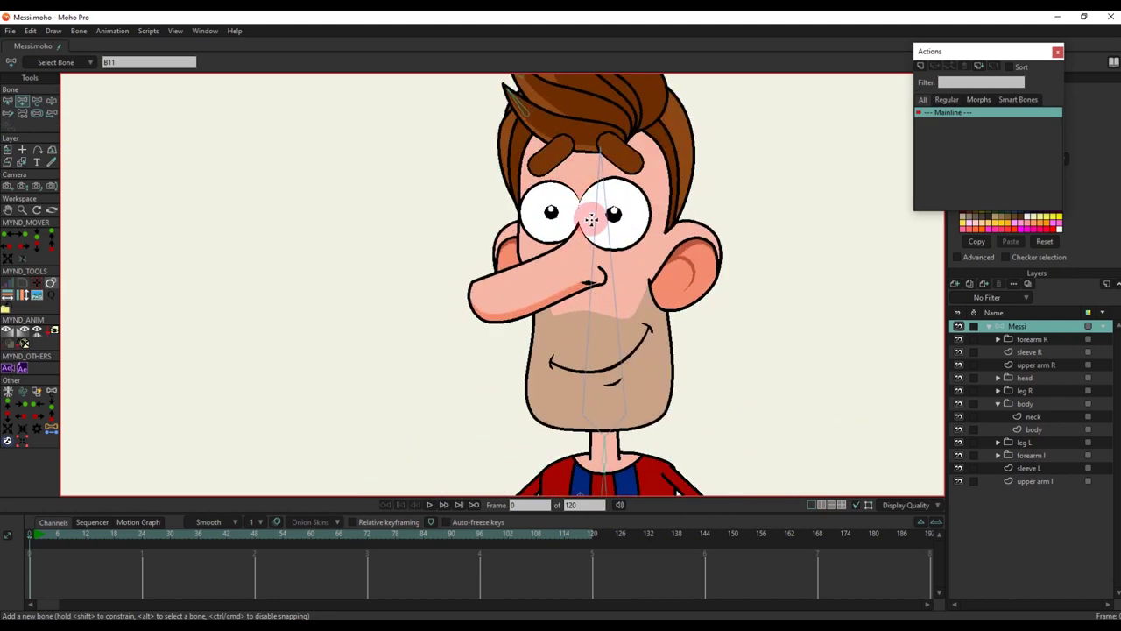
{"action": "scroll", "coordinate": [597, 298], "scroll_direction": "down", "scroll_amount": 4}
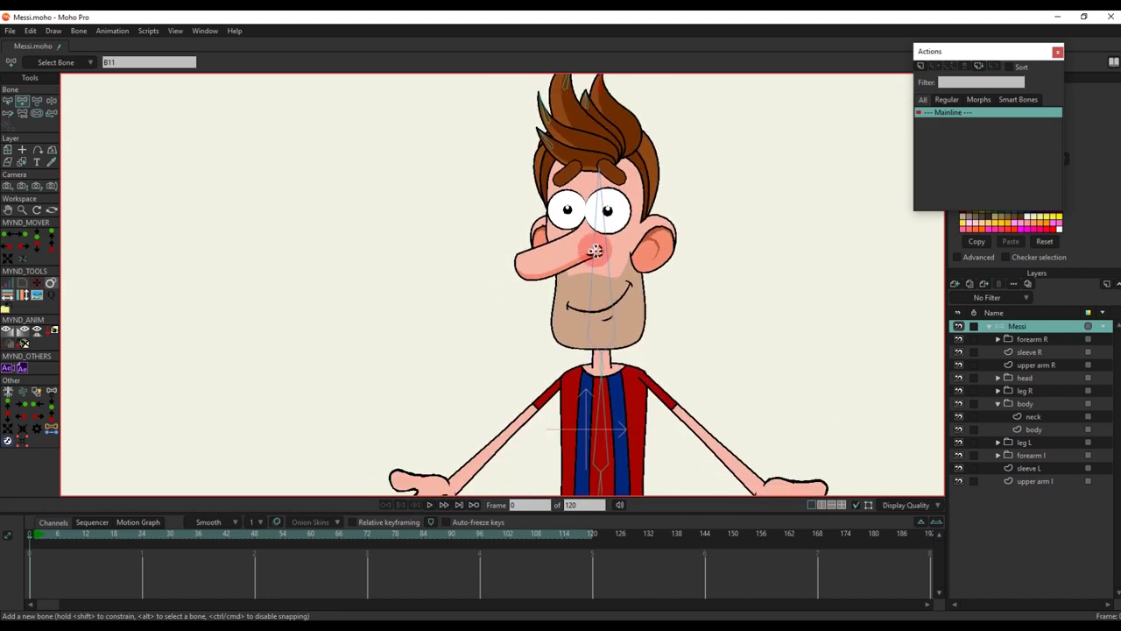
{"action": "scroll", "coordinate": [595, 251], "scroll_direction": "down", "scroll_amount": 1}
{"action": "key", "text": "b"}
{"action": "scroll", "coordinate": [590, 206], "scroll_direction": "up", "scroll_amount": 4}
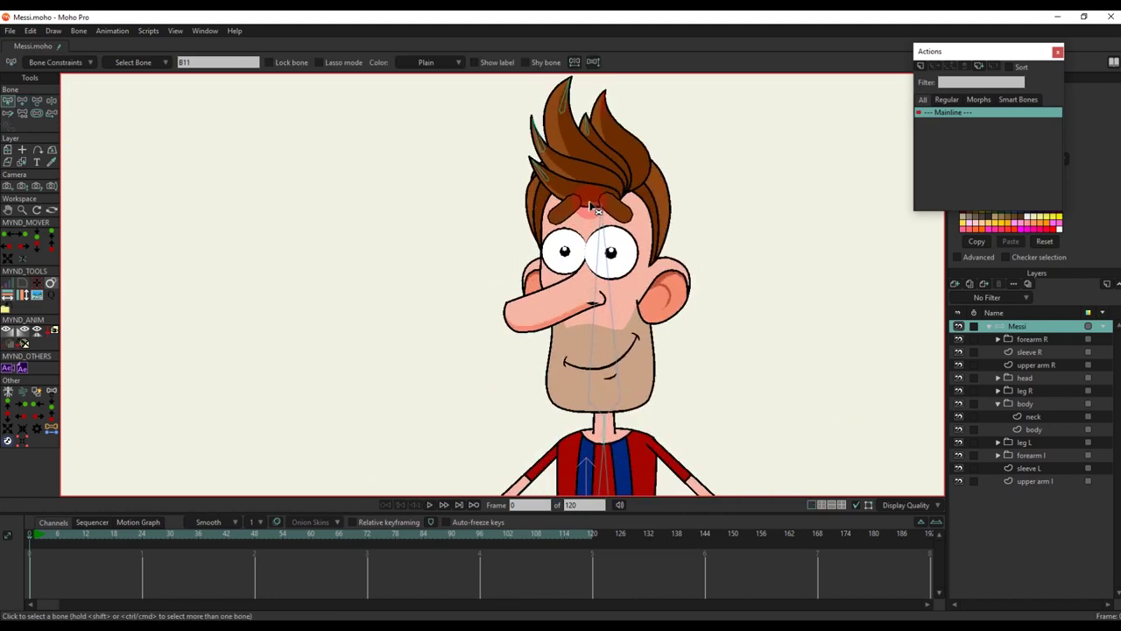
{"action": "left_click", "coordinate": [605, 243]}
{"action": "scroll", "coordinate": [561, 204], "scroll_direction": "up", "scroll_amount": 3}
{"action": "right_click", "coordinate": [562, 213], "text": "alt"}
{"action": "scroll", "coordinate": [561, 219], "scroll_direction": "up", "scroll_amount": 3}
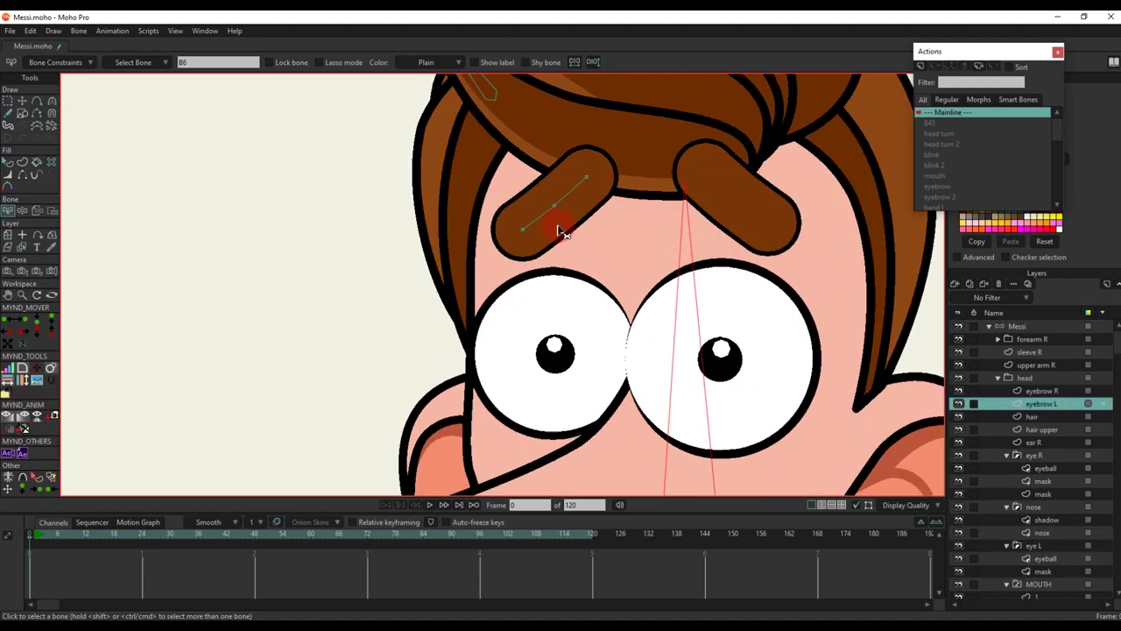
Shrink the timeline to reveal the remaining script tools and activate the one that creates a bone between two coordinates
{"action": "left_click_drag", "start_coordinate": [558, 229], "coordinate": [550, 264]}
{"action": "key", "text": "b"}
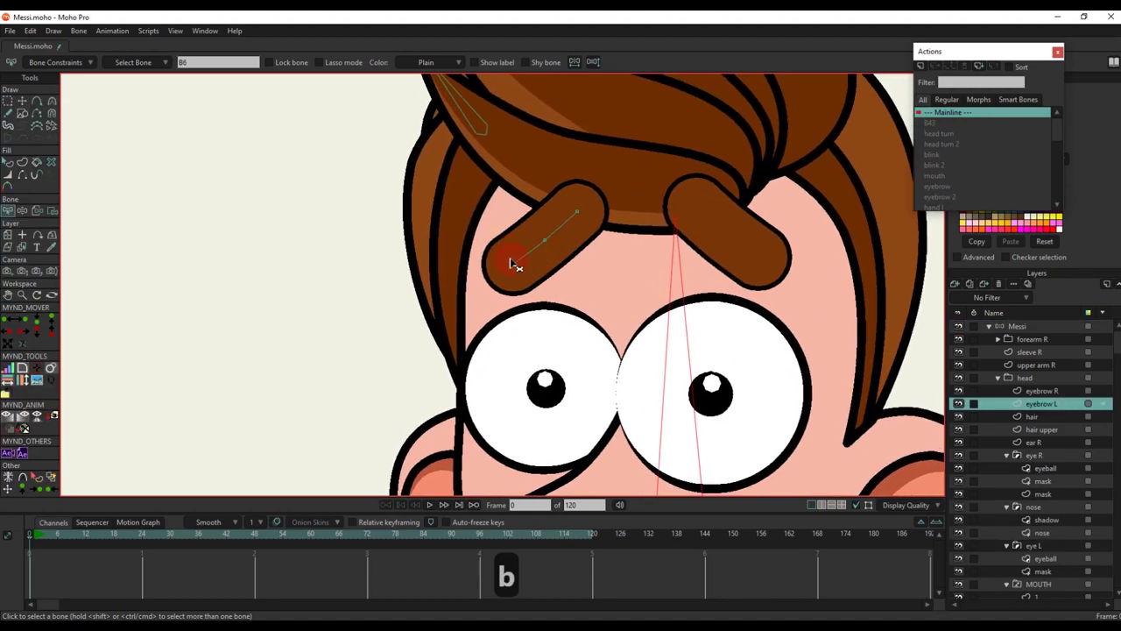
{"action": "left_click", "coordinate": [27, 429]}
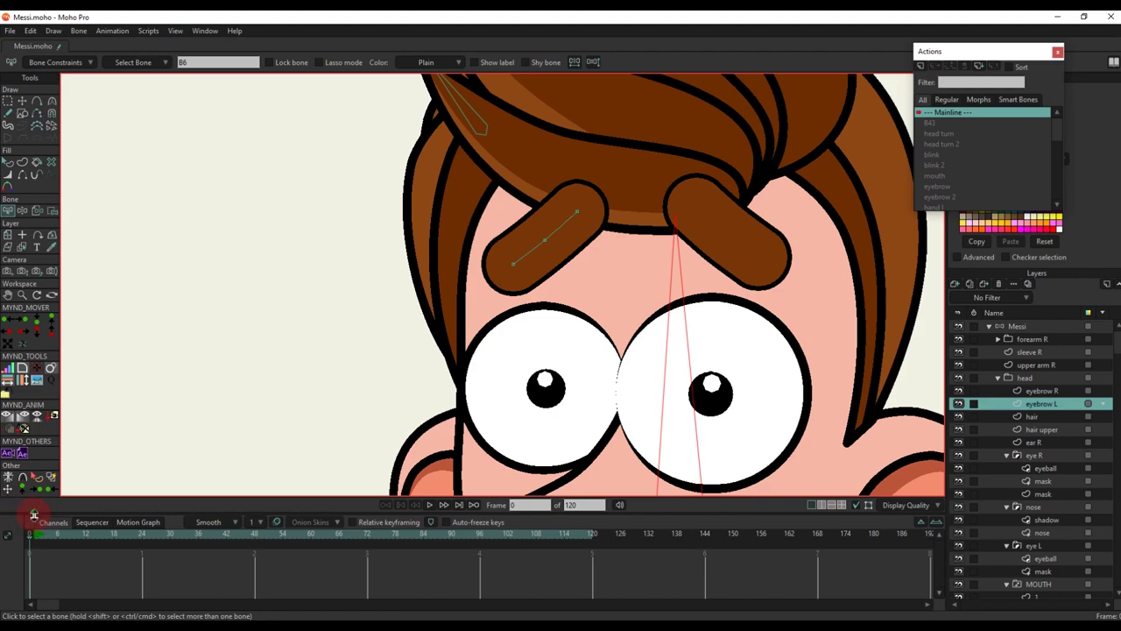
{"action": "left_click_drag", "start_coordinate": [35, 513], "coordinate": [35, 560]}
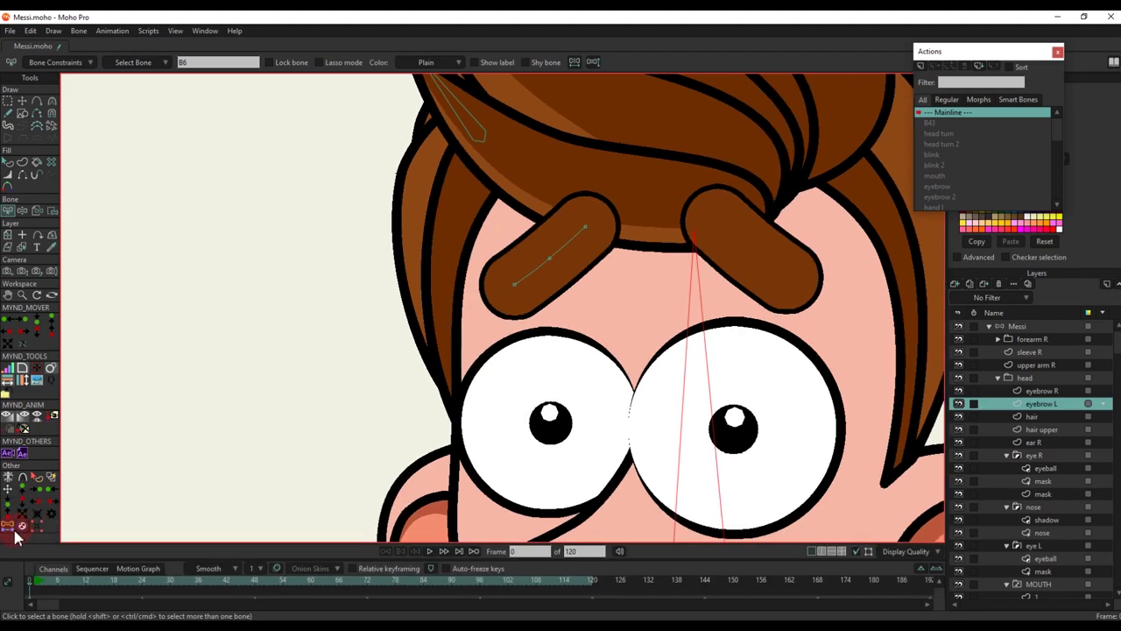
{"action": "left_click", "coordinate": [7, 526]}
Create a bone on the Messi layer from eyebrow L's outer end point to its middle point
{"action": "left_click_drag", "start_coordinate": [507, 274], "coordinate": [526, 309]}
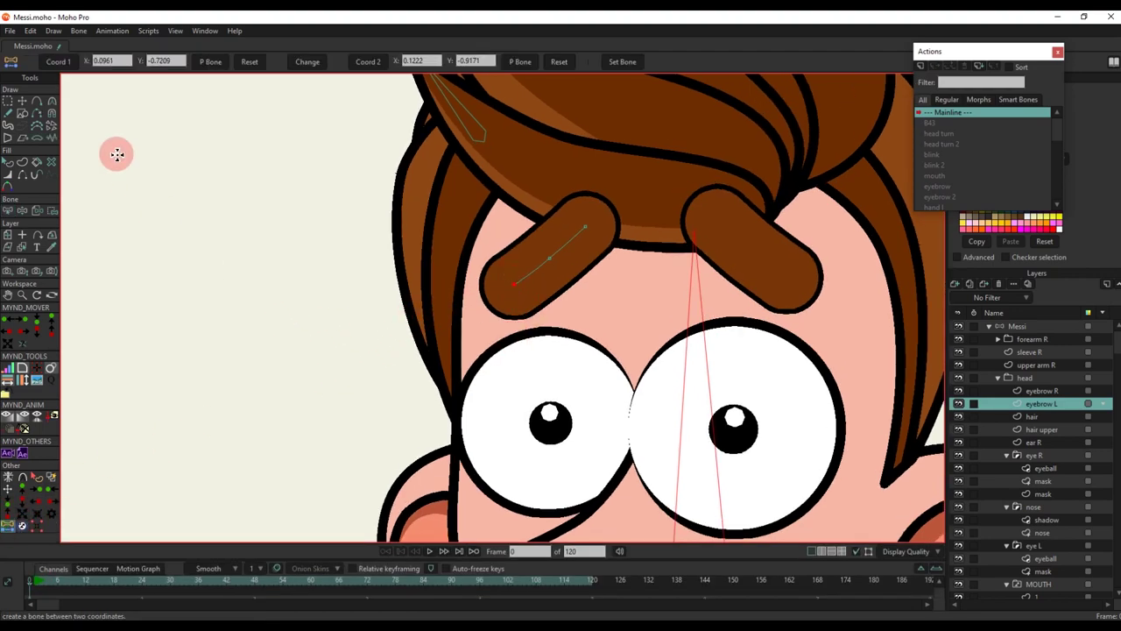
{"action": "left_click", "coordinate": [60, 65]}
{"action": "left_click", "coordinate": [371, 63]}
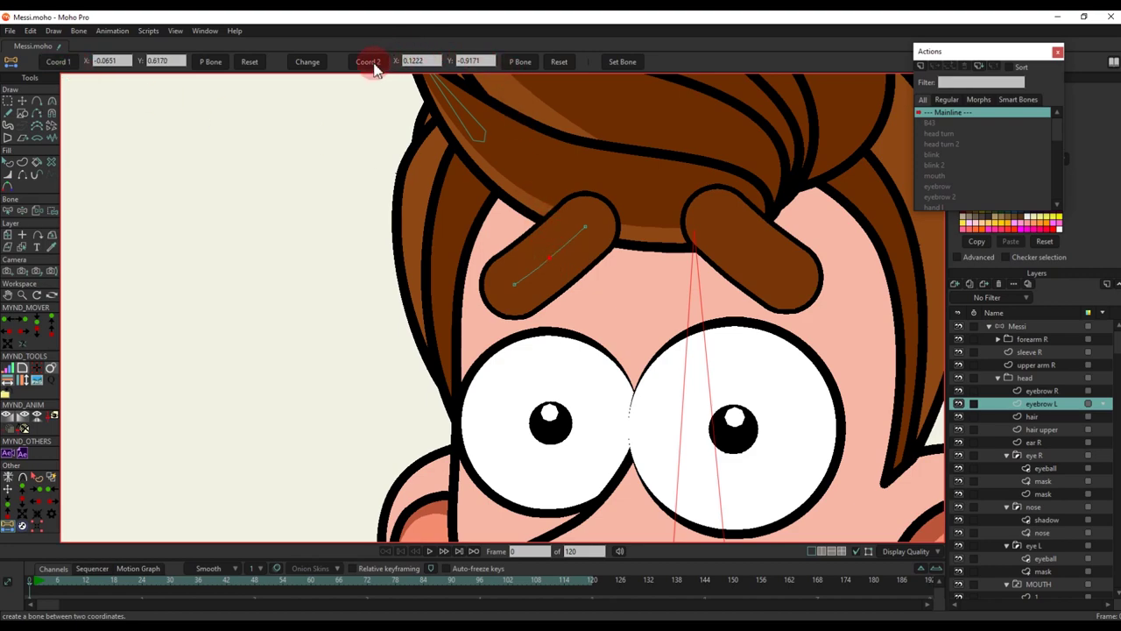
{"action": "left_click", "coordinate": [1019, 326]}
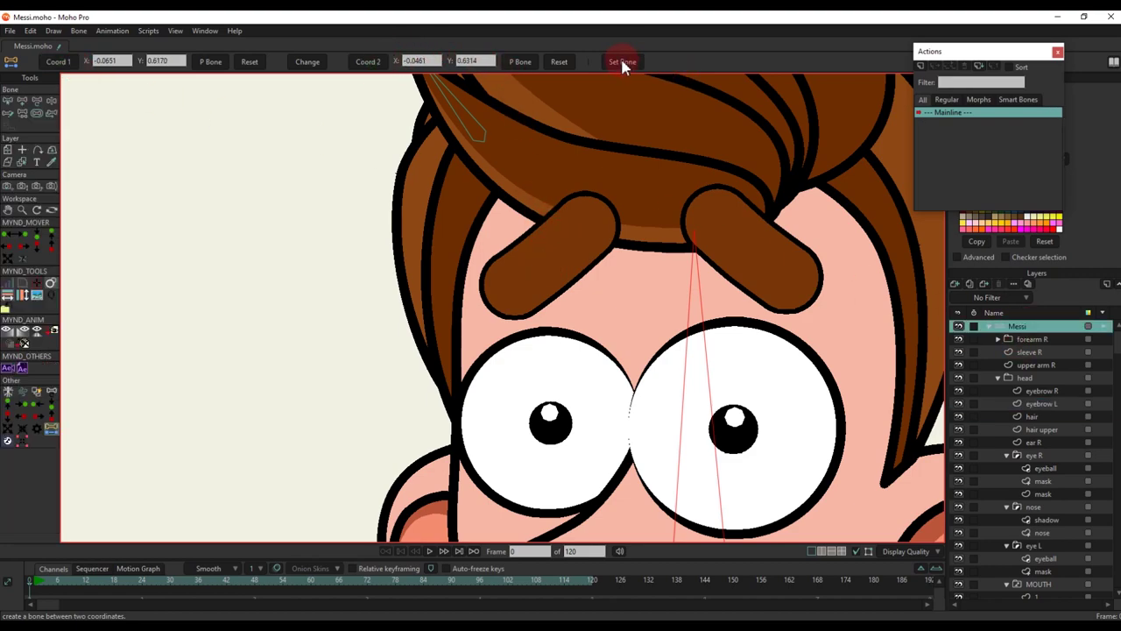
Create a second bone on the Messi layer from eyebrow L's middle point to its inner end point
{"action": "right_click", "coordinate": [565, 251], "text": "alt"}
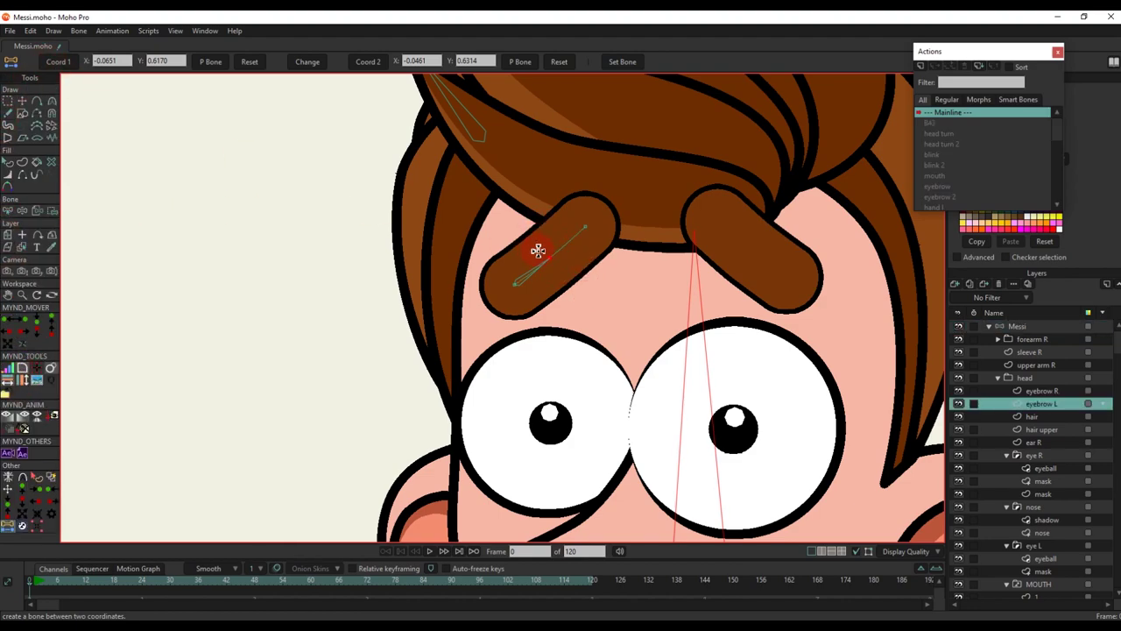
{"action": "left_click_drag", "start_coordinate": [558, 273], "coordinate": [568, 288]}
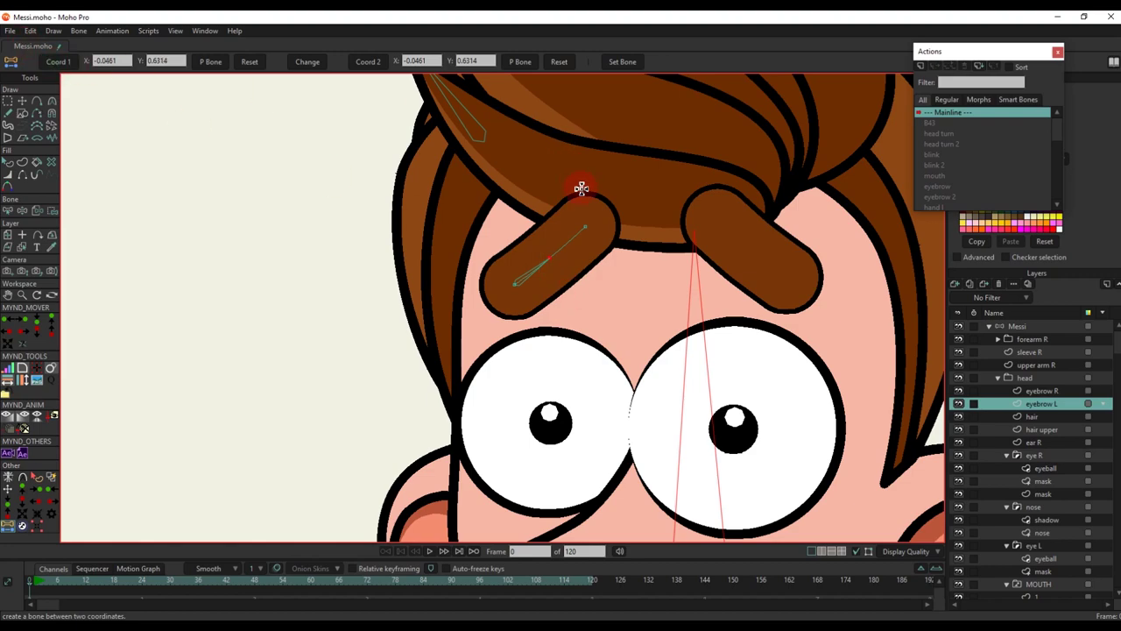
{"action": "left_click", "coordinate": [587, 227]}
{"action": "left_click", "coordinate": [368, 63]}
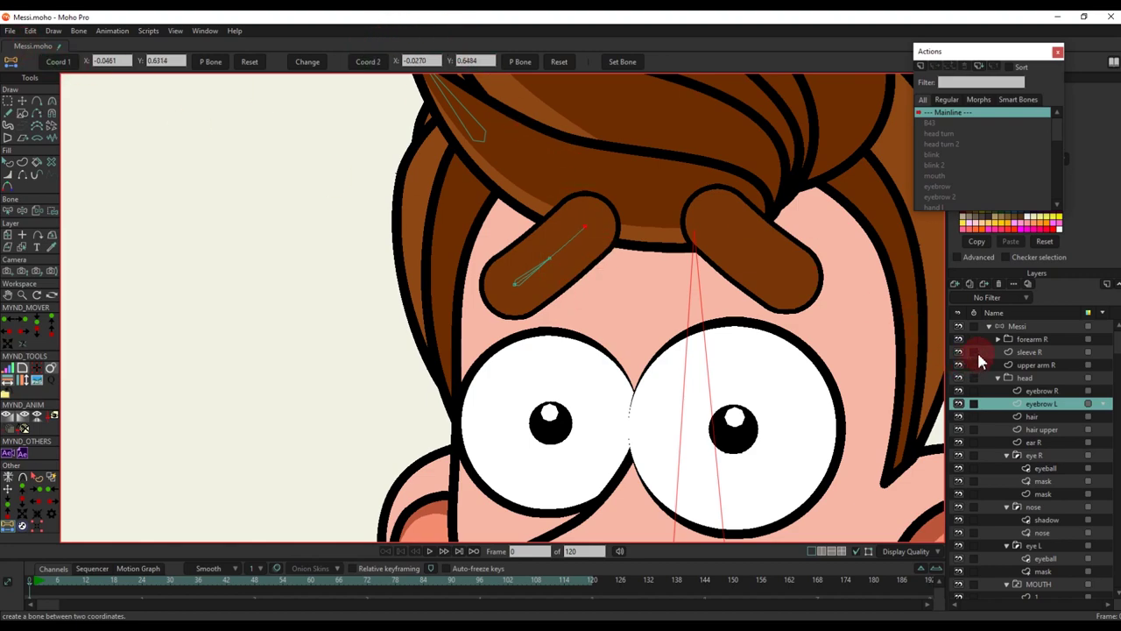
{"action": "left_click", "coordinate": [1015, 326]}
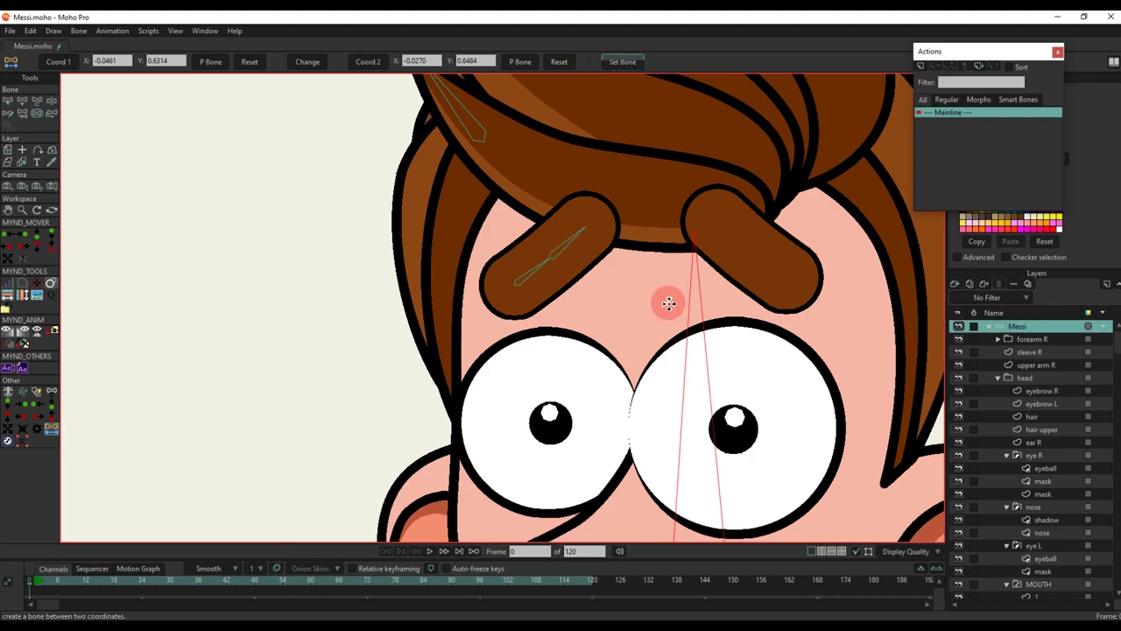
Create a bone on the Messi layer from eyebrow R's outer end point to its middle point
{"action": "scroll", "coordinate": [668, 303], "scroll_direction": "down", "scroll_amount": 1}
{"action": "scroll", "coordinate": [719, 274], "scroll_direction": "up", "scroll_amount": 1}
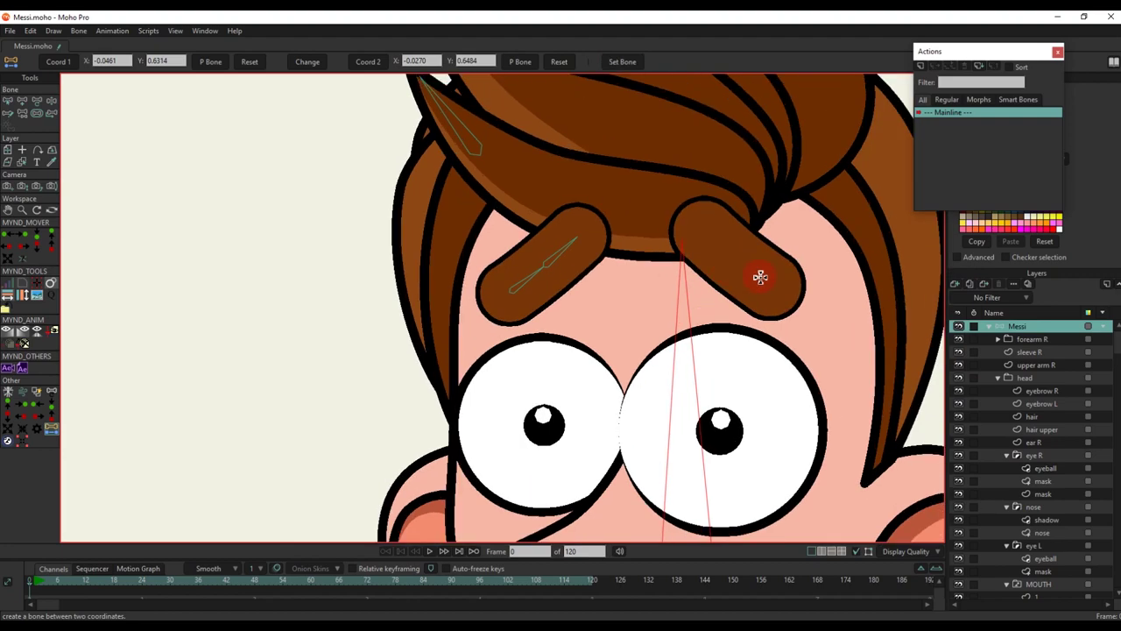
{"action": "right_click", "coordinate": [761, 278], "text": "alt"}
{"action": "scroll", "coordinate": [764, 278], "scroll_direction": "up", "scroll_amount": 2}
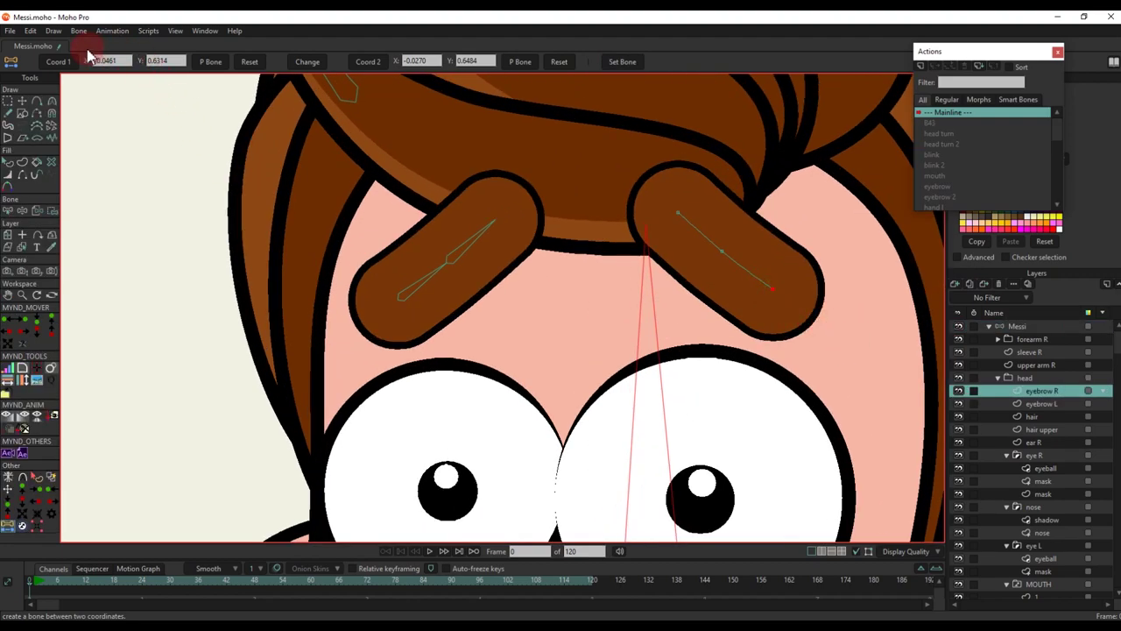
{"action": "left_click", "coordinate": [541, 119]}
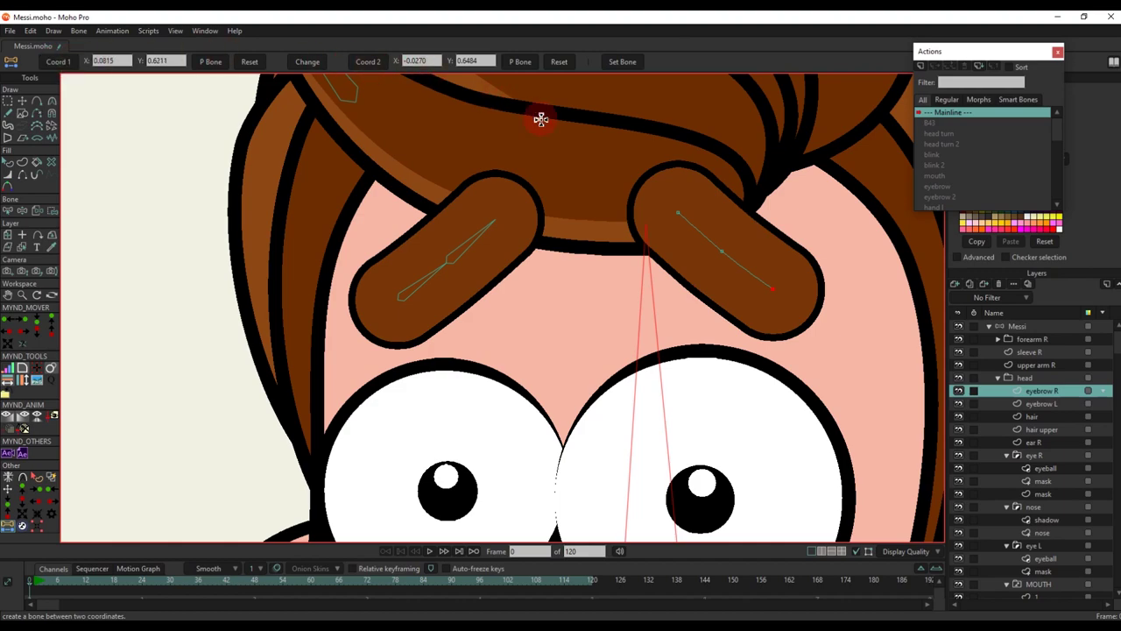
{"action": "left_click", "coordinate": [715, 248]}
{"action": "left_click", "coordinate": [1035, 325]}
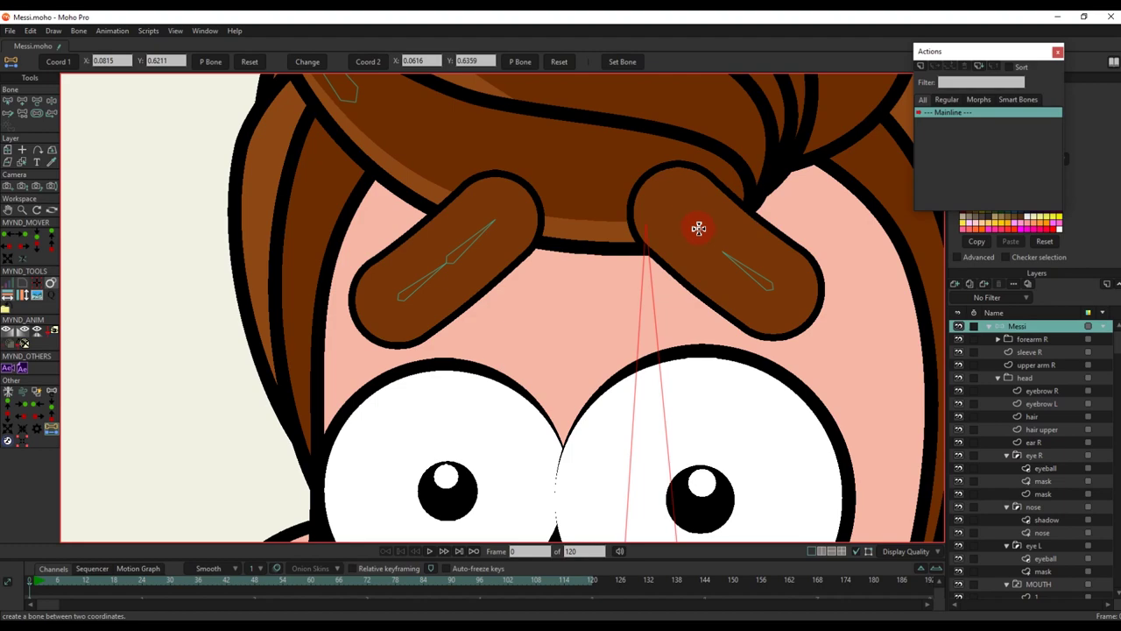
Create a second bone on the Messi layer from eyebrow R's middle point to its inner end point
{"action": "right_click", "coordinate": [718, 256], "text": "alt"}
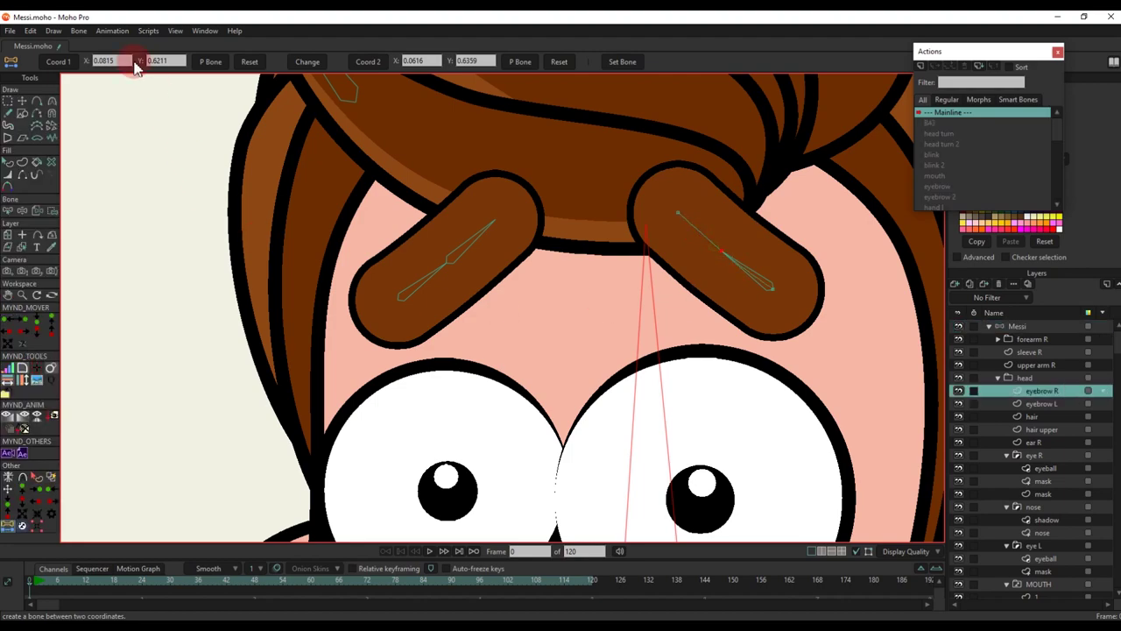
{"action": "left_click", "coordinate": [61, 64]}
{"action": "left_click", "coordinate": [677, 212]}
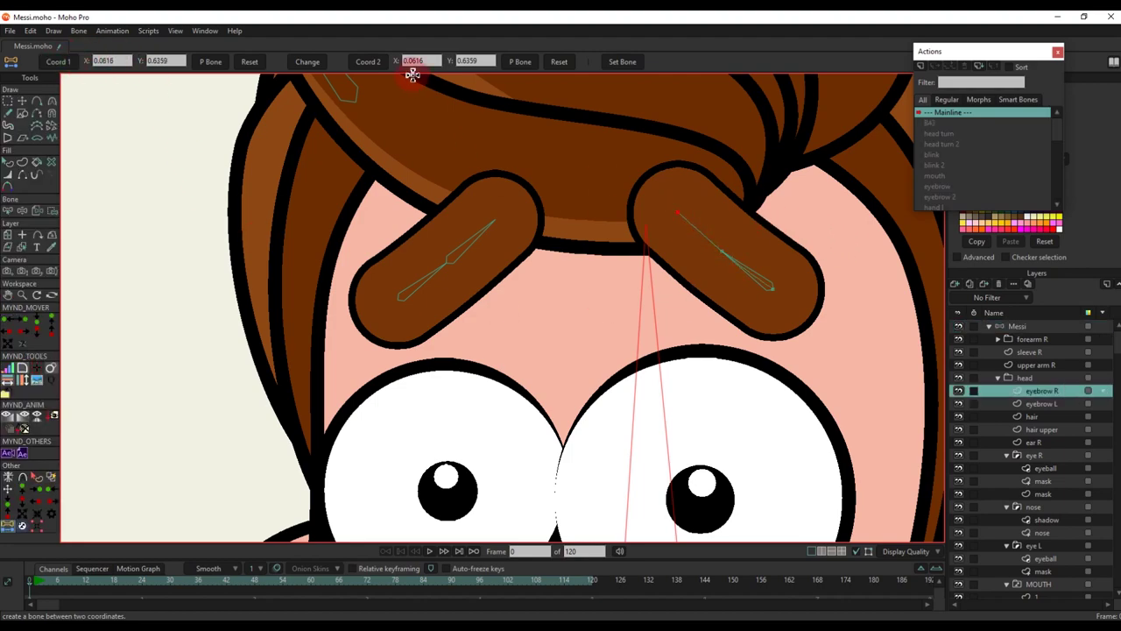
{"action": "left_click", "coordinate": [368, 63]}
{"action": "left_click", "coordinate": [1017, 326]}
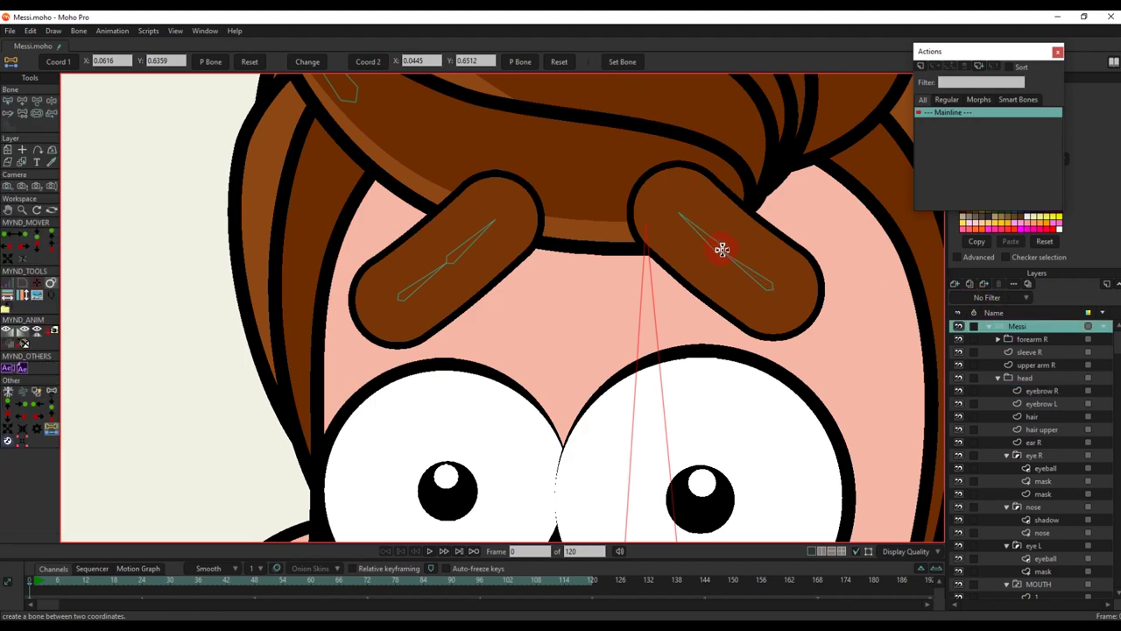
Parent the inner bone of each eyebrow to the outer bone of the same eyebrow
{"action": "key", "text": "b"}
{"action": "key", "text": "o"}
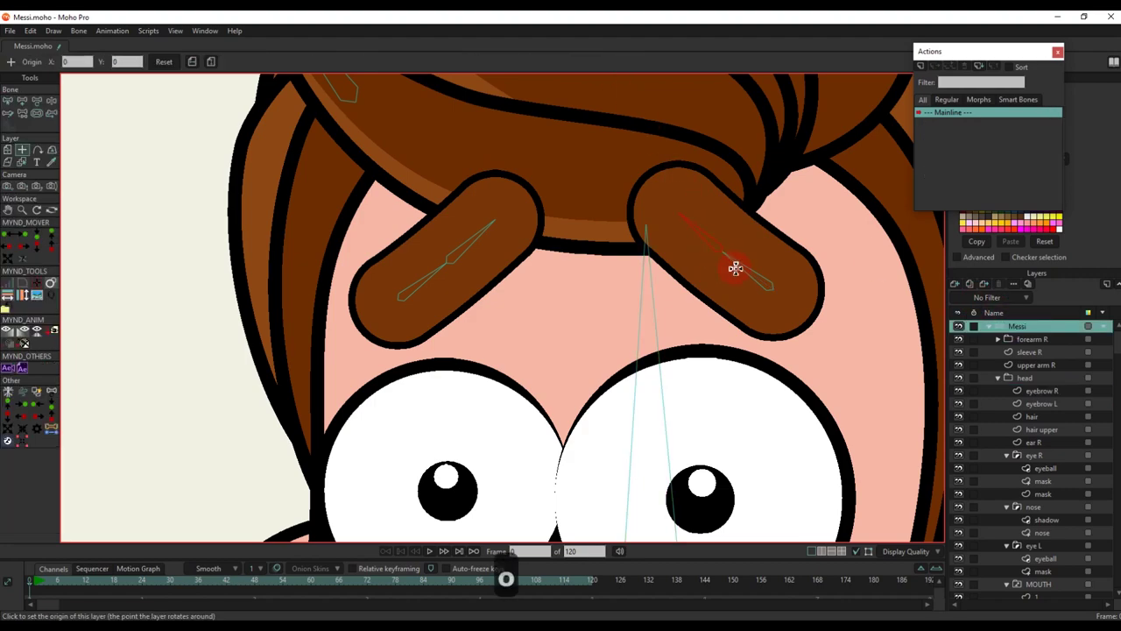
{"action": "key", "text": "p"}
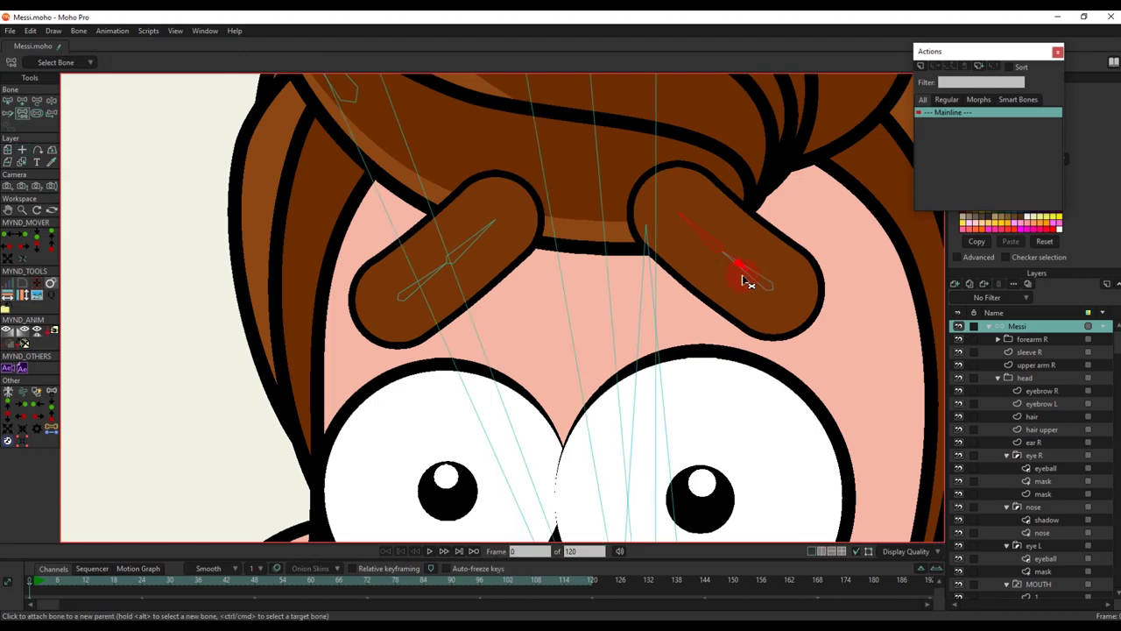
{"action": "key", "text": "b"}
{"action": "key", "text": "p"}
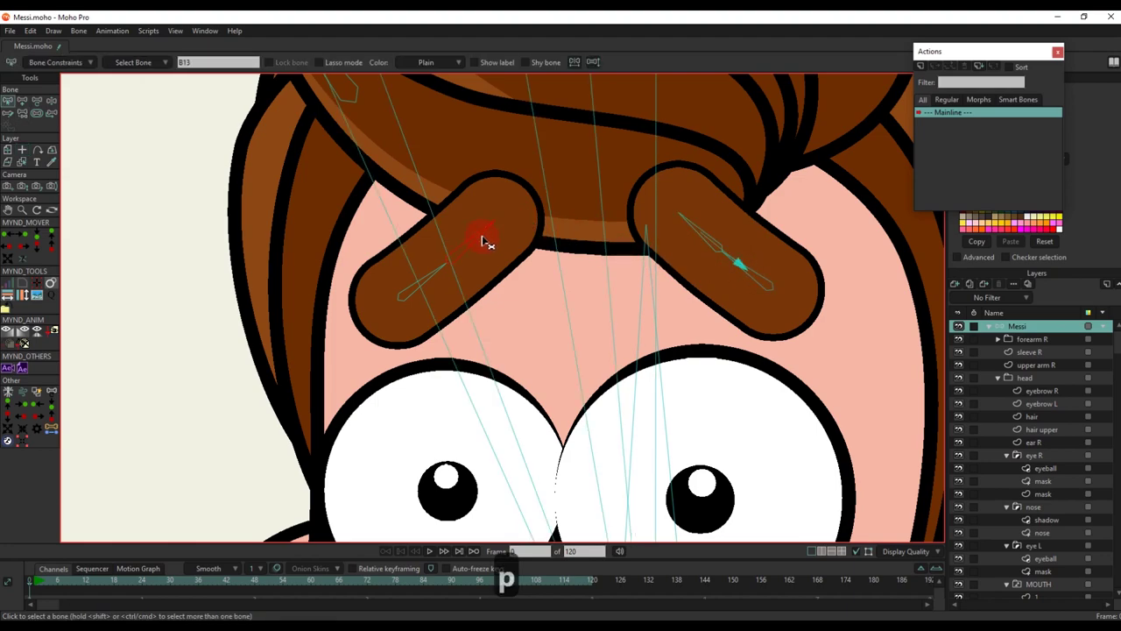
{"action": "key", "text": "b"}
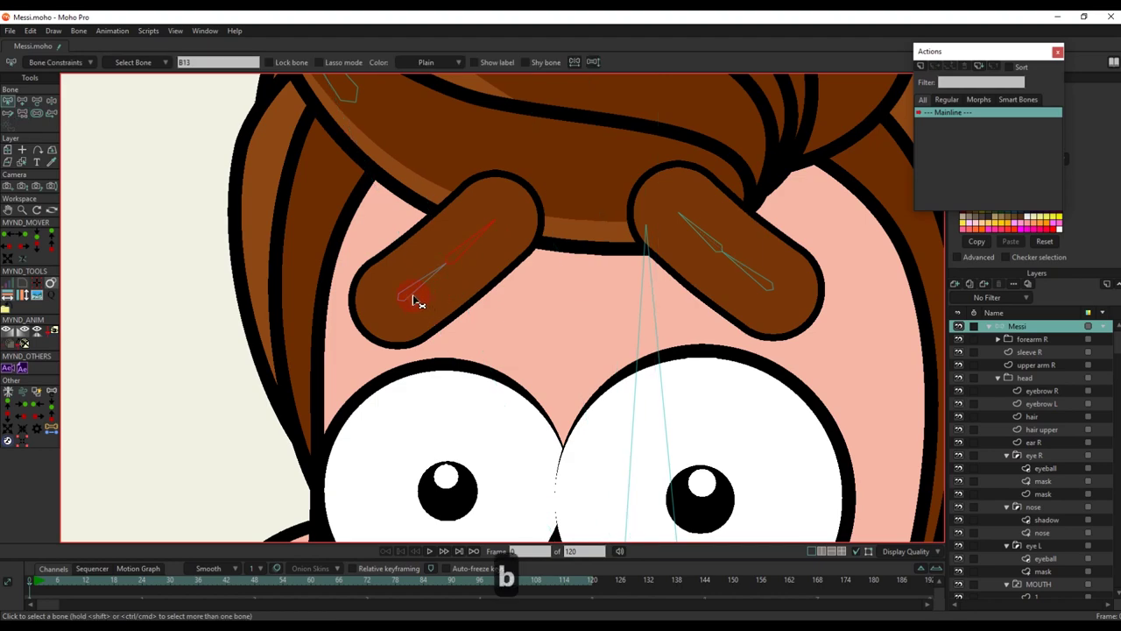
Select the outer bones of both eyebrows and parent them to the head bone
{"action": "left_click", "coordinate": [409, 298]}
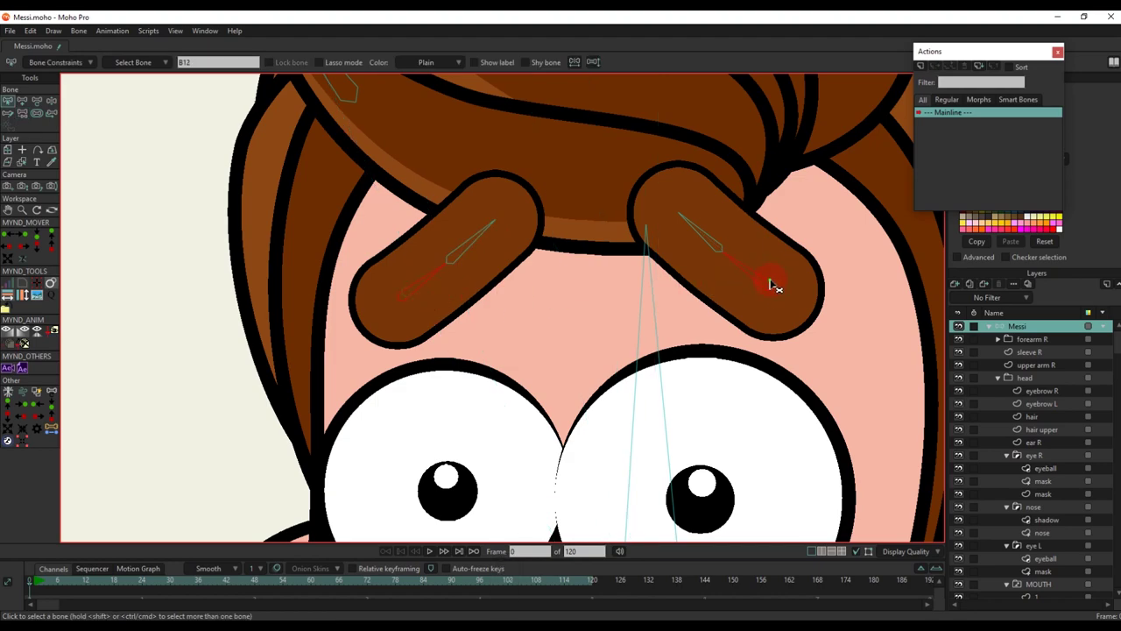
{"action": "key", "text": "p"}
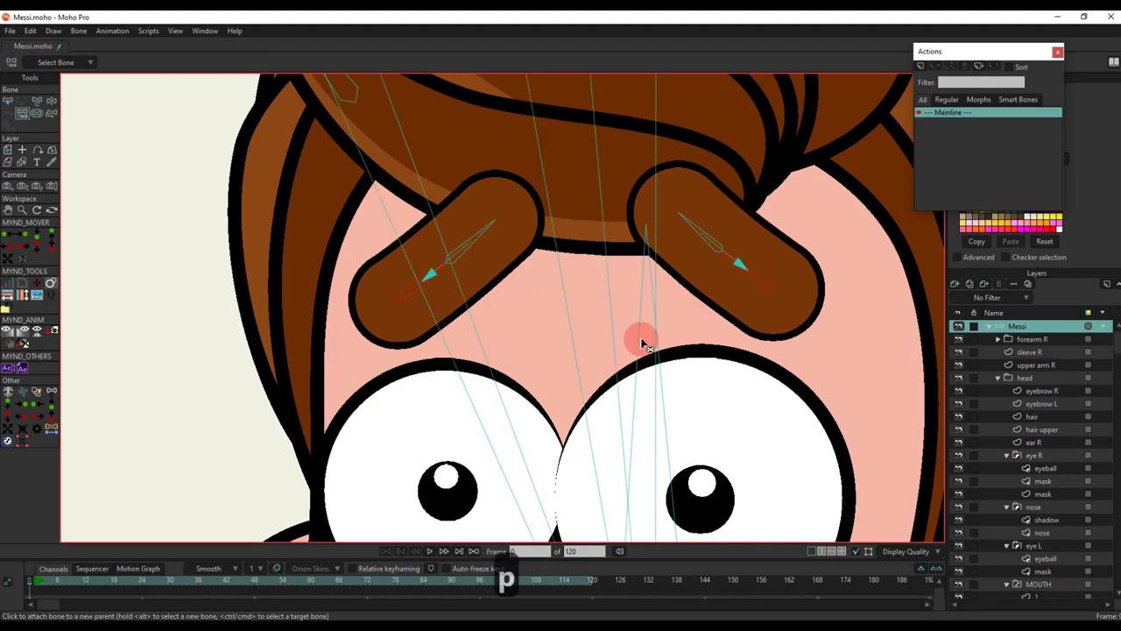
{"action": "scroll", "coordinate": [648, 360], "scroll_direction": "down", "scroll_amount": 5}
{"action": "scroll", "coordinate": [644, 375], "scroll_direction": "up", "scroll_amount": 2}
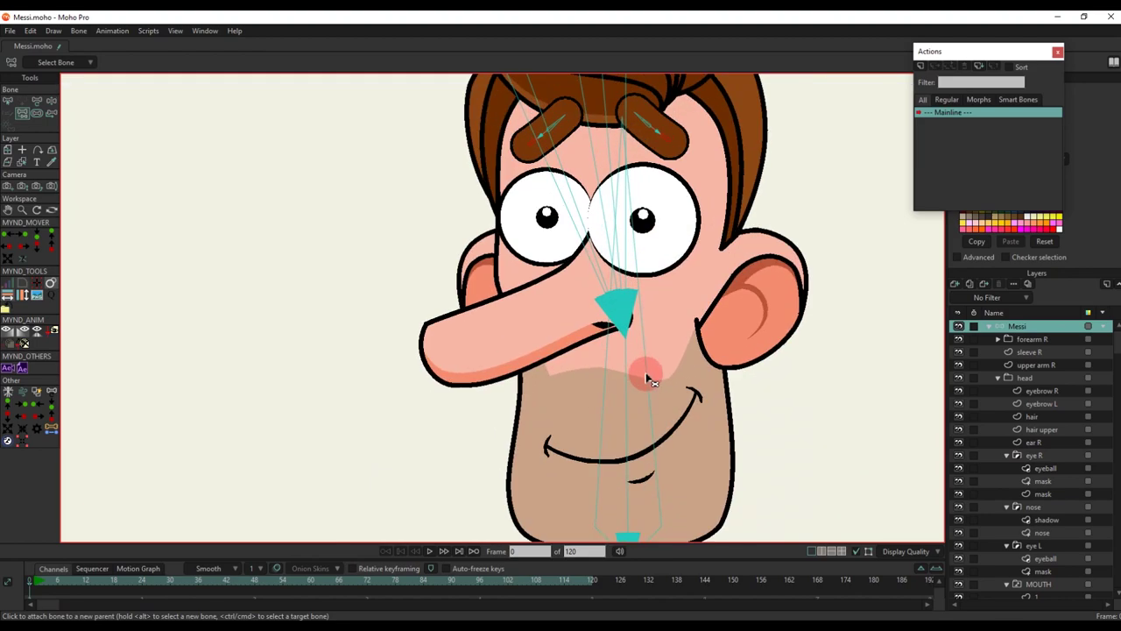
{"action": "scroll", "coordinate": [652, 298], "scroll_direction": "down", "scroll_amount": 3}
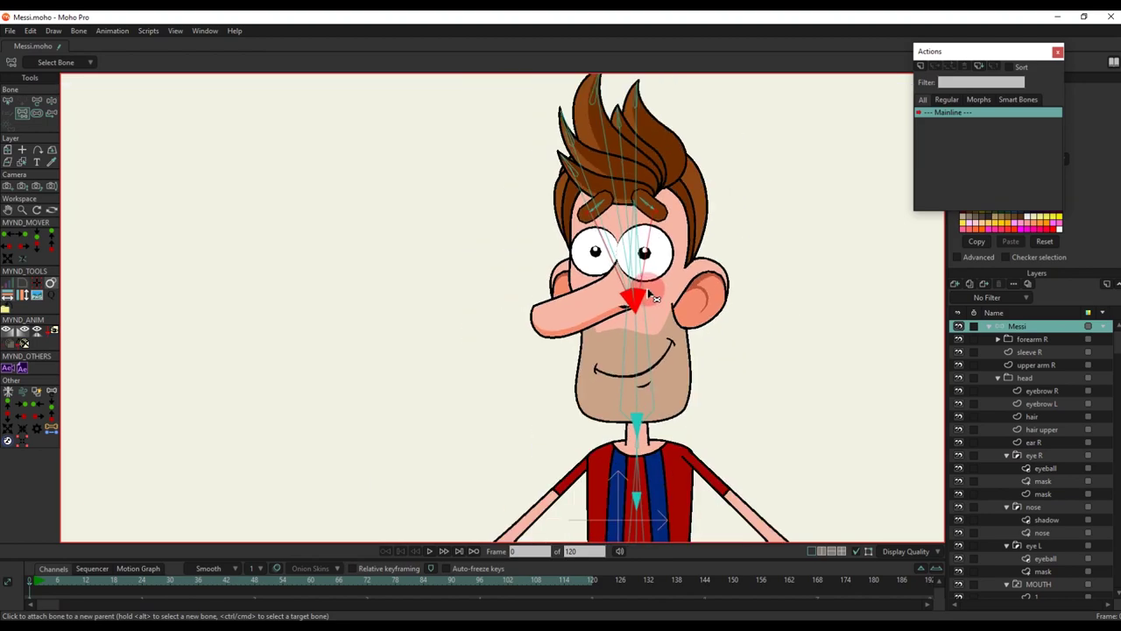
{"action": "scroll", "coordinate": [649, 296], "scroll_direction": "up", "scroll_amount": 5}
{"action": "left_click_drag", "start_coordinate": [720, 413], "coordinate": [703, 321]}
{"action": "key", "text": "b"}
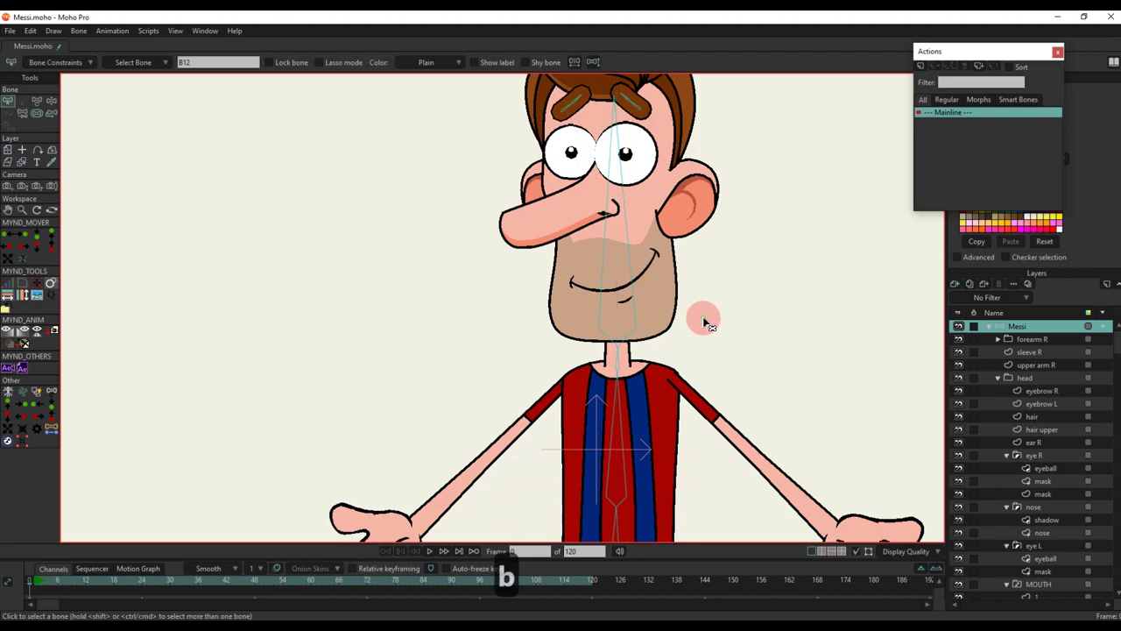
Select the head bone as parent and draw a short upright bone on the forehead between the eyebrows
{"action": "scroll", "coordinate": [648, 340], "scroll_direction": "down", "scroll_amount": 4}
{"action": "scroll", "coordinate": [648, 341], "scroll_direction": "down", "scroll_amount": 1}
{"action": "scroll", "coordinate": [626, 184], "scroll_direction": "up", "scroll_amount": 3}
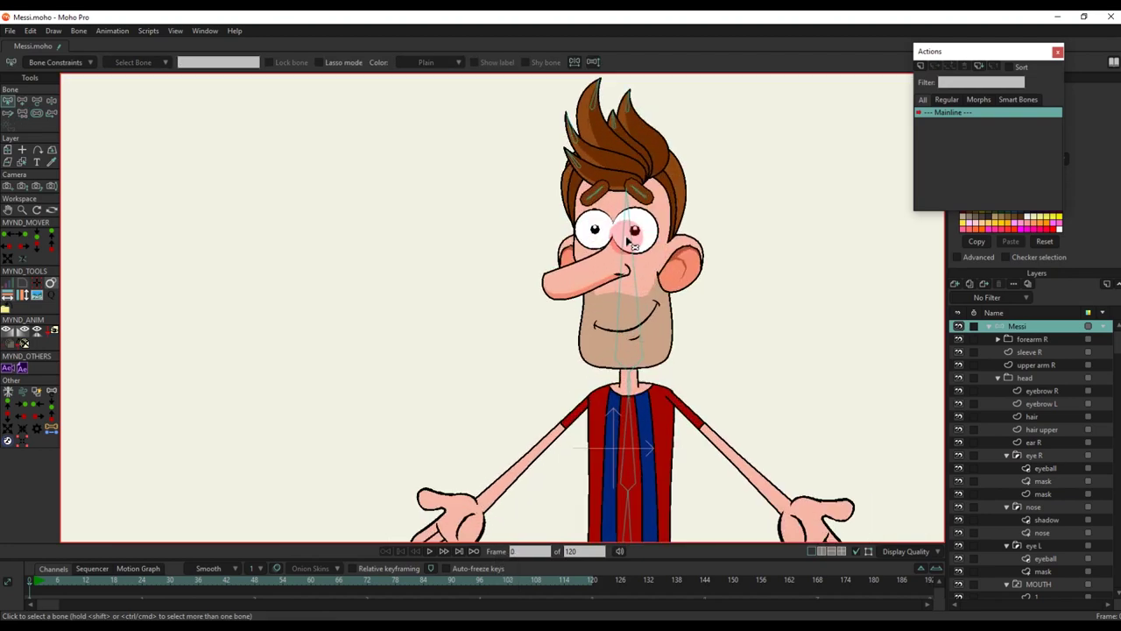
{"action": "scroll", "coordinate": [606, 200], "scroll_direction": "up", "scroll_amount": 4}
{"action": "key", "text": "a"}
{"action": "left_click_drag", "start_coordinate": [638, 251], "coordinate": [626, 285]}
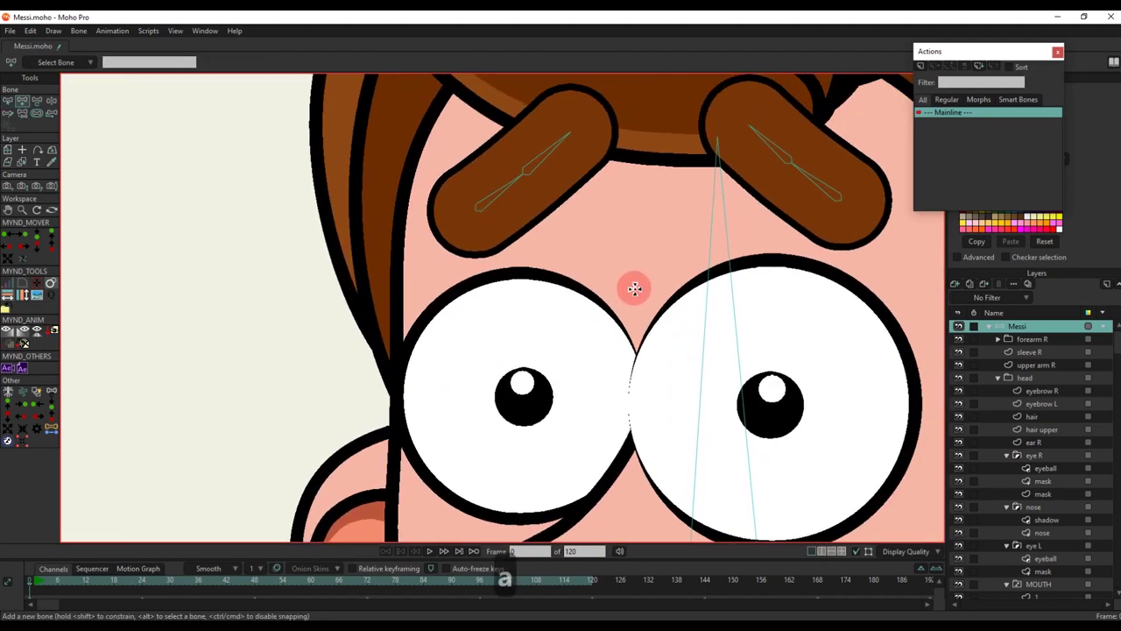
{"action": "key", "text": "b"}
{"action": "left_click", "coordinate": [704, 305]}
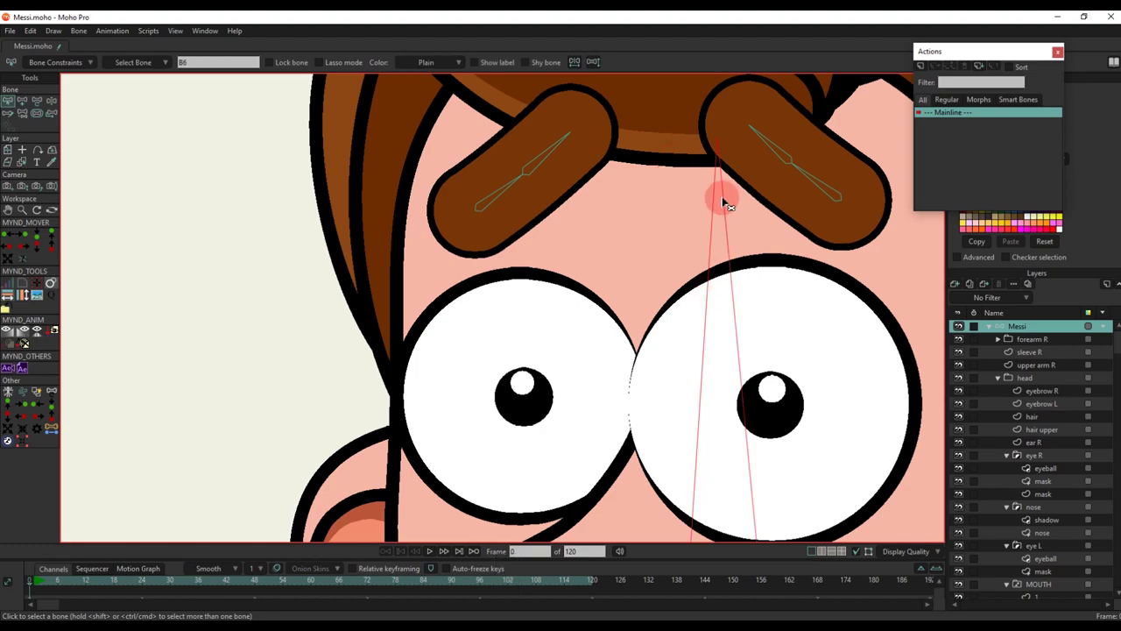
{"action": "key", "text": "a"}
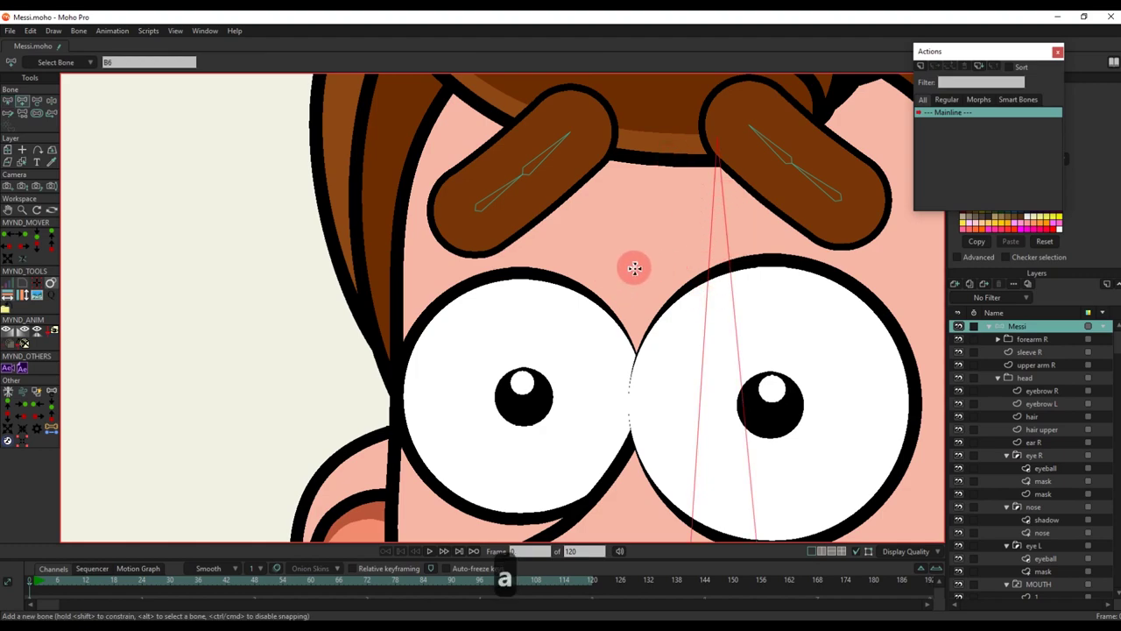
{"action": "left_click_drag", "start_coordinate": [634, 268], "coordinate": [631, 160]}
{"action": "key", "text": "s"}
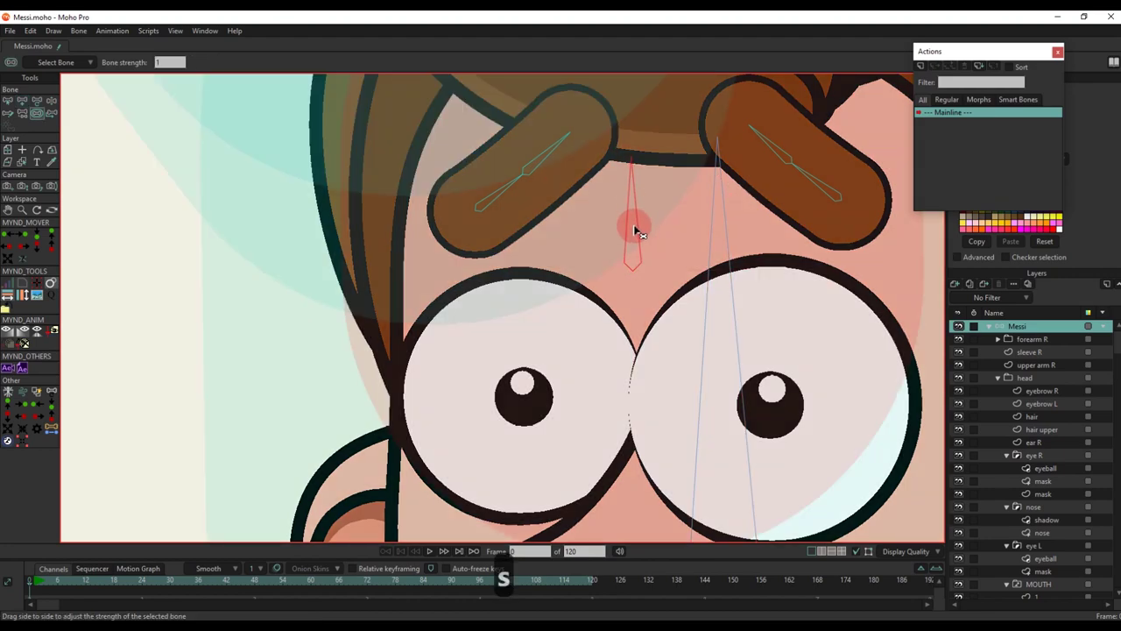
Name the new forehead bone eyeballs and turn on its label
{"action": "key", "text": "b"}
{"action": "left_click_drag", "start_coordinate": [204, 63], "coordinate": [129, 35]}
{"action": "type", "text": "eyeball"}
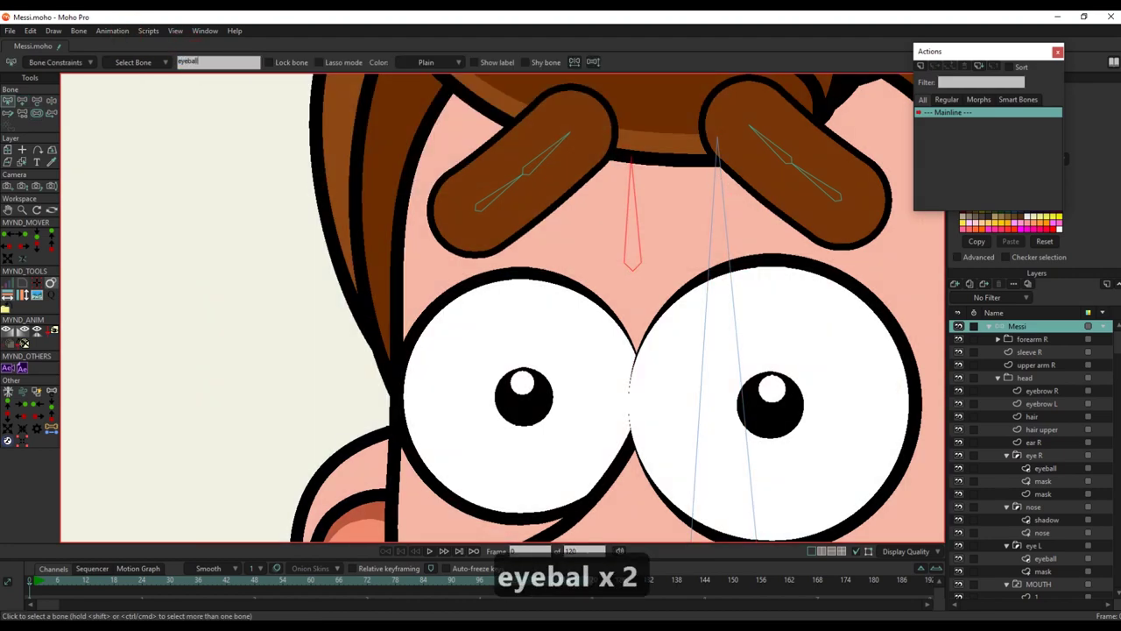
{"action": "type", "text": "s"}
{"action": "left_click", "coordinate": [476, 62]}
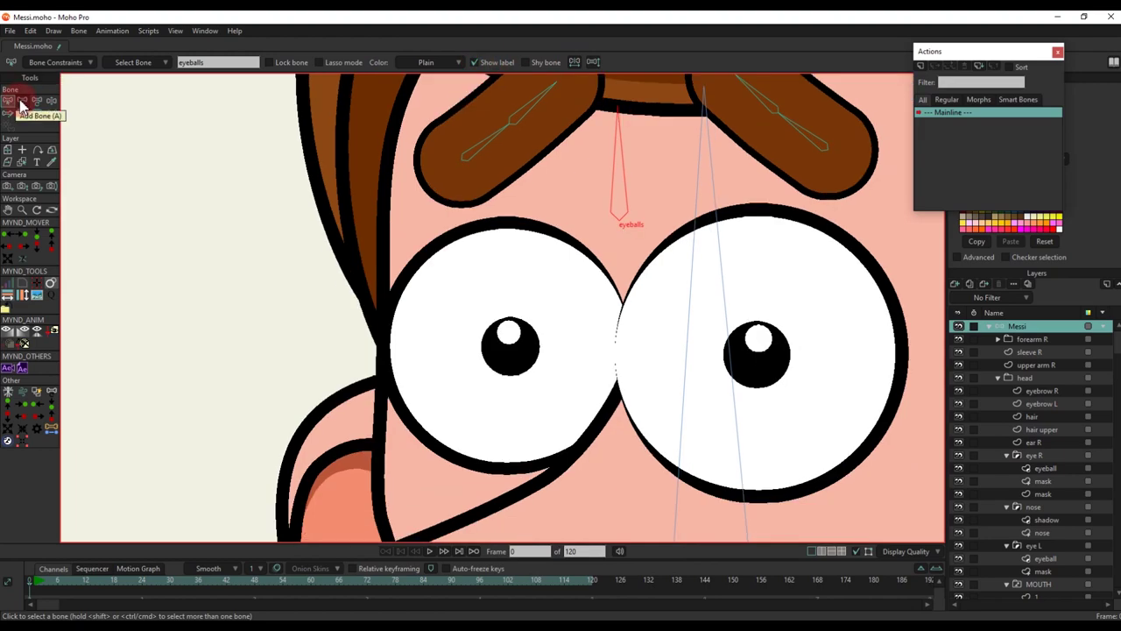
Add a pin bone at the centre of each pupil
{"action": "left_click", "coordinate": [22, 102]}
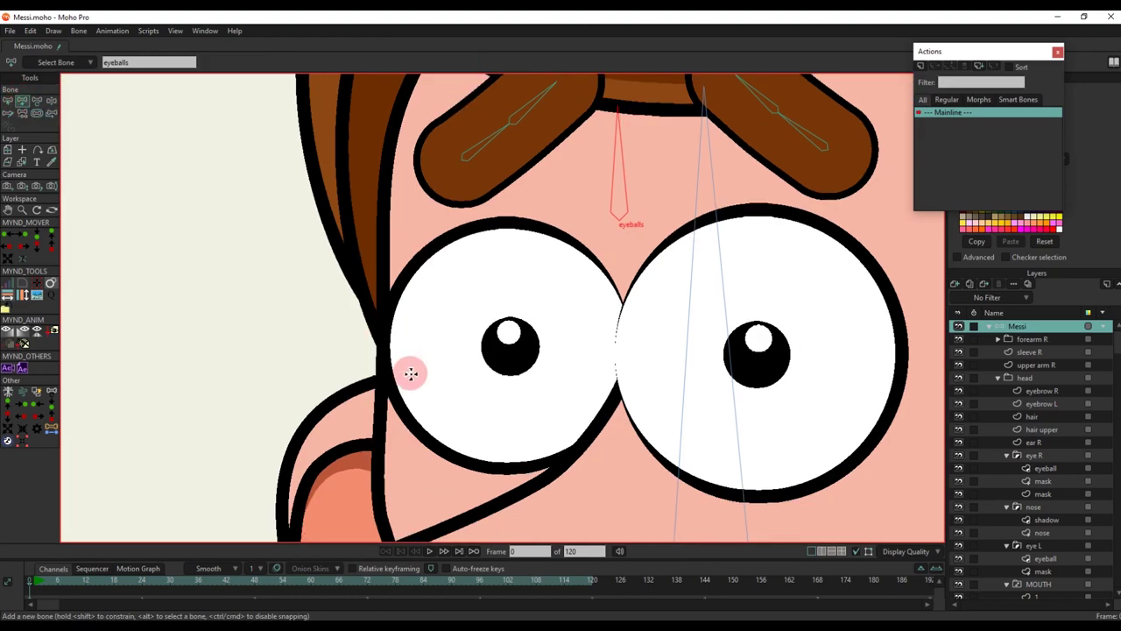
{"action": "left_click", "coordinate": [508, 344]}
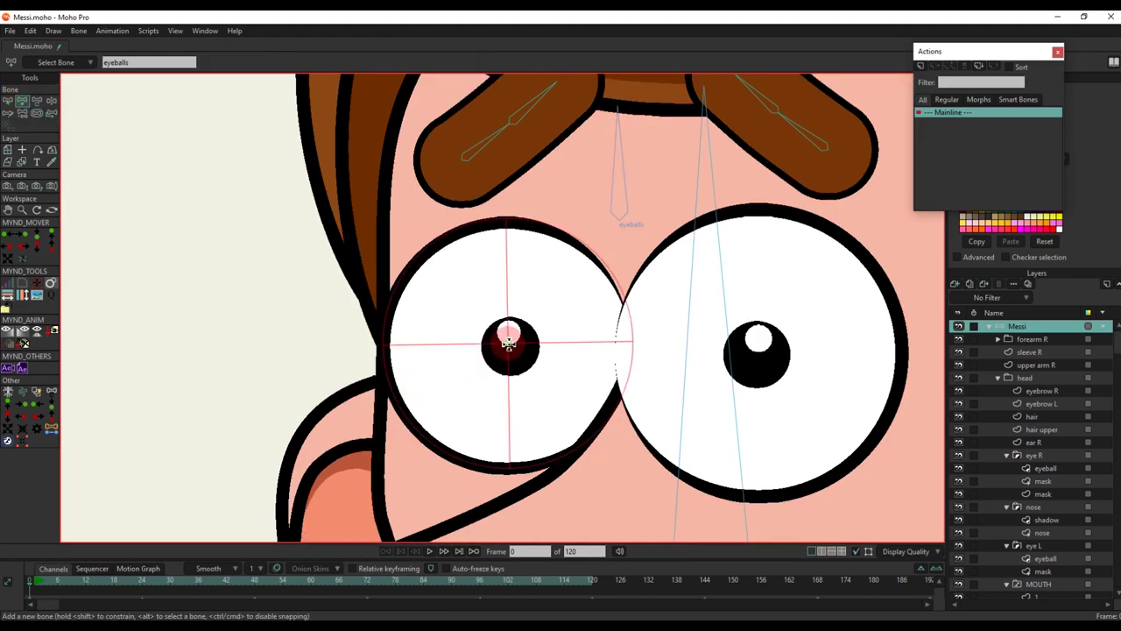
{"action": "left_click", "coordinate": [762, 354]}
{"action": "scroll", "coordinate": [698, 378], "scroll_direction": "down", "scroll_amount": 3}
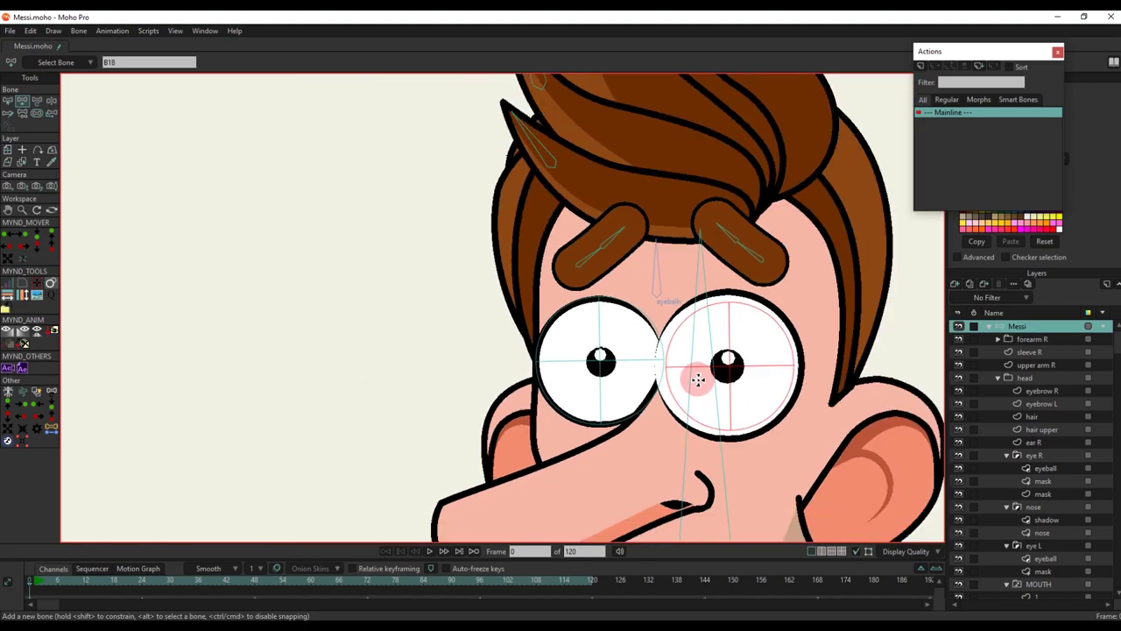
{"action": "scroll", "coordinate": [699, 379], "scroll_direction": "up", "scroll_amount": 2}
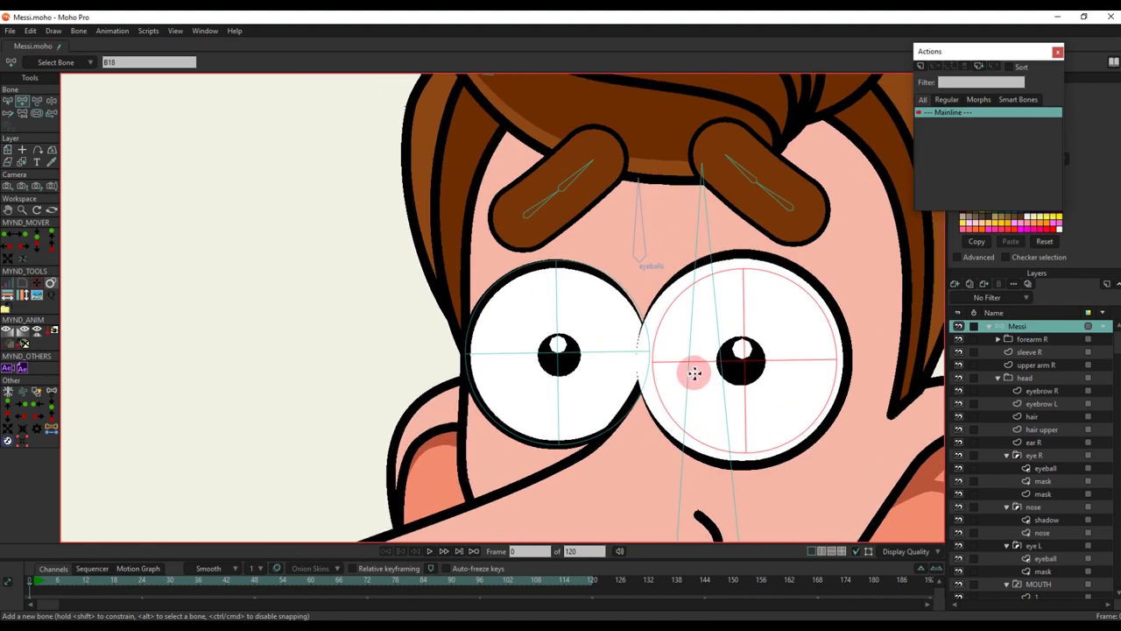
Select both pupil pin bones and parent them to the eyeballs bone
{"action": "key", "text": "b"}
{"action": "left_click", "coordinate": [596, 353]}
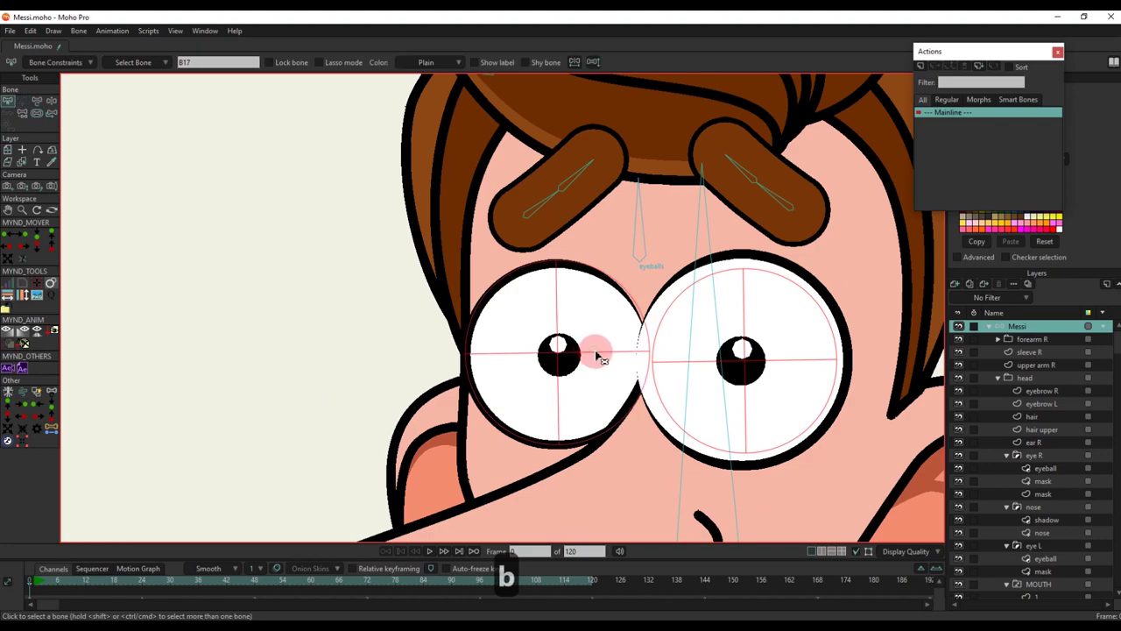
{"action": "key", "text": "p"}
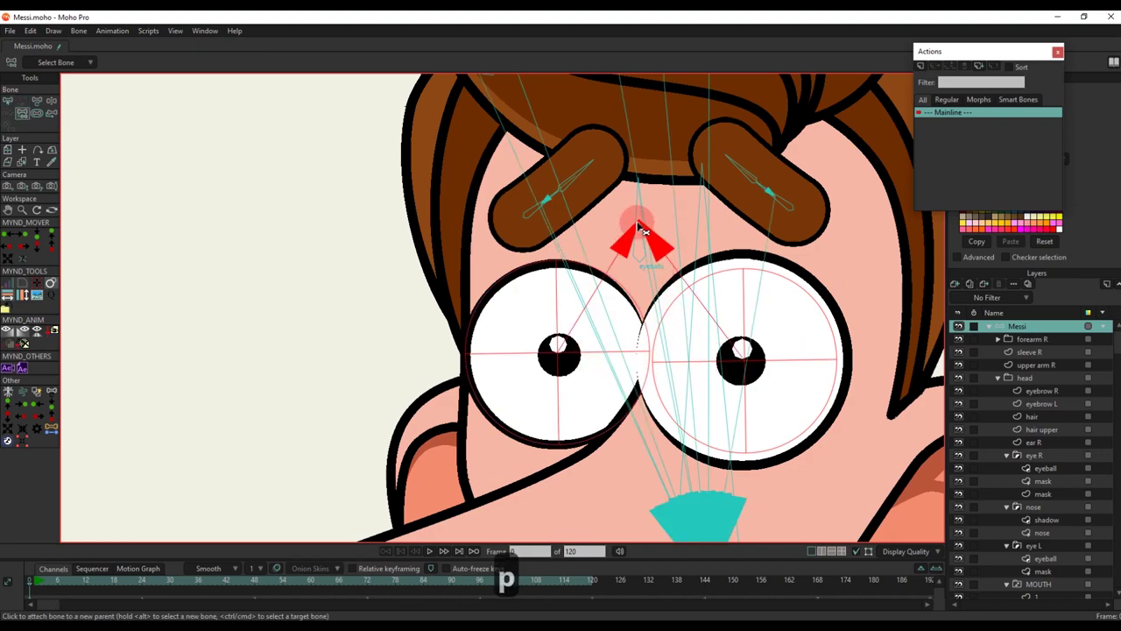
{"action": "scroll", "coordinate": [638, 232], "scroll_direction": "up", "scroll_amount": 3}
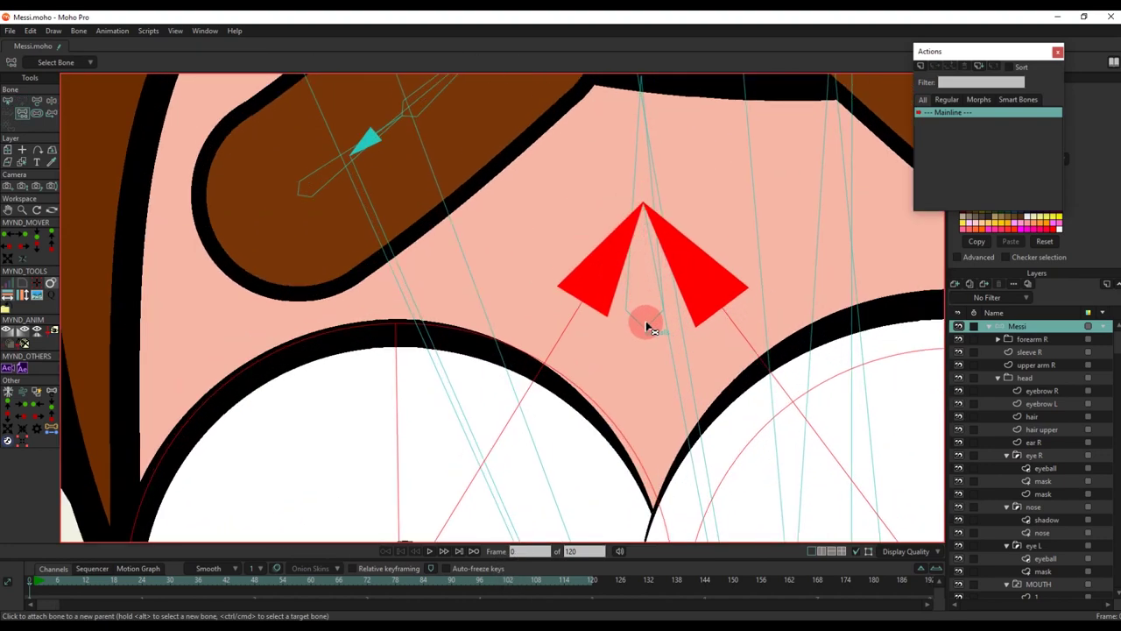
{"action": "scroll", "coordinate": [647, 330], "scroll_direction": "down", "scroll_amount": 6}
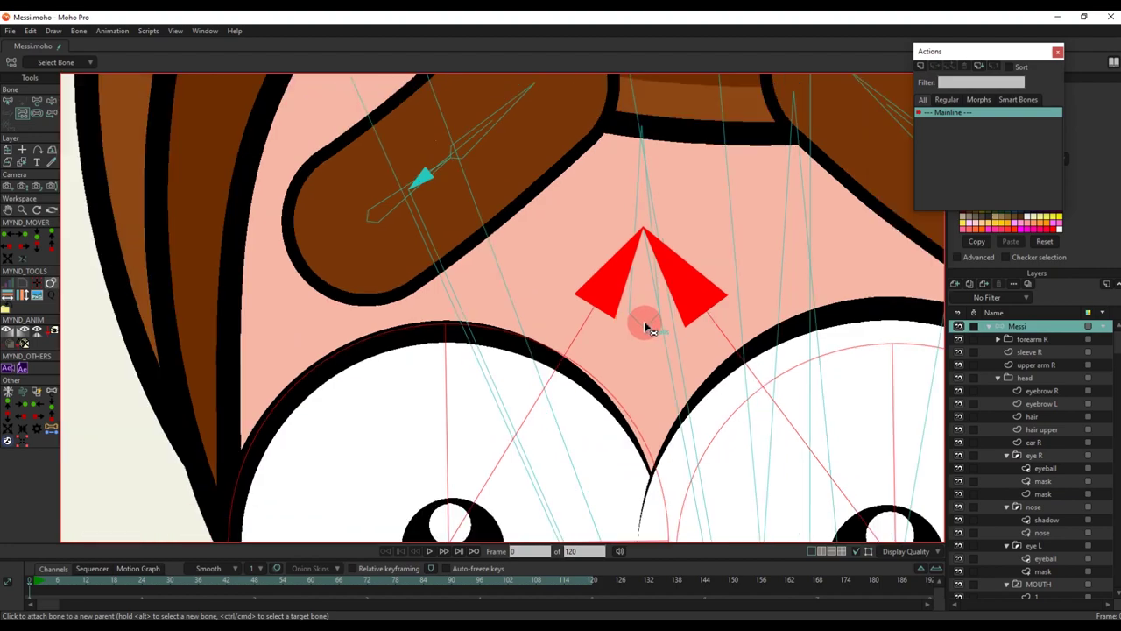
Select the upper torso bone as parent and draw a short collarbone from the neckline toward the shoulder of the upper arm l layer
{"action": "key", "text": "b"}
{"action": "scroll", "coordinate": [694, 324], "scroll_direction": "down", "scroll_amount": 5}
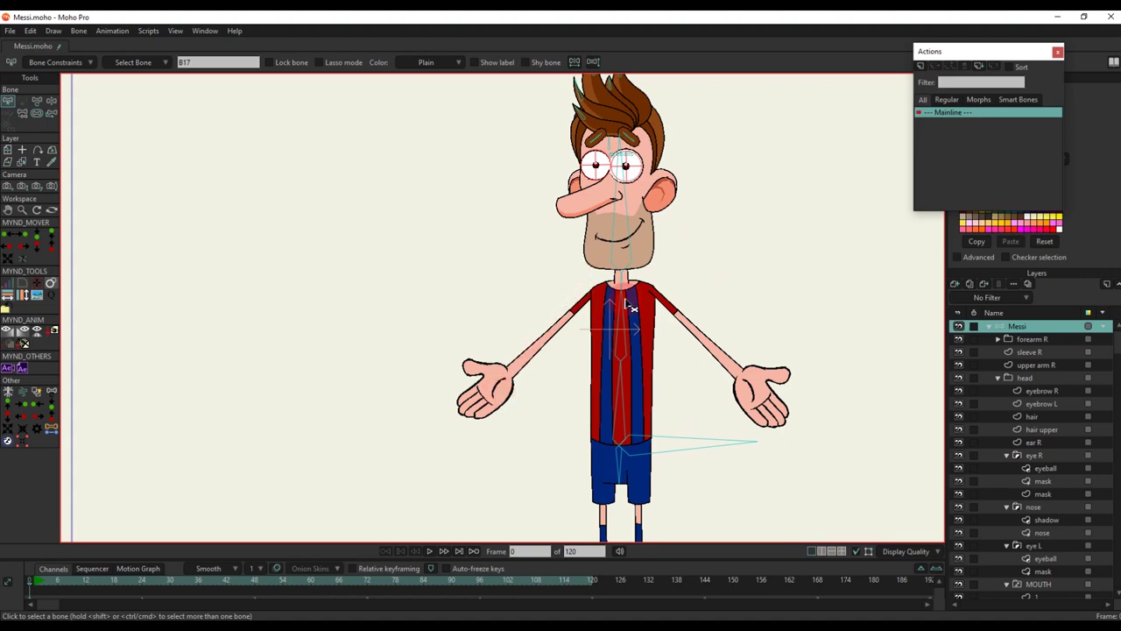
{"action": "scroll", "coordinate": [589, 347], "scroll_direction": "up", "scroll_amount": 2}
{"action": "scroll", "coordinate": [591, 346], "scroll_direction": "down", "scroll_amount": 2}
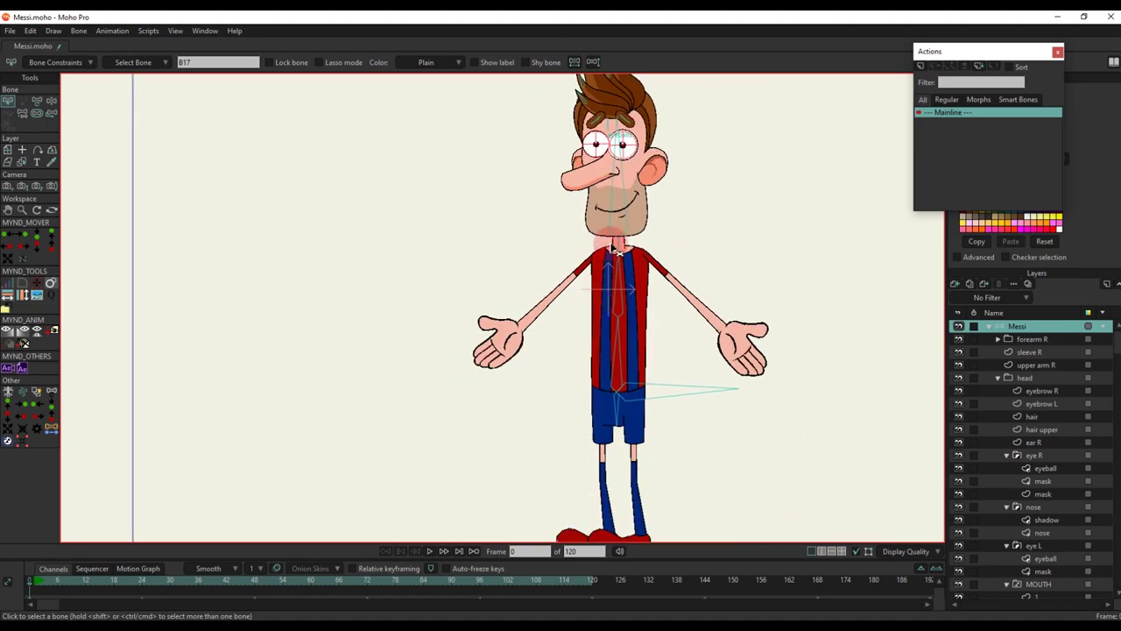
{"action": "left_click_drag", "start_coordinate": [620, 293], "coordinate": [621, 188]}
{"action": "scroll", "coordinate": [612, 210], "scroll_direction": "up", "scroll_amount": 4}
{"action": "key", "text": "b"}
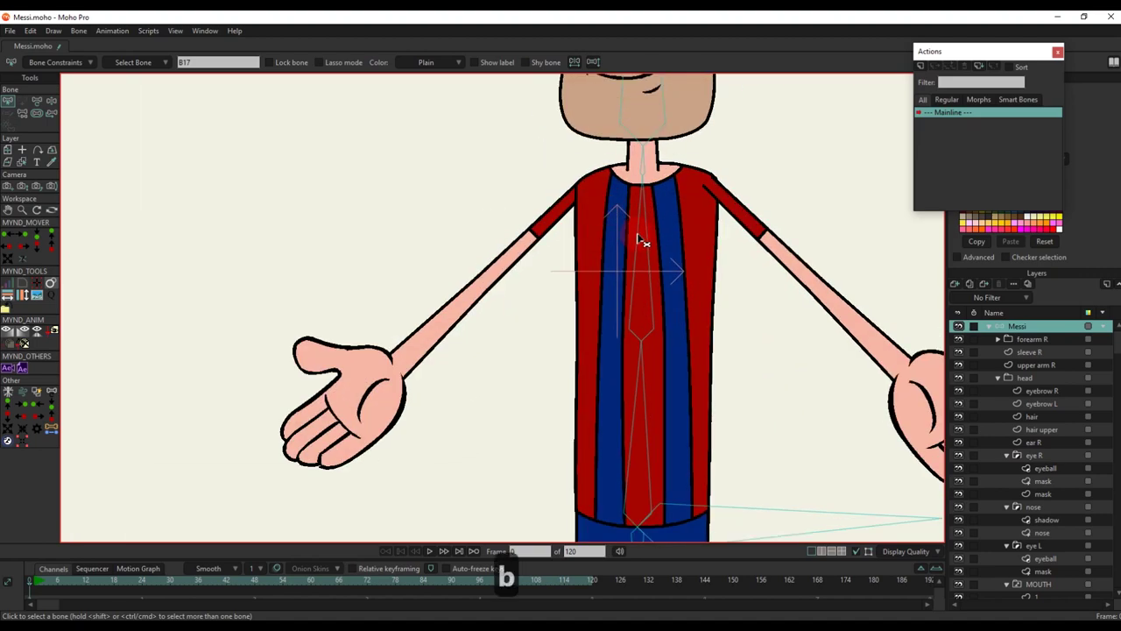
{"action": "scroll", "coordinate": [646, 197], "scroll_direction": "up", "scroll_amount": 2}
{"action": "left_click", "coordinate": [647, 203]}
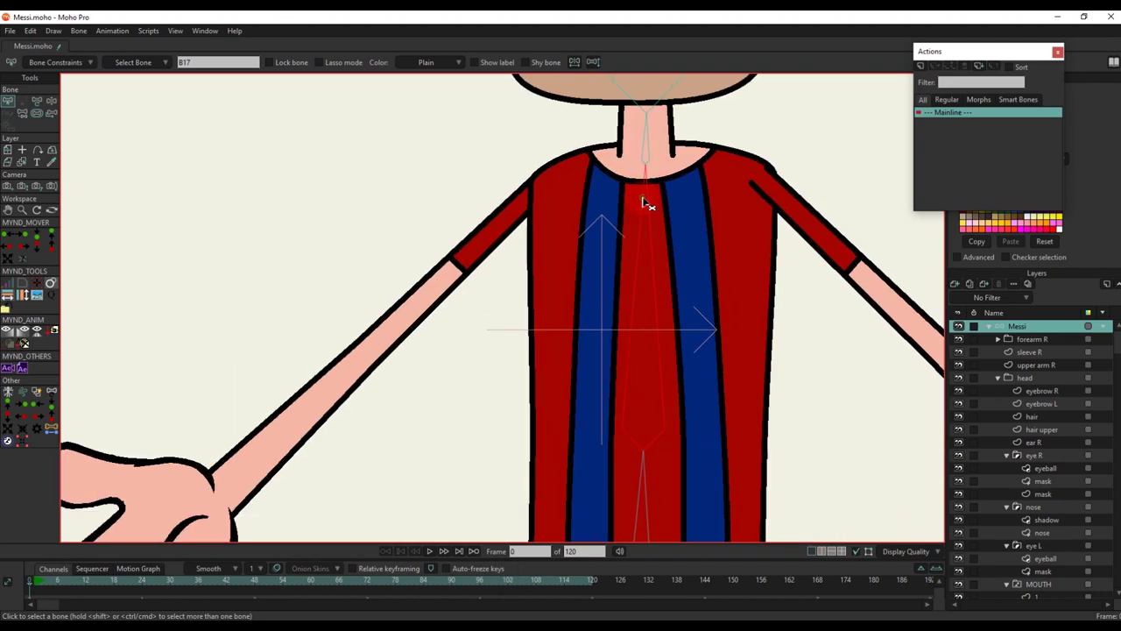
{"action": "scroll", "coordinate": [614, 184], "scroll_direction": "up", "scroll_amount": 2}
{"action": "key", "text": "a"}
{"action": "scroll", "coordinate": [640, 145], "scroll_direction": "up", "scroll_amount": 2}
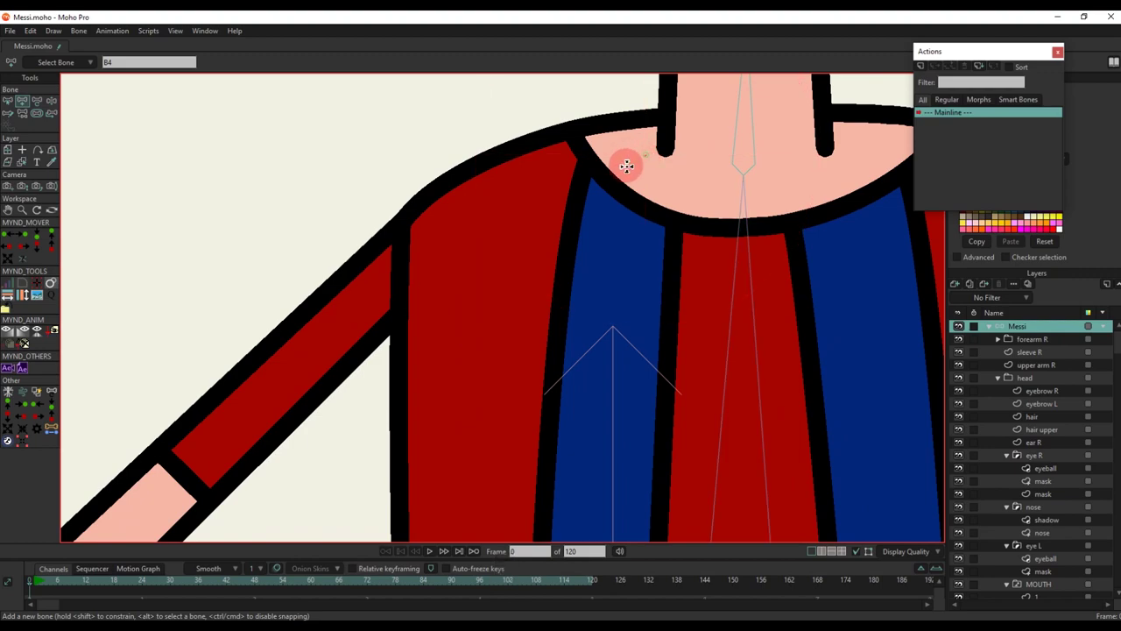
{"action": "left_click_drag", "start_coordinate": [627, 166], "coordinate": [501, 213]}
{"action": "scroll", "coordinate": [614, 201], "scroll_direction": "down", "scroll_amount": 2}
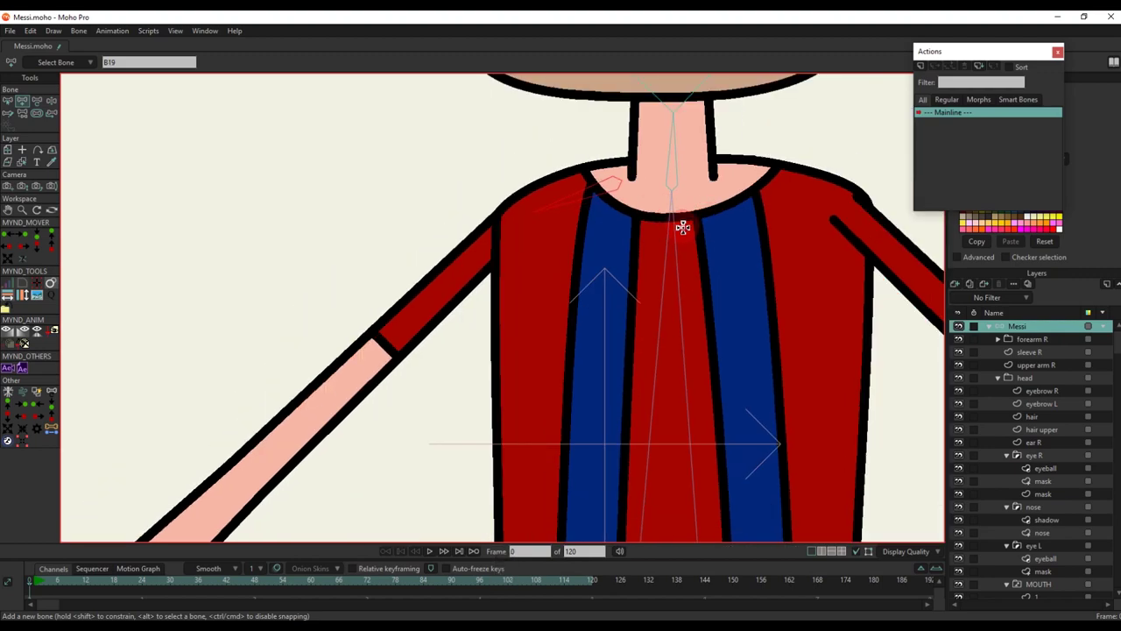
{"action": "key", "text": "b"}
Select the upper arm l layer and split its cross segments to add centre points at the shoulder and elbow
{"action": "scroll", "coordinate": [614, 234], "scroll_direction": "down", "scroll_amount": 3}
{"action": "scroll", "coordinate": [706, 146], "scroll_direction": "down", "scroll_amount": 2}
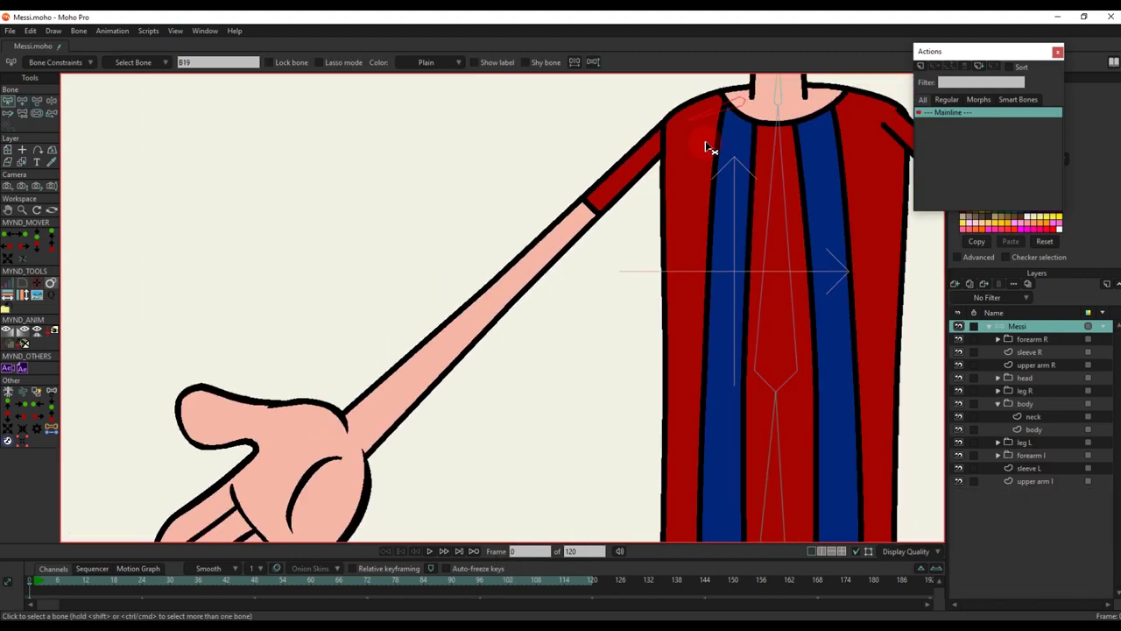
{"action": "left_click_drag", "start_coordinate": [706, 146], "coordinate": [648, 193]}
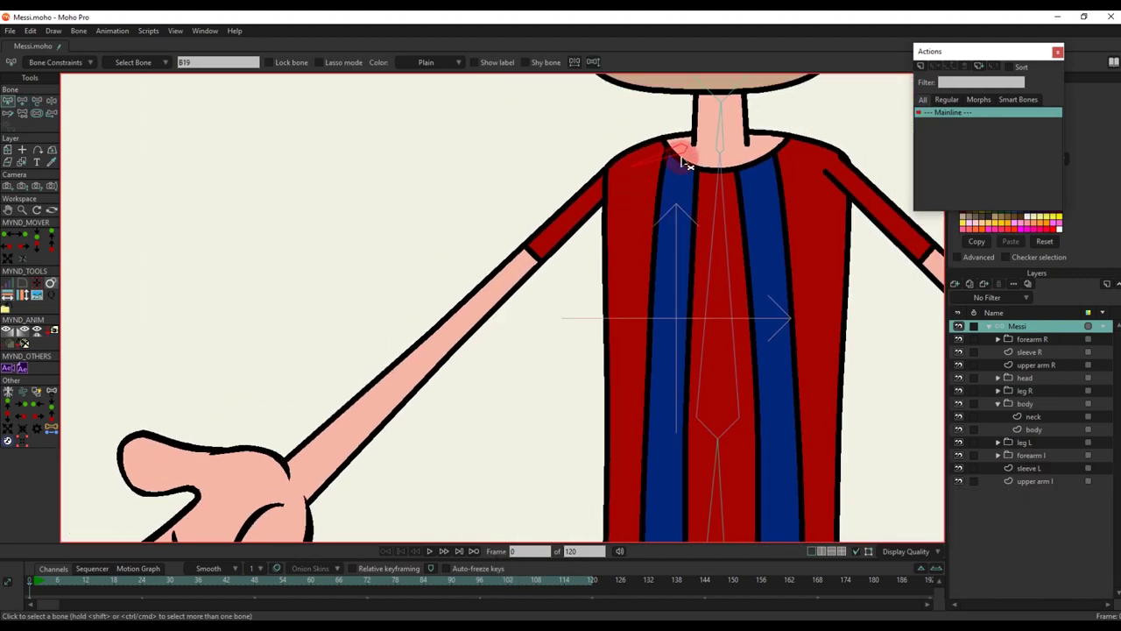
{"action": "left_click", "coordinate": [523, 276], "text": "ctrl+alt"}
{"action": "scroll", "coordinate": [518, 281], "scroll_direction": "up", "scroll_amount": 3}
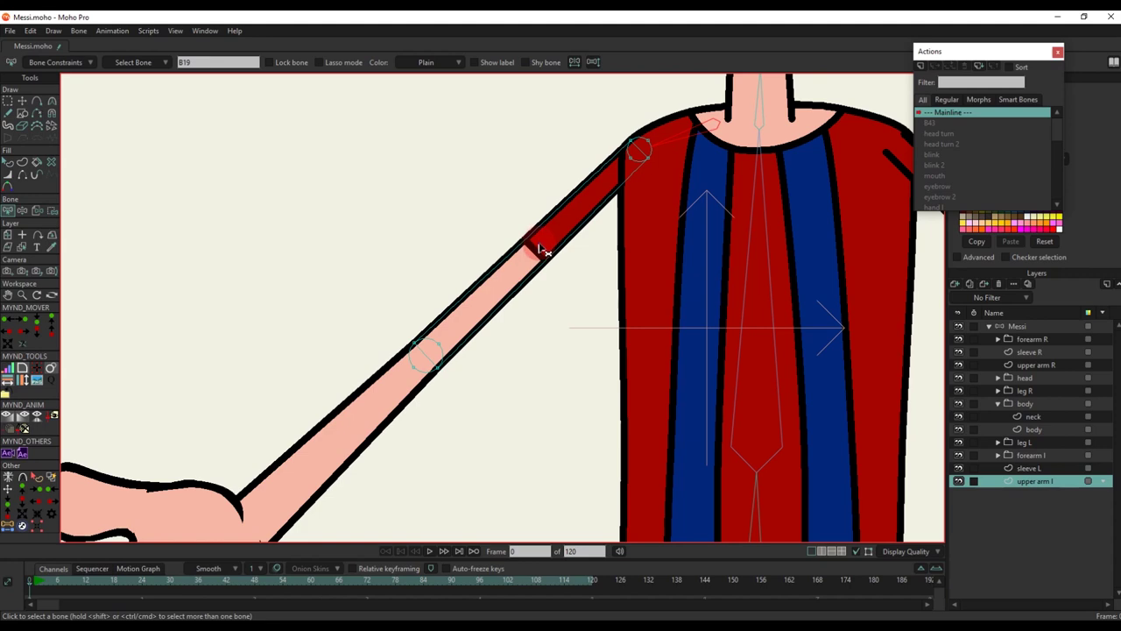
{"action": "left_click", "coordinate": [490, 315]}
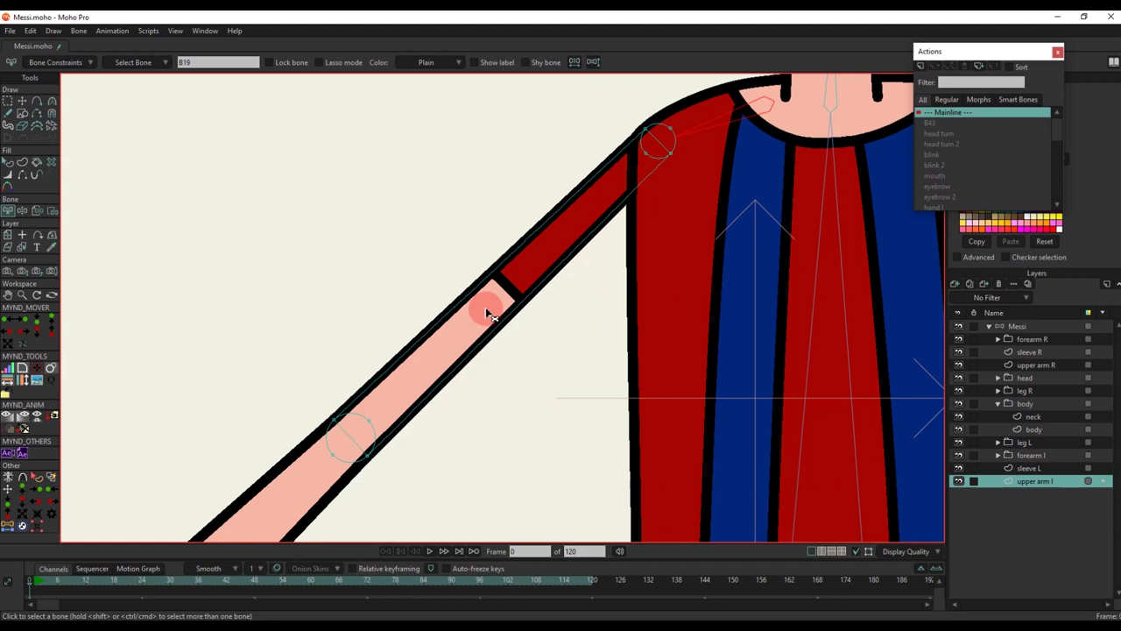
{"action": "key", "text": "g"}
{"action": "left_click", "coordinate": [468, 75]}
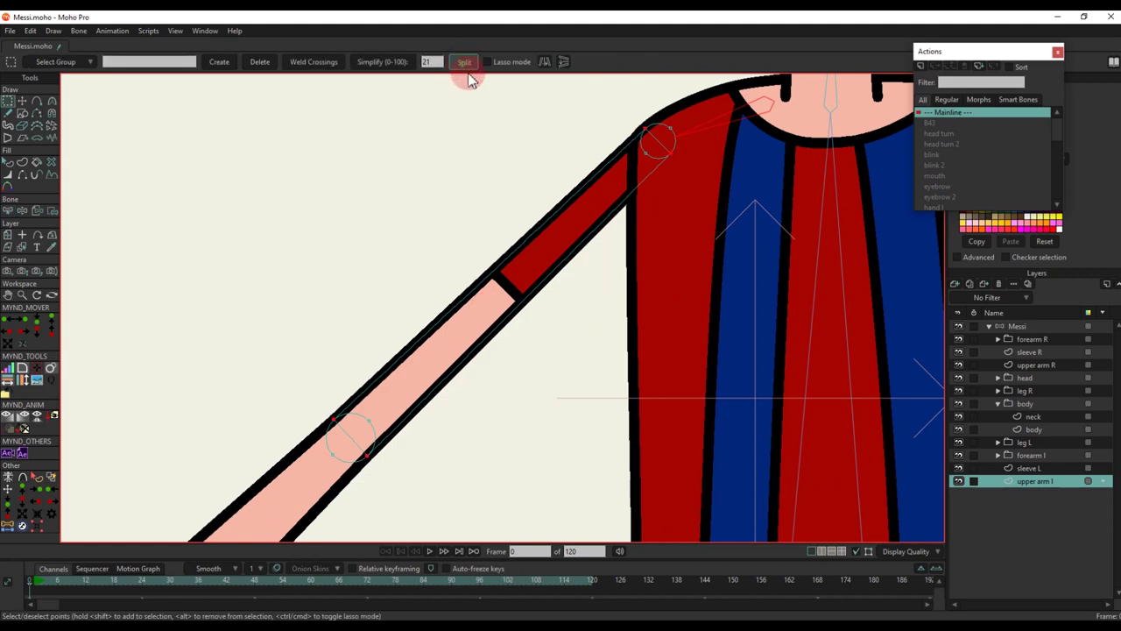
{"action": "left_click_drag", "start_coordinate": [478, 262], "coordinate": [535, 327]}
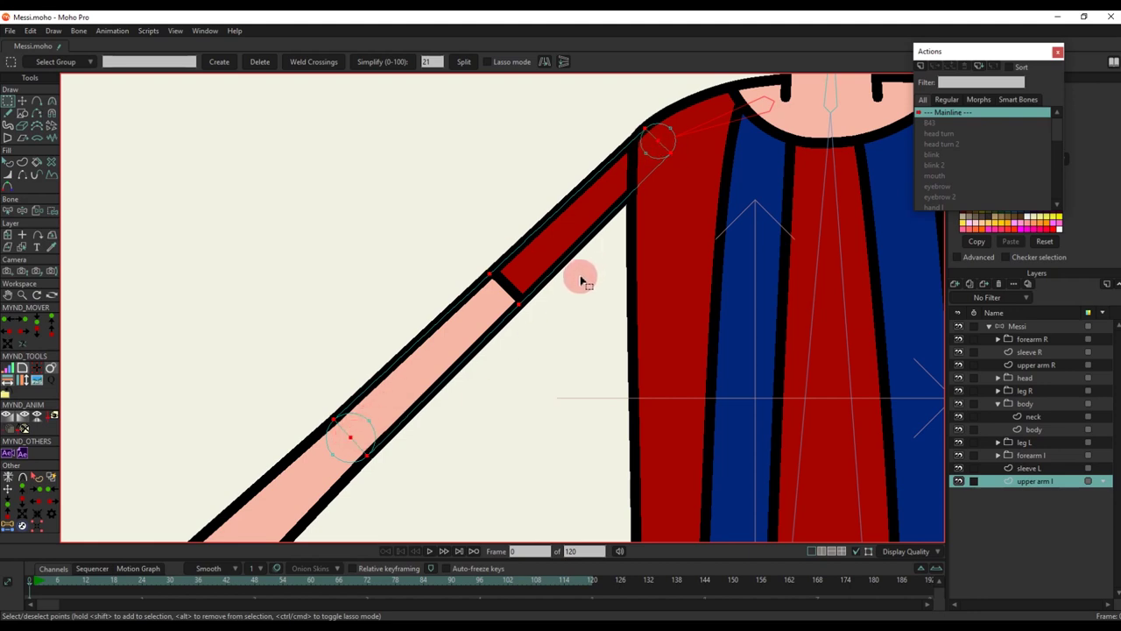
Set both bone coordinates from the upper arm's shoulder centre point and create a pin bone there on the Messi layer
{"action": "left_click", "coordinate": [664, 153]}
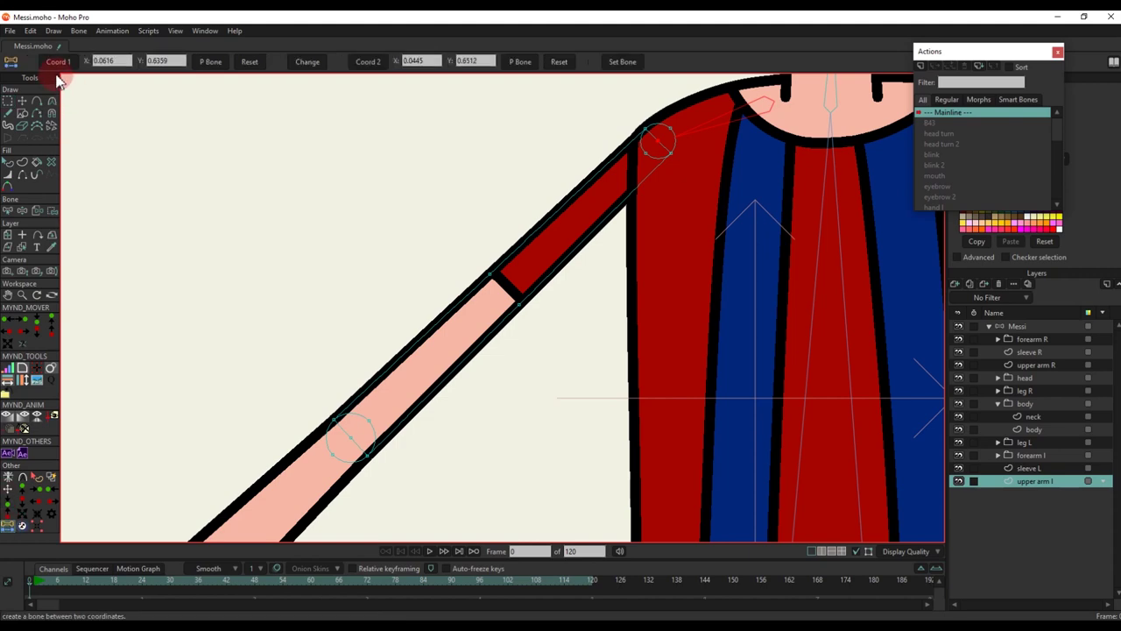
{"action": "left_click", "coordinate": [57, 67]}
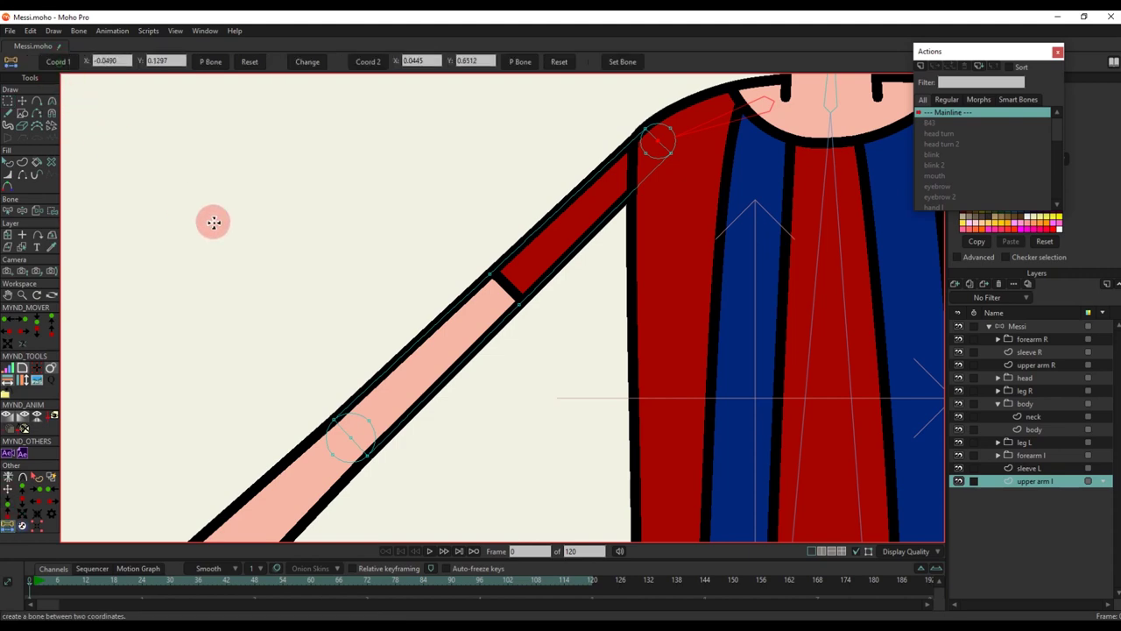
{"action": "left_click", "coordinate": [367, 63]}
{"action": "left_click", "coordinate": [1014, 326]}
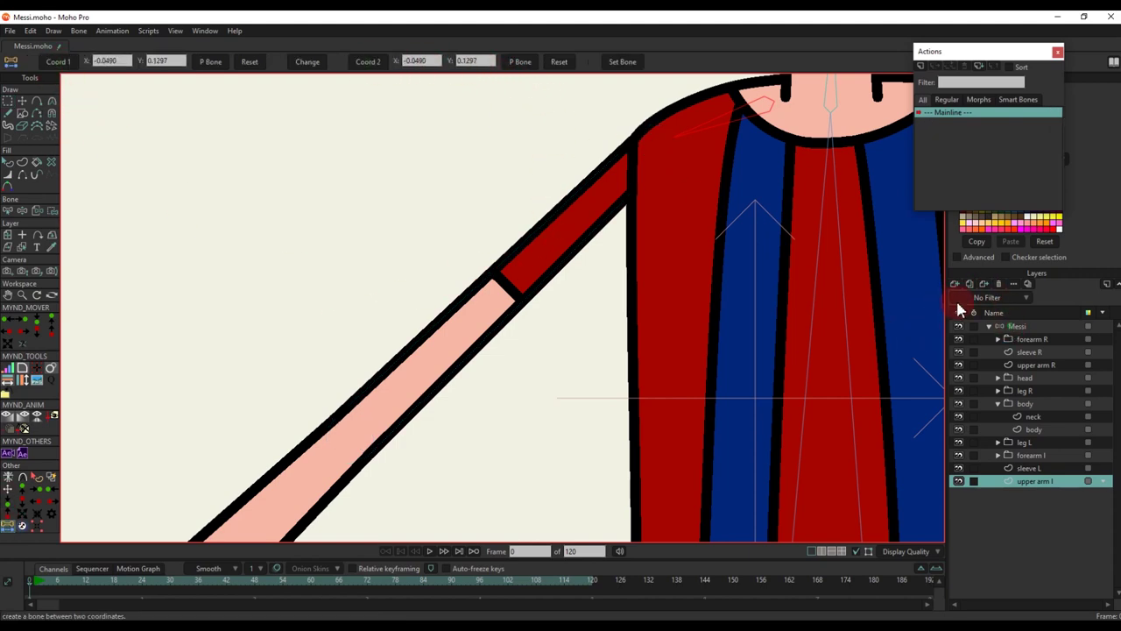
{"action": "left_click", "coordinate": [623, 62]}
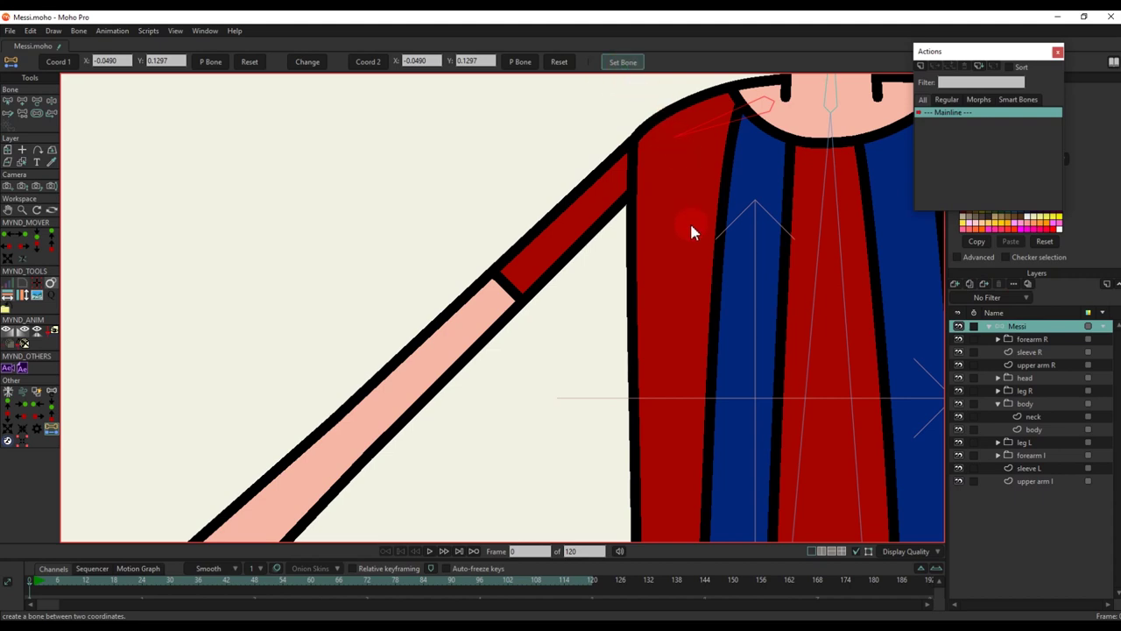
{"action": "scroll", "coordinate": [683, 221], "scroll_direction": "down", "scroll_amount": 5}
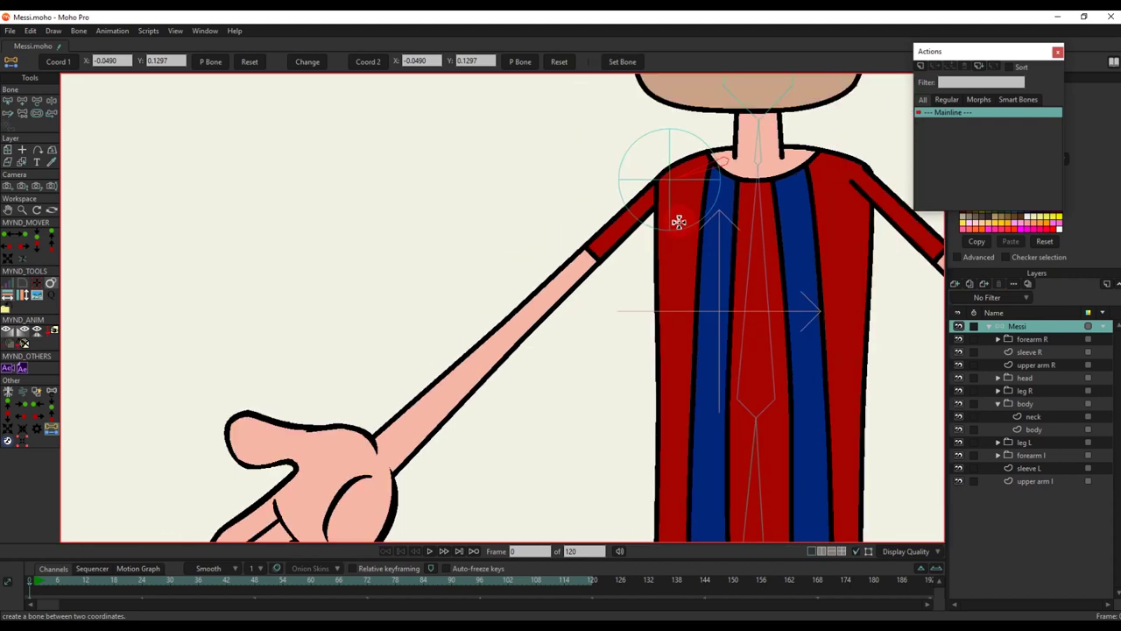
Set both bone coordinates from the upper arm l shape's elbow centre point and create a pin bone there on the Messi layer
{"action": "left_click_drag", "start_coordinate": [674, 223], "coordinate": [566, 228]}
{"action": "scroll", "coordinate": [578, 196], "scroll_direction": "up", "scroll_amount": 4}
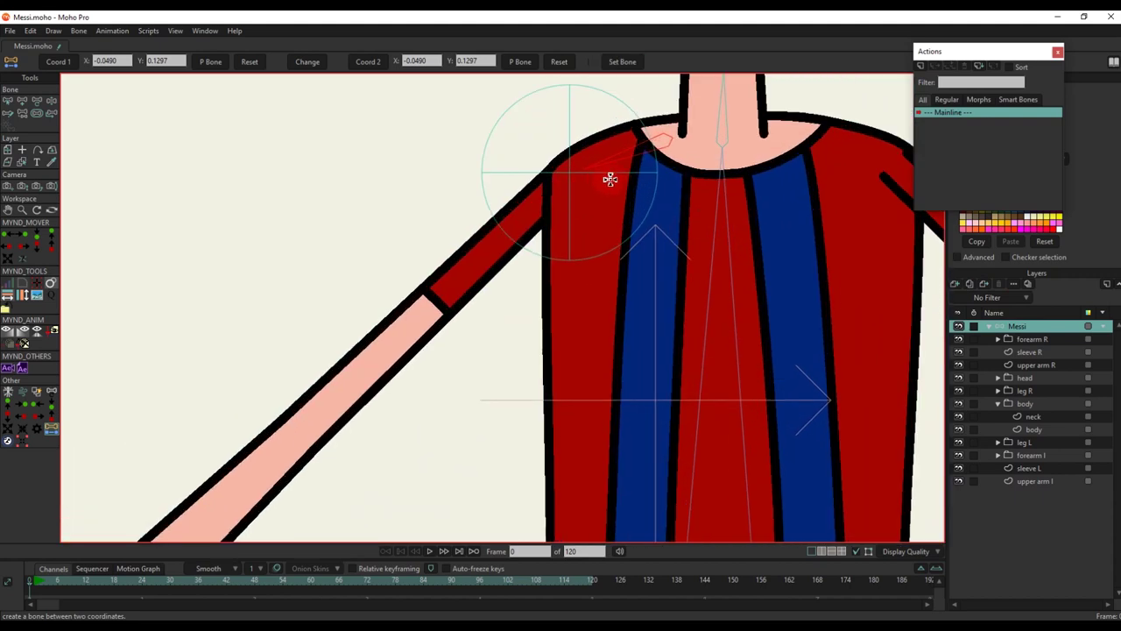
{"action": "right_click", "coordinate": [377, 360], "text": "alt"}
{"action": "left_click_drag", "start_coordinate": [299, 429], "coordinate": [325, 393]}
{"action": "left_click", "coordinate": [322, 399]}
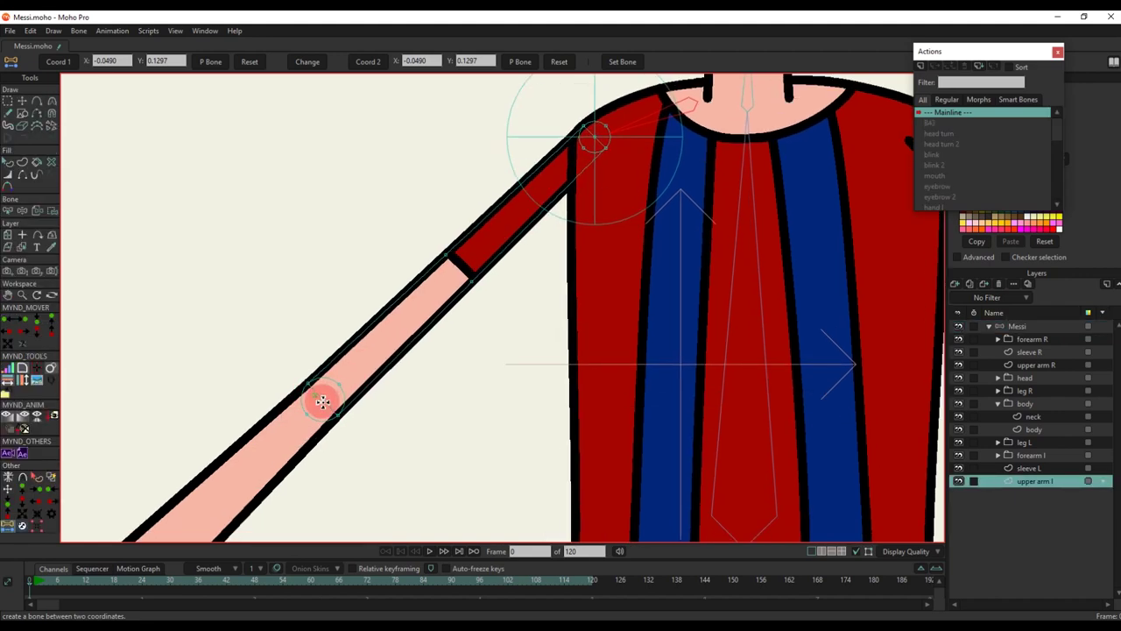
{"action": "left_click", "coordinate": [375, 70]}
{"action": "left_click", "coordinate": [1015, 325]}
{"action": "left_click", "coordinate": [623, 61]}
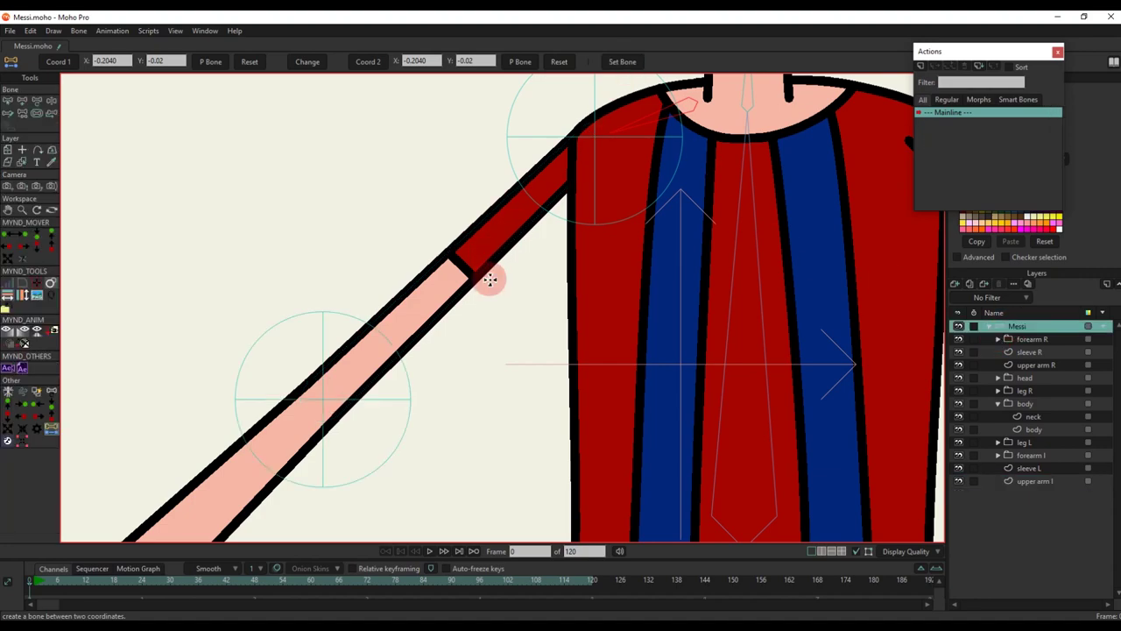
Select the forearm l layer and split its cross segments to add a centre point at the wrist
{"action": "scroll", "coordinate": [490, 284], "scroll_direction": "down", "scroll_amount": 2}
{"action": "left_click_drag", "start_coordinate": [375, 364], "coordinate": [464, 286]}
{"action": "left_click_drag", "start_coordinate": [389, 372], "coordinate": [455, 290]}
{"action": "right_click", "coordinate": [432, 305], "text": "alt"}
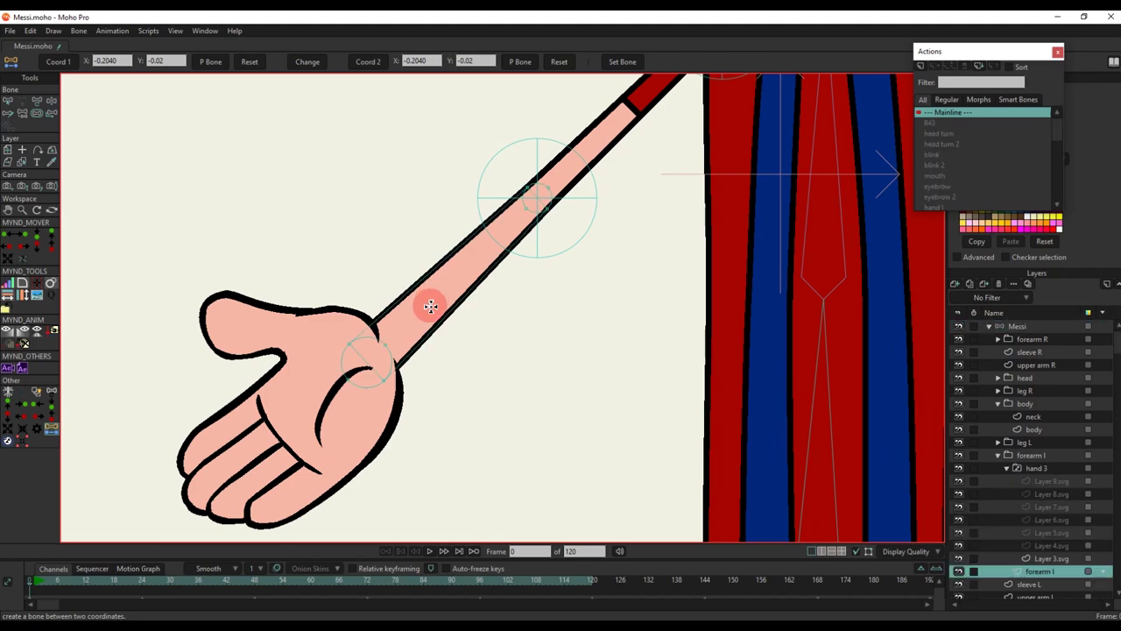
{"action": "scroll", "coordinate": [422, 316], "scroll_direction": "up", "scroll_amount": 2}
{"action": "key", "text": "t"}
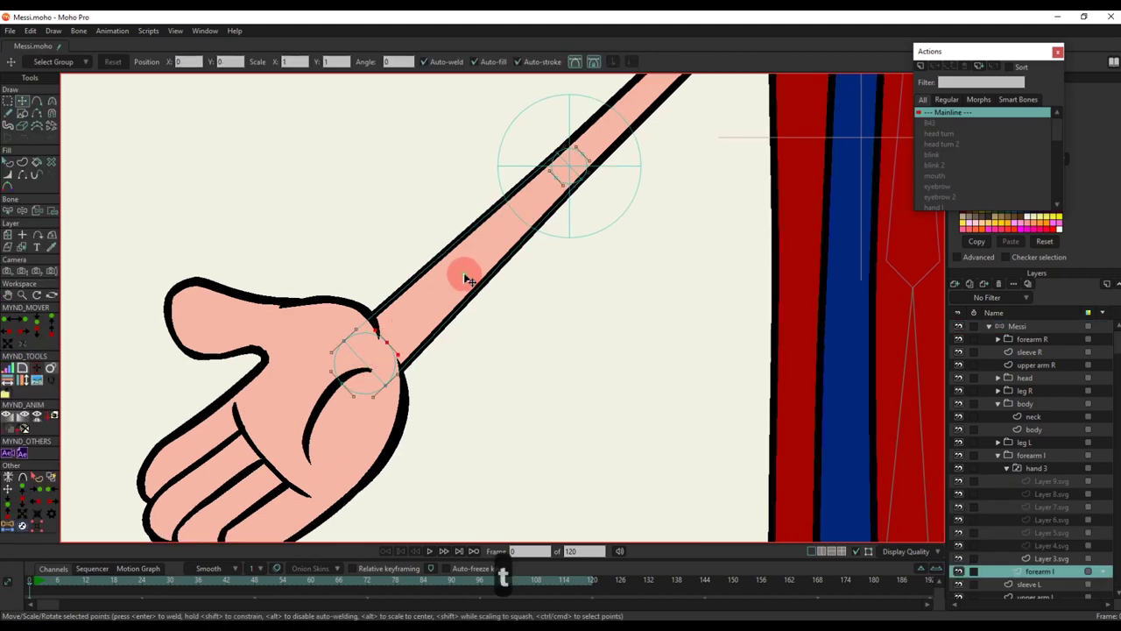
{"action": "key", "text": "ctrl+a"}
{"action": "key", "text": "g"}
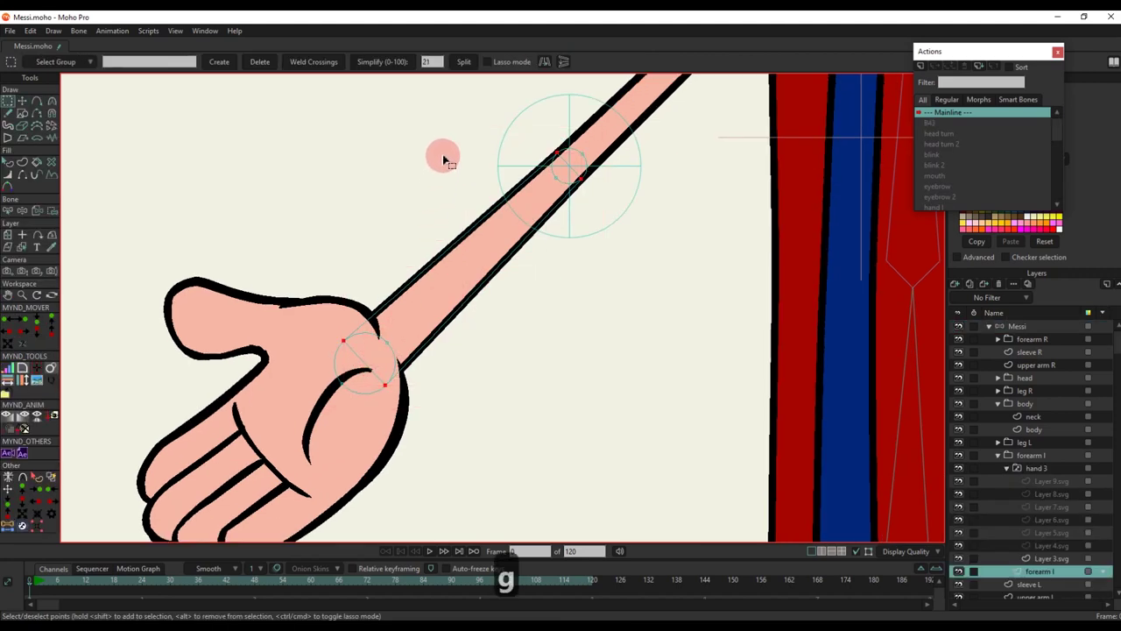
{"action": "left_click", "coordinate": [464, 61]}
{"action": "left_click", "coordinate": [553, 338]}
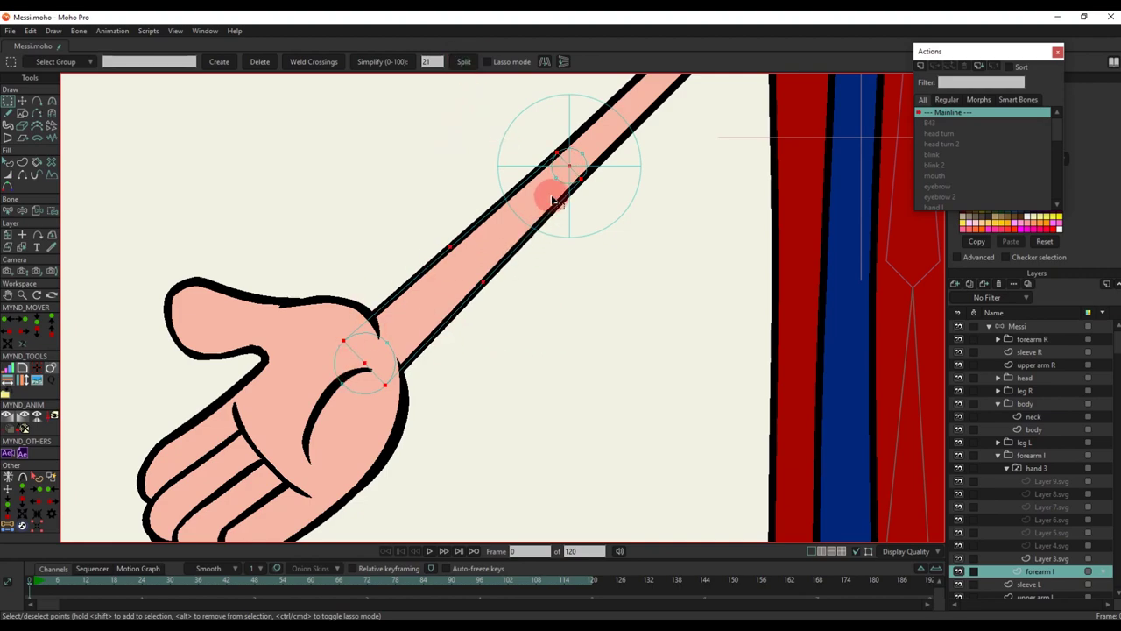
Set both bone coordinates from the forearm l wrist centre point and create a pin bone there on the Messi layer
{"action": "left_click", "coordinate": [366, 363]}
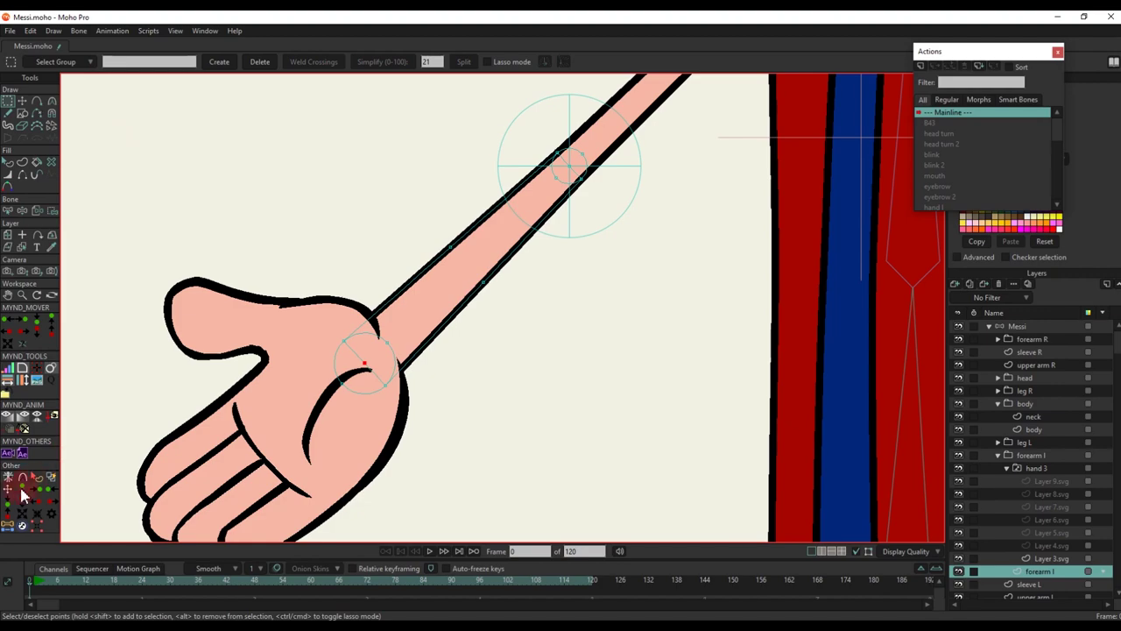
{"action": "left_click", "coordinate": [8, 528]}
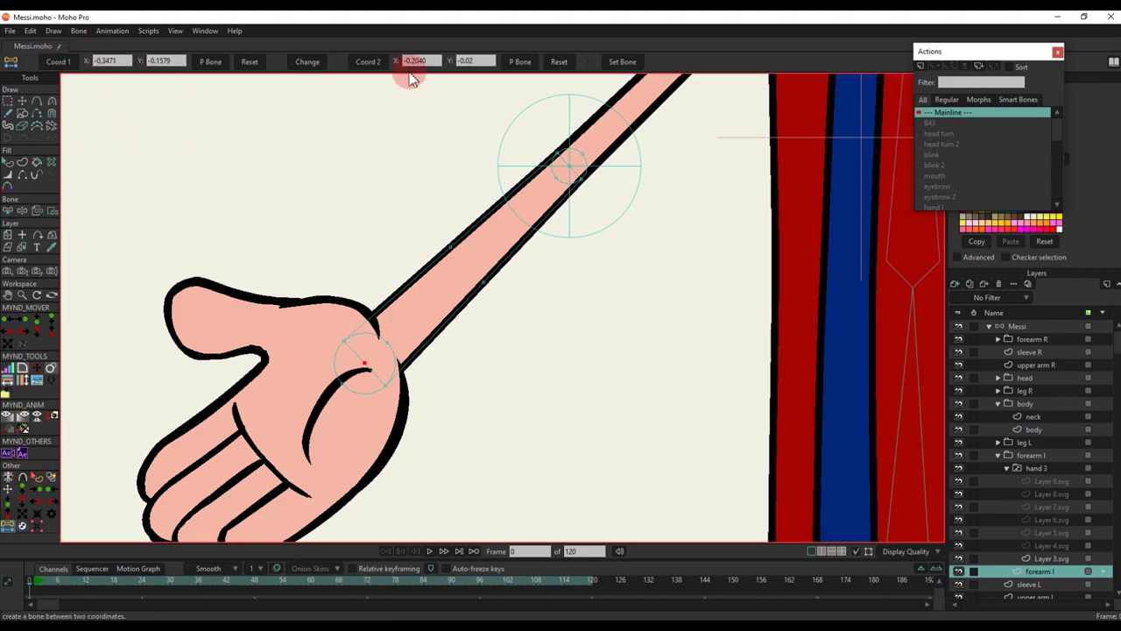
{"action": "left_click", "coordinate": [1021, 327]}
{"action": "left_click", "coordinate": [624, 63]}
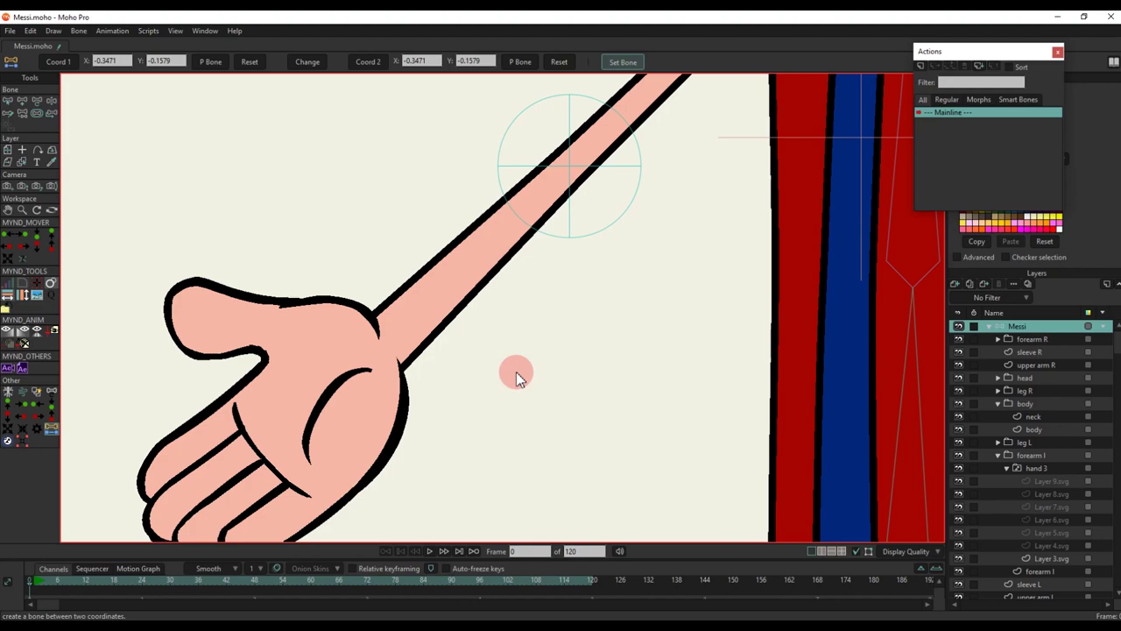
Select the wrist pin bone and parent it to the elbow pin bone
{"action": "scroll", "coordinate": [516, 371], "scroll_direction": "down", "scroll_amount": 3}
{"action": "left_click", "coordinate": [628, 200]}
{"action": "left_click", "coordinate": [429, 401]}
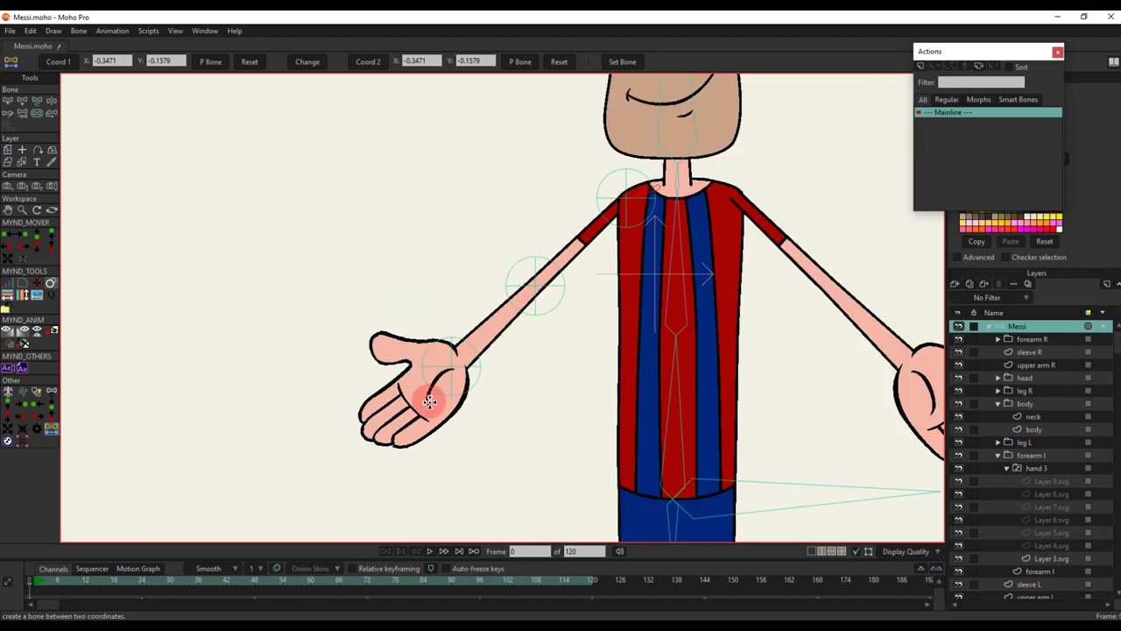
{"action": "left_click", "coordinate": [485, 347]}
{"action": "scroll", "coordinate": [484, 347], "scroll_direction": "up", "scroll_amount": 2}
{"action": "left_click", "coordinate": [459, 377]}
{"action": "key", "text": "b"}
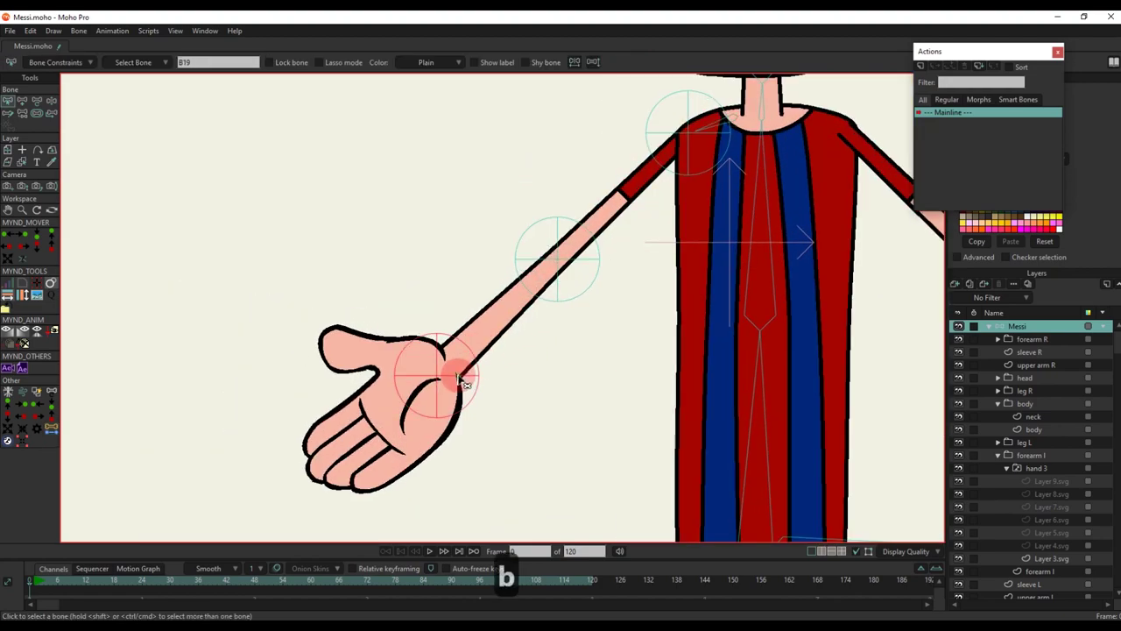
{"action": "key", "text": "p"}
{"action": "left_click", "coordinate": [541, 259]}
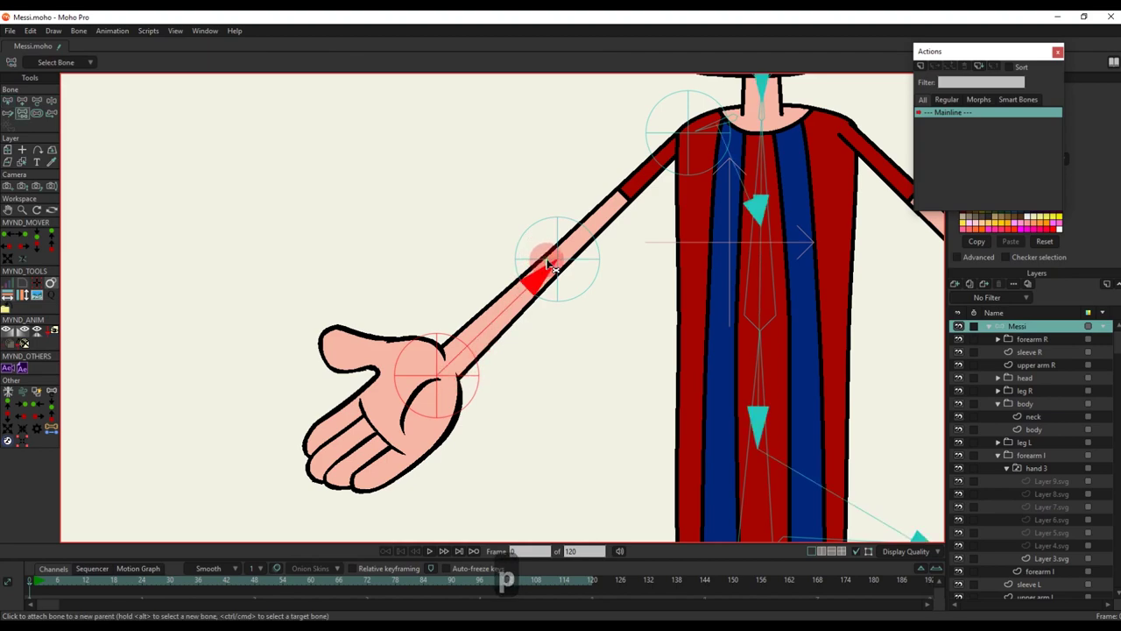
{"action": "left_click", "coordinate": [494, 305]}
{"action": "left_click", "coordinate": [562, 256]}
Select the elbow pin bone and parent it to the shoulder pin bone
{"action": "key", "text": "b"}
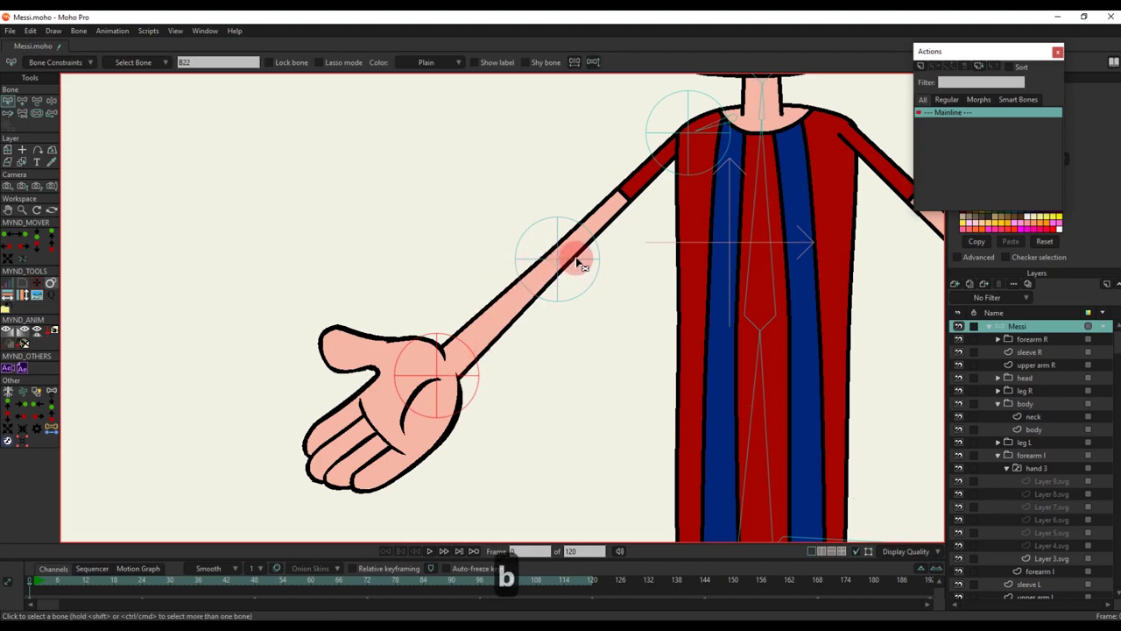
{"action": "left_click", "coordinate": [578, 258]}
{"action": "key", "text": "p"}
{"action": "left_click", "coordinate": [687, 133]}
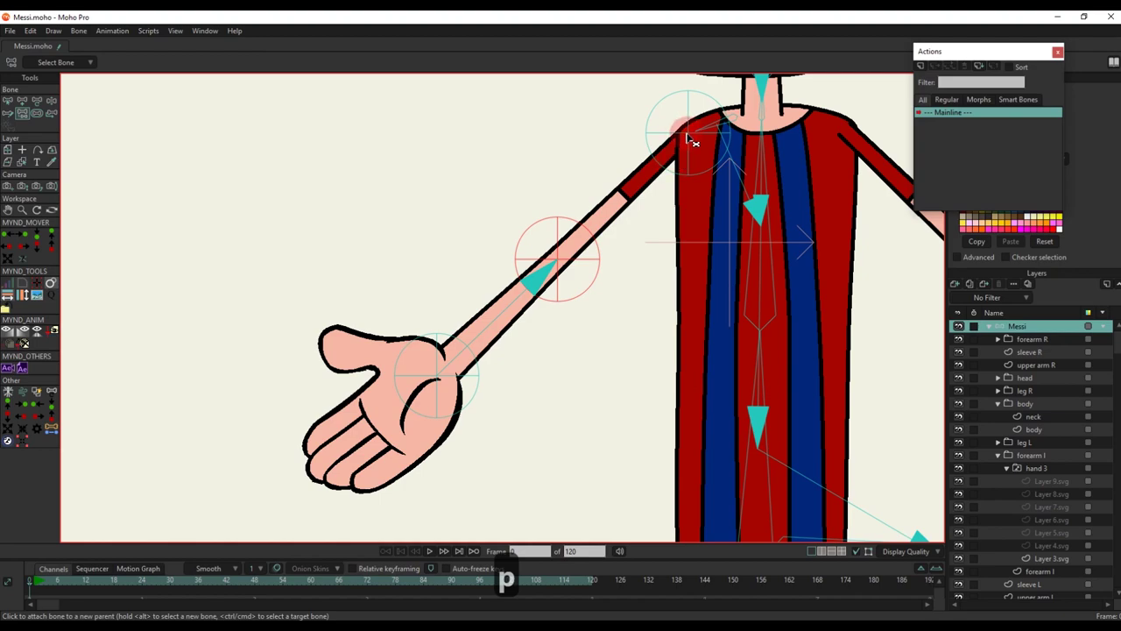
{"action": "left_click", "coordinate": [702, 97]}
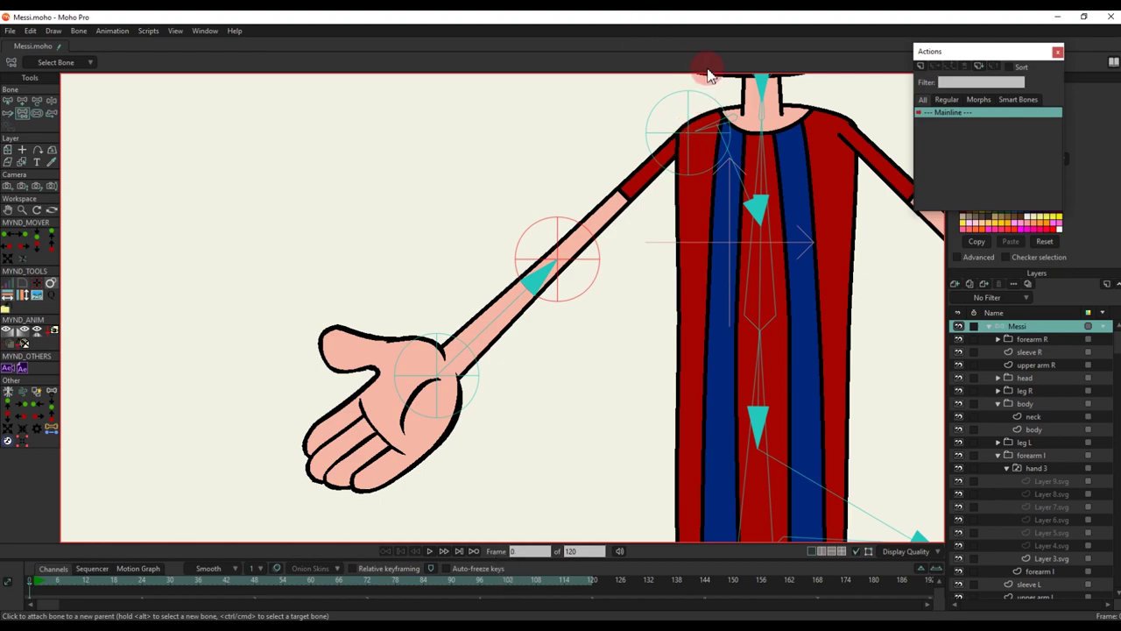
{"action": "left_click", "coordinate": [689, 120]}
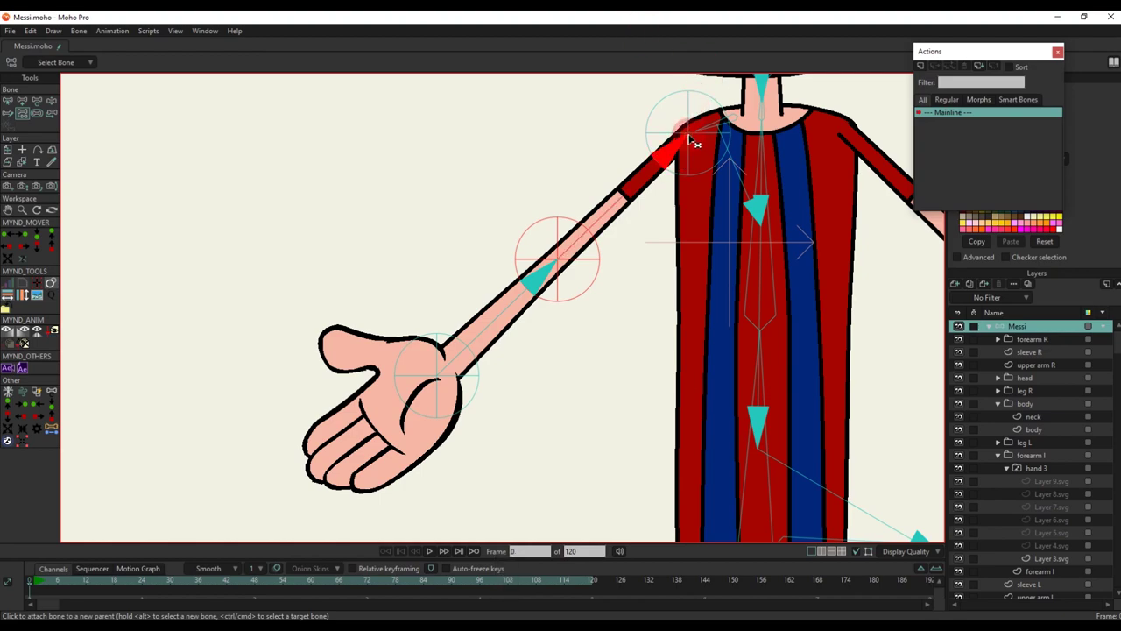
{"action": "scroll", "coordinate": [692, 142], "scroll_direction": "up", "scroll_amount": 3}
{"action": "key", "text": "b"}
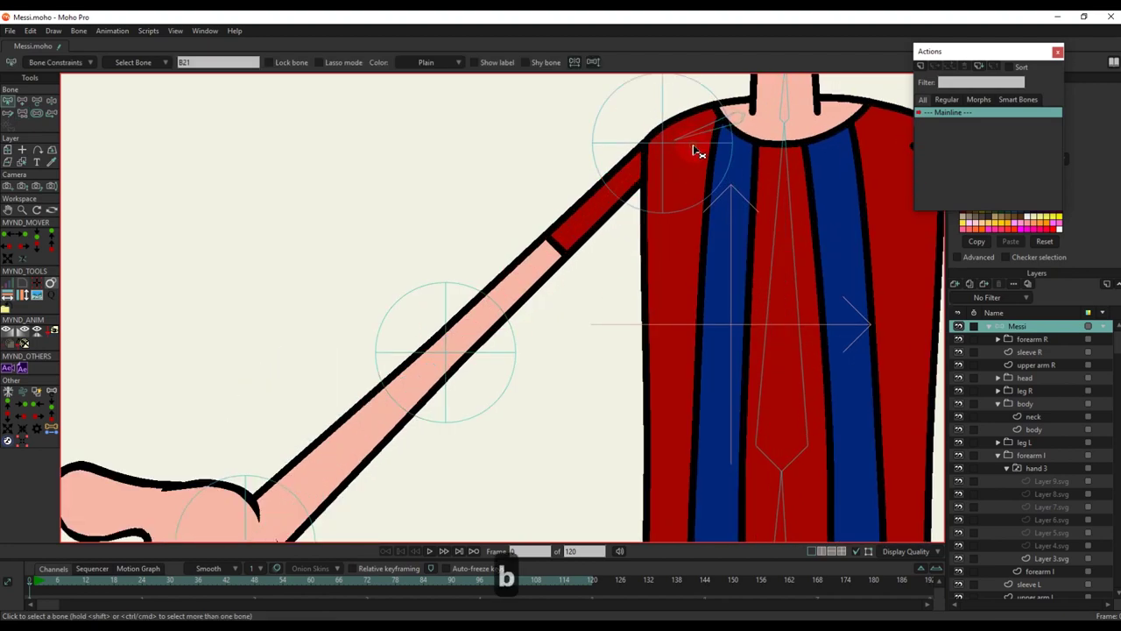
Select the shoulder pin bone, parent it to the collarbone bone beside the neck, and clear the bone selection
{"action": "left_click", "coordinate": [699, 150]}
{"action": "key", "text": "p"}
{"action": "scroll", "coordinate": [727, 140], "scroll_direction": "up", "scroll_amount": 1}
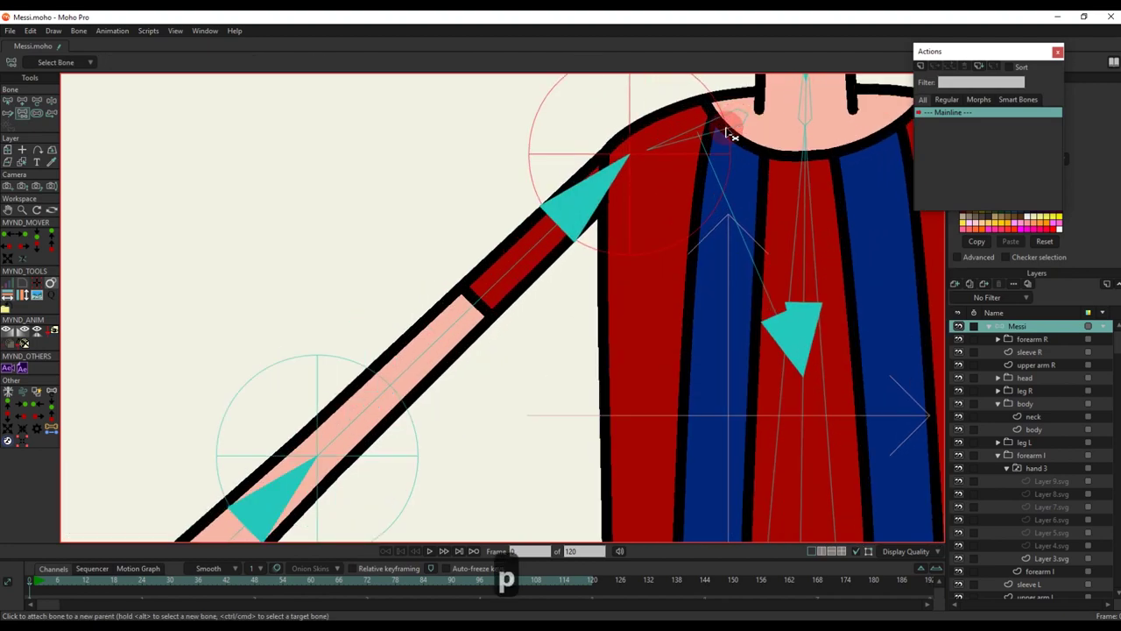
{"action": "left_click", "coordinate": [719, 123]}
{"action": "scroll", "coordinate": [645, 166], "scroll_direction": "down", "scroll_amount": 3}
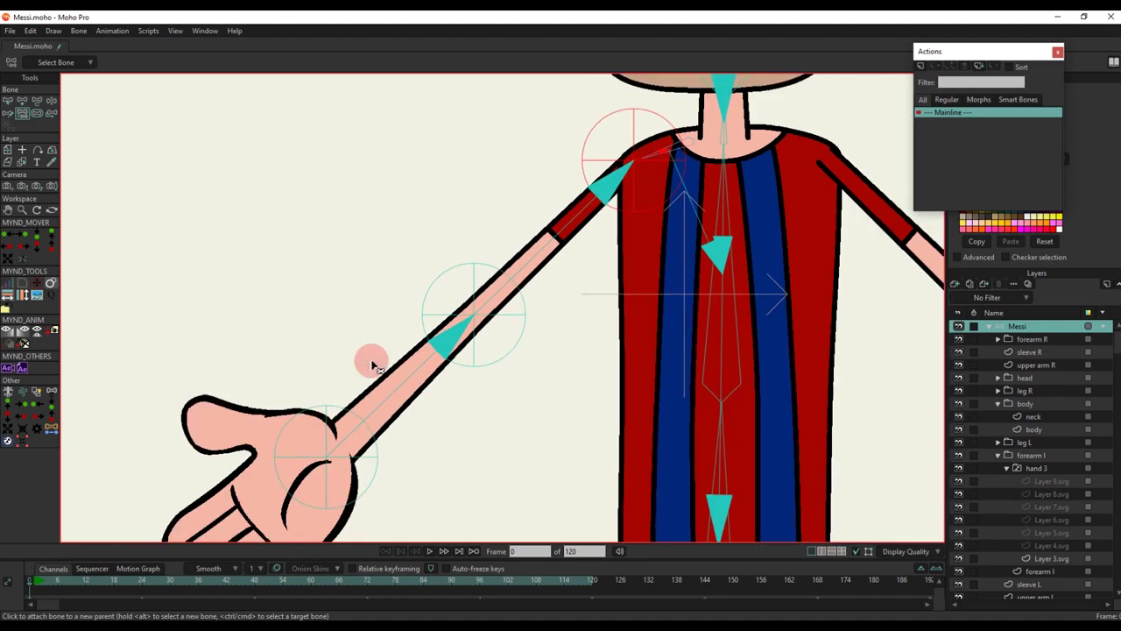
{"action": "left_click_drag", "start_coordinate": [512, 351], "coordinate": [502, 317]}
{"action": "key", "text": "b"}
{"action": "left_click", "coordinate": [560, 325]}
{"action": "scroll", "coordinate": [548, 266], "scroll_direction": "down", "scroll_amount": 2}
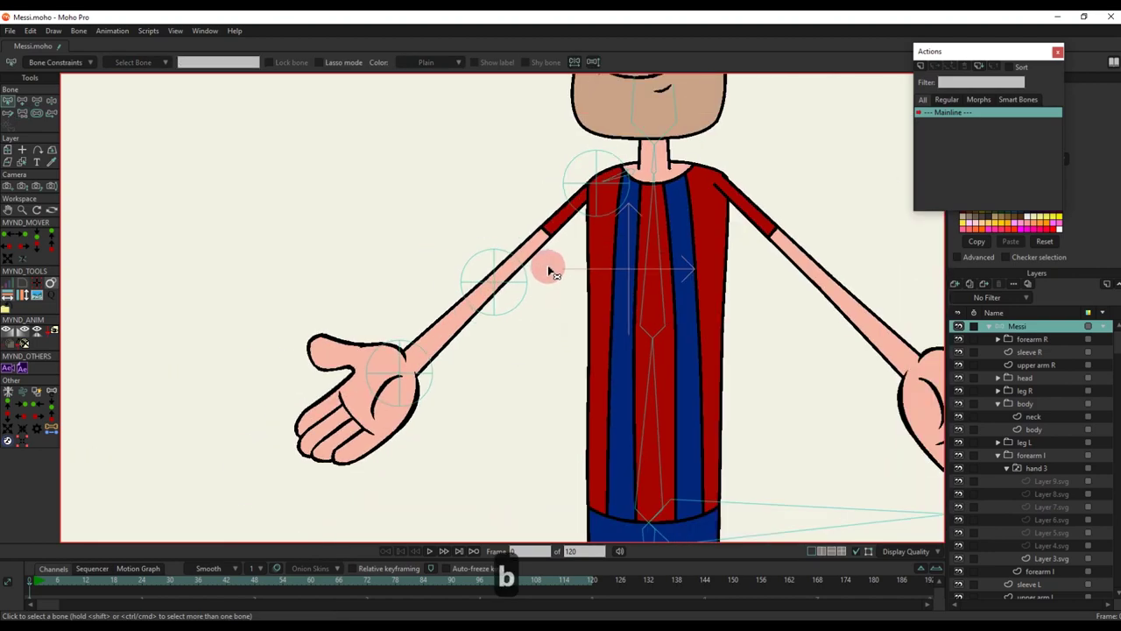
Select the elbow centre point on the upper arm l layer and store its position as the first bone coordinate
{"action": "scroll", "coordinate": [534, 246], "scroll_direction": "up", "scroll_amount": 3}
{"action": "right_click", "coordinate": [529, 236], "text": "alt"}
{"action": "left_click_drag", "start_coordinate": [530, 235], "coordinate": [539, 273]}
{"action": "scroll", "coordinate": [553, 242], "scroll_direction": "up", "scroll_amount": 2}
{"action": "left_click", "coordinate": [644, 140]}
{"action": "left_click", "coordinate": [384, 403]}
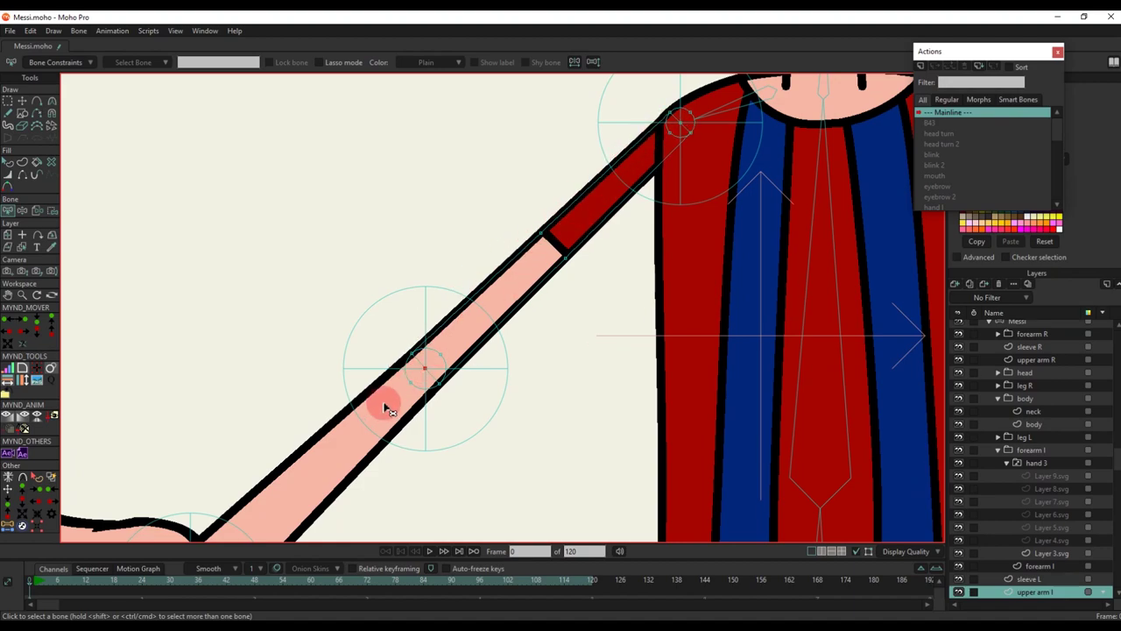
{"action": "left_click", "coordinate": [472, 355]}
{"action": "left_click", "coordinate": [421, 366]}
{"action": "scroll", "coordinate": [423, 368], "scroll_direction": "up", "scroll_amount": 1}
{"action": "key", "text": "g"}
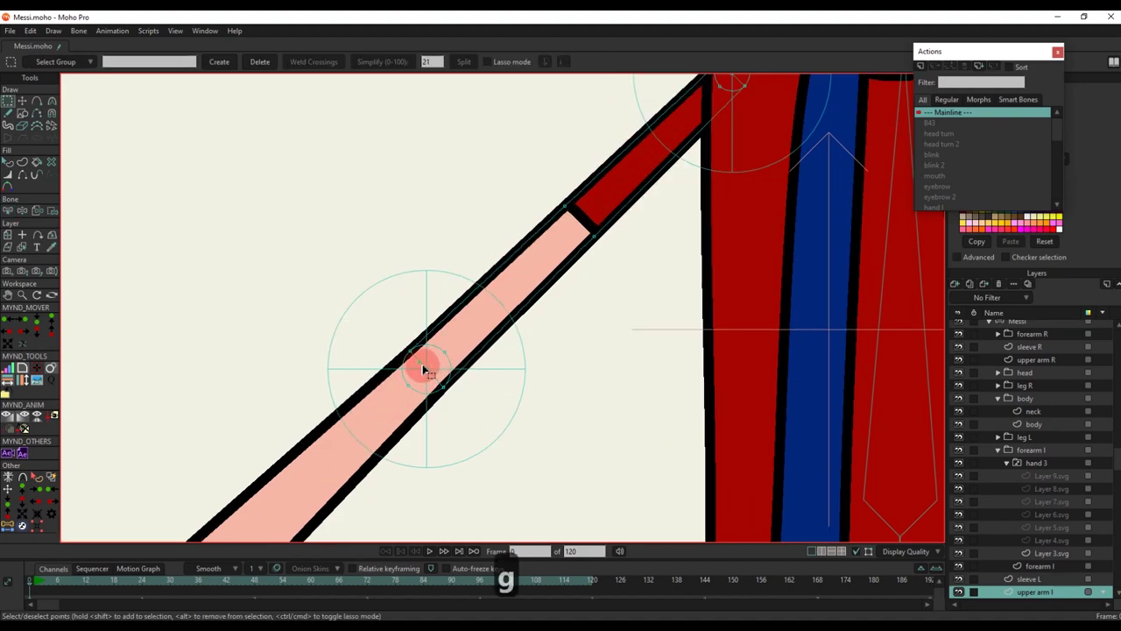
{"action": "left_click", "coordinate": [476, 396]}
{"action": "left_click", "coordinate": [8, 526]}
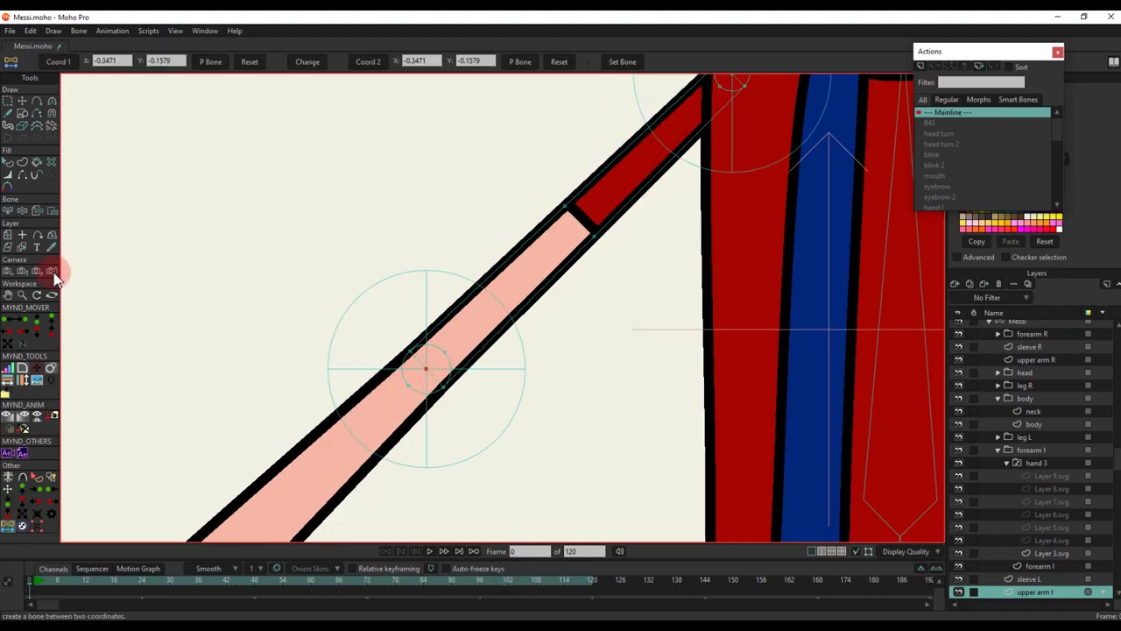
{"action": "left_click", "coordinate": [65, 63]}
Set the second bone coordinate to X -0.1265, Y 0.0549, copied from the position of the two mid-arm points on upper arm l
{"action": "scroll", "coordinate": [374, 136], "scroll_direction": "down", "scroll_amount": 1}
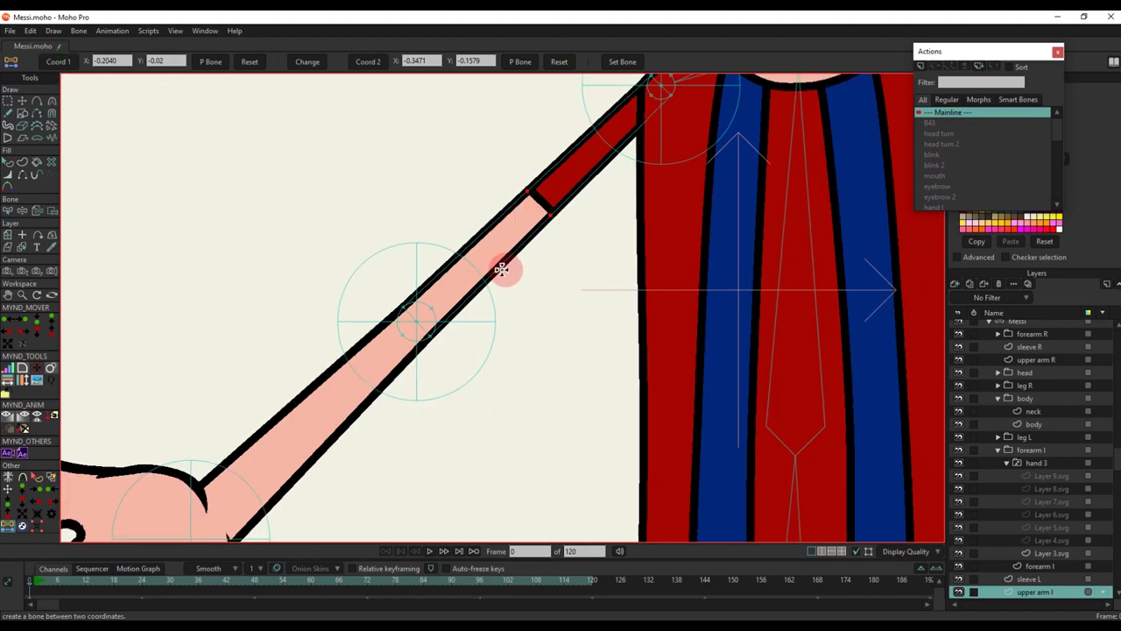
{"action": "left_click", "coordinate": [22, 101]}
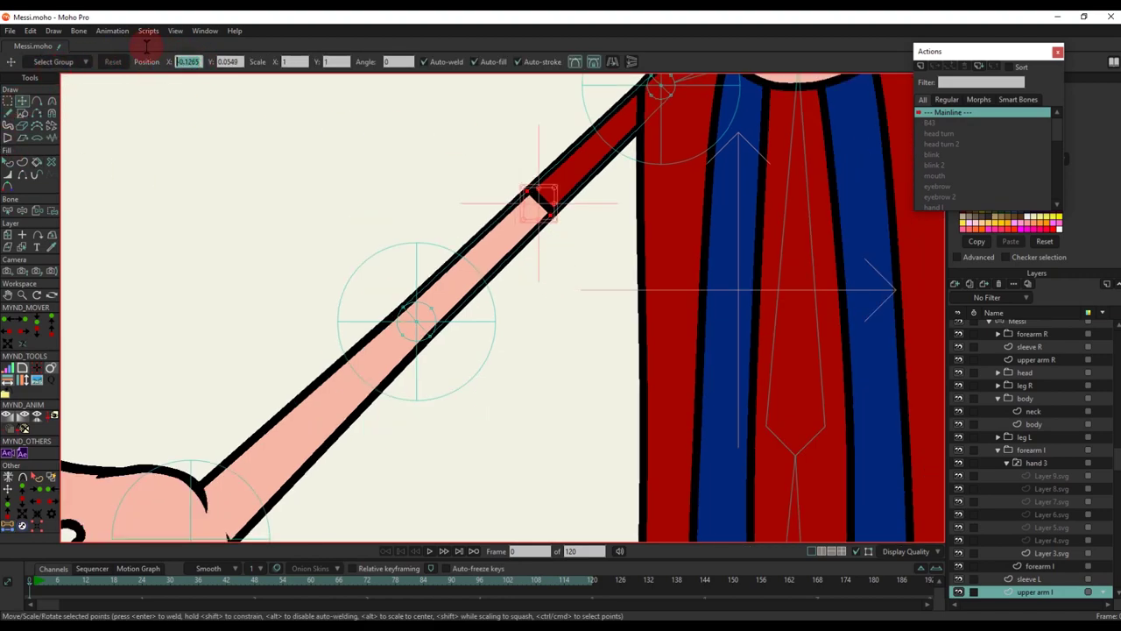
{"action": "key", "text": "ctrl+c"}
{"action": "left_click", "coordinate": [7, 526]}
{"action": "left_click", "coordinate": [413, 60]}
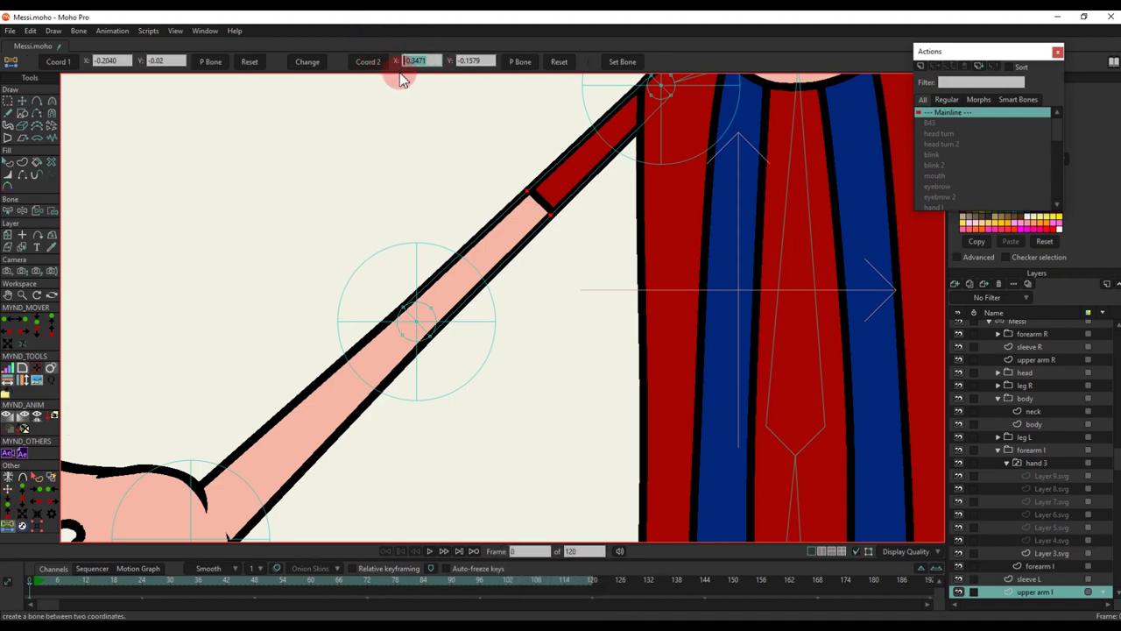
{"action": "key", "text": "ctrl+v"}
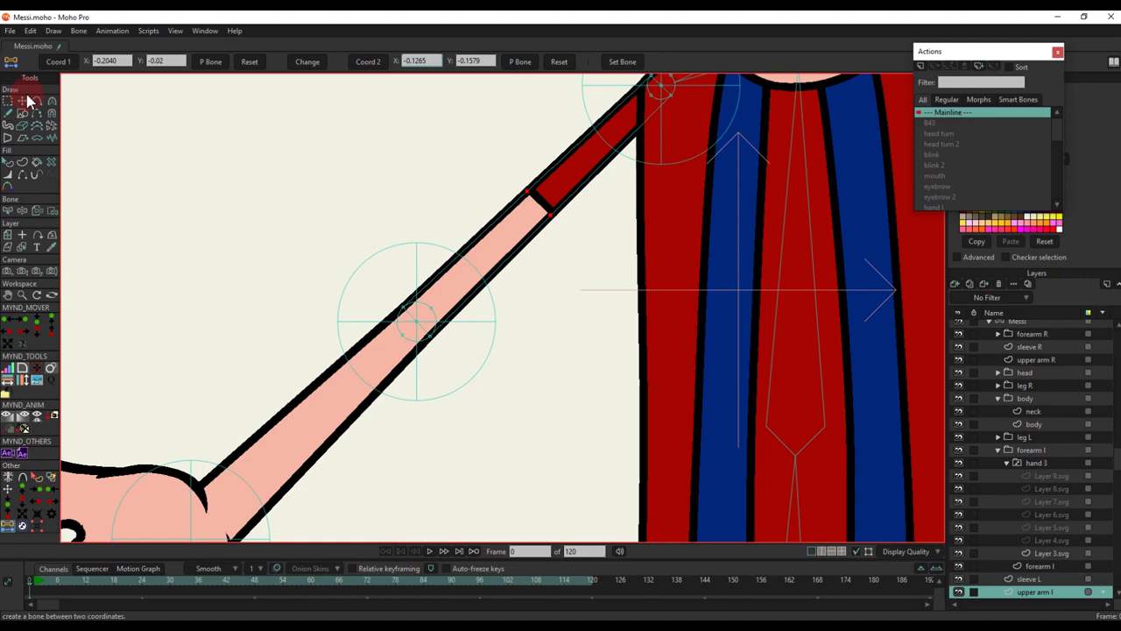
{"action": "left_click", "coordinate": [22, 101]}
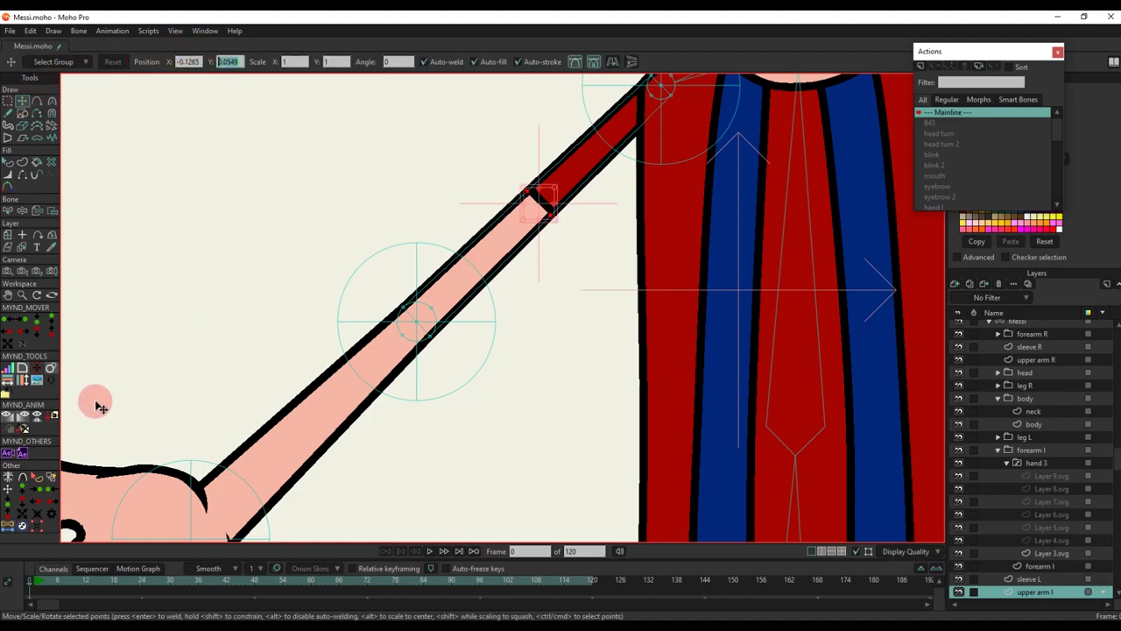
{"action": "key", "text": "ctrl+c"}
{"action": "left_click", "coordinate": [7, 526]}
{"action": "left_click", "coordinate": [486, 61]}
{"action": "left_click_drag", "start_coordinate": [492, 62], "coordinate": [435, 54]}
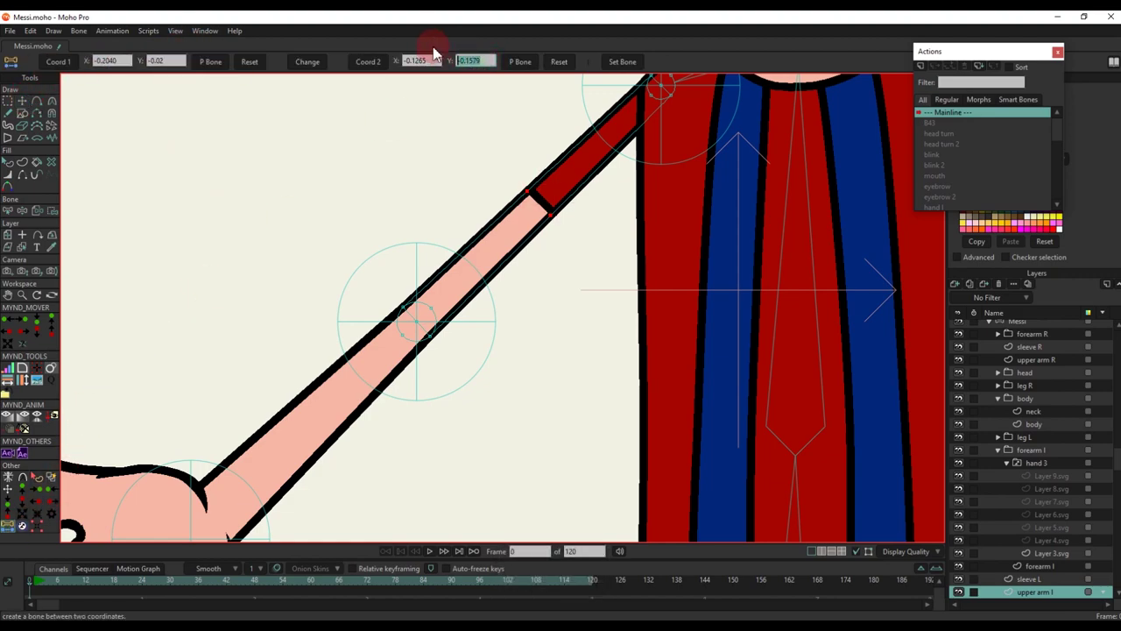
{"action": "key", "text": "ctrl+v"}
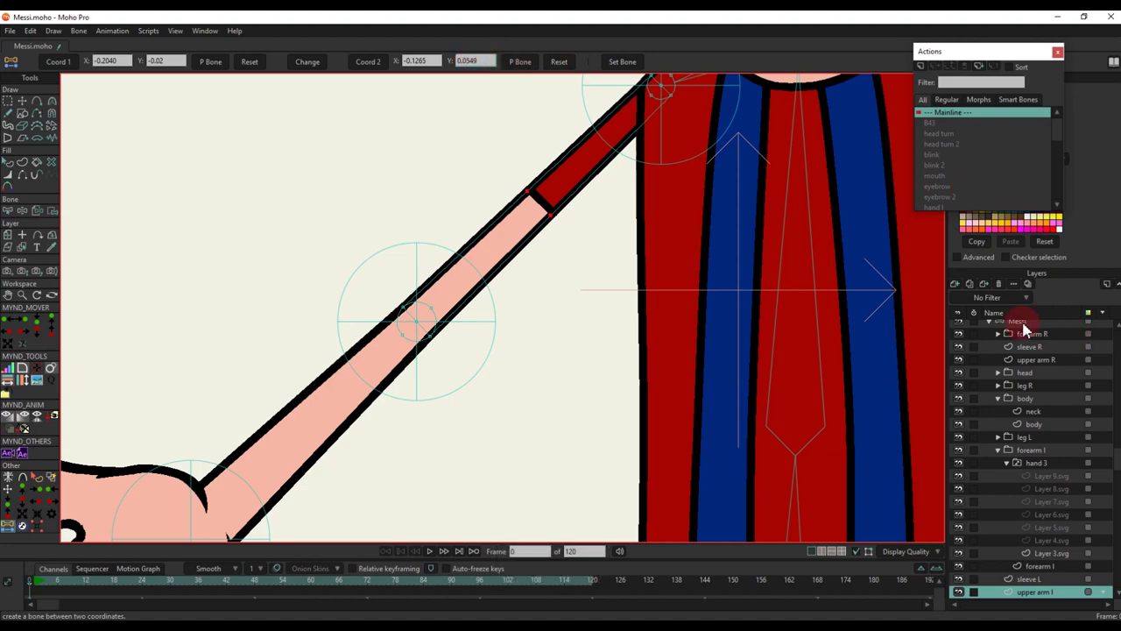
Create a bone on the Messi layer between the elbow and the middle of the upper arm
{"action": "left_click", "coordinate": [1021, 323]}
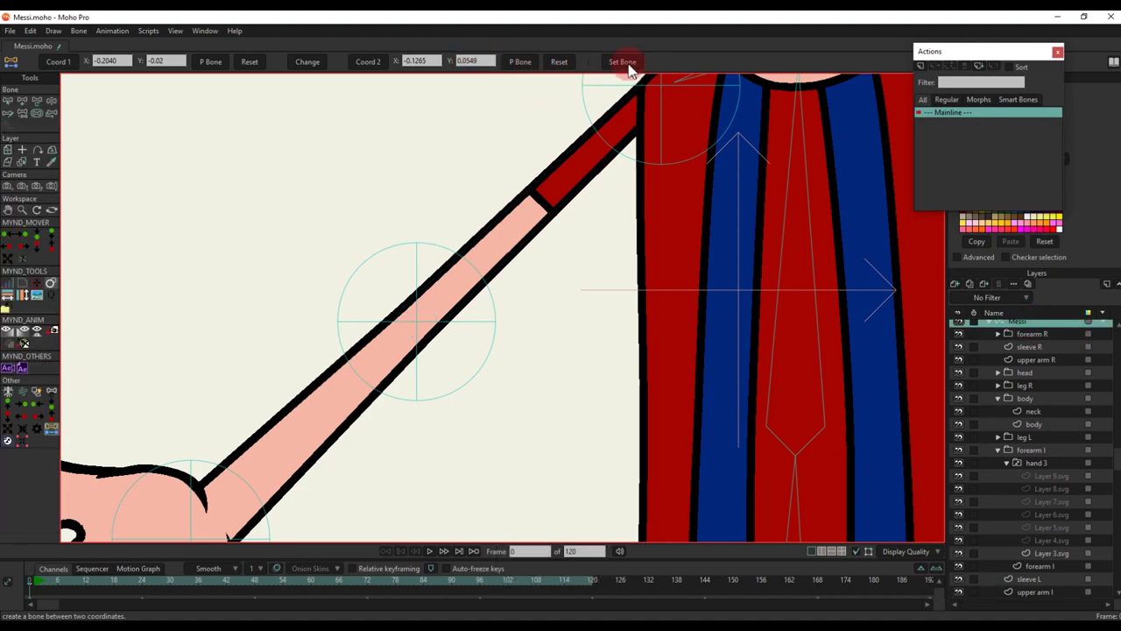
{"action": "left_click", "coordinate": [503, 374]}
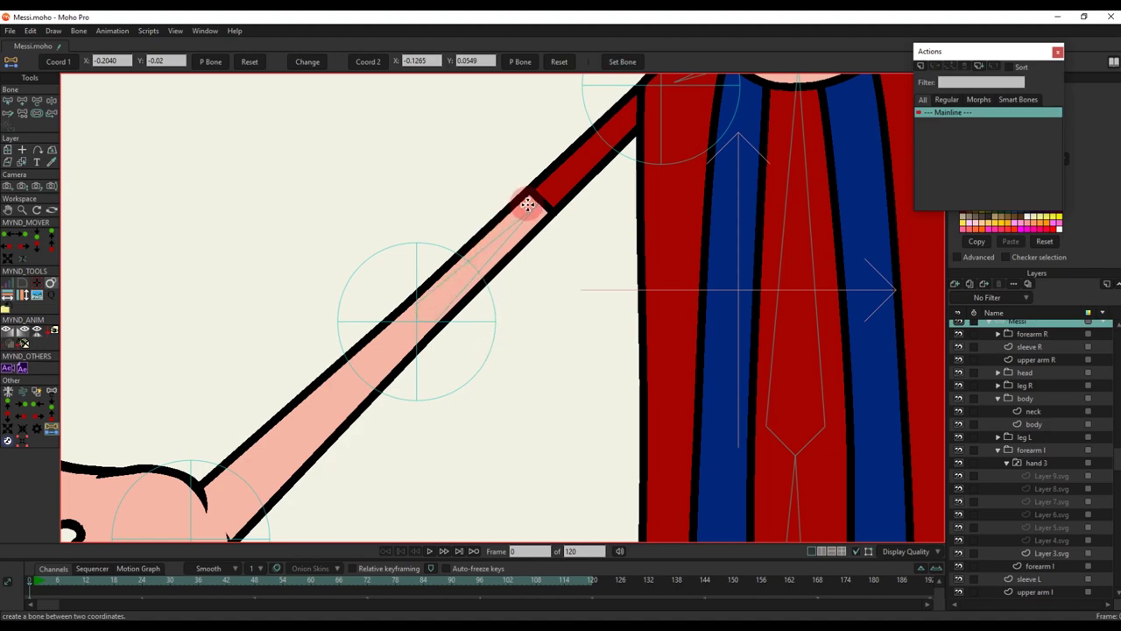
{"action": "scroll", "coordinate": [551, 190], "scroll_direction": "up", "scroll_amount": 2}
{"action": "left_click_drag", "start_coordinate": [551, 190], "coordinate": [479, 280]}
Set the first coordinate from the upper arm l shoulder centre point and create a shoulder to mid-upper-arm bone on the Messi layer
{"action": "right_click", "coordinate": [456, 319], "text": "alt"}
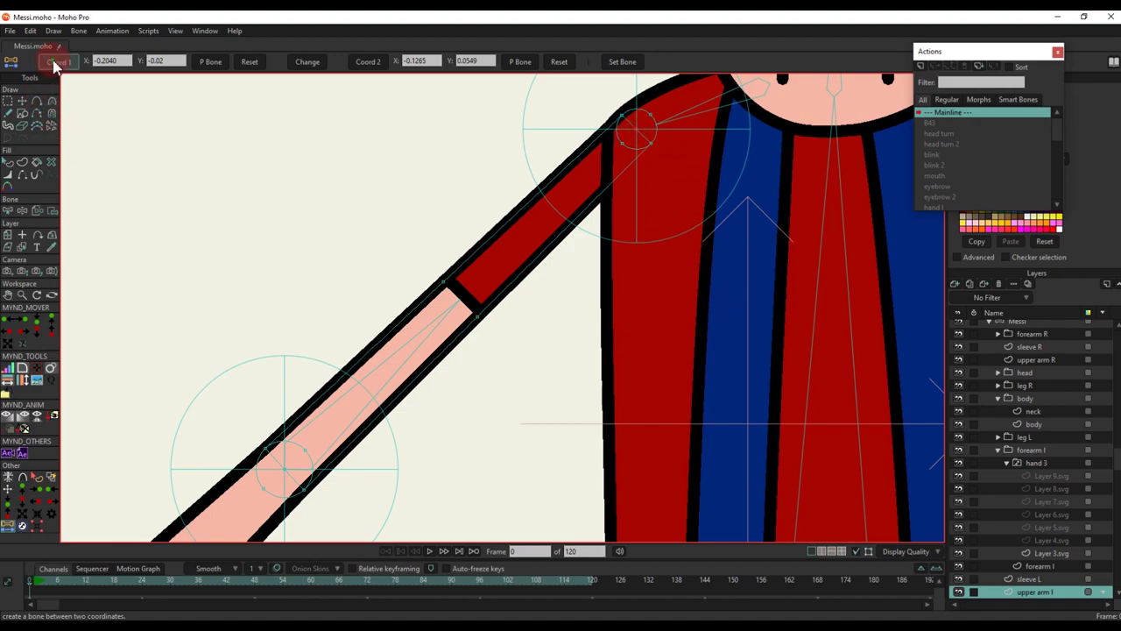
{"action": "left_click", "coordinate": [550, 303]}
{"action": "scroll", "coordinate": [1052, 417], "scroll_direction": "up", "scroll_amount": 1}
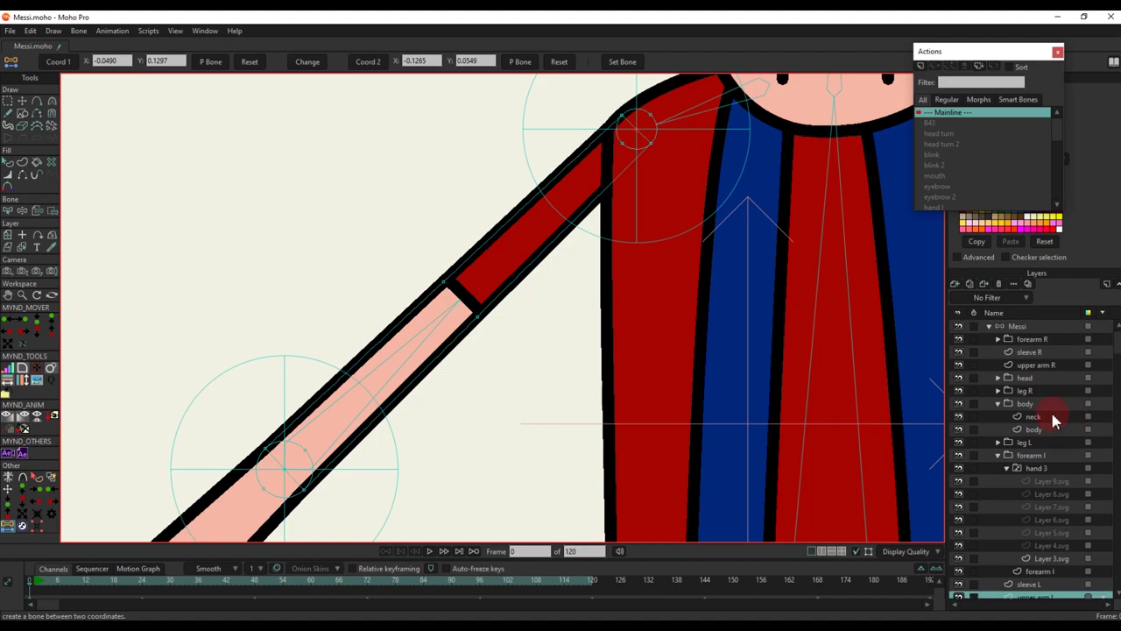
{"action": "left_click", "coordinate": [1021, 326]}
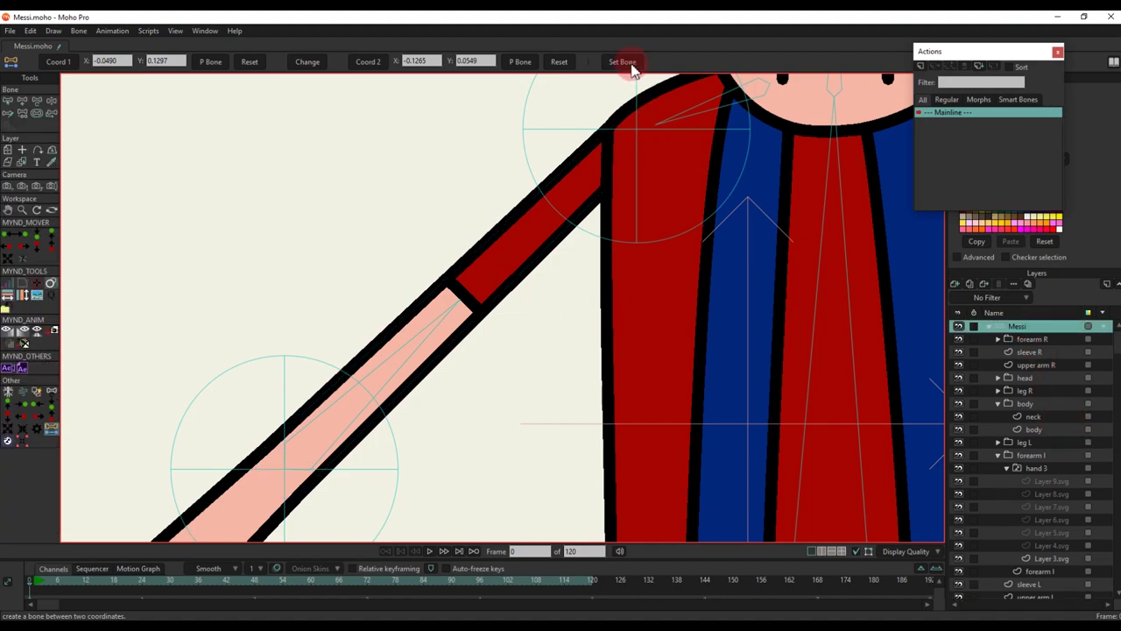
{"action": "left_click", "coordinate": [633, 70]}
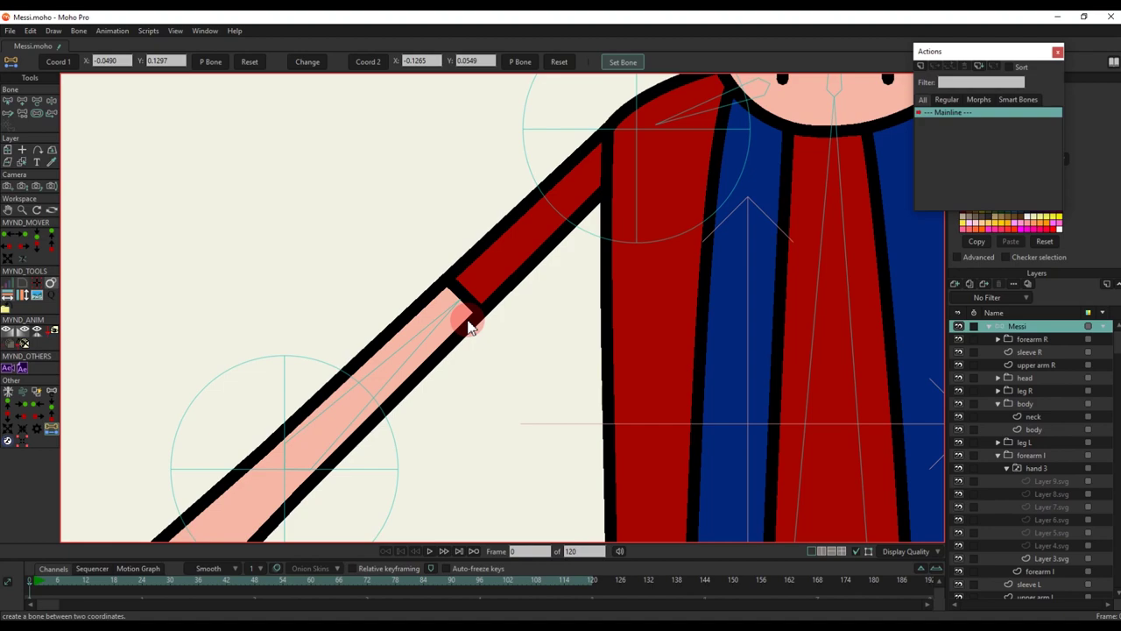
{"action": "left_click", "coordinate": [467, 321]}
Select the wrist centre point on the forearm l layer and store its position as the first bone coordinate
{"action": "scroll", "coordinate": [560, 211], "scroll_direction": "down", "scroll_amount": 1}
{"action": "scroll", "coordinate": [429, 303], "scroll_direction": "down", "scroll_amount": 1}
{"action": "left_click_drag", "start_coordinate": [484, 305], "coordinate": [653, 148]}
{"action": "right_click", "coordinate": [412, 360], "text": "alt"}
{"action": "scroll", "coordinate": [325, 408], "scroll_direction": "up", "scroll_amount": 1}
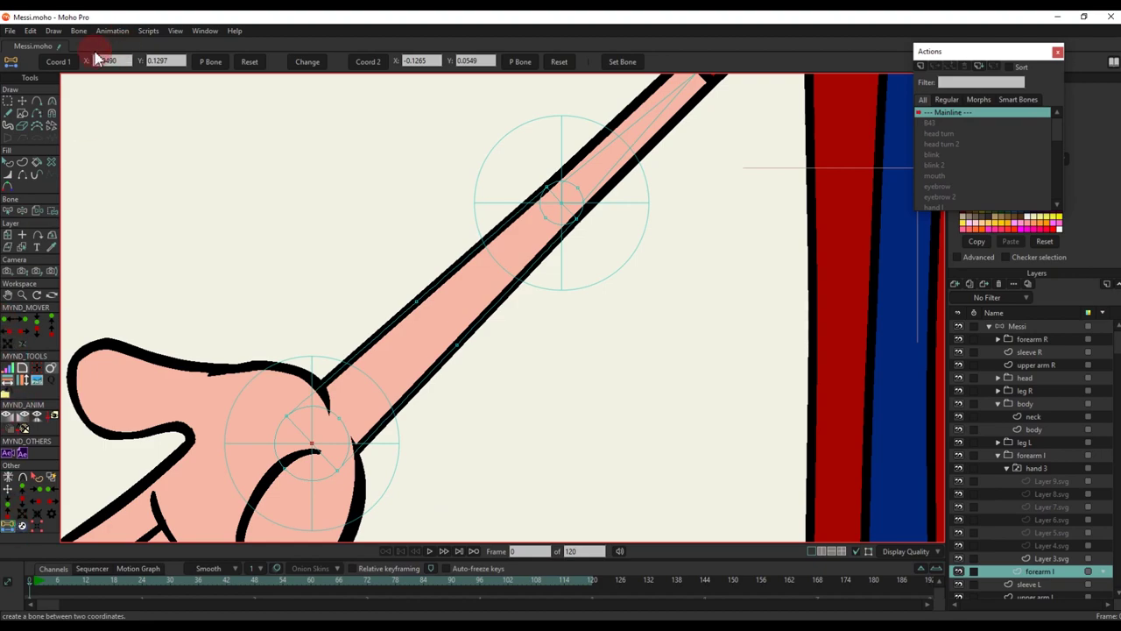
Set the second bone coordinate to X -0.2756, Y -0.0889, copied from the position of the two mid-forearm points
{"action": "left_click_drag", "start_coordinate": [373, 260], "coordinate": [473, 352]}
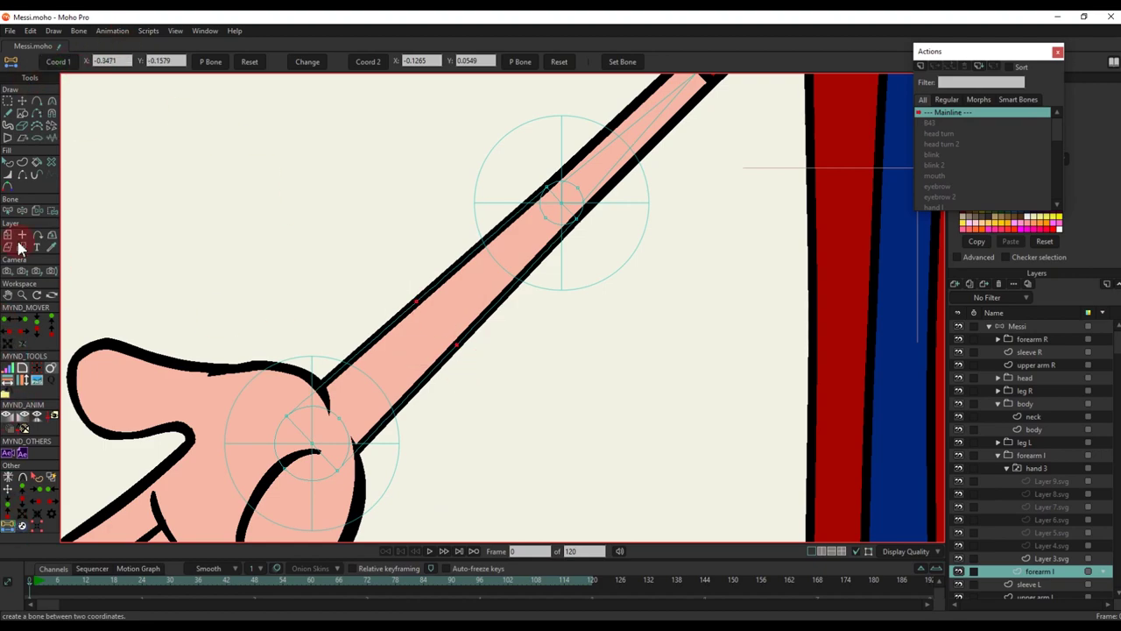
{"action": "left_click", "coordinate": [23, 101]}
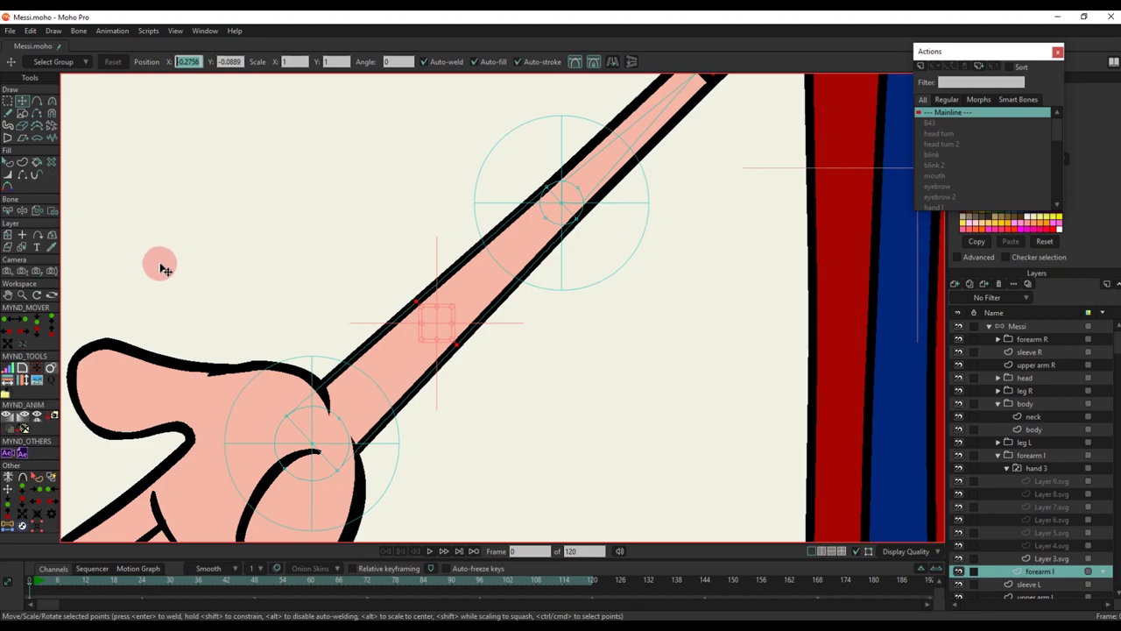
{"action": "key", "text": "ctrl+c"}
{"action": "left_click", "coordinate": [8, 525]}
{"action": "left_click", "coordinate": [408, 61]}
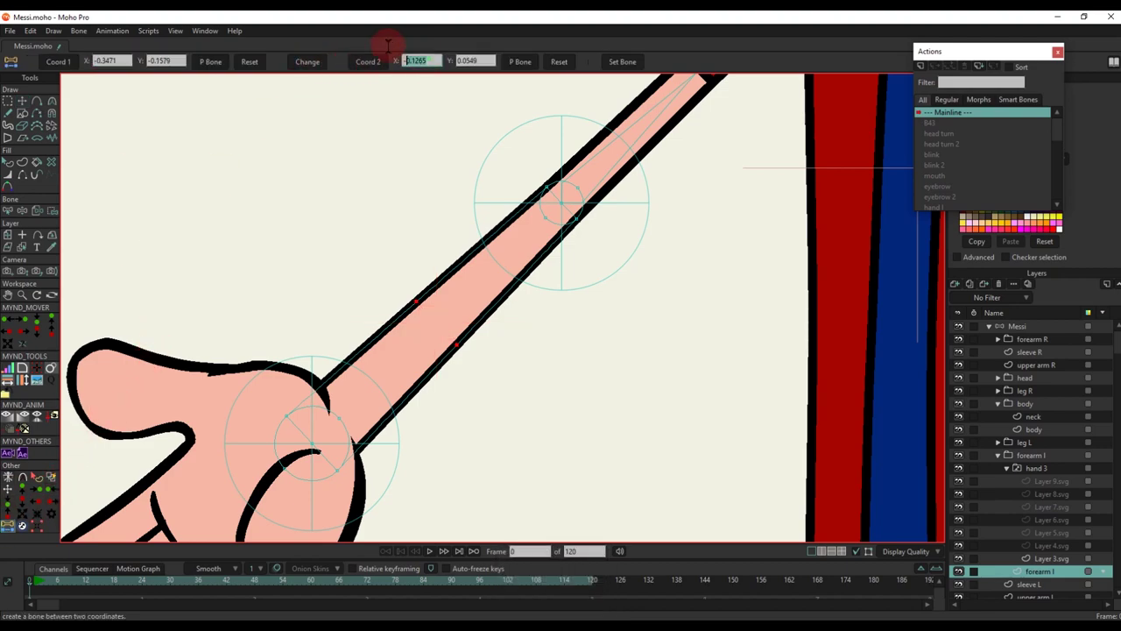
{"action": "key", "text": "ctrl+v"}
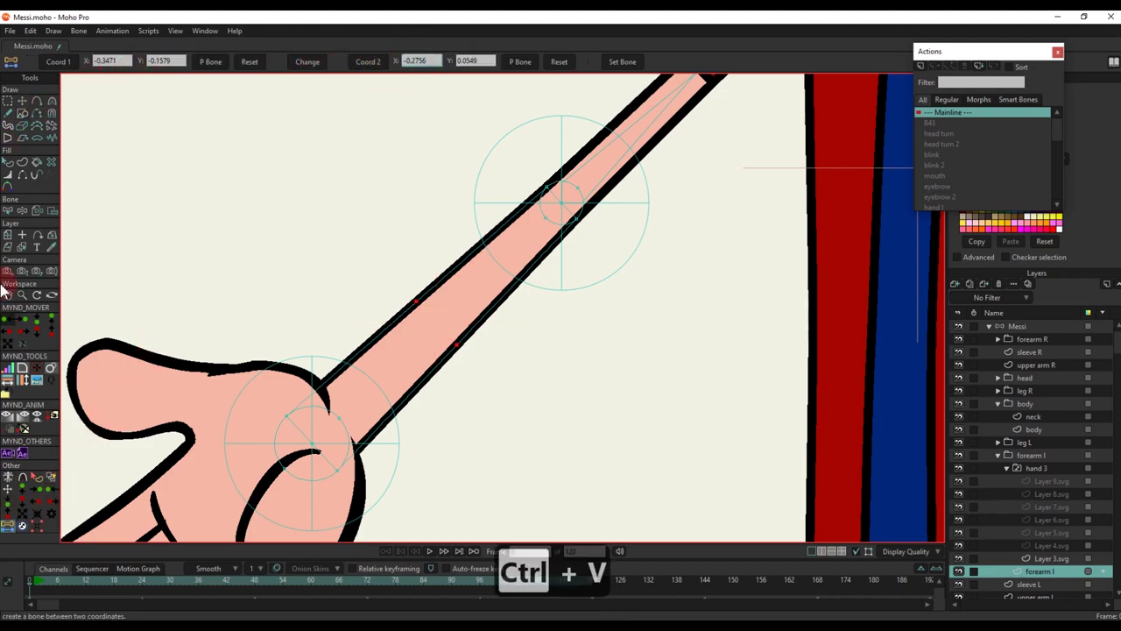
{"action": "left_click", "coordinate": [23, 101]}
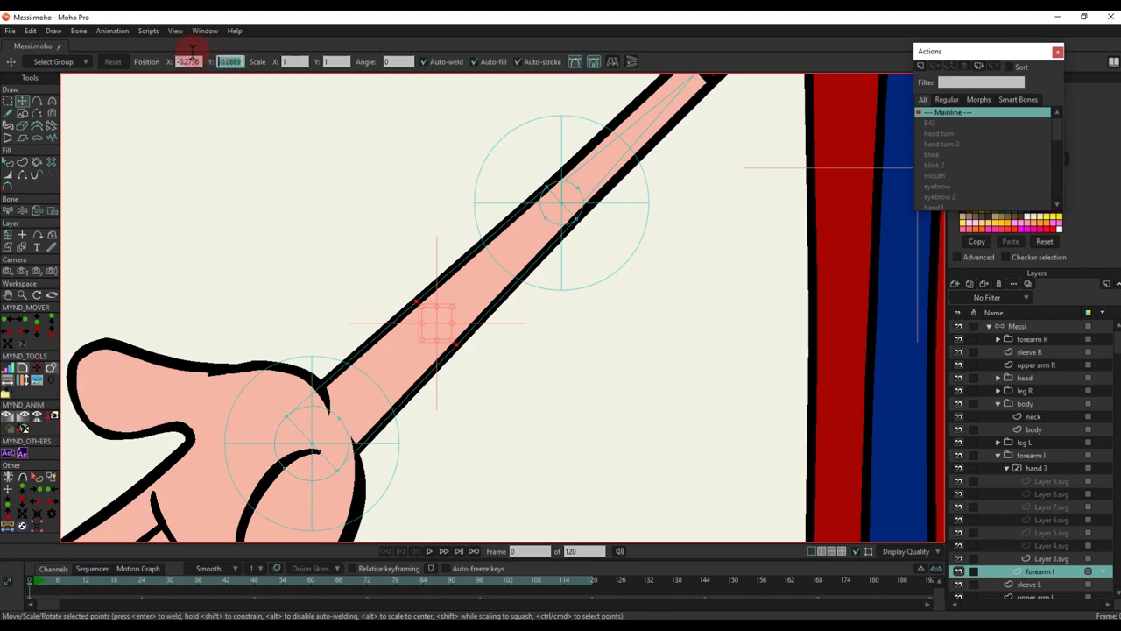
{"action": "key", "text": "ctrl+c"}
{"action": "left_click", "coordinate": [8, 527]}
{"action": "left_click", "coordinate": [477, 57]}
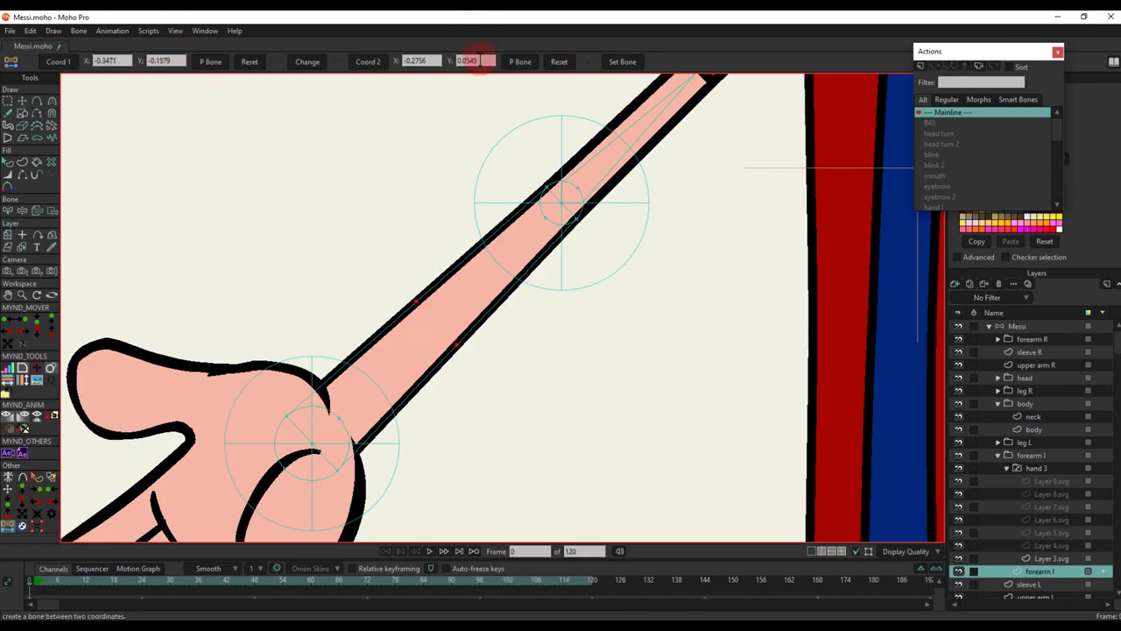
{"action": "key", "text": "ctrl+v"}
Create a bone on the Messi layer between the wrist and the middle of the forearm
{"action": "left_click", "coordinate": [983, 324]}
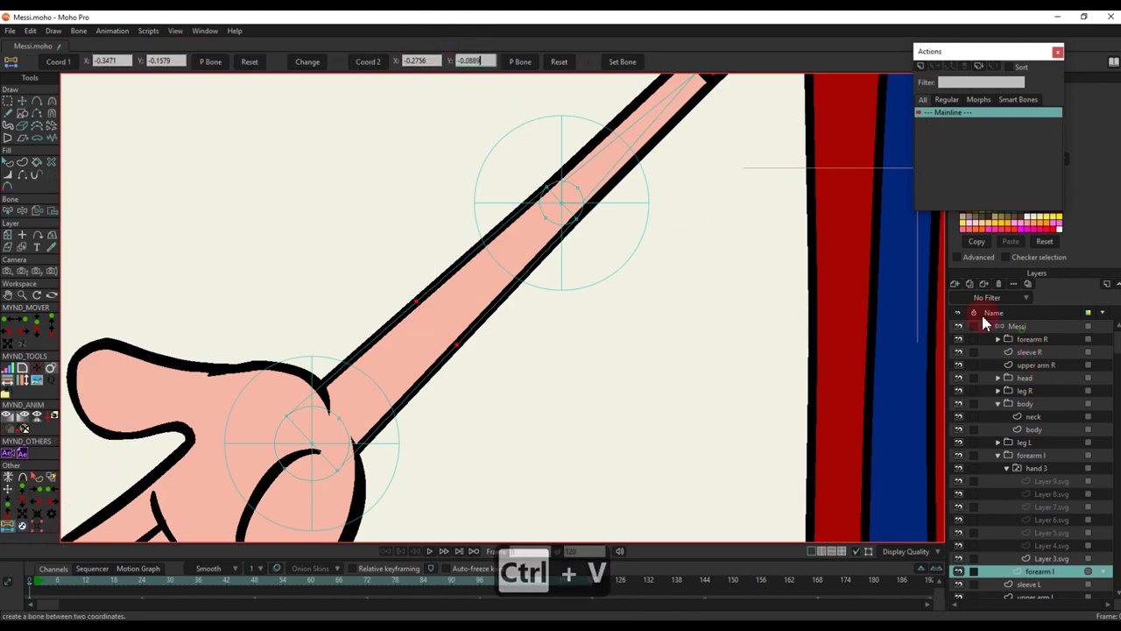
{"action": "left_click", "coordinate": [623, 62]}
{"action": "left_click", "coordinate": [589, 110]}
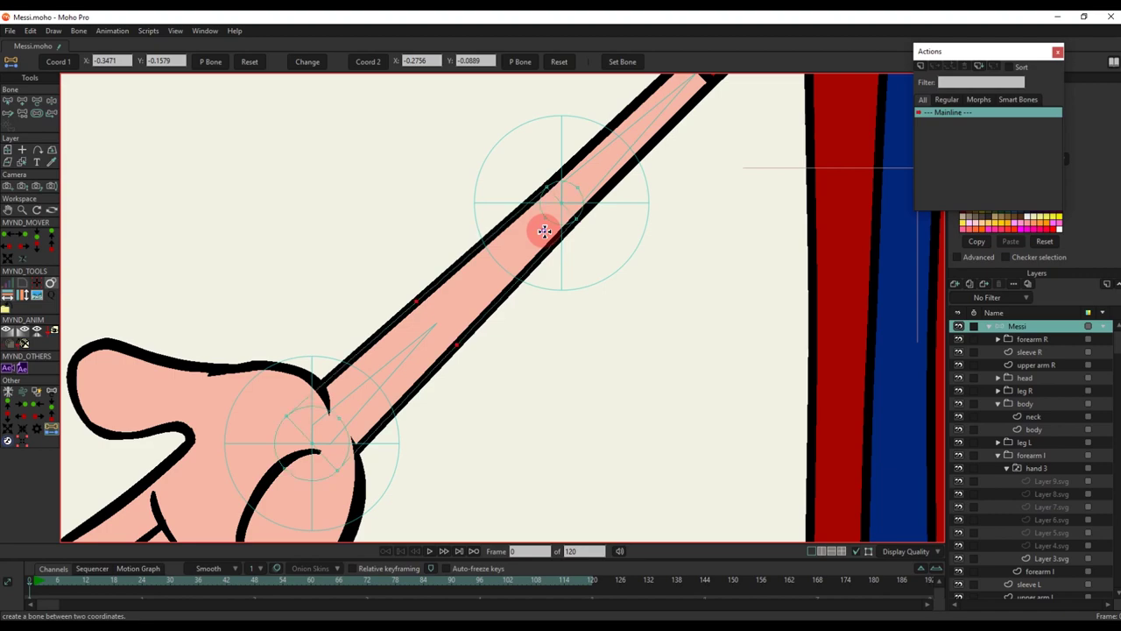
Set the first coordinate from the forearm l elbow centre point and create an elbow to mid-forearm bone on the Messi layer
{"action": "left_click", "coordinate": [564, 207], "text": "ctrl+alt"}
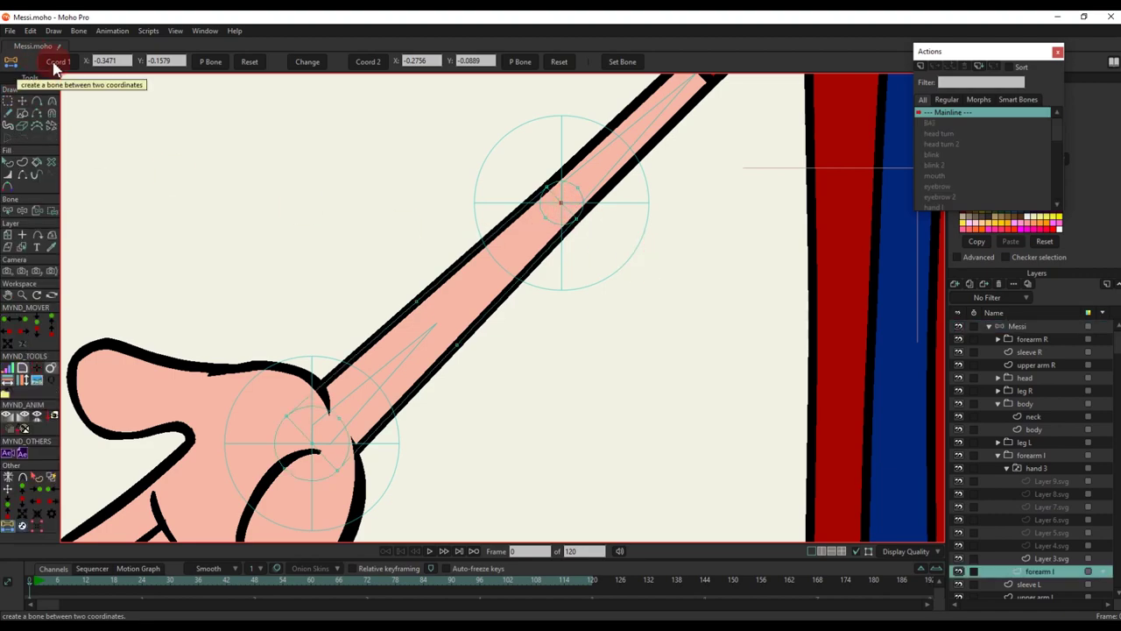
{"action": "left_click", "coordinate": [552, 214]}
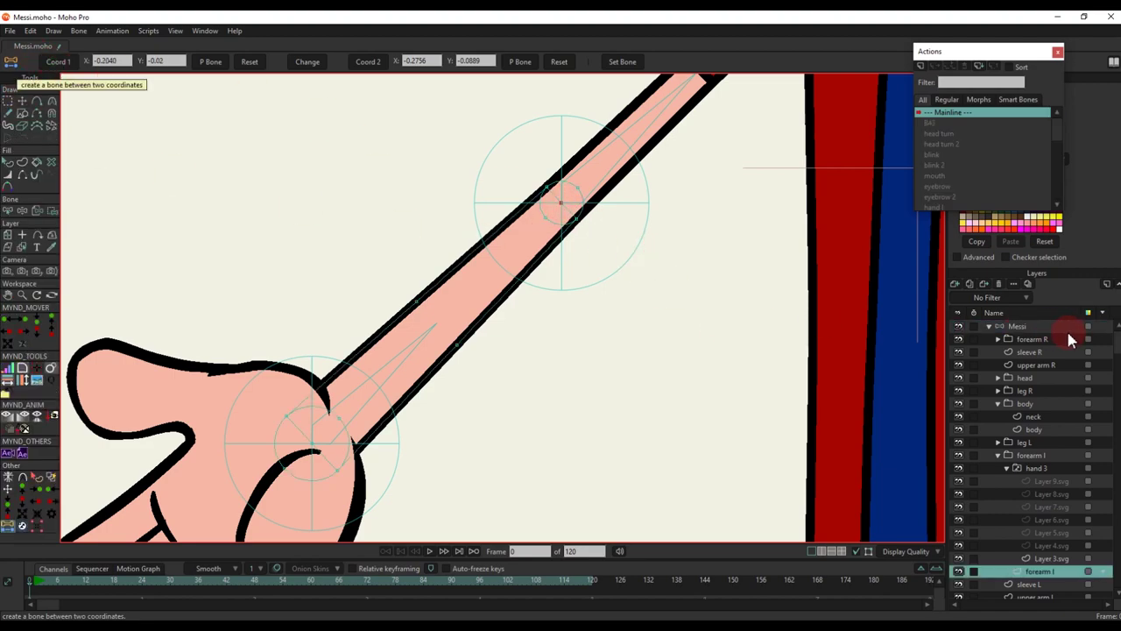
{"action": "left_click", "coordinate": [1016, 326]}
{"action": "left_click", "coordinate": [624, 291]}
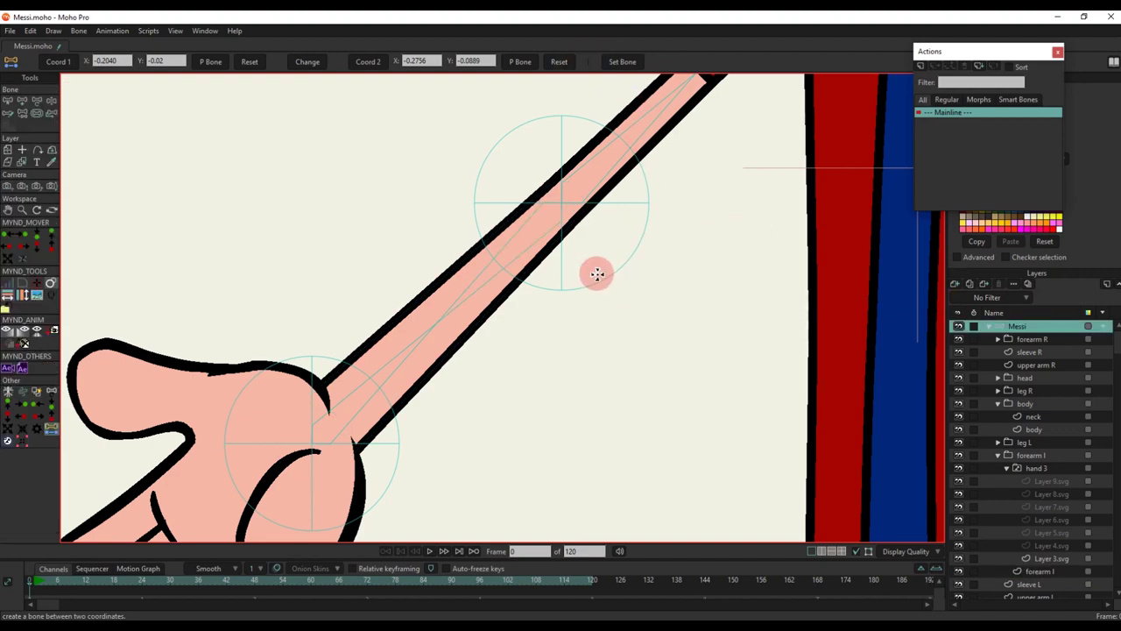
Select the two mid-forearm points on the forearm l layer and delete them
{"action": "right_click", "coordinate": [444, 334], "text": "alt"}
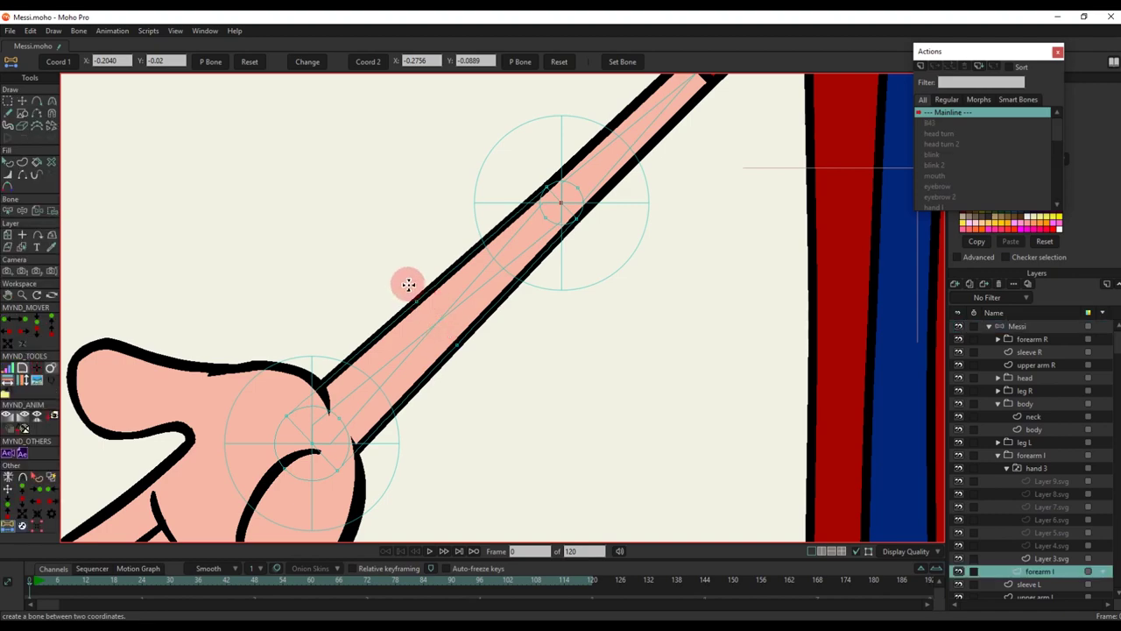
{"action": "left_click_drag", "start_coordinate": [408, 284], "coordinate": [494, 378]}
{"action": "scroll", "coordinate": [480, 342], "scroll_direction": "down", "scroll_amount": 2}
{"action": "scroll", "coordinate": [481, 342], "scroll_direction": "down", "scroll_amount": 1}
{"action": "key", "text": "BackSpace"}
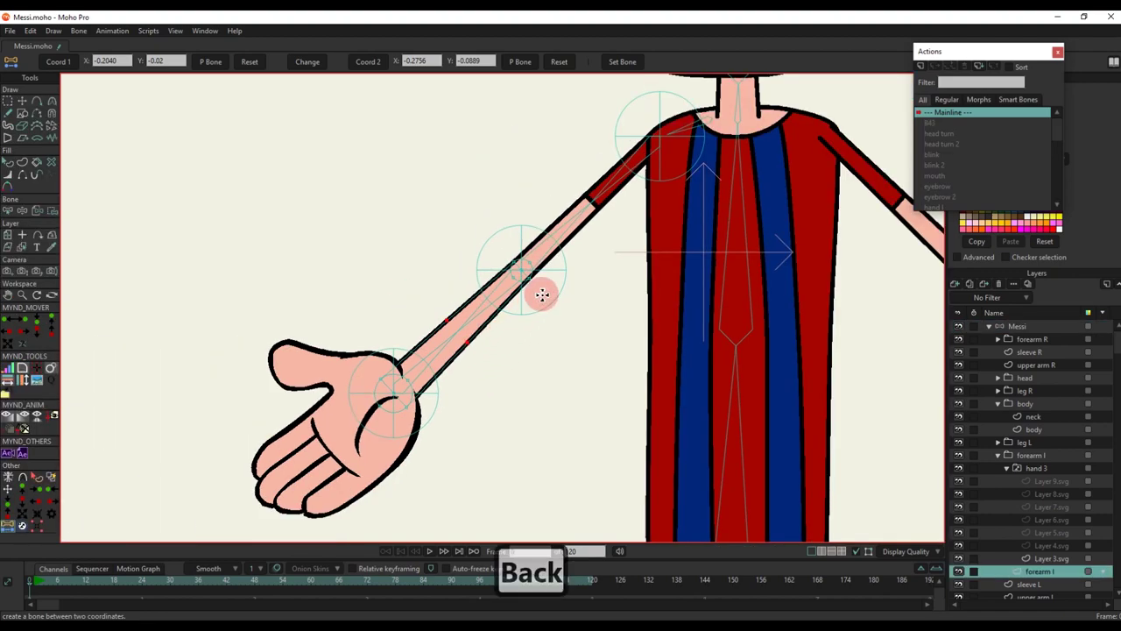
{"action": "left_click", "coordinate": [24, 103]}
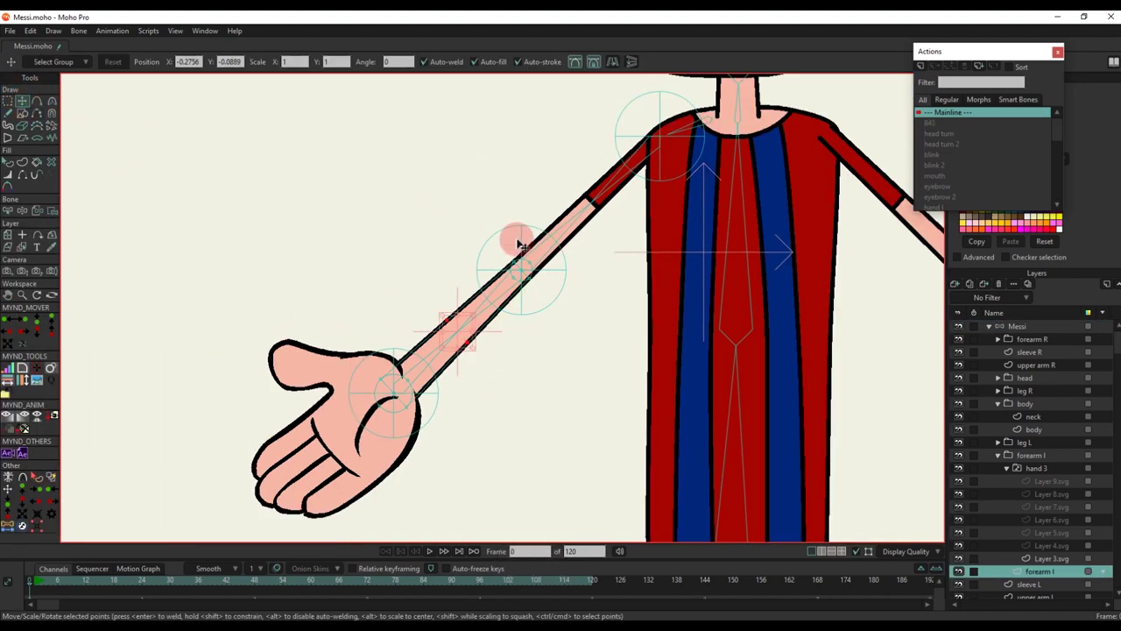
{"action": "key", "text": "BackSpace"}
{"action": "scroll", "coordinate": [575, 214], "scroll_direction": "up", "scroll_amount": 3}
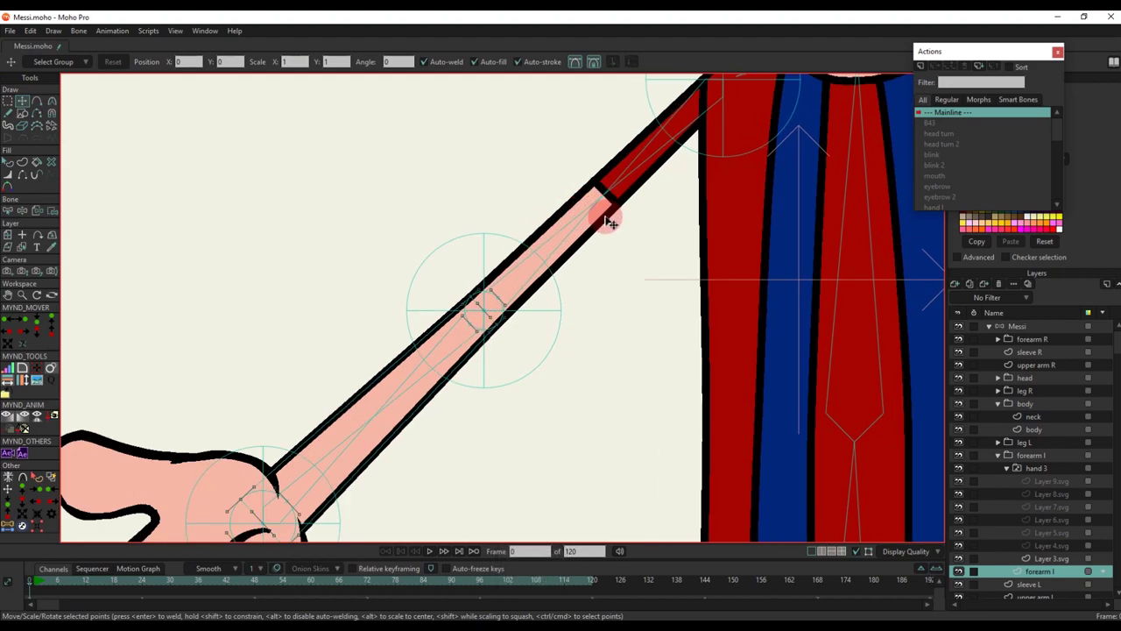
Select the two mid-upper-arm points on the upper arm l layer and delete them
{"action": "left_click_drag", "start_coordinate": [611, 223], "coordinate": [604, 212]}
{"action": "key", "text": "g"}
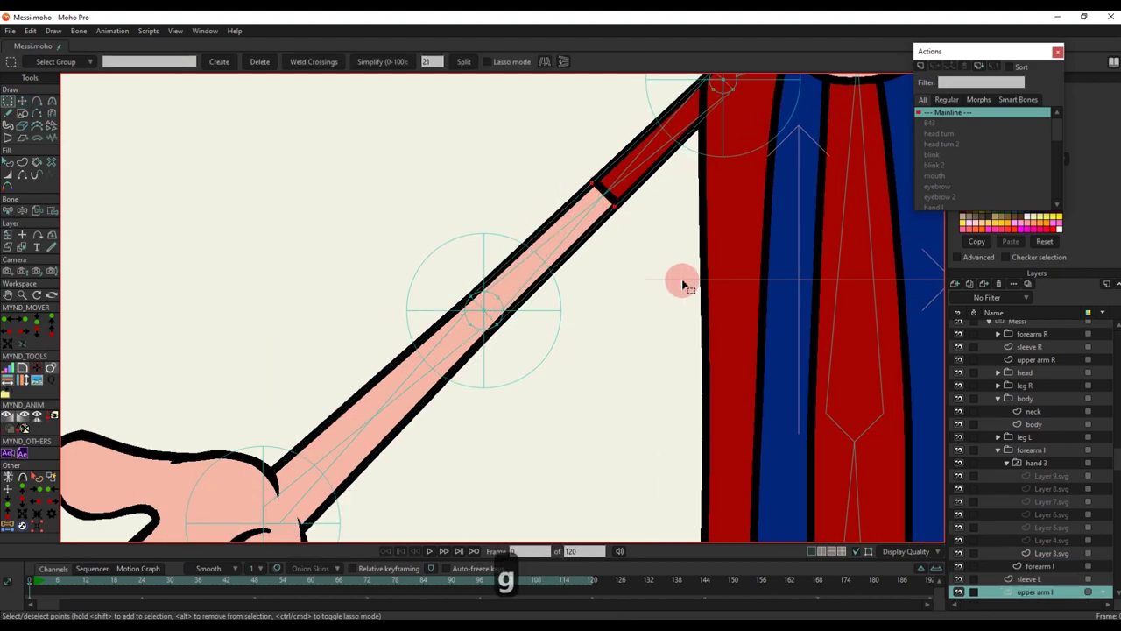
{"action": "key", "text": "BackSpace"}
{"action": "scroll", "coordinate": [501, 363], "scroll_direction": "down", "scroll_amount": 3}
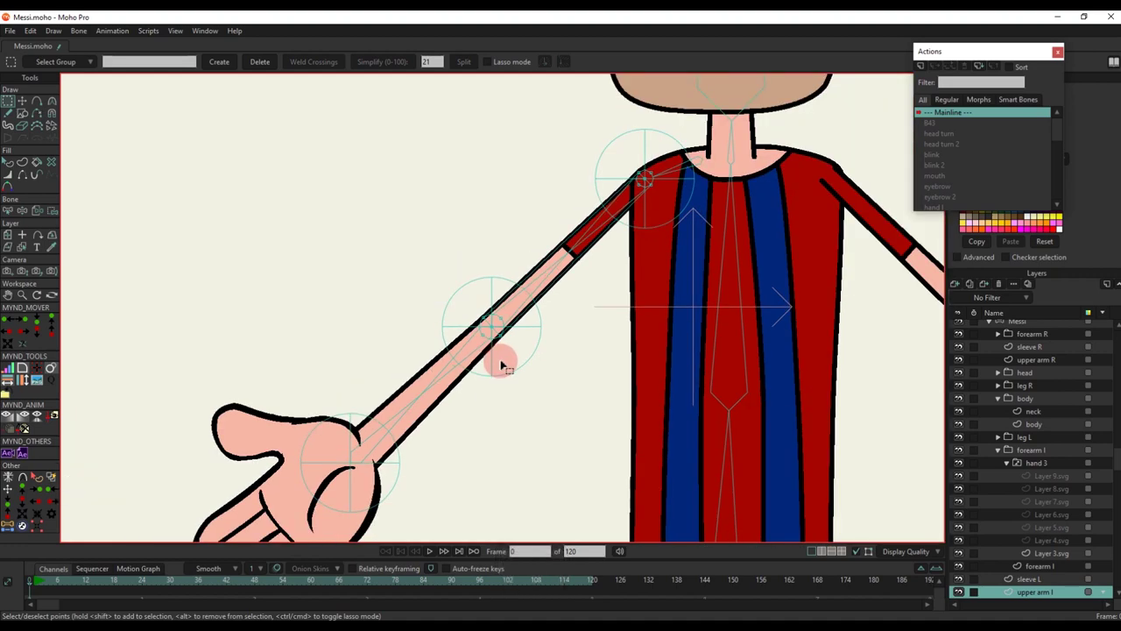
On the Messi layer, parent the wrist-side forearm half bone to the wrist pin and the elbow-side half bone to the elbow pin
{"action": "scroll", "coordinate": [441, 428], "scroll_direction": "up", "scroll_amount": 3}
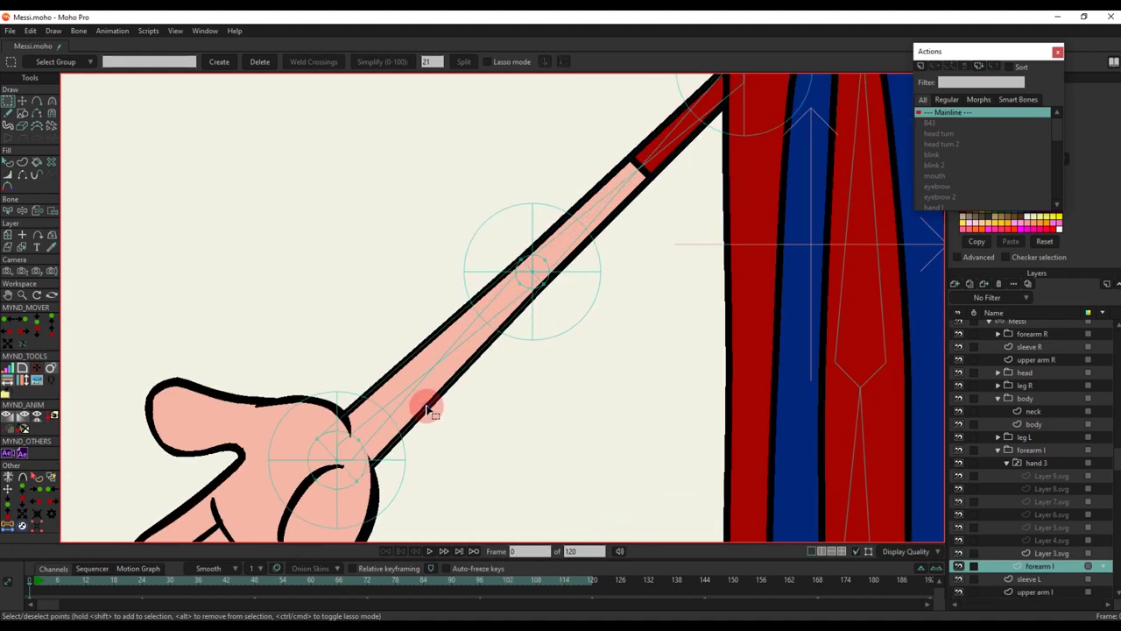
{"action": "left_click", "coordinate": [1020, 323]}
{"action": "scroll", "coordinate": [489, 340], "scroll_direction": "down", "scroll_amount": 3}
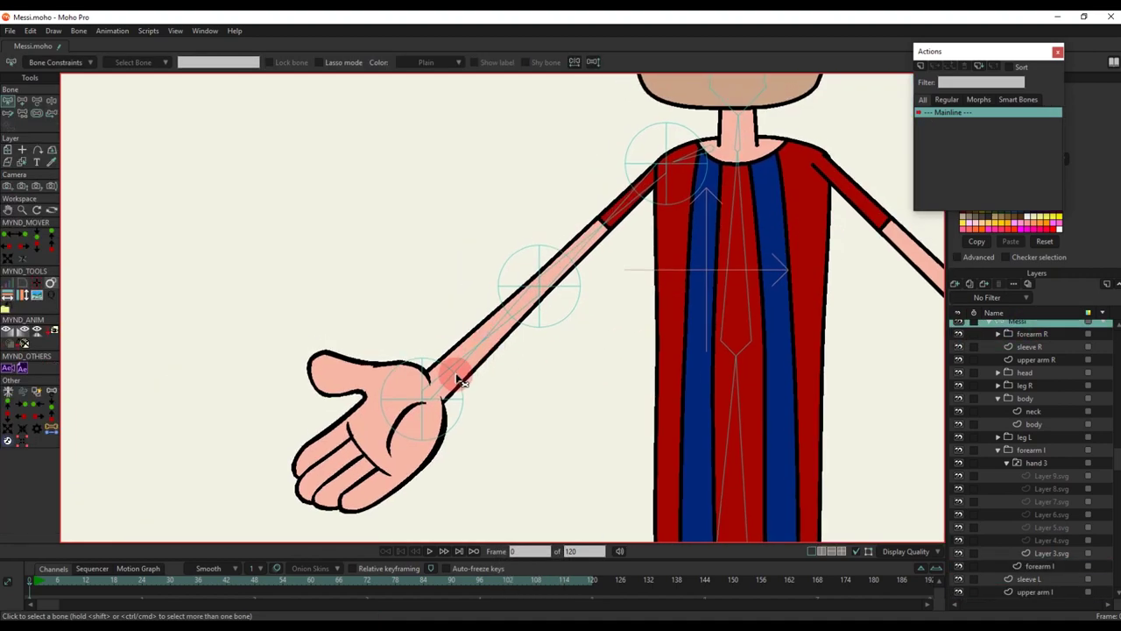
{"action": "key", "text": "b"}
{"action": "scroll", "coordinate": [467, 366], "scroll_direction": "up", "scroll_amount": 3}
{"action": "key", "text": "p"}
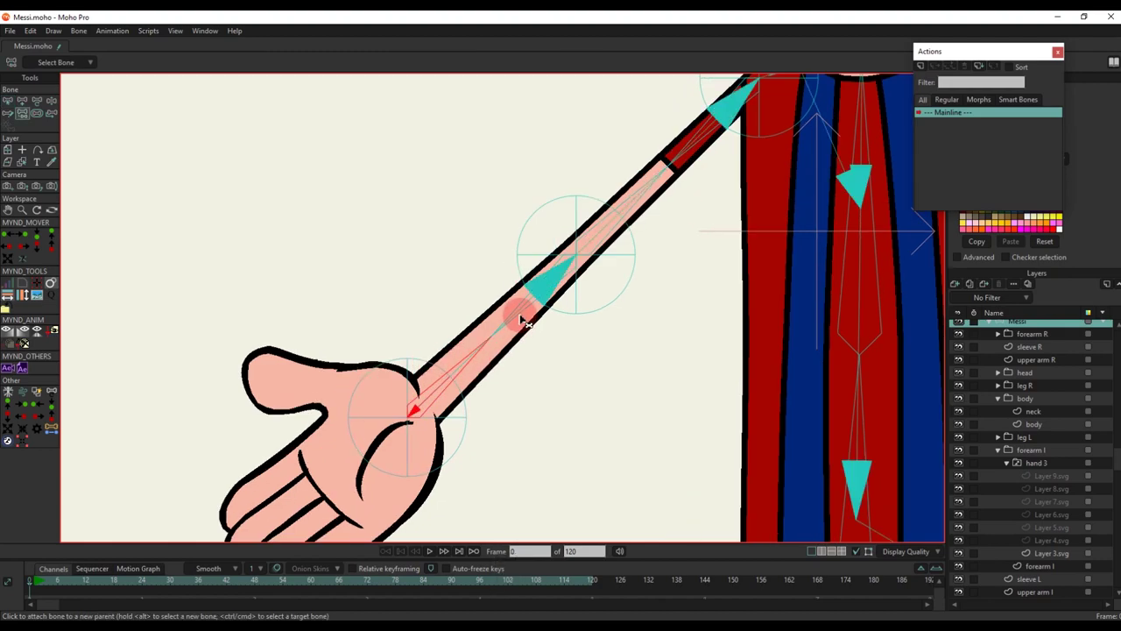
{"action": "key", "text": "b"}
{"action": "key", "text": "p"}
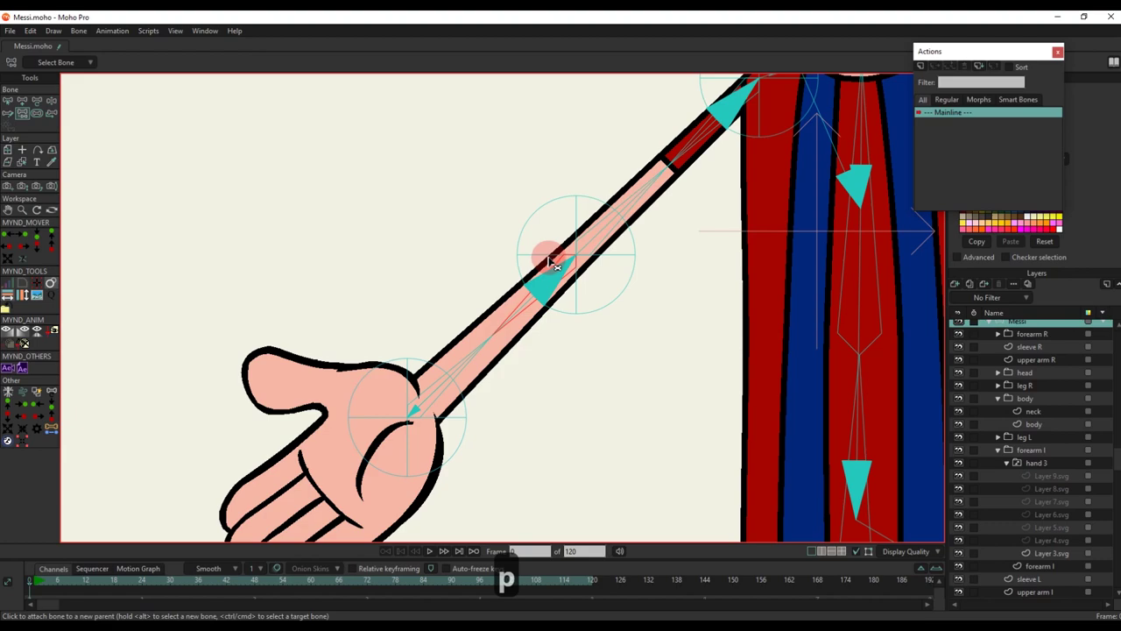
{"action": "scroll", "coordinate": [546, 257], "scroll_direction": "down", "scroll_amount": 4}
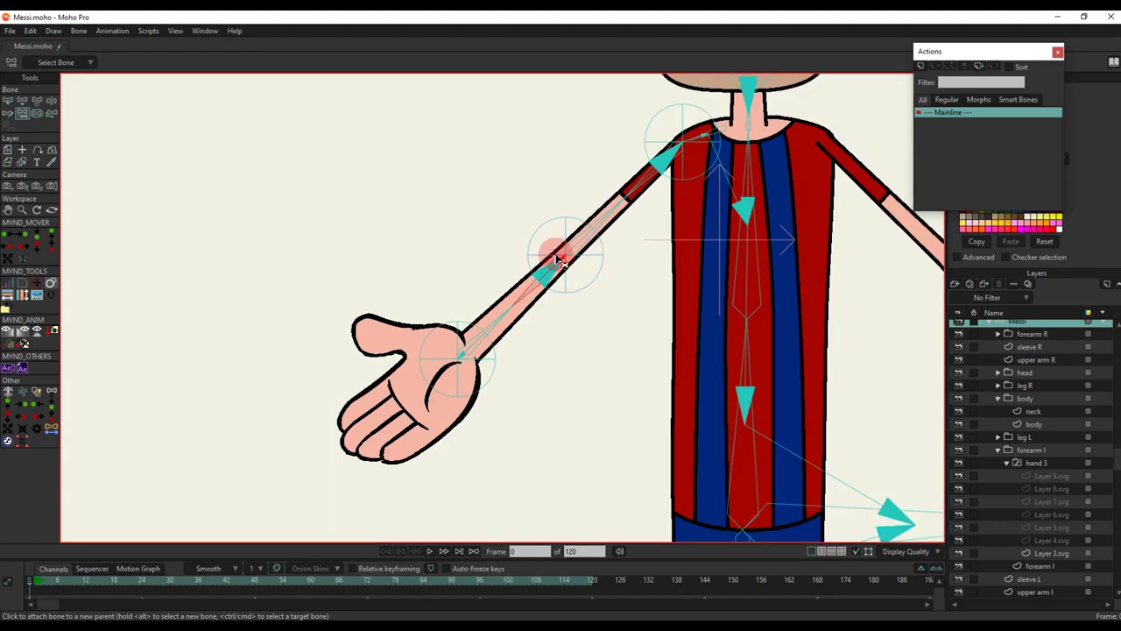
Parent the elbow-side upper arm half bone to the elbow pin and the shoulder-side half bone to the shoulder pin
{"action": "left_click_drag", "start_coordinate": [610, 236], "coordinate": [560, 283]}
{"action": "scroll", "coordinate": [561, 282], "scroll_direction": "up", "scroll_amount": 7}
{"action": "key", "text": "b"}
{"action": "left_click", "coordinate": [543, 248]}
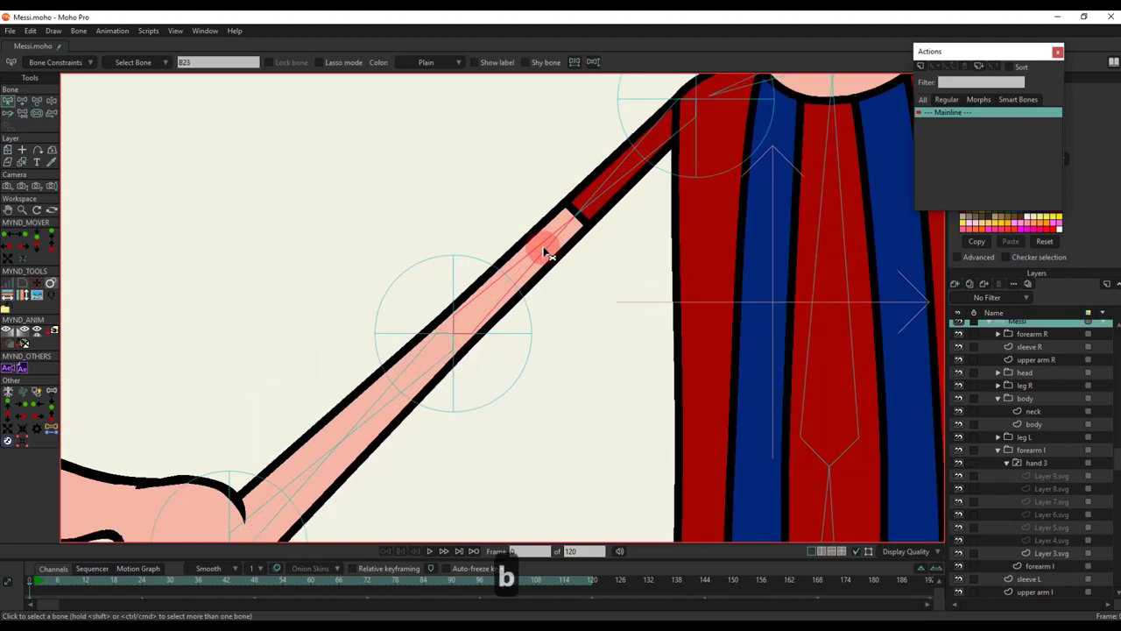
{"action": "key", "text": "p"}
{"action": "left_click", "coordinate": [483, 267]}
{"action": "scroll", "coordinate": [508, 254], "scroll_direction": "down", "scroll_amount": 2}
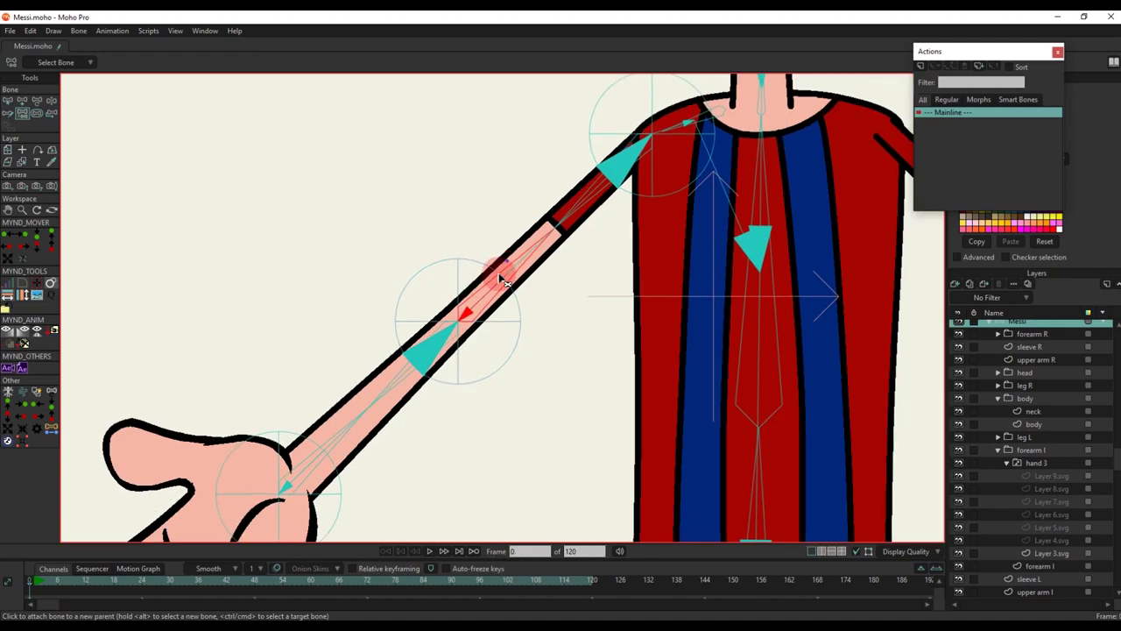
{"action": "key", "text": "b"}
{"action": "key", "text": "p"}
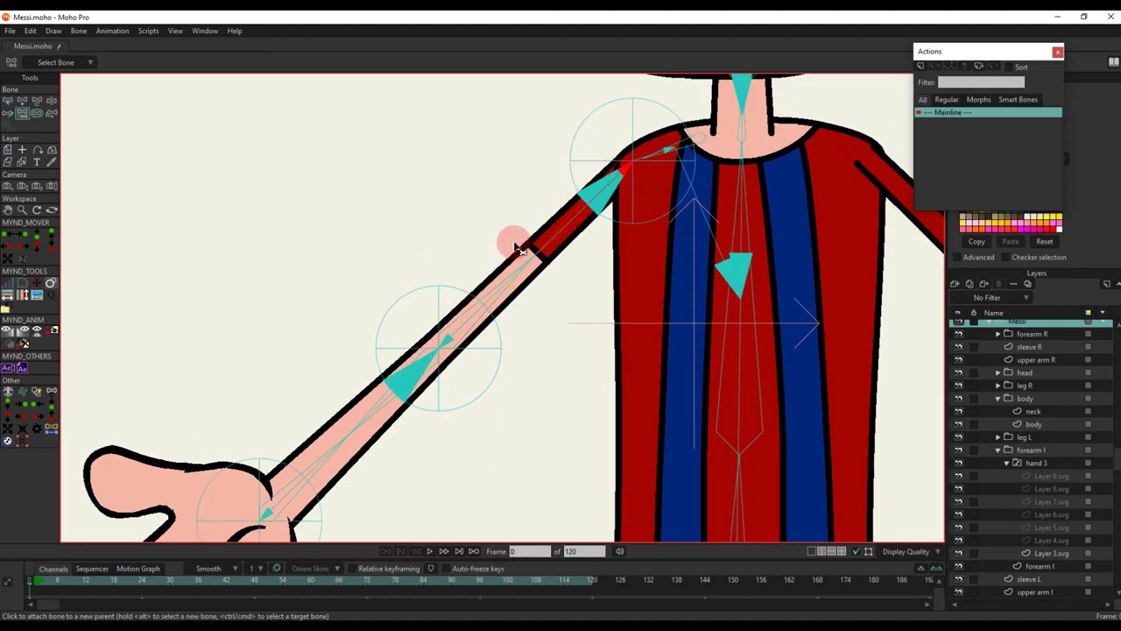
{"action": "scroll", "coordinate": [473, 351], "scroll_direction": "down", "scroll_amount": 2}
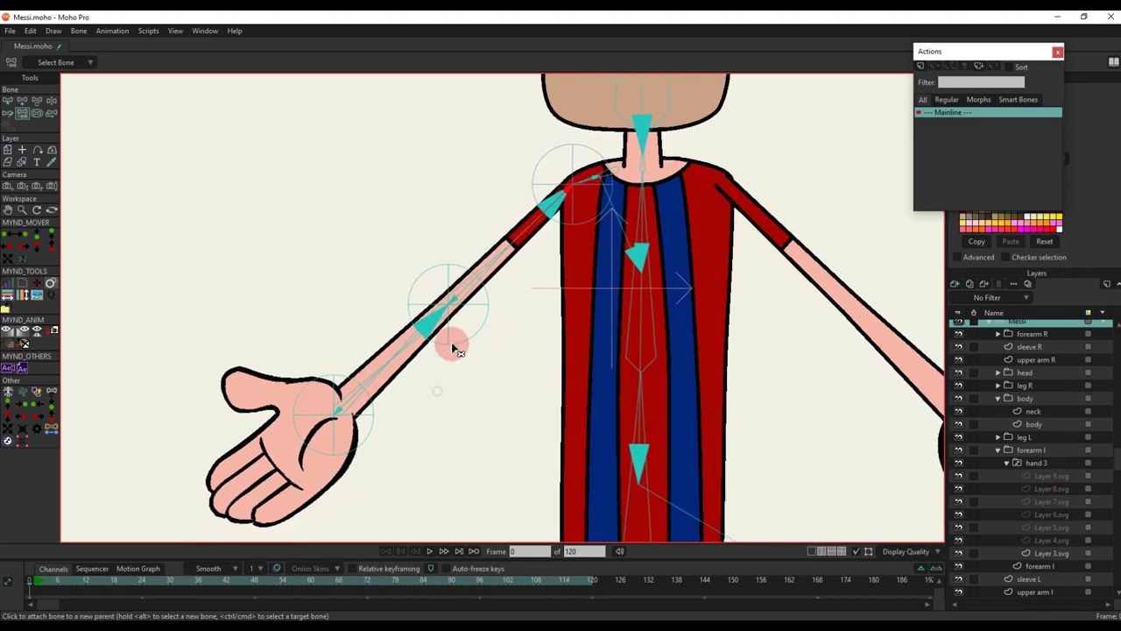
Set the target of the wrist-side forearm half bone to the elbow pin bone B21 in its bone constraints
{"action": "key", "text": "b"}
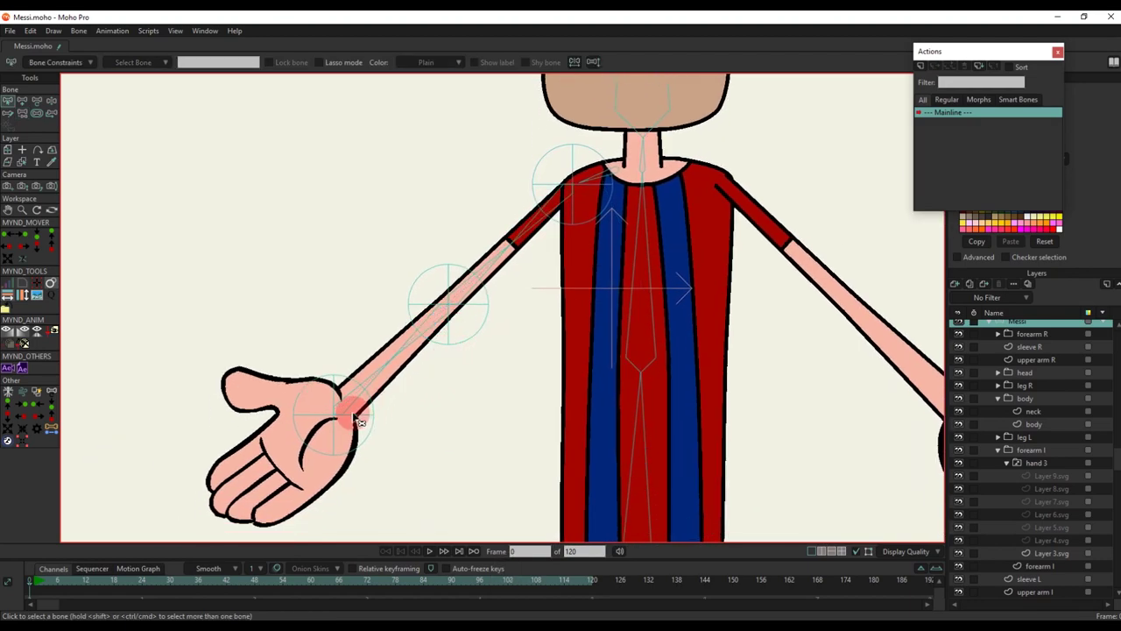
{"action": "scroll", "coordinate": [354, 394], "scroll_direction": "up", "scroll_amount": 2}
{"action": "scroll", "coordinate": [355, 394], "scroll_direction": "down", "scroll_amount": 3}
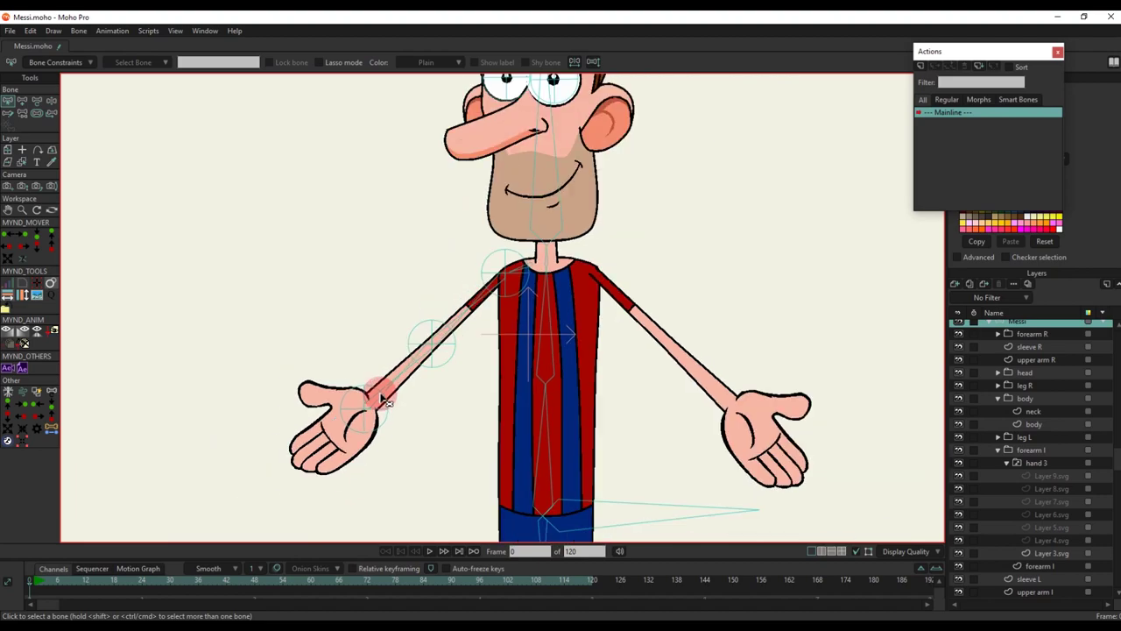
{"action": "scroll", "coordinate": [386, 401], "scroll_direction": "up", "scroll_amount": 3}
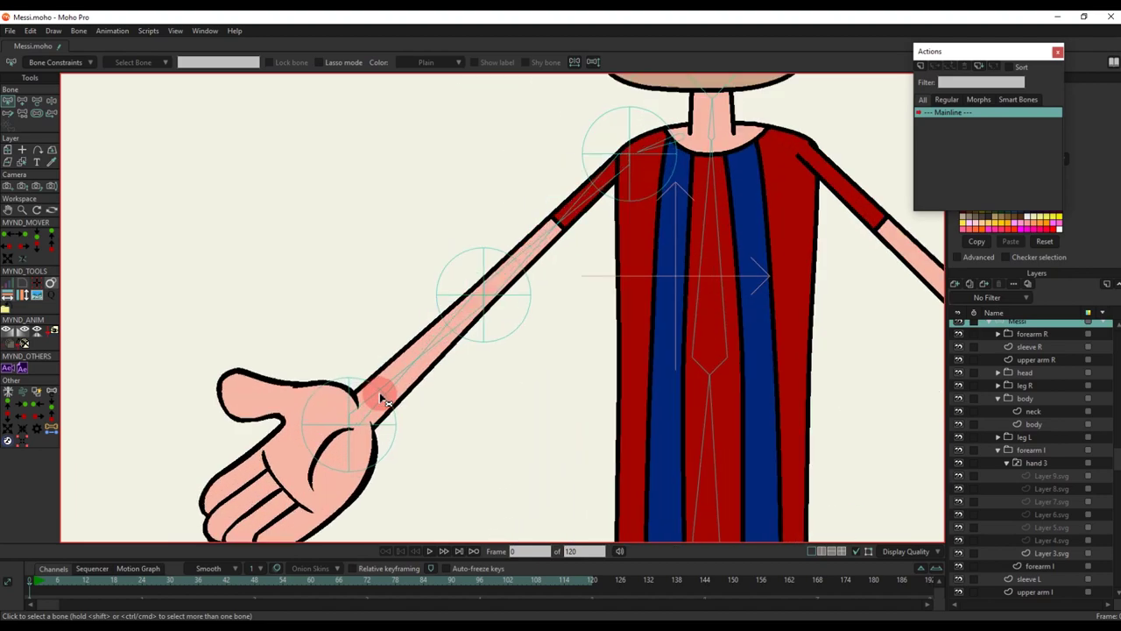
{"action": "key", "text": "b"}
{"action": "left_click", "coordinate": [515, 230]}
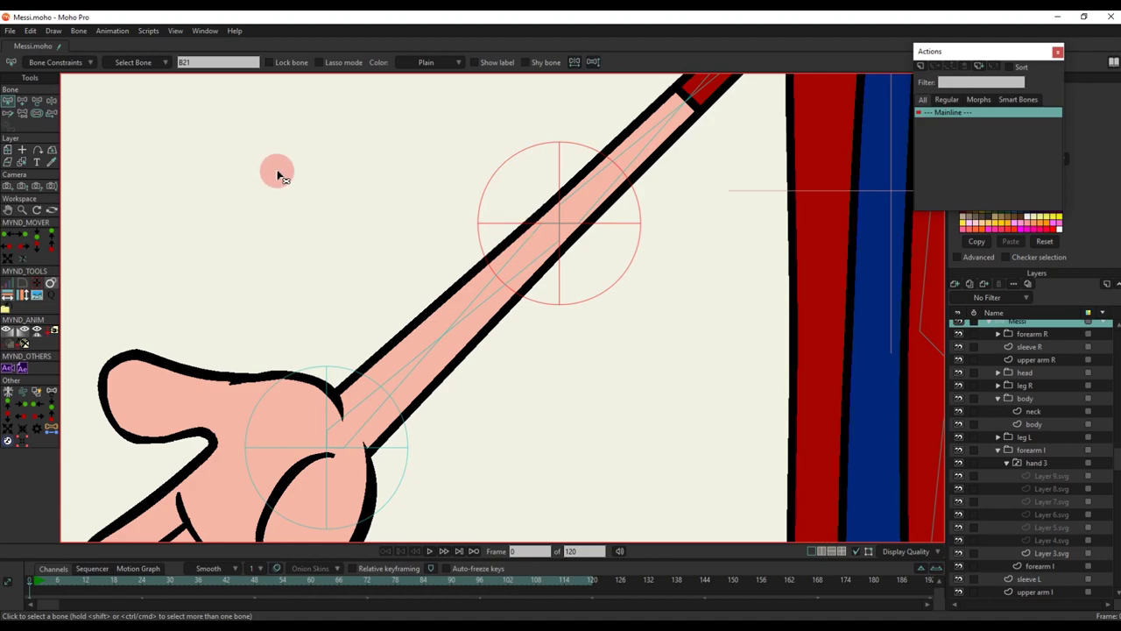
{"action": "left_click_drag", "start_coordinate": [203, 61], "coordinate": [156, 60]}
{"action": "left_click", "coordinate": [417, 362]}
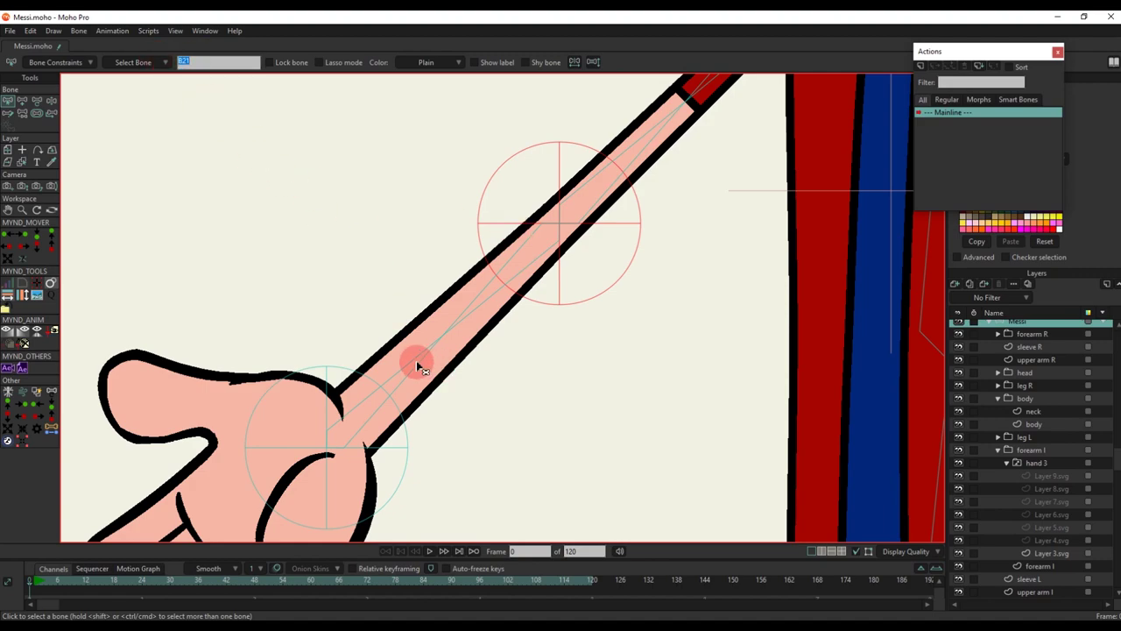
{"action": "left_click", "coordinate": [411, 361]}
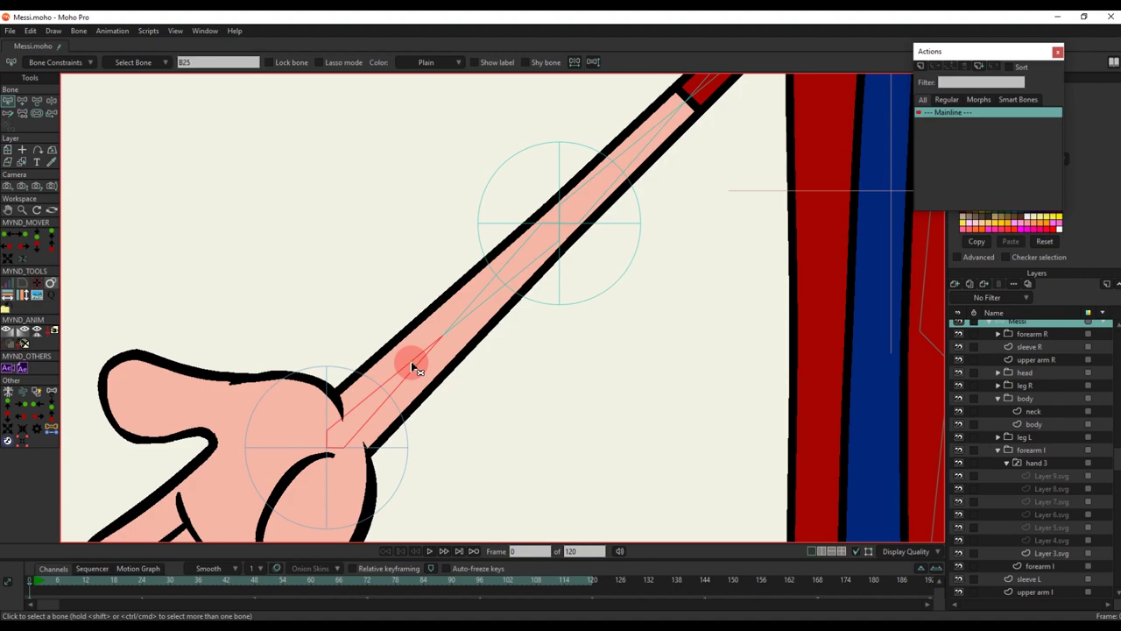
{"action": "left_click", "coordinate": [58, 64]}
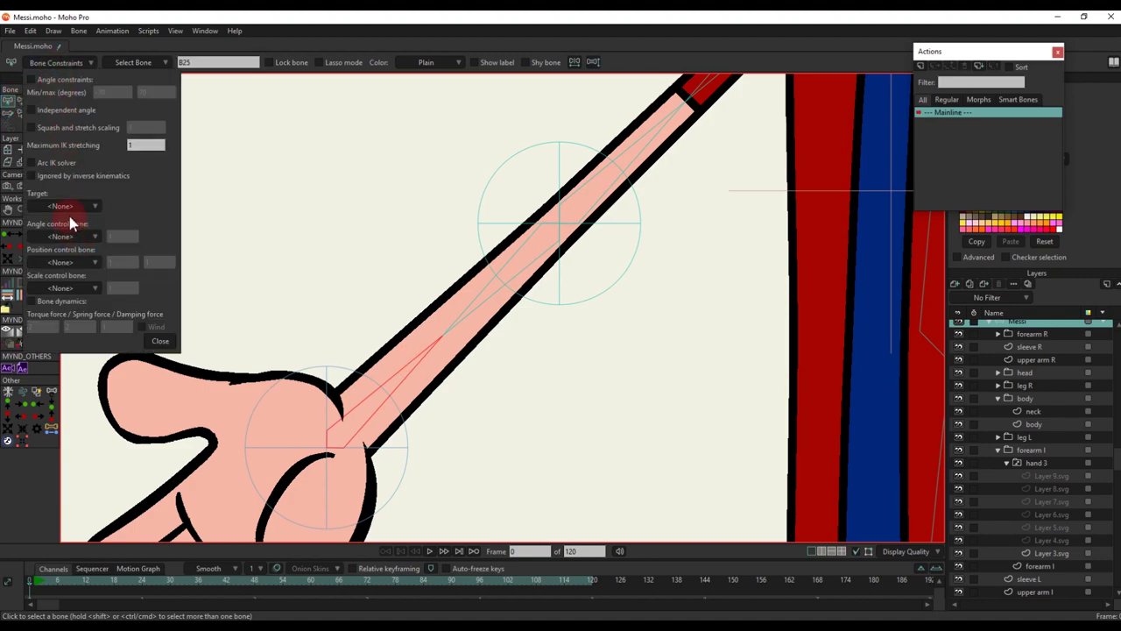
{"action": "left_click", "coordinate": [72, 211]}
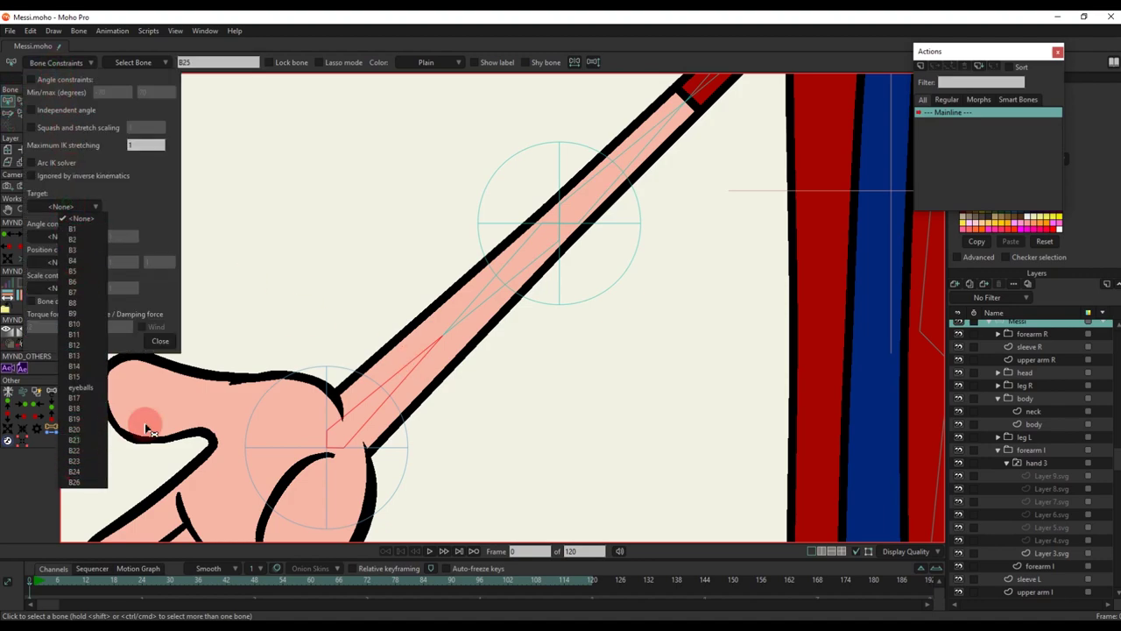
{"action": "left_click", "coordinate": [74, 439]}
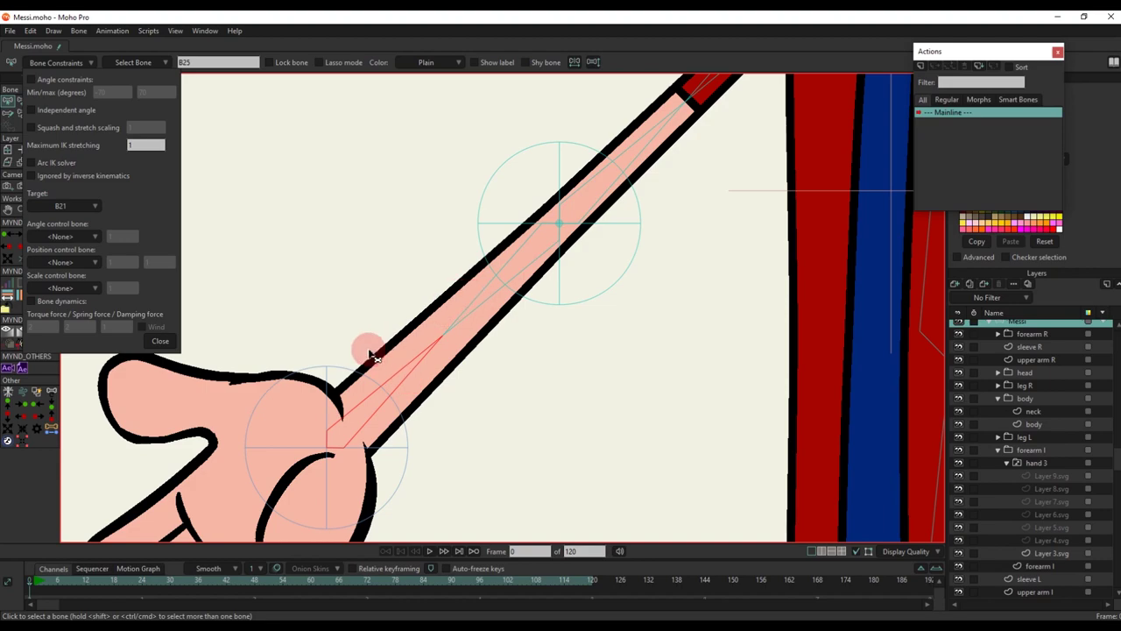
Set the target of the elbow-side forearm half bone to the wrist pin bone B22
{"action": "left_click", "coordinate": [339, 364]}
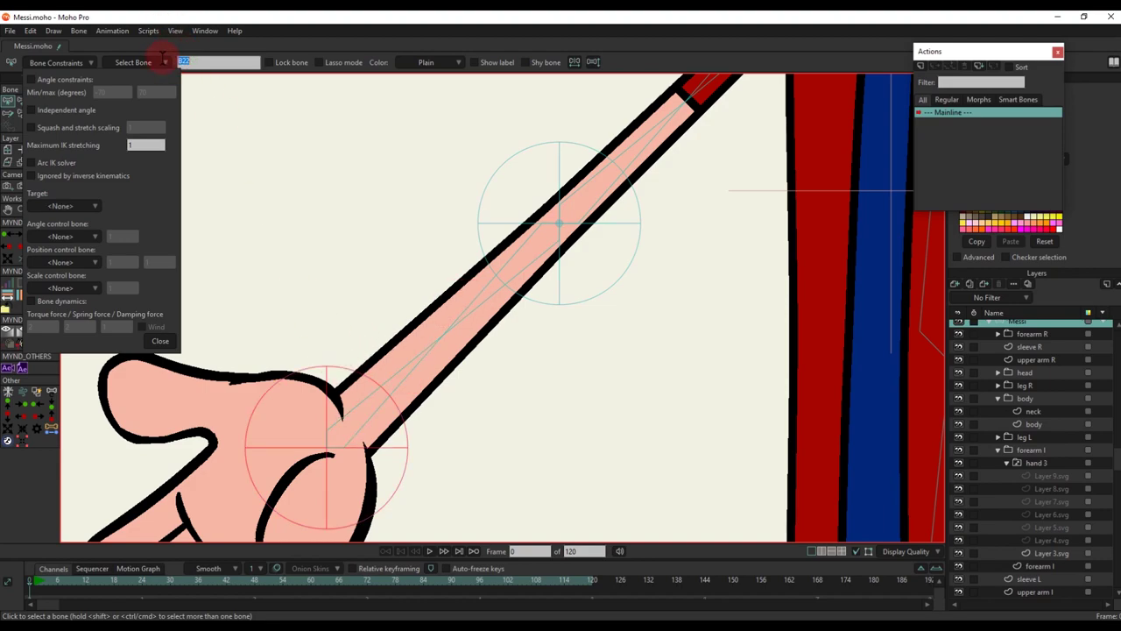
{"action": "left_click", "coordinate": [494, 289]}
{"action": "left_click", "coordinate": [73, 205]}
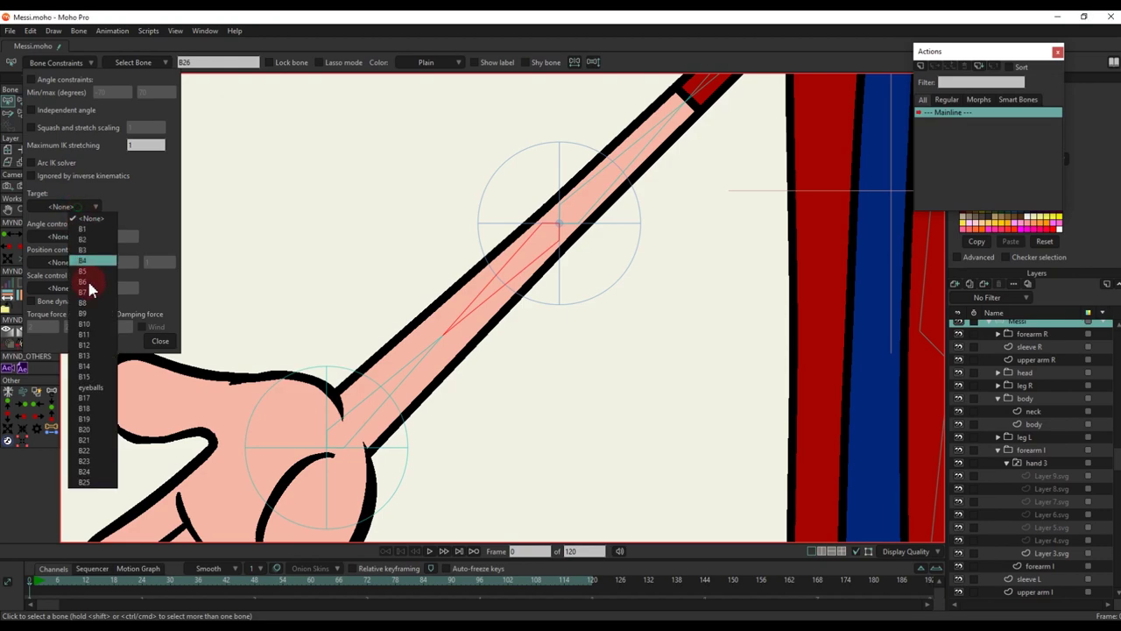
{"action": "left_click", "coordinate": [88, 453]}
Set the target of the elbow-side upper arm half bone to the shoulder pin bone B20
{"action": "scroll", "coordinate": [535, 322], "scroll_direction": "down", "scroll_amount": 2}
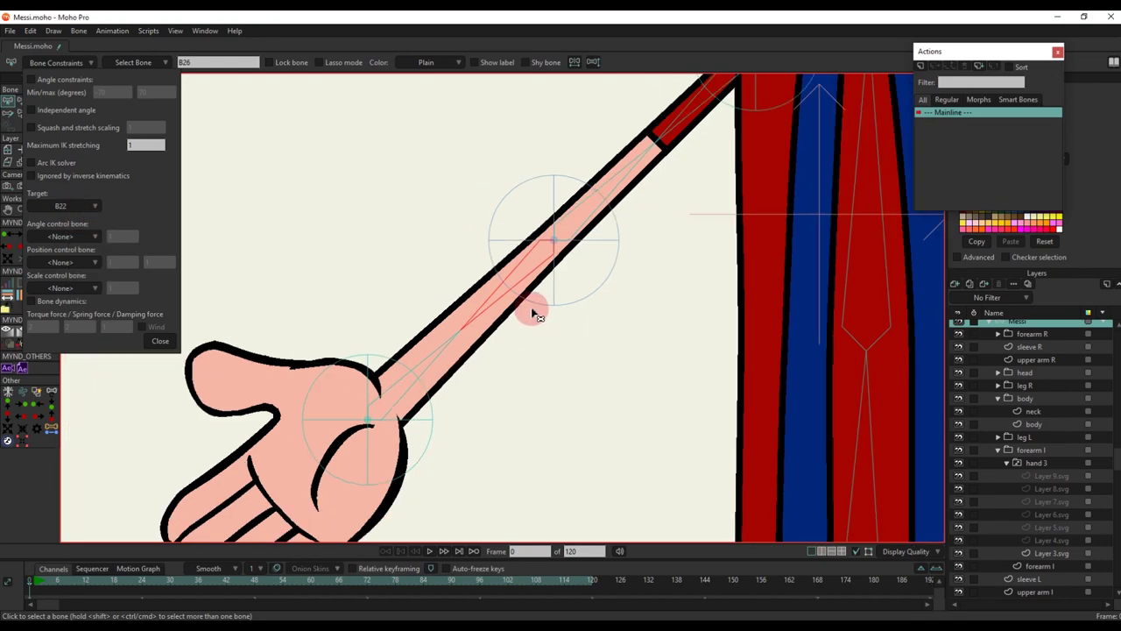
{"action": "left_click_drag", "start_coordinate": [554, 273], "coordinate": [494, 342]}
{"action": "scroll", "coordinate": [557, 258], "scroll_direction": "up", "scroll_amount": 2}
{"action": "scroll", "coordinate": [568, 254], "scroll_direction": "down", "scroll_amount": 1}
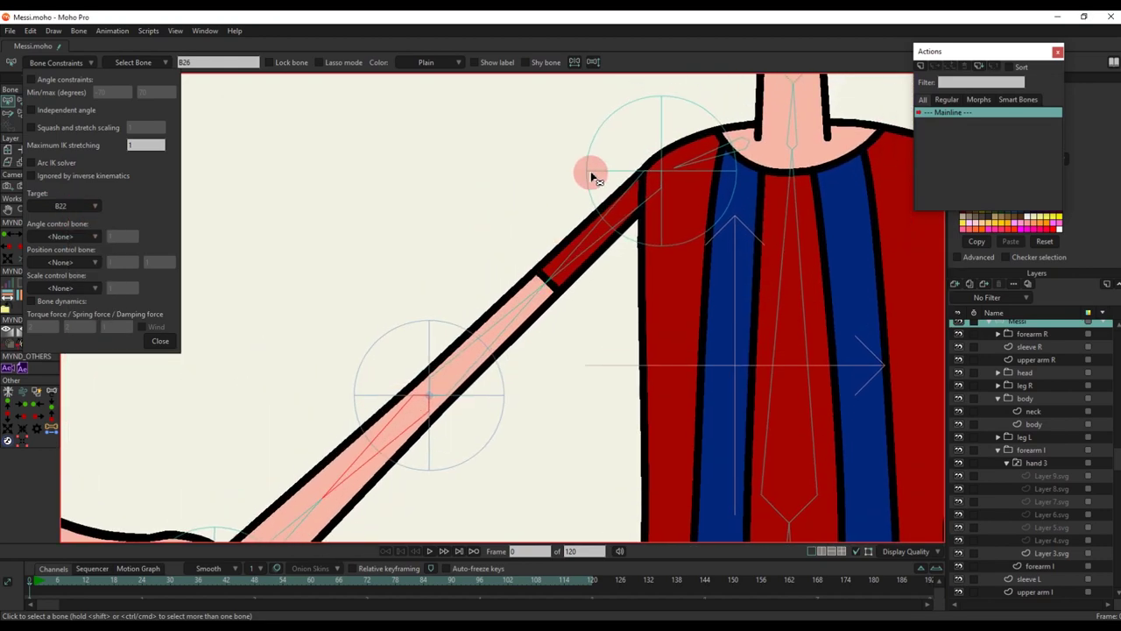
{"action": "left_click", "coordinate": [595, 170]}
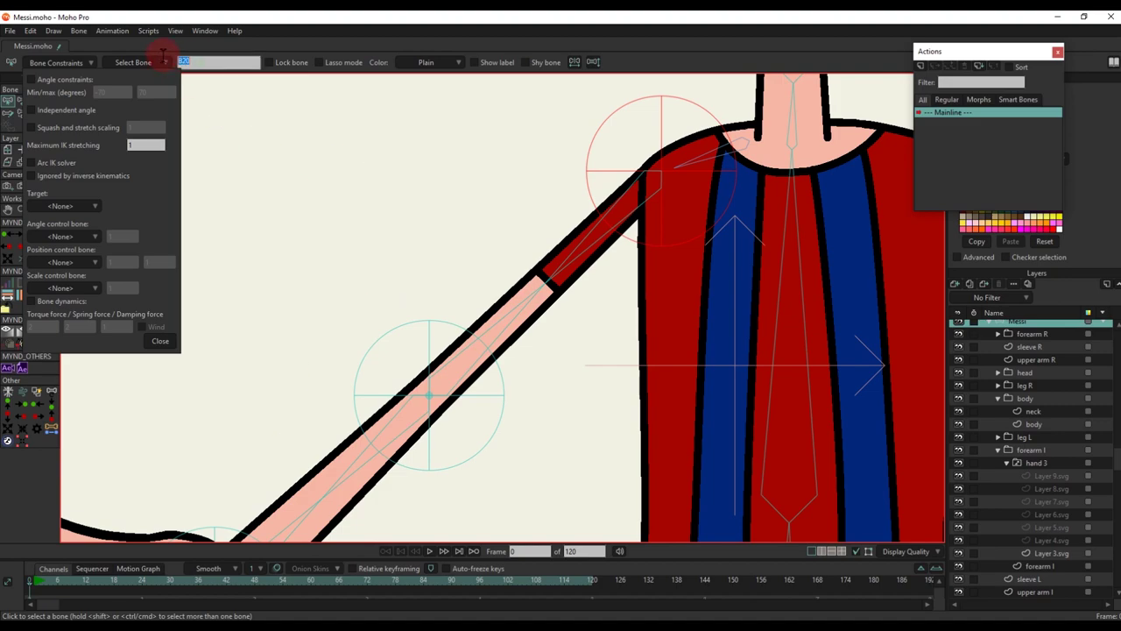
{"action": "left_click", "coordinate": [519, 312]}
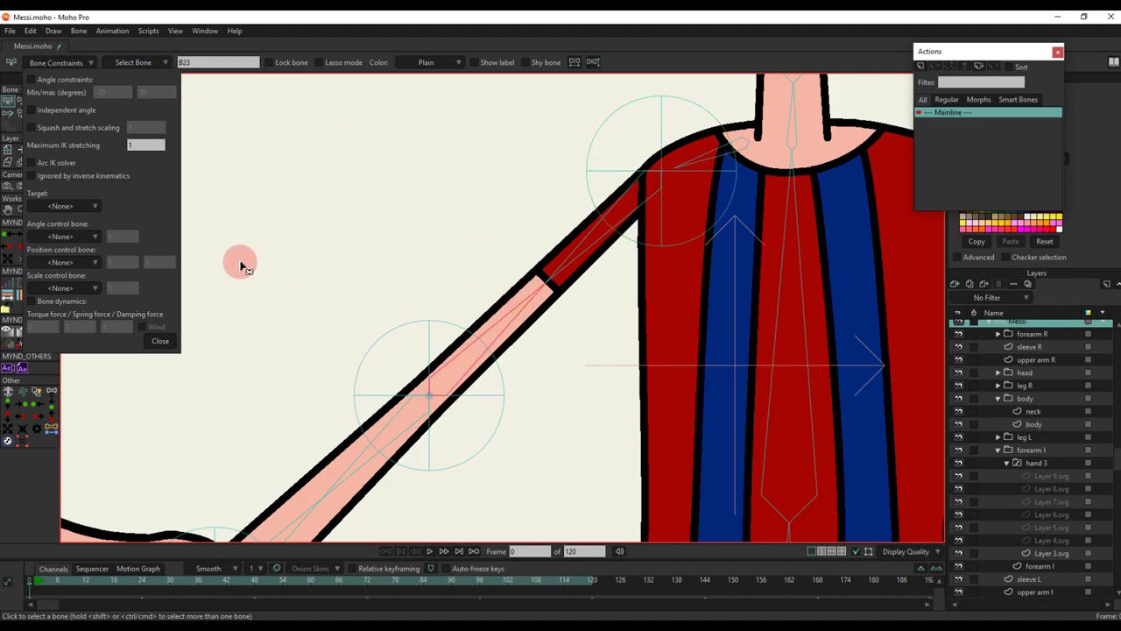
{"action": "left_click", "coordinate": [59, 208]}
{"action": "left_click", "coordinate": [70, 433]}
Set the target of the shoulder-side upper arm half bone to the elbow pin bone B21 and close the bone constraints
{"action": "left_click", "coordinate": [431, 333]}
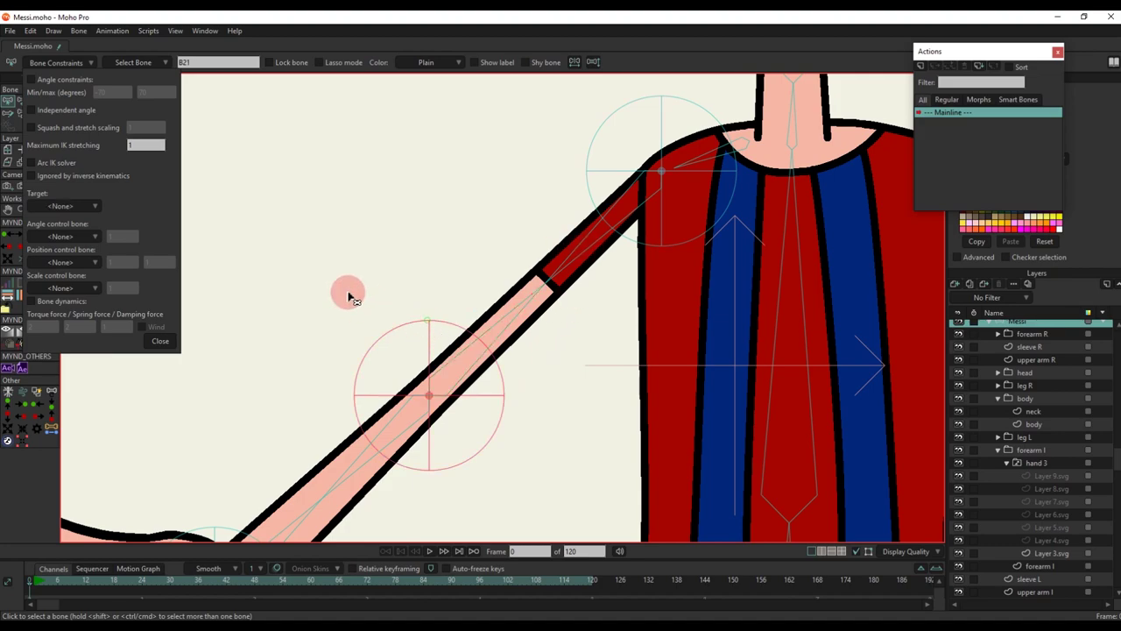
{"action": "left_click", "coordinate": [579, 255]}
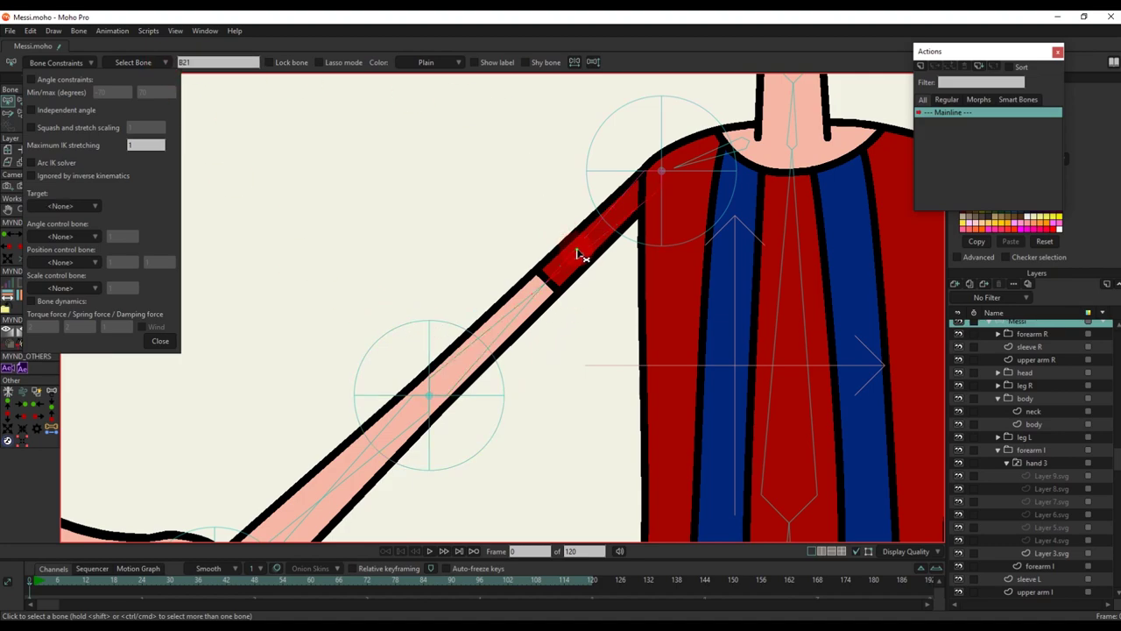
{"action": "left_click", "coordinate": [89, 207]}
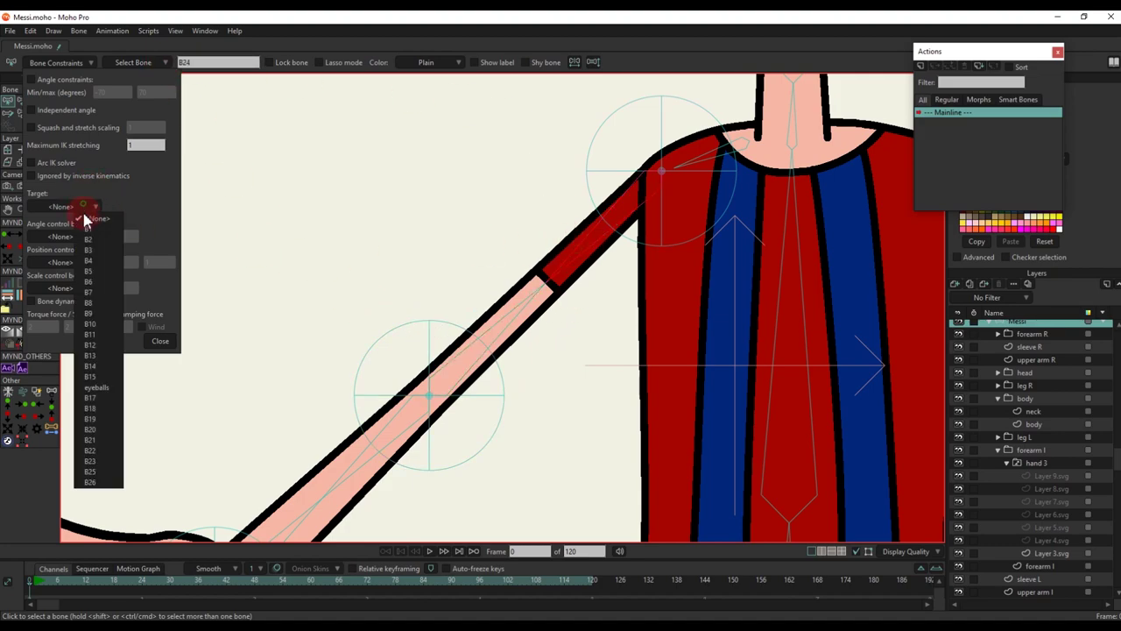
{"action": "left_click", "coordinate": [97, 440]}
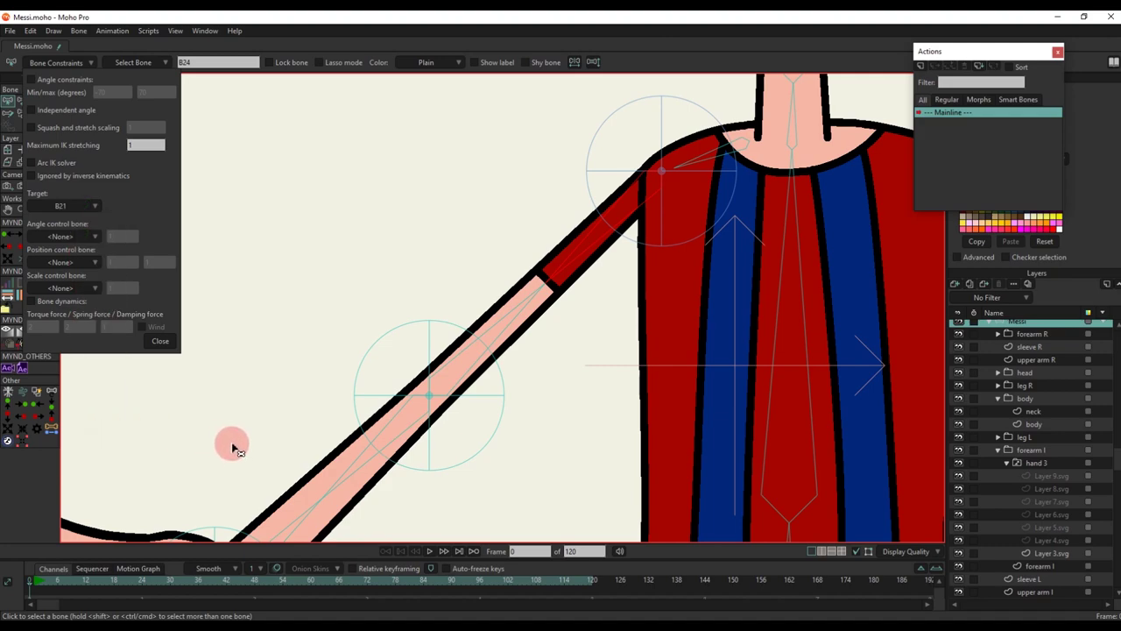
{"action": "left_click", "coordinate": [164, 341]}
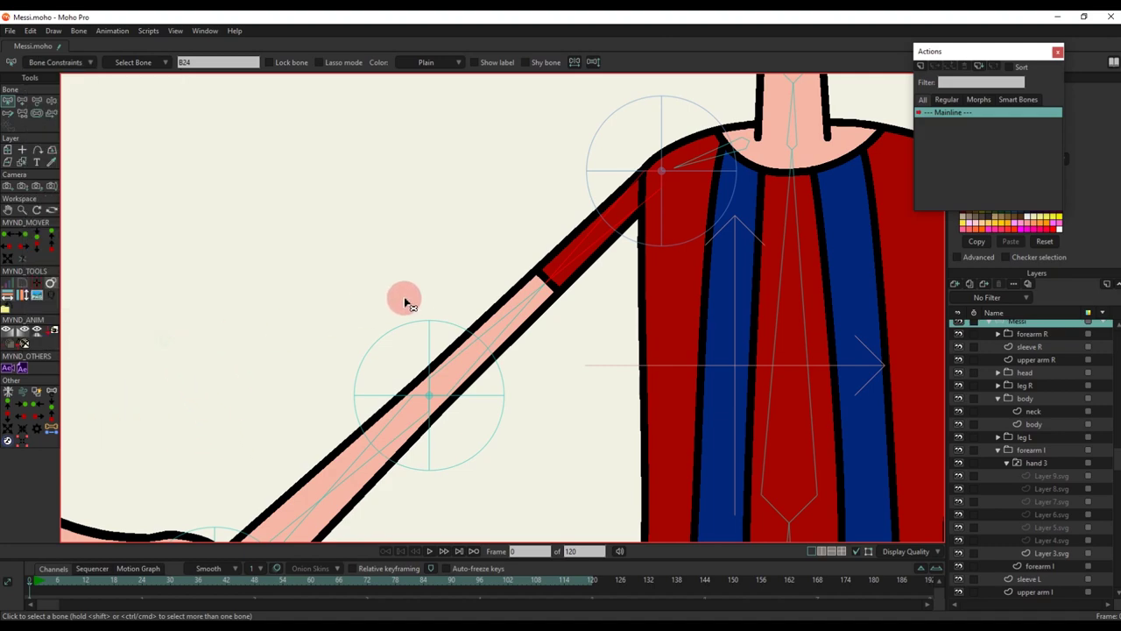
Select all bones of the Messi rig, examine their bone strength, and return to bone selection around the rigged arm
{"action": "scroll", "coordinate": [422, 307], "scroll_direction": "down", "scroll_amount": 15}
{"action": "scroll", "coordinate": [397, 316], "scroll_direction": "up", "scroll_amount": 6}
{"action": "scroll", "coordinate": [451, 232], "scroll_direction": "up", "scroll_amount": 8}
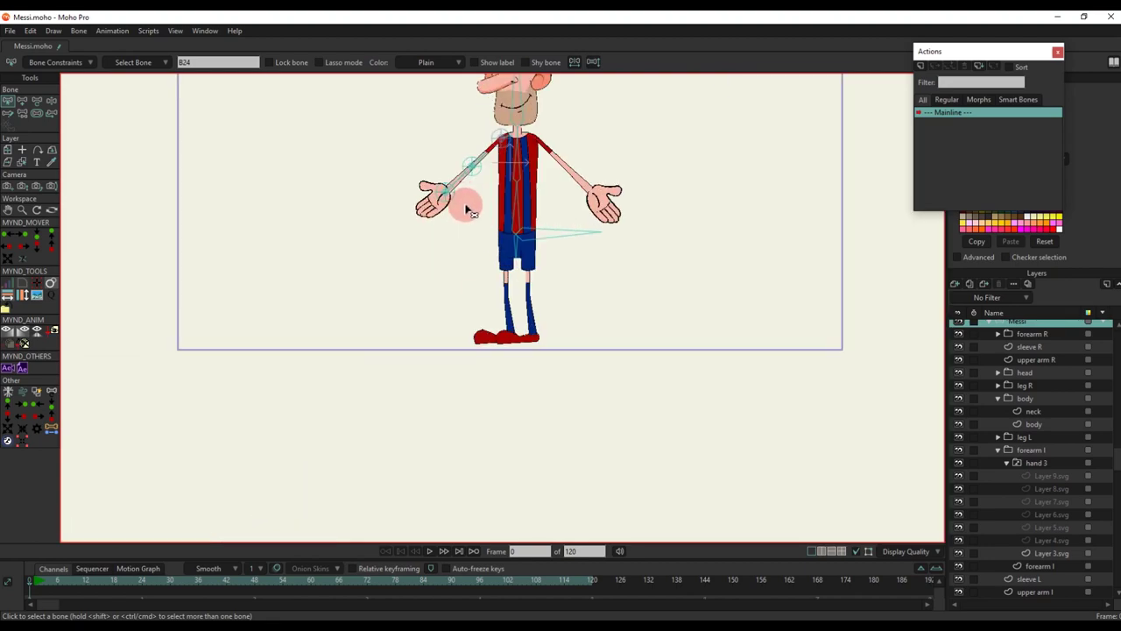
{"action": "left_click_drag", "start_coordinate": [466, 209], "coordinate": [479, 266]}
{"action": "scroll", "coordinate": [478, 268], "scroll_direction": "down", "scroll_amount": 2}
{"action": "key", "text": "b"}
{"action": "left_click_drag", "start_coordinate": [599, 319], "coordinate": [449, 211]}
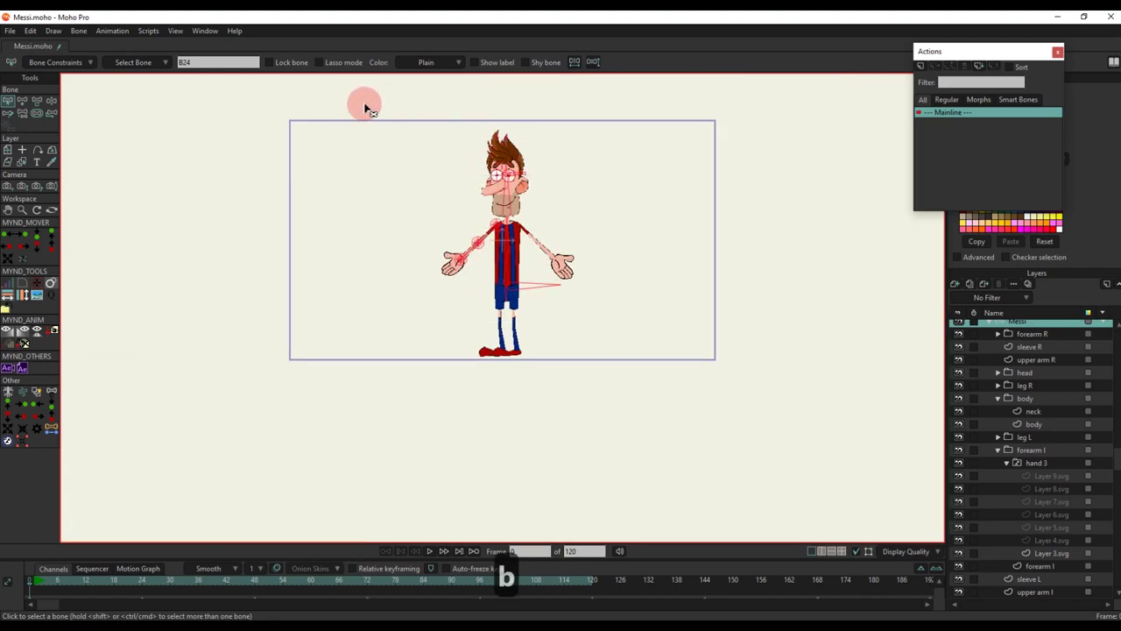
{"action": "key", "text": "s"}
{"action": "key", "text": "b"}
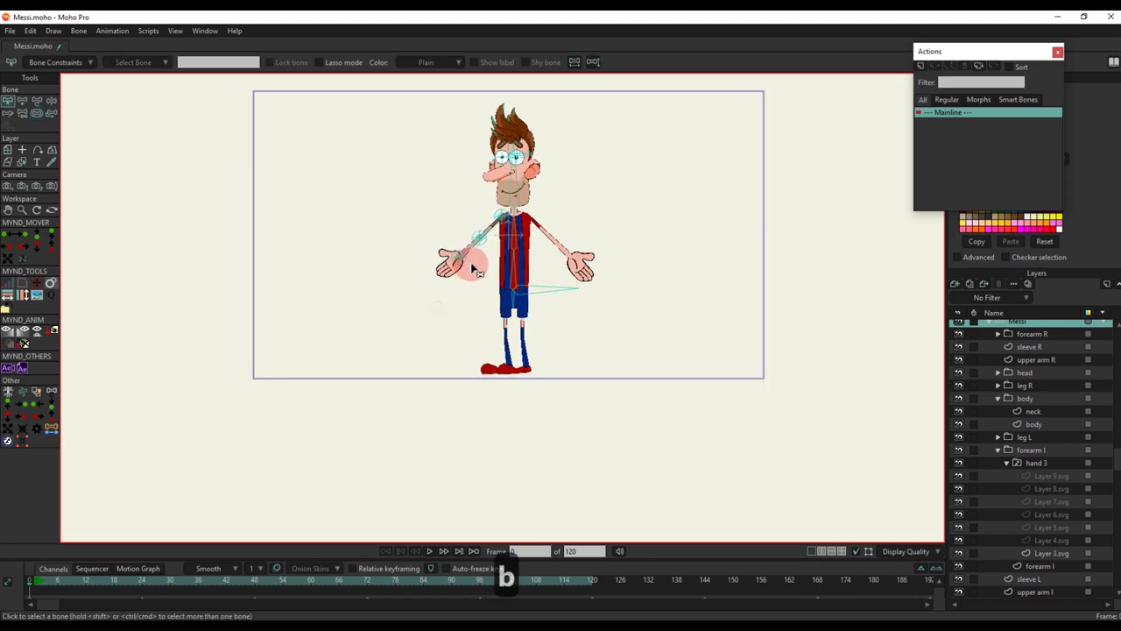
{"action": "scroll", "coordinate": [478, 242], "scroll_direction": "up", "scroll_amount": 5}
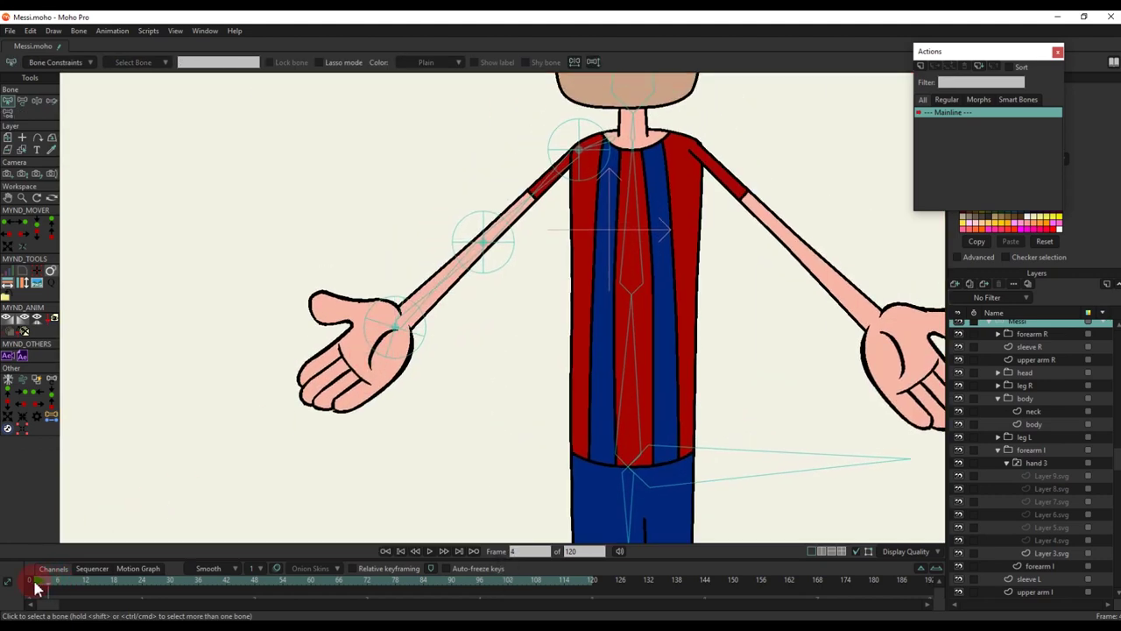
Test the rigged arm by moving its elbow and wrist pins at frame 5, and delete the test keyframes
{"action": "key", "text": "t"}
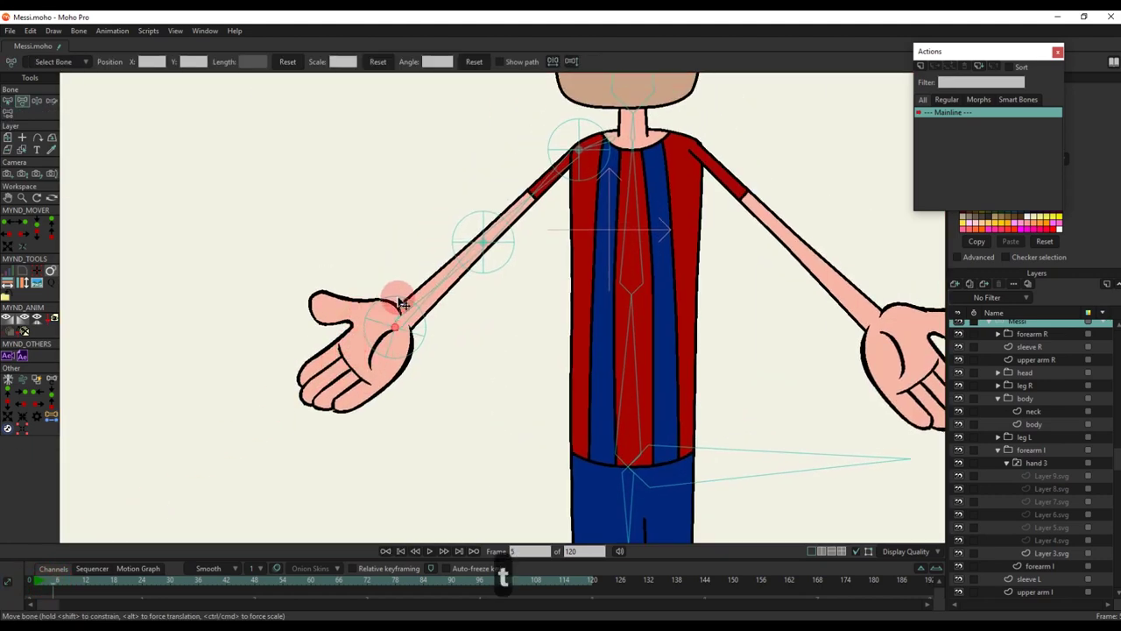
{"action": "left_click_drag", "start_coordinate": [394, 300], "coordinate": [448, 208]}
{"action": "left_click_drag", "start_coordinate": [357, 232], "coordinate": [392, 296]}
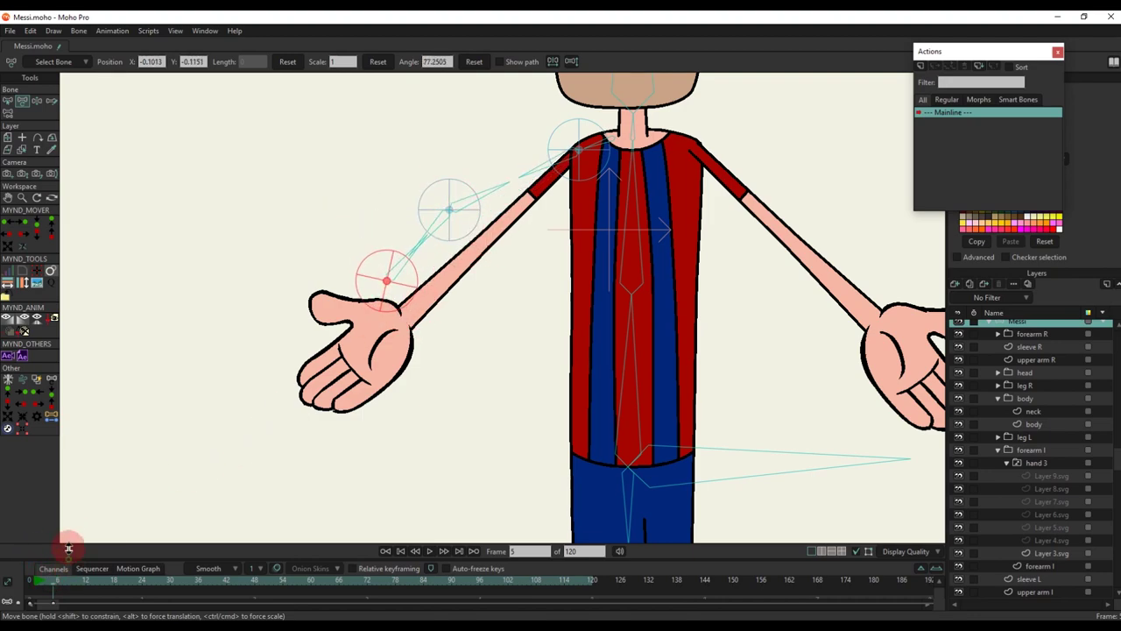
{"action": "left_click_drag", "start_coordinate": [68, 548], "coordinate": [3, 545]}
{"action": "key", "text": "BackSpace"}
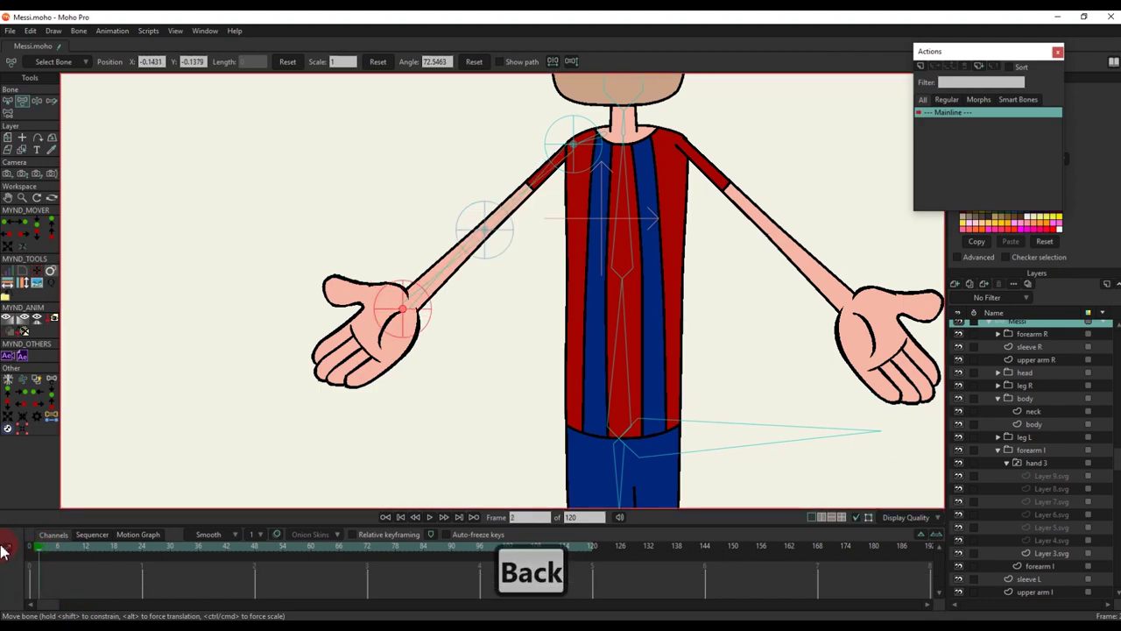
Return to the Messi bone rig at frame 0 and select the collarbone bone of the unrigged arm
{"action": "left_click_drag", "start_coordinate": [489, 357], "coordinate": [454, 349]}
{"action": "scroll", "coordinate": [486, 326], "scroll_direction": "down", "scroll_amount": 5}
{"action": "left_click_drag", "start_coordinate": [510, 375], "coordinate": [514, 339]}
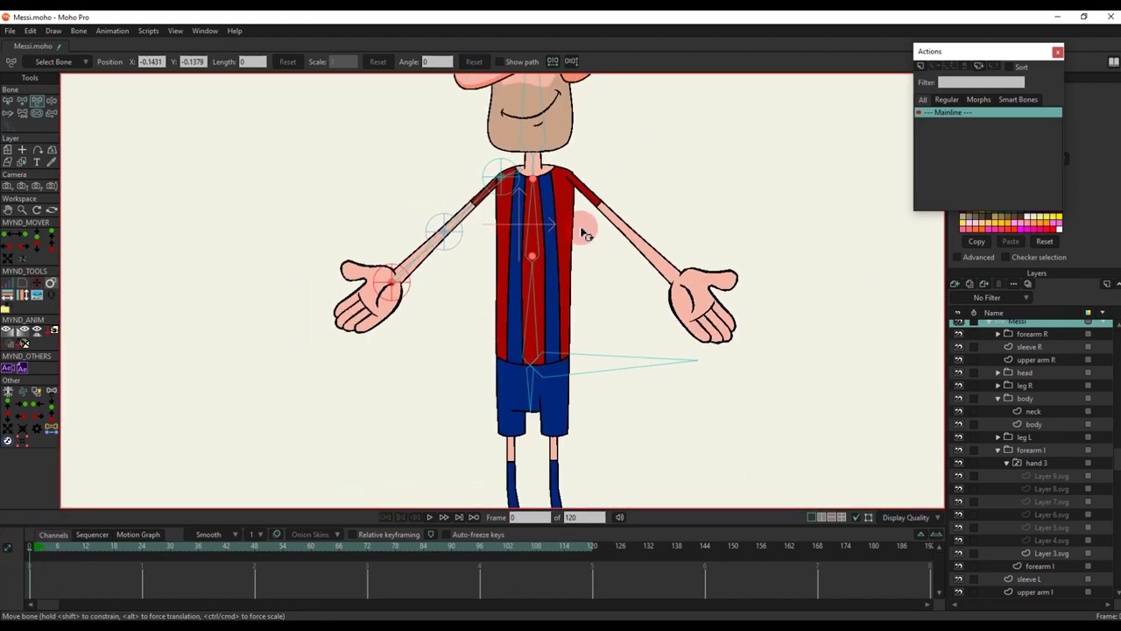
{"action": "scroll", "coordinate": [586, 230], "scroll_direction": "up", "scroll_amount": 6}
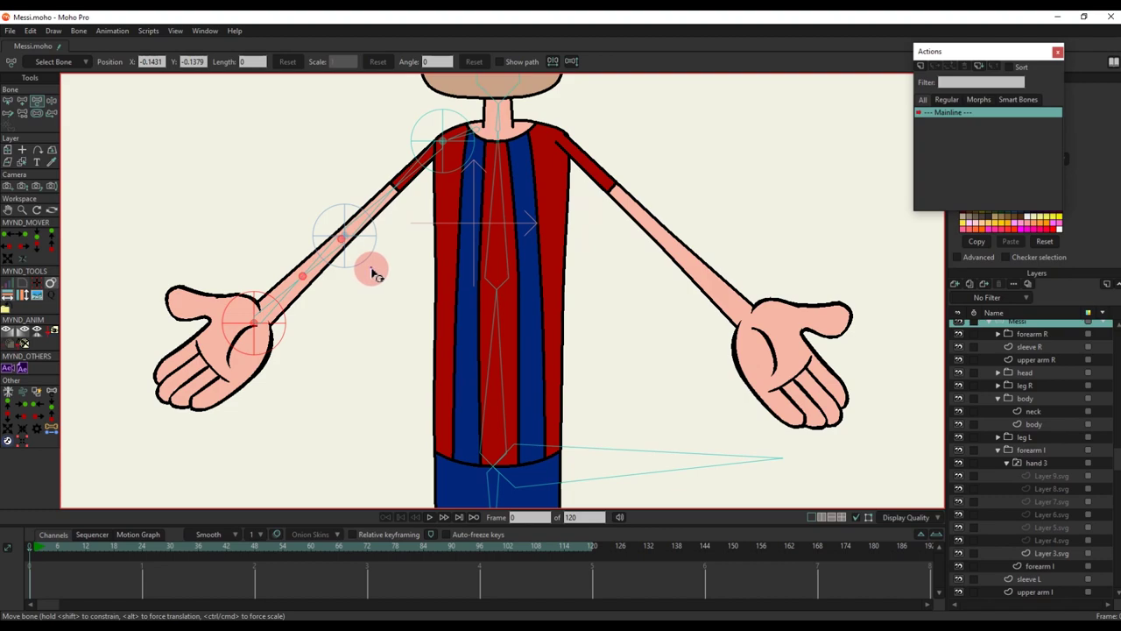
{"action": "left_click_drag", "start_coordinate": [372, 269], "coordinate": [401, 334]}
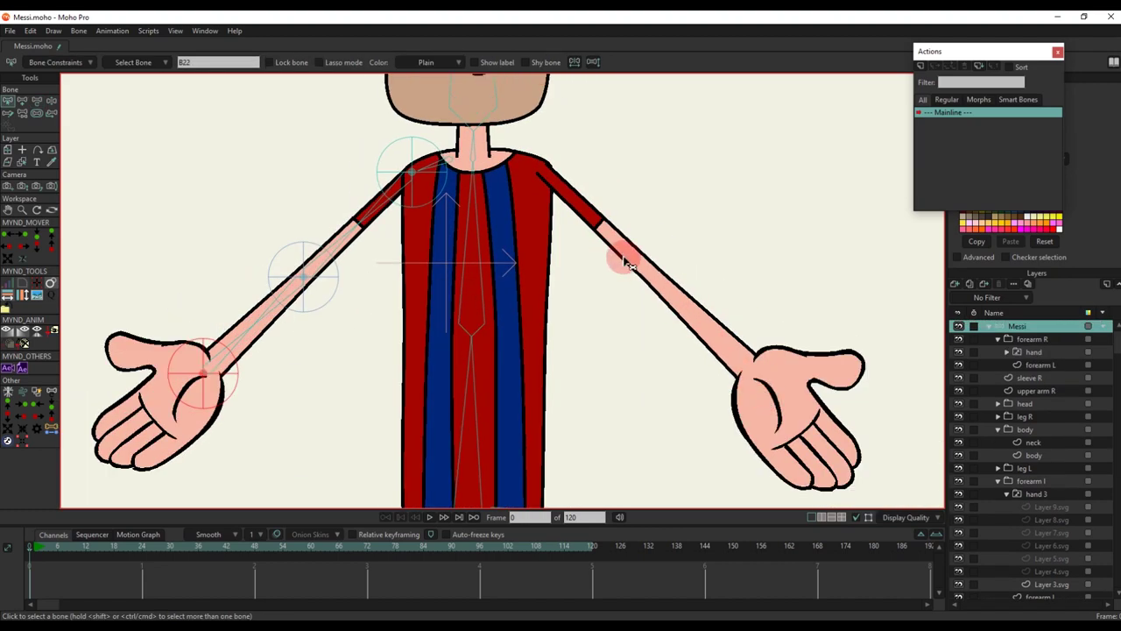
{"action": "scroll", "coordinate": [528, 189], "scroll_direction": "up", "scroll_amount": 4}
{"action": "key", "text": "b"}
{"action": "left_click_drag", "start_coordinate": [449, 151], "coordinate": [625, 184]}
{"action": "left_click", "coordinate": [454, 220]}
Split the long edges of the upper arm R shape to add points midway between shoulder and elbow
{"action": "scroll", "coordinate": [475, 181], "scroll_direction": "up", "scroll_amount": 2}
{"action": "key", "text": "a"}
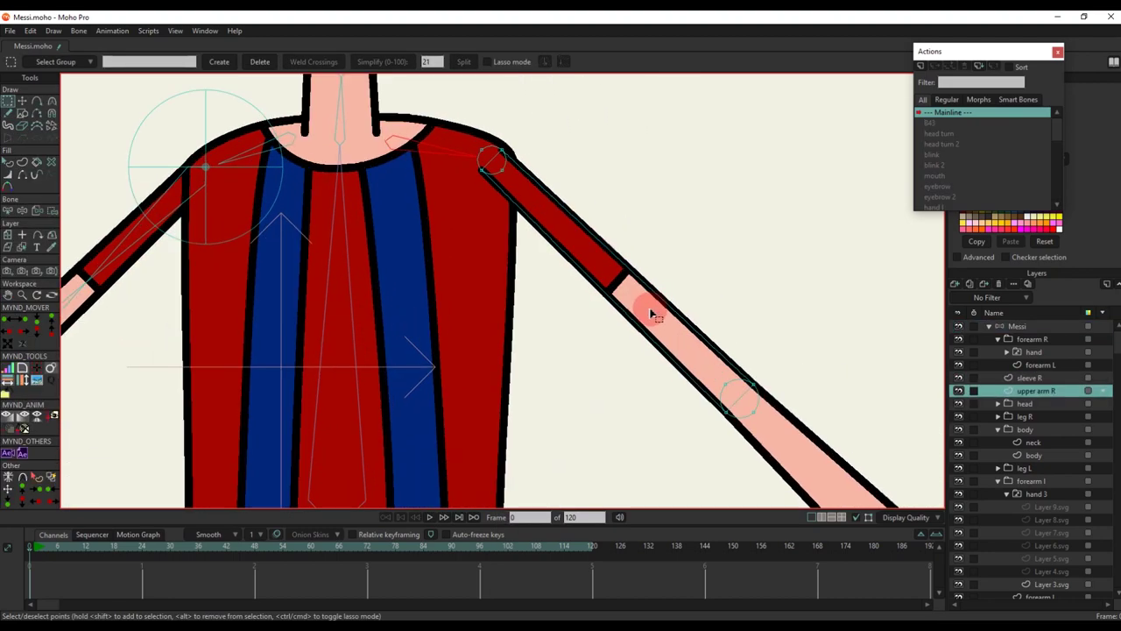
{"action": "left_click", "coordinate": [614, 301]}
{"action": "left_click", "coordinate": [464, 63]}
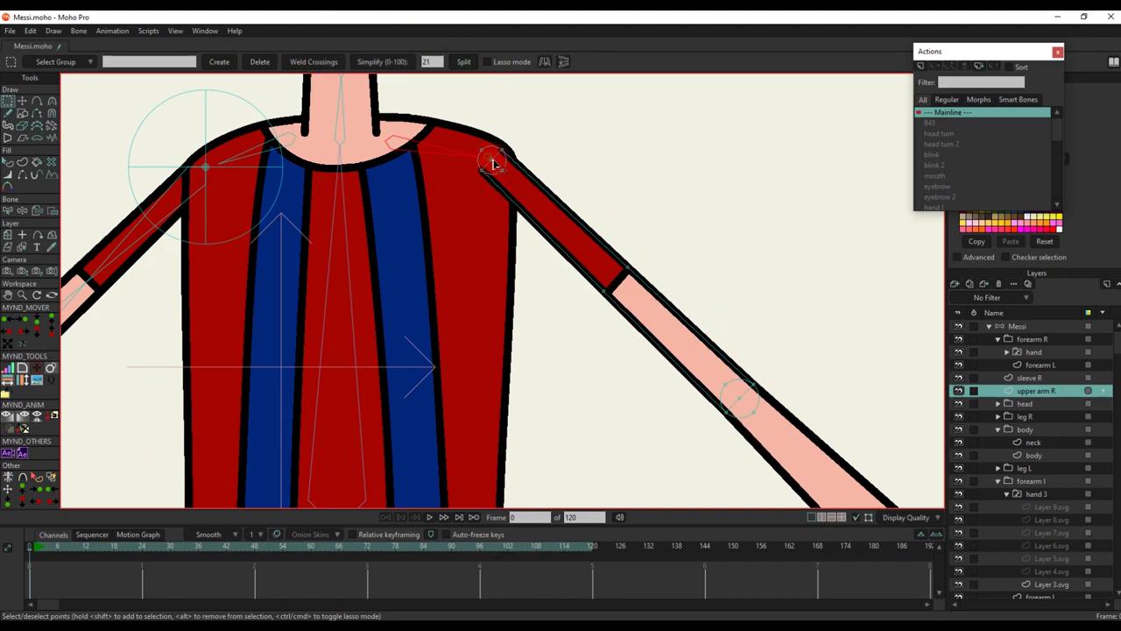
Create a shoulder pin bone in the Messi layer with both coordinates at upper arm R's shoulder centre point, X 0.1366, Y 0.1342
{"action": "left_click", "coordinate": [350, 276]}
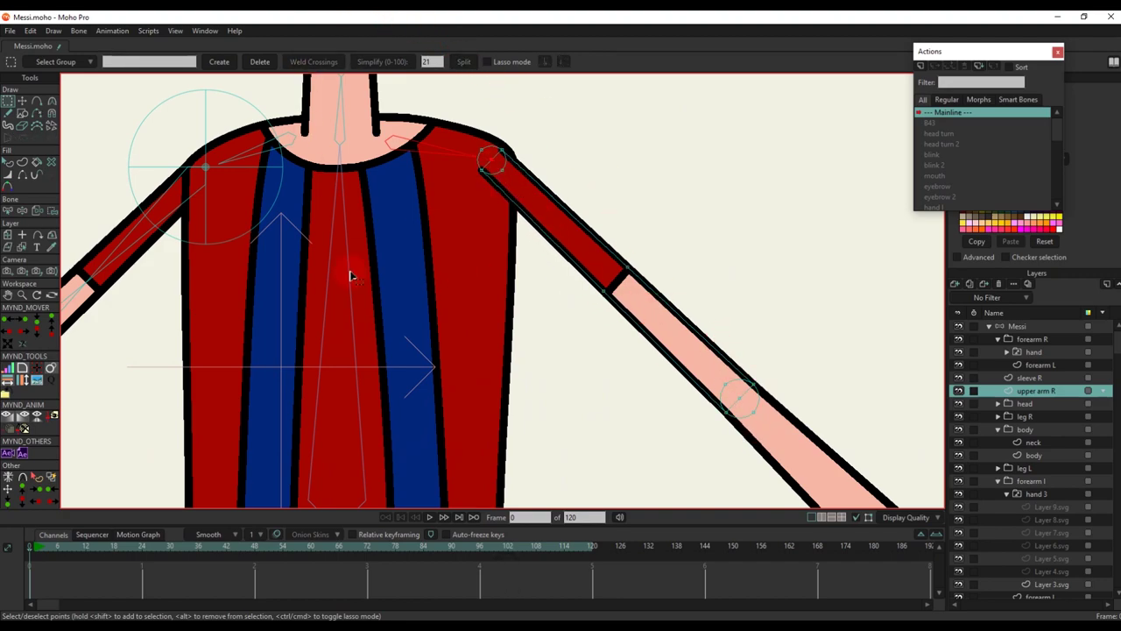
{"action": "left_click", "coordinate": [10, 517]}
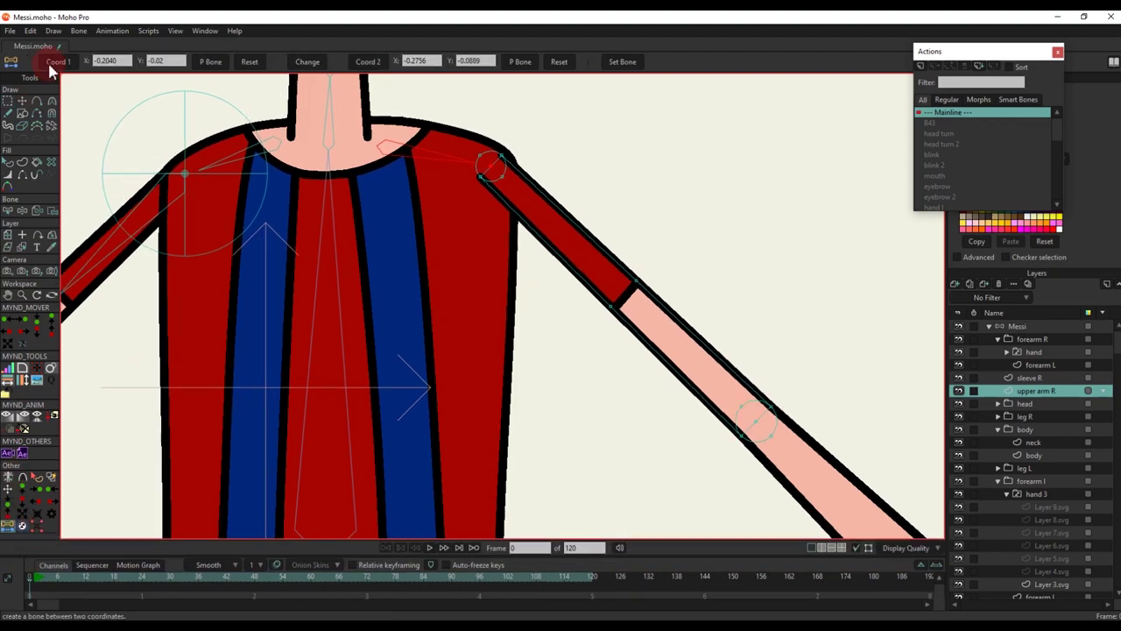
{"action": "left_click", "coordinate": [1025, 327]}
{"action": "left_click", "coordinate": [670, 249]}
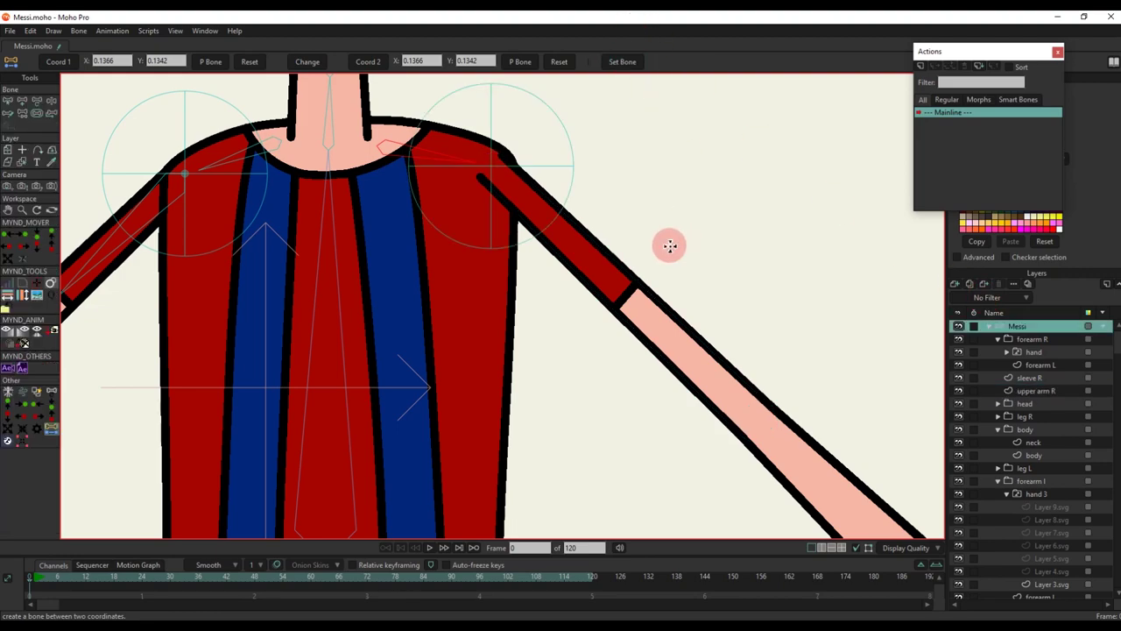
Create an elbow pin bone in the Messi layer with both coordinates at upper arm R's elbow centre point, X 0.2974, Y -0.0204
{"action": "scroll", "coordinate": [670, 253], "scroll_direction": "down", "scroll_amount": 1}
{"action": "scroll", "coordinate": [684, 340], "scroll_direction": "up", "scroll_amount": 2}
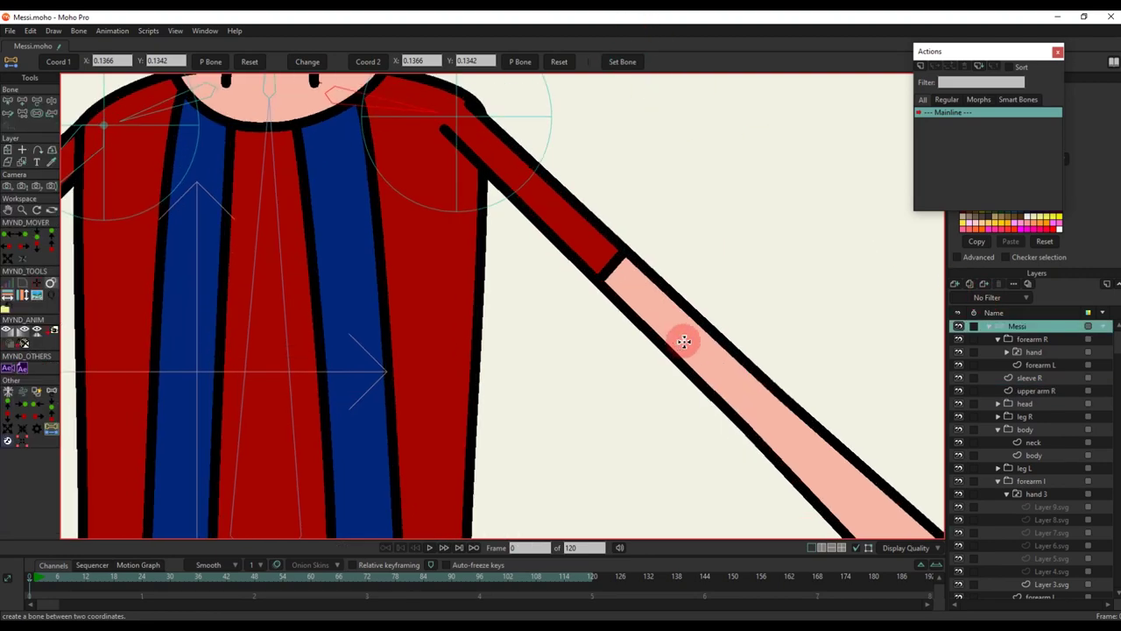
{"action": "right_click", "coordinate": [686, 342], "text": "alt"}
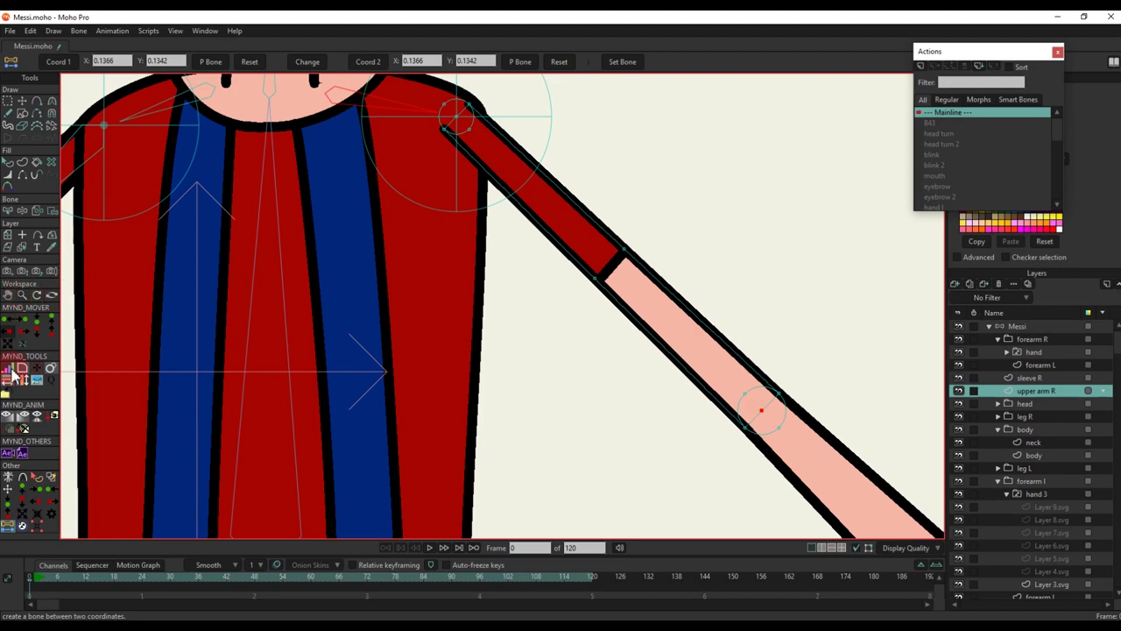
{"action": "left_click", "coordinate": [57, 63]}
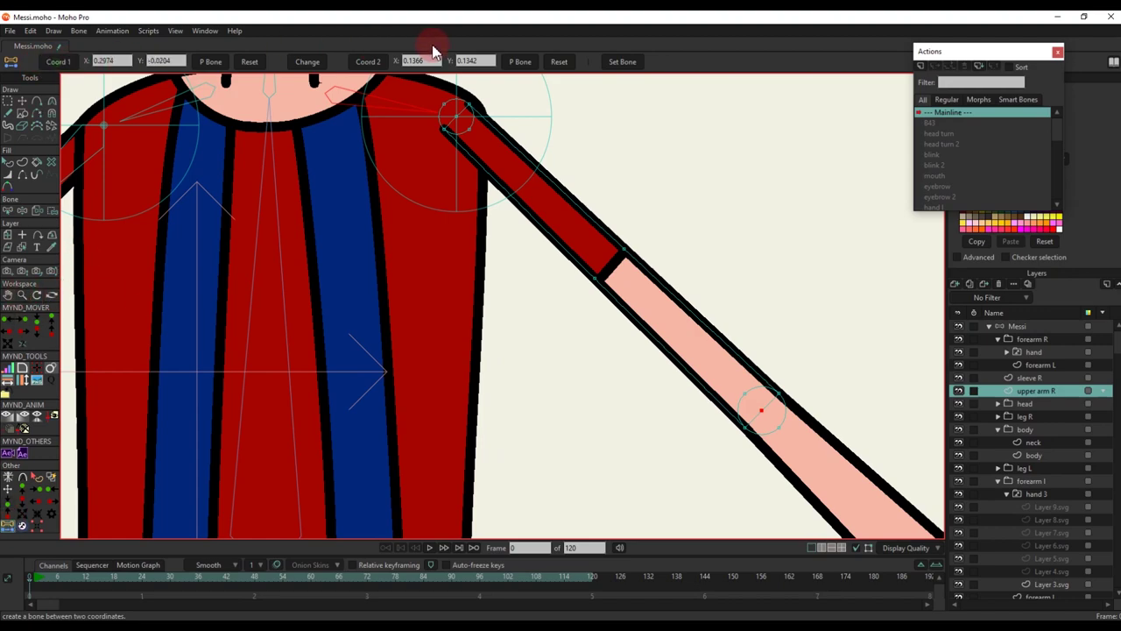
{"action": "left_click", "coordinate": [370, 63]}
{"action": "left_click", "coordinate": [1014, 327]}
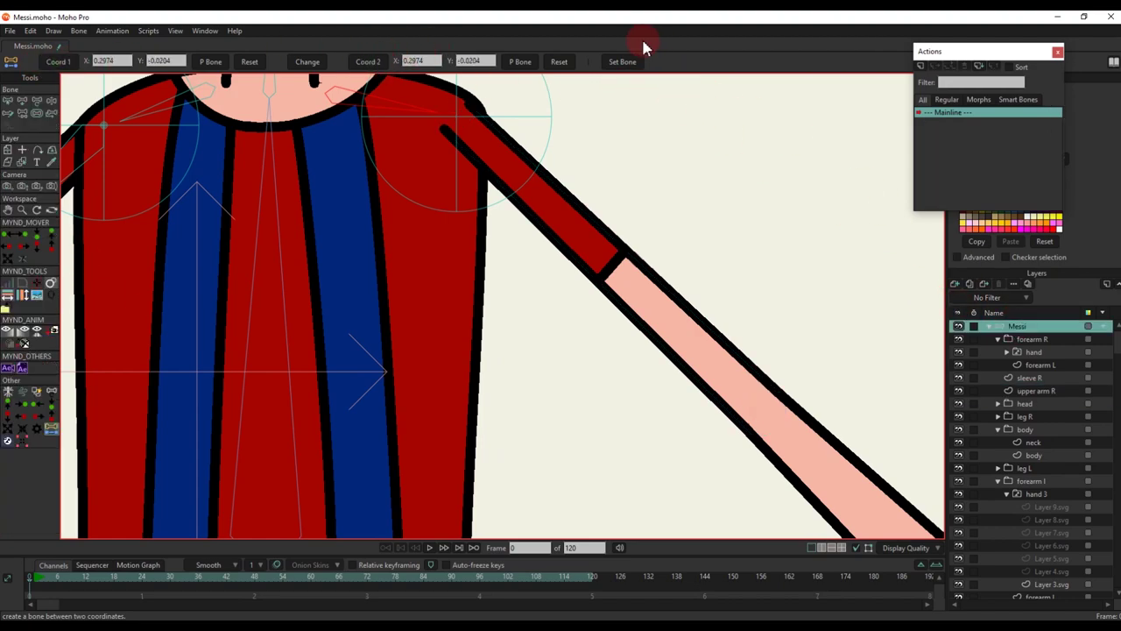
{"action": "scroll", "coordinate": [733, 321], "scroll_direction": "down", "scroll_amount": 5}
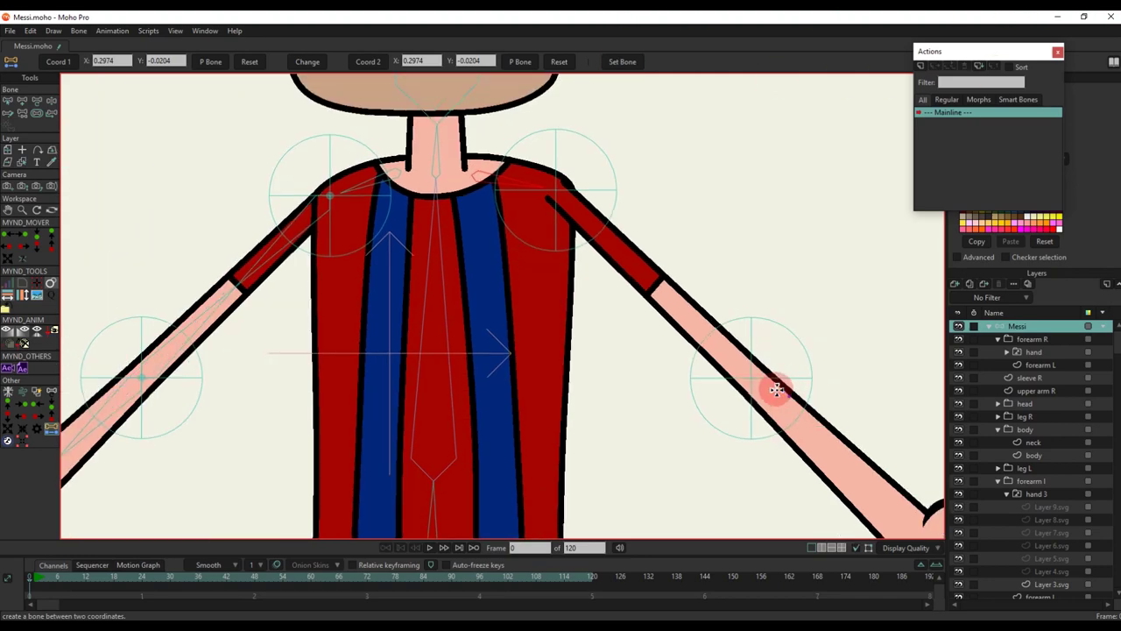
Split the long edges of the forearm L shape to add points midway between elbow and wrist
{"action": "scroll", "coordinate": [534, 426], "scroll_direction": "up", "scroll_amount": 8}
{"action": "right_click", "coordinate": [565, 401], "text": "alt"}
{"action": "scroll", "coordinate": [604, 431], "scroll_direction": "up", "scroll_amount": 3}
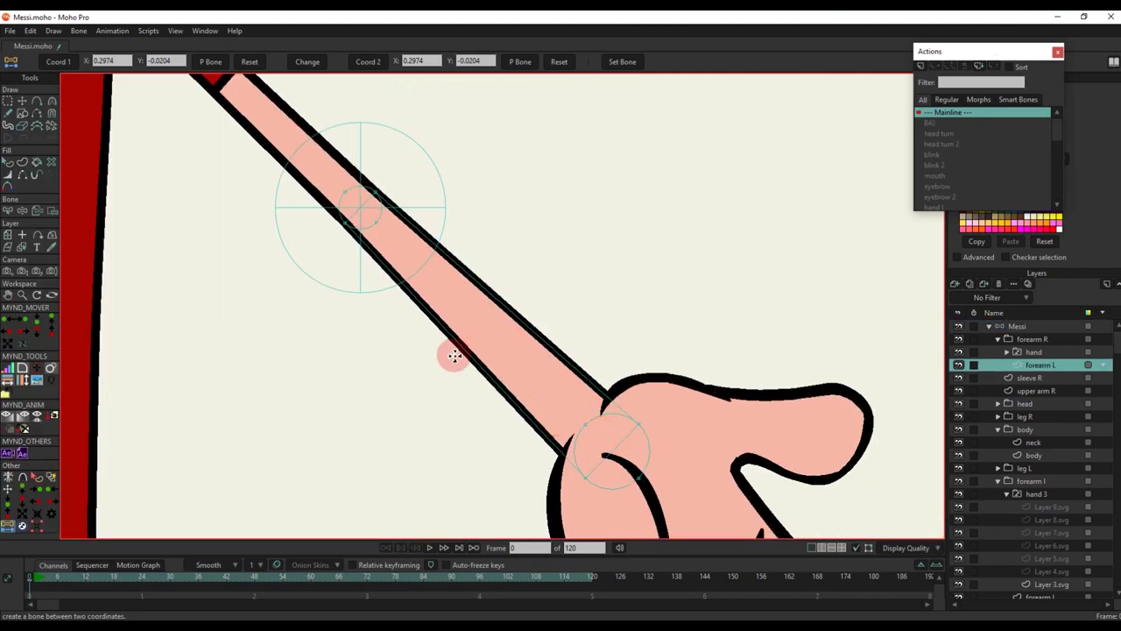
{"action": "left_click_drag", "start_coordinate": [460, 300], "coordinate": [479, 314]}
{"action": "key", "text": "g"}
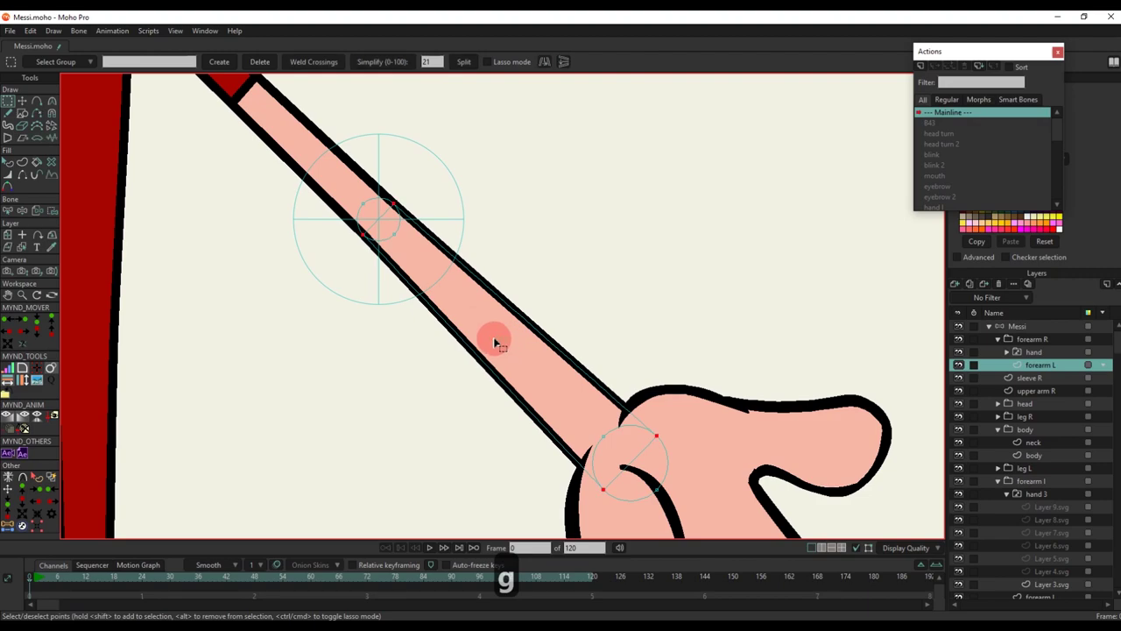
{"action": "left_click", "coordinate": [464, 63]}
Create a wrist pin bone in the Messi layer with both coordinates at forearm L's wrist centre point, X 0.4453, Y -0.1635
{"action": "left_click", "coordinate": [629, 464]}
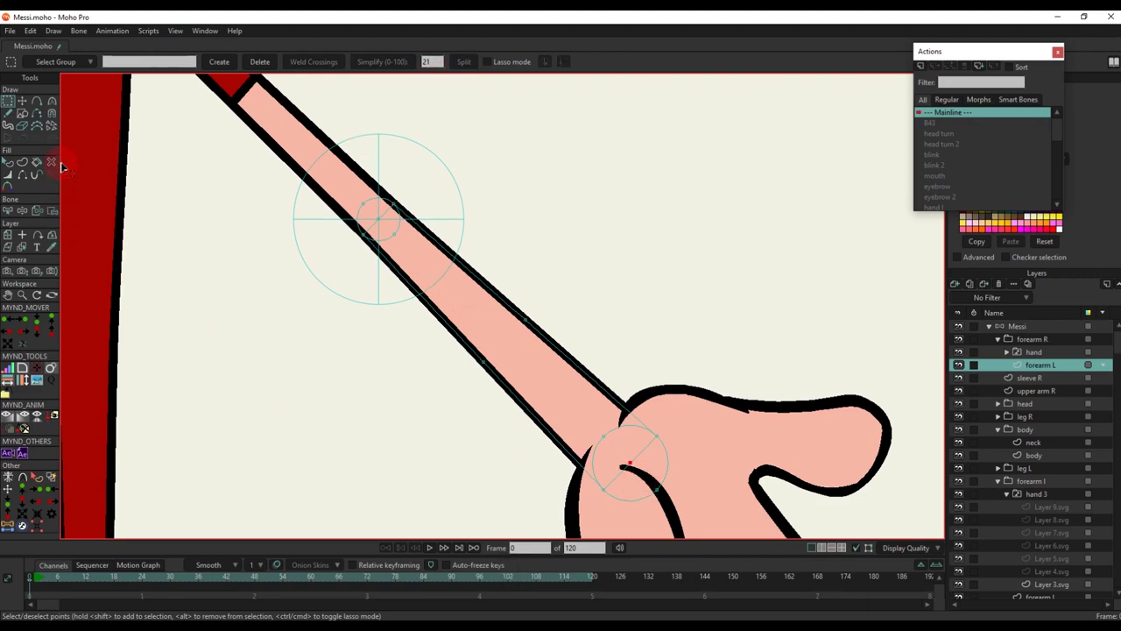
{"action": "left_click", "coordinate": [10, 527]}
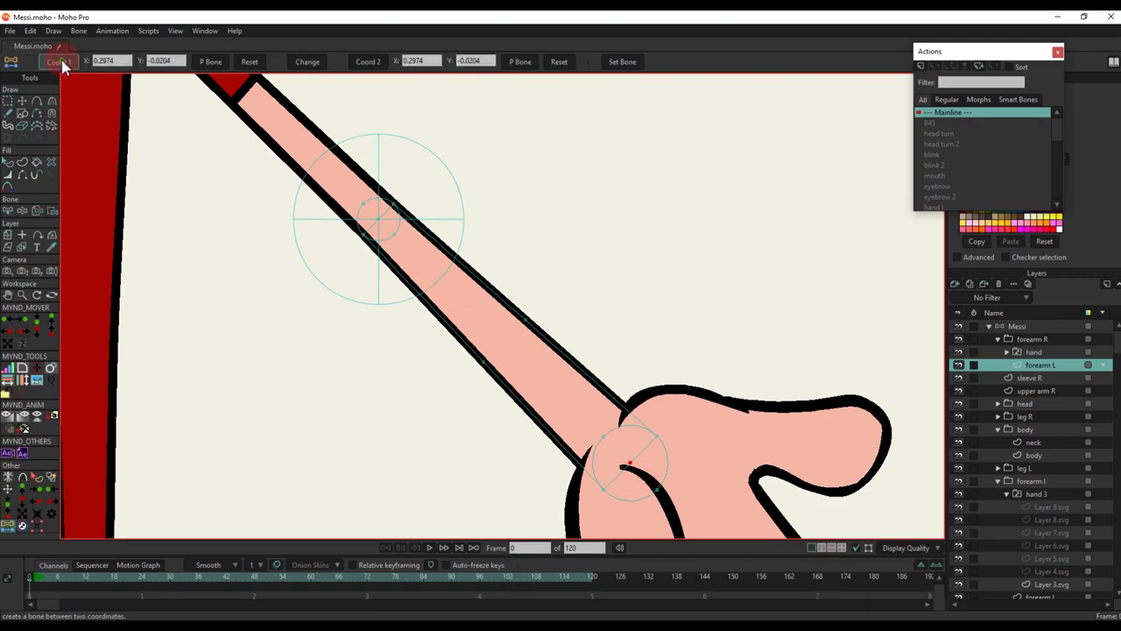
{"action": "left_click", "coordinate": [58, 62]}
{"action": "left_click", "coordinate": [373, 61]}
{"action": "left_click", "coordinate": [1016, 326]}
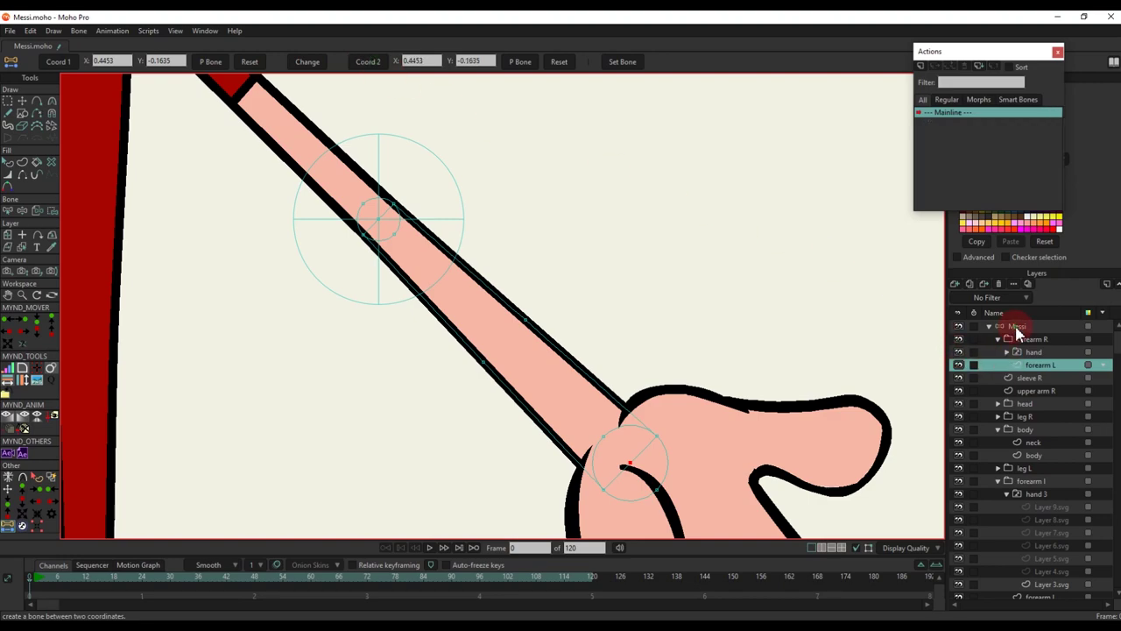
{"action": "left_click", "coordinate": [680, 211]}
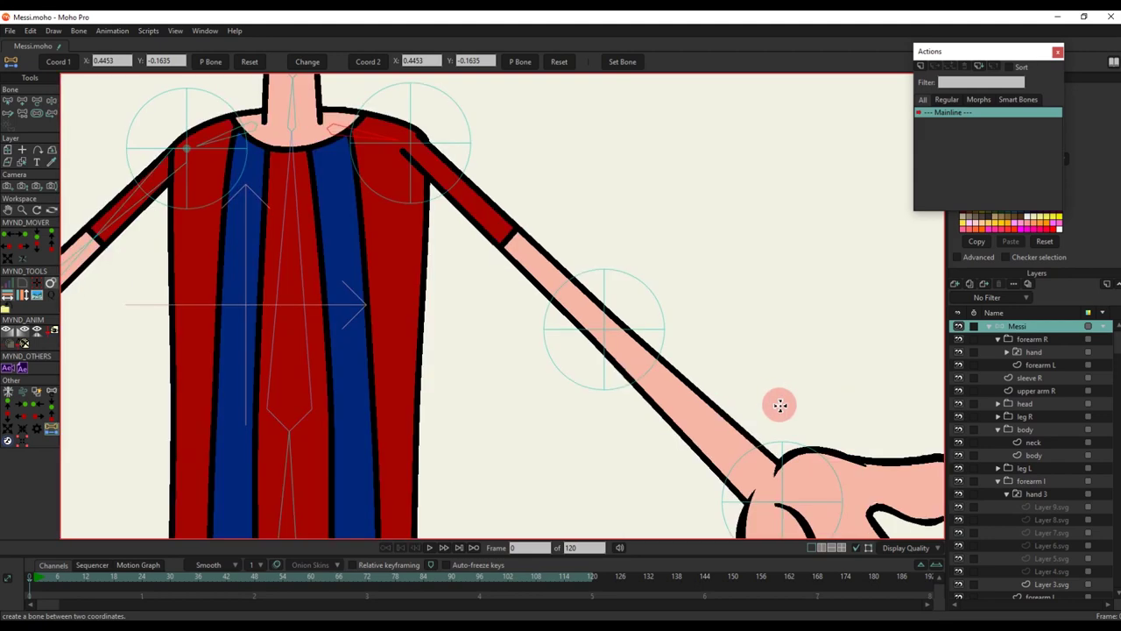
Parent the new wrist pin bone B30 to the elbow pin of the same arm
{"action": "key", "text": "b"}
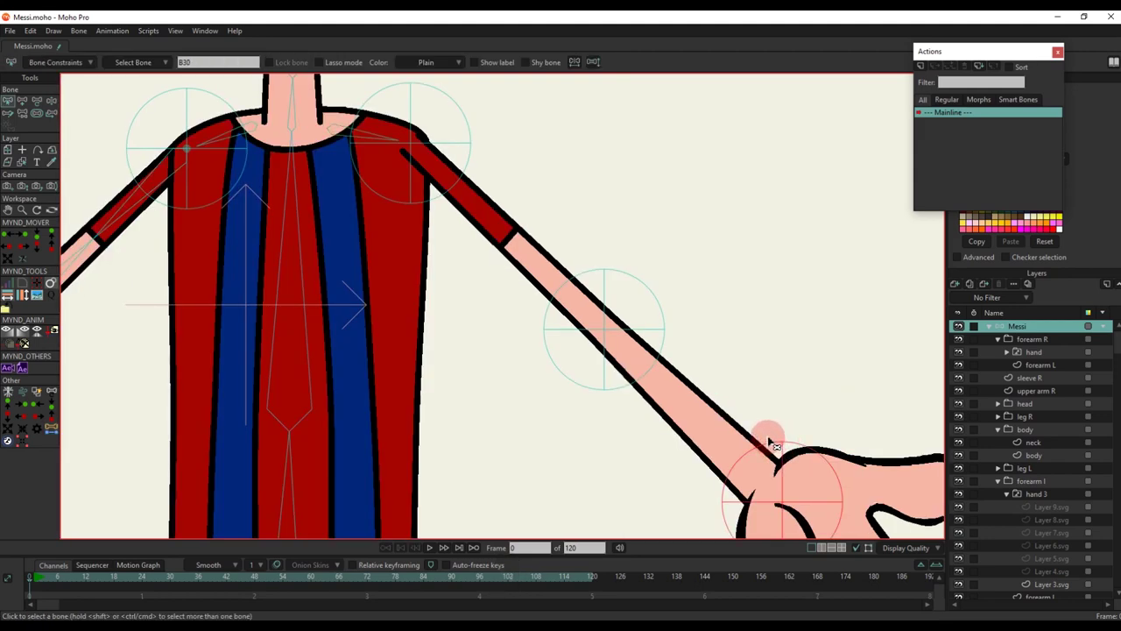
{"action": "key", "text": "p"}
{"action": "left_click", "coordinate": [609, 337]}
Parent the new elbow pin bone to the shoulder pin of the same arm
{"action": "key", "text": "b"}
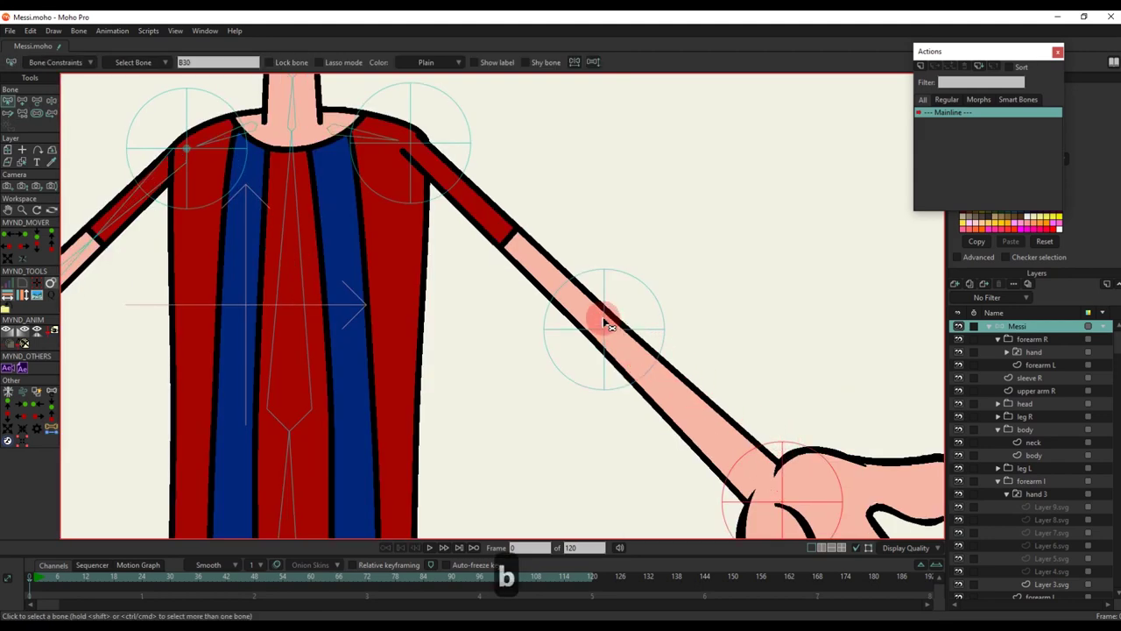
{"action": "left_click", "coordinate": [610, 323]}
{"action": "key", "text": "p"}
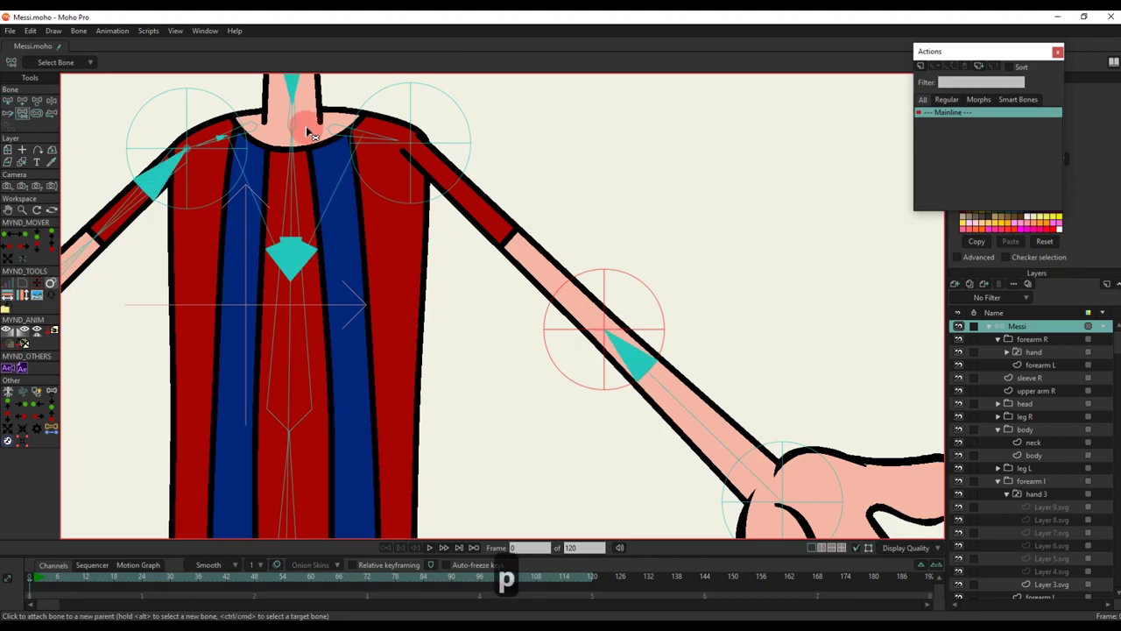
{"action": "left_click", "coordinate": [414, 151]}
Parent the new shoulder pin bone B28 to the adjoining collarbone bone
{"action": "scroll", "coordinate": [453, 171], "scroll_direction": "up", "scroll_amount": 2}
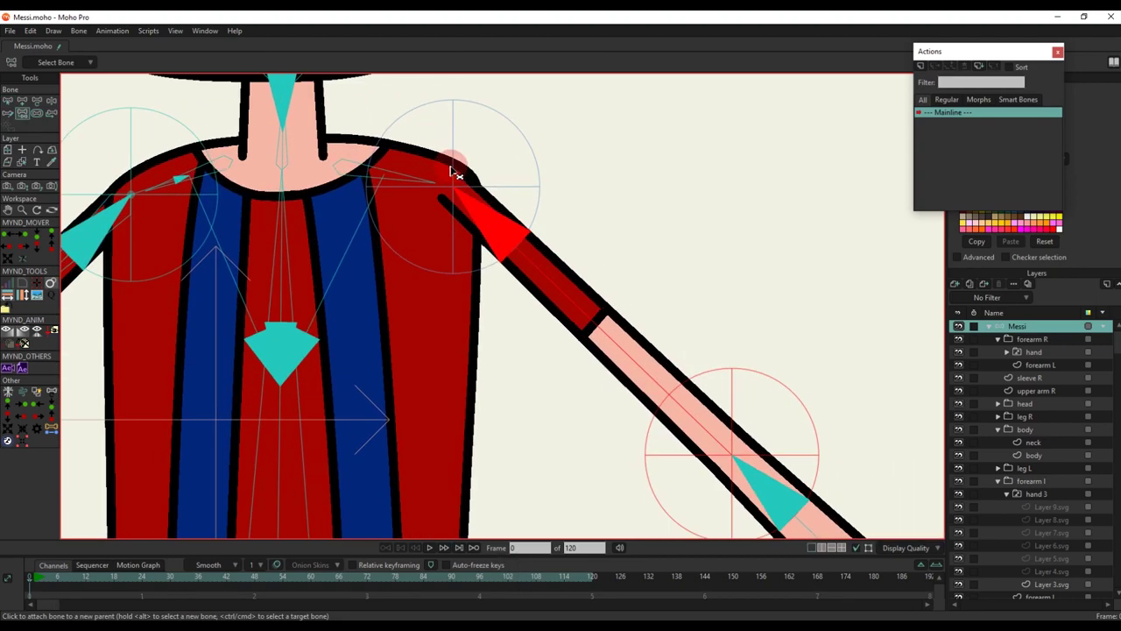
{"action": "key", "text": "b"}
{"action": "key", "text": "p"}
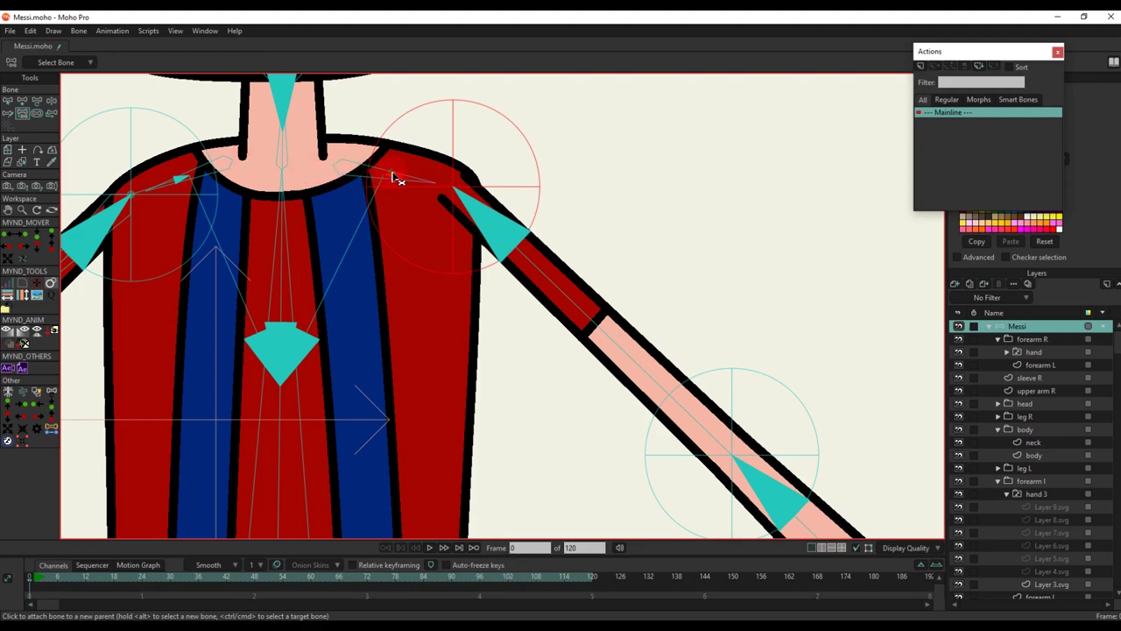
{"action": "scroll", "coordinate": [396, 178], "scroll_direction": "down", "scroll_amount": 4}
{"action": "left_click", "coordinate": [520, 307]}
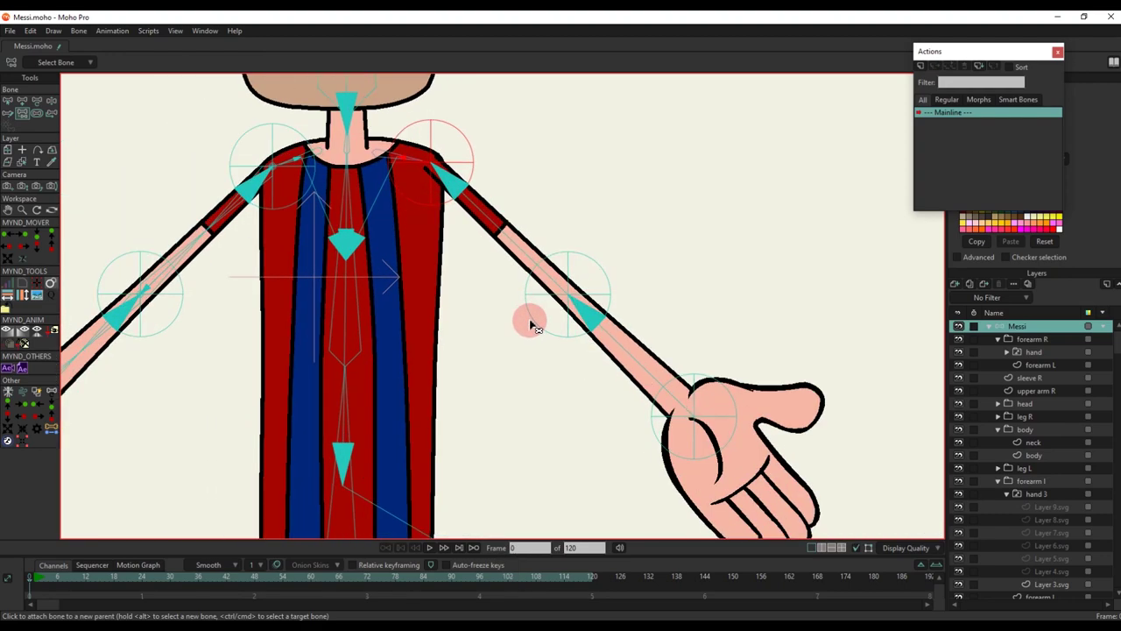
Set the next bone's first coordinate to the shoulder centre point of upper arm R, X 0.1366, Y 0.1342
{"action": "key", "text": "b"}
{"action": "scroll", "coordinate": [526, 289], "scroll_direction": "up", "scroll_amount": 3}
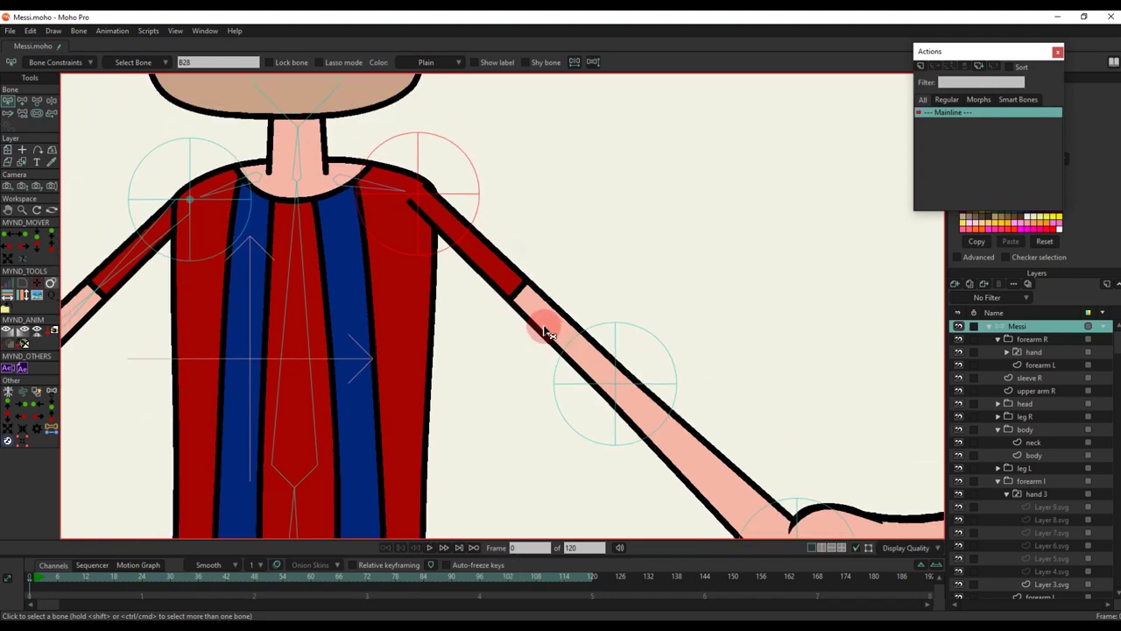
{"action": "left_click", "coordinate": [541, 302]}
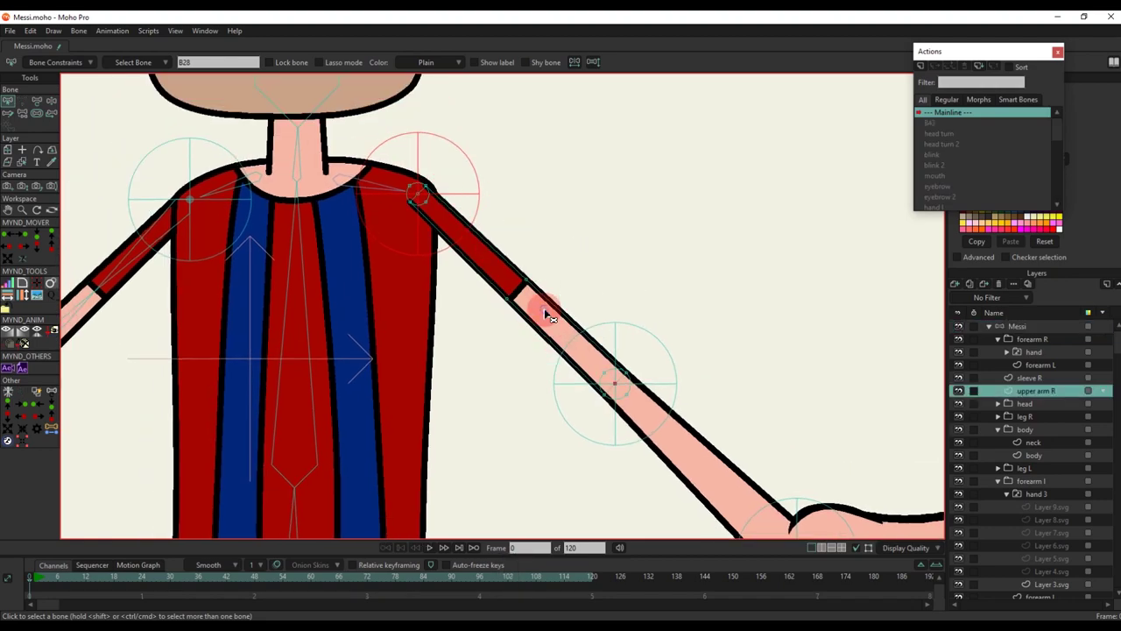
{"action": "scroll", "coordinate": [421, 196], "scroll_direction": "up", "scroll_amount": 2}
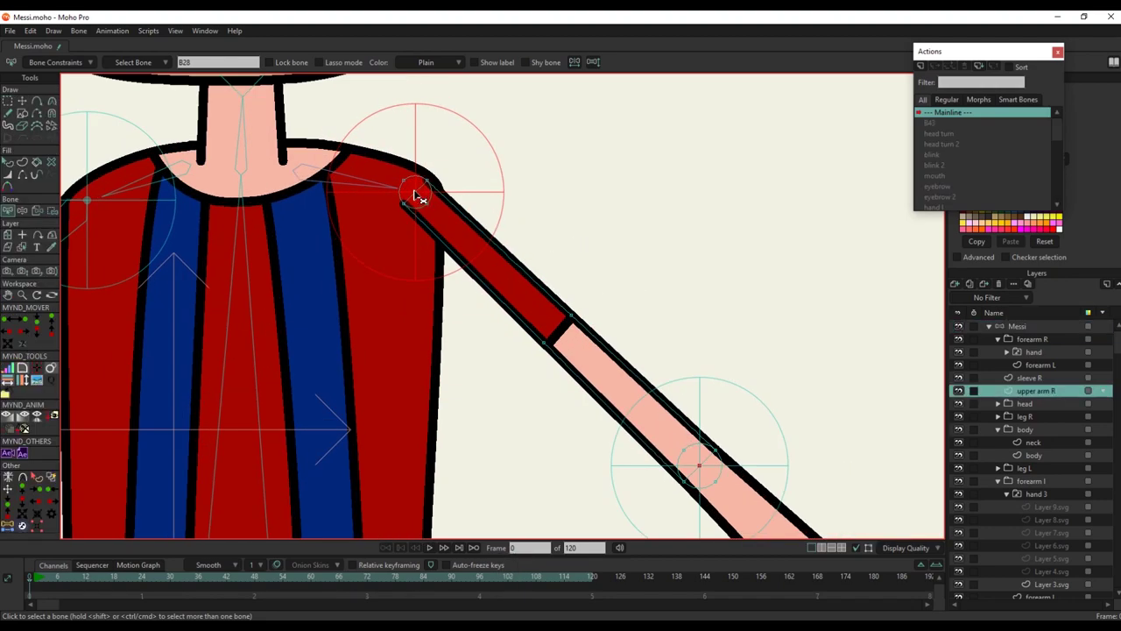
{"action": "left_click", "coordinate": [19, 521]}
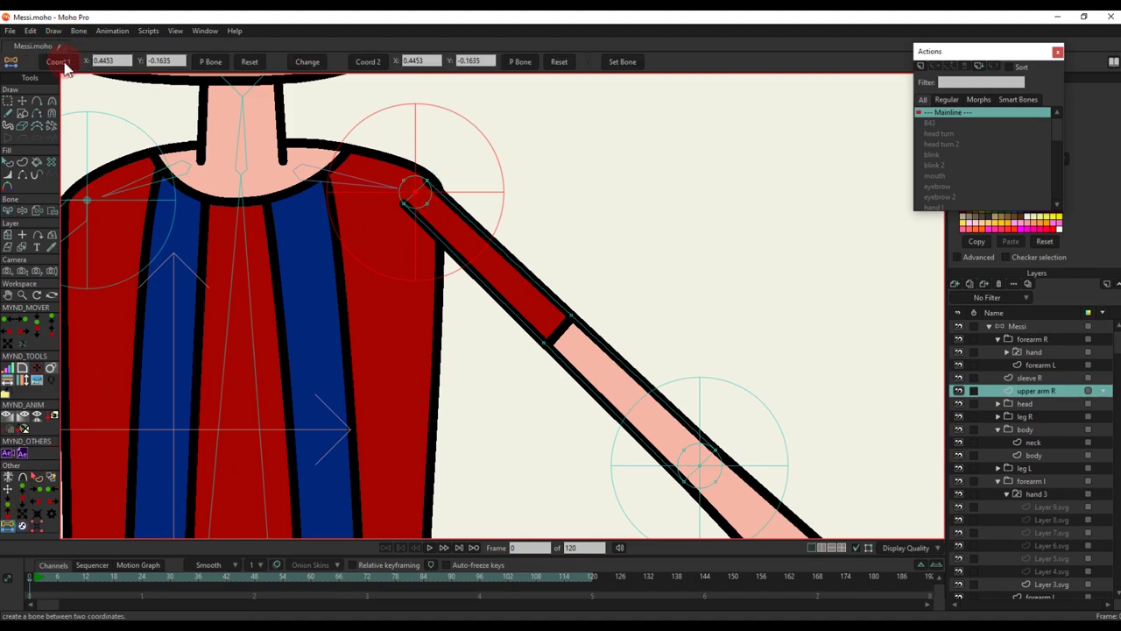
Set the bone's second coordinate X to 0.2170, the midpoint between the two end points of the upper arm R sleeve
{"action": "left_click_drag", "start_coordinate": [533, 308], "coordinate": [579, 361]}
{"action": "left_click", "coordinate": [22, 102]}
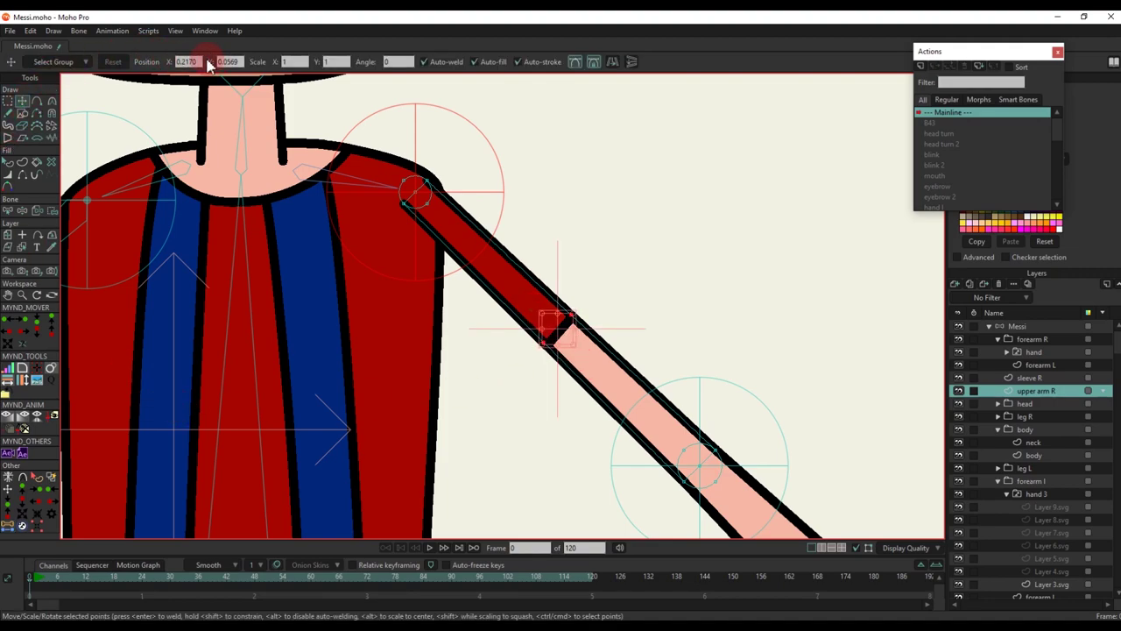
{"action": "key", "text": "ctrl+c"}
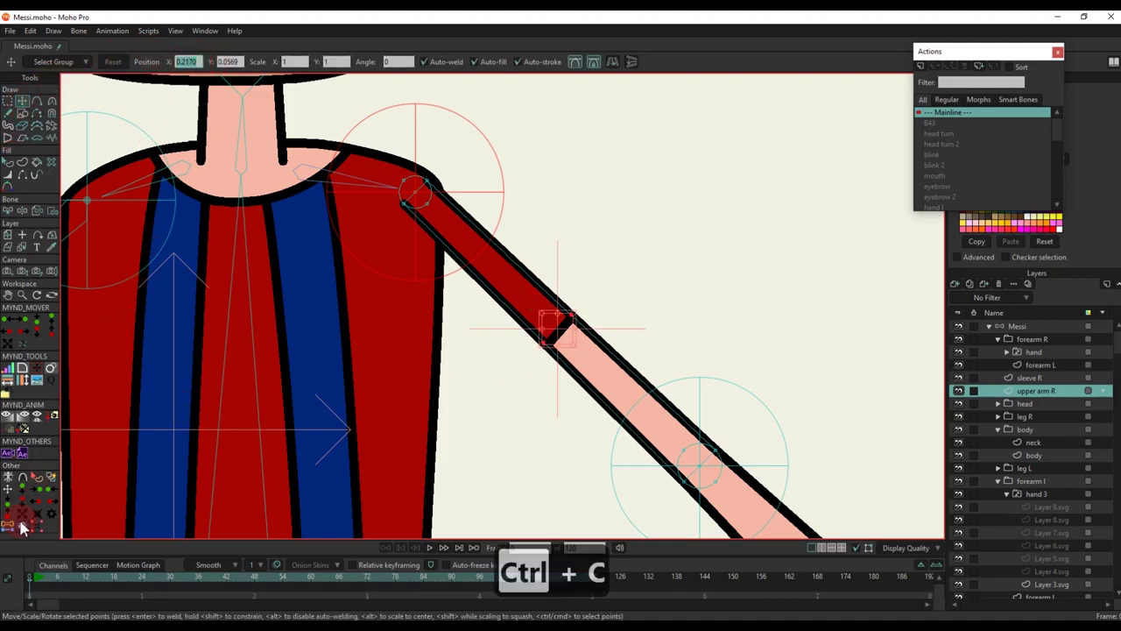
{"action": "left_click", "coordinate": [23, 526]}
{"action": "left_click", "coordinate": [417, 60]}
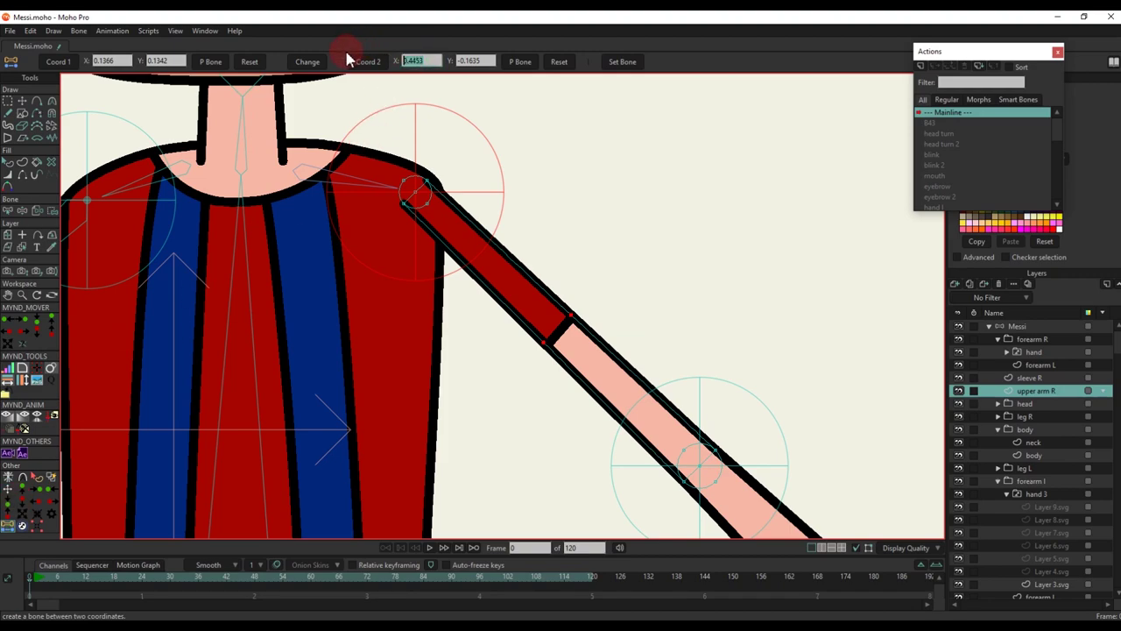
{"action": "key", "text": "ctrl+v"}
Set the second coordinate Y to 0.0569 and create the shoulder-to-mid-arm bone on the Messi layer
{"action": "left_click", "coordinate": [22, 101]}
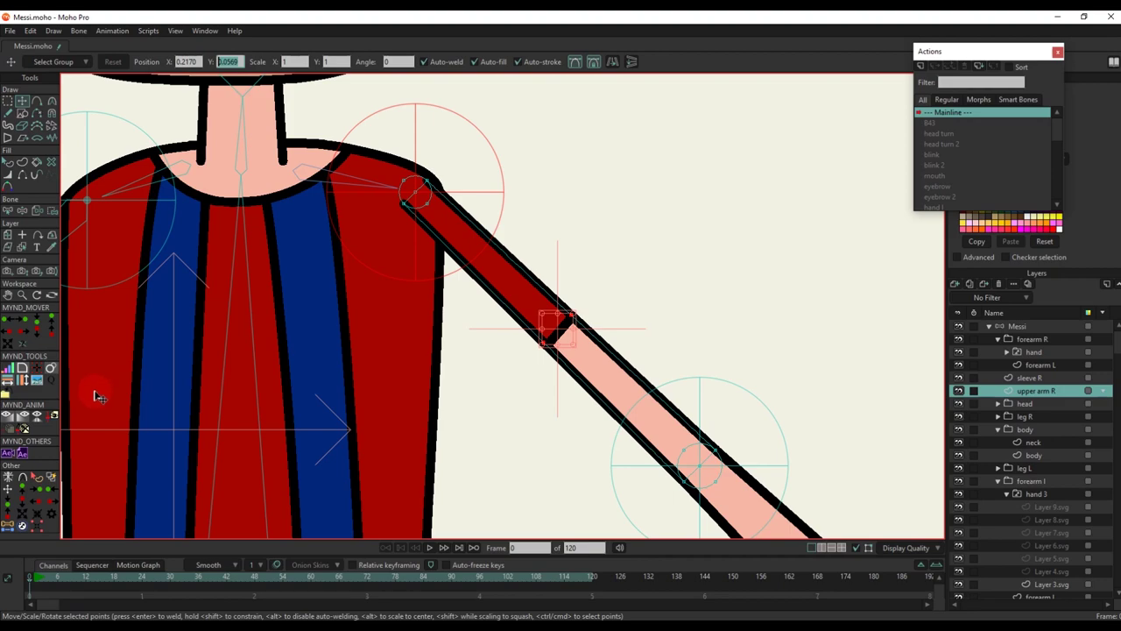
{"action": "key", "text": "ctrl+c"}
{"action": "left_click", "coordinate": [21, 526]}
{"action": "left_click", "coordinate": [468, 62]}
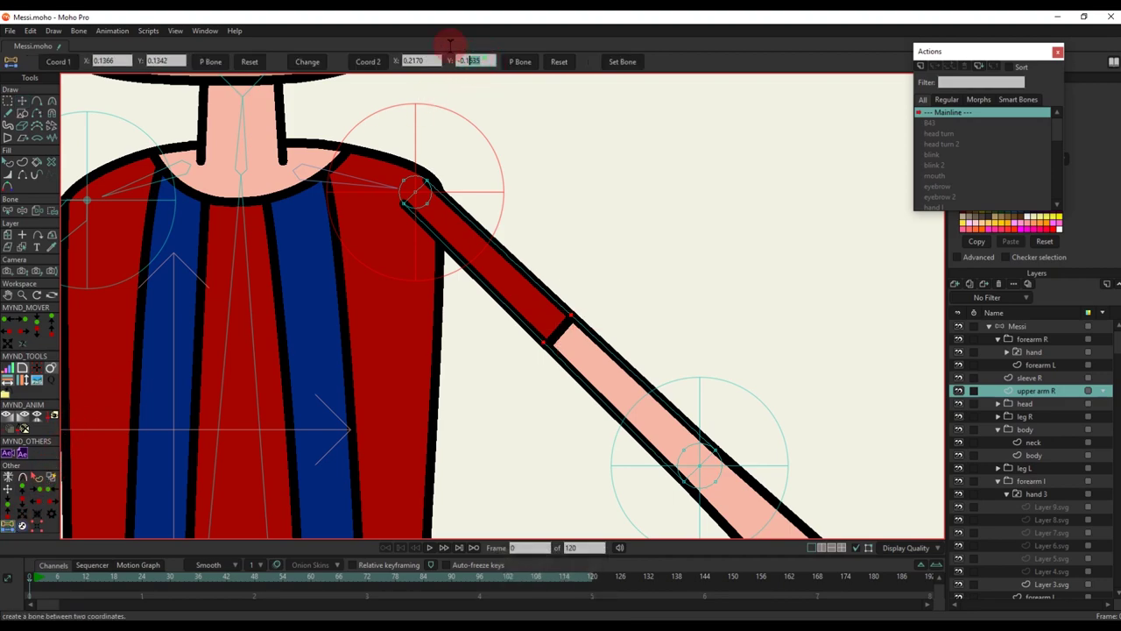
{"action": "key", "text": "ctrl+v"}
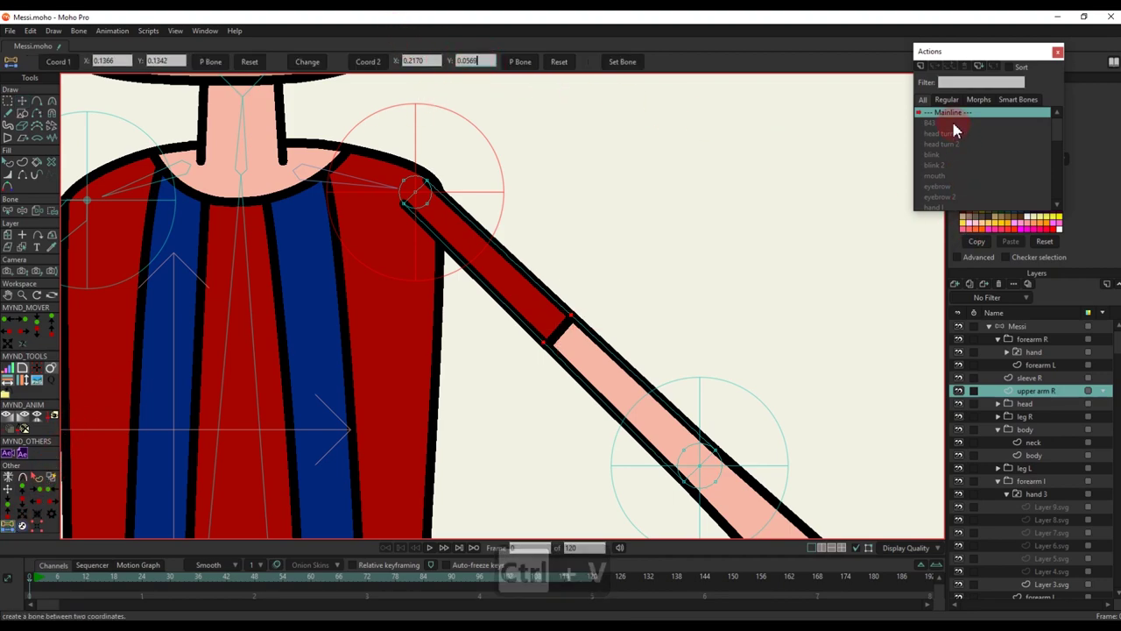
{"action": "left_click", "coordinate": [1008, 326]}
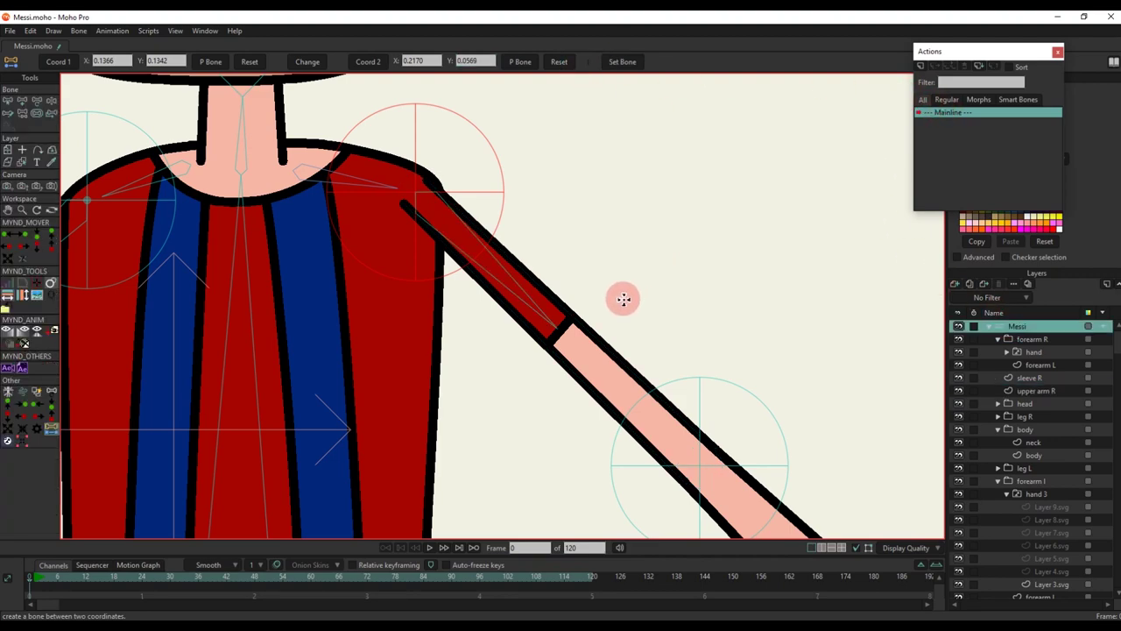
Set the first coordinate to the elbow centre point, X 0.2974, Y -0.0204, and create the mid-arm-to-elbow bone on the Messi layer
{"action": "right_click", "coordinate": [617, 386], "text": "alt"}
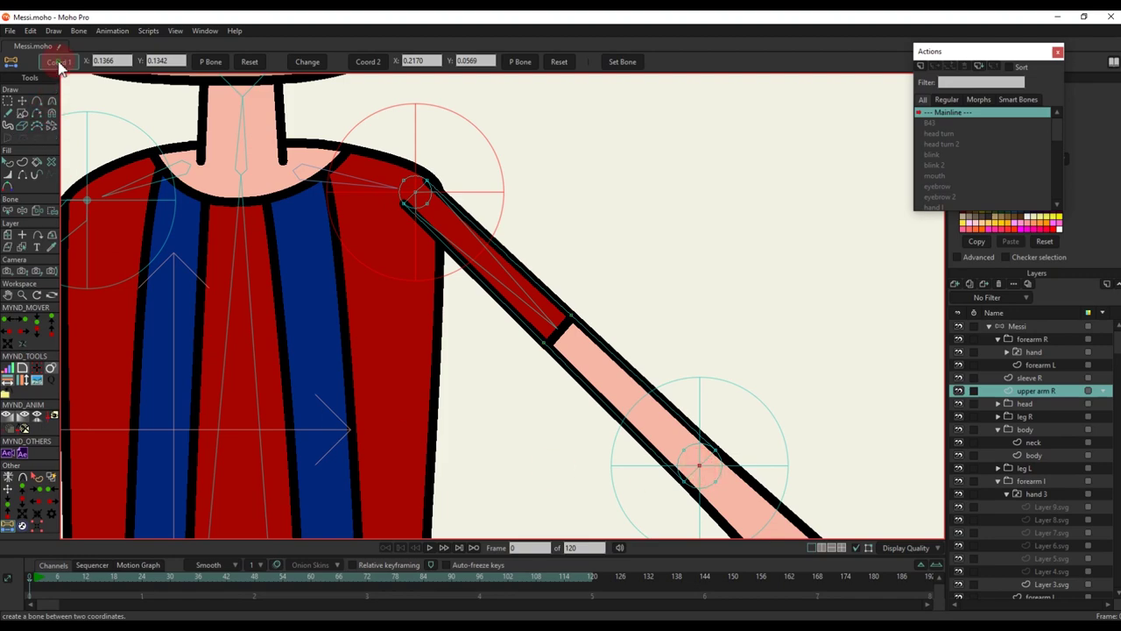
{"action": "left_click", "coordinate": [59, 64]}
{"action": "left_click", "coordinate": [1014, 326]}
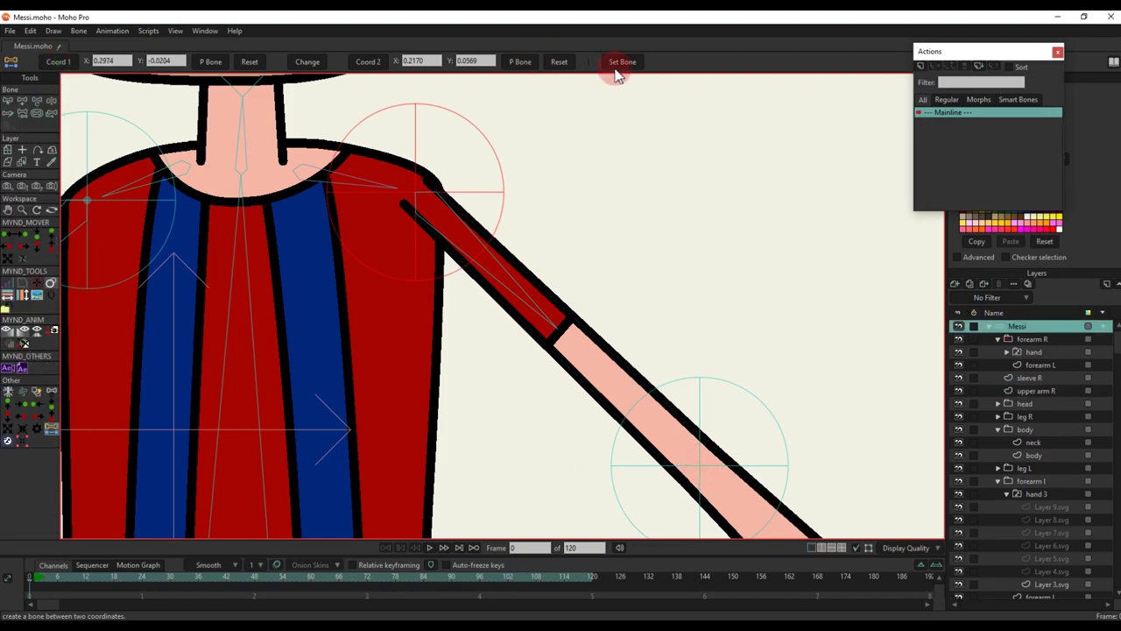
Set the second coordinate X to 0.3713, the midpoint of the two mid-forearm points on the forearm L layer
{"action": "scroll", "coordinate": [637, 339], "scroll_direction": "down", "scroll_amount": 3}
{"action": "left_click_drag", "start_coordinate": [704, 435], "coordinate": [608, 345]}
{"action": "scroll", "coordinate": [608, 345], "scroll_direction": "up", "scroll_amount": 2}
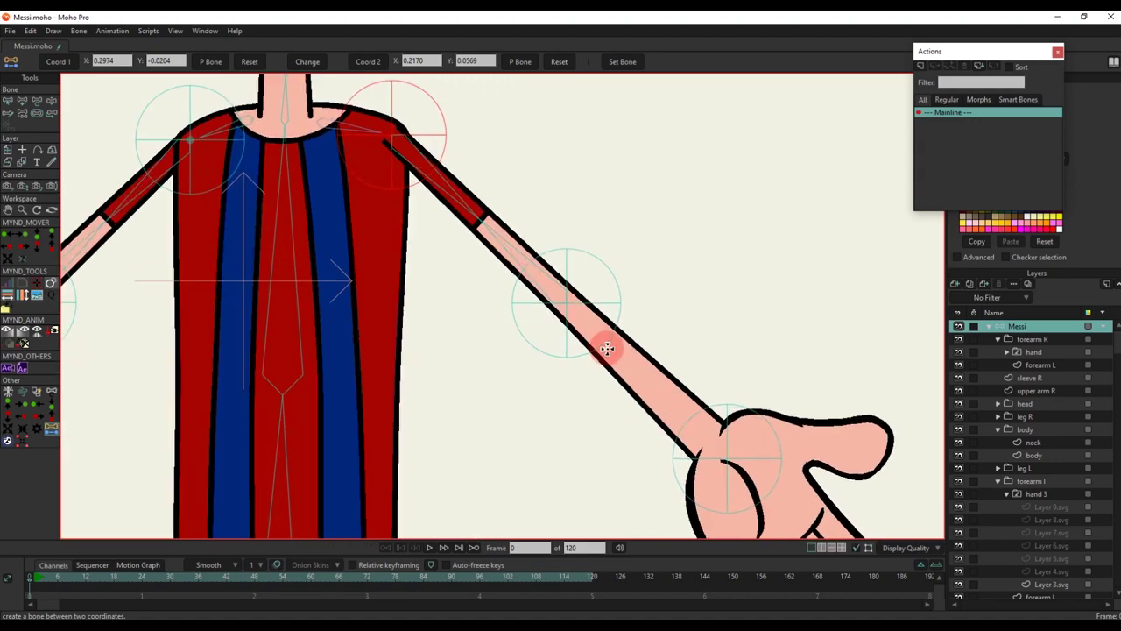
{"action": "right_click", "coordinate": [620, 358], "text": "alt"}
{"action": "scroll", "coordinate": [574, 308], "scroll_direction": "up", "scroll_amount": 1}
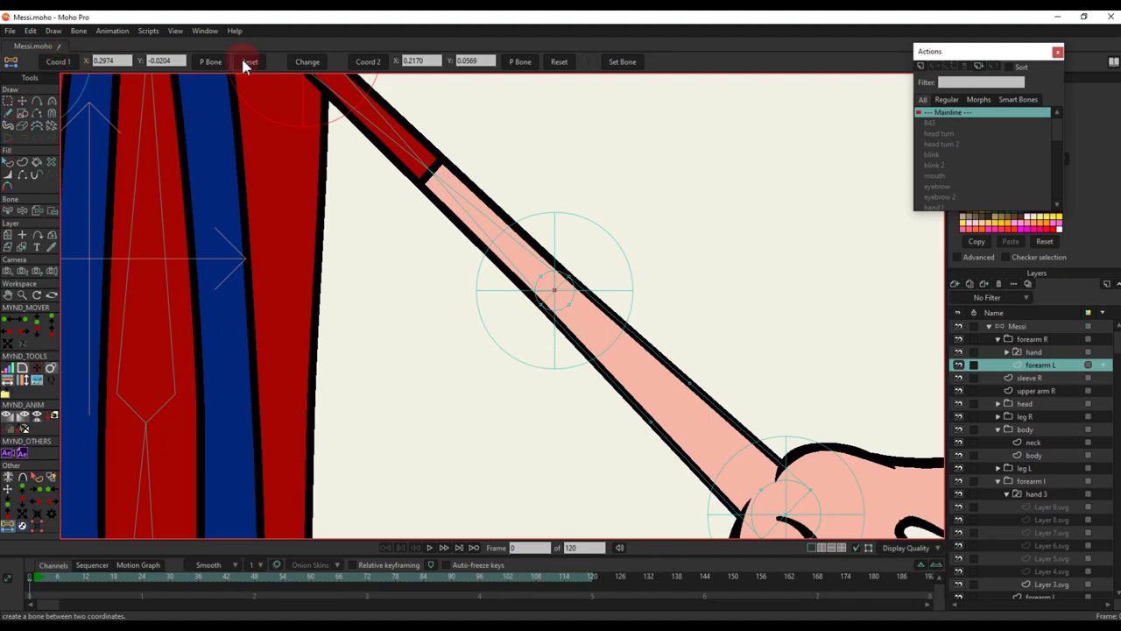
{"action": "left_click_drag", "start_coordinate": [623, 363], "coordinate": [692, 446]}
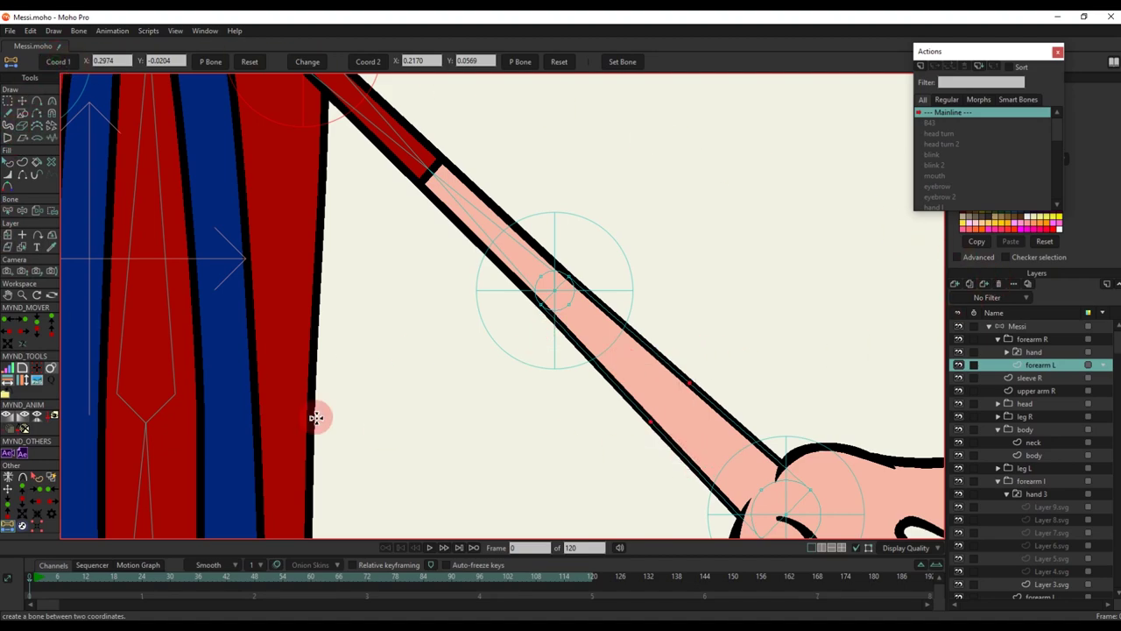
{"action": "left_click", "coordinate": [21, 101]}
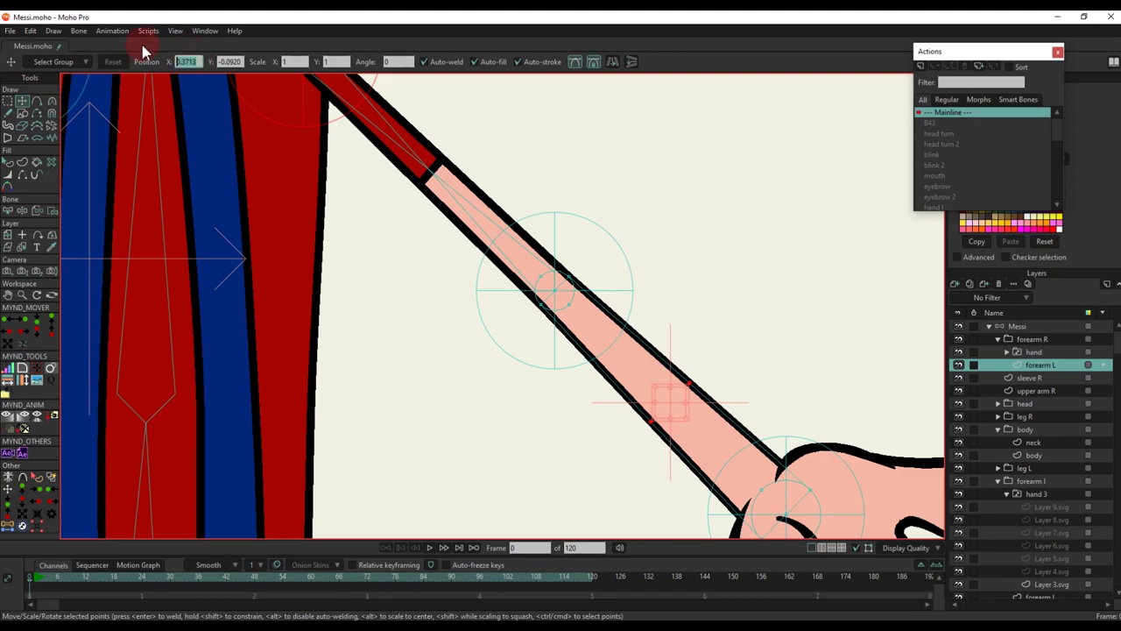
{"action": "key", "text": "ctrl+c"}
{"action": "left_click", "coordinate": [8, 526]}
{"action": "left_click", "coordinate": [431, 60]}
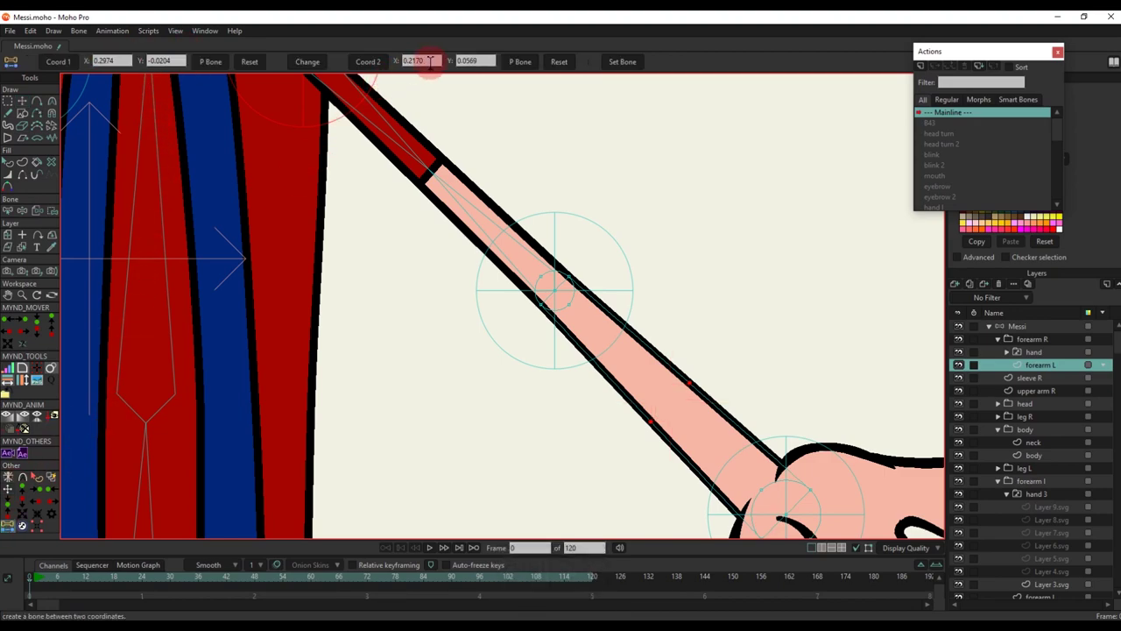
{"action": "key", "text": "ctrl+v"}
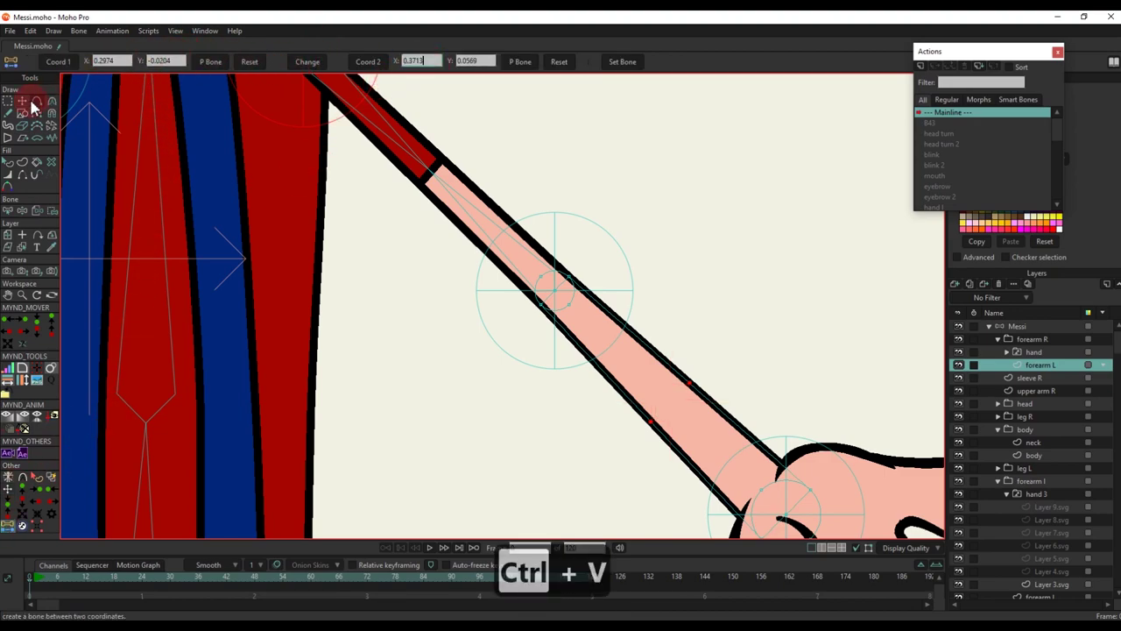
Set the second coordinate Y to -0.0920 and create the elbow-to-mid-forearm bone on the Messi layer
{"action": "left_click", "coordinate": [21, 101]}
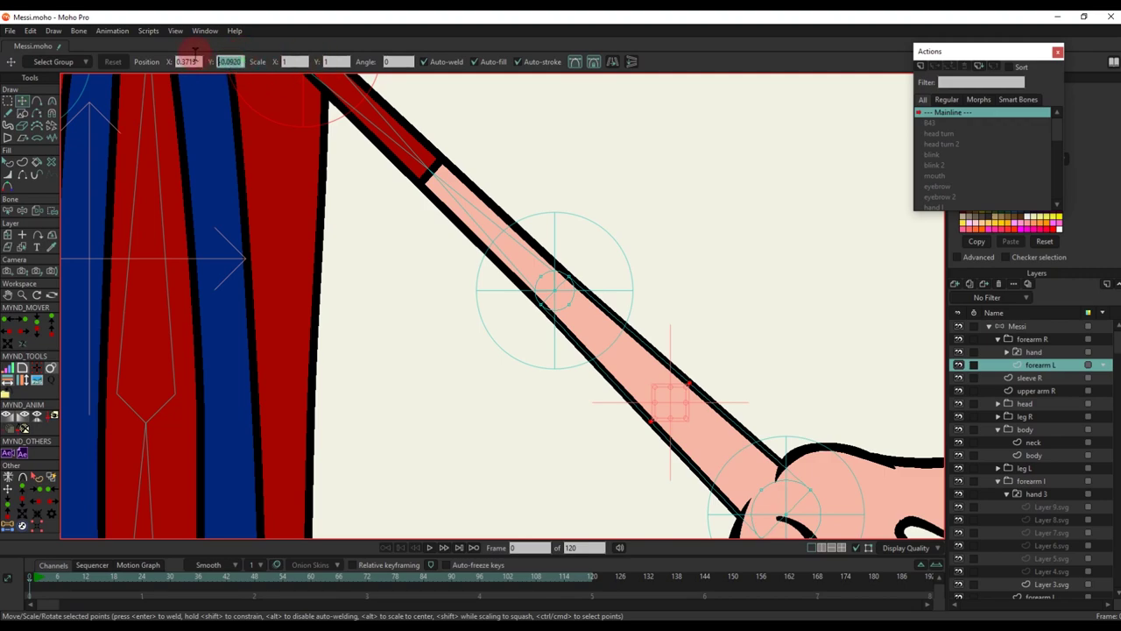
{"action": "key", "text": "ctrl+c"}
{"action": "left_click", "coordinate": [8, 526]}
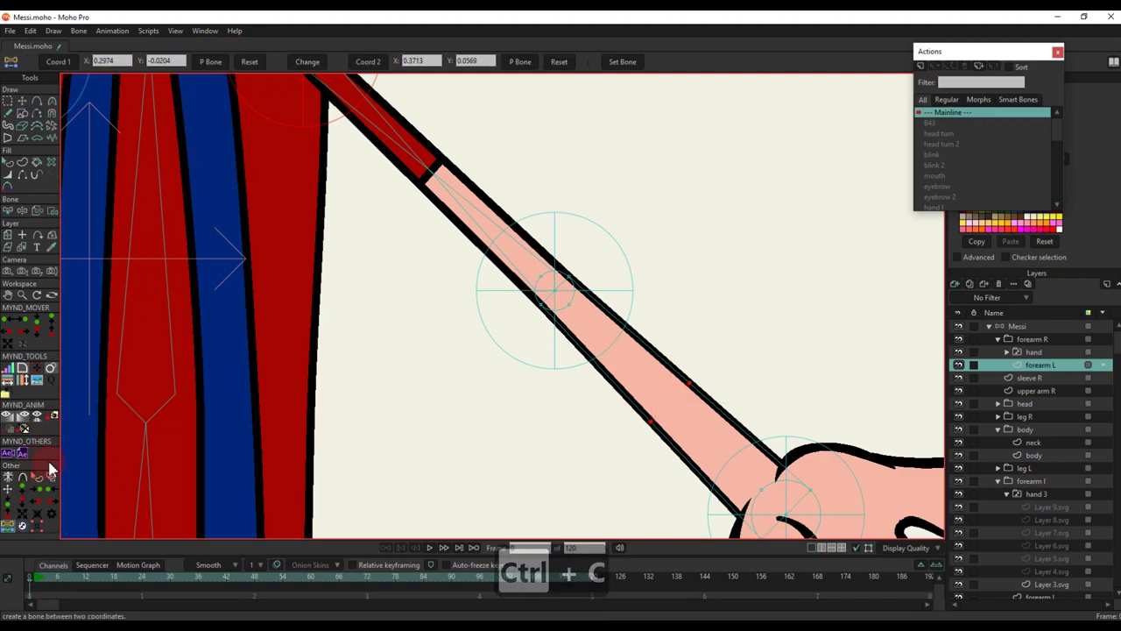
{"action": "left_click", "coordinate": [480, 77]}
{"action": "key", "text": "ctrl+v"}
{"action": "left_click", "coordinate": [1017, 329]}
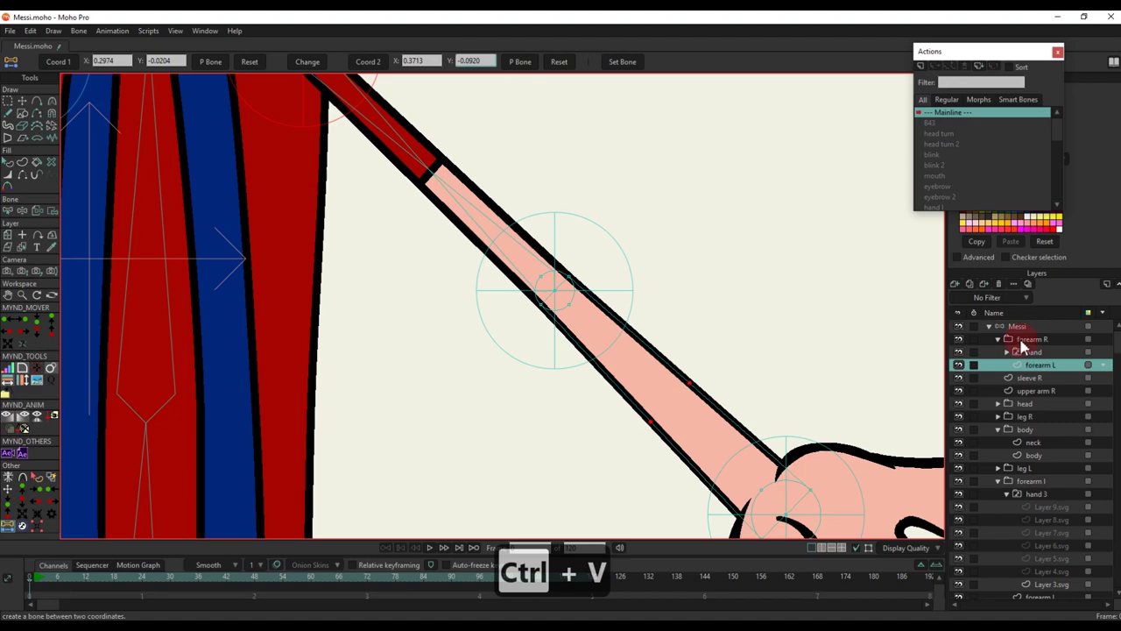
{"action": "left_click", "coordinate": [622, 61]}
{"action": "left_click", "coordinate": [616, 268]}
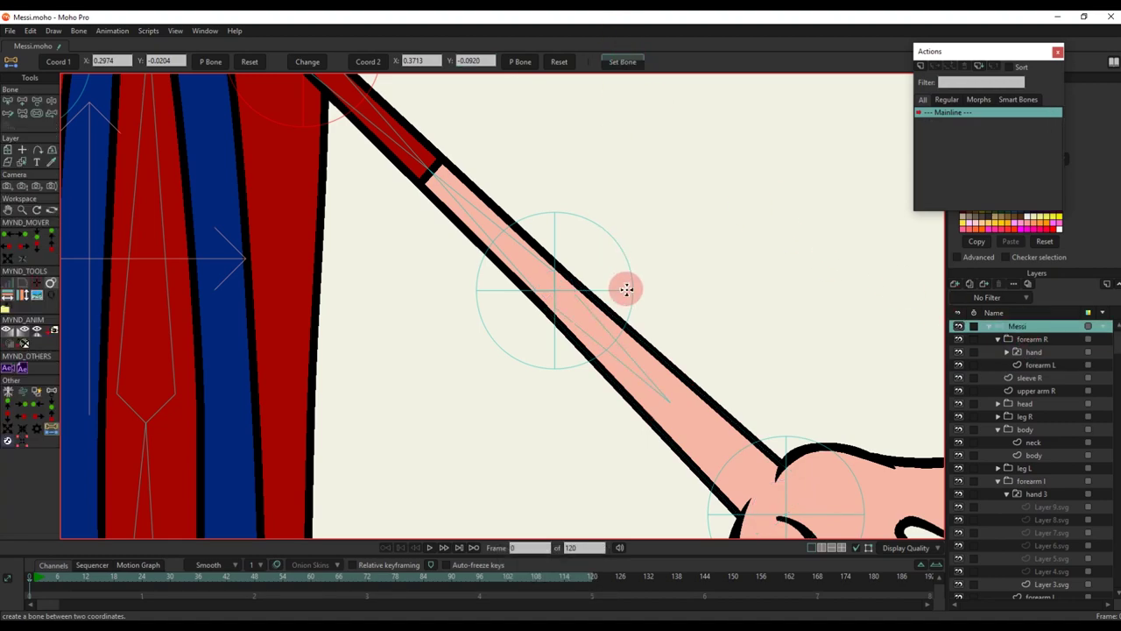
Set the first coordinate to the wrist centre point, X 0.4453, Y -0.1635, and create the wrist-to-mid-forearm bone on the Messi layer
{"action": "scroll", "coordinate": [627, 290], "scroll_direction": "down", "scroll_amount": 2}
{"action": "right_click", "coordinate": [691, 407], "text": "alt"}
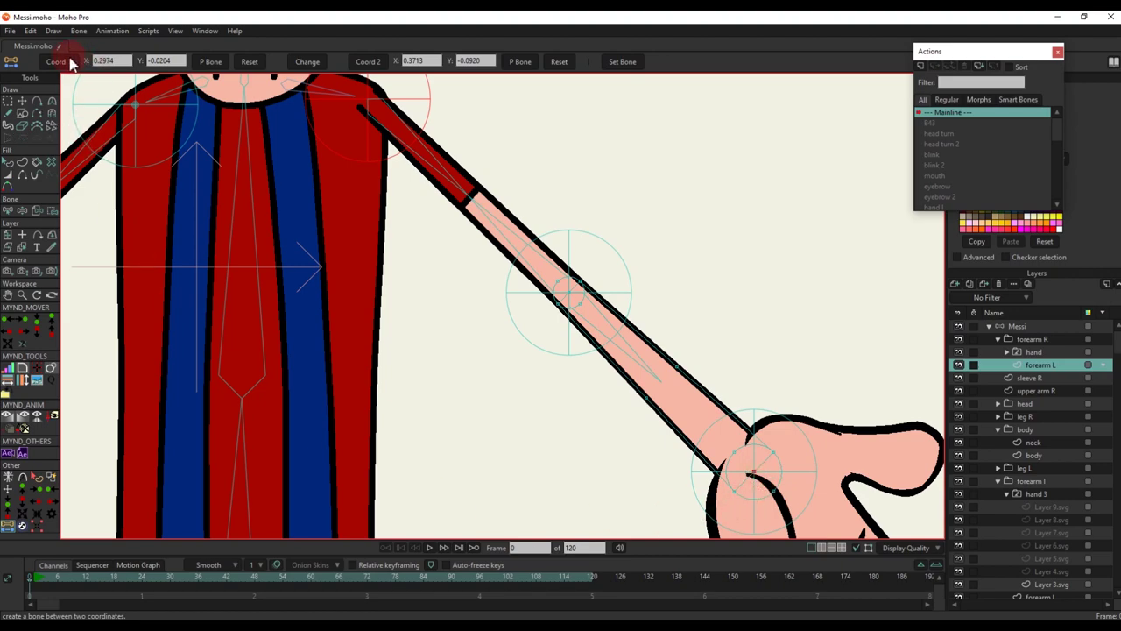
{"action": "left_click", "coordinate": [611, 106]}
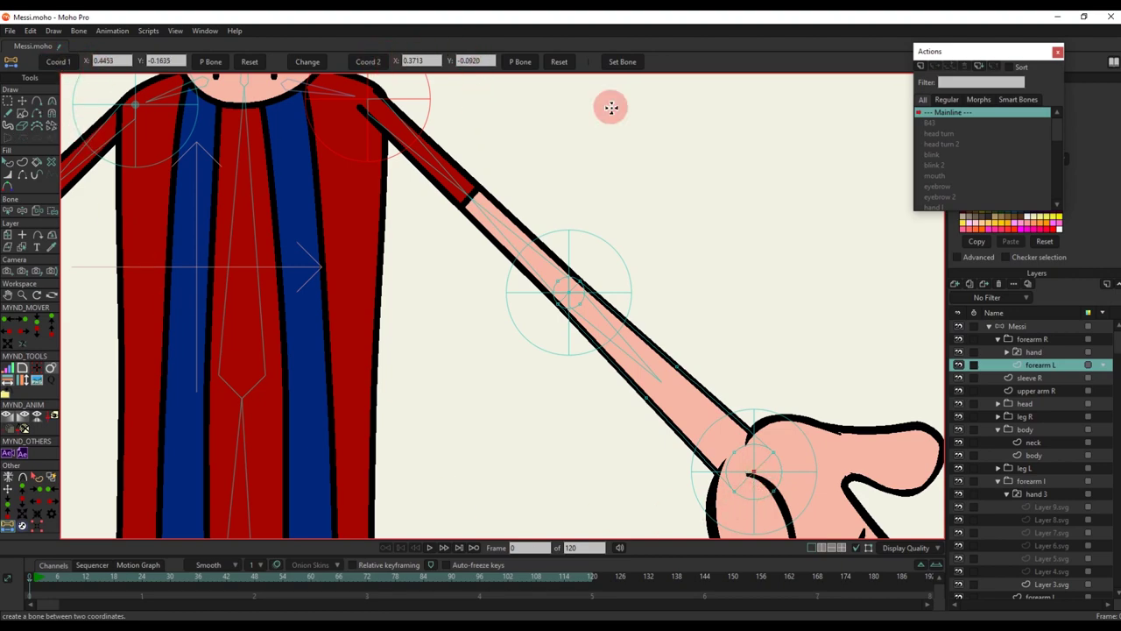
{"action": "left_click", "coordinate": [1012, 329]}
{"action": "left_click", "coordinate": [623, 62]}
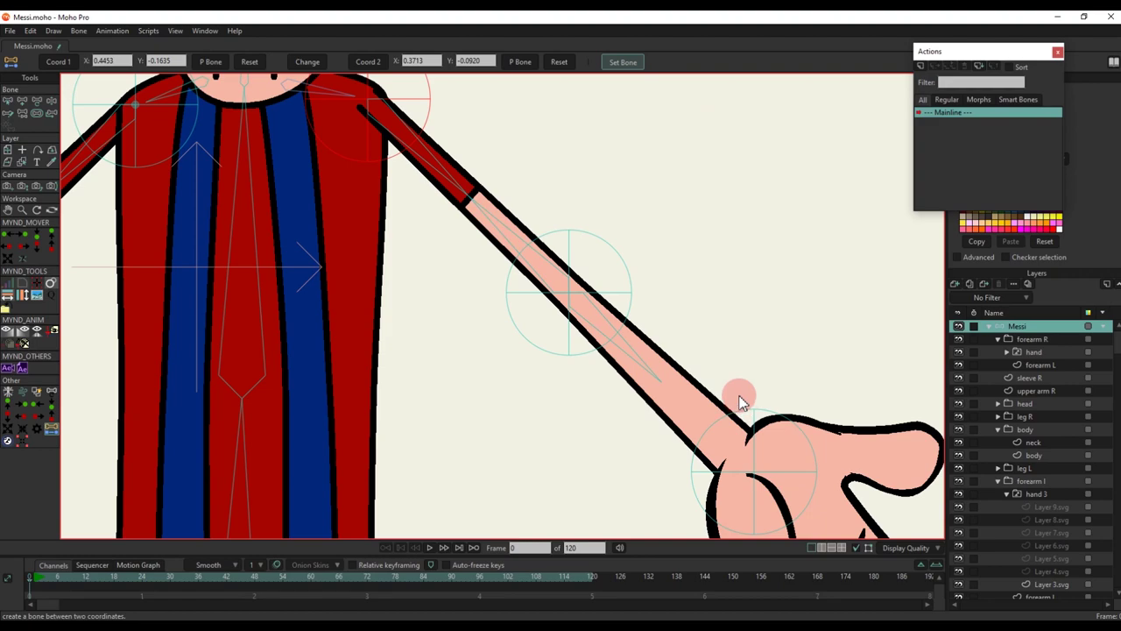
Parent the new half-forearm bone nearest the hand to the wrist pin
{"action": "scroll", "coordinate": [673, 359], "scroll_direction": "down", "scroll_amount": 2}
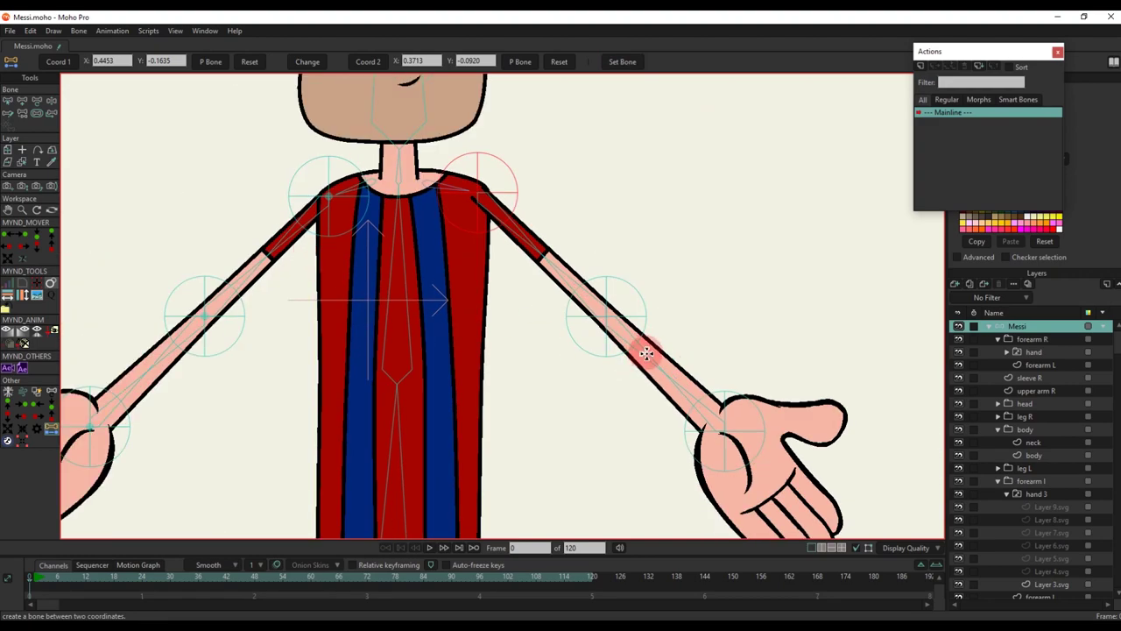
{"action": "scroll", "coordinate": [646, 352], "scroll_direction": "up", "scroll_amount": 3}
{"action": "key", "text": "b"}
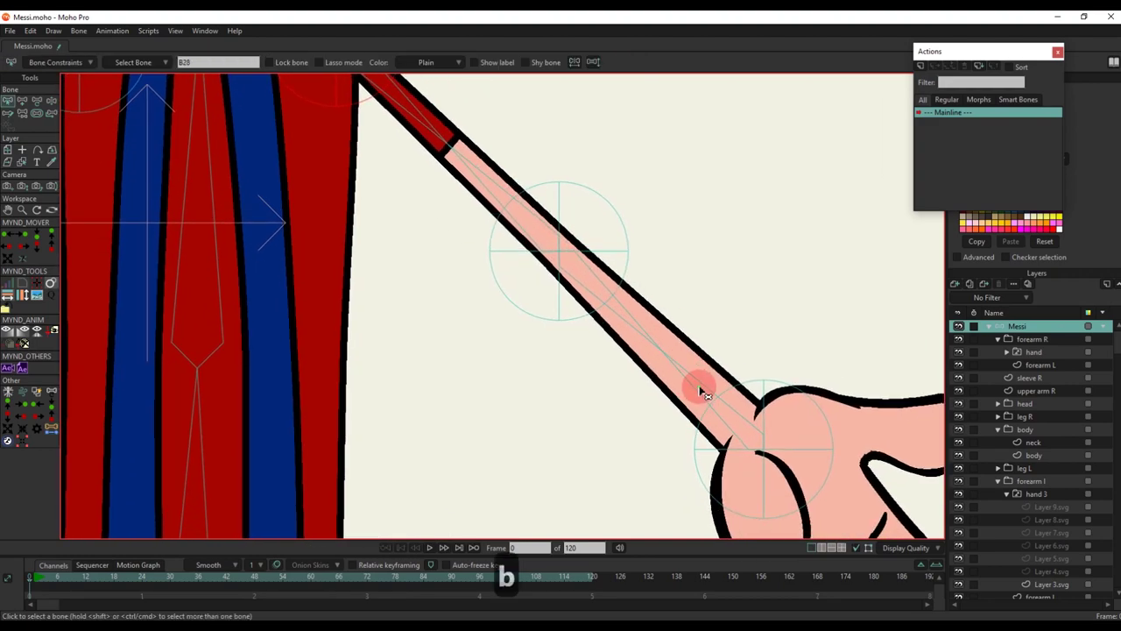
{"action": "key", "text": "p"}
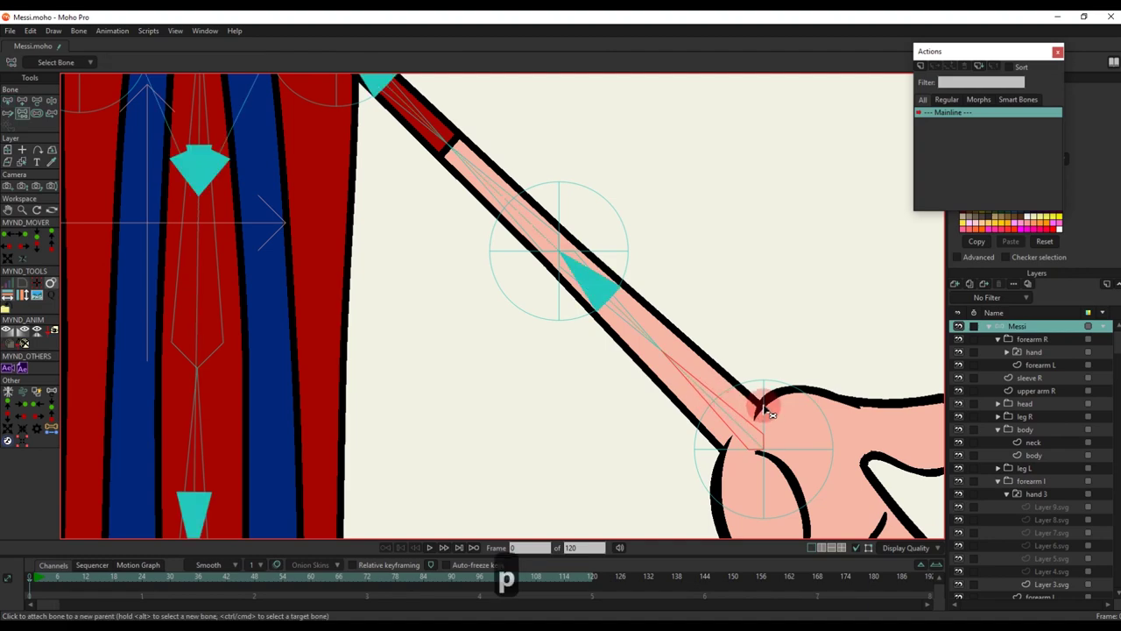
Parent the half-forearm bone B33, which starts at the elbow, to the elbow pin
{"action": "scroll", "coordinate": [626, 283], "scroll_direction": "up", "scroll_amount": 2}
{"action": "key", "text": "b"}
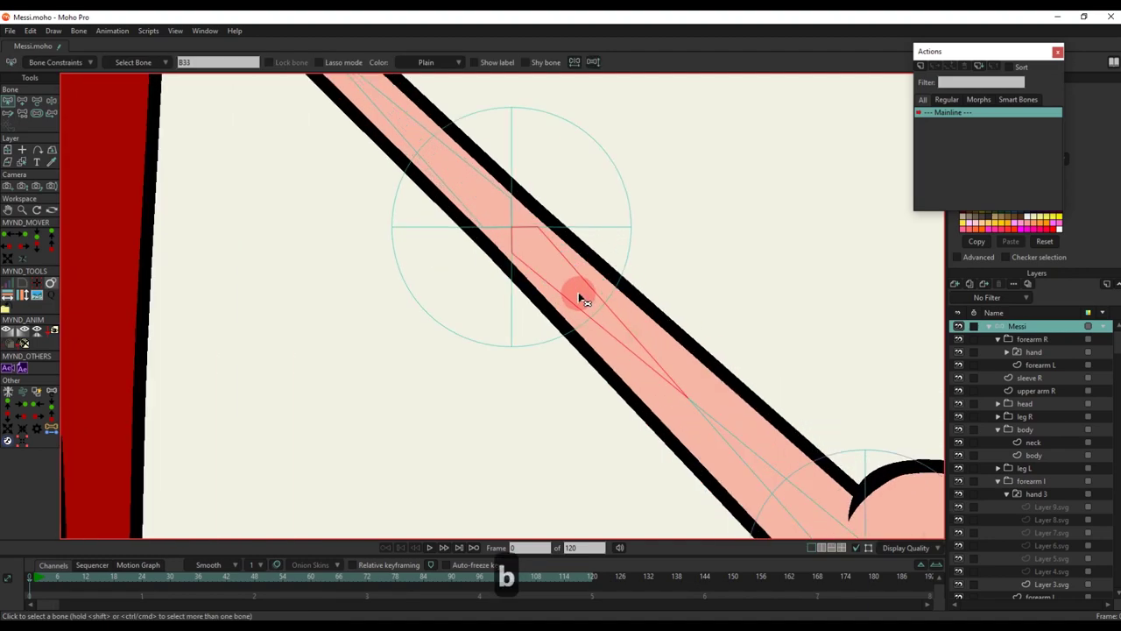
{"action": "key", "text": "p"}
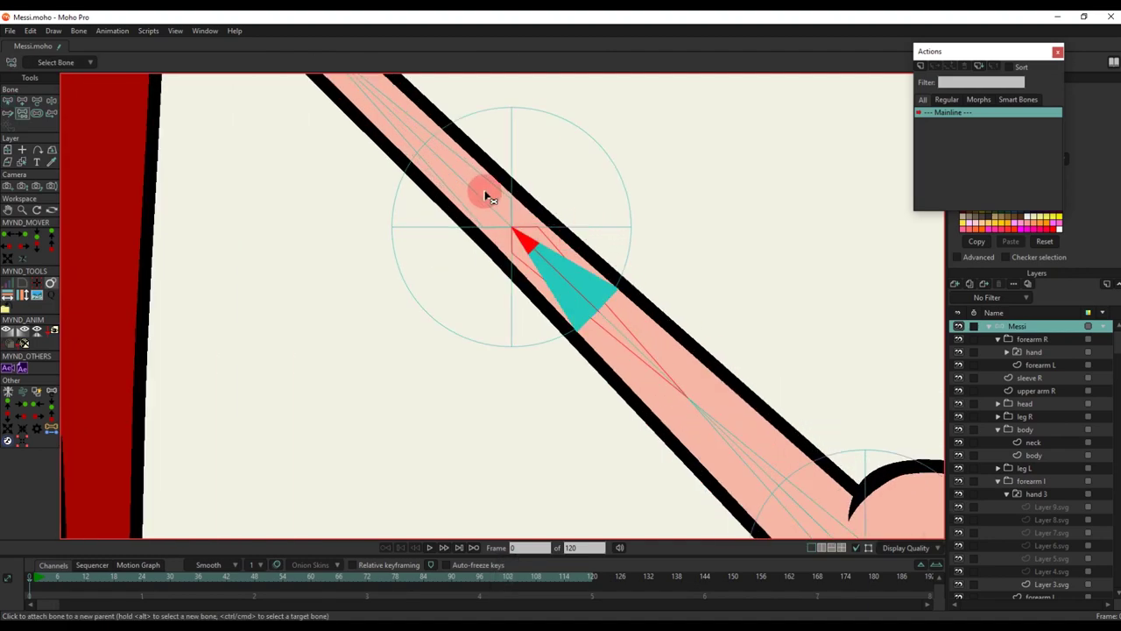
Parent the half upper-arm bone that ends at mid-arm above the elbow to the elbow pin
{"action": "scroll", "coordinate": [488, 196], "scroll_direction": "down", "scroll_amount": 2}
{"action": "scroll", "coordinate": [575, 324], "scroll_direction": "down", "scroll_amount": 2}
{"action": "key", "text": "n"}
{"action": "key", "text": "b"}
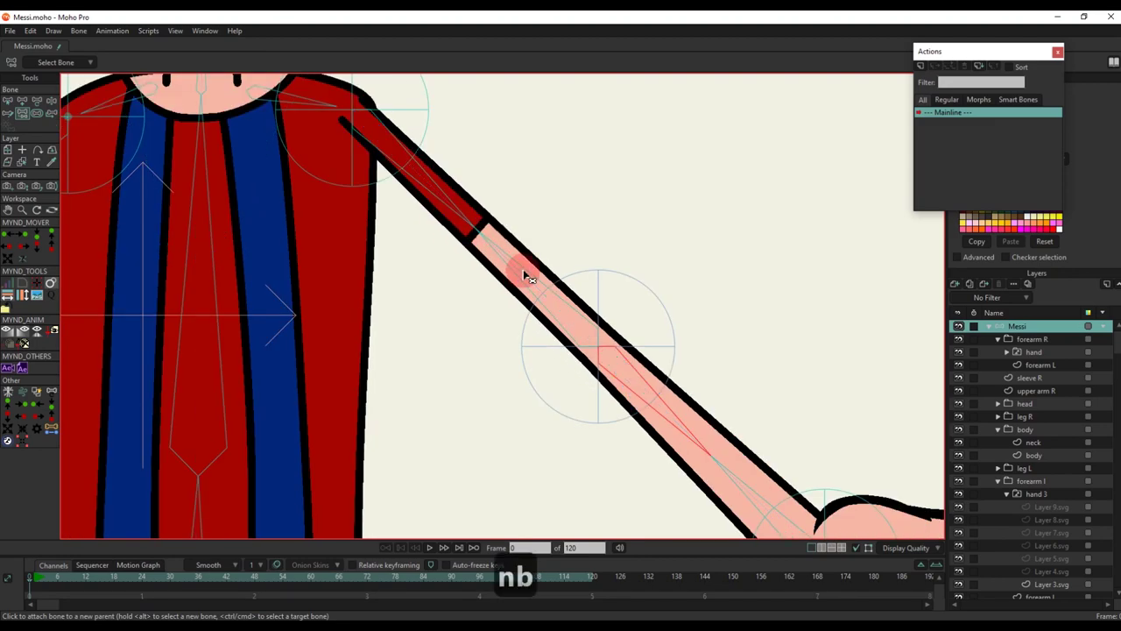
{"action": "key", "text": "p"}
{"action": "left_click", "coordinate": [577, 277]}
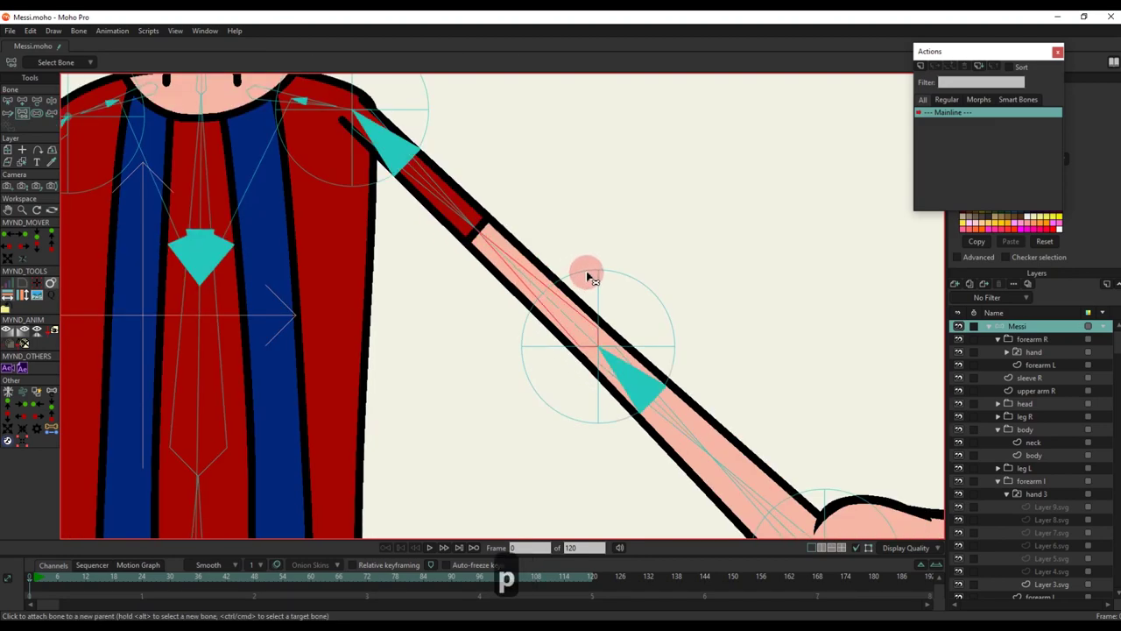
Parent the half upper-arm bone B31, which starts at the shoulder, to the shoulder pin
{"action": "scroll", "coordinate": [477, 226], "scroll_direction": "down", "scroll_amount": 2}
{"action": "key", "text": "b"}
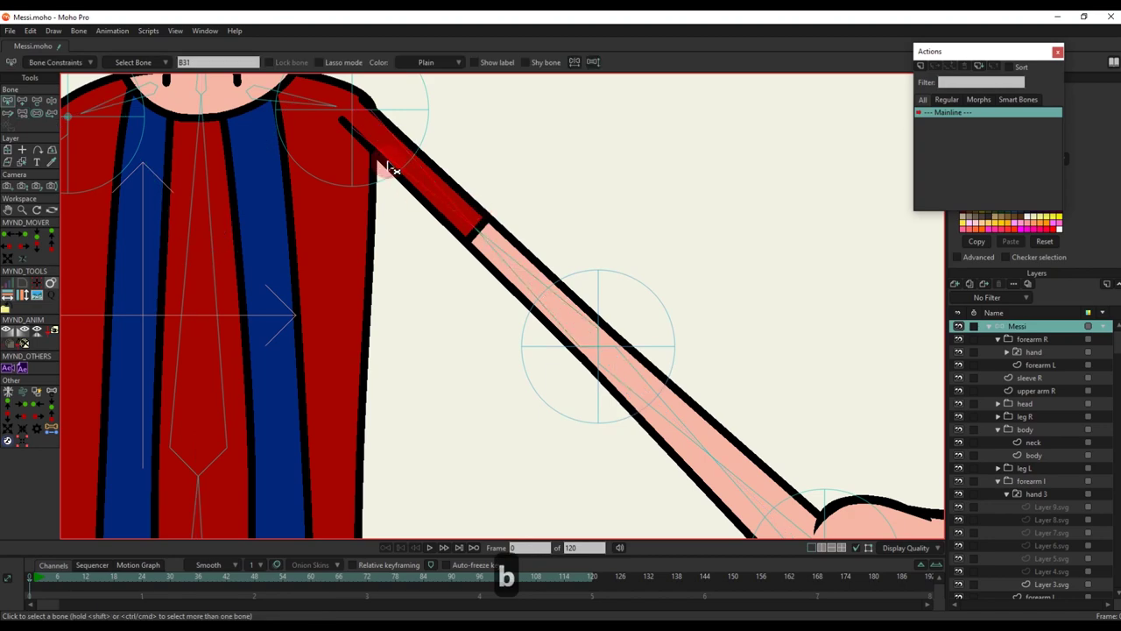
{"action": "scroll", "coordinate": [439, 211], "scroll_direction": "up", "scroll_amount": 3}
{"action": "key", "text": "p"}
{"action": "scroll", "coordinate": [486, 209], "scroll_direction": "up", "scroll_amount": 1}
{"action": "left_click", "coordinate": [497, 178], "text": "alt"}
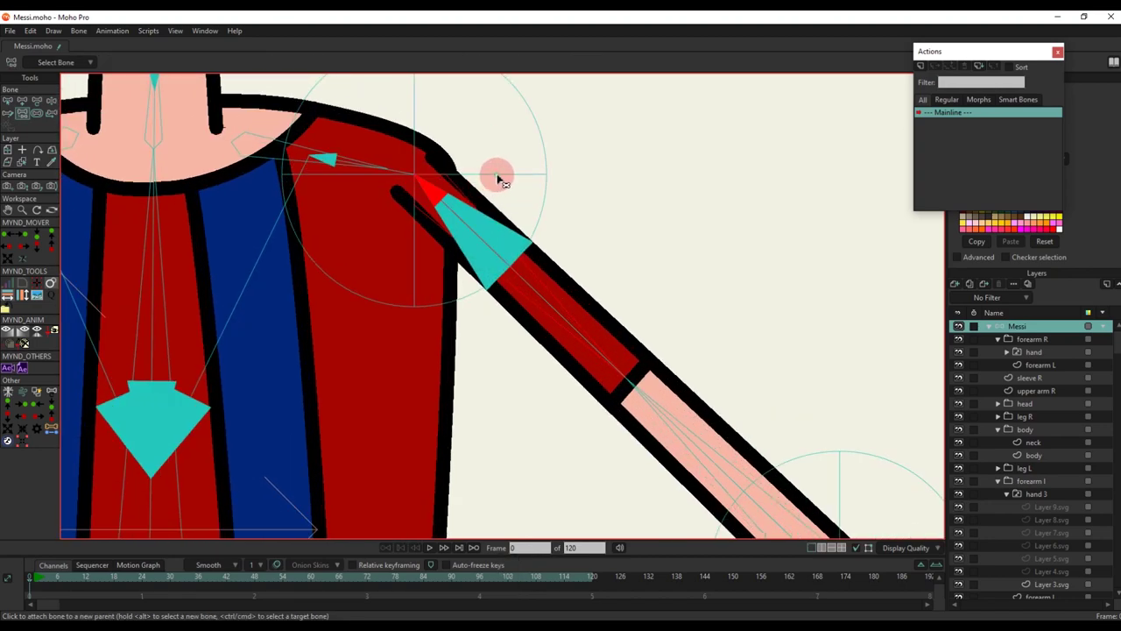
Select the character's body and arm bones together and set their bone strength to 0
{"action": "scroll", "coordinate": [501, 192], "scroll_direction": "down", "scroll_amount": 3}
{"action": "scroll", "coordinate": [482, 287], "scroll_direction": "up", "scroll_amount": 2}
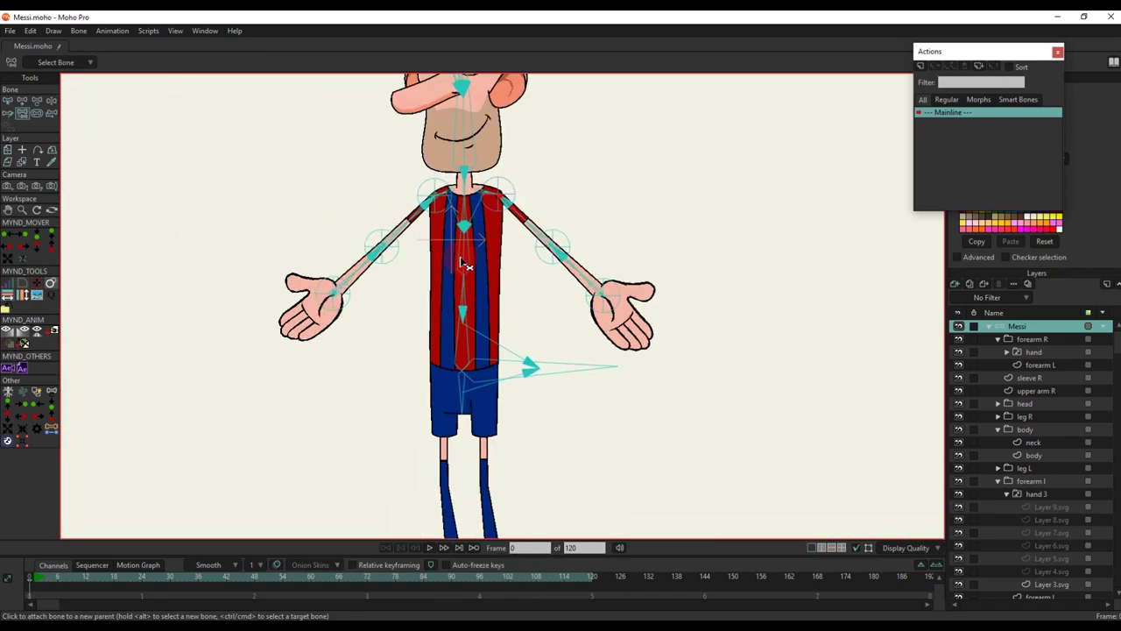
{"action": "key", "text": "b"}
{"action": "scroll", "coordinate": [510, 286], "scroll_direction": "down", "scroll_amount": 2}
{"action": "key", "text": "b"}
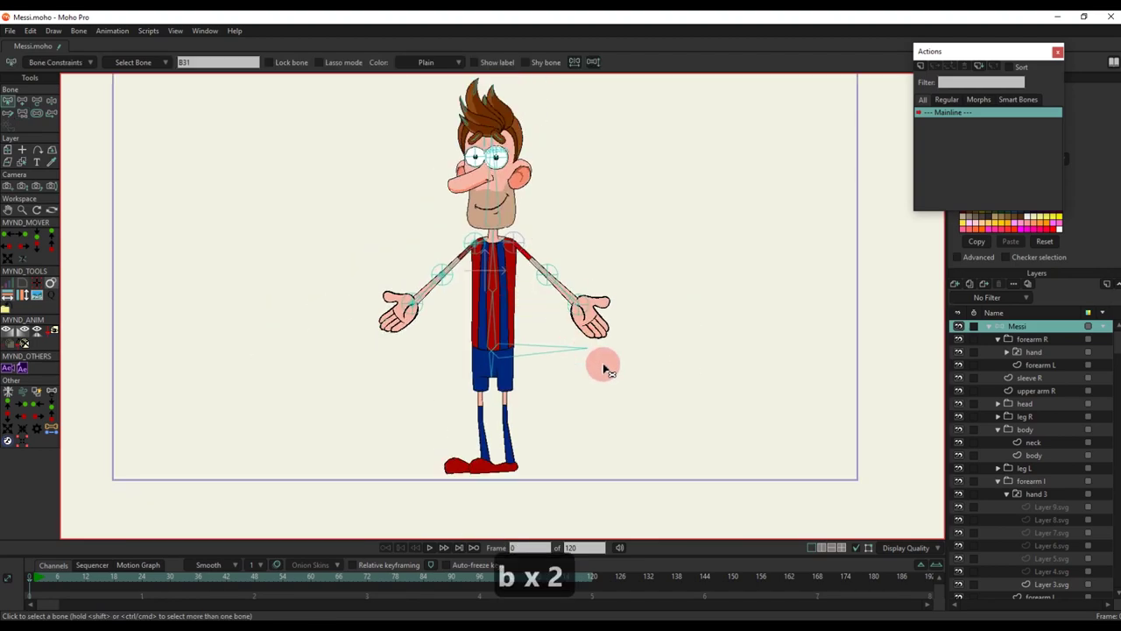
{"action": "left_click_drag", "start_coordinate": [661, 443], "coordinate": [346, 177]}
{"action": "key", "text": "s"}
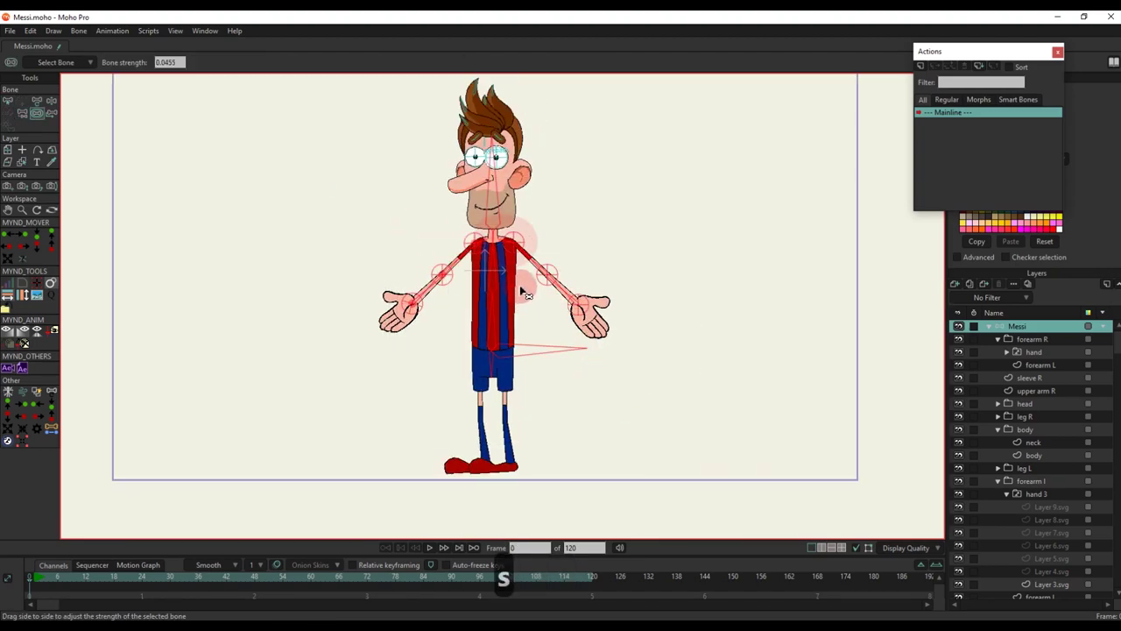
{"action": "scroll", "coordinate": [515, 261], "scroll_direction": "up", "scroll_amount": 3}
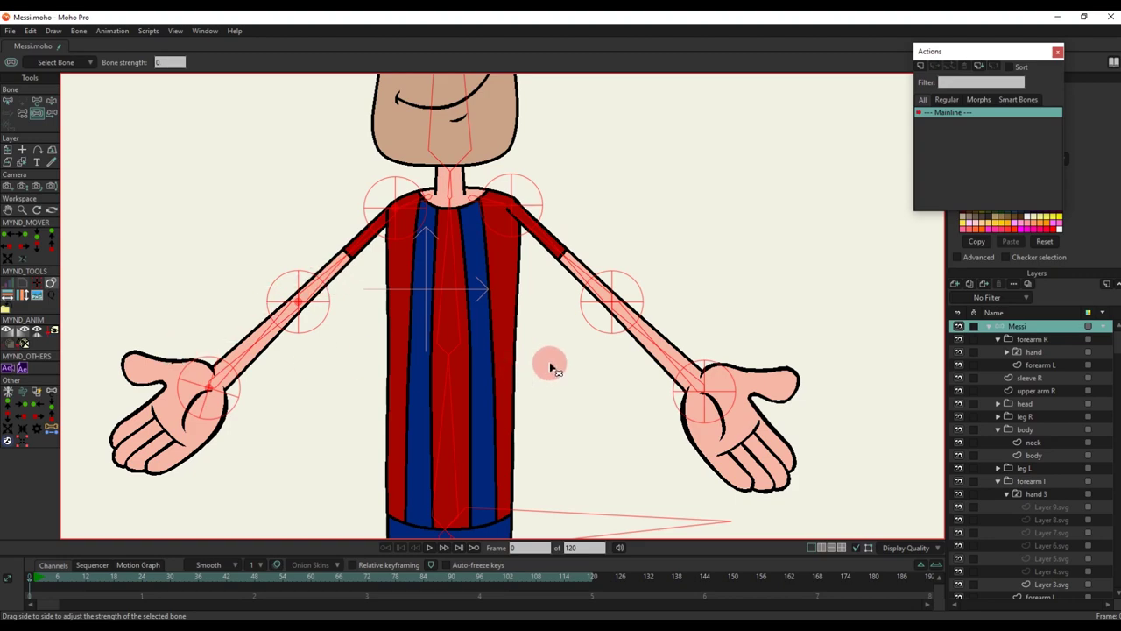
Add a hand bone from the wrist pin B22 to the middle of the fingers
{"action": "key", "text": "b"}
{"action": "left_click", "coordinate": [582, 357]}
{"action": "scroll", "coordinate": [576, 342], "scroll_direction": "down", "scroll_amount": 3}
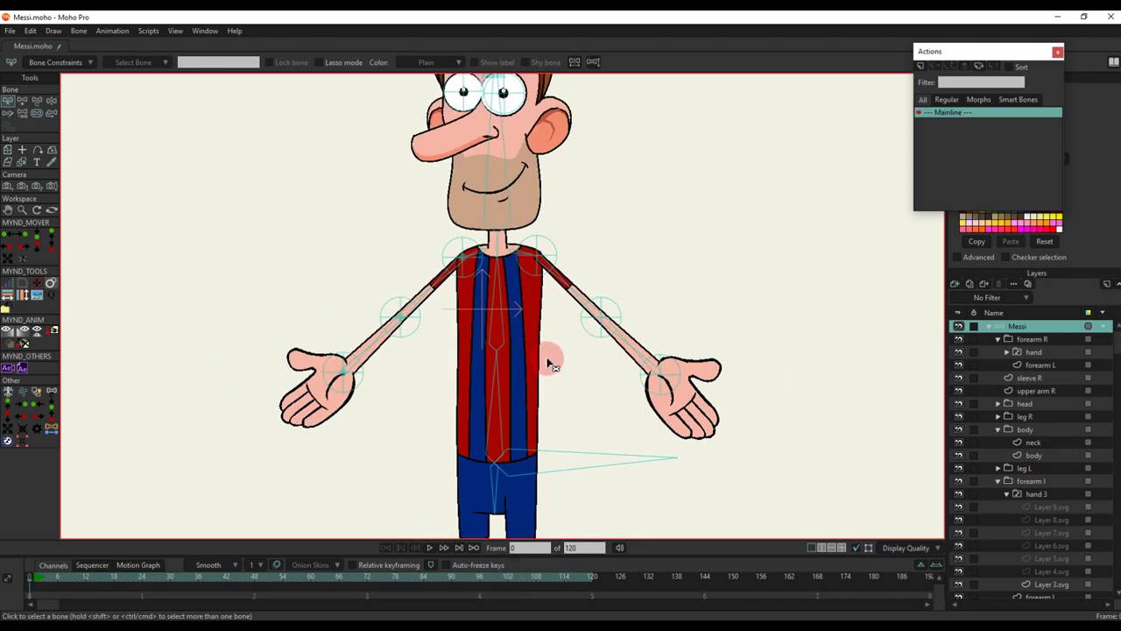
{"action": "left_click_drag", "start_coordinate": [587, 406], "coordinate": [594, 355]}
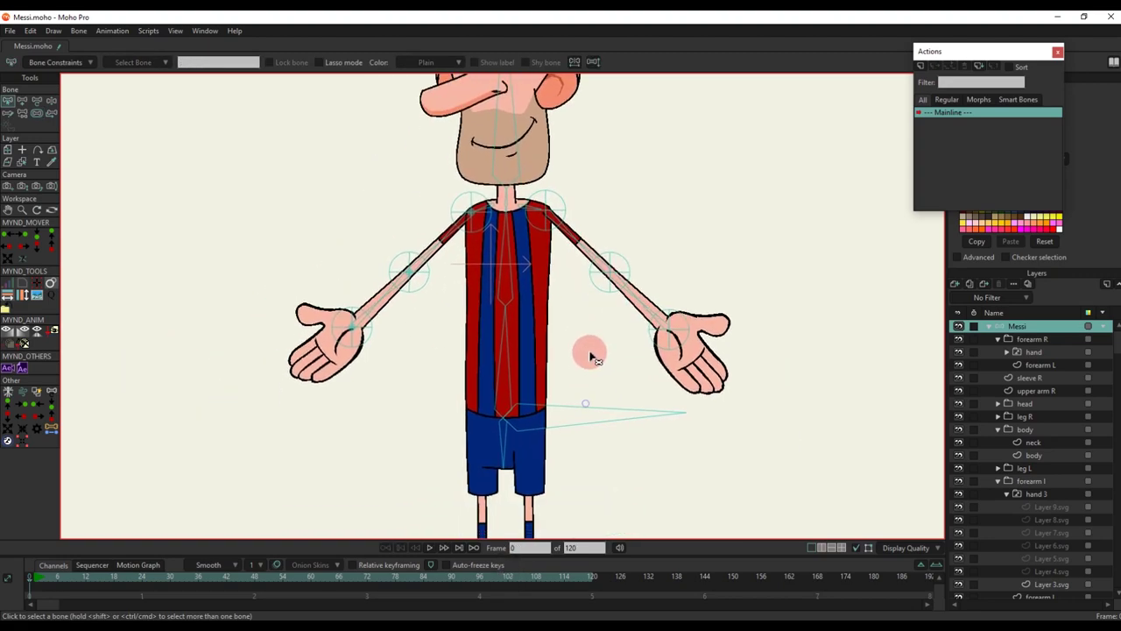
{"action": "scroll", "coordinate": [353, 316], "scroll_direction": "up", "scroll_amount": 4}
{"action": "key", "text": "b"}
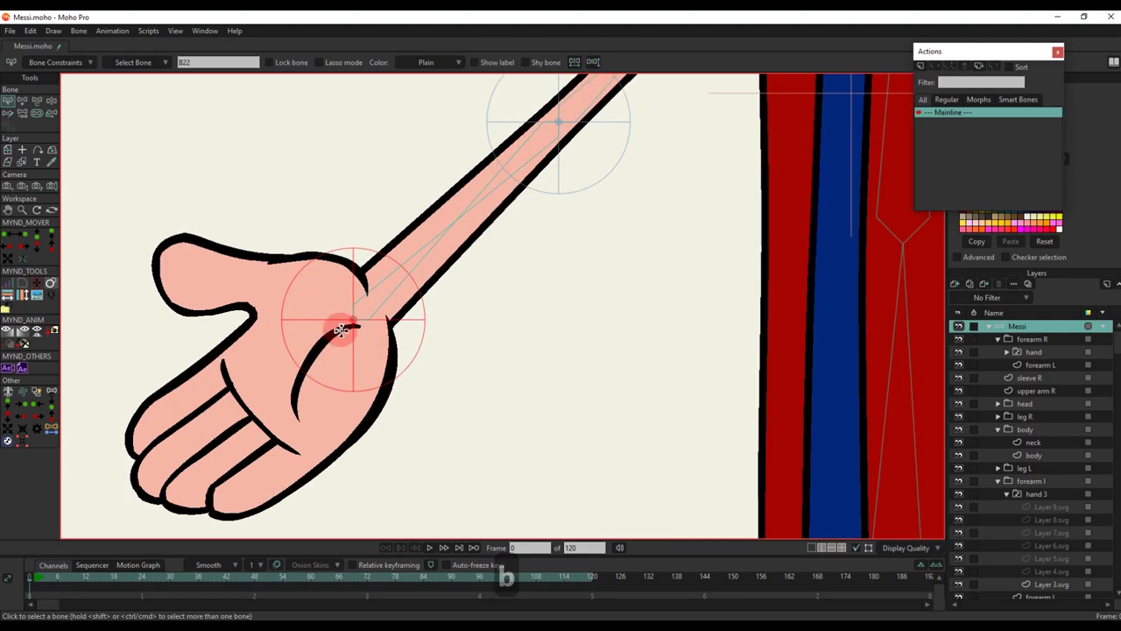
{"action": "key", "text": "a"}
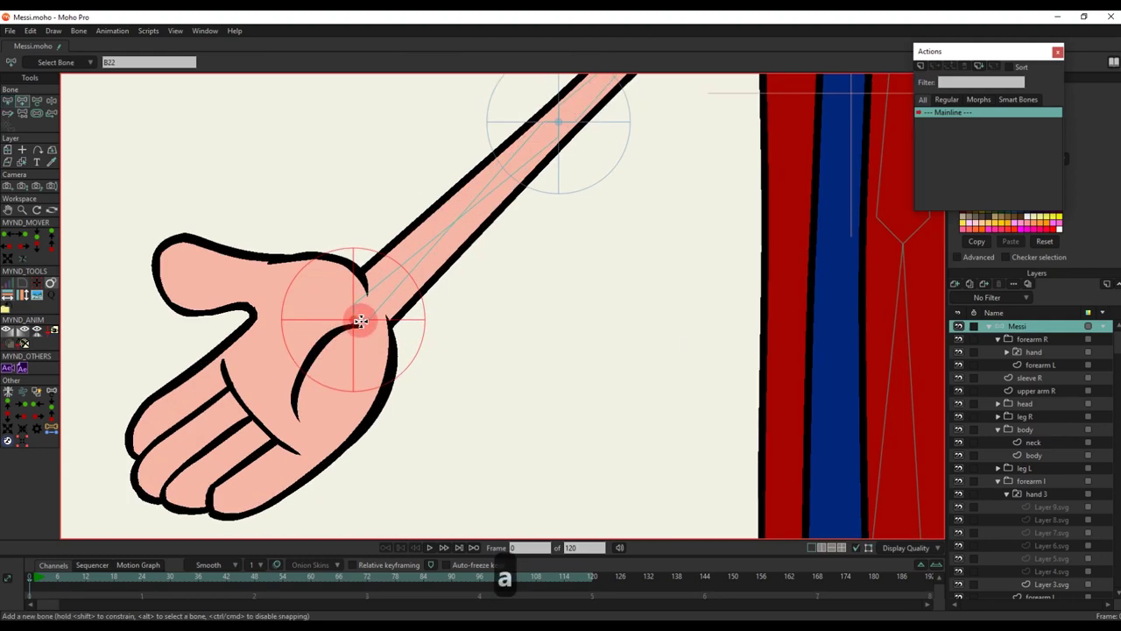
{"action": "left_click_drag", "start_coordinate": [353, 321], "coordinate": [191, 443]}
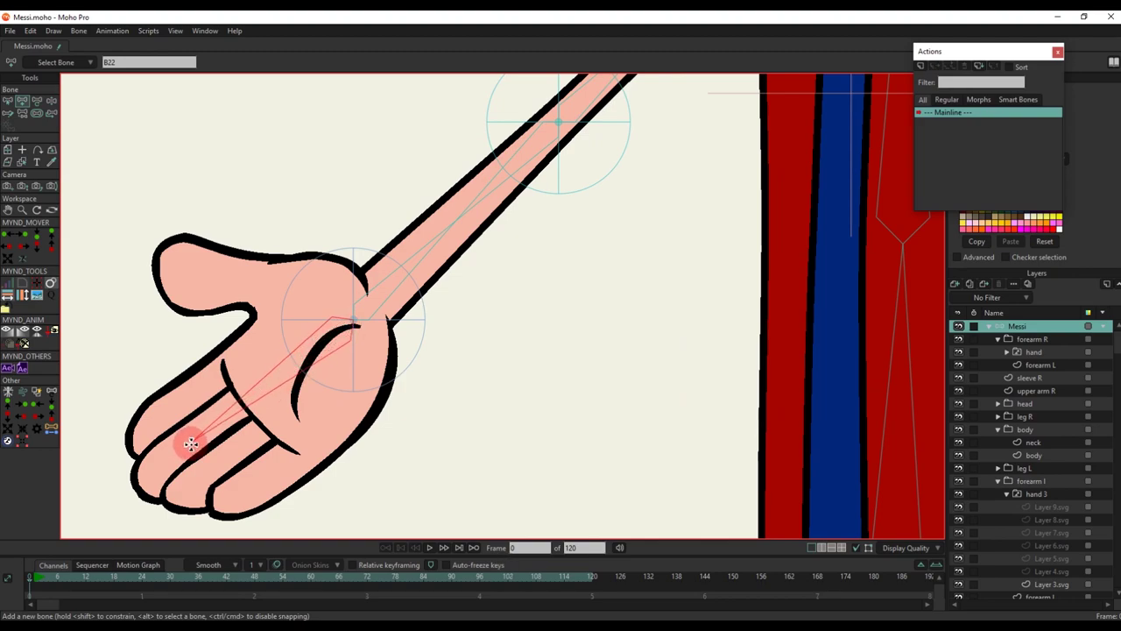
Add a matching bone in the opposite hand, from its wrist pin toward the fingers
{"action": "scroll", "coordinate": [272, 385], "scroll_direction": "down", "scroll_amount": 5}
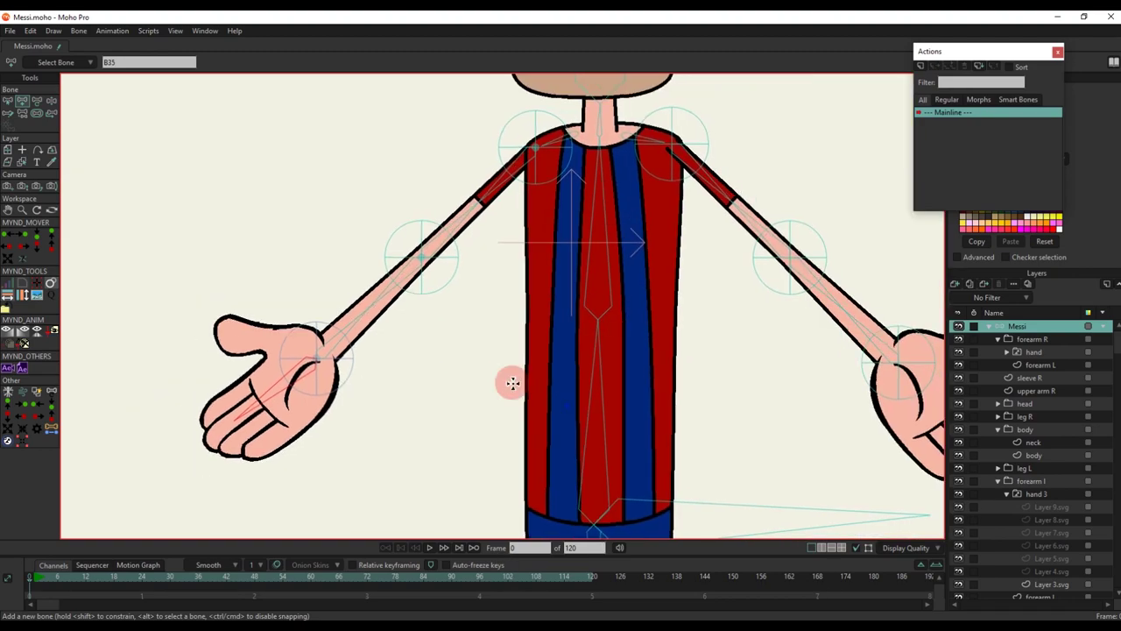
{"action": "key", "text": "b"}
{"action": "left_click_drag", "start_coordinate": [829, 368], "coordinate": [731, 402]}
{"action": "scroll", "coordinate": [620, 307], "scroll_direction": "up", "scroll_amount": 3}
{"action": "key", "text": "a"}
Set the bone strength of both new hand bones to 0
{"action": "key", "text": "s"}
{"action": "scroll", "coordinate": [648, 399], "scroll_direction": "down", "scroll_amount": 3}
{"action": "left_click_drag", "start_coordinate": [296, 402], "coordinate": [534, 328]}
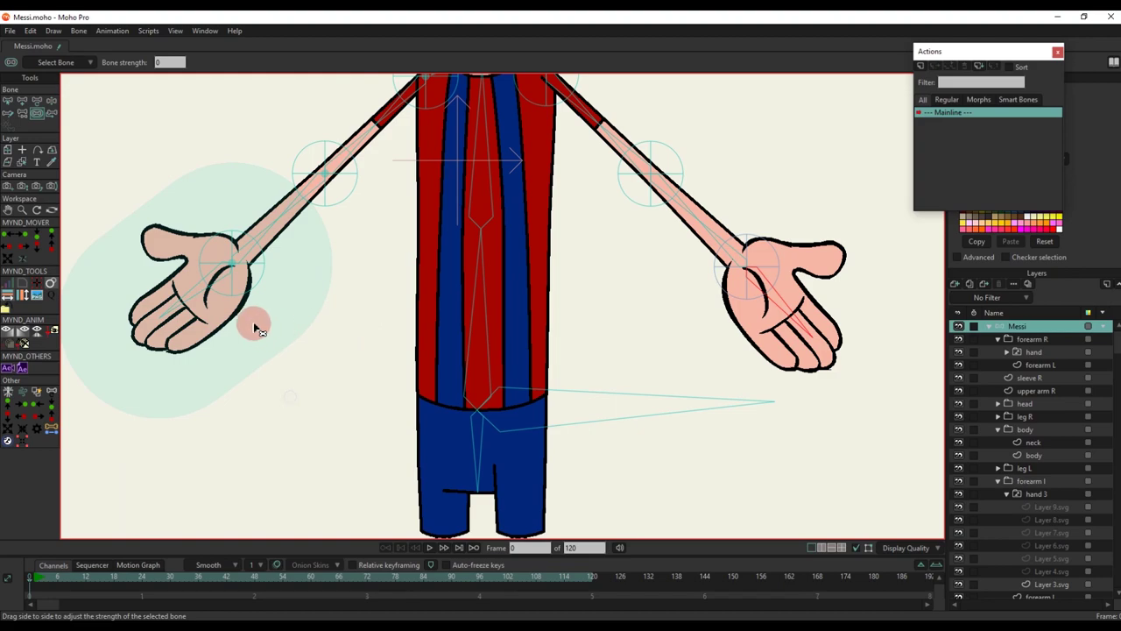
{"action": "left_click_drag", "start_coordinate": [170, 318], "coordinate": [40, 206]}
{"action": "scroll", "coordinate": [671, 250], "scroll_direction": "up", "scroll_amount": 2}
{"action": "scroll", "coordinate": [672, 251], "scroll_direction": "down", "scroll_amount": 3}
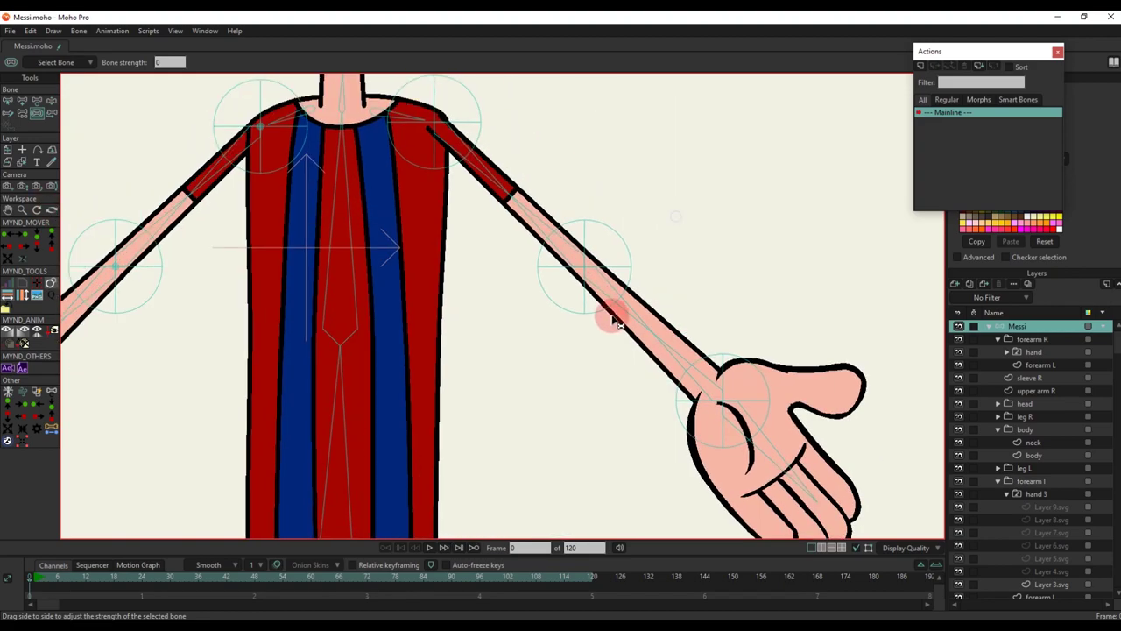
Set the shoulder pin B28 as the target of the half upper-arm bone B32
{"action": "key", "text": "b"}
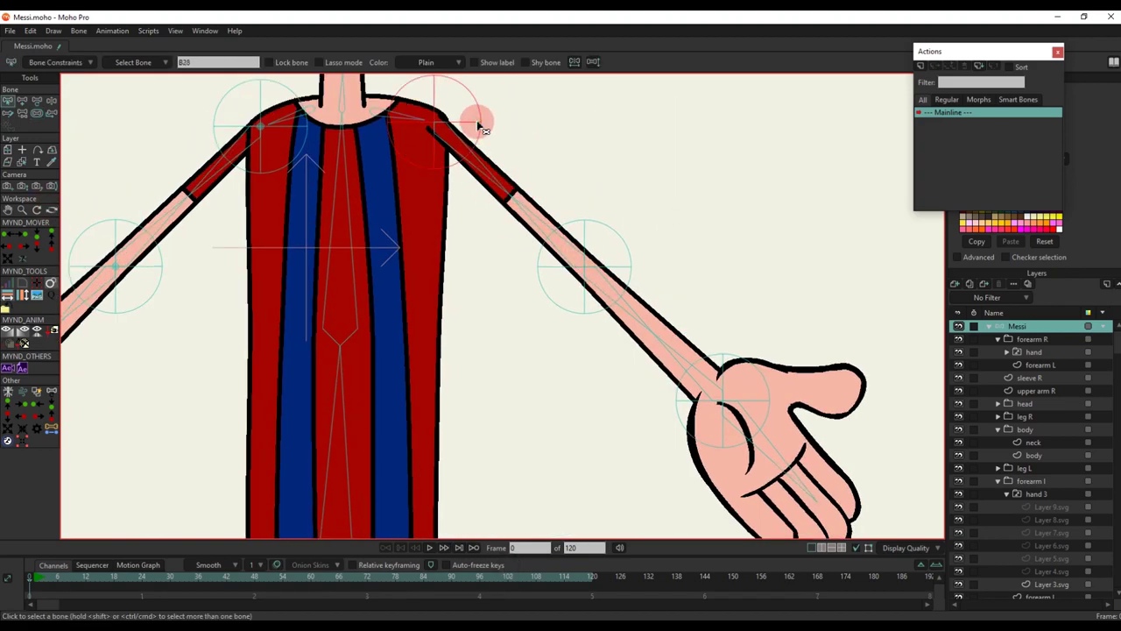
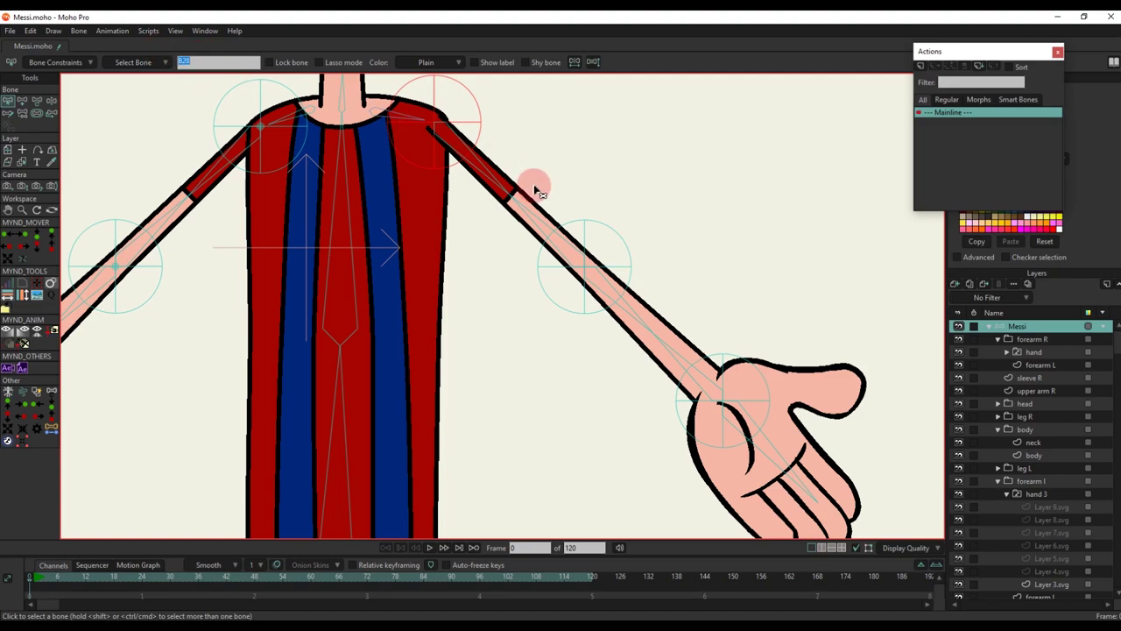
{"action": "left_click", "coordinate": [539, 221]}
{"action": "left_click", "coordinate": [46, 65]}
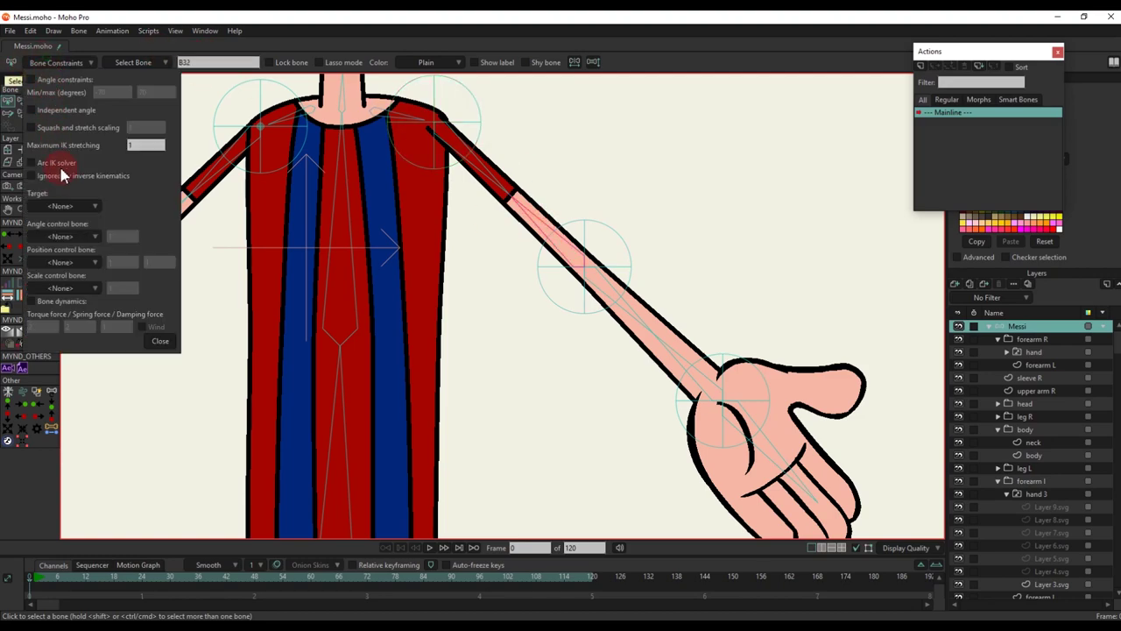
{"action": "left_click", "coordinate": [77, 207]}
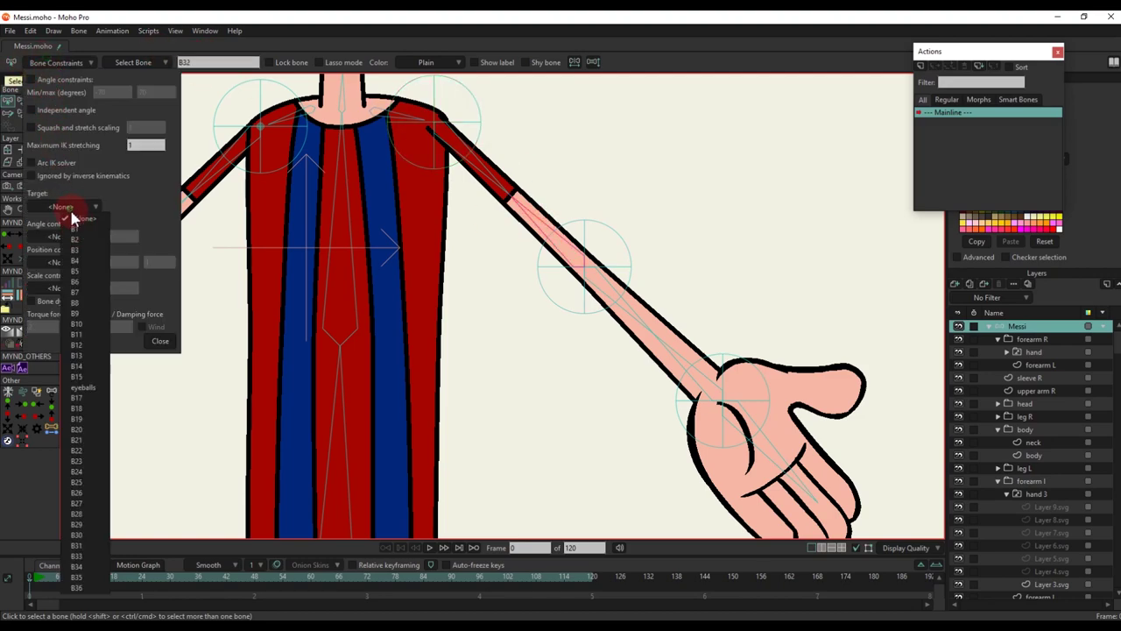
{"action": "left_click", "coordinate": [77, 514]}
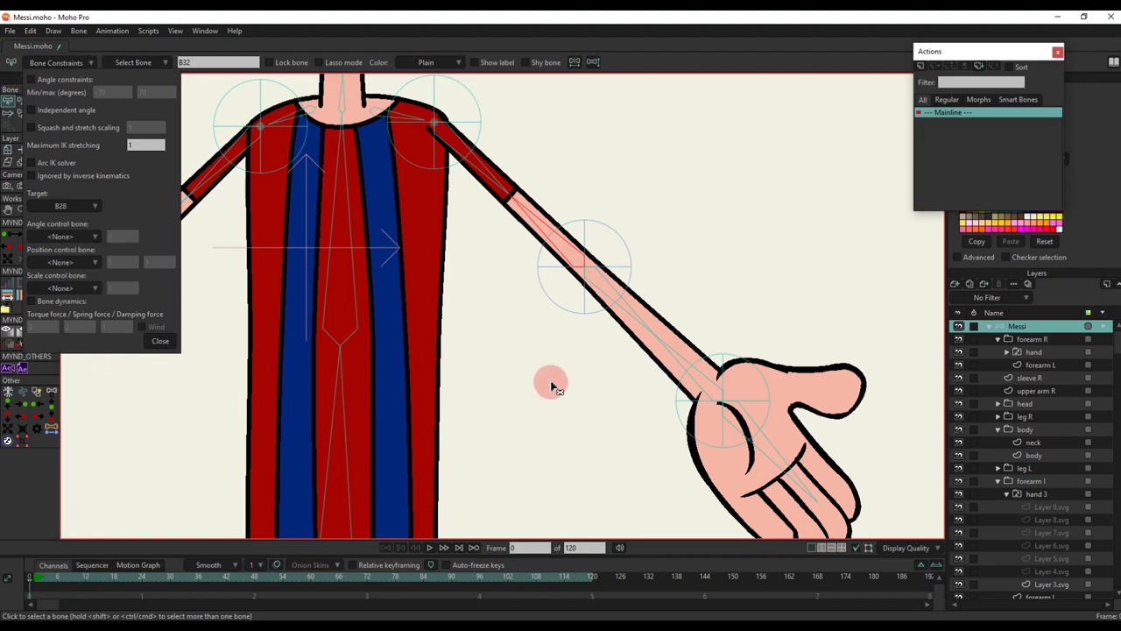
Set the elbow pin B29 as the target of the half upper-arm bone B31
{"action": "left_click", "coordinate": [596, 221]}
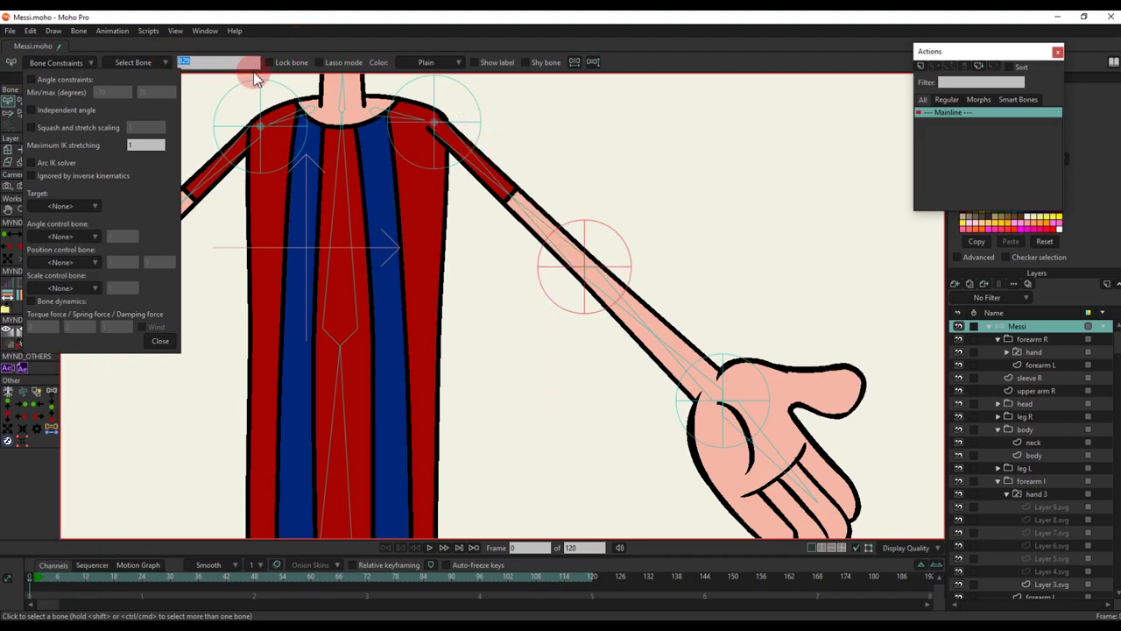
{"action": "left_click", "coordinate": [495, 184]}
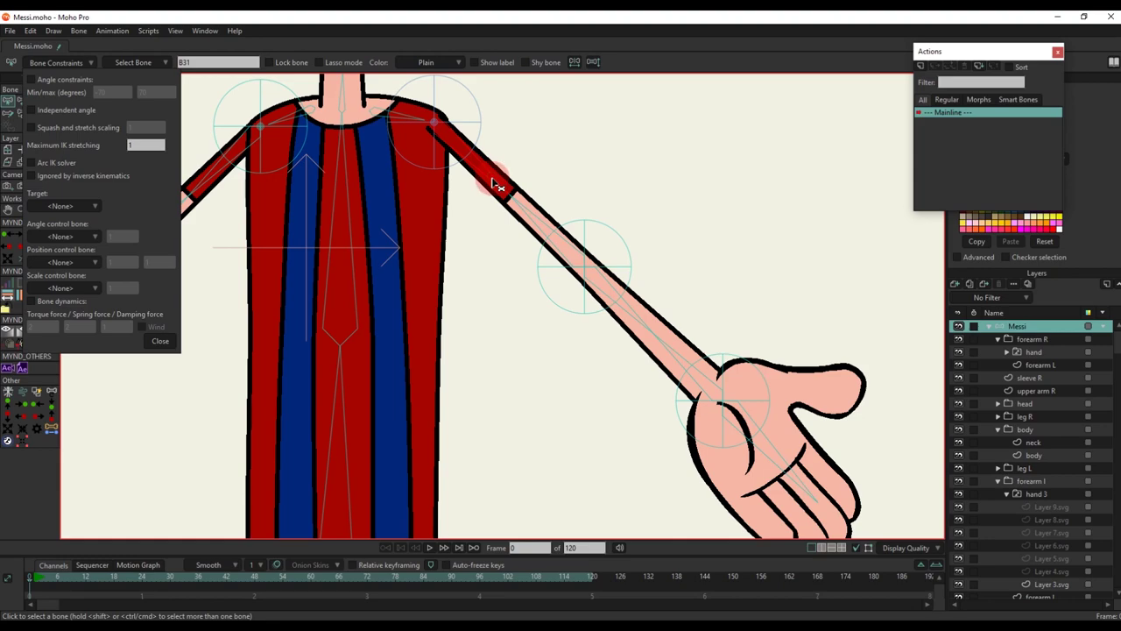
{"action": "left_click", "coordinate": [61, 208]}
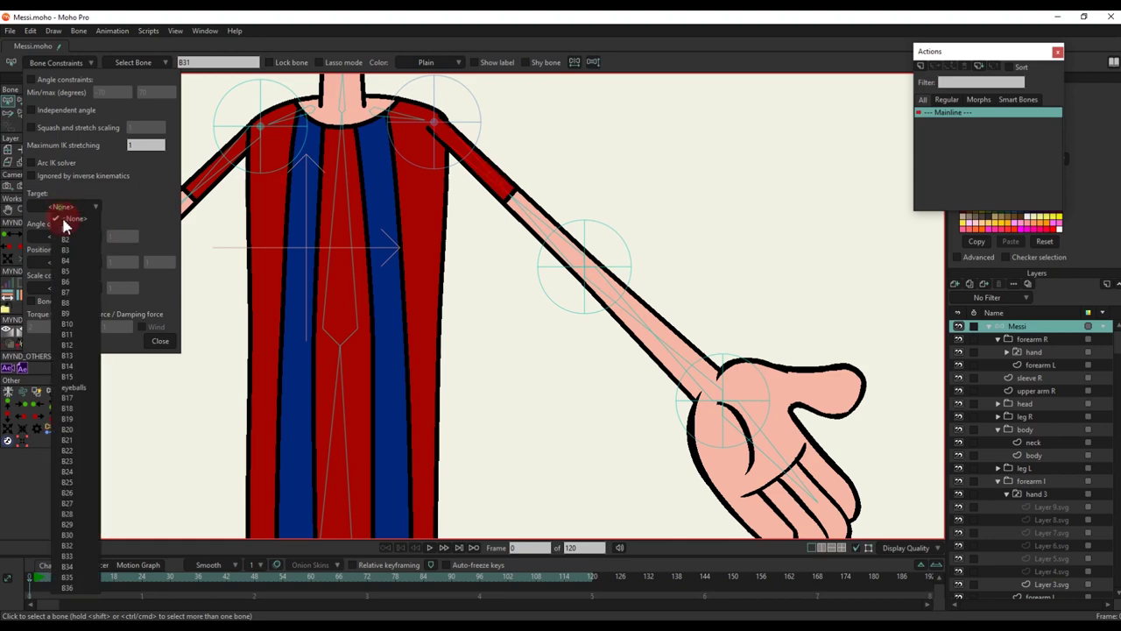
{"action": "left_click", "coordinate": [78, 530]}
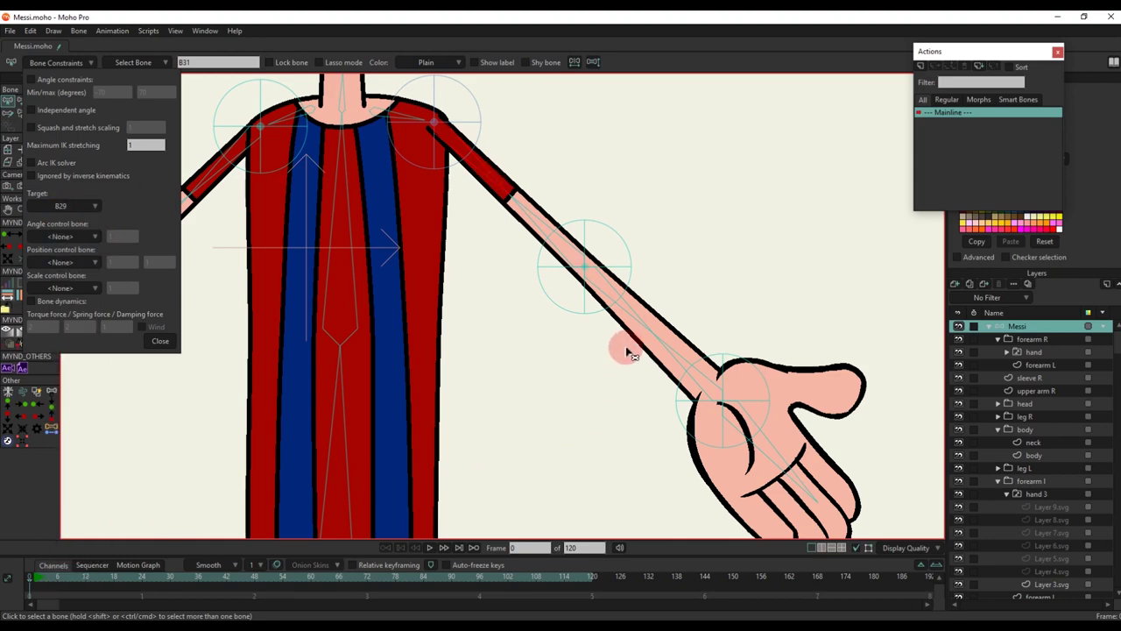
Set the wrist pin B30 as the target of the half-forearm bone B33
{"action": "left_click", "coordinate": [714, 361]}
{"action": "left_click", "coordinate": [201, 62]}
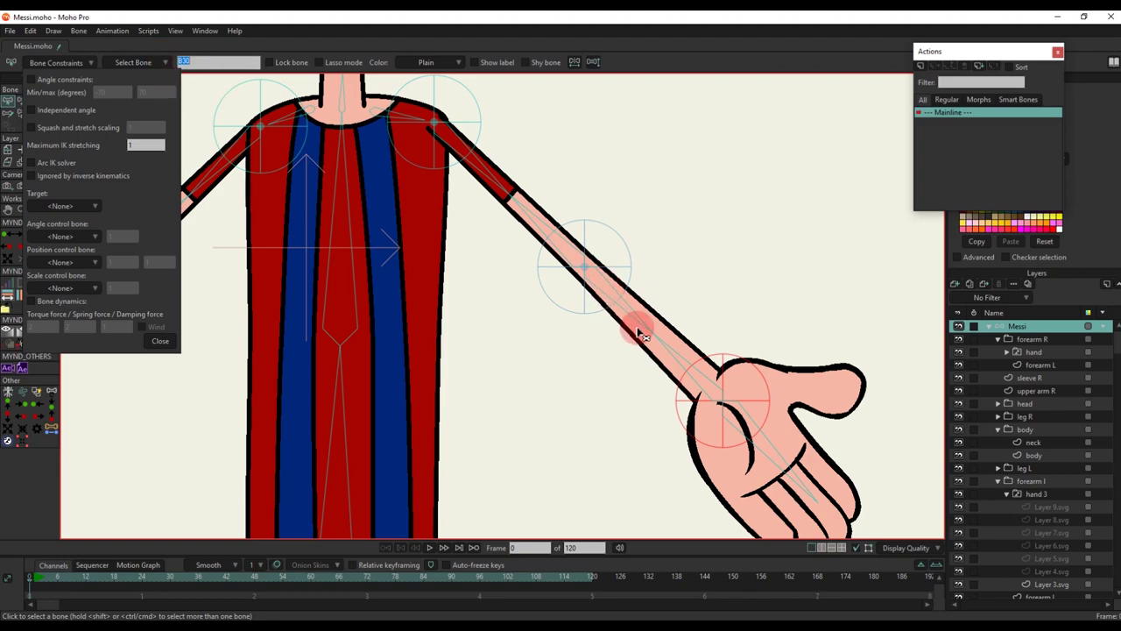
{"action": "left_click", "coordinate": [640, 323]}
{"action": "left_click", "coordinate": [94, 206]}
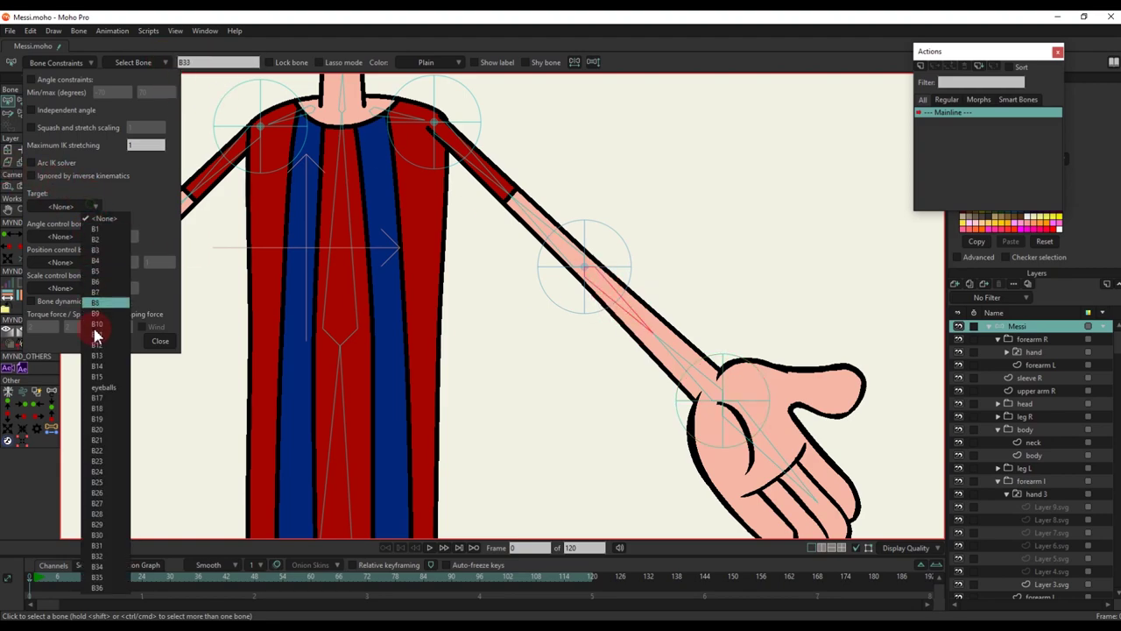
{"action": "left_click", "coordinate": [101, 535]}
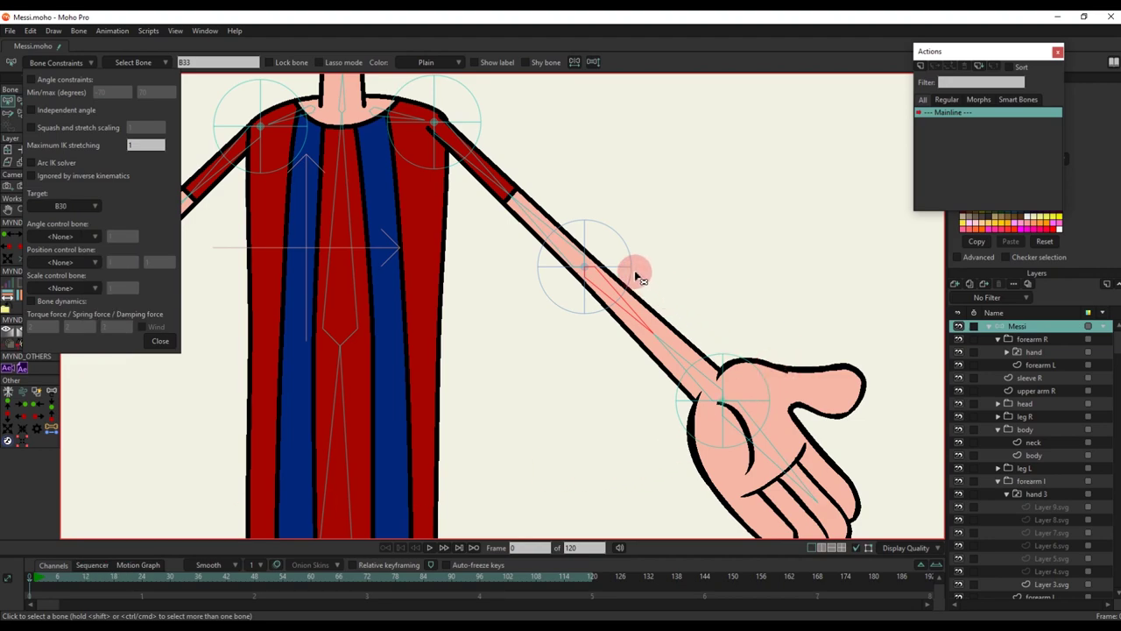
Set the elbow pin B29 as the target of the half-forearm bone B34 and close the bone constraints
{"action": "left_click", "coordinate": [605, 279]}
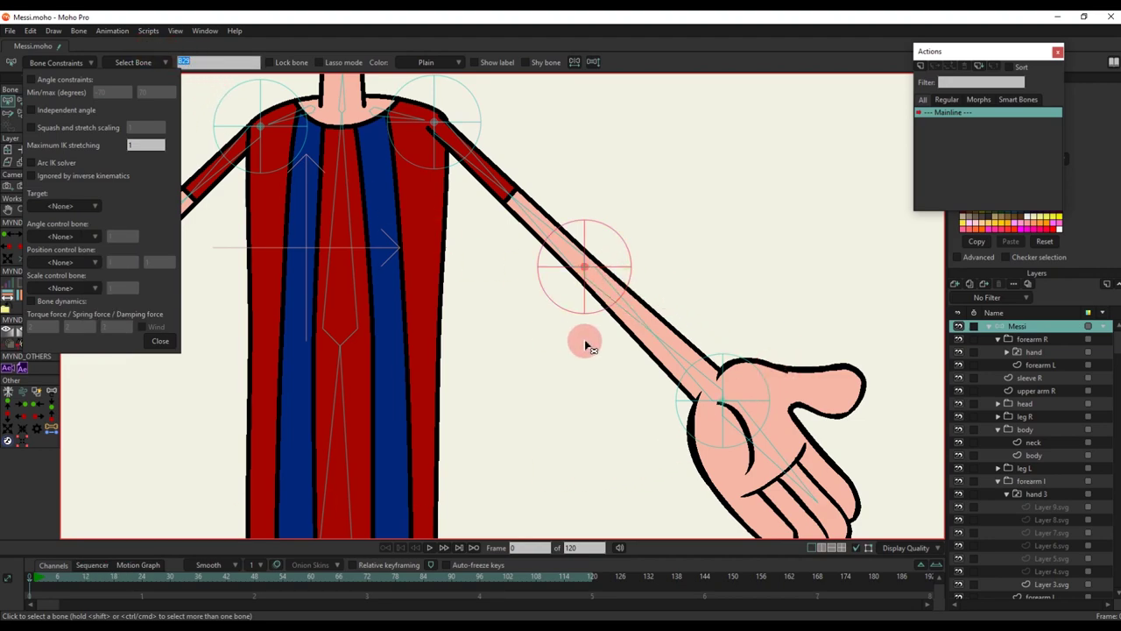
{"action": "left_click", "coordinate": [675, 350]}
{"action": "left_click", "coordinate": [83, 206]}
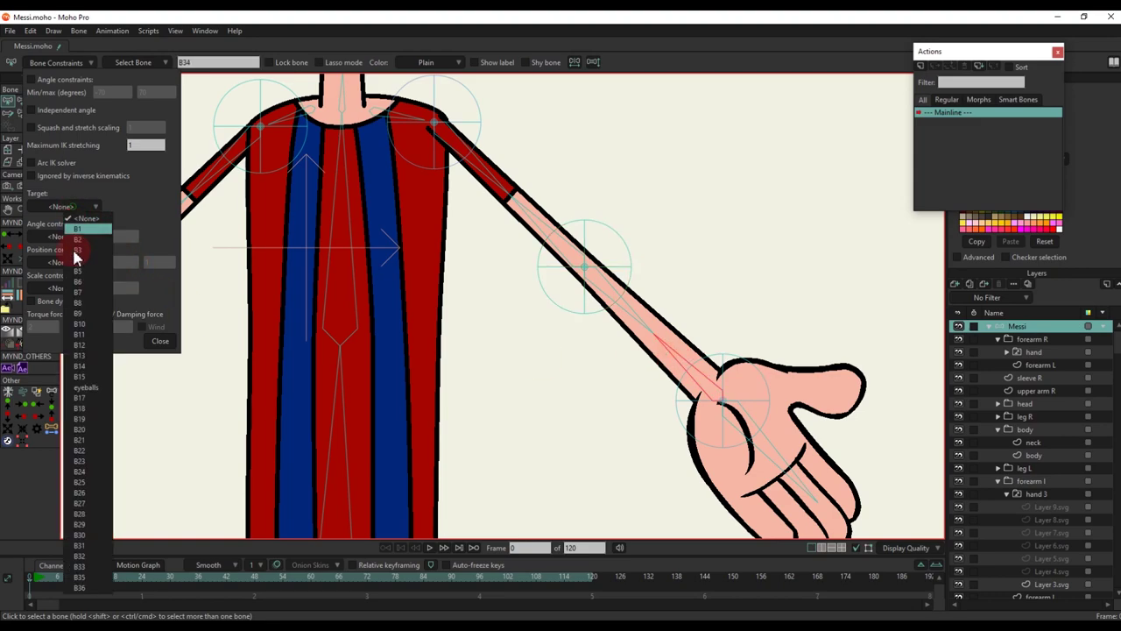
{"action": "left_click", "coordinate": [80, 524]}
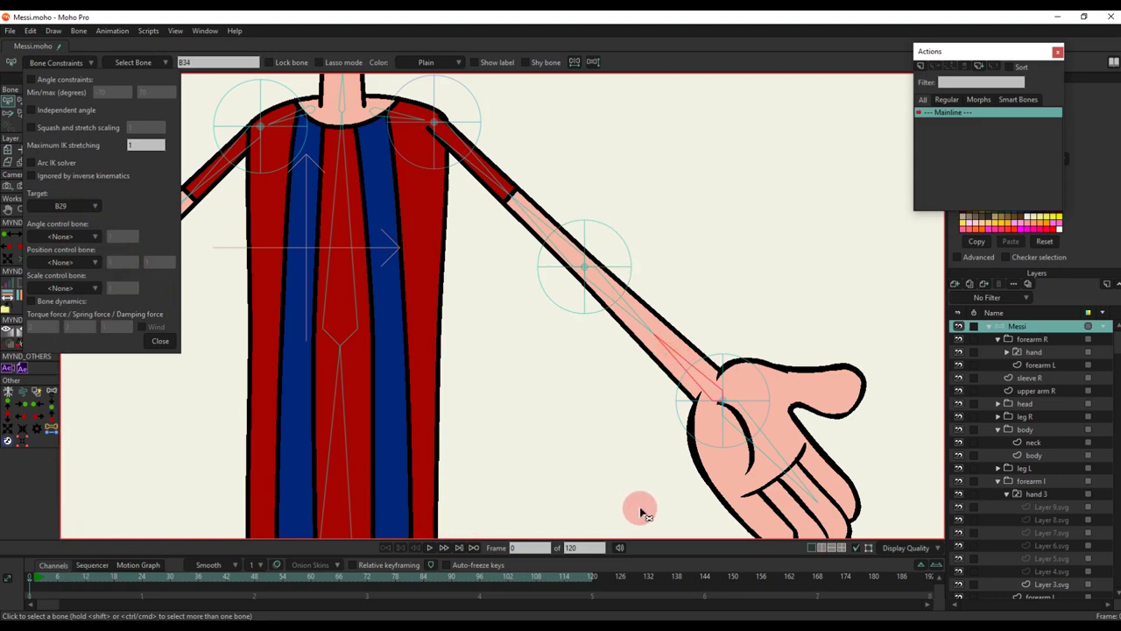
{"action": "left_click", "coordinate": [160, 341]}
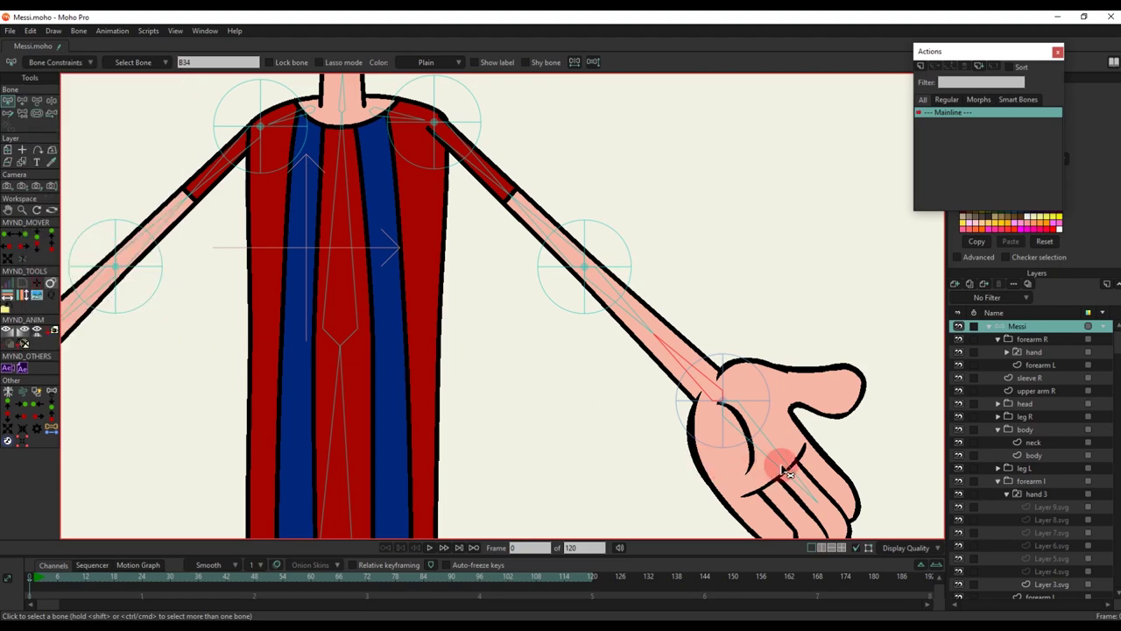
Check the parent links between both hand bones and their wrist pins
{"action": "left_click_drag", "start_coordinate": [737, 421], "coordinate": [740, 361]}
{"action": "key", "text": "p"}
{"action": "scroll", "coordinate": [426, 363], "scroll_direction": "down", "scroll_amount": 3}
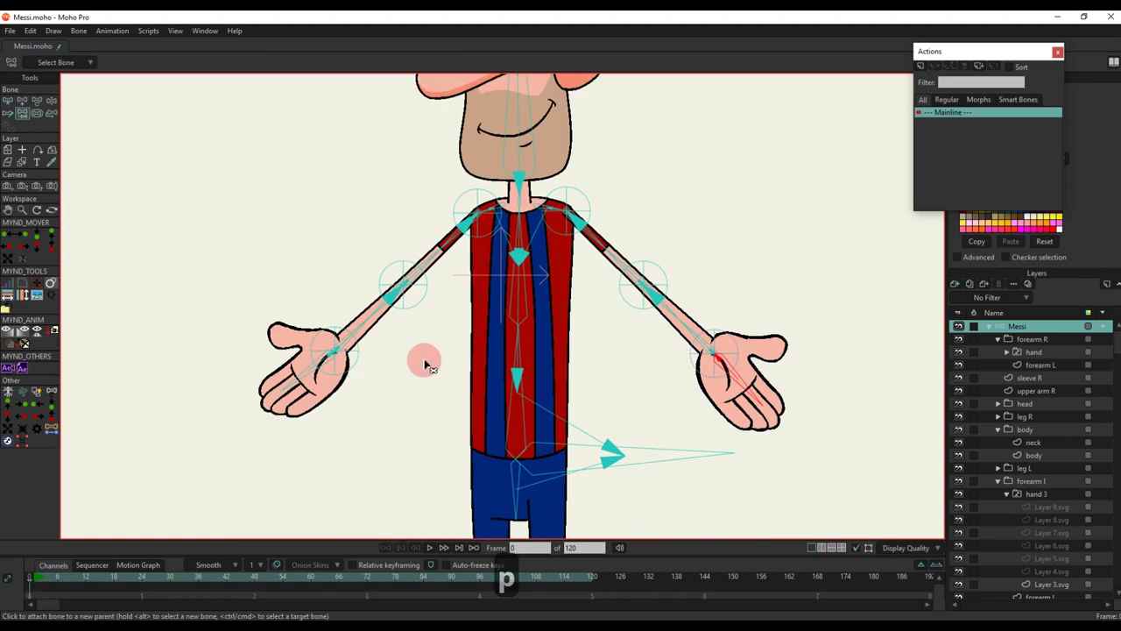
{"action": "scroll", "coordinate": [406, 349], "scroll_direction": "up", "scroll_amount": 3}
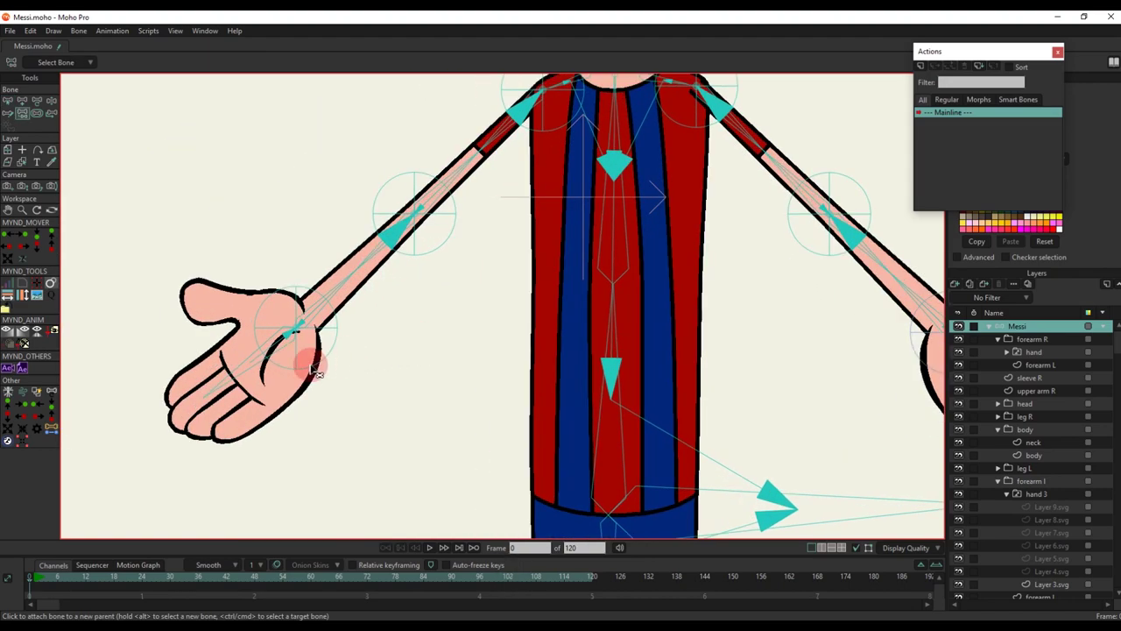
{"action": "key", "text": "b"}
{"action": "key", "text": "p"}
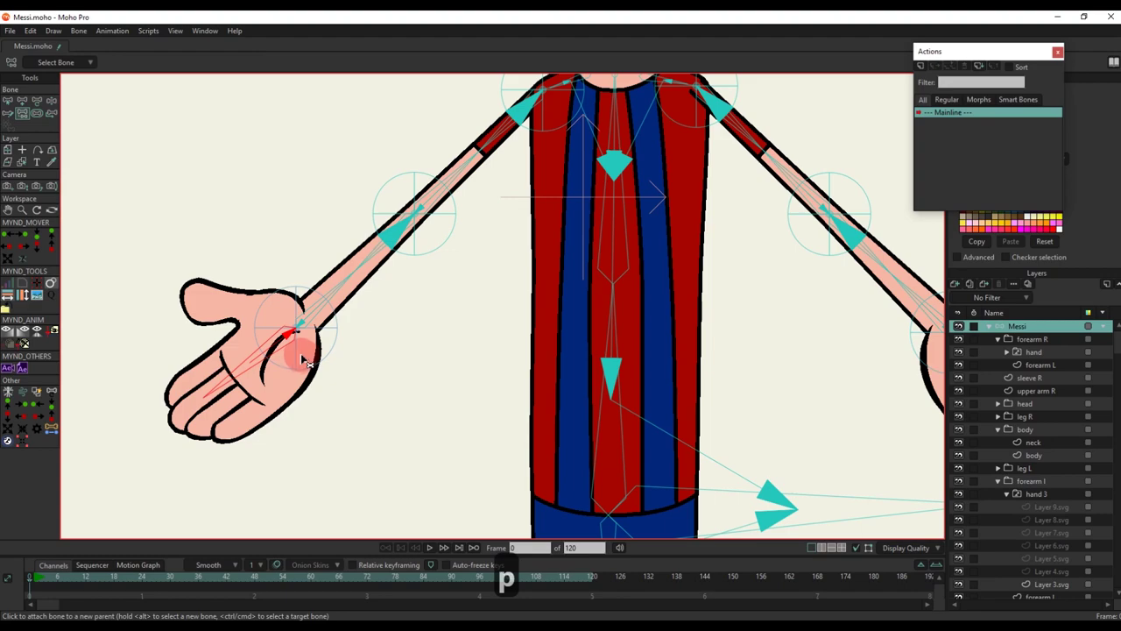
{"action": "key", "text": "b"}
Select the pelvis bone B2 inside the shorts as the parent for the leg bones
{"action": "scroll", "coordinate": [336, 375], "scroll_direction": "down", "scroll_amount": 3}
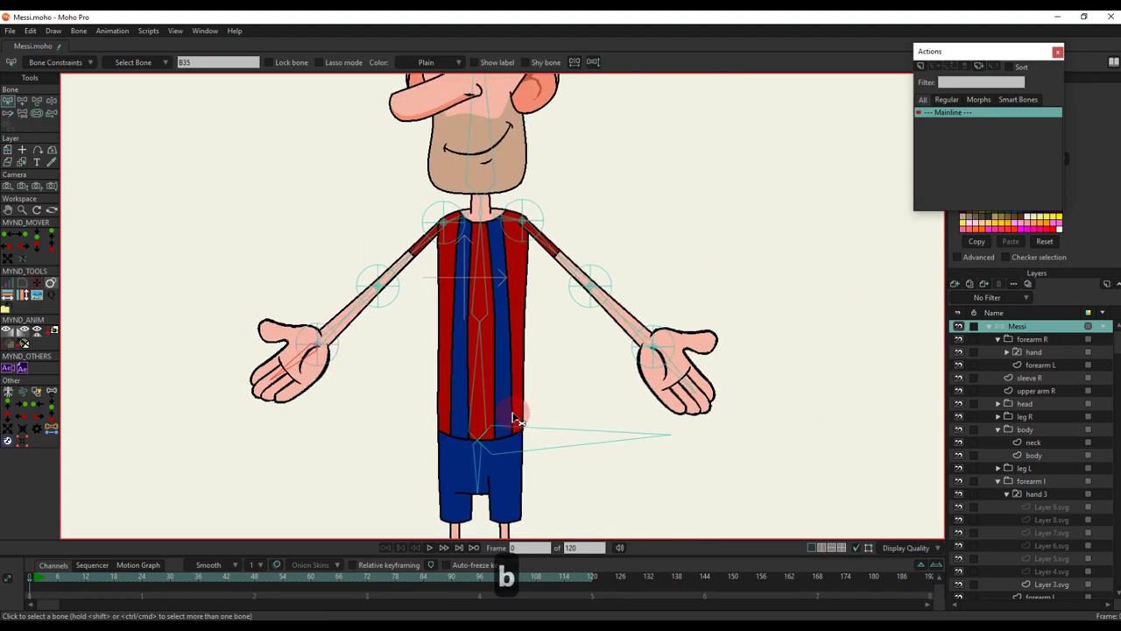
{"action": "left_click_drag", "start_coordinate": [516, 418], "coordinate": [524, 361]}
{"action": "scroll", "coordinate": [548, 361], "scroll_direction": "down", "scroll_amount": 2}
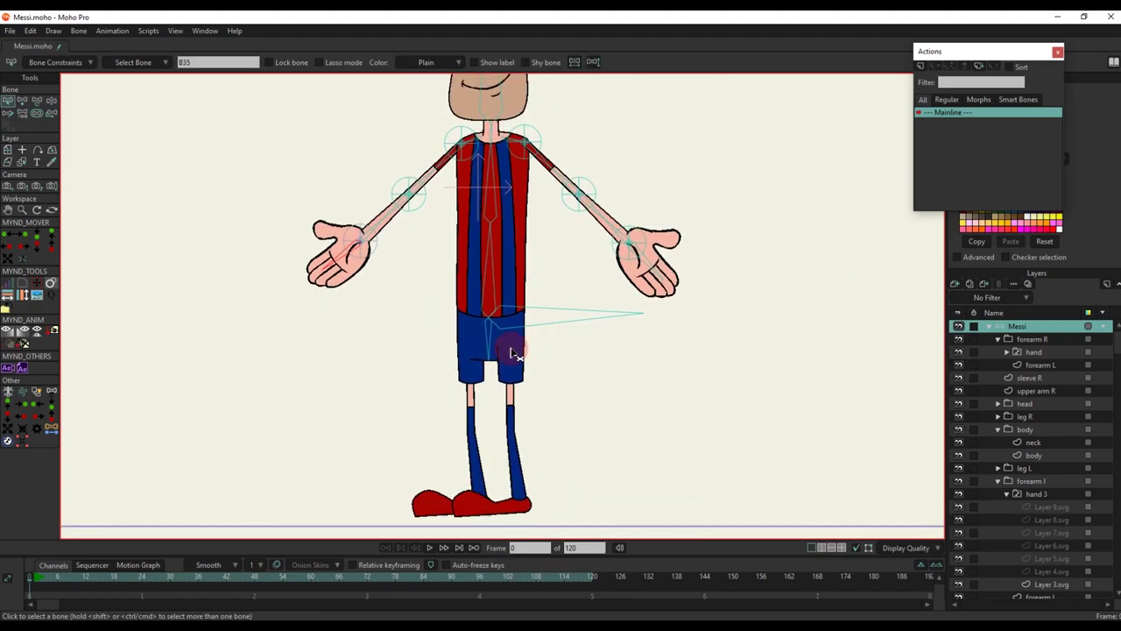
{"action": "scroll", "coordinate": [494, 347], "scroll_direction": "up", "scroll_amount": 3}
{"action": "key", "text": "b"}
{"action": "left_click", "coordinate": [484, 350]}
{"action": "scroll", "coordinate": [464, 370], "scroll_direction": "up", "scroll_amount": 2}
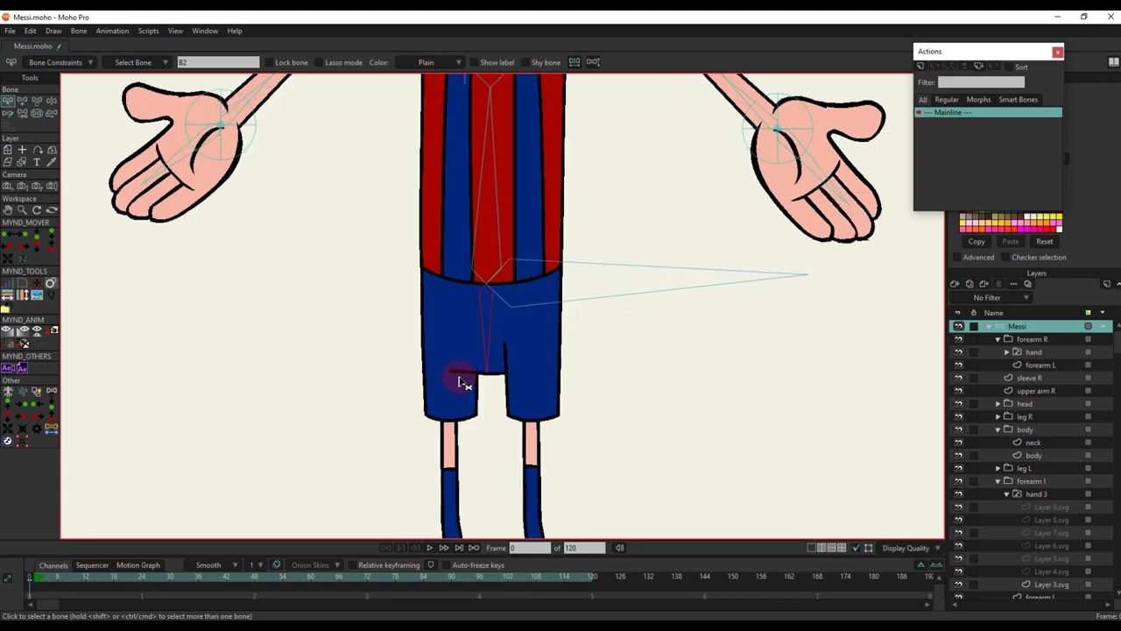
Create a thigh bone for leg L between the centres of the thigh's hip circle (-0.0209, -0.4696) and knee circle (-0.0208, -0.7207)
{"action": "left_click_drag", "start_coordinate": [462, 412], "coordinate": [461, 351]}
{"action": "right_click", "coordinate": [462, 344], "text": "alt"}
{"action": "scroll", "coordinate": [457, 342], "scroll_direction": "up", "scroll_amount": 2}
{"action": "left_click", "coordinate": [451, 234]}
{"action": "scroll", "coordinate": [451, 303], "scroll_direction": "up", "scroll_amount": 1}
{"action": "left_click", "coordinate": [7, 523]}
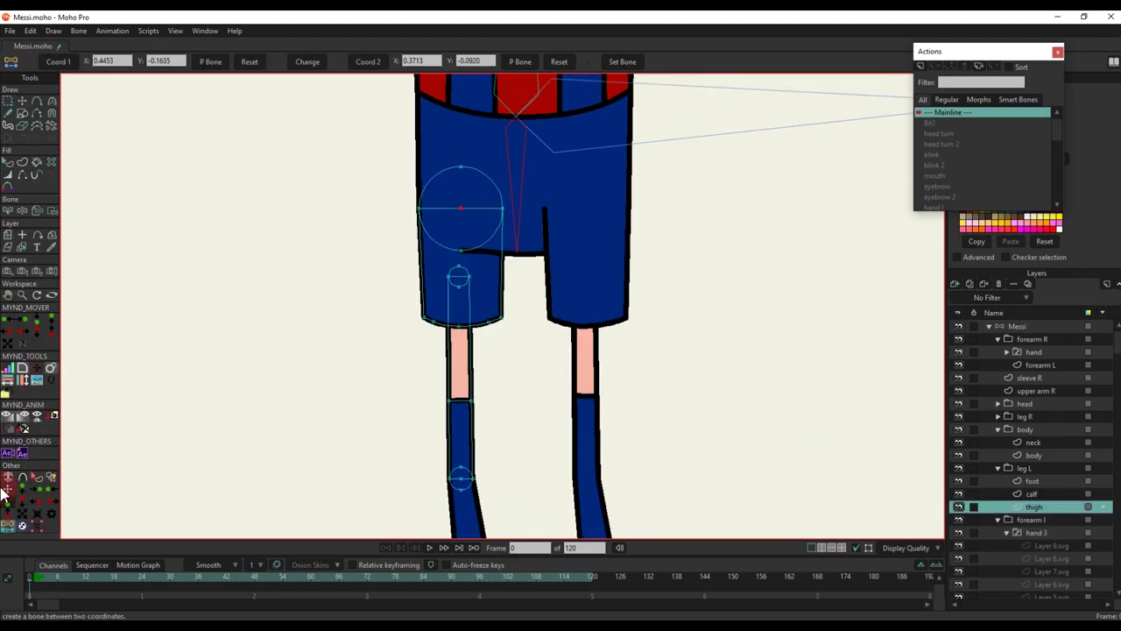
{"action": "left_click", "coordinate": [461, 480]}
{"action": "left_click", "coordinate": [451, 54]}
{"action": "left_click", "coordinate": [371, 66]}
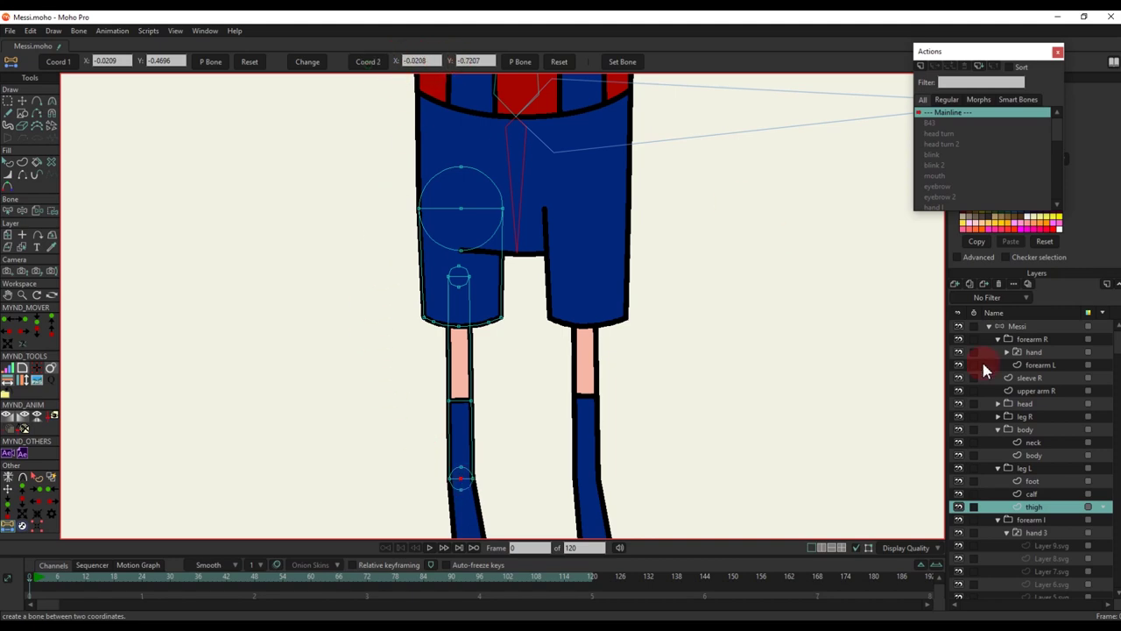
{"action": "left_click", "coordinate": [1027, 327]}
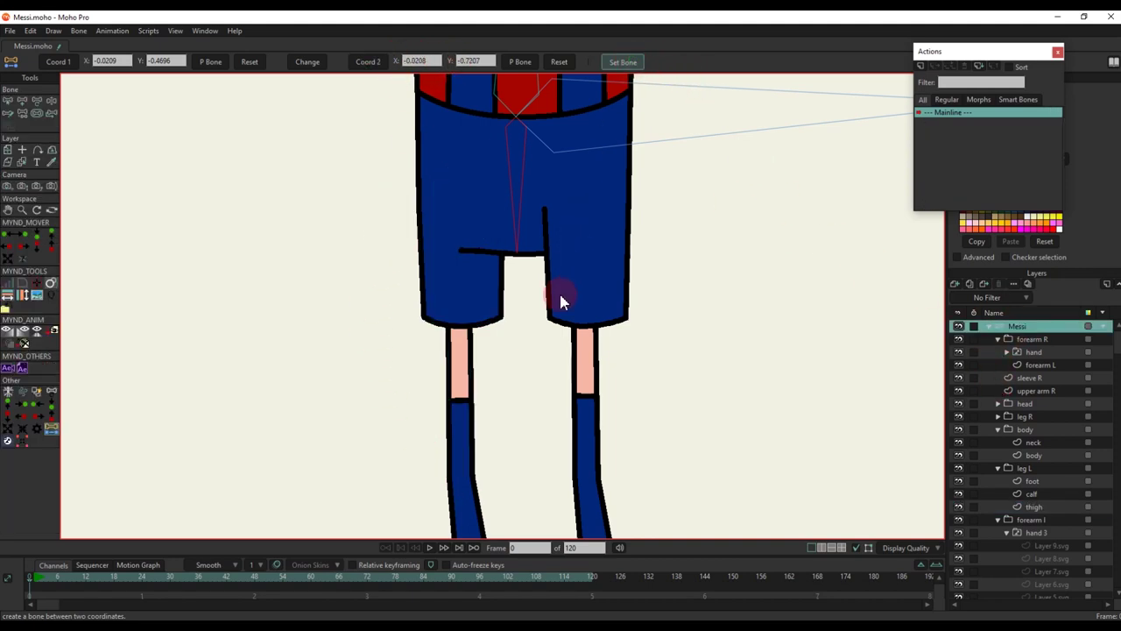
{"action": "key", "text": "Return"}
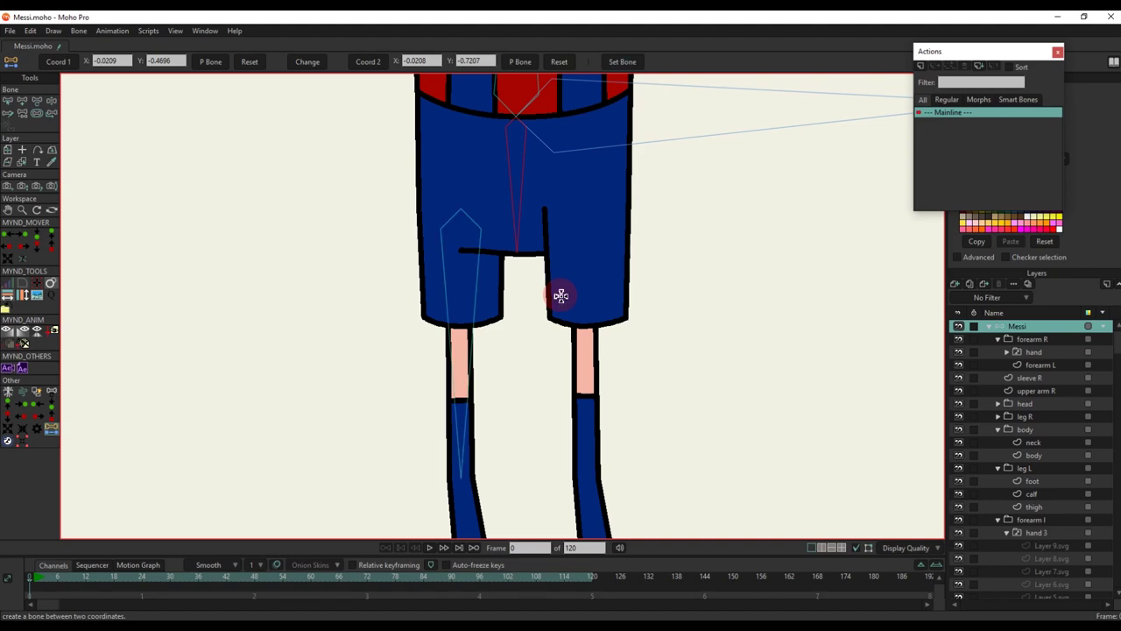
Create a calf bone for leg L between the centres of the calf's knee circle (-0.0208, -0.7207) and ankle circle (0.0052, -0.9159)
{"action": "scroll", "coordinate": [561, 296], "scroll_direction": "down", "scroll_amount": 1}
{"action": "left_click_drag", "start_coordinate": [503, 436], "coordinate": [501, 281]}
{"action": "scroll", "coordinate": [500, 285], "scroll_direction": "up", "scroll_amount": 1}
{"action": "right_click", "coordinate": [493, 418]}
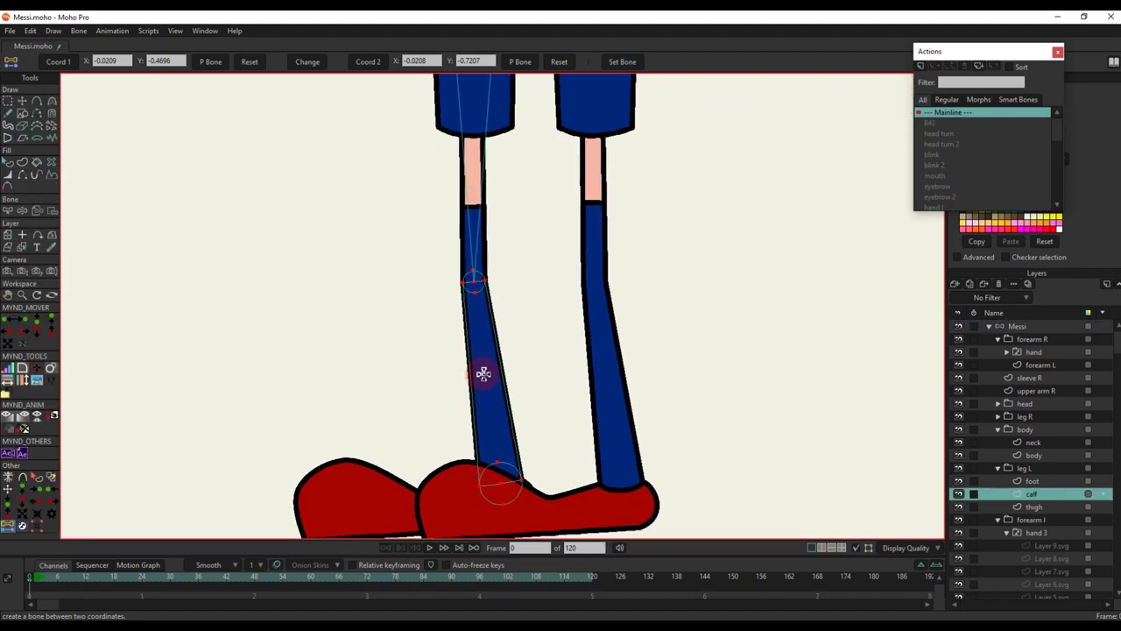
{"action": "scroll", "coordinate": [483, 374], "scroll_direction": "up", "scroll_amount": 2}
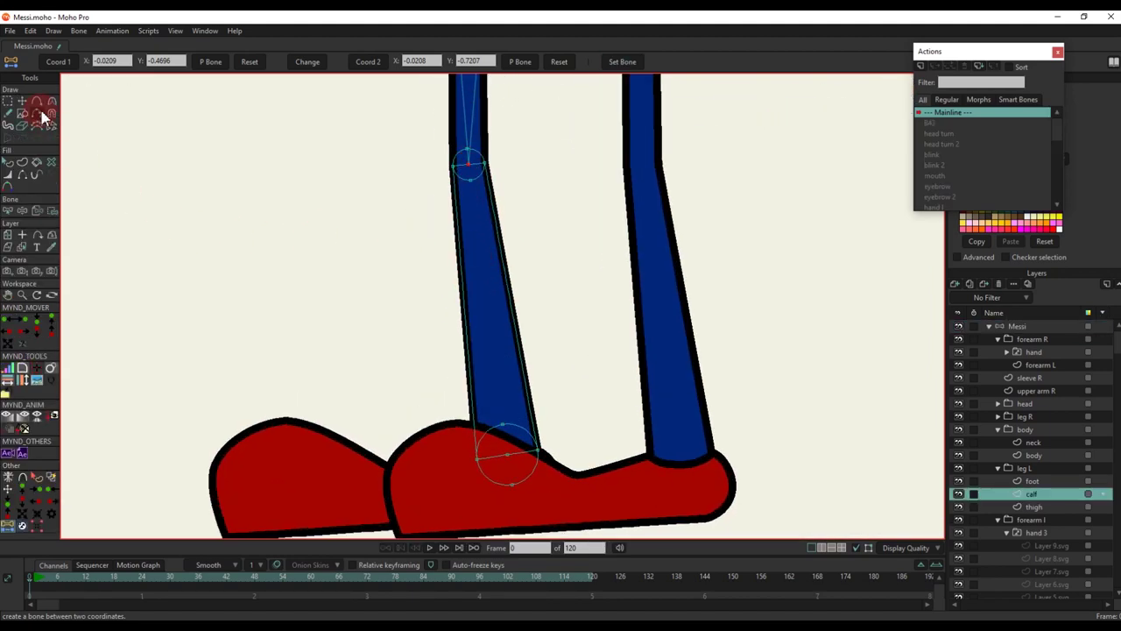
{"action": "left_click", "coordinate": [62, 64]}
{"action": "left_click", "coordinate": [507, 453]}
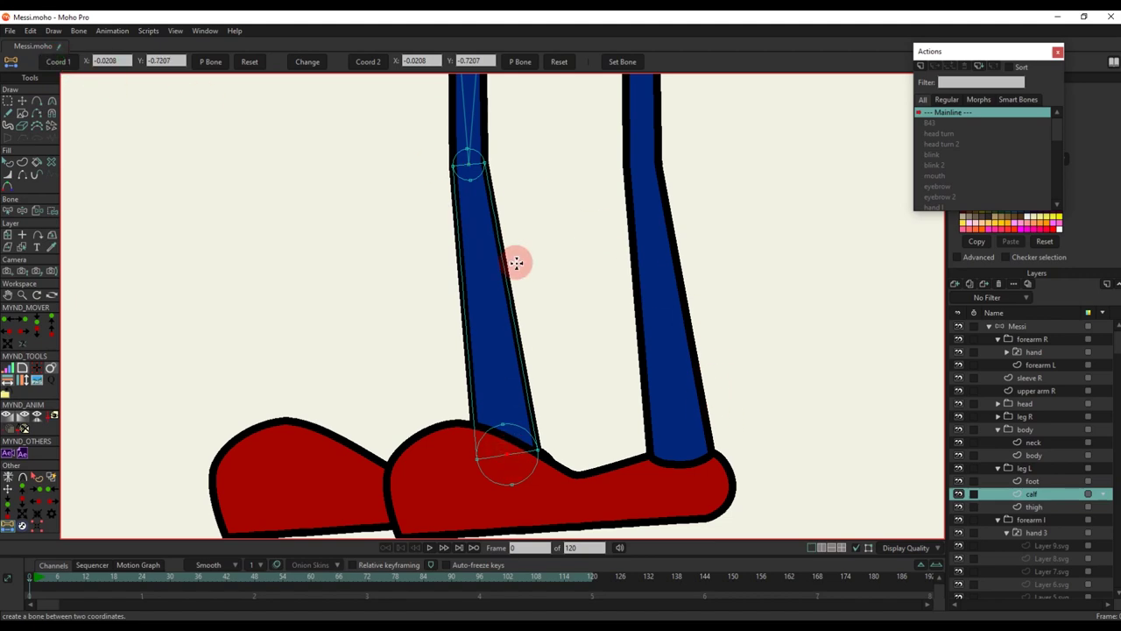
{"action": "left_click", "coordinate": [382, 66]}
{"action": "left_click", "coordinate": [1020, 327]}
{"action": "left_click", "coordinate": [623, 63]}
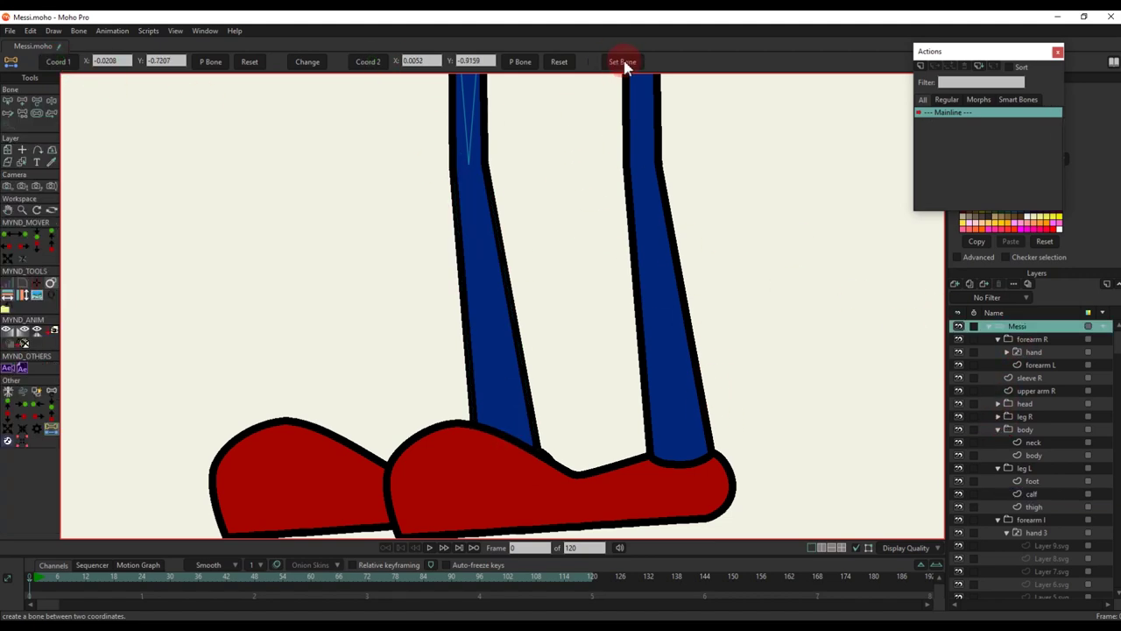
Hide leg R and, from leg L's calf bone, add a foot bone to the ball of the shoe and a toe bone to its tip
{"action": "left_click", "coordinate": [958, 416]}
{"action": "scroll", "coordinate": [618, 353], "scroll_direction": "up", "scroll_amount": 5}
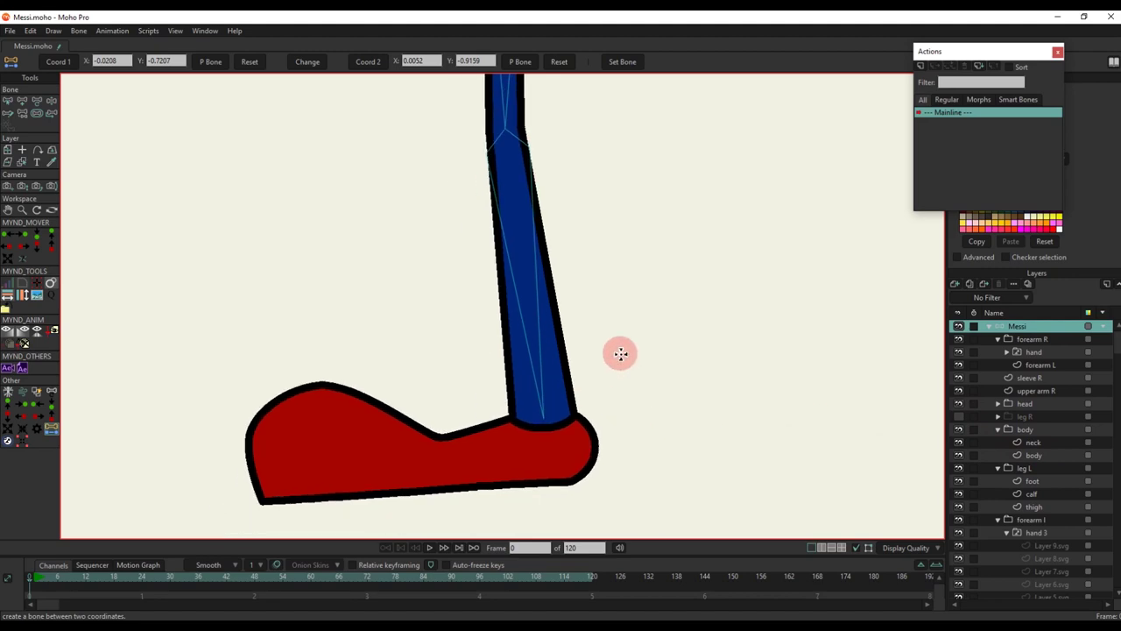
{"action": "key", "text": "b"}
{"action": "left_click", "coordinate": [600, 361]}
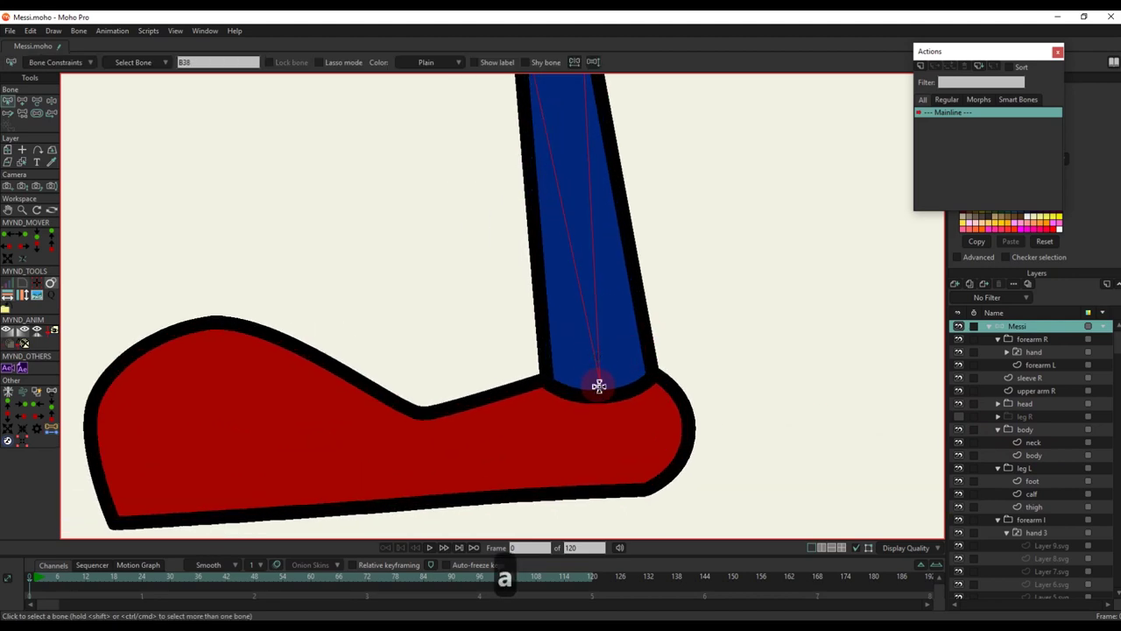
{"action": "key", "text": "a"}
{"action": "left_click_drag", "start_coordinate": [601, 383], "coordinate": [419, 454]}
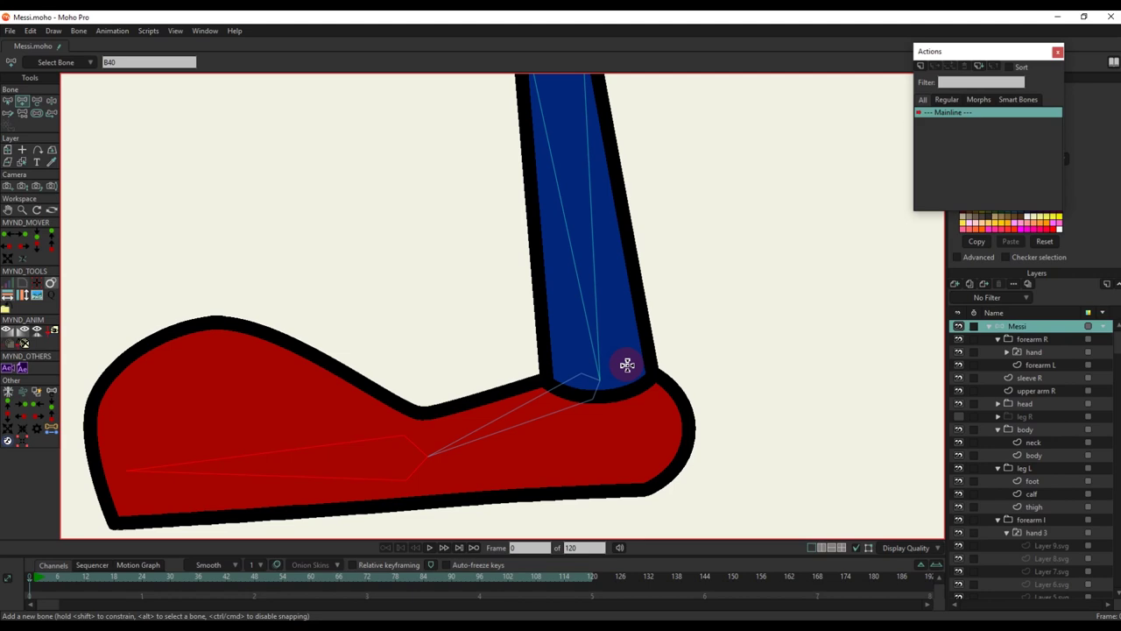
Add two short bones at leg L's ankle joint, one reaching the back edge of the sock and one its front edge
{"action": "key", "text": "b"}
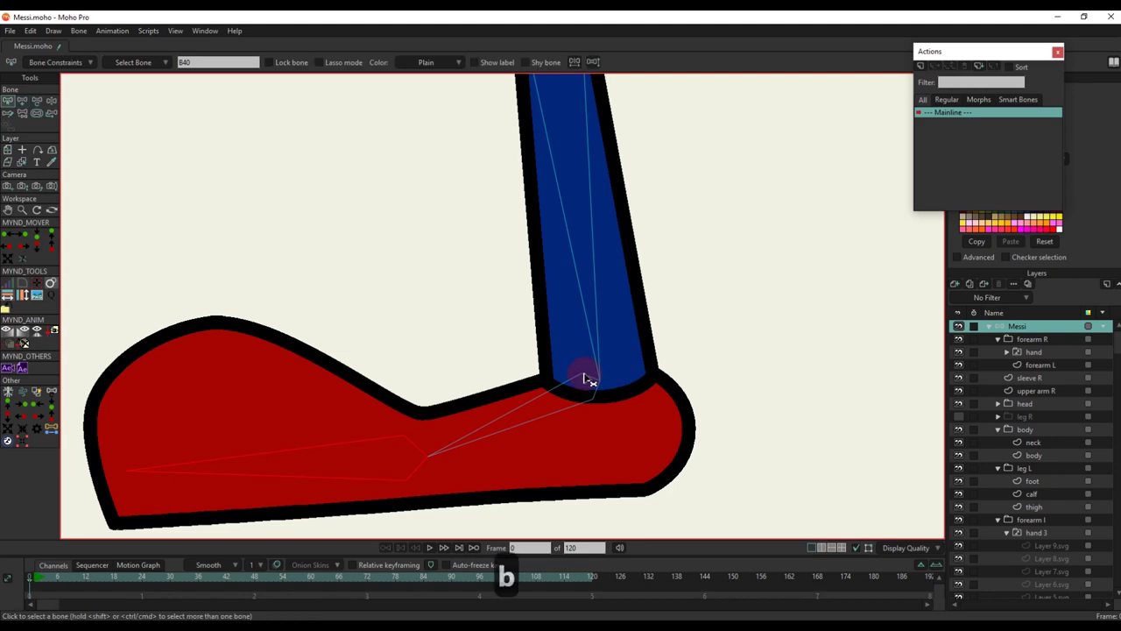
{"action": "scroll", "coordinate": [600, 384], "scroll_direction": "up", "scroll_amount": 5}
{"action": "key", "text": "a"}
{"action": "left_click_drag", "start_coordinate": [611, 382], "coordinate": [724, 368]}
{"action": "key", "text": "v"}
{"action": "key", "text": "b"}
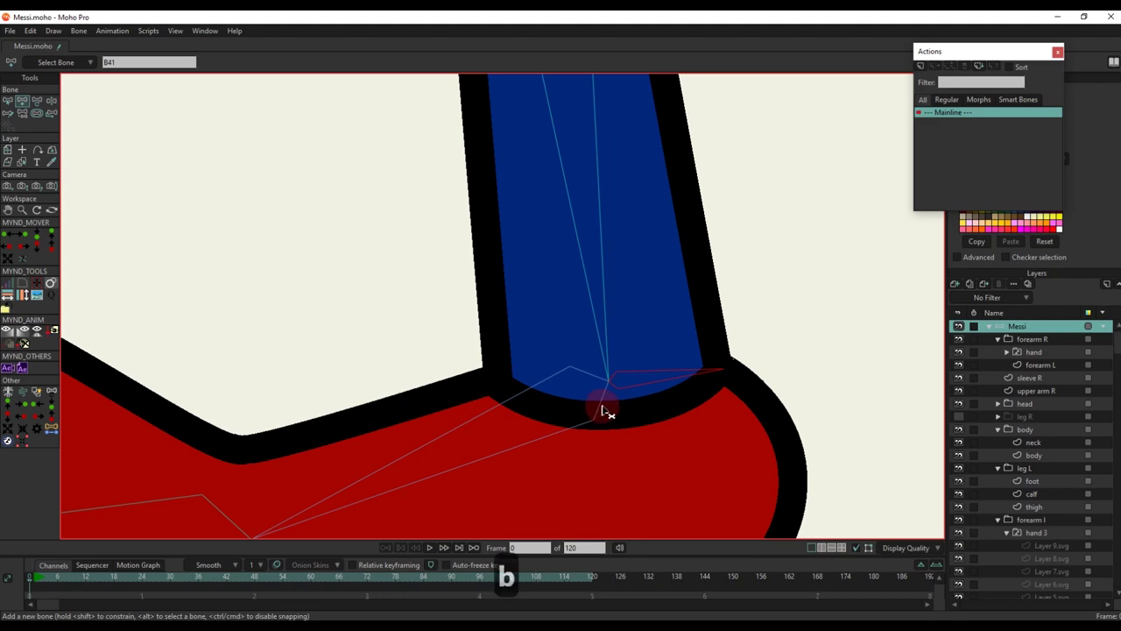
{"action": "left_click", "coordinate": [602, 404]}
{"action": "key", "text": "a"}
{"action": "left_click_drag", "start_coordinate": [609, 382], "coordinate": [513, 377]}
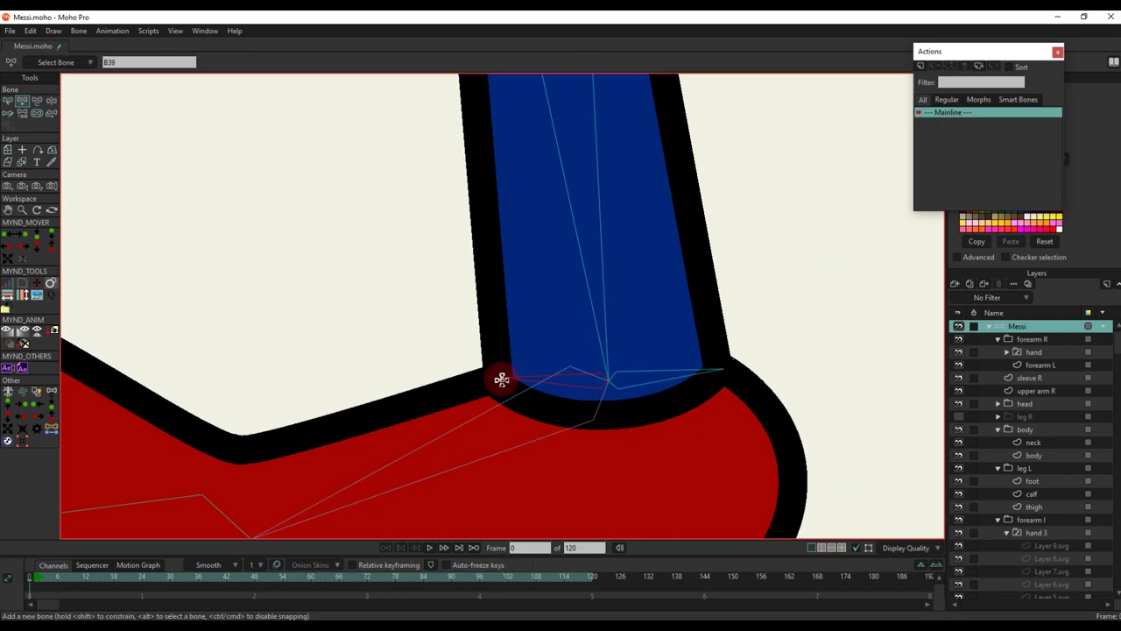
{"action": "scroll", "coordinate": [499, 380], "scroll_direction": "down", "scroll_amount": 5}
{"action": "left_click_drag", "start_coordinate": [457, 429], "coordinate": [460, 442]}
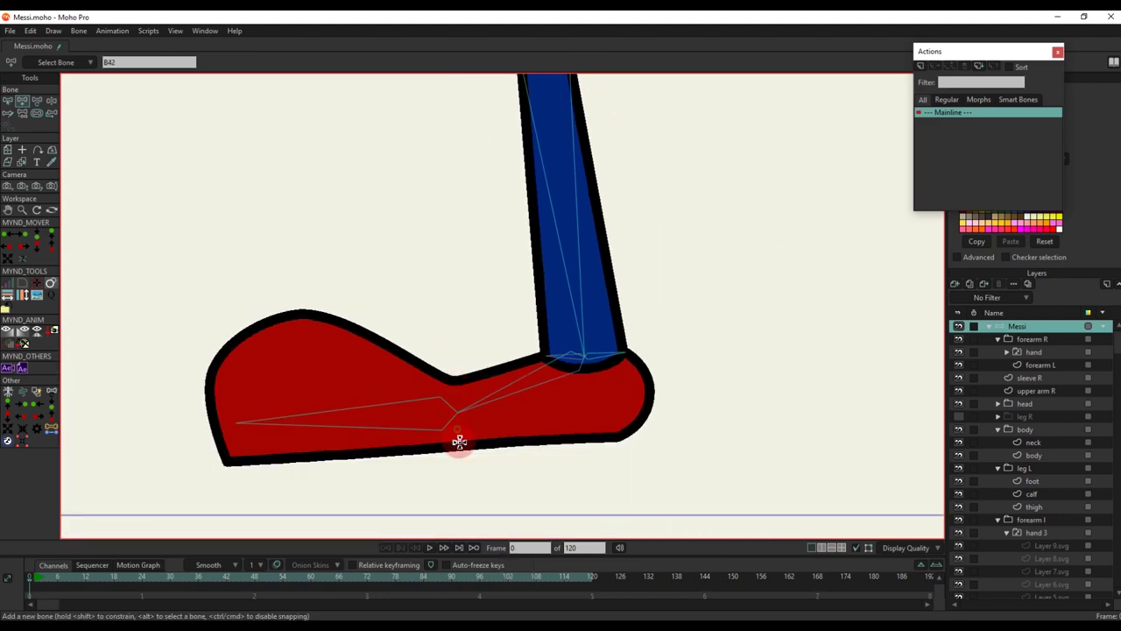
{"action": "key", "text": "ctrl+z"}
Add two short bones at the ball joint of leg L's shoe, one up to the upper outline and one down to the sole
{"action": "scroll", "coordinate": [477, 405], "scroll_direction": "up", "scroll_amount": 5}
{"action": "key", "text": "b"}
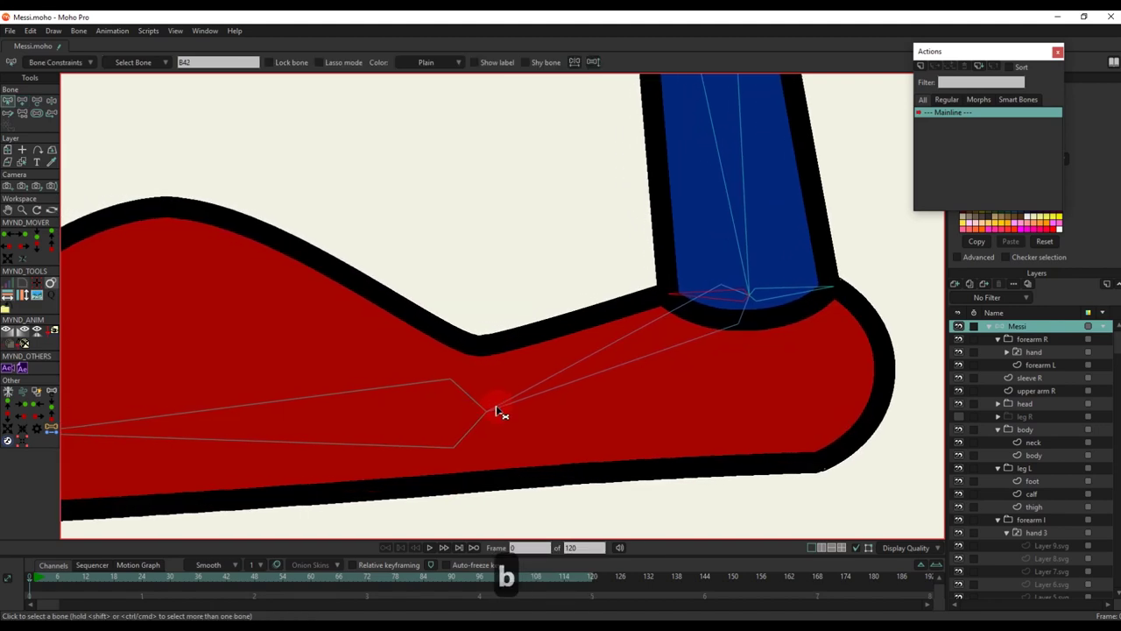
{"action": "left_click", "coordinate": [488, 415]}
{"action": "key", "text": "a"}
{"action": "key", "text": "b"}
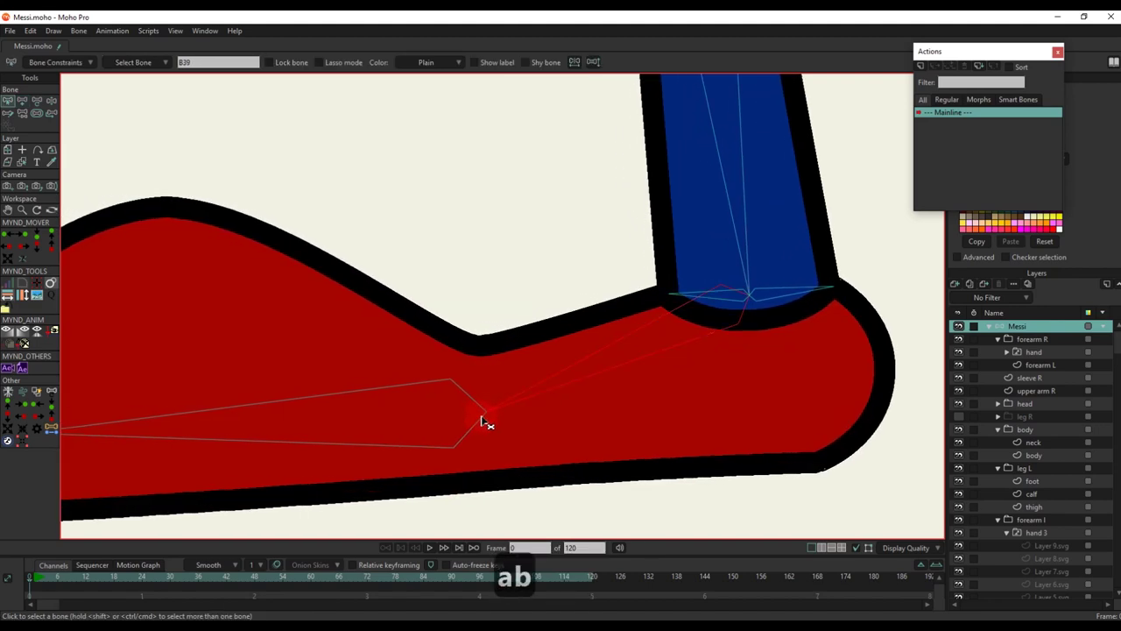
{"action": "key", "text": "a"}
{"action": "left_click_drag", "start_coordinate": [481, 345], "coordinate": [487, 410]}
{"action": "key", "text": "b"}
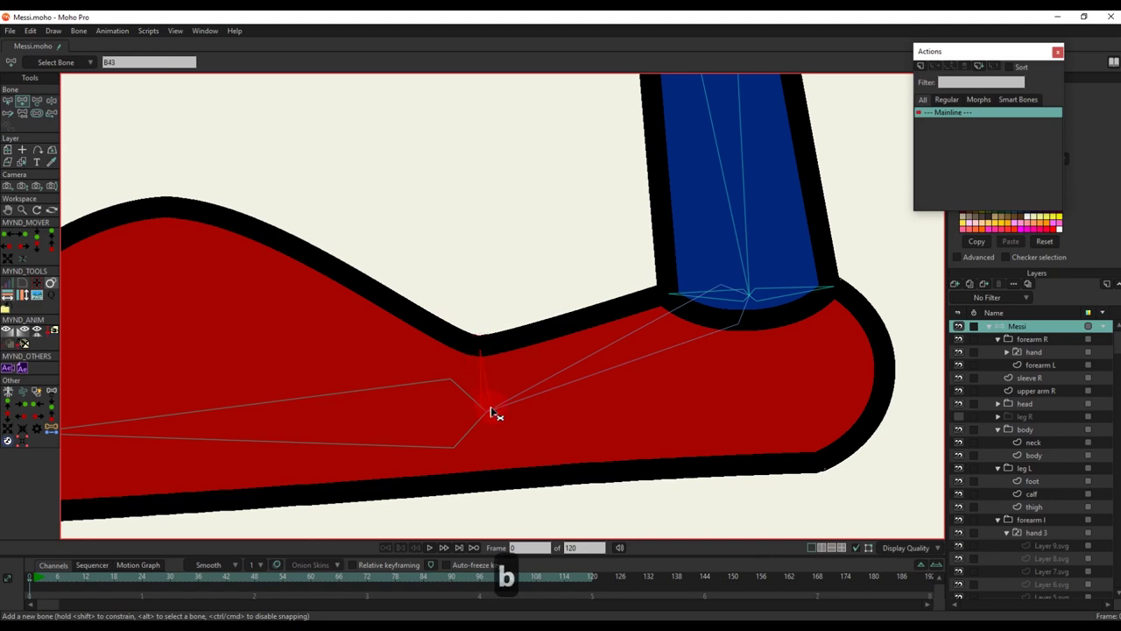
{"action": "scroll", "coordinate": [488, 421], "scroll_direction": "down", "scroll_amount": 5}
{"action": "key", "text": "a"}
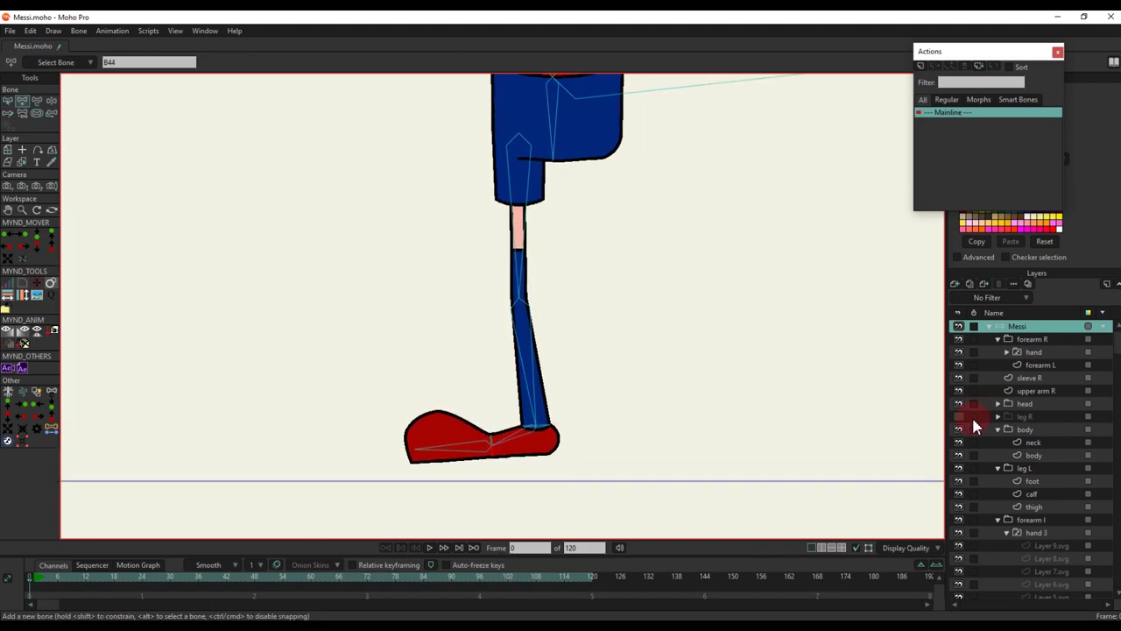
Show leg R again and select the pelvis bone B2 as the parent for its bones
{"action": "left_click", "coordinate": [960, 416]}
{"action": "scroll", "coordinate": [566, 201], "scroll_direction": "up", "scroll_amount": 2}
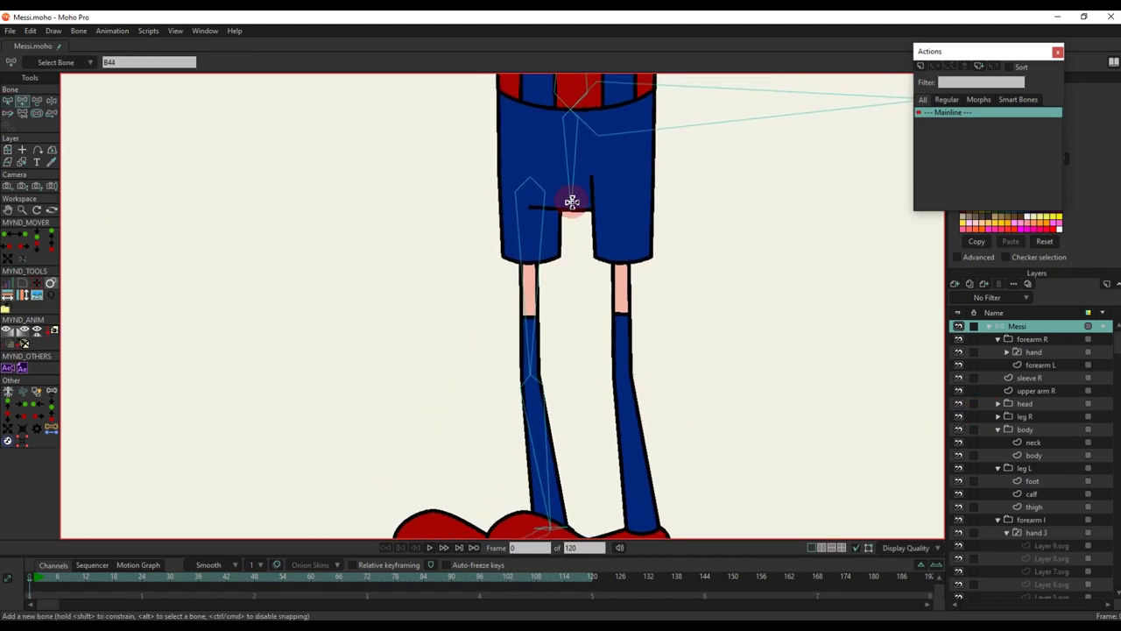
{"action": "key", "text": "b"}
{"action": "left_click", "coordinate": [624, 226]}
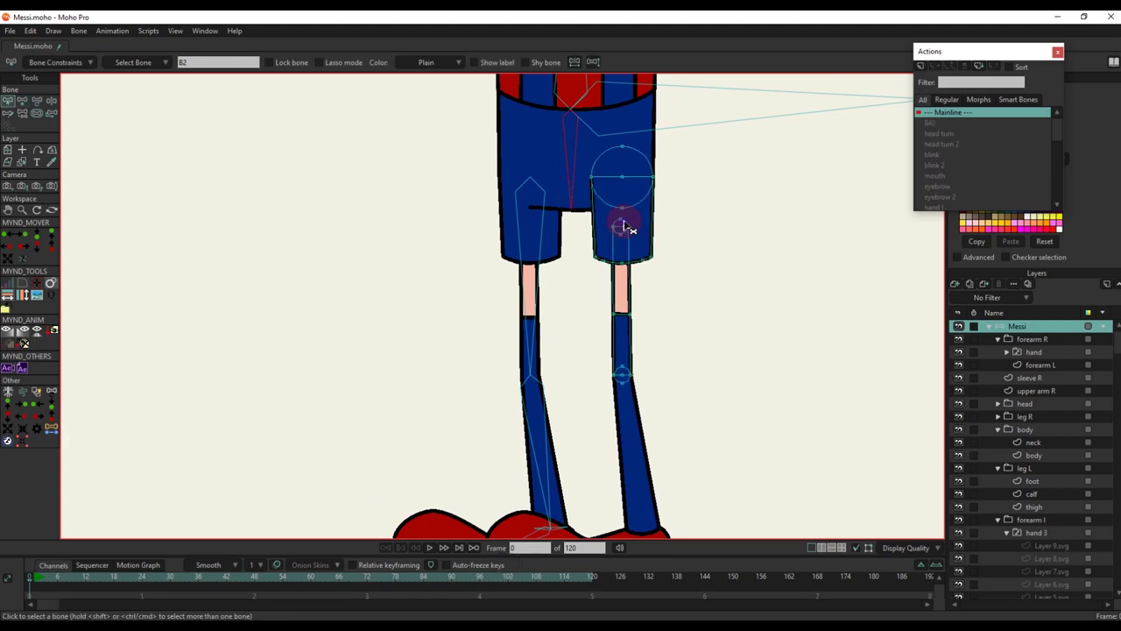
Create a thigh bone for leg R between the centres of its hip circle (0.0960, -0.4697) and knee circle (0.0961, -0.7209)
{"action": "right_click", "coordinate": [624, 224], "text": "alt"}
{"action": "scroll", "coordinate": [621, 184], "scroll_direction": "up", "scroll_amount": 2}
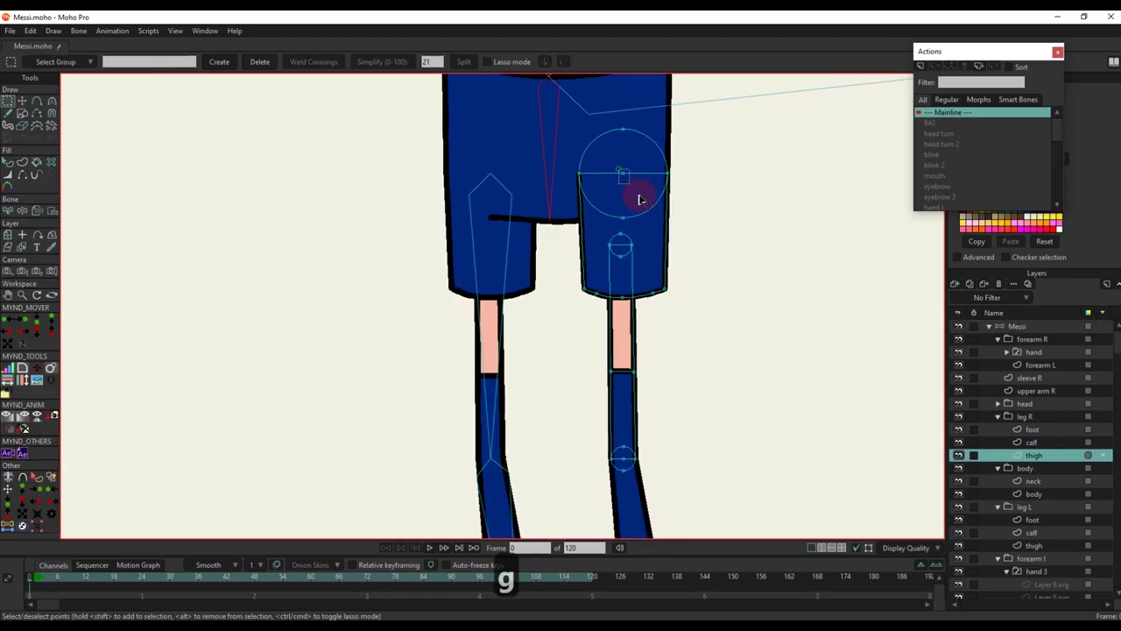
{"action": "left_click", "coordinate": [8, 526]}
{"action": "left_click", "coordinate": [58, 61]}
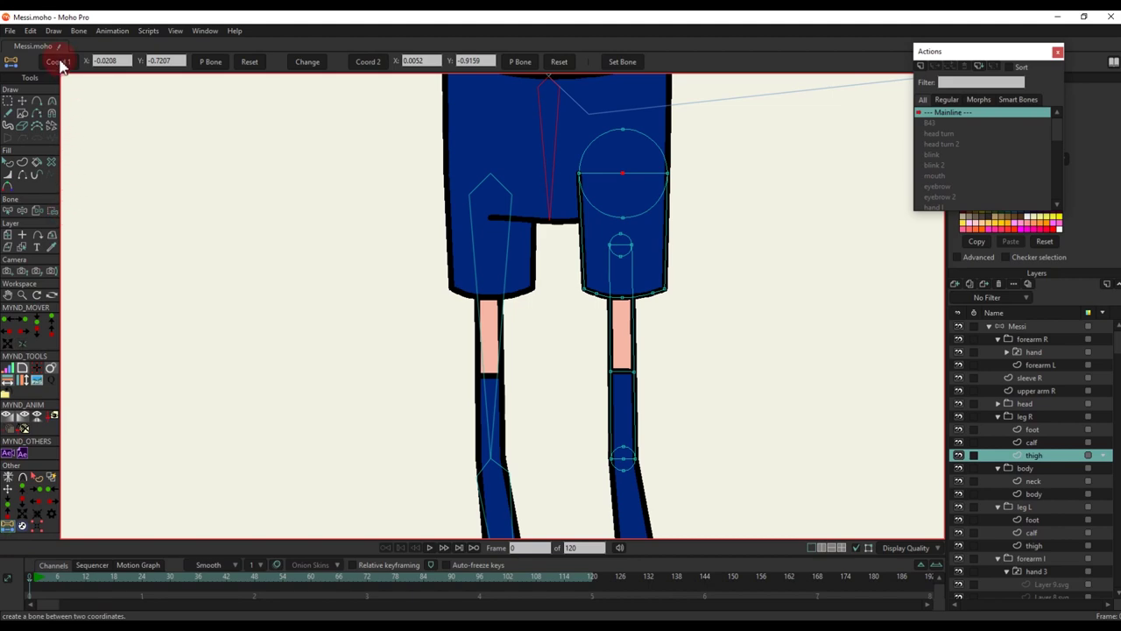
{"action": "left_click", "coordinate": [622, 456]}
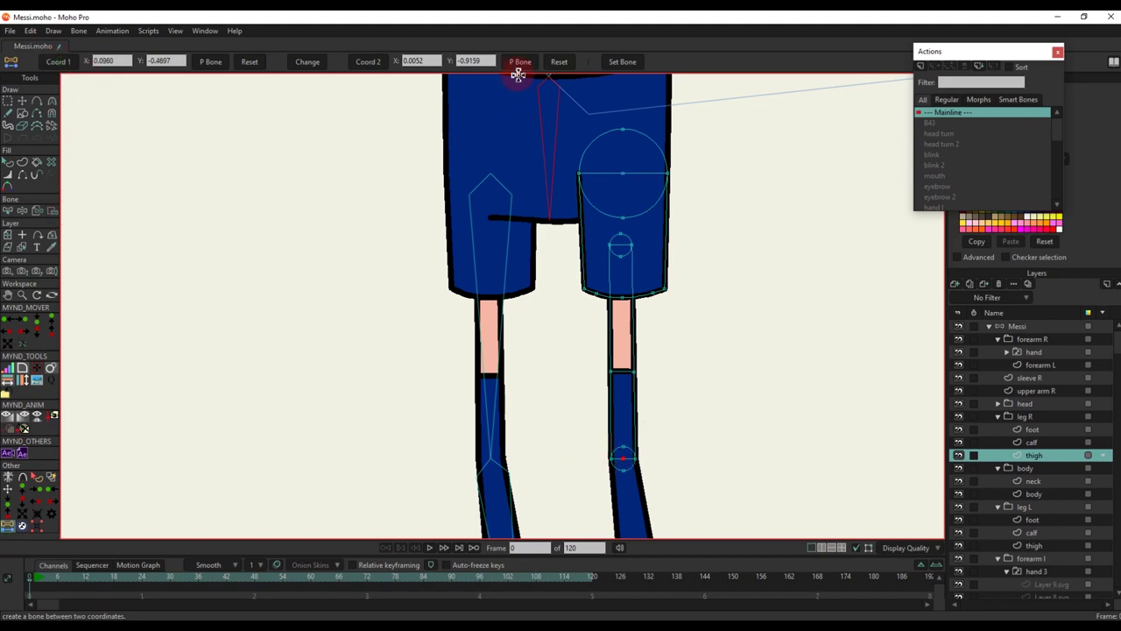
{"action": "left_click", "coordinate": [1022, 327]}
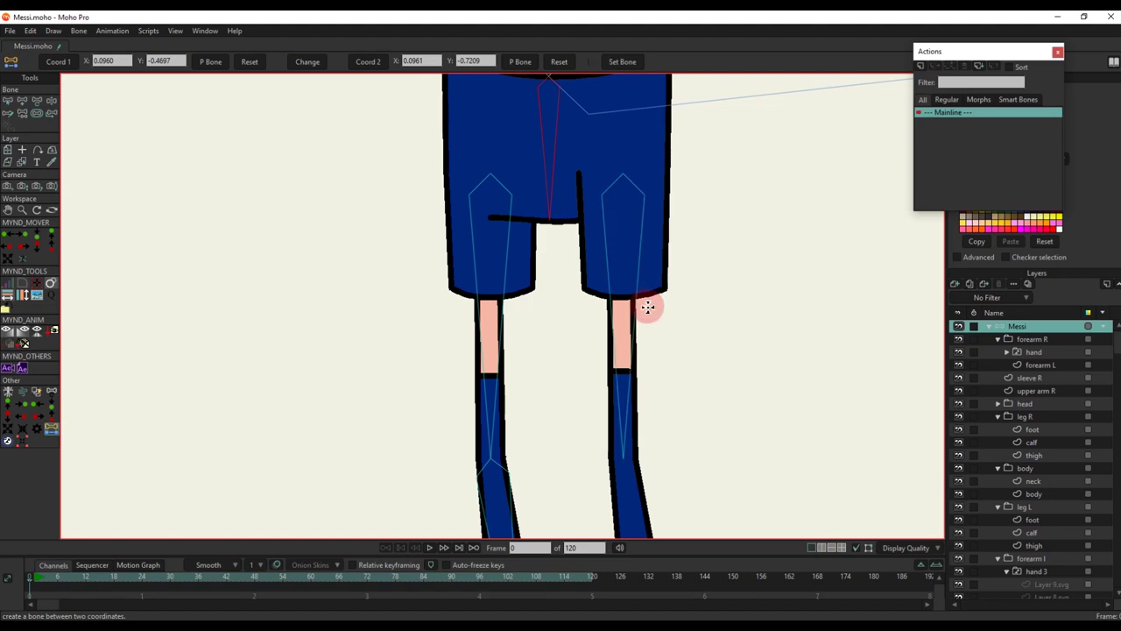
Create a calf bone for leg R between the centres of its knee circle (0.0961, -0.7209) and ankle circle (0.1222, -0.9171)
{"action": "scroll", "coordinate": [647, 313], "scroll_direction": "down", "scroll_amount": 2}
{"action": "scroll", "coordinate": [628, 390], "scroll_direction": "up", "scroll_amount": 2}
{"action": "left_click_drag", "start_coordinate": [628, 408], "coordinate": [628, 333]}
{"action": "right_click", "coordinate": [640, 409], "text": "alt"}
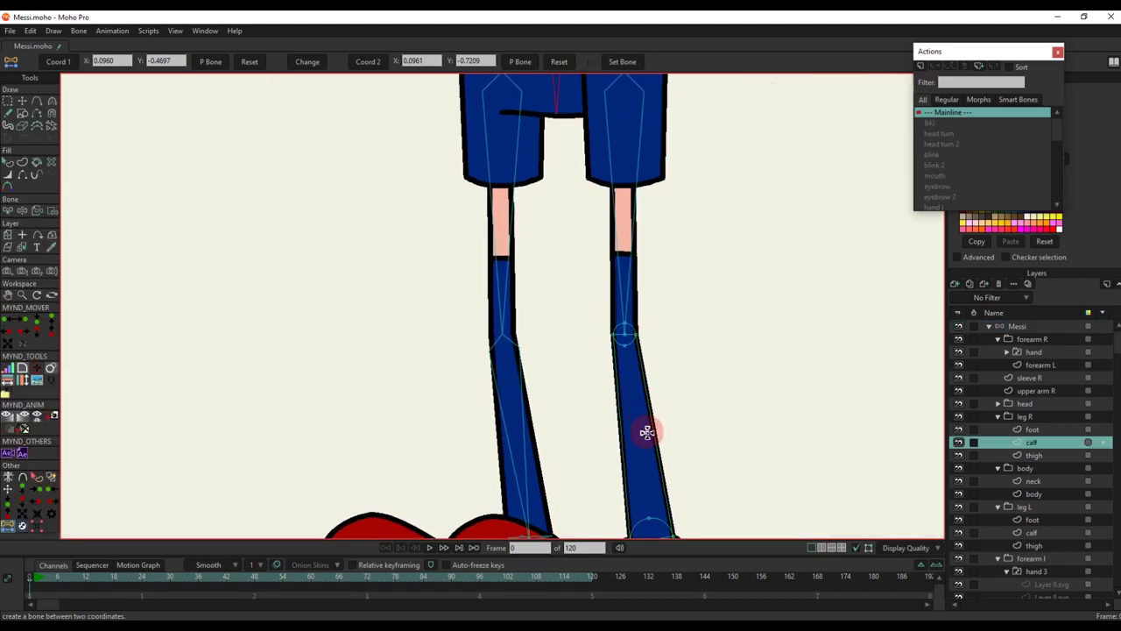
{"action": "scroll", "coordinate": [626, 379], "scroll_direction": "up", "scroll_amount": 2}
{"action": "left_click_drag", "start_coordinate": [623, 375], "coordinate": [592, 259]}
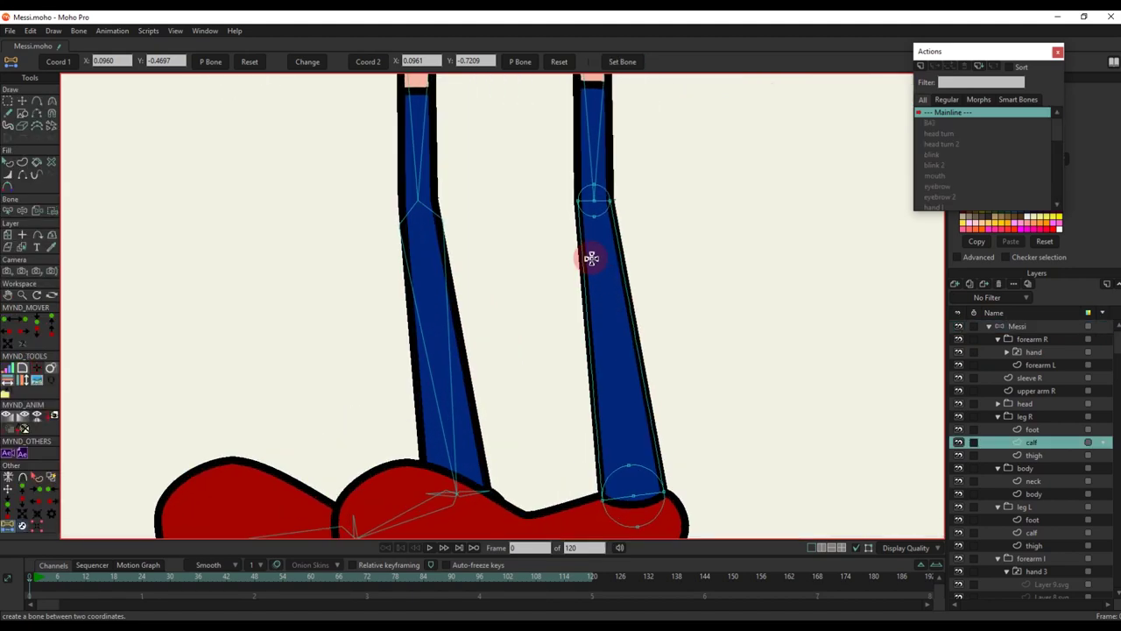
{"action": "left_click", "coordinate": [63, 60]}
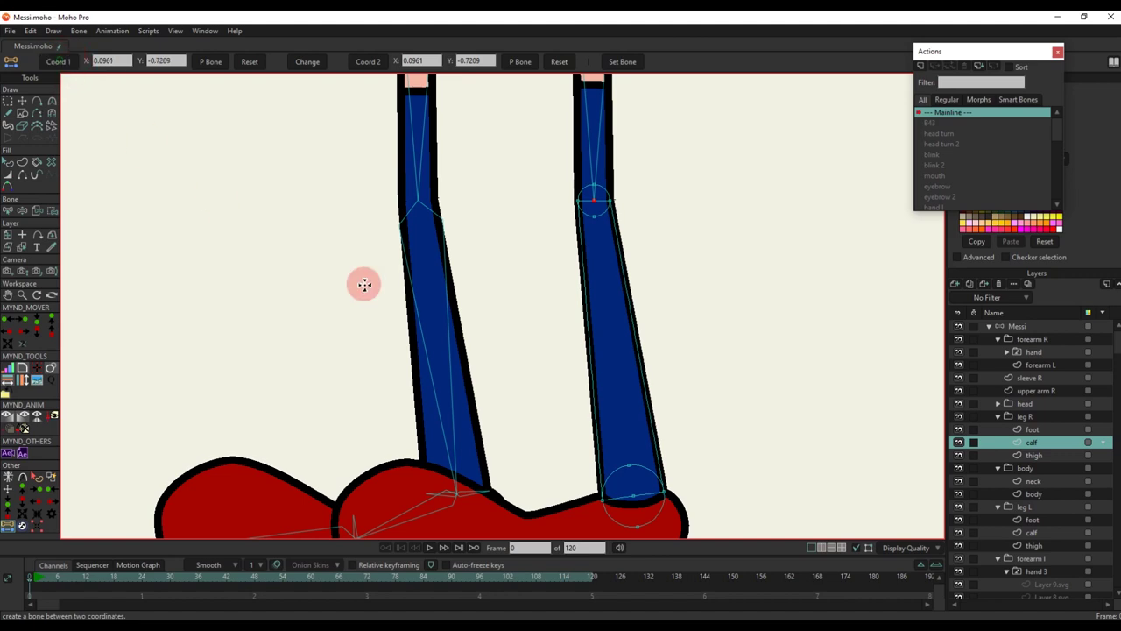
{"action": "left_click", "coordinate": [369, 66]}
{"action": "left_click", "coordinate": [1025, 326]}
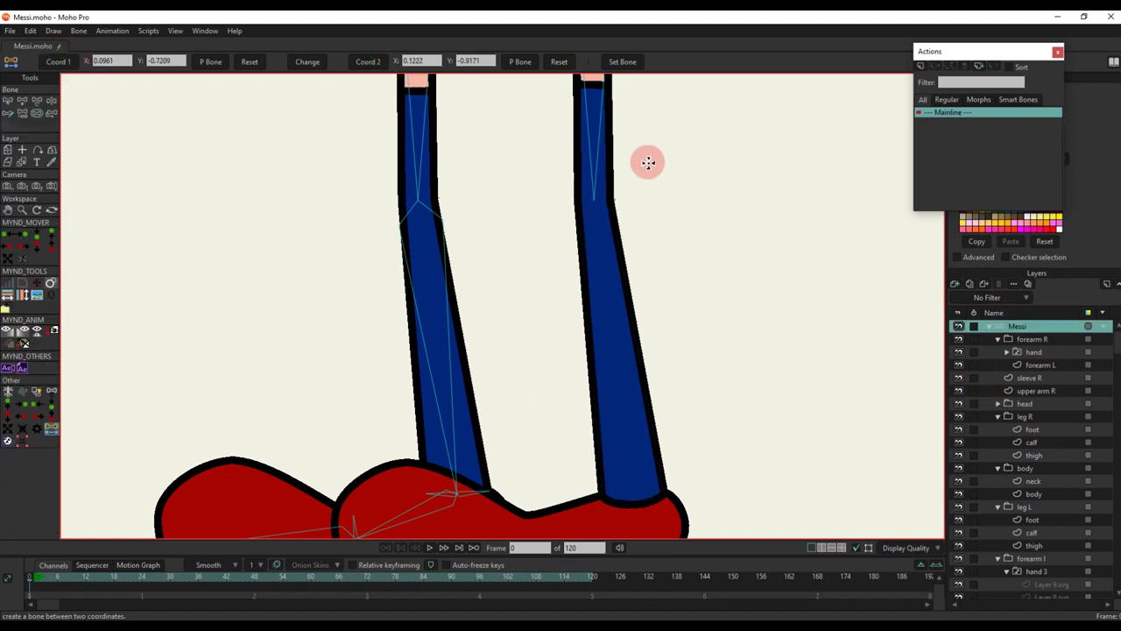
{"action": "left_click", "coordinate": [624, 63]}
Extend leg R's calf bone with a foot bone to the ball of the shoe and a toe bone to its tip
{"action": "scroll", "coordinate": [648, 342], "scroll_direction": "down", "scroll_amount": 3}
{"action": "scroll", "coordinate": [676, 383], "scroll_direction": "up", "scroll_amount": 4}
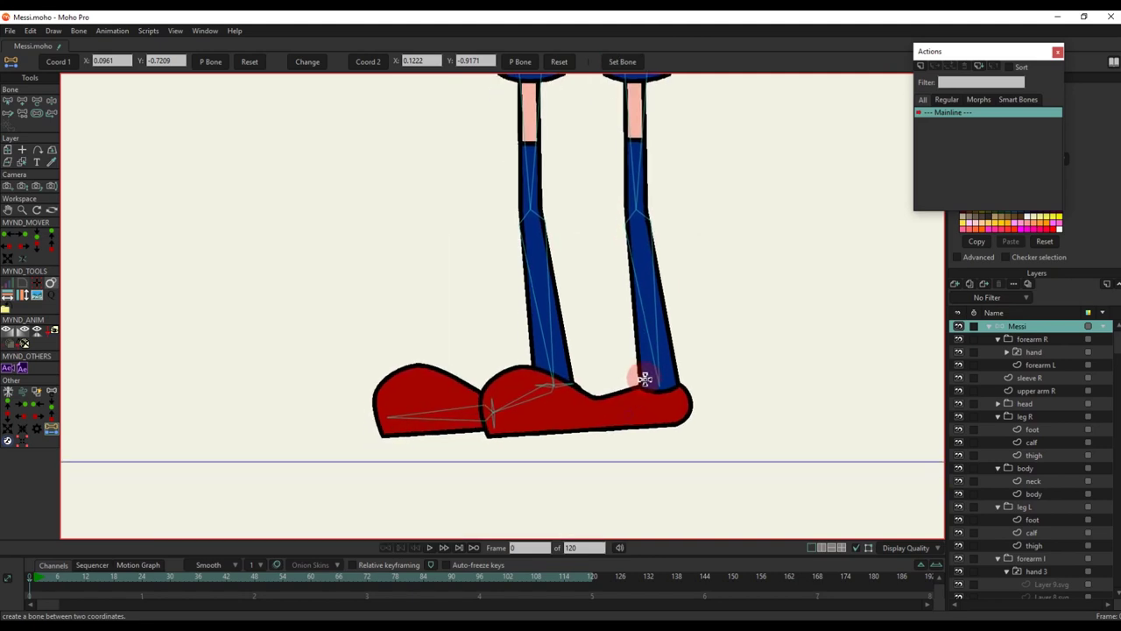
{"action": "key", "text": "b"}
{"action": "scroll", "coordinate": [662, 420], "scroll_direction": "up", "scroll_amount": 2}
{"action": "key", "text": "a"}
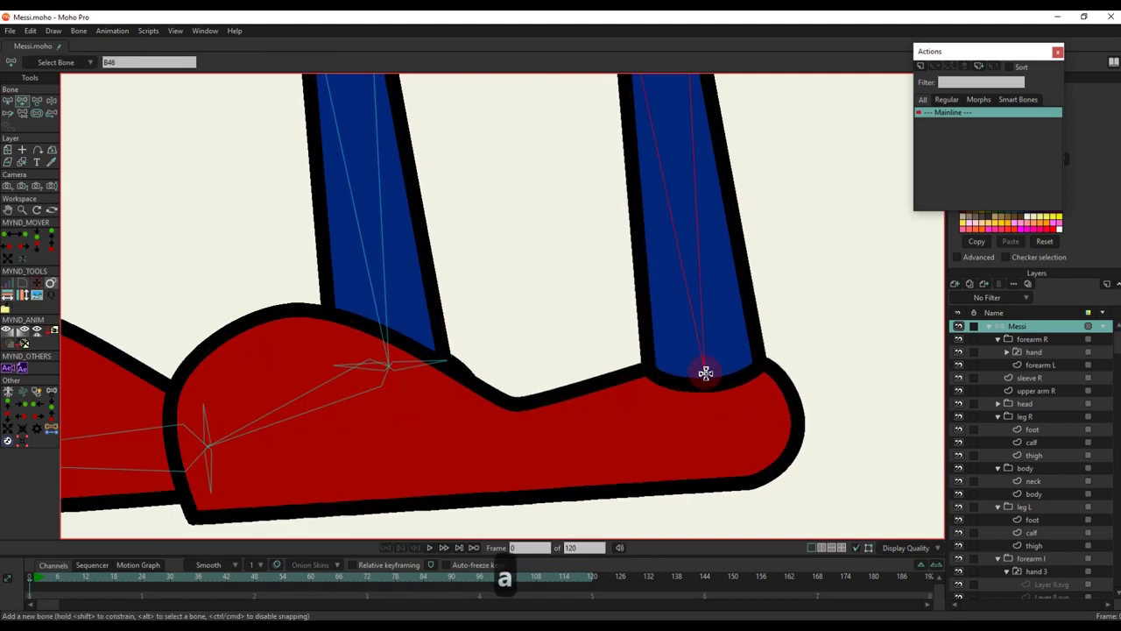
{"action": "left_click_drag", "start_coordinate": [707, 374], "coordinate": [523, 456]}
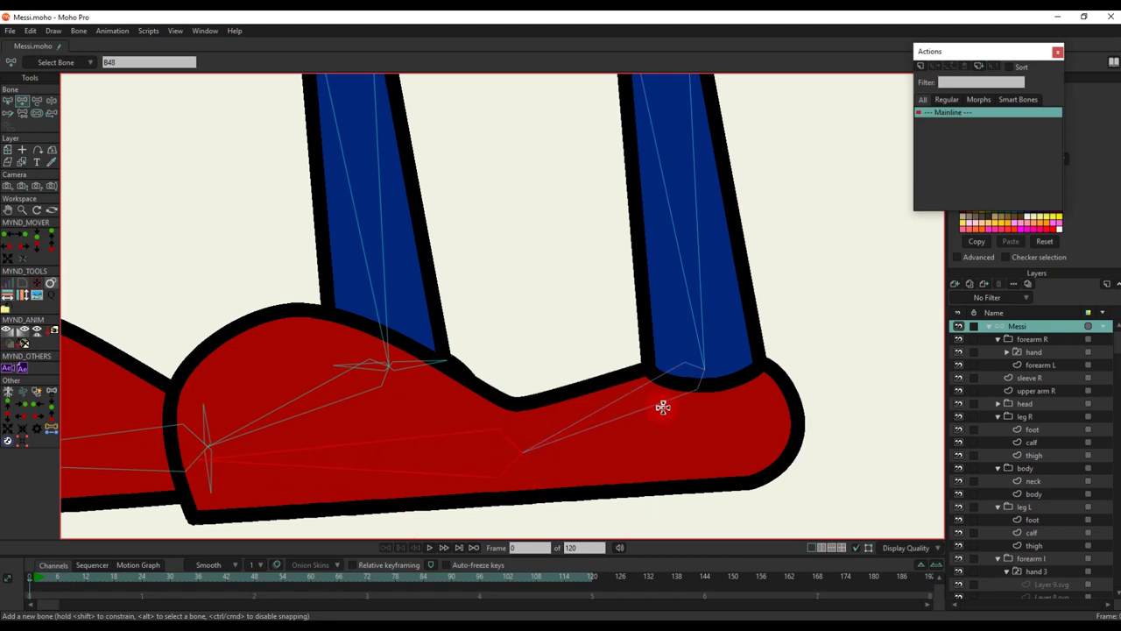
Add two short bones at leg R's ankle joint, reaching the back and front edges of the sock
{"action": "key", "text": "b"}
{"action": "scroll", "coordinate": [701, 377], "scroll_direction": "up", "scroll_amount": 3}
{"action": "key", "text": "a"}
{"action": "left_click_drag", "start_coordinate": [704, 358], "coordinate": [817, 346]}
{"action": "key", "text": "b"}
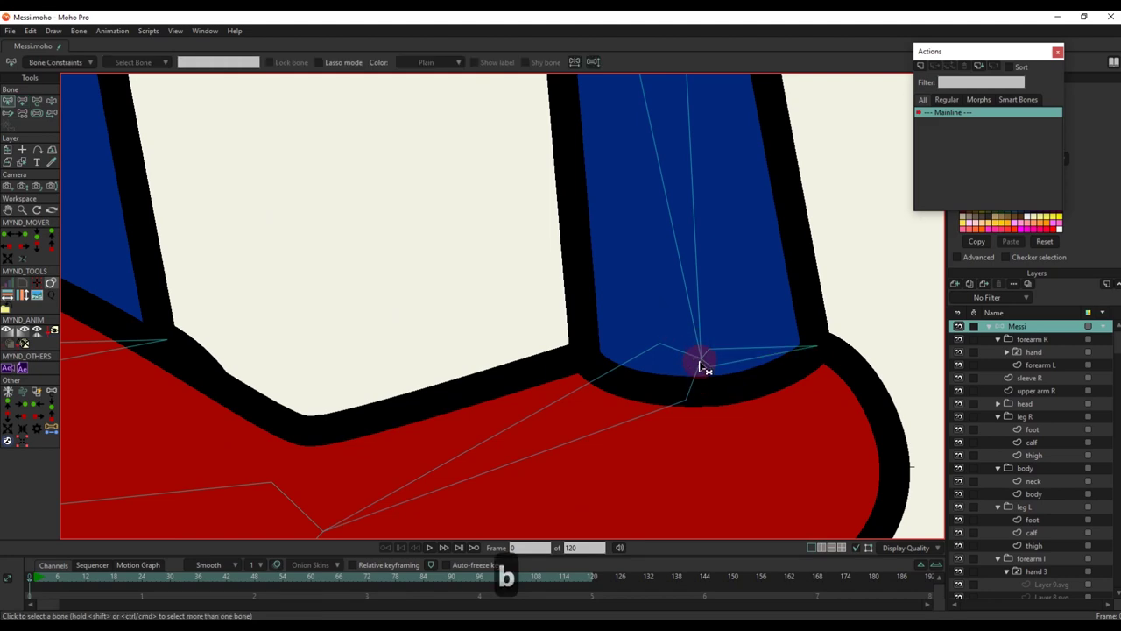
{"action": "key", "text": "a"}
{"action": "left_click_drag", "start_coordinate": [701, 357], "coordinate": [589, 356]}
Add two short bones under foot bone B47 at the ball joint of leg R's shoe, one to the upper outline and one to the sole
{"action": "key", "text": "b"}
{"action": "scroll", "coordinate": [538, 371], "scroll_direction": "down", "scroll_amount": 3}
{"action": "scroll", "coordinate": [511, 378], "scroll_direction": "up", "scroll_amount": 3}
{"action": "key", "text": "a"}
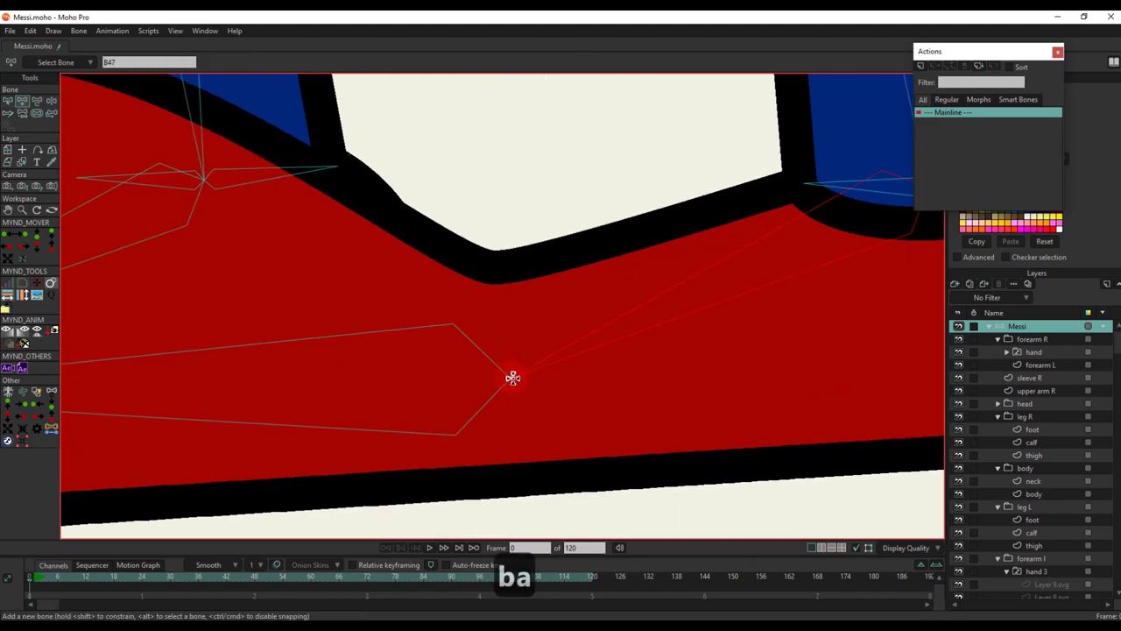
{"action": "left_click_drag", "start_coordinate": [511, 378], "coordinate": [502, 270]}
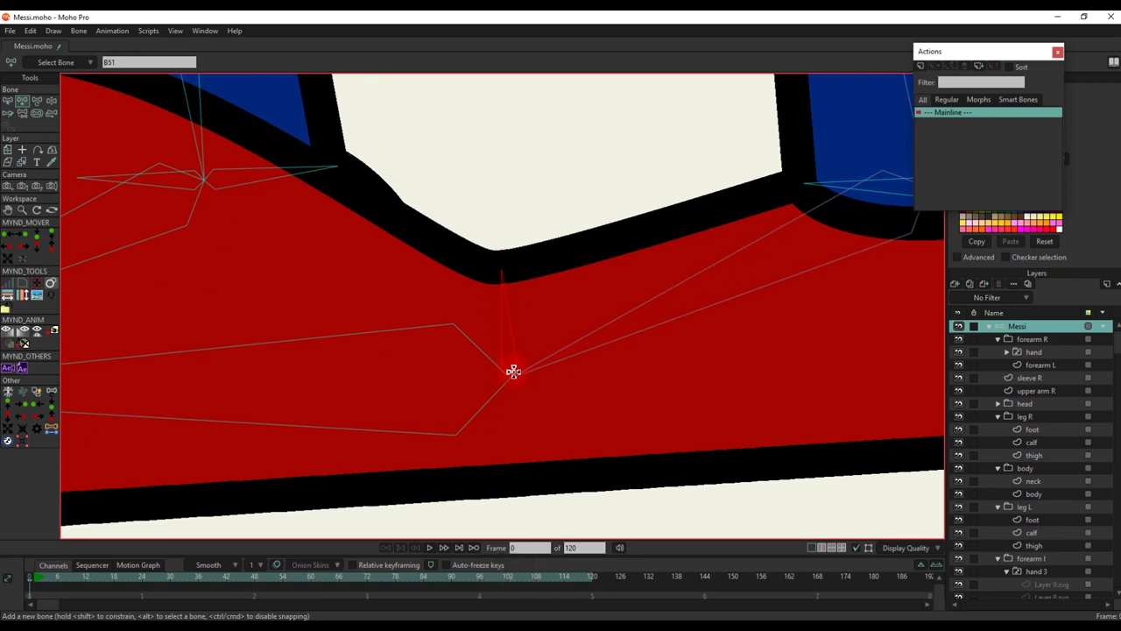
{"action": "key", "text": "b"}
{"action": "key", "text": "a"}
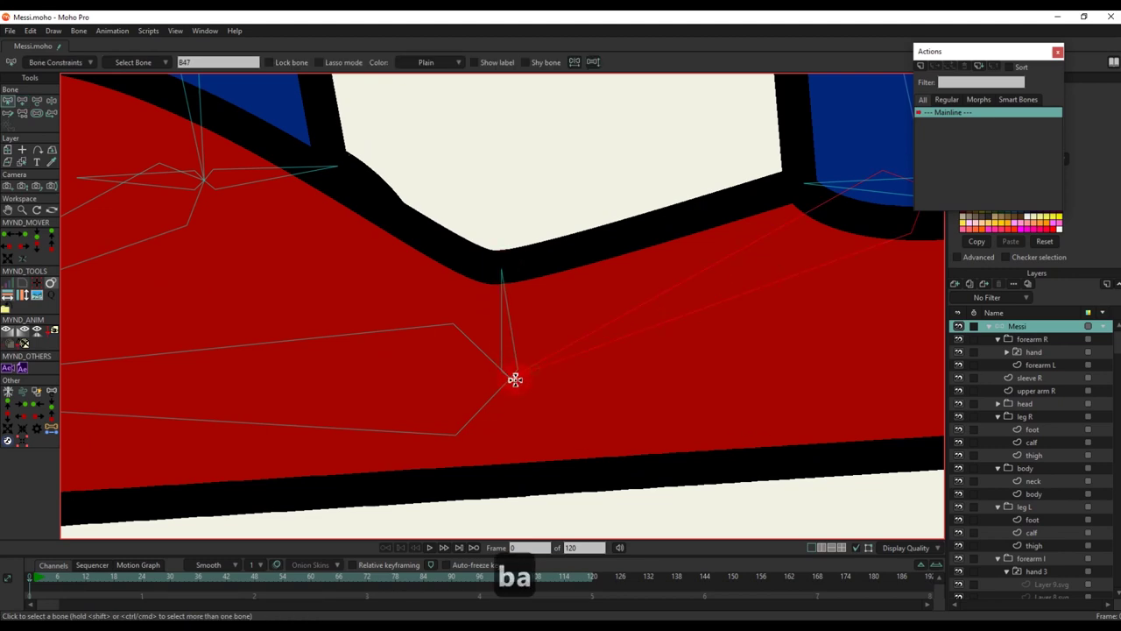
{"action": "left_click_drag", "start_coordinate": [512, 377], "coordinate": [514, 480]}
Select the lower ball-joint bone B44 in the foot of leg L
{"action": "scroll", "coordinate": [316, 408], "scroll_direction": "down", "scroll_amount": 3}
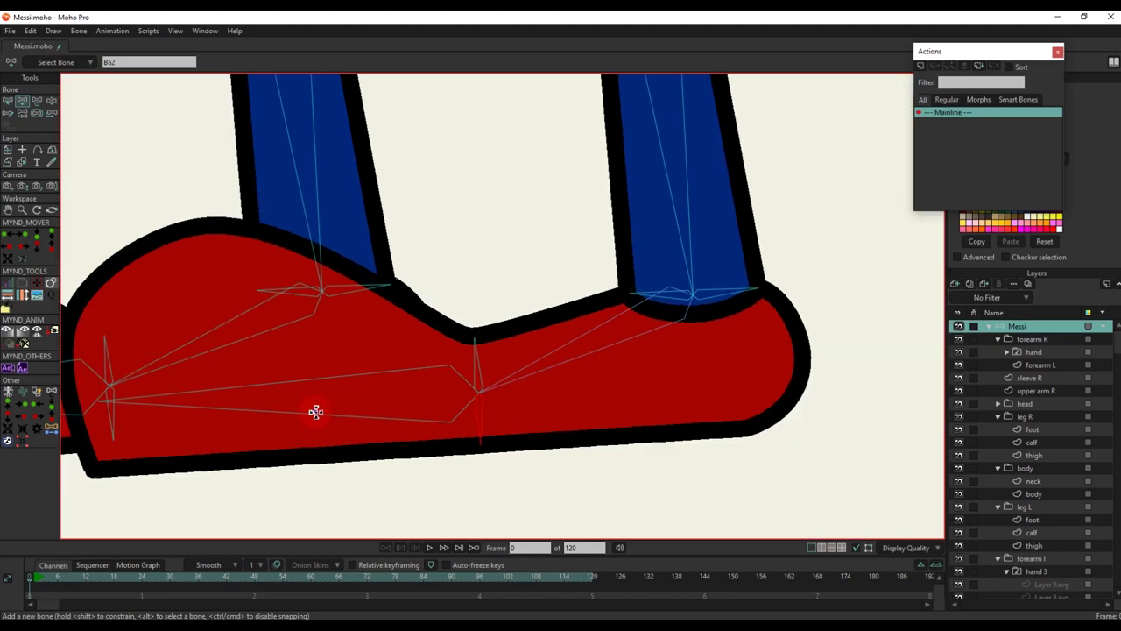
{"action": "scroll", "coordinate": [486, 328], "scroll_direction": "up", "scroll_amount": 2}
{"action": "scroll", "coordinate": [412, 394], "scroll_direction": "up", "scroll_amount": 2}
{"action": "key", "text": "b"}
{"action": "left_click", "coordinate": [413, 387]}
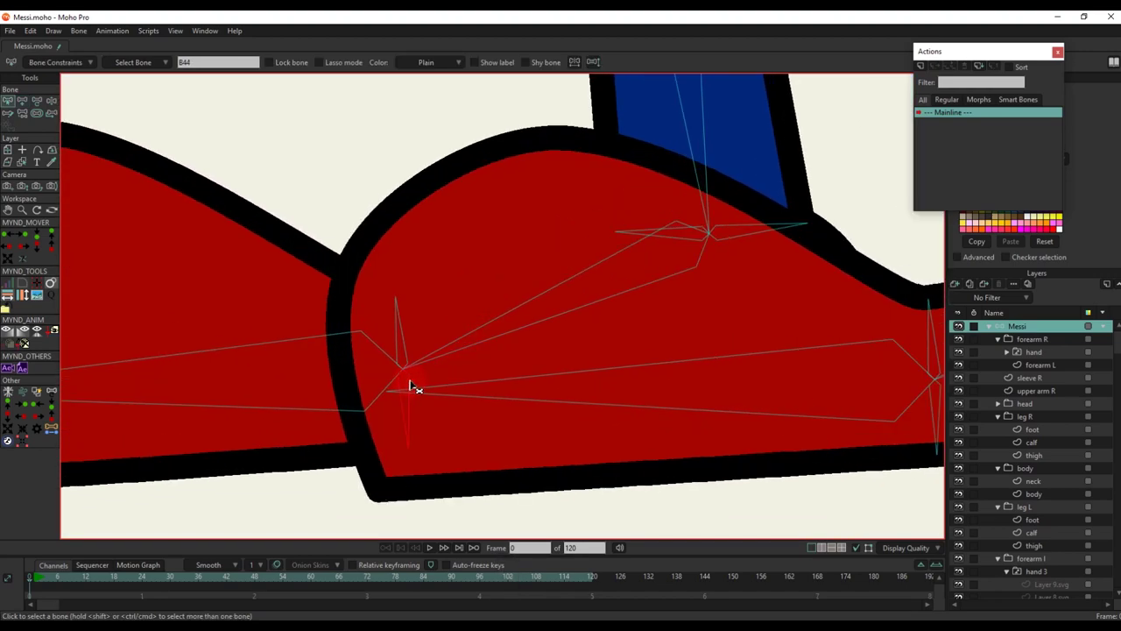
Parent the small downward bone at the ball of the foot to the diagonal foot bone, and reduce the strength of both feet's bones
{"action": "key", "text": "p"}
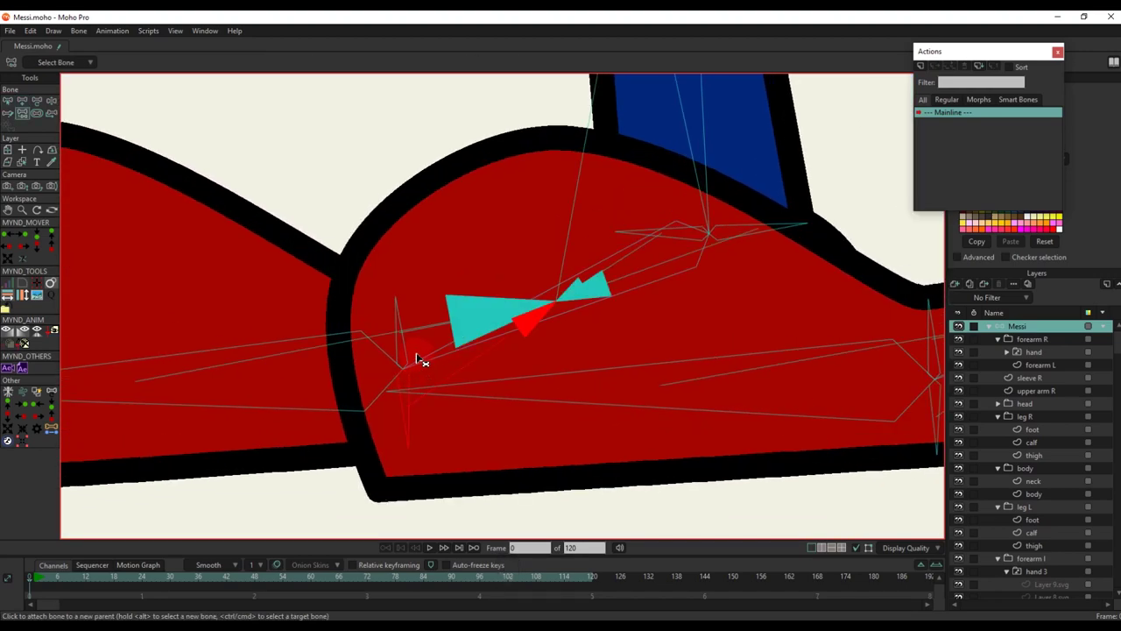
{"action": "scroll", "coordinate": [420, 360], "scroll_direction": "down", "scroll_amount": 2}
{"action": "key", "text": "s"}
{"action": "scroll", "coordinate": [601, 328], "scroll_direction": "down", "scroll_amount": 4}
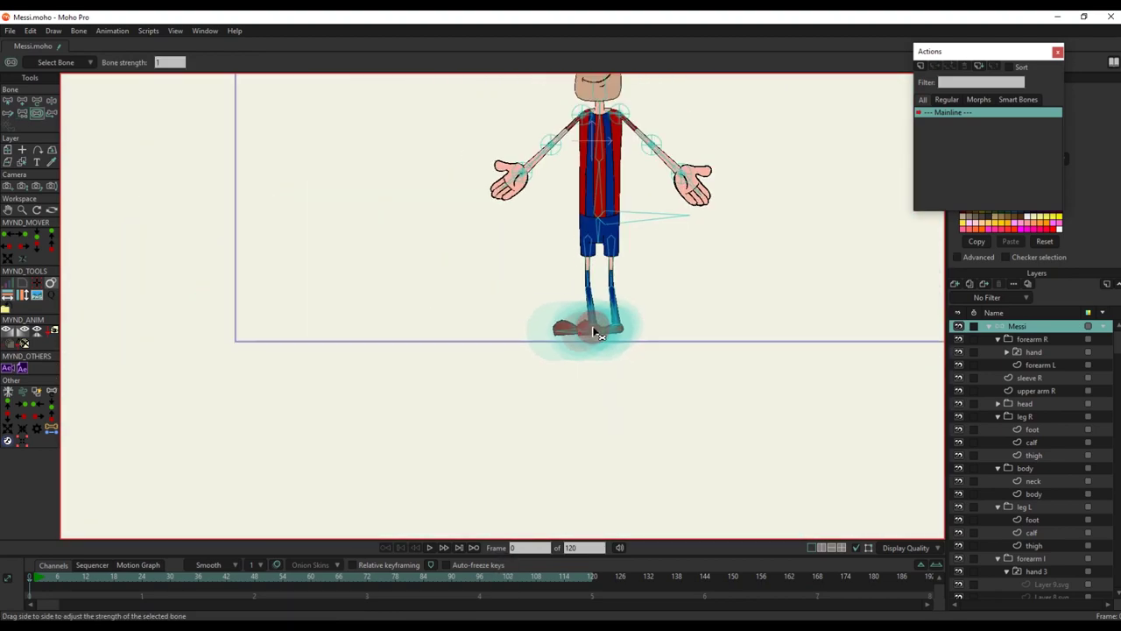
{"action": "key", "text": "b"}
{"action": "left_click_drag", "start_coordinate": [685, 385], "coordinate": [526, 235]}
{"action": "key", "text": "s"}
{"action": "left_click_drag", "start_coordinate": [610, 345], "coordinate": [434, 360]}
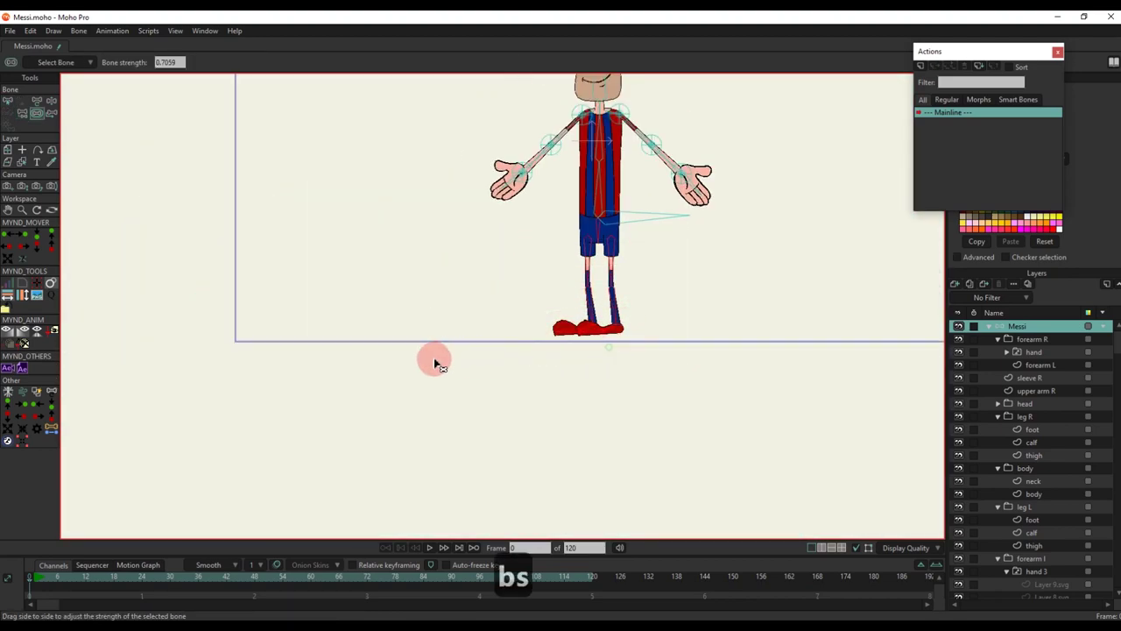
Parent both thigh bones to the short vertical hip bone inside the shorts
{"action": "key", "text": "b"}
{"action": "scroll", "coordinate": [571, 385], "scroll_direction": "up", "scroll_amount": 4}
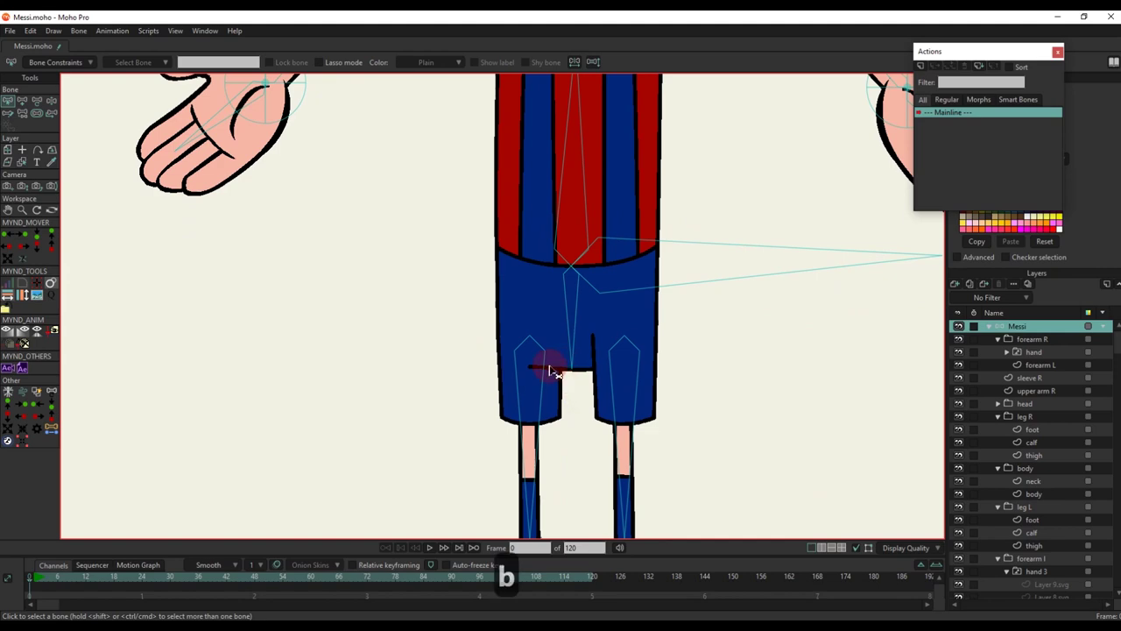
{"action": "left_click", "coordinate": [547, 377]}
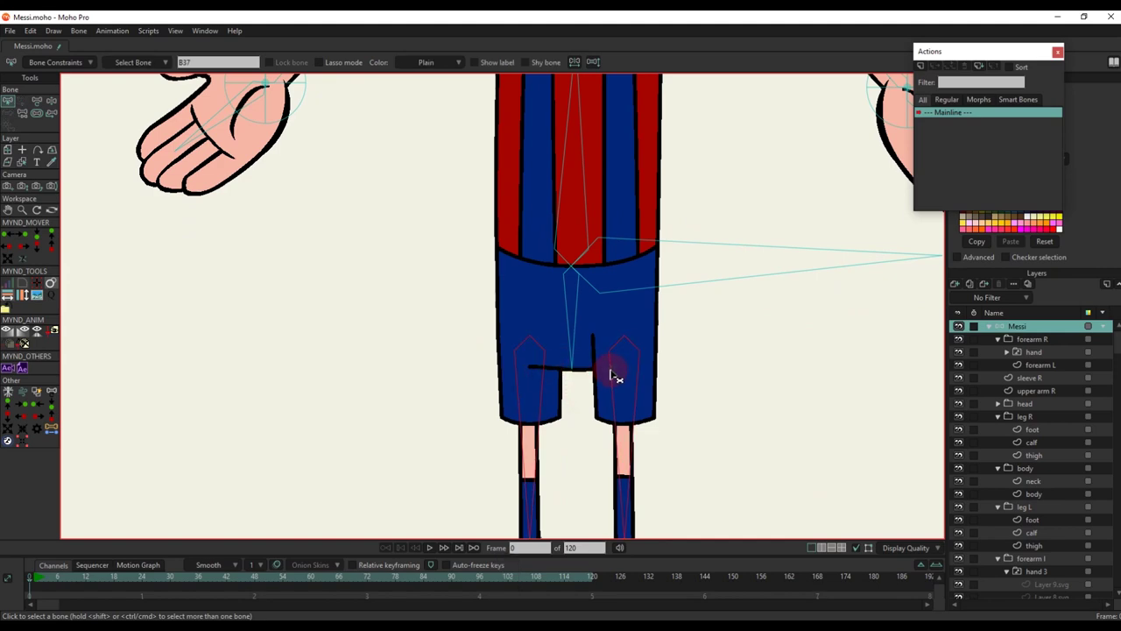
{"action": "key", "text": "p"}
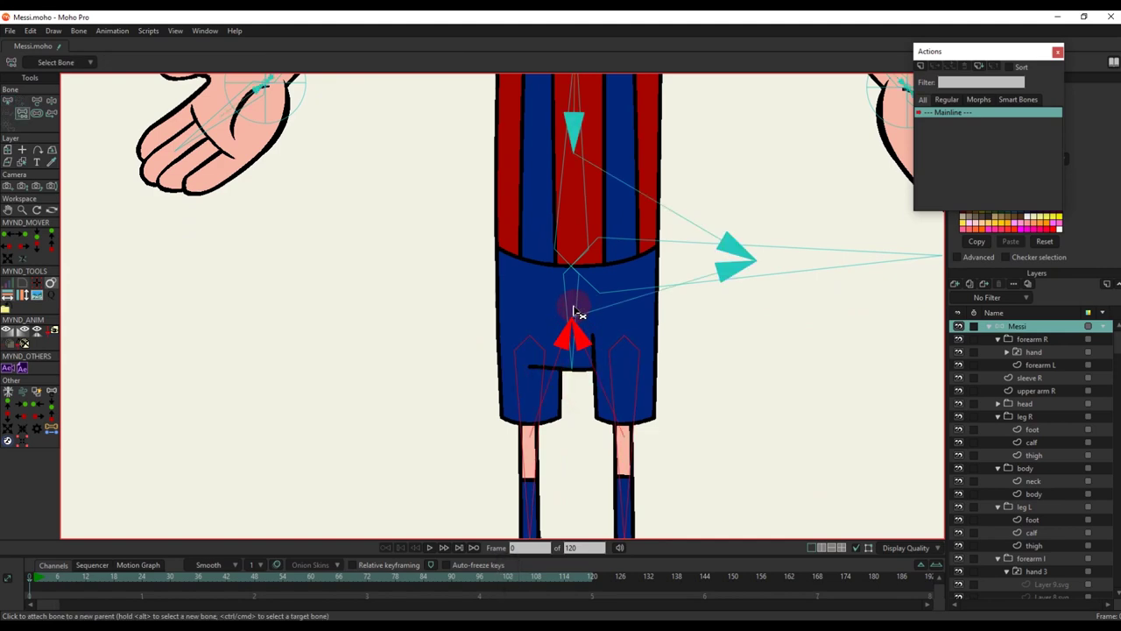
Parent the shin bone of each leg to the thigh bone above it
{"action": "scroll", "coordinate": [582, 399], "scroll_direction": "down", "scroll_amount": 4}
{"action": "left_click_drag", "start_coordinate": [579, 491], "coordinate": [584, 338]}
{"action": "scroll", "coordinate": [582, 338], "scroll_direction": "up", "scroll_amount": 3}
{"action": "key", "text": "b"}
{"action": "left_click", "coordinate": [559, 329]}
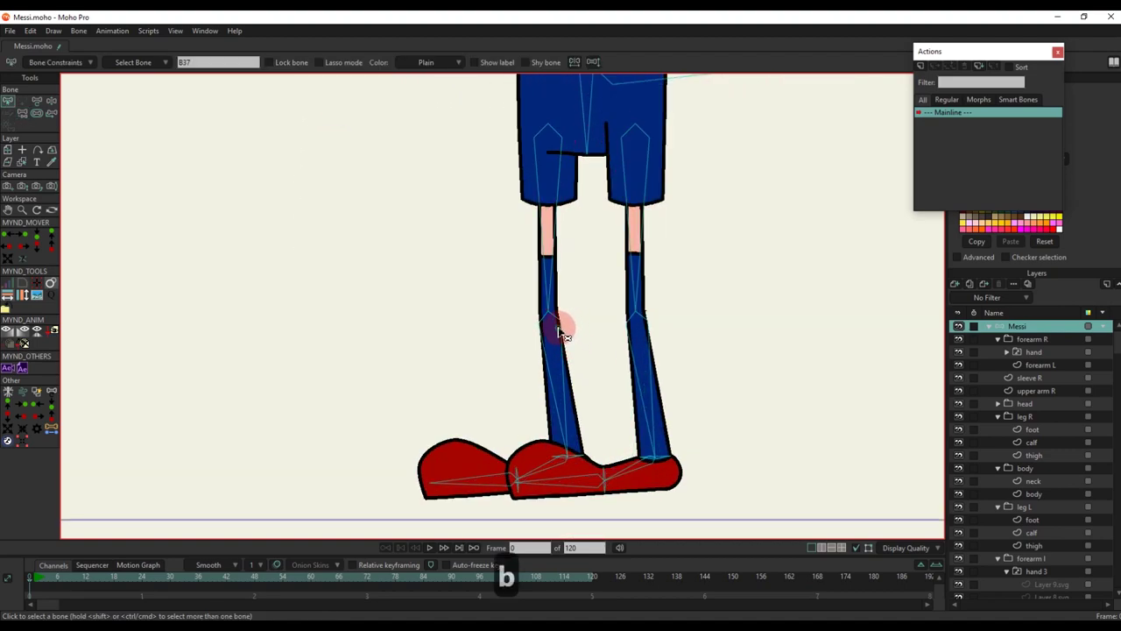
{"action": "key", "text": "p"}
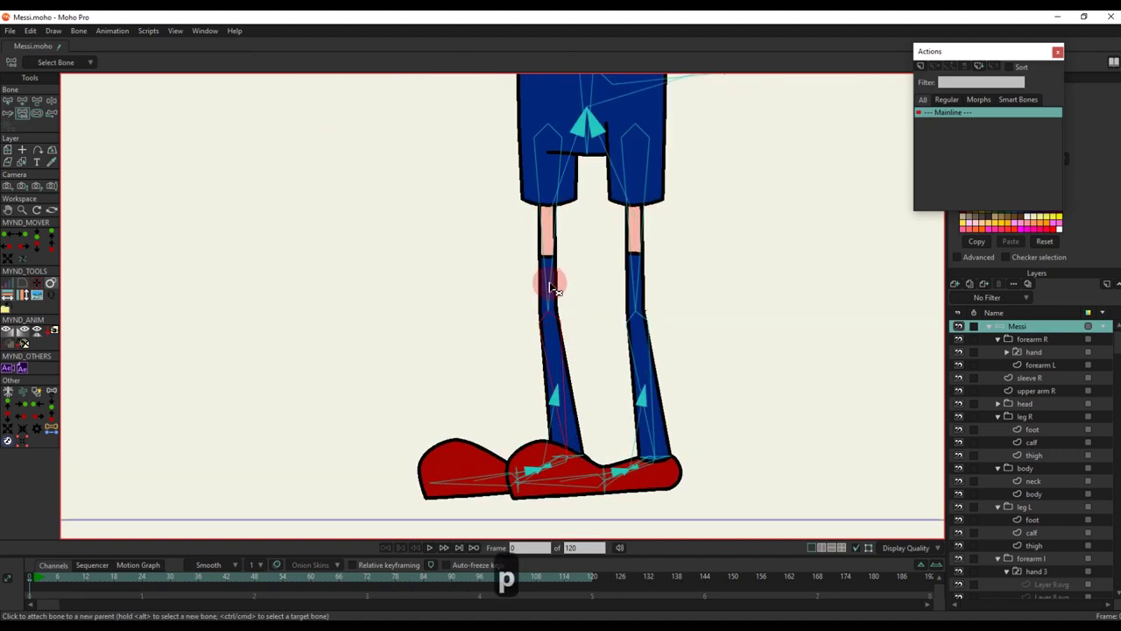
{"action": "key", "text": "b"}
{"action": "left_click", "coordinate": [656, 351]}
{"action": "key", "text": "p"}
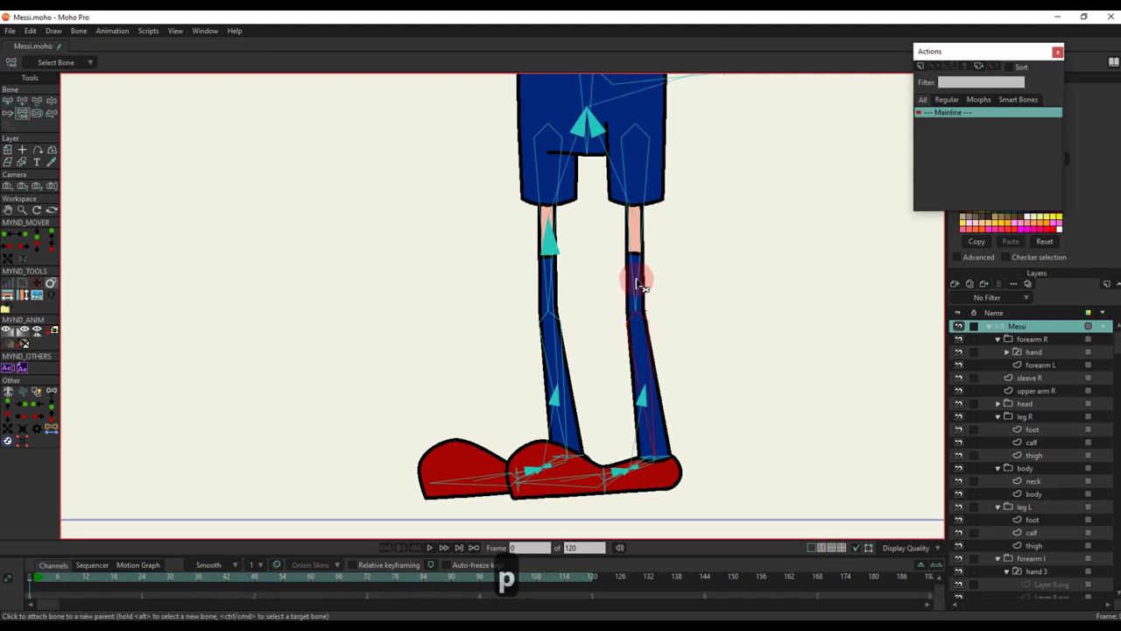
{"action": "scroll", "coordinate": [637, 282], "scroll_direction": "down", "scroll_amount": 3}
Add an unparented bone from the right leg's ankle, running diagonally down past the heel towards the ground line
{"action": "key", "text": "b"}
{"action": "scroll", "coordinate": [584, 435], "scroll_direction": "up", "scroll_amount": 5}
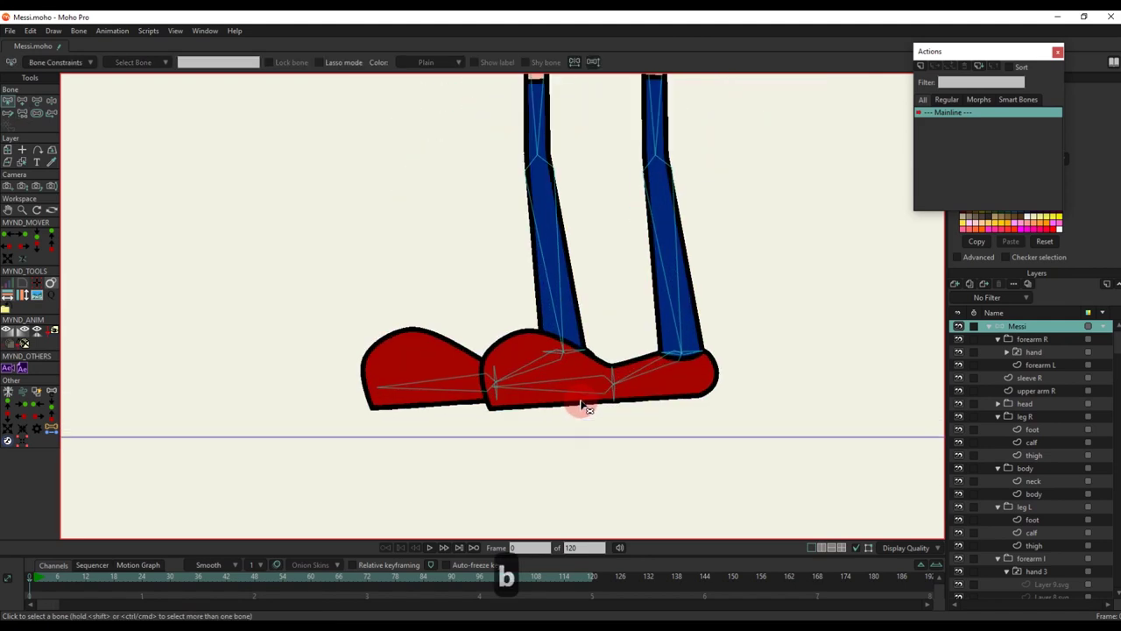
{"action": "key", "text": "a"}
{"action": "scroll", "coordinate": [696, 381], "scroll_direction": "up", "scroll_amount": 3}
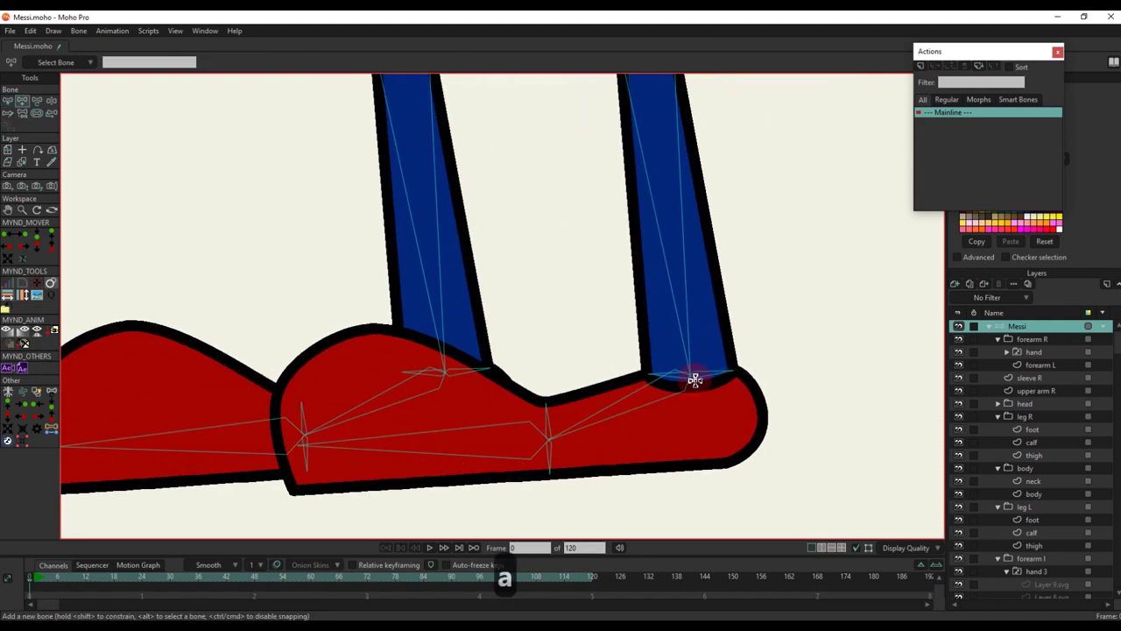
{"action": "left_click_drag", "start_coordinate": [692, 375], "coordinate": [931, 545]}
{"action": "scroll", "coordinate": [698, 396], "scroll_direction": "down", "scroll_amount": 3}
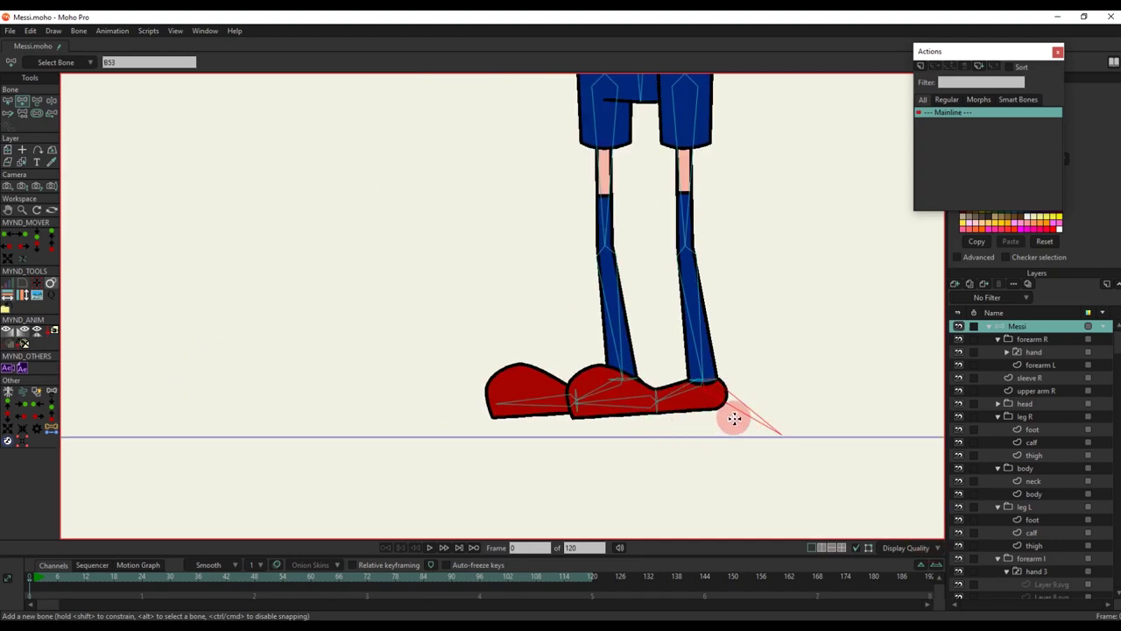
Reduce the influence strength of the new right ankle bone and check its parent connection
{"action": "key", "text": "s"}
{"action": "left_click_drag", "start_coordinate": [726, 425], "coordinate": [749, 406]}
{"action": "key", "text": "p"}
{"action": "scroll", "coordinate": [725, 390], "scroll_direction": "up", "scroll_amount": 5}
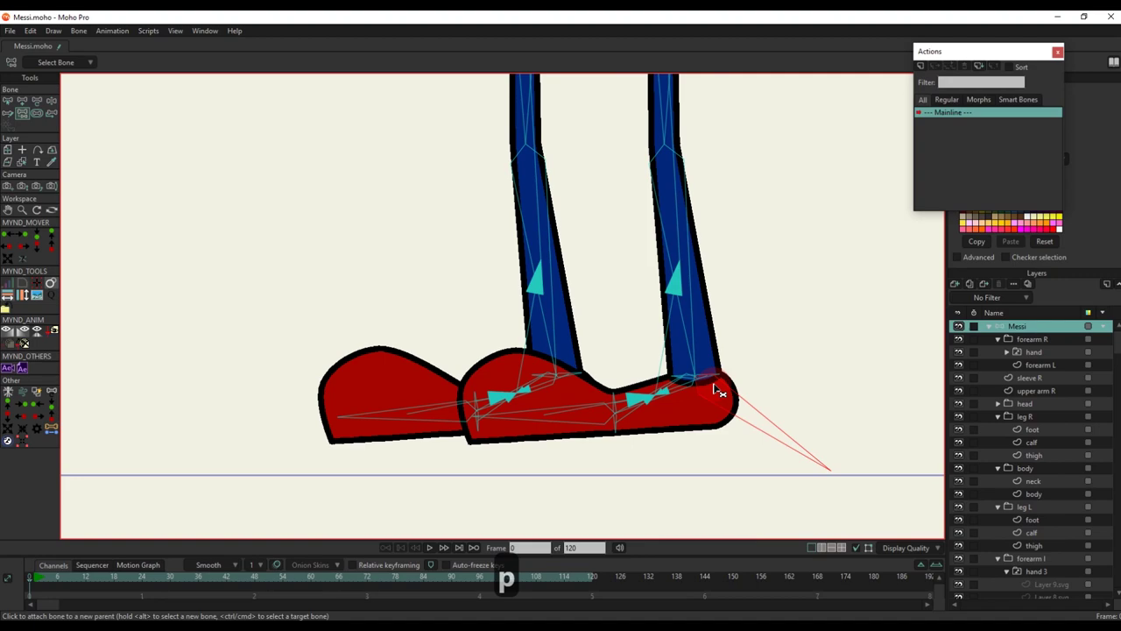
{"action": "scroll", "coordinate": [743, 438], "scroll_direction": "down", "scroll_amount": 6}
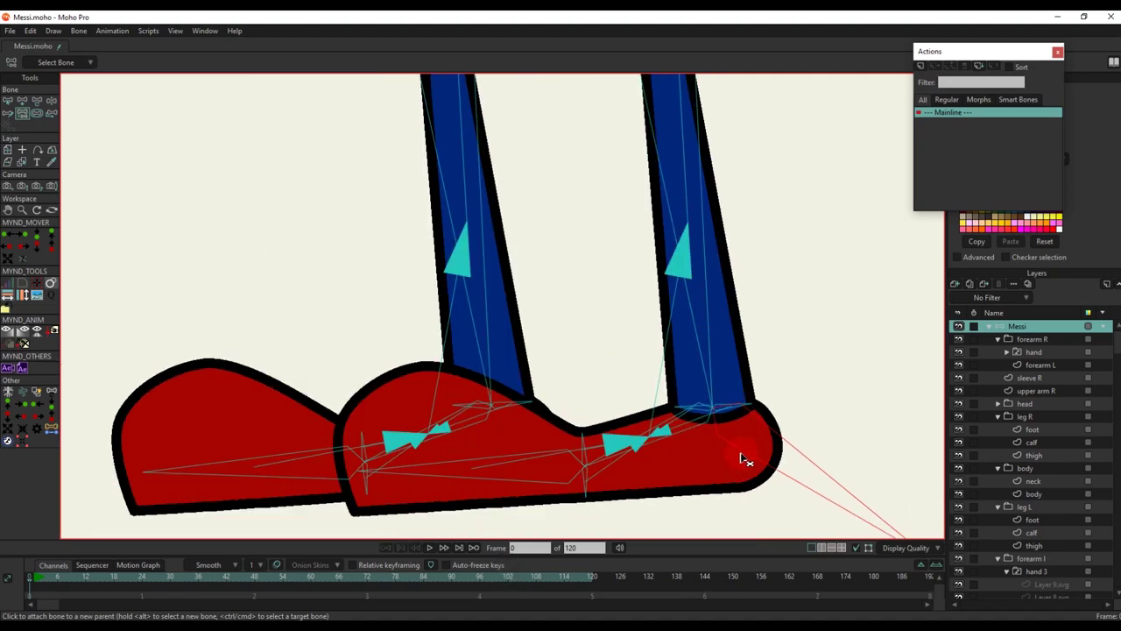
Add a matching unparented bone from the left leg's ankle, running diagonally down to the ground line
{"action": "key", "text": "b"}
{"action": "key", "text": "a"}
{"action": "scroll", "coordinate": [514, 343], "scroll_direction": "up", "scroll_amount": 2}
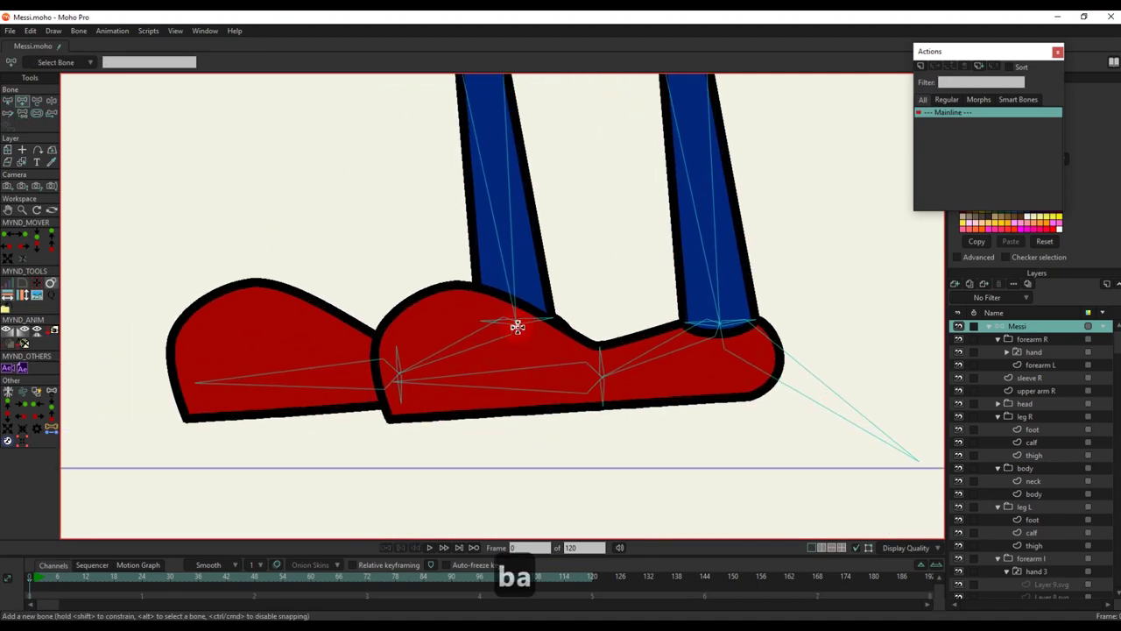
{"action": "left_click_drag", "start_coordinate": [517, 332], "coordinate": [711, 468]}
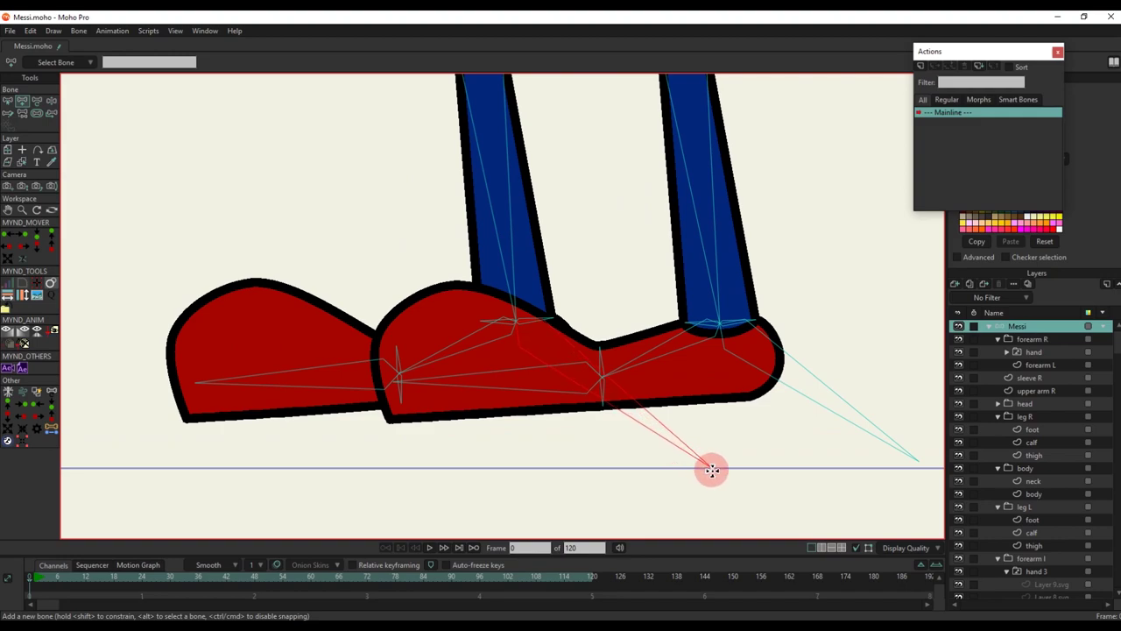
Set the strength of the new left ankle bone to 0 and check its parent connection
{"action": "scroll", "coordinate": [673, 422], "scroll_direction": "down", "scroll_amount": 3}
{"action": "key", "text": "s"}
{"action": "left_click", "coordinate": [543, 416]}
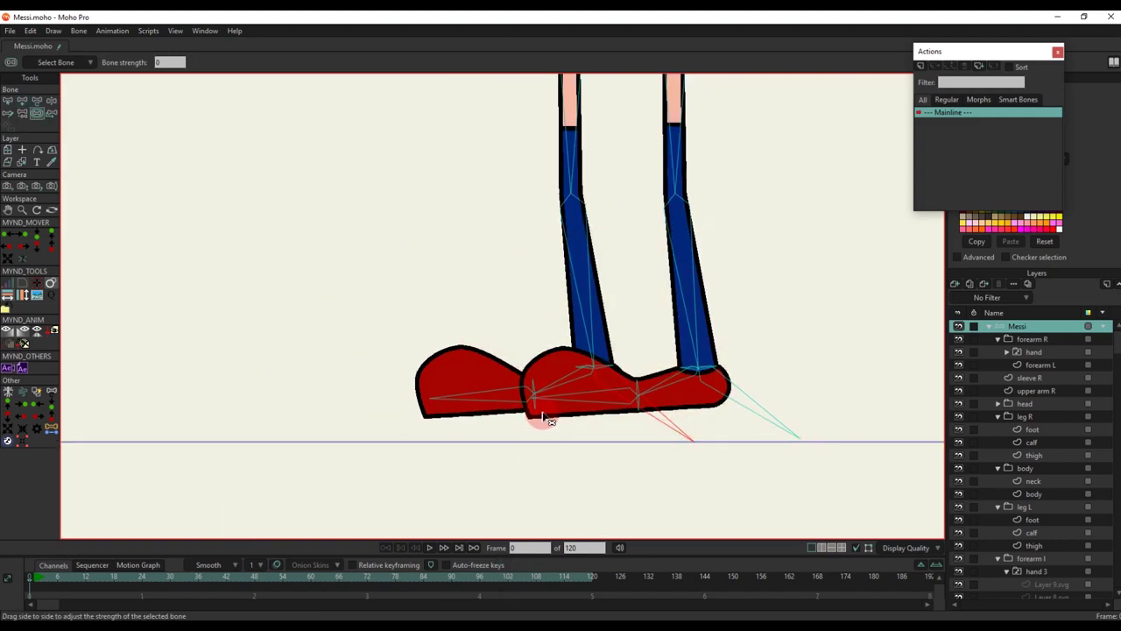
{"action": "key", "text": "p"}
{"action": "scroll", "coordinate": [560, 385], "scroll_direction": "up", "scroll_amount": 1}
{"action": "scroll", "coordinate": [613, 321], "scroll_direction": "down", "scroll_amount": 2}
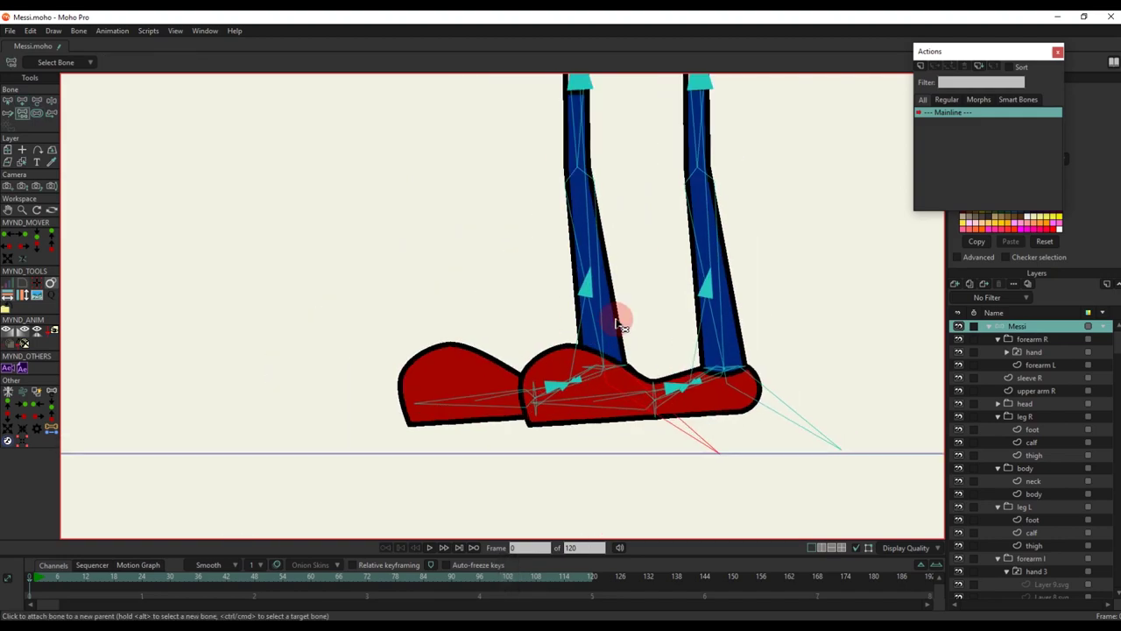
{"action": "scroll", "coordinate": [793, 322], "scroll_direction": "down", "scroll_amount": 2}
{"action": "left_click", "coordinate": [739, 356]}
{"action": "scroll", "coordinate": [660, 401], "scroll_direction": "up", "scroll_amount": 5}
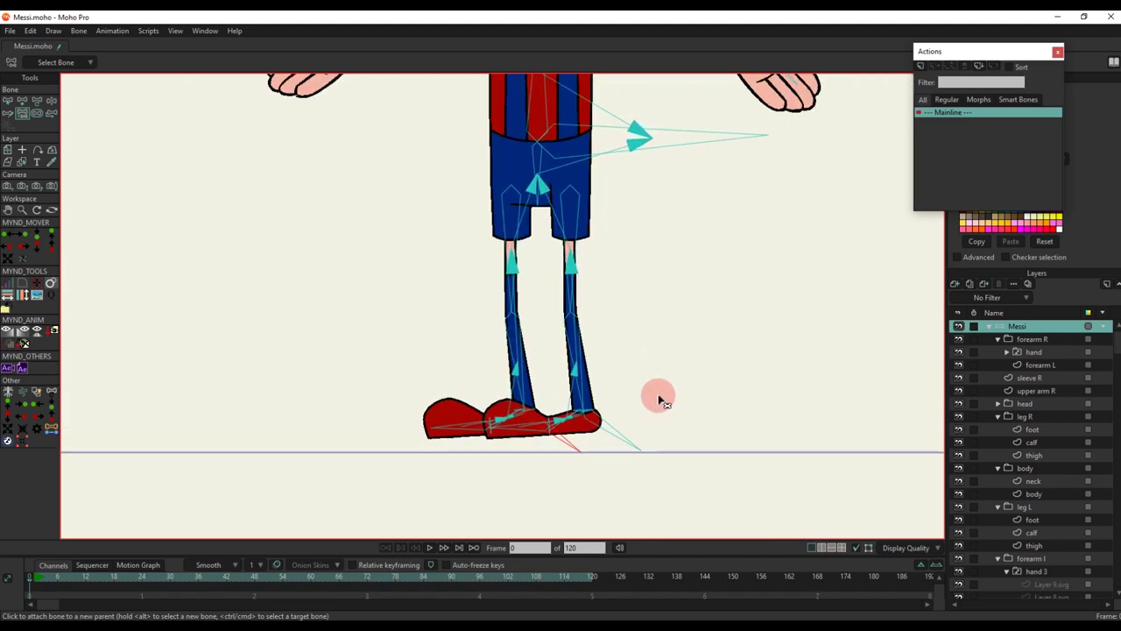
Rename the new bone at the left ankle as "target L"
{"action": "key", "text": "b"}
{"action": "left_click", "coordinate": [481, 432]}
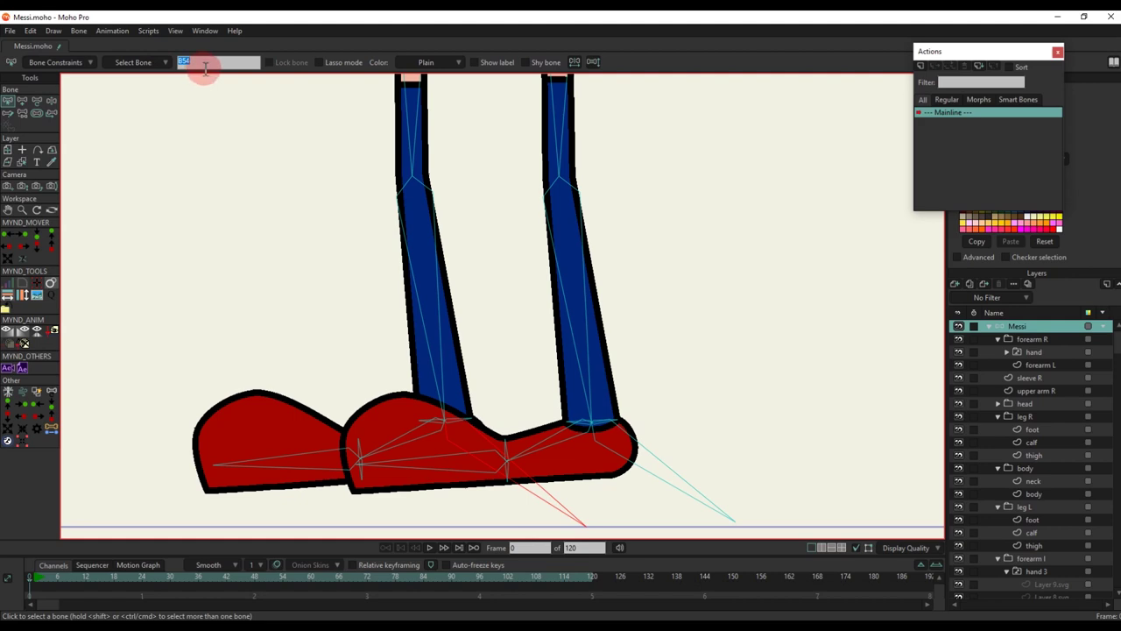
{"action": "type", "text": "tar"}
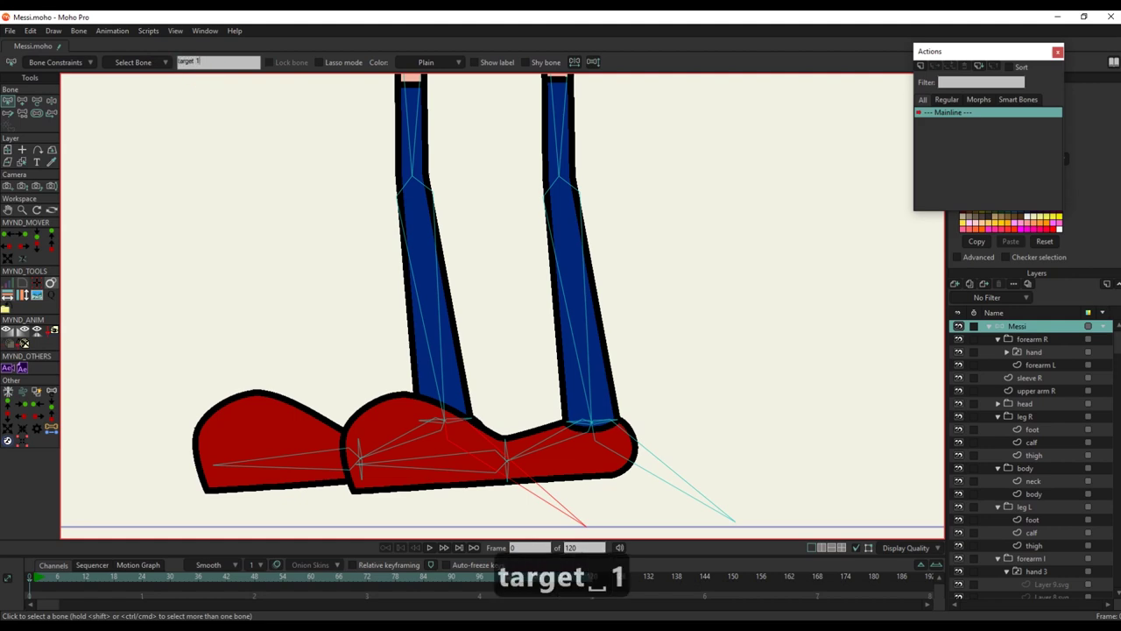
{"action": "type", "text": "get 1"}
{"action": "key", "text": "BackSpace"}
{"action": "type", "text": "L"}
{"action": "key", "text": "Return"}
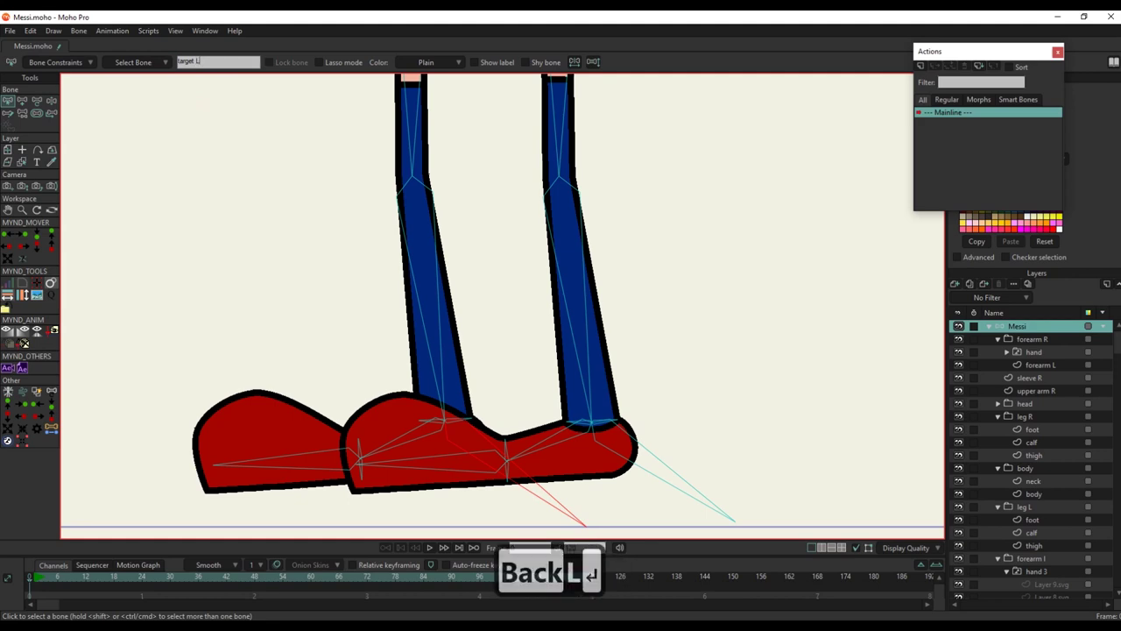
Rename the new bone at the right ankle as "Target R"
{"action": "left_click", "coordinate": [650, 457]}
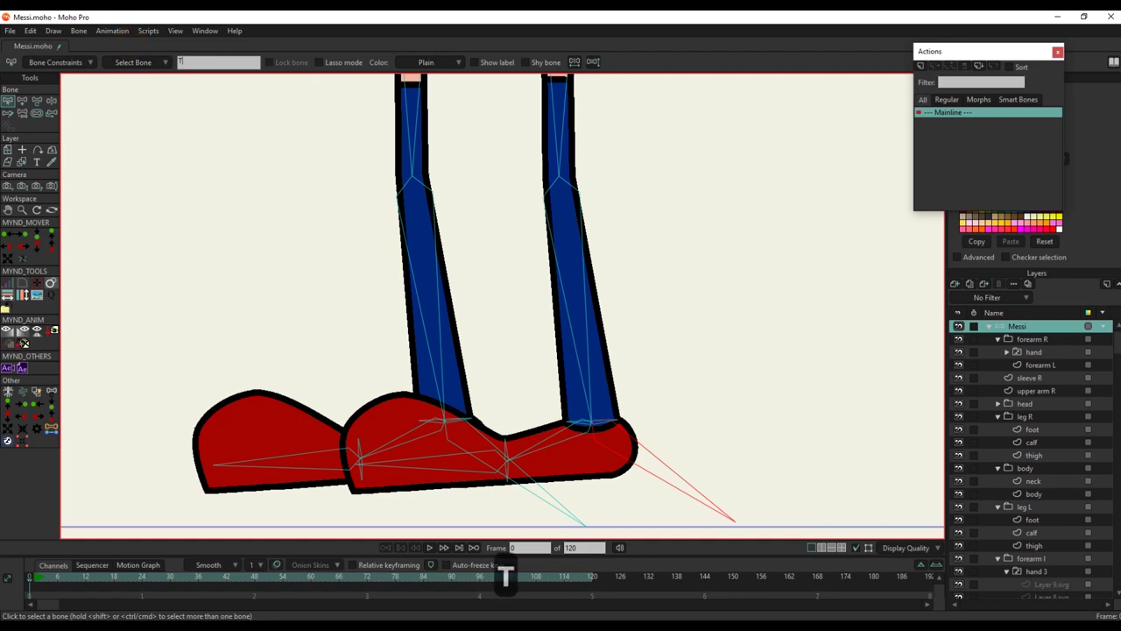
{"action": "type", "text": "Target"}
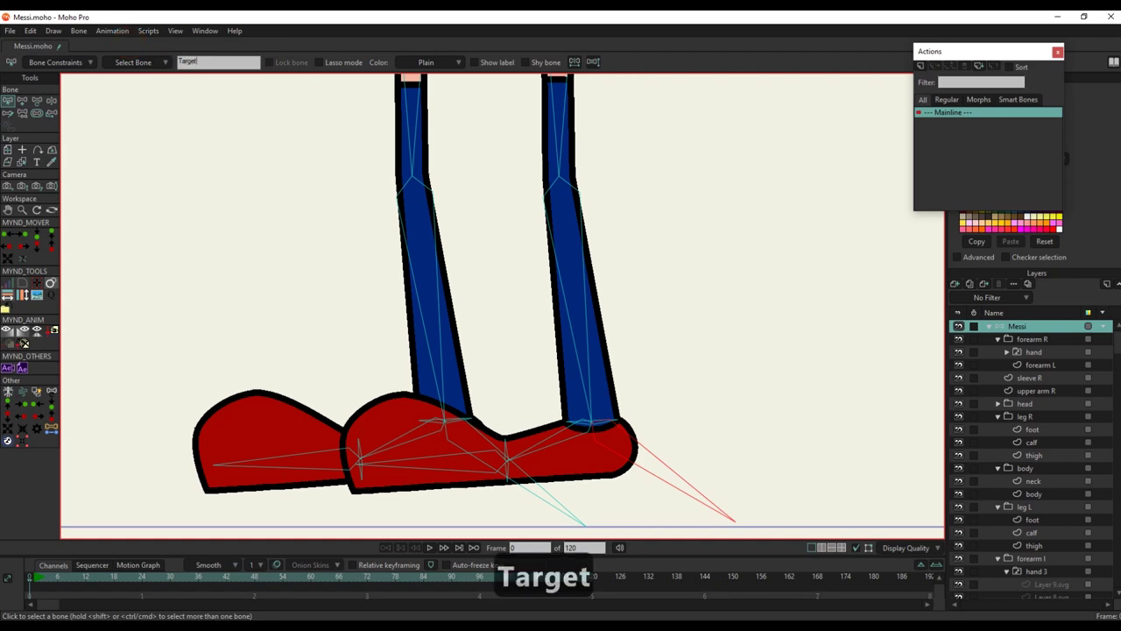
{"action": "type", "text": " R"}
{"action": "key", "text": "Return"}
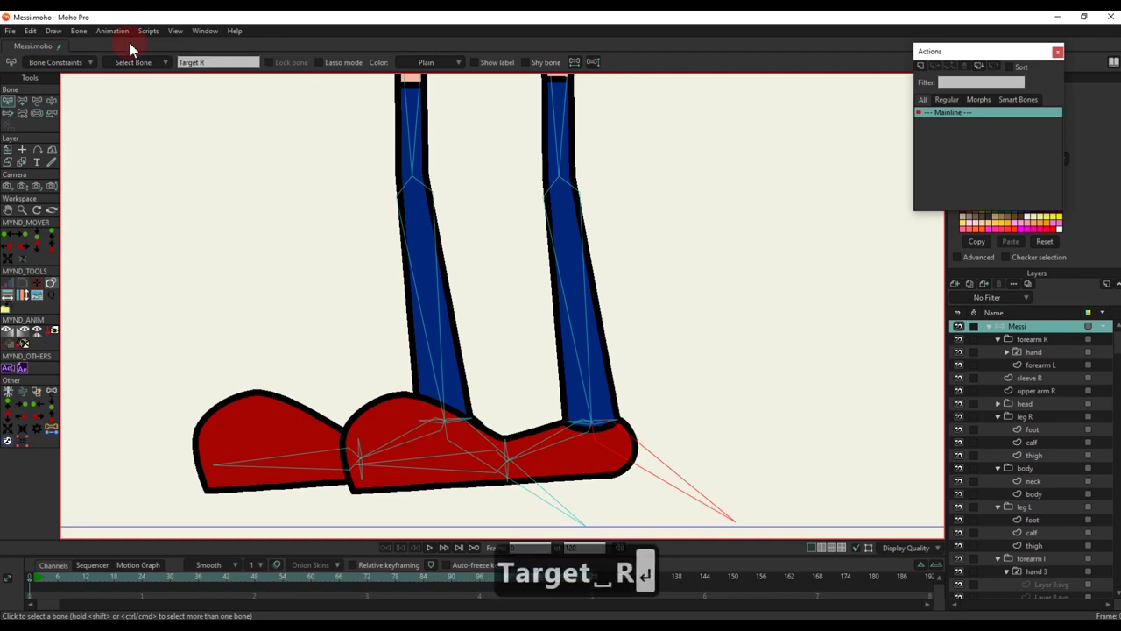
Assign Target R as the target of the right shin bone in its bone constraints
{"action": "scroll", "coordinate": [619, 379], "scroll_direction": "down", "scroll_amount": 2}
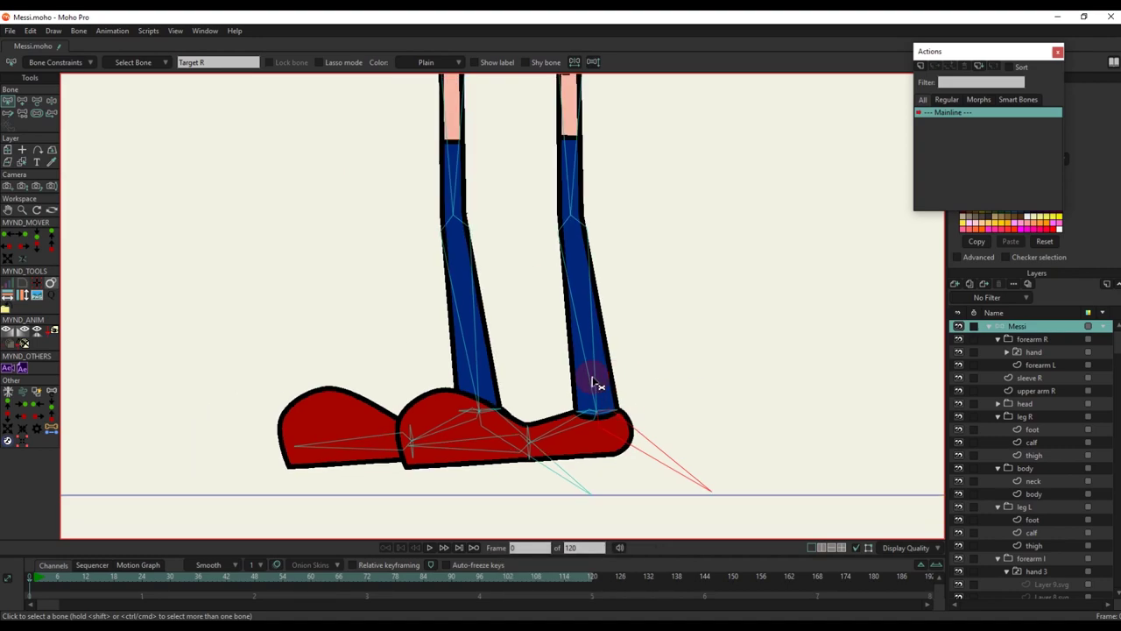
{"action": "left_click", "coordinate": [596, 373]}
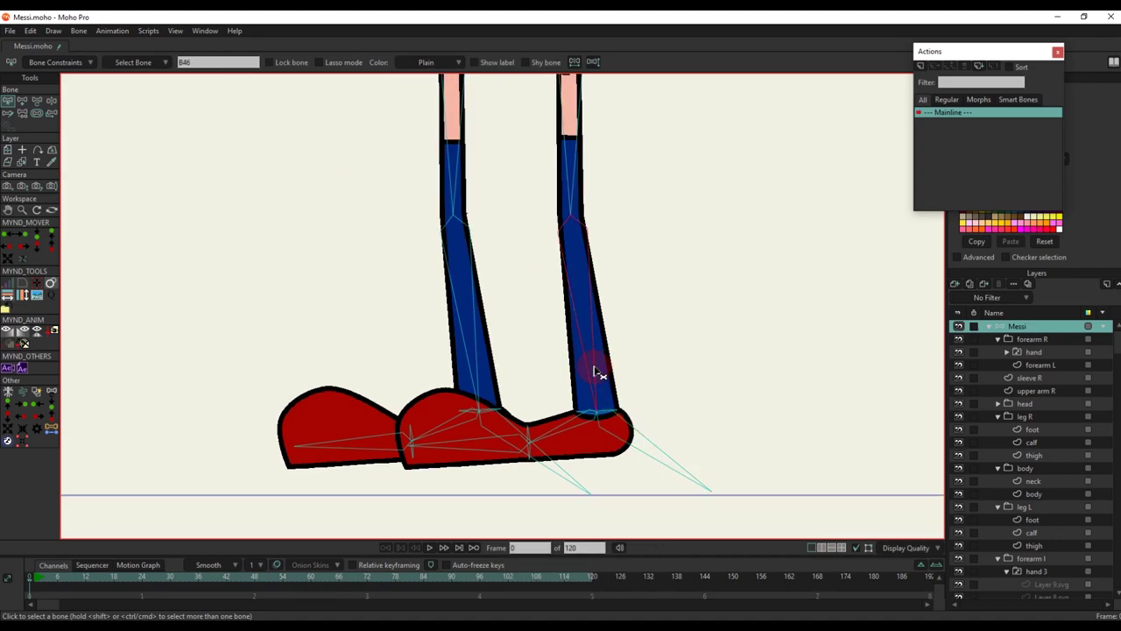
{"action": "left_click", "coordinate": [53, 63]}
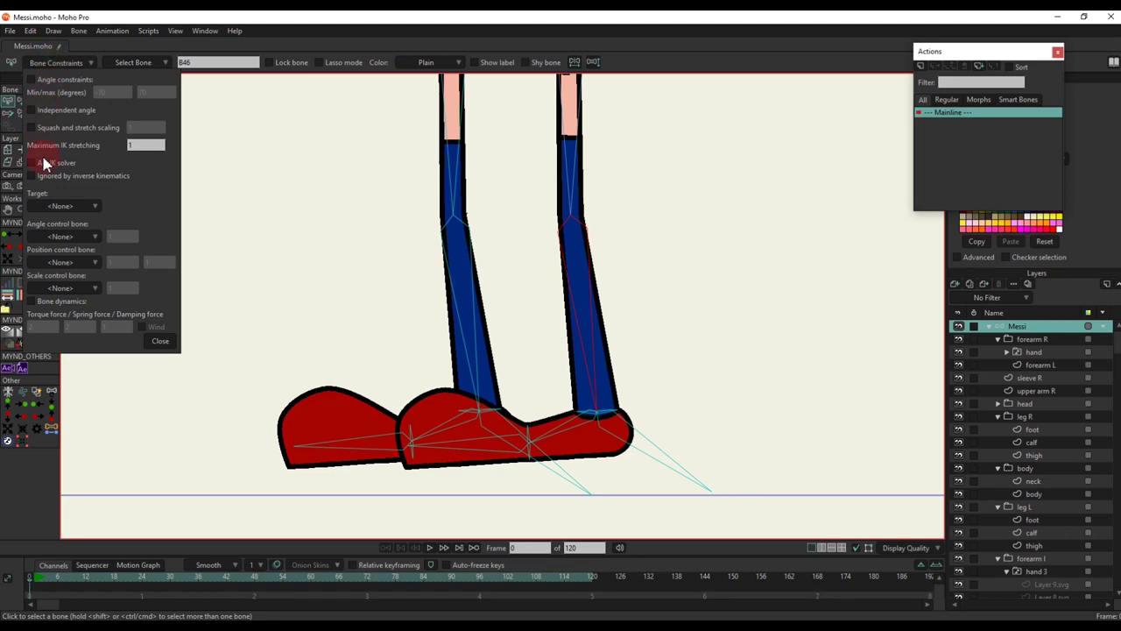
{"action": "left_click", "coordinate": [60, 205]}
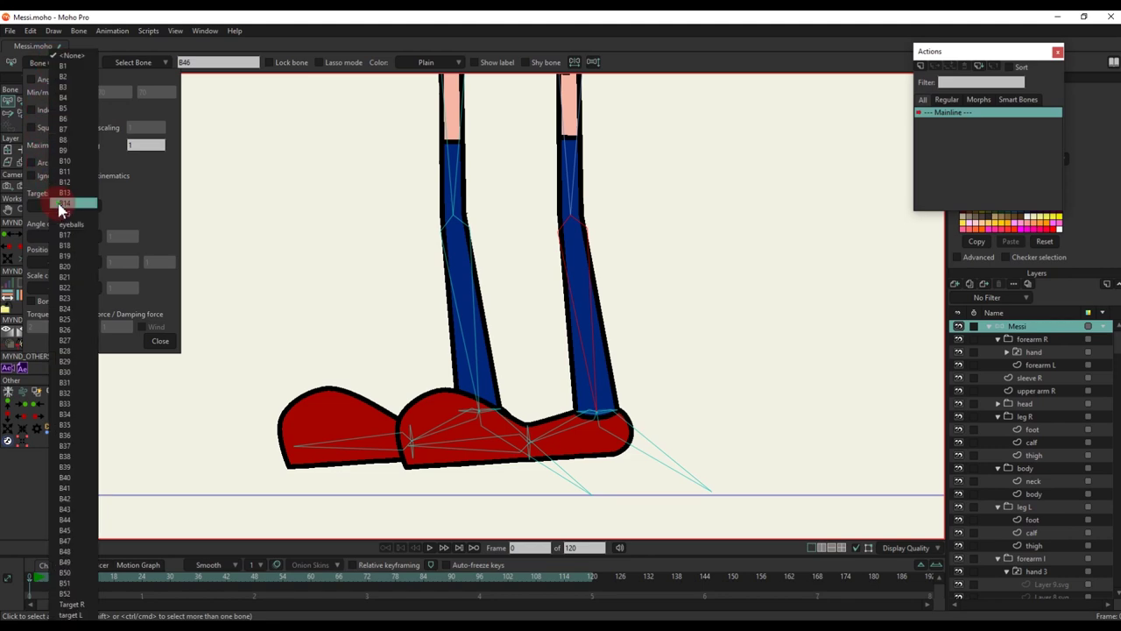
{"action": "left_click", "coordinate": [172, 606]}
Assign target L as the target of the left shin bone in its bone constraints
{"action": "left_click", "coordinate": [473, 348]}
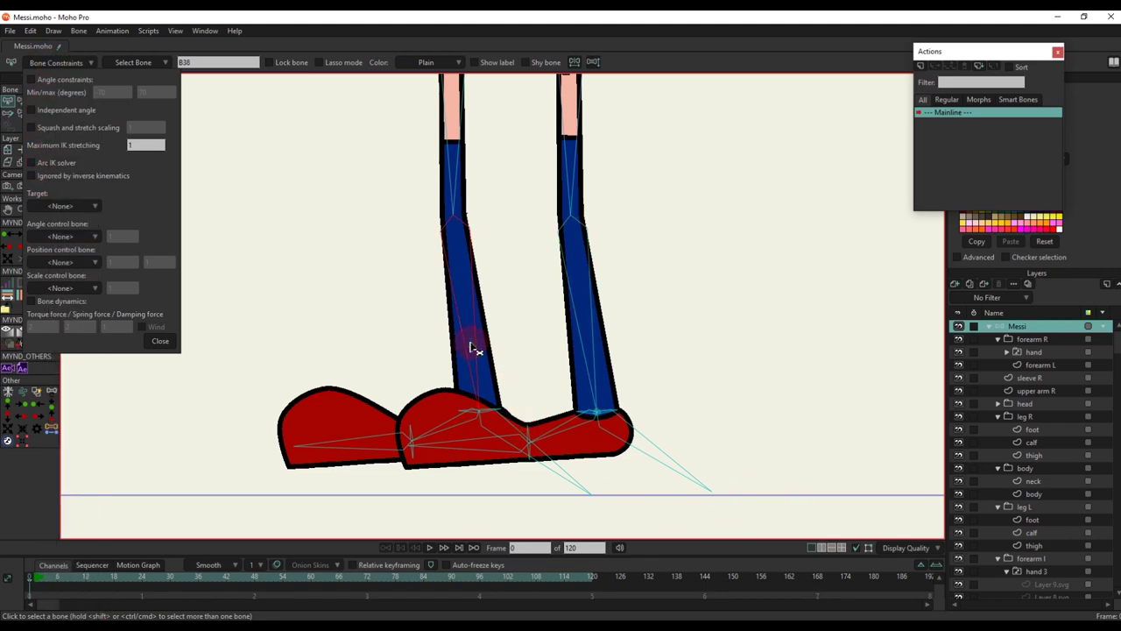
{"action": "left_click", "coordinate": [66, 207]}
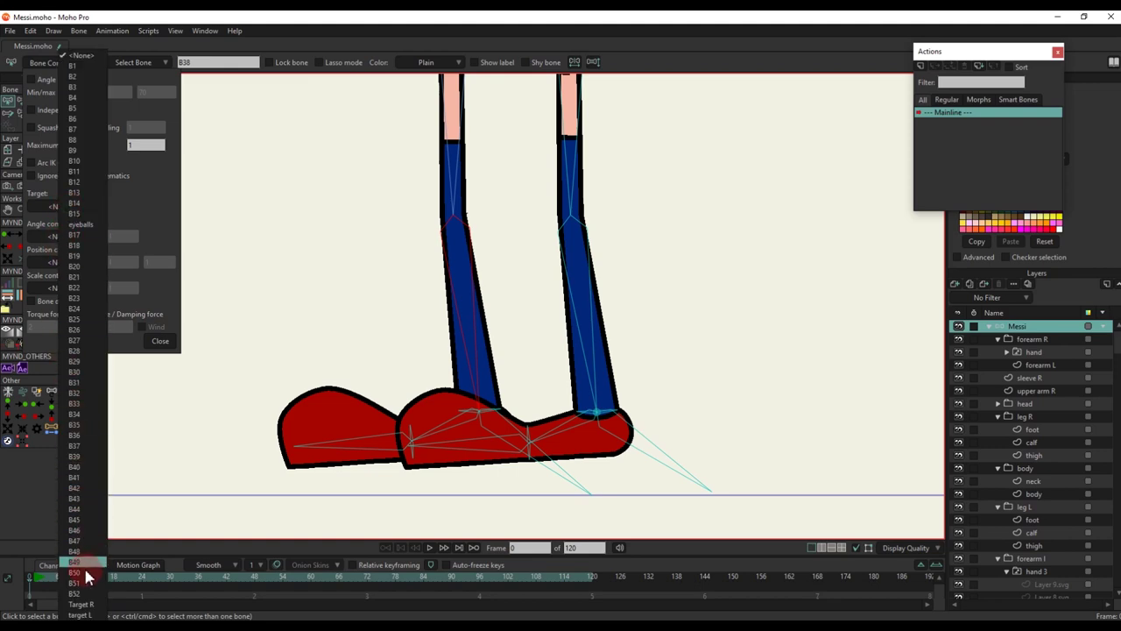
{"action": "left_click", "coordinate": [81, 615]}
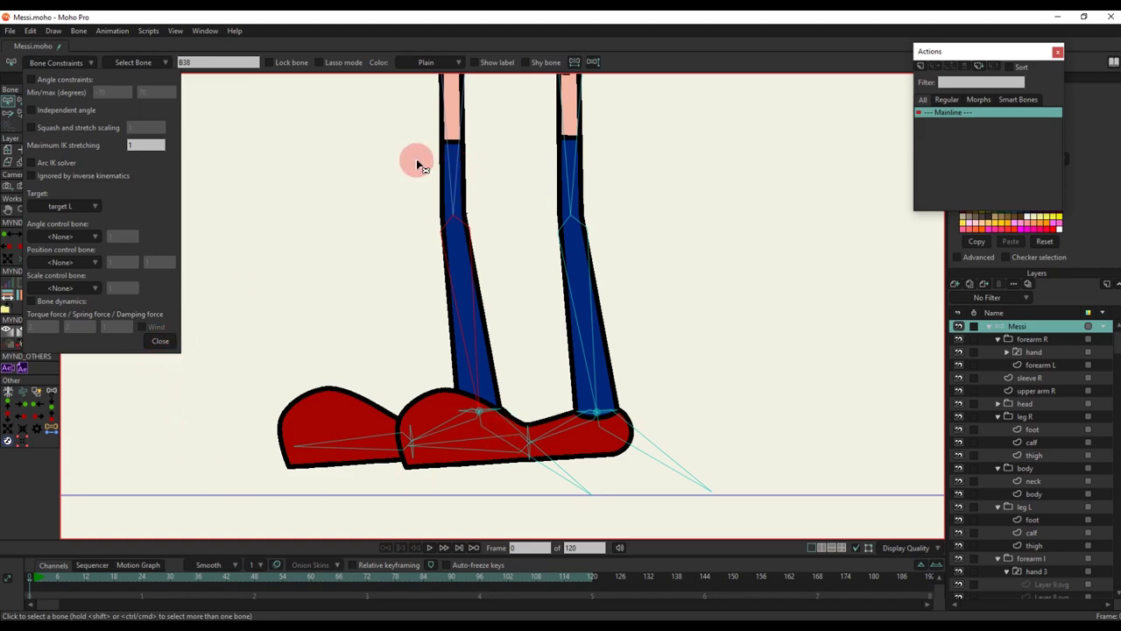
Set maximum IK stretching to 2 for both legs' thigh and shin bones, and enable independent angle for the two diagonal foot bones
{"action": "left_click_drag", "start_coordinate": [417, 165], "coordinate": [618, 275]}
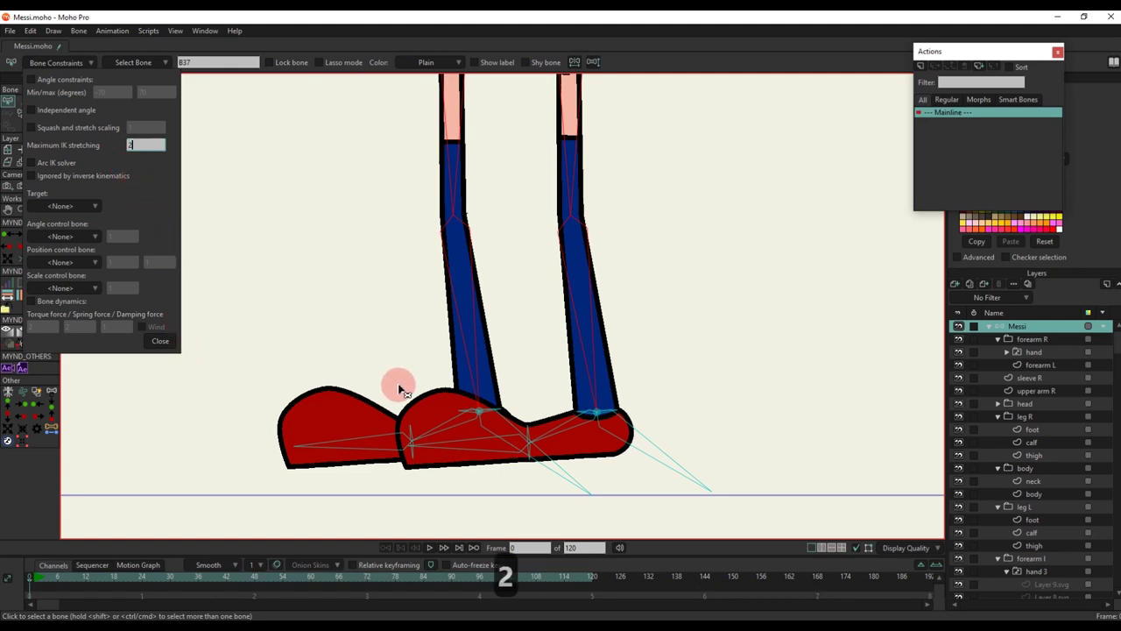
{"action": "left_click", "coordinate": [592, 418]}
{"action": "scroll", "coordinate": [592, 418], "scroll_direction": "up", "scroll_amount": 2}
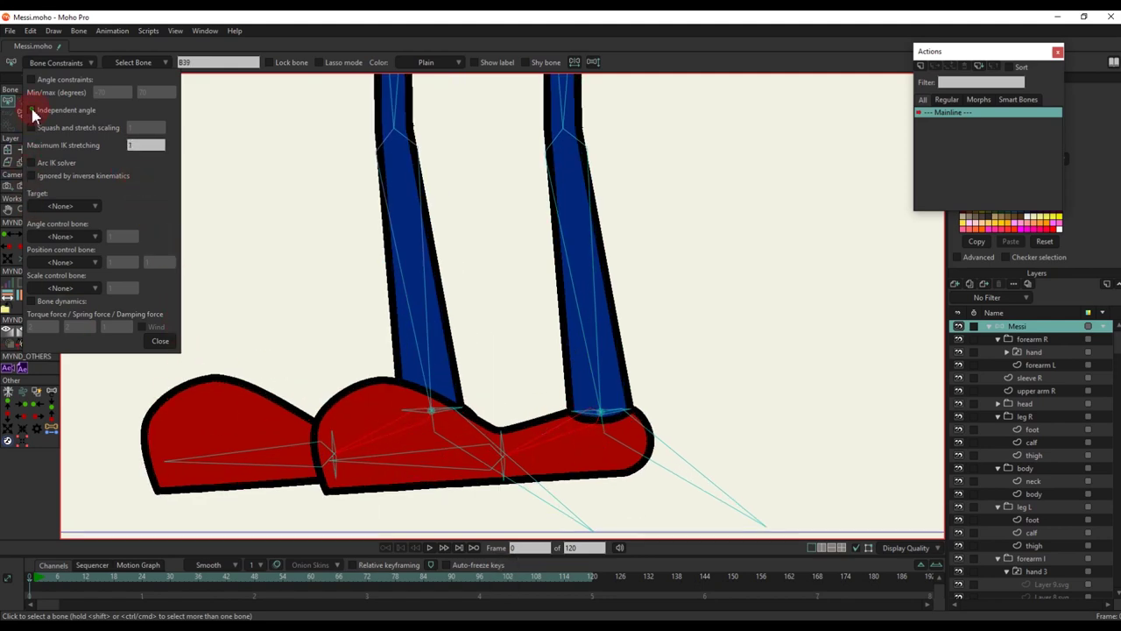
{"action": "left_click", "coordinate": [161, 342]}
{"action": "scroll", "coordinate": [560, 375], "scroll_direction": "down", "scroll_amount": 4}
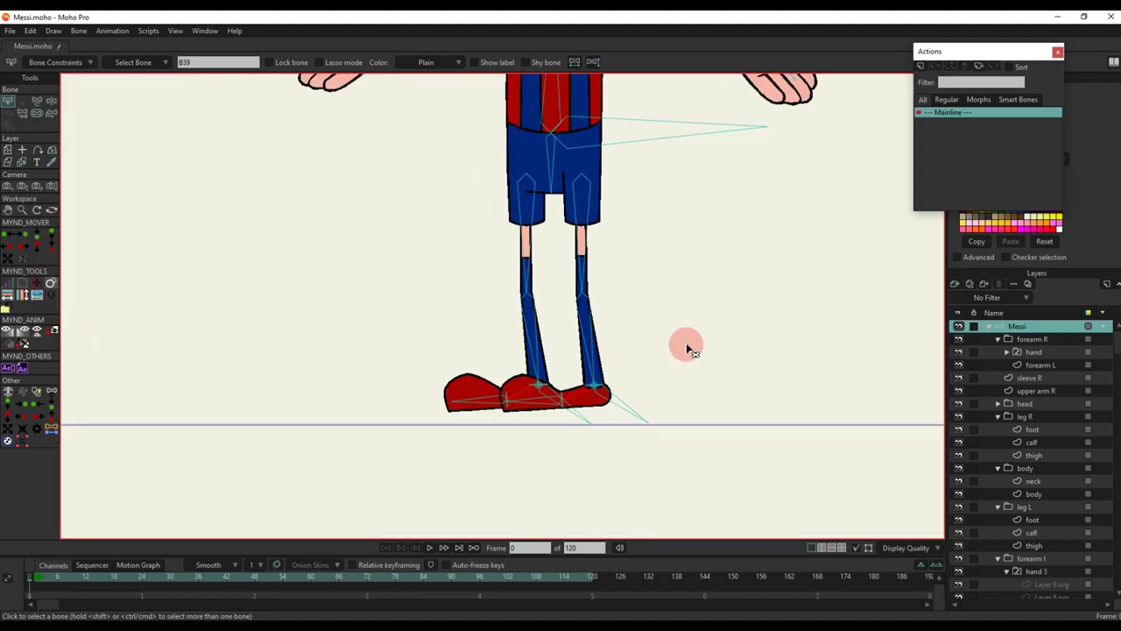
Test the hip bone by moving it at frame 7, and delete the test keyframes
{"action": "key", "text": "b"}
{"action": "scroll", "coordinate": [656, 322], "scroll_direction": "down", "scroll_amount": 2}
{"action": "scroll", "coordinate": [631, 342], "scroll_direction": "up", "scroll_amount": 2}
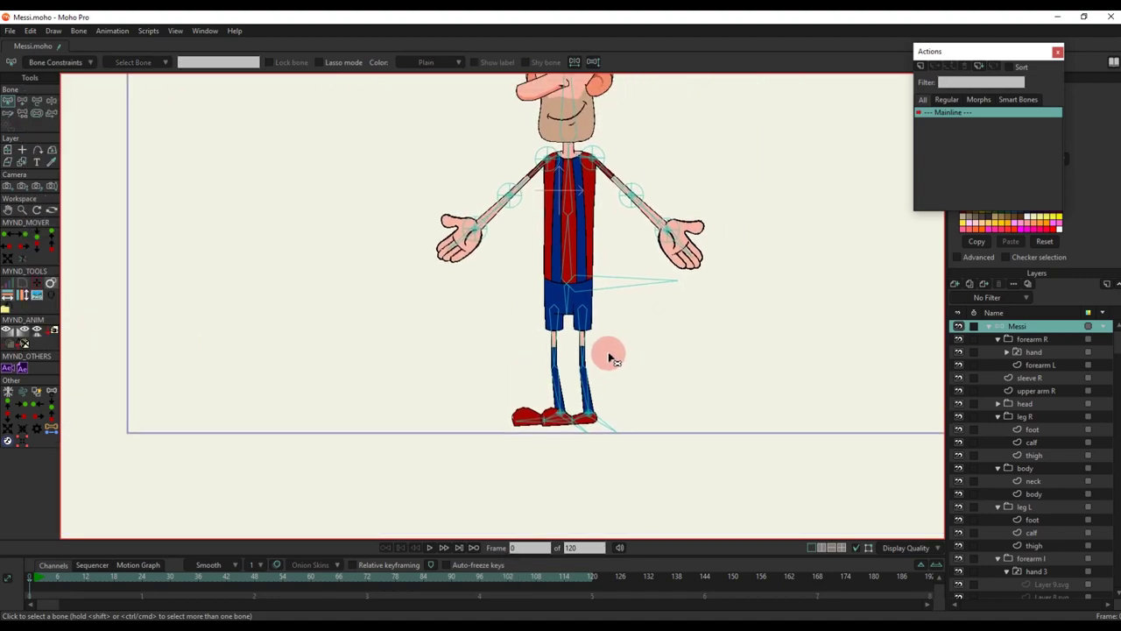
{"action": "left_click", "coordinate": [63, 578]}
{"action": "key", "text": "t"}
{"action": "left_click_drag", "start_coordinate": [600, 262], "coordinate": [574, 253]}
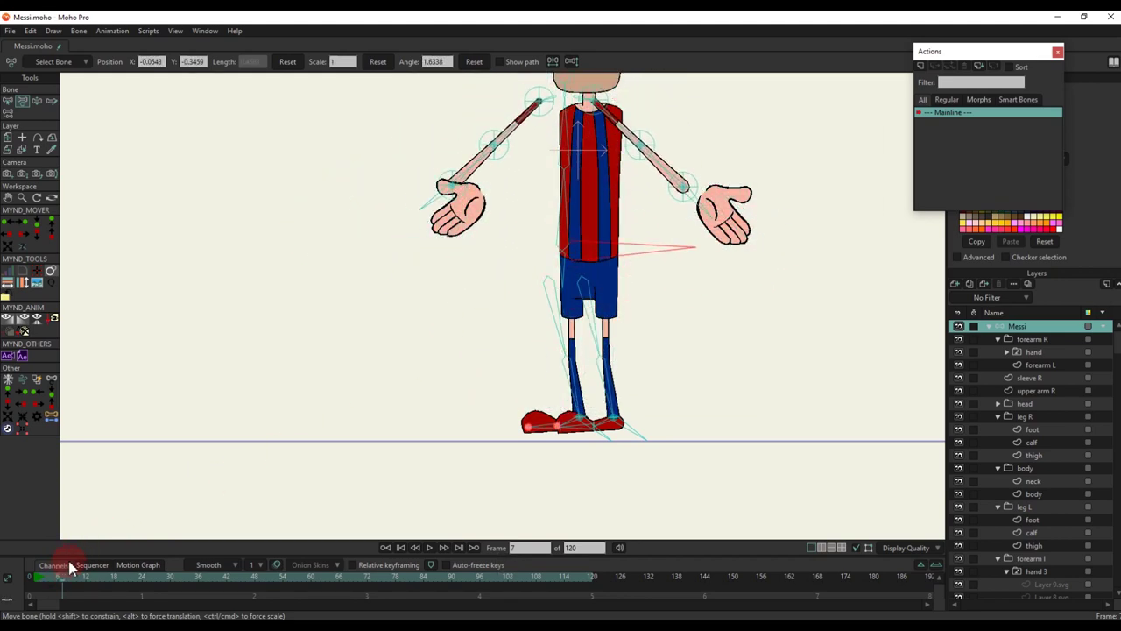
{"action": "left_click_drag", "start_coordinate": [74, 557], "coordinate": [29, 526]}
{"action": "key", "text": "BackSpace"}
{"action": "scroll", "coordinate": [587, 250], "scroll_direction": "up", "scroll_amount": 5}
{"action": "scroll", "coordinate": [671, 233], "scroll_direction": "down", "scroll_amount": 4}
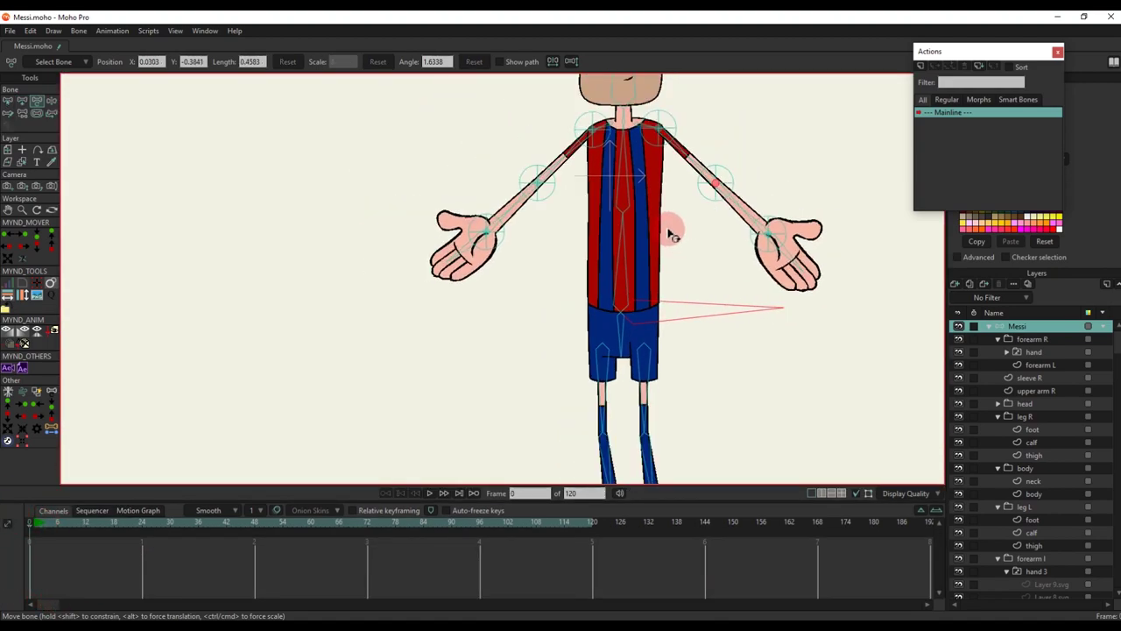
{"action": "left_click_drag", "start_coordinate": [644, 435], "coordinate": [631, 338]}
{"action": "scroll", "coordinate": [629, 337], "scroll_direction": "up", "scroll_amount": 5}
{"action": "right_click", "coordinate": [568, 201], "text": "alt"}
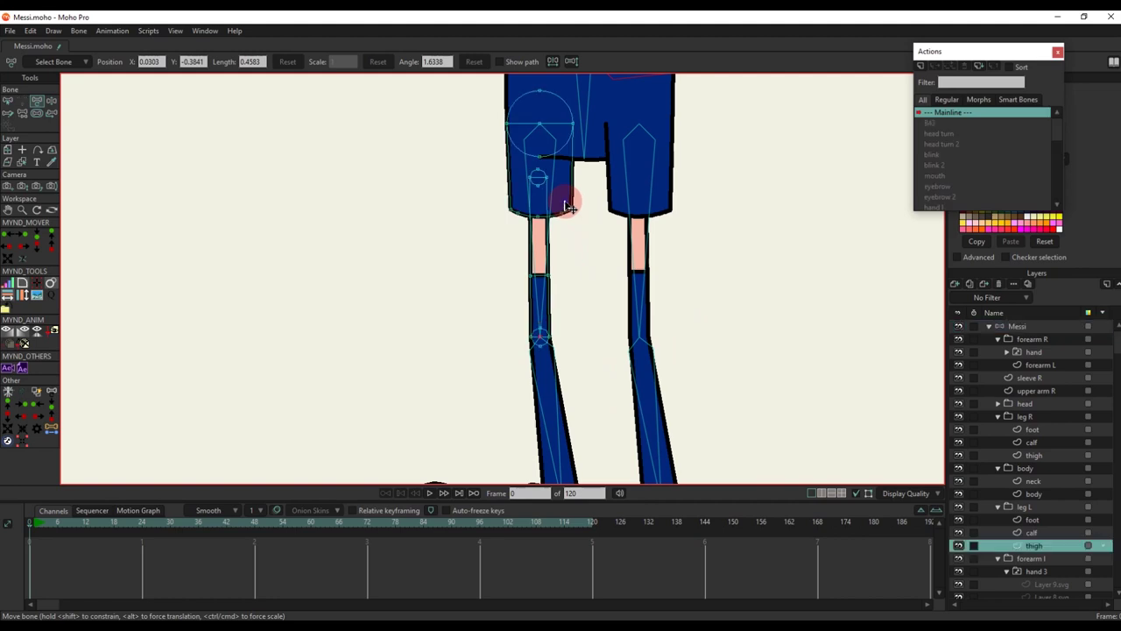
{"action": "key", "text": "b"}
Bind the toe-end points of leg L's foot layer to the horizontal toe bone
{"action": "scroll", "coordinate": [552, 254], "scroll_direction": "down", "scroll_amount": 3}
{"action": "left_click_drag", "start_coordinate": [561, 447], "coordinate": [569, 353]}
{"action": "scroll", "coordinate": [569, 353], "scroll_direction": "up", "scroll_amount": 2}
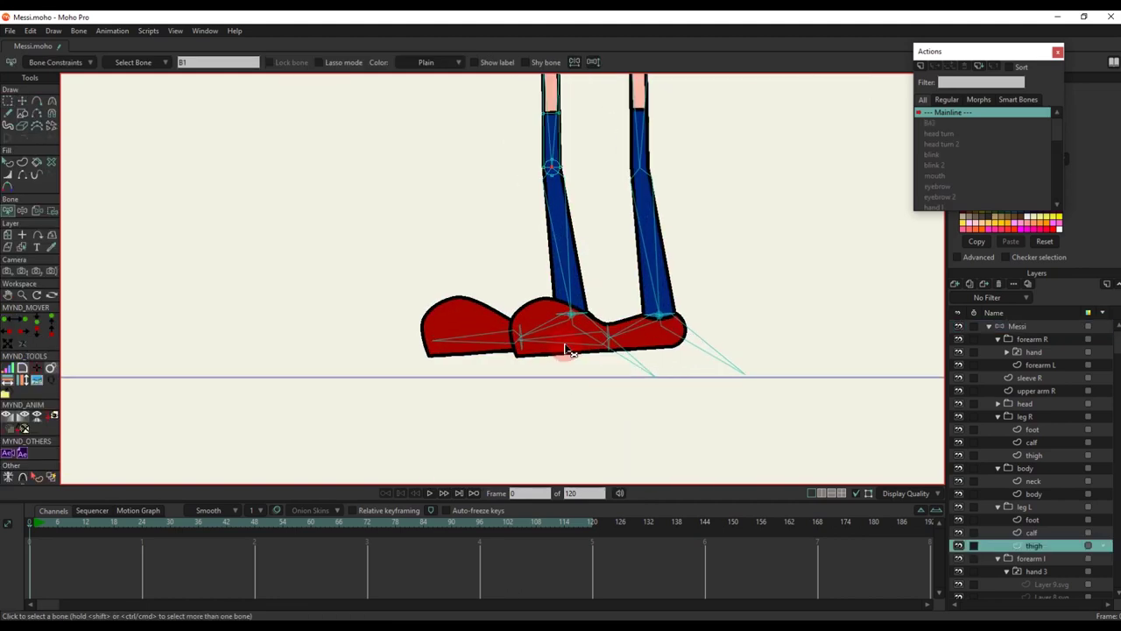
{"action": "scroll", "coordinate": [503, 333], "scroll_direction": "up", "scroll_amount": 5}
{"action": "right_click", "coordinate": [503, 349], "text": "alt"}
{"action": "key", "text": "b"}
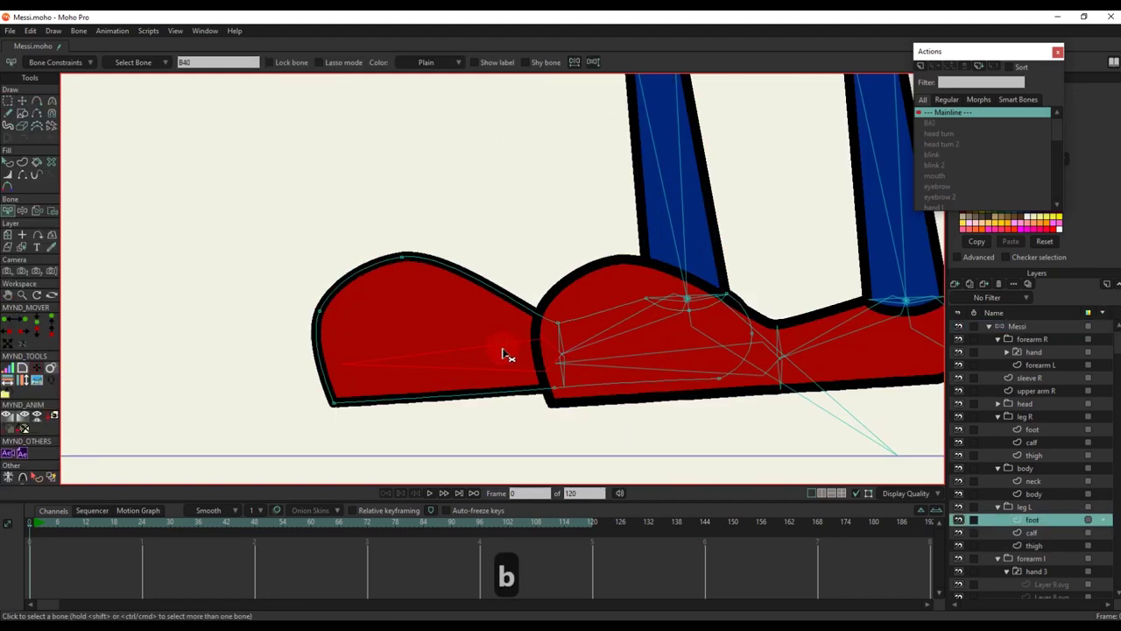
{"action": "left_click_drag", "start_coordinate": [500, 335], "coordinate": [494, 314]}
{"action": "key", "text": "i"}
{"action": "left_click_drag", "start_coordinate": [263, 206], "coordinate": [532, 461]}
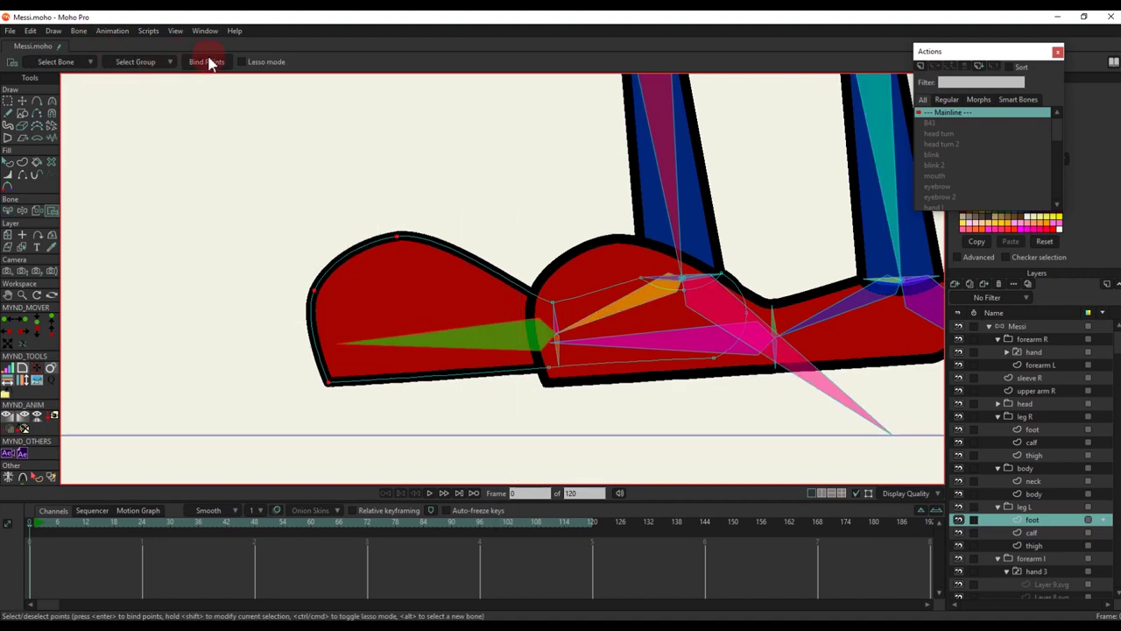
Bind the foot's upper and lower bend points to the small vertical bones beside them
{"action": "scroll", "coordinate": [482, 329], "scroll_direction": "up", "scroll_amount": 2}
{"action": "key", "text": "b"}
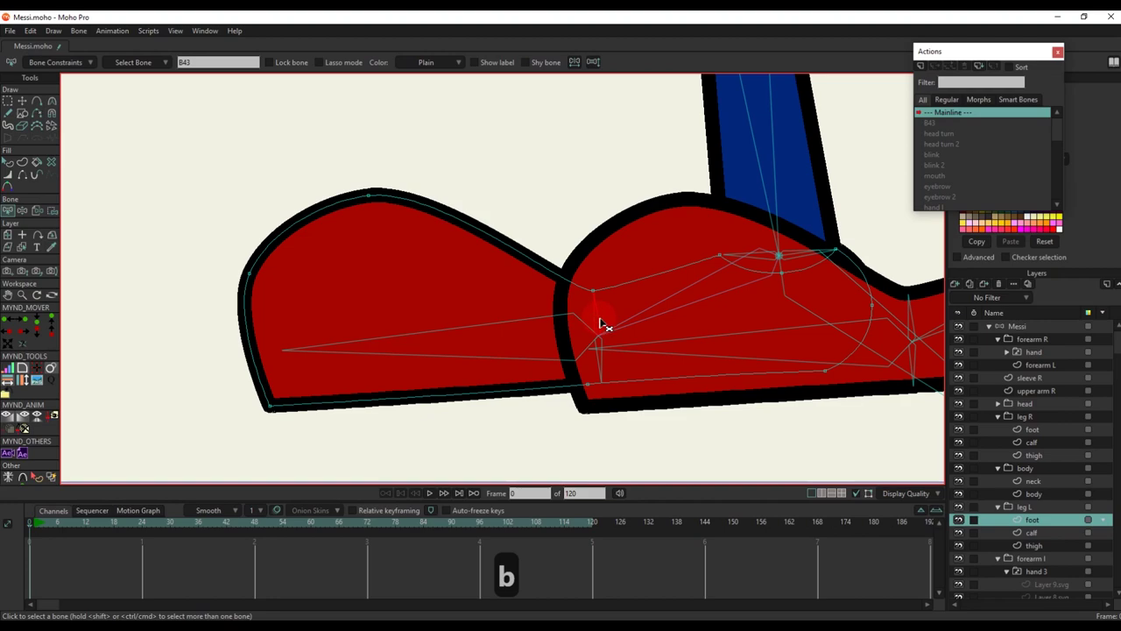
{"action": "left_click", "coordinate": [601, 320]}
{"action": "key", "text": "i"}
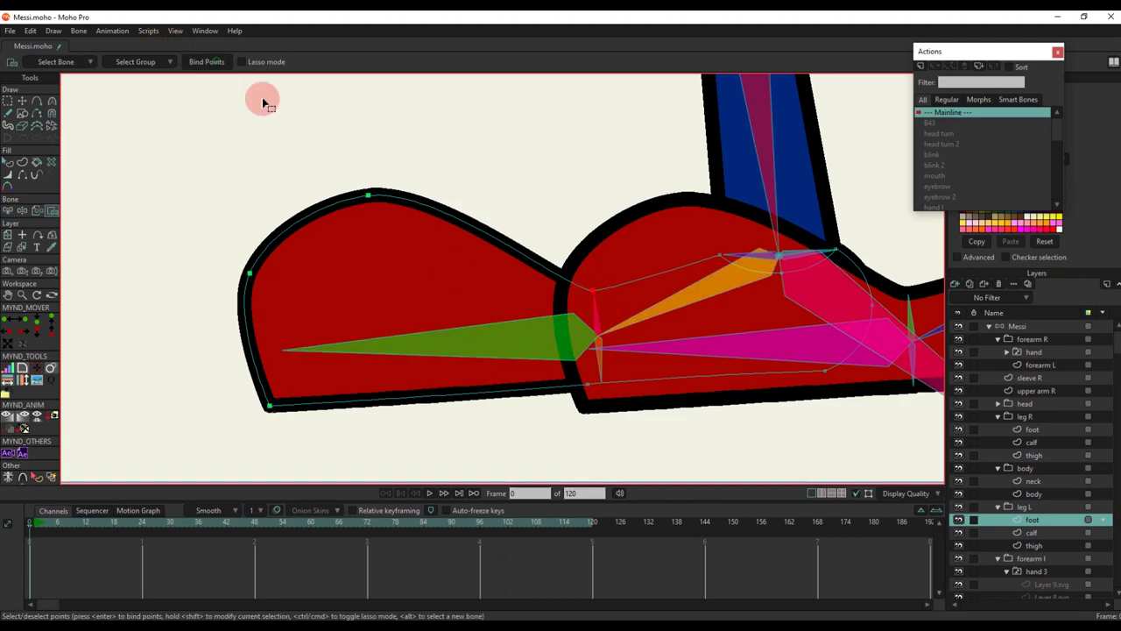
{"action": "key", "text": "b"}
{"action": "key", "text": "i"}
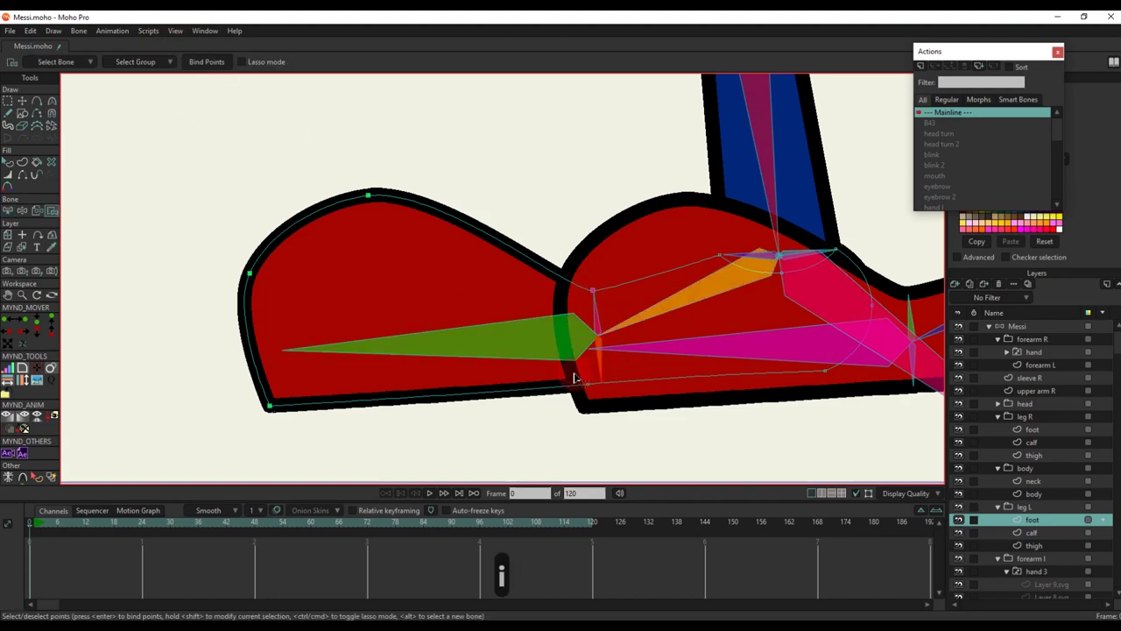
{"action": "left_click", "coordinate": [257, 143]}
{"action": "left_click_drag", "start_coordinate": [695, 290], "coordinate": [496, 281]}
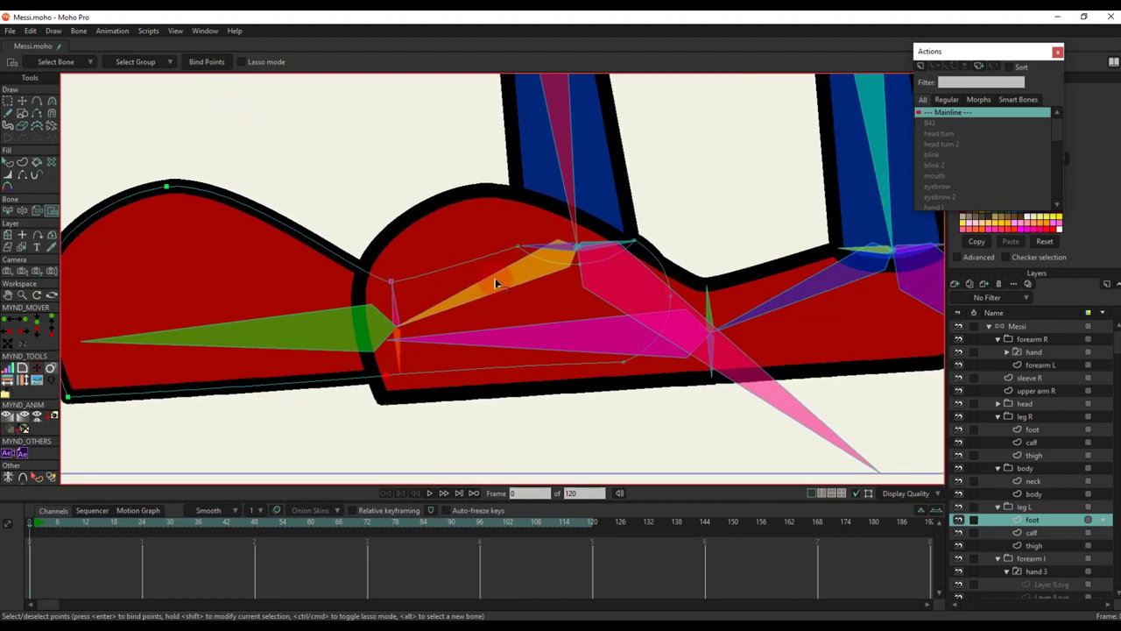
Bind the ankle and heel points of leg L's foot layer to the diagonal foot bone
{"action": "key", "text": "b"}
{"action": "key", "text": "i"}
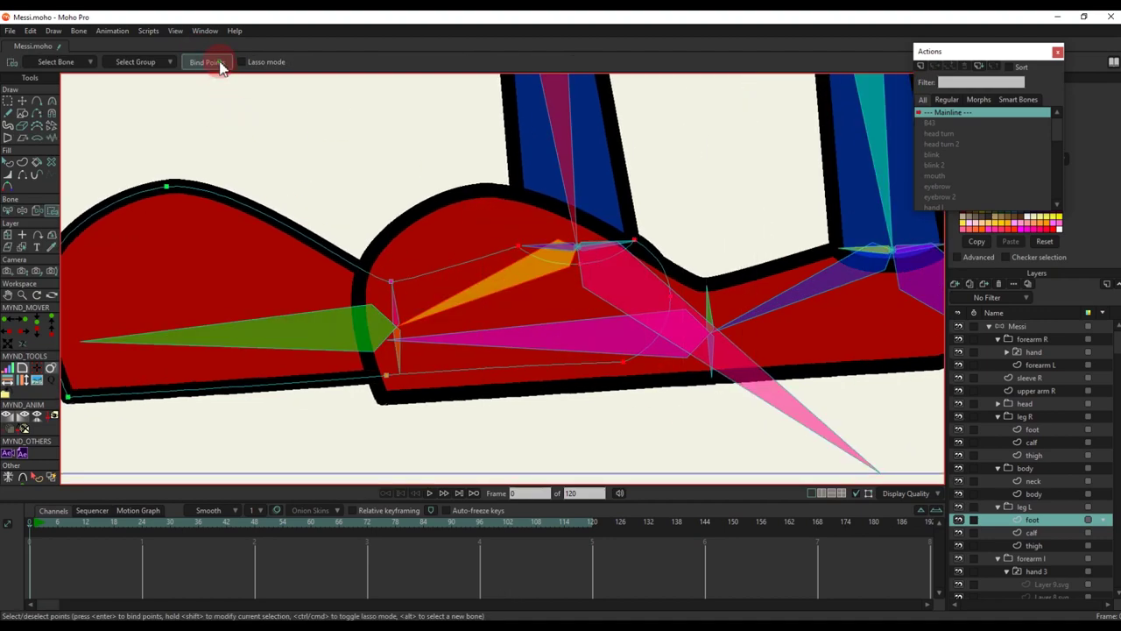
{"action": "left_click", "coordinate": [210, 62]}
Bind the foot's front and rear ankle corner points to the small ankle bones on their respective sides
{"action": "key", "text": "b"}
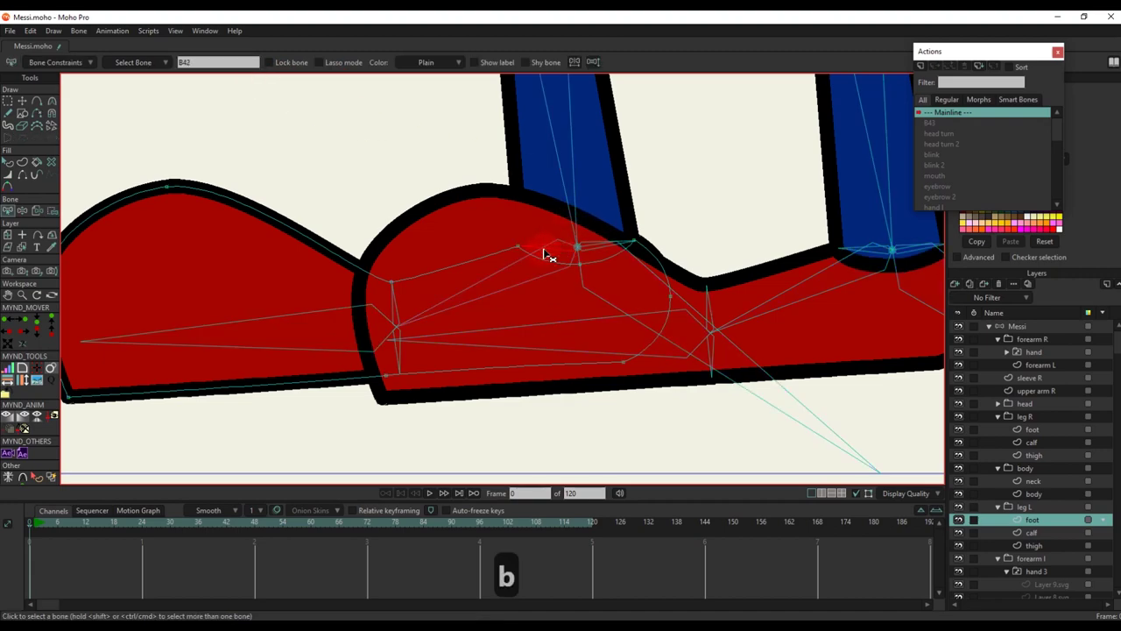
{"action": "key", "text": "i"}
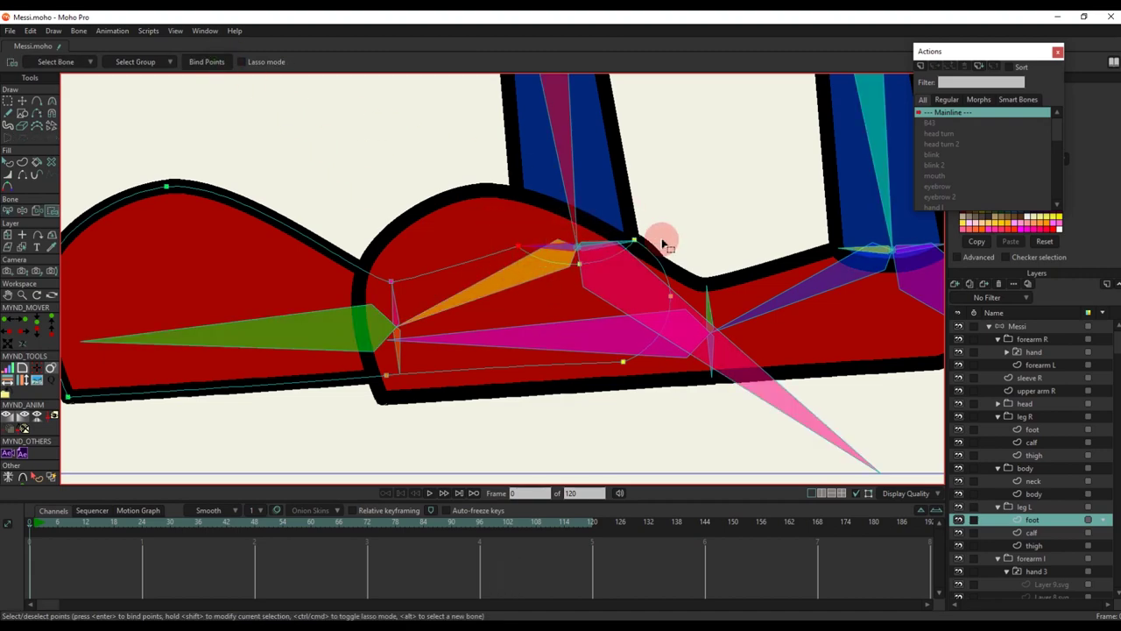
{"action": "key", "text": "b"}
{"action": "key", "text": "i"}
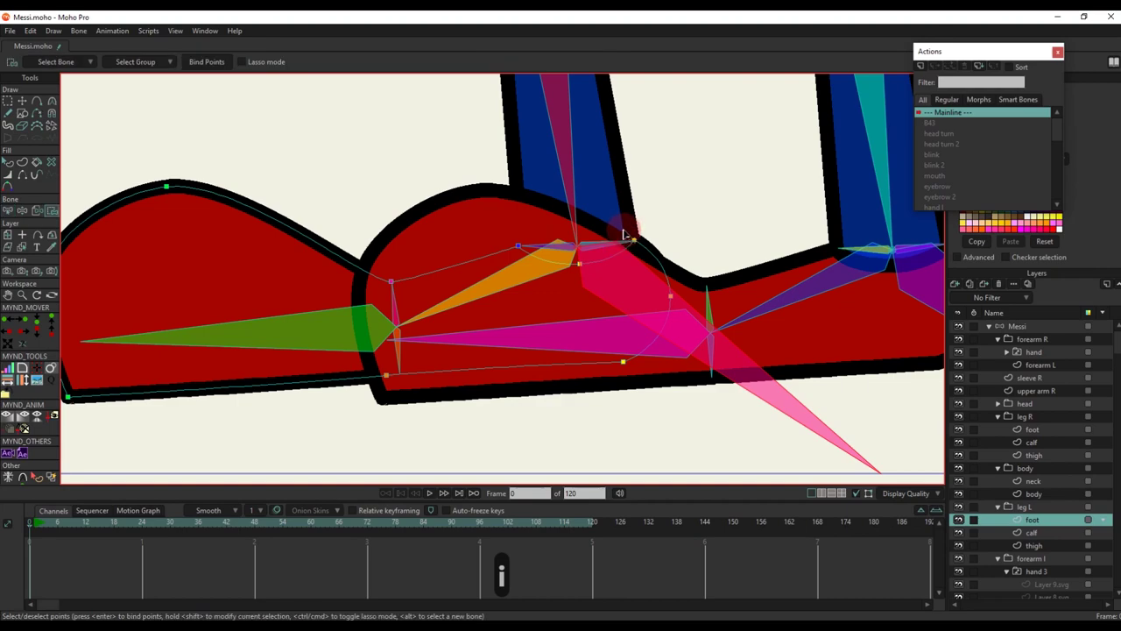
{"action": "scroll", "coordinate": [626, 236], "scroll_direction": "up", "scroll_amount": 4}
{"action": "key", "text": "b"}
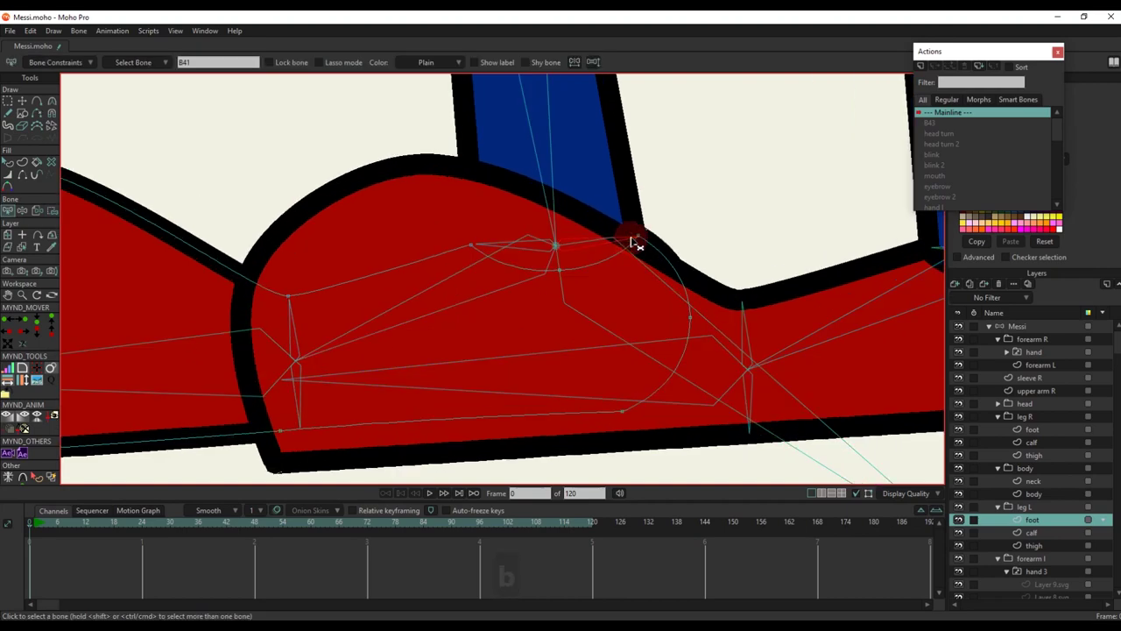
{"action": "key", "text": "i"}
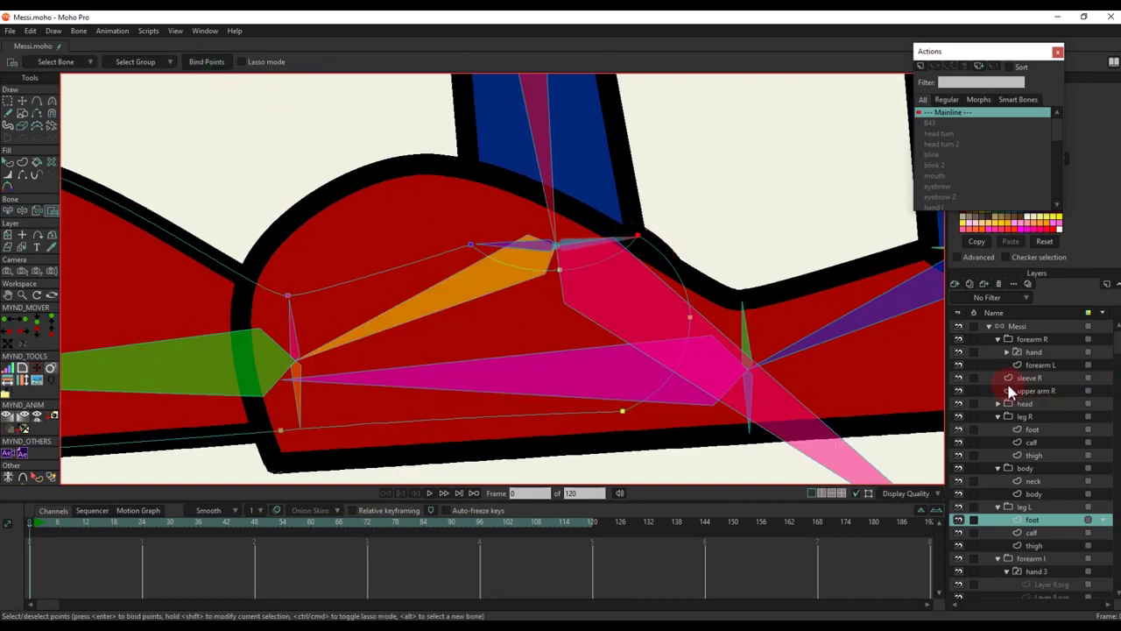
Hide the leg R group and select the Messi bone layer
{"action": "left_click", "coordinate": [958, 416]}
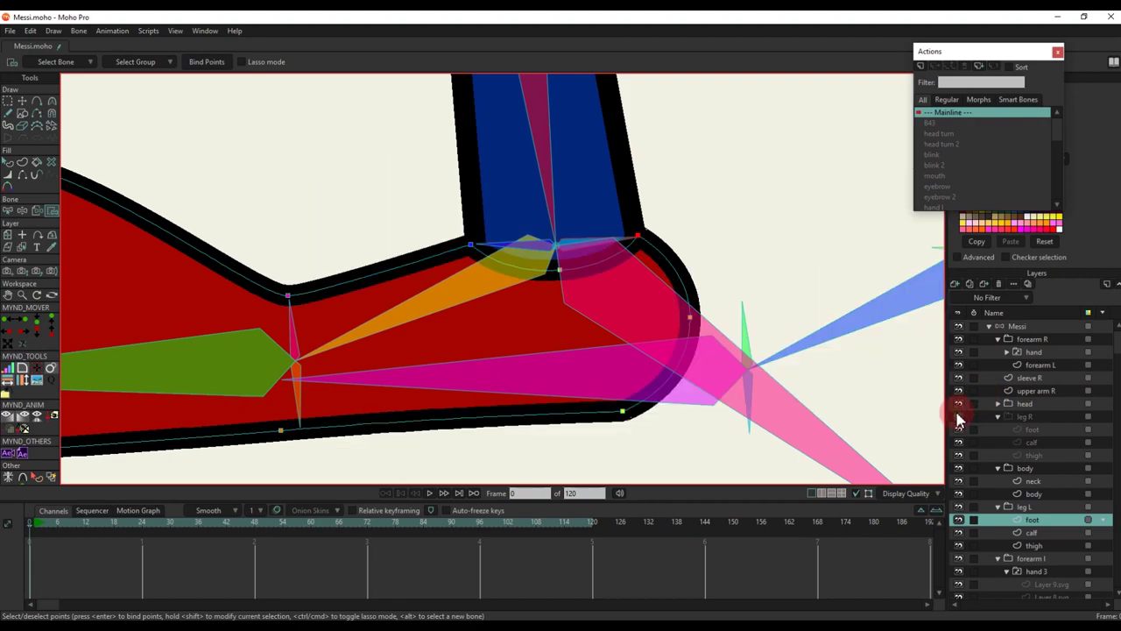
{"action": "left_click", "coordinate": [1023, 326]}
{"action": "scroll", "coordinate": [526, 298], "scroll_direction": "down", "scroll_amount": 4}
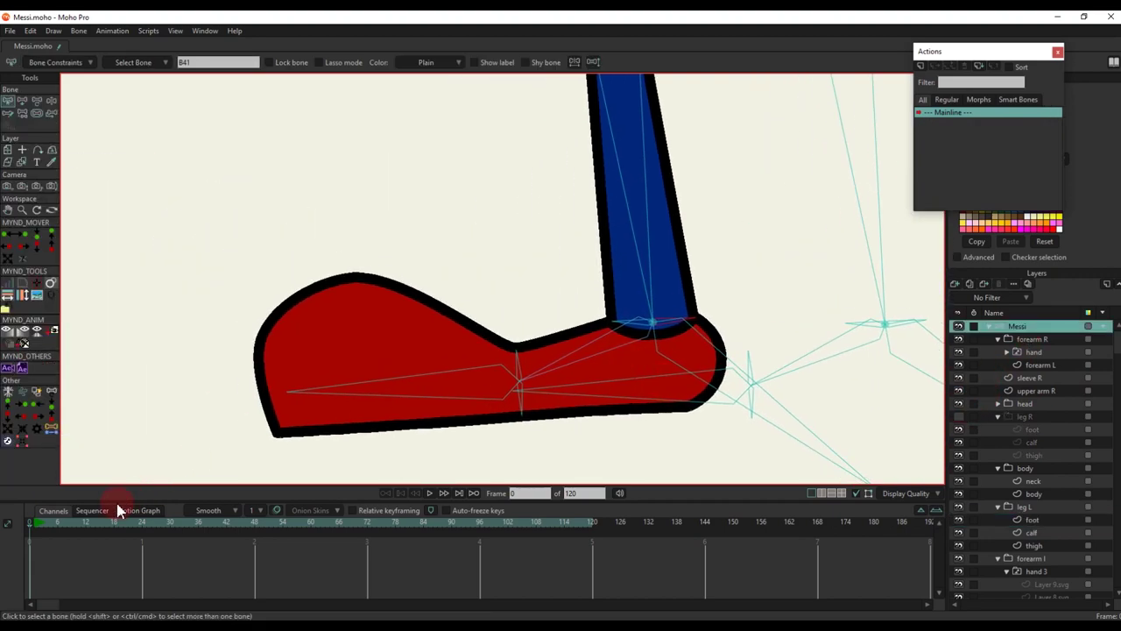
Test leg L's small foot bones by moving them at frame 10, delete the test keyframes and return to frame 0
{"action": "left_click", "coordinate": [76, 524]}
{"action": "key", "text": "t"}
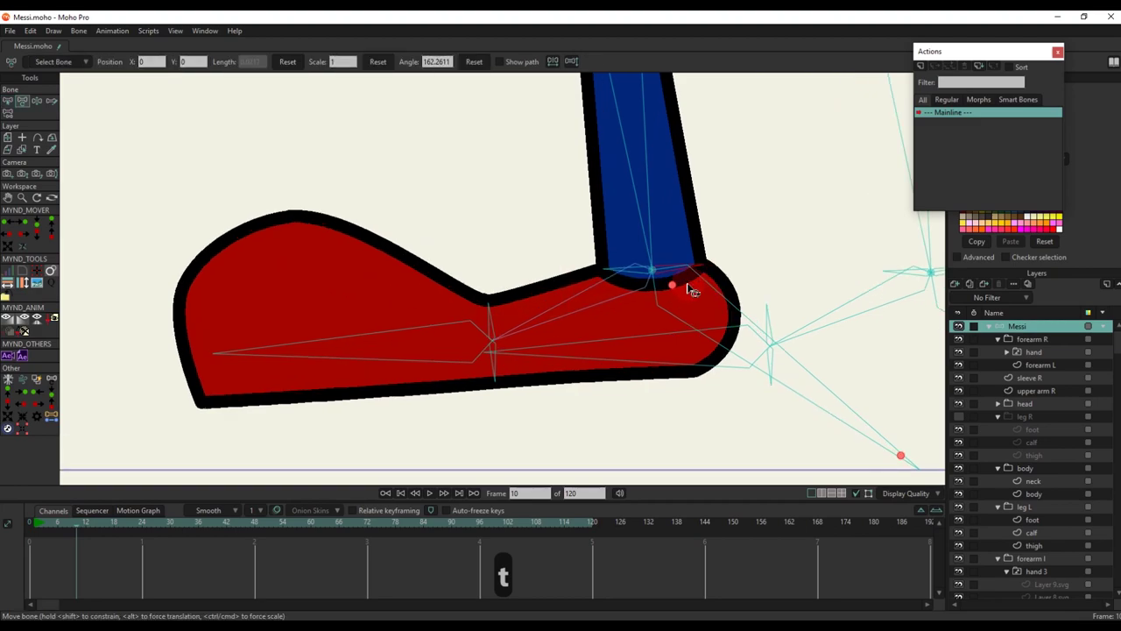
{"action": "left_click_drag", "start_coordinate": [675, 291], "coordinate": [489, 343]}
{"action": "left_click_drag", "start_coordinate": [130, 582], "coordinate": [3, 496]}
{"action": "key", "text": "BackSpace"}
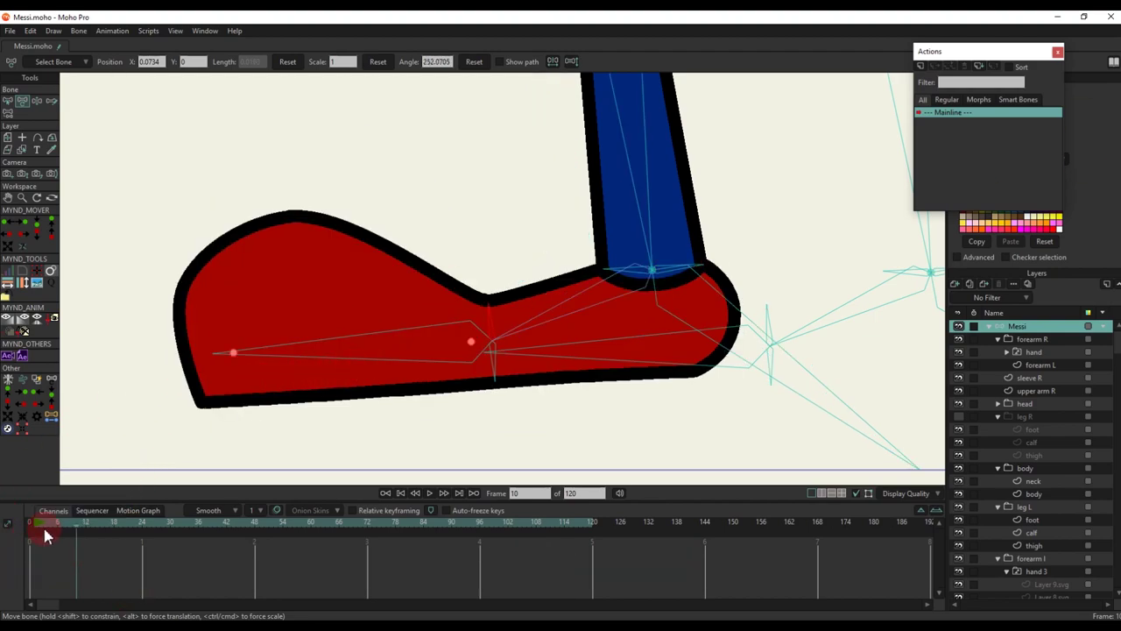
{"action": "left_click_drag", "start_coordinate": [45, 528], "coordinate": [5, 518]}
Bind all points of leg L's calf layer to the shin bone
{"action": "scroll", "coordinate": [605, 266], "scroll_direction": "down", "scroll_amount": 3}
{"action": "left_click_drag", "start_coordinate": [606, 264], "coordinate": [619, 327]}
{"action": "left_click", "coordinate": [618, 327], "text": "ctrl+alt"}
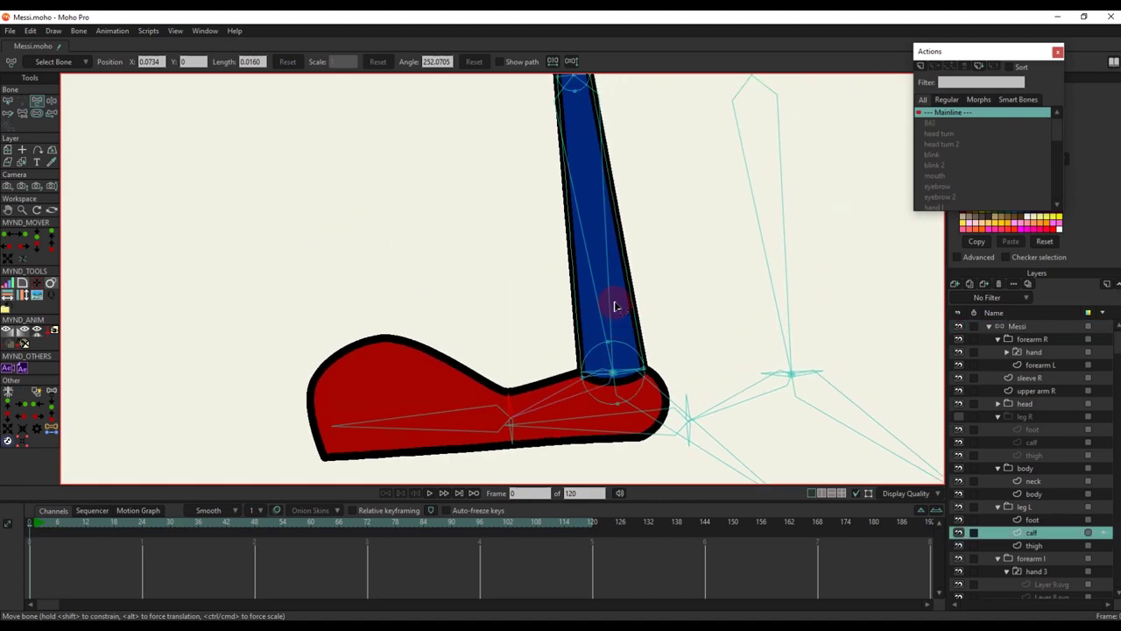
{"action": "key", "text": "b"}
{"action": "scroll", "coordinate": [608, 298], "scroll_direction": "down", "scroll_amount": 3}
{"action": "key", "text": "i"}
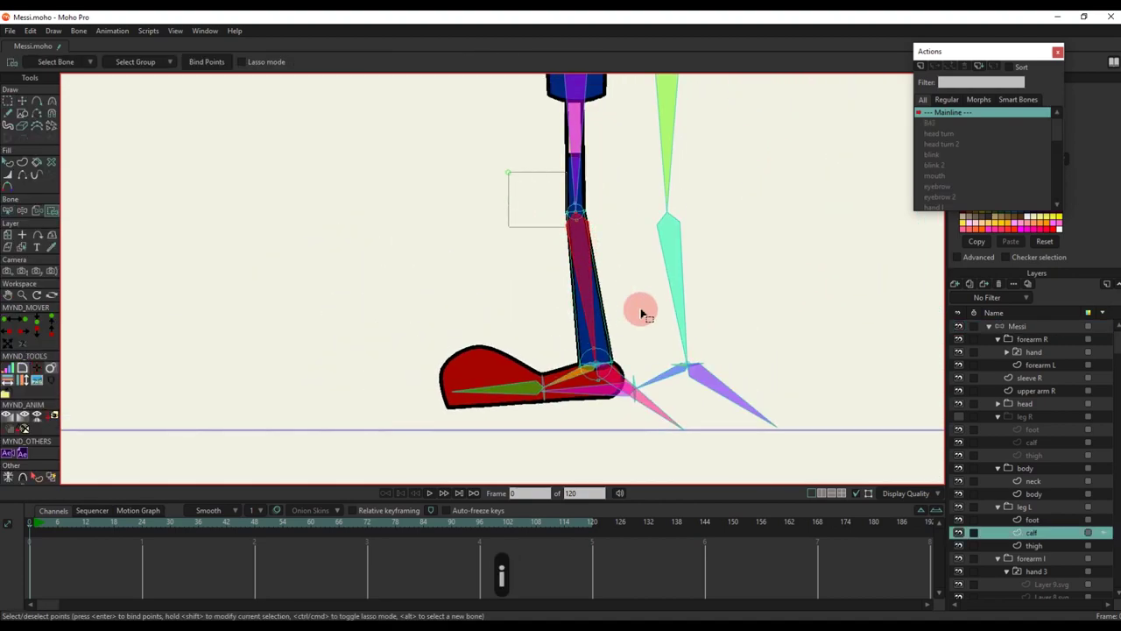
{"action": "scroll", "coordinate": [575, 186], "scroll_direction": "up", "scroll_amount": 3}
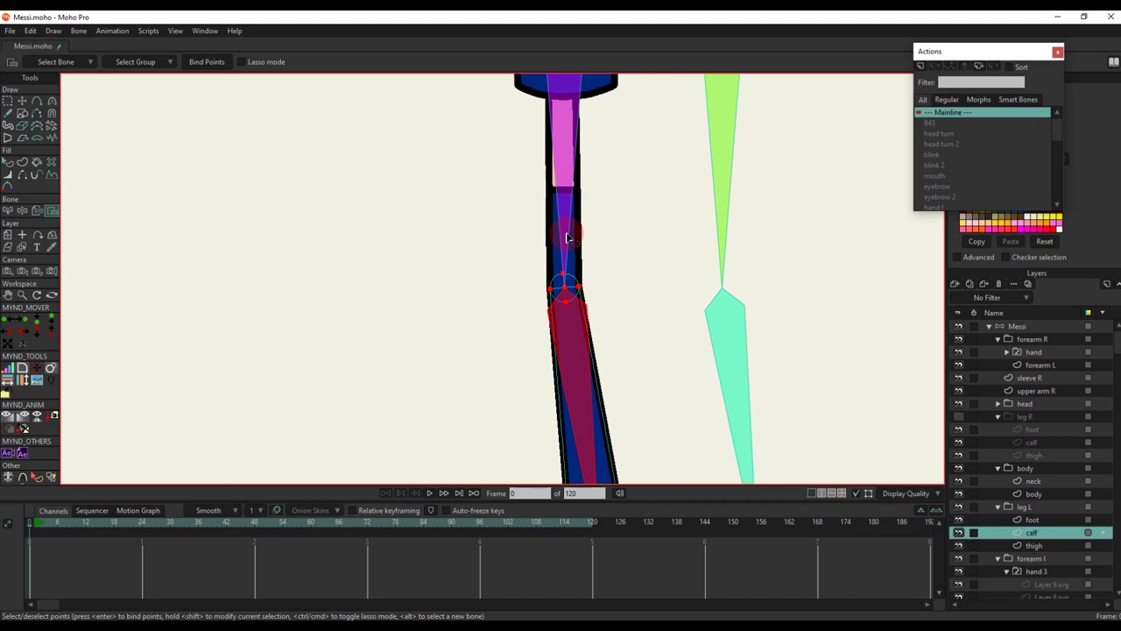
Bind all points of leg L's thigh layer to the thigh bone
{"action": "key", "text": "b"}
{"action": "left_click", "coordinate": [576, 232], "text": "ctrl+alt"}
{"action": "scroll", "coordinate": [575, 231], "scroll_direction": "down", "scroll_amount": 3}
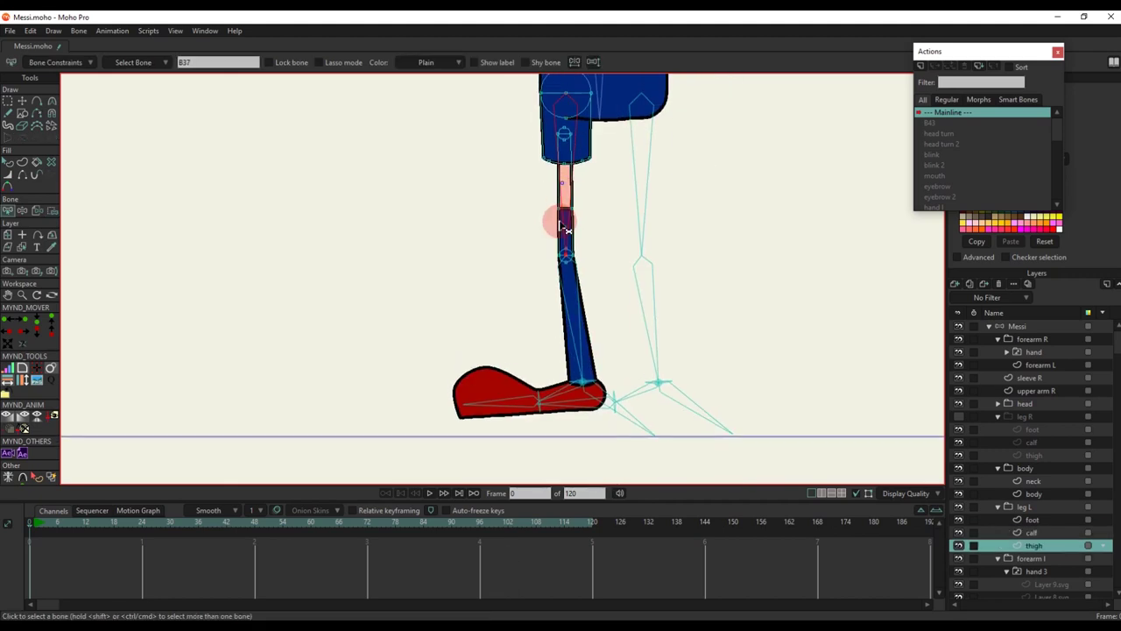
{"action": "left_click_drag", "start_coordinate": [558, 220], "coordinate": [548, 370]}
{"action": "key", "text": "i"}
{"action": "mouse_move", "coordinate": [481, 174]}
{"action": "left_mouse_down"}
{"action": "mouse_move", "coordinate": [586, 303]}
{"action": "mouse_move", "coordinate": [624, 476]}
{"action": "left_mouse_up"}
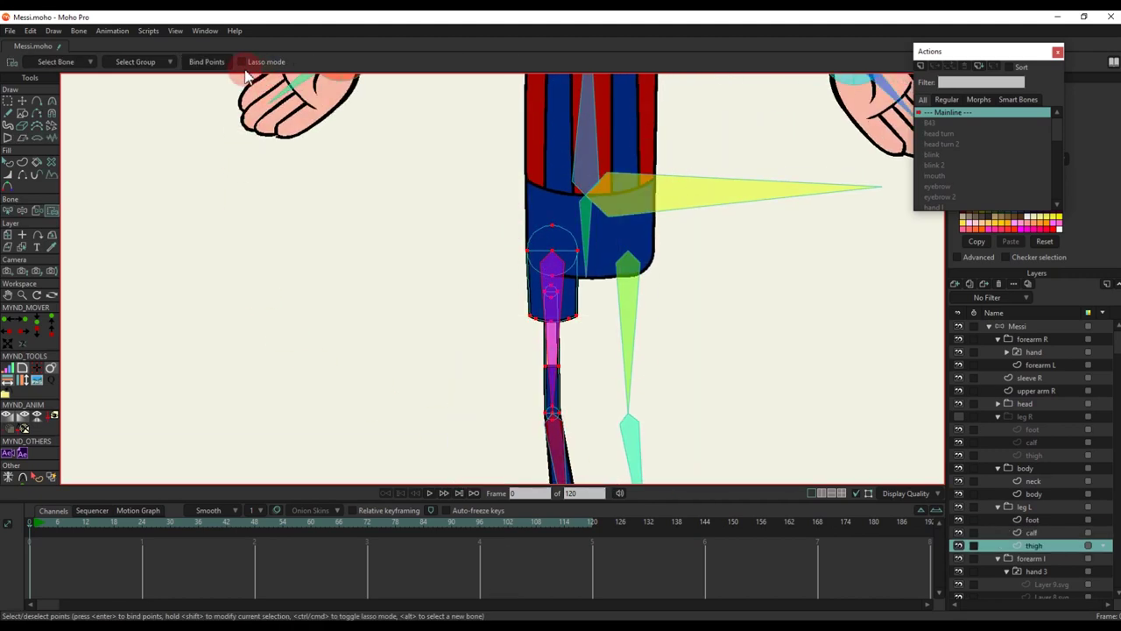
{"action": "scroll", "coordinate": [587, 336], "scroll_direction": "up", "scroll_amount": 3}
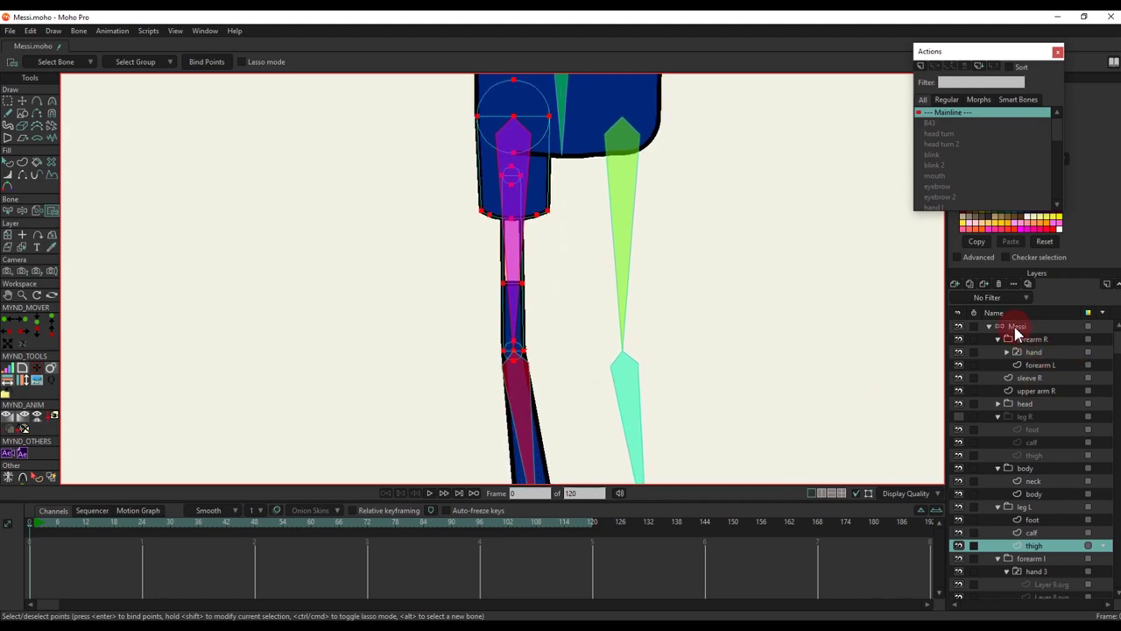
Test leg L at frame 7 by raising it forward to horizontal with its target bone and tilting the foot
{"action": "left_click", "coordinate": [1016, 328]}
{"action": "left_click", "coordinate": [63, 525]}
{"action": "left_click_drag", "start_coordinate": [274, 403], "coordinate": [345, 393]}
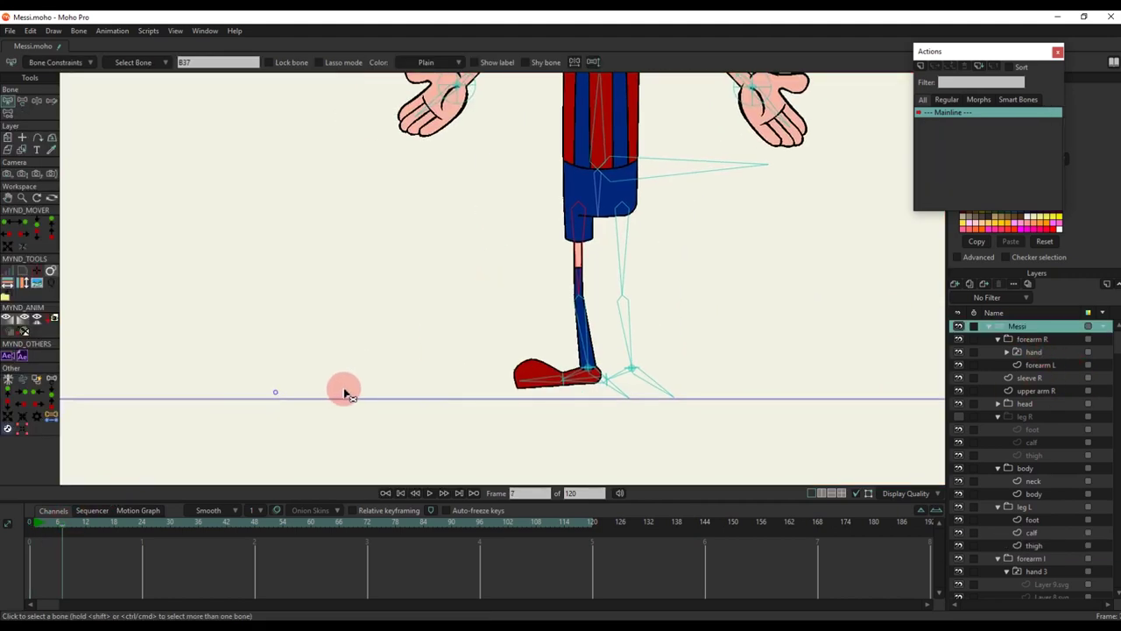
{"action": "scroll", "coordinate": [386, 362], "scroll_direction": "up", "scroll_amount": 3}
{"action": "key", "text": "t"}
{"action": "left_click_drag", "start_coordinate": [689, 380], "coordinate": [594, 147]}
{"action": "left_click_drag", "start_coordinate": [570, 201], "coordinate": [420, 397]}
{"action": "scroll", "coordinate": [437, 335], "scroll_direction": "up", "scroll_amount": 3}
{"action": "left_click_drag", "start_coordinate": [435, 336], "coordinate": [258, 353]}
{"action": "scroll", "coordinate": [441, 282], "scroll_direction": "up", "scroll_amount": 3}
{"action": "left_click_drag", "start_coordinate": [422, 304], "coordinate": [419, 257]}
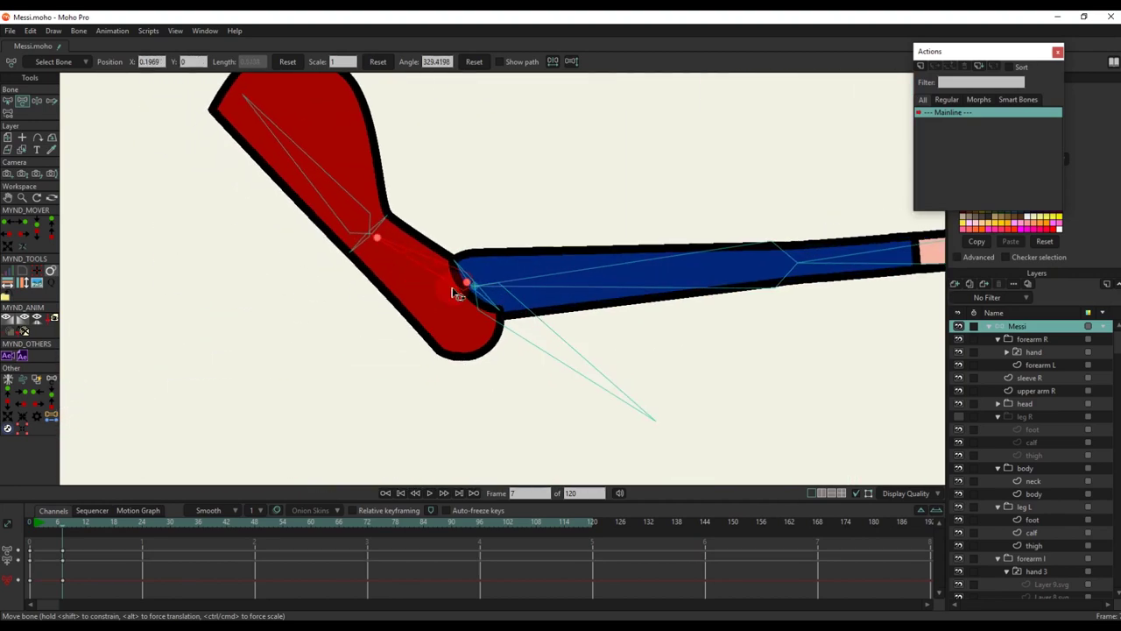
Test the raised foot's deformation at frame 7 by adjusting its ankle, toe and bend bones
{"action": "scroll", "coordinate": [452, 287], "scroll_direction": "up", "scroll_amount": 3}
{"action": "left_click_drag", "start_coordinate": [503, 310], "coordinate": [467, 380]}
{"action": "scroll", "coordinate": [480, 247], "scroll_direction": "down", "scroll_amount": 1}
{"action": "scroll", "coordinate": [456, 372], "scroll_direction": "down", "scroll_amount": 1}
{"action": "left_click_drag", "start_coordinate": [388, 305], "coordinate": [420, 296]}
{"action": "left_click_drag", "start_coordinate": [418, 357], "coordinate": [418, 339]}
{"action": "left_click", "coordinate": [409, 346]}
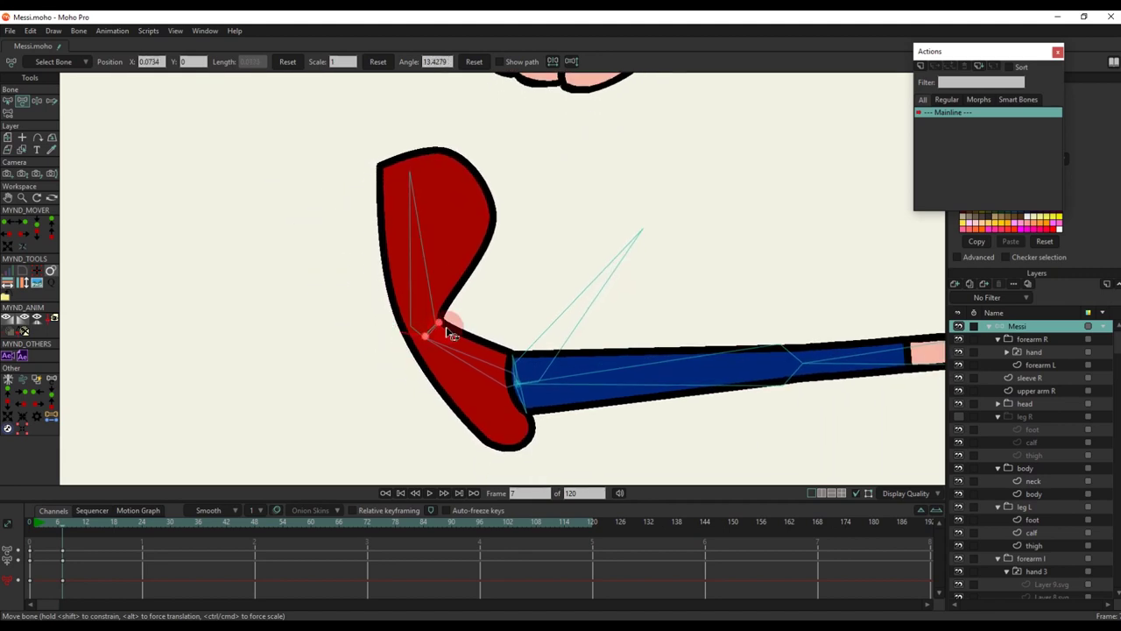
Test the downward toe bend using the toe and small bend bones, delete the test keyframes and return to frame 0
{"action": "scroll", "coordinate": [444, 342], "scroll_direction": "up", "scroll_amount": 2}
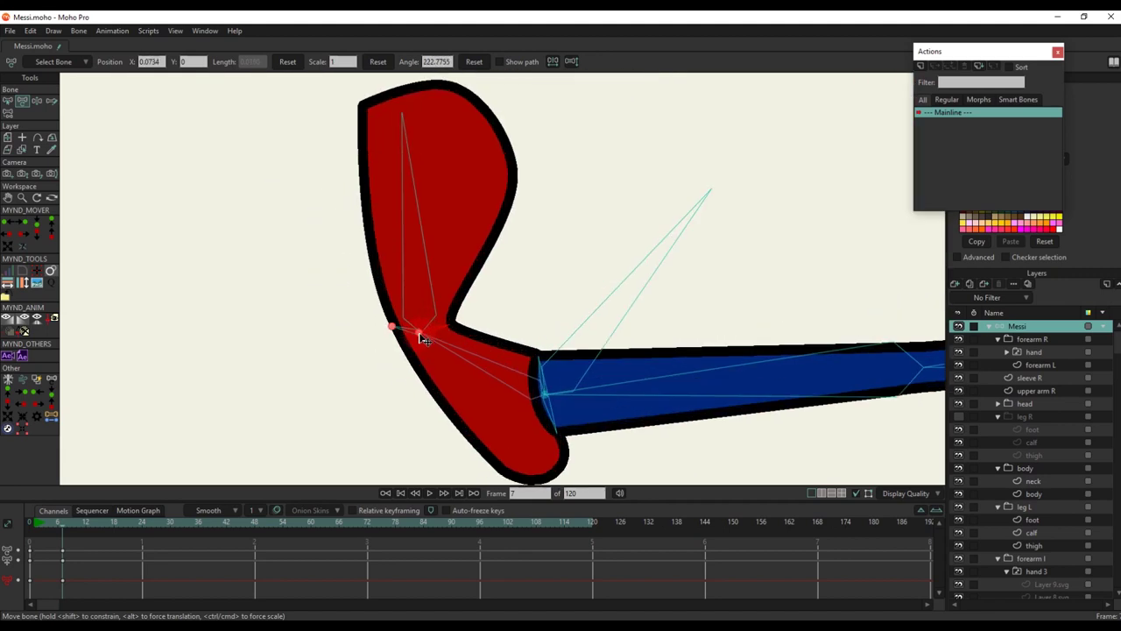
{"action": "left_click_drag", "start_coordinate": [437, 322], "coordinate": [442, 321]}
{"action": "scroll", "coordinate": [455, 291], "scroll_direction": "down", "scroll_amount": 4}
{"action": "left_click_drag", "start_coordinate": [419, 255], "coordinate": [383, 300]}
{"action": "scroll", "coordinate": [403, 302], "scroll_direction": "up", "scroll_amount": 4}
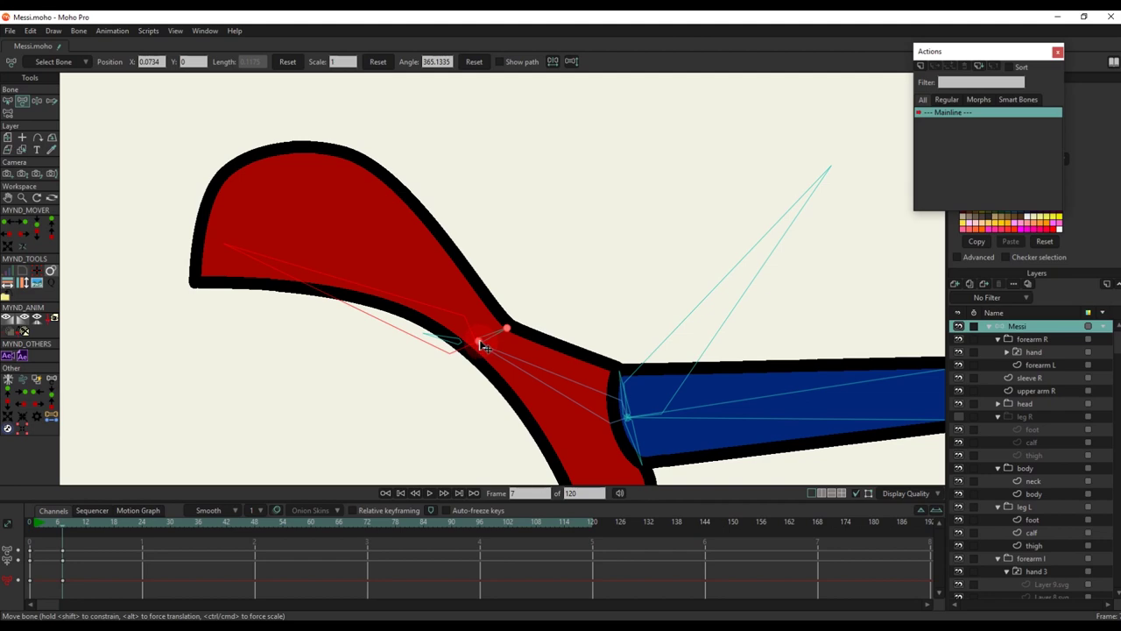
{"action": "mouse_move", "coordinate": [482, 345]}
{"action": "left_mouse_down"}
{"action": "mouse_move", "coordinate": [506, 318]}
{"action": "mouse_move", "coordinate": [443, 368]}
{"action": "mouse_move", "coordinate": [445, 348]}
{"action": "mouse_move", "coordinate": [454, 373]}
{"action": "mouse_move", "coordinate": [482, 343]}
{"action": "left_mouse_up"}
{"action": "scroll", "coordinate": [483, 347], "scroll_direction": "down", "scroll_amount": 2}
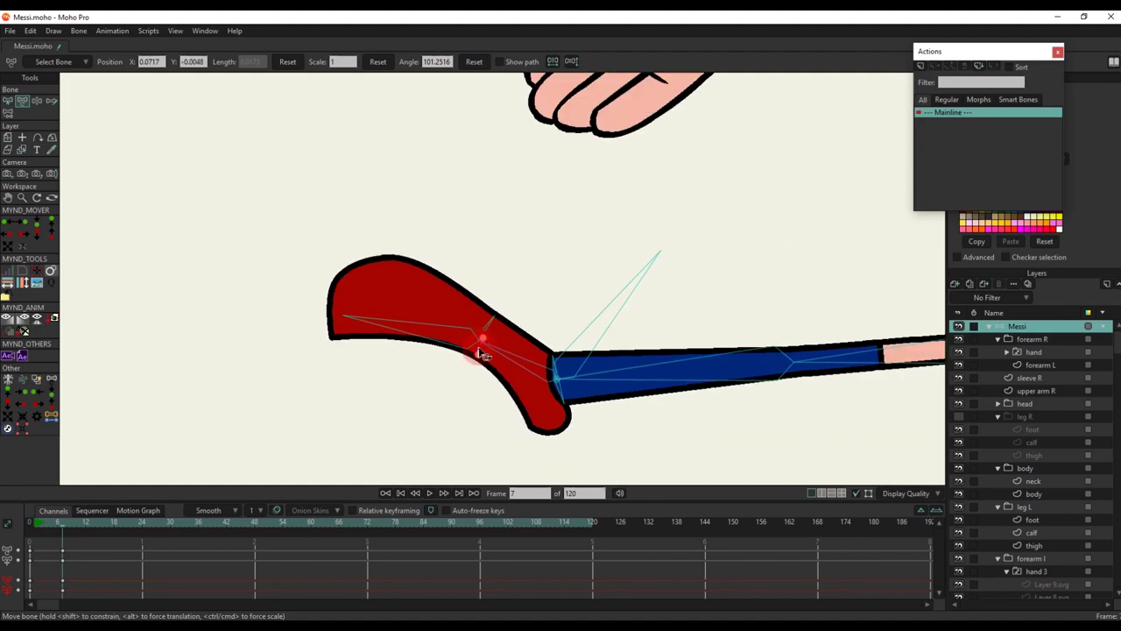
{"action": "key", "text": "BackSpace"}
{"action": "scroll", "coordinate": [460, 288], "scroll_direction": "down", "scroll_amount": 3}
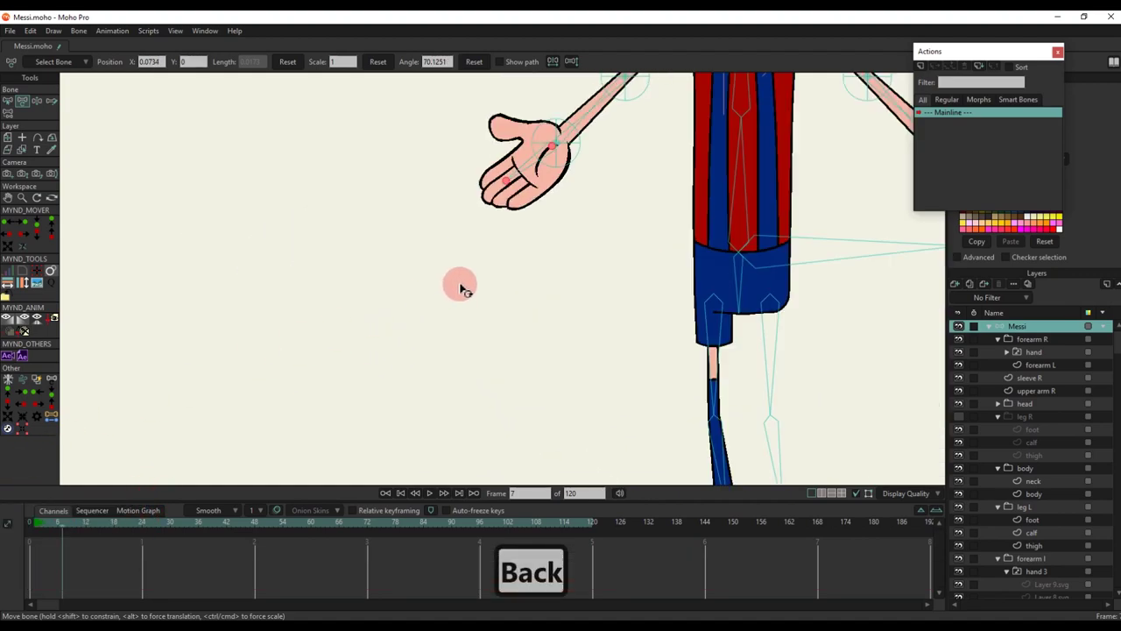
{"action": "left_click", "coordinate": [533, 351]}
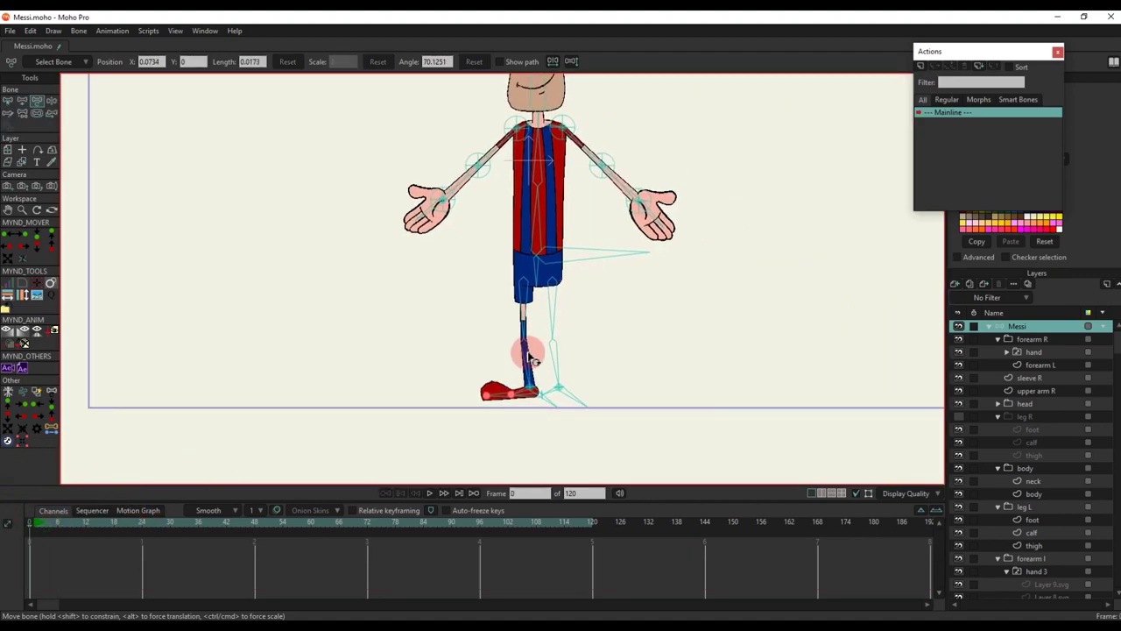
Show the leg R layer group and bind all points of its thigh layer to leg R's thigh bone
{"action": "scroll", "coordinate": [578, 254], "scroll_direction": "up", "scroll_amount": 4}
{"action": "left_click", "coordinate": [961, 415]}
{"action": "scroll", "coordinate": [561, 338], "scroll_direction": "down", "scroll_amount": 2}
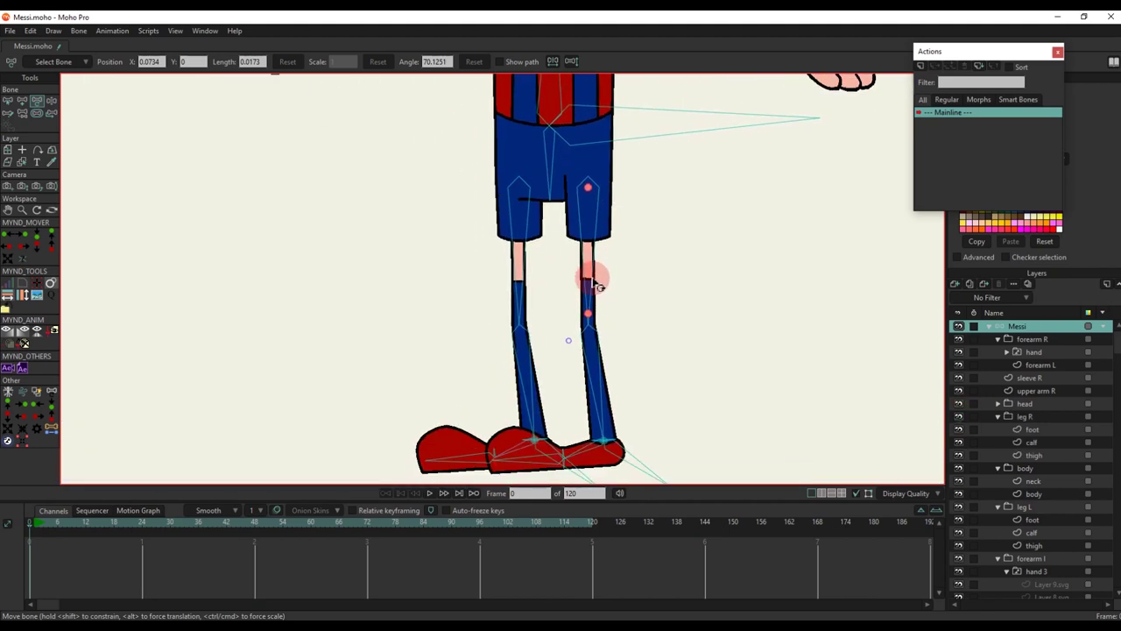
{"action": "key", "text": "b"}
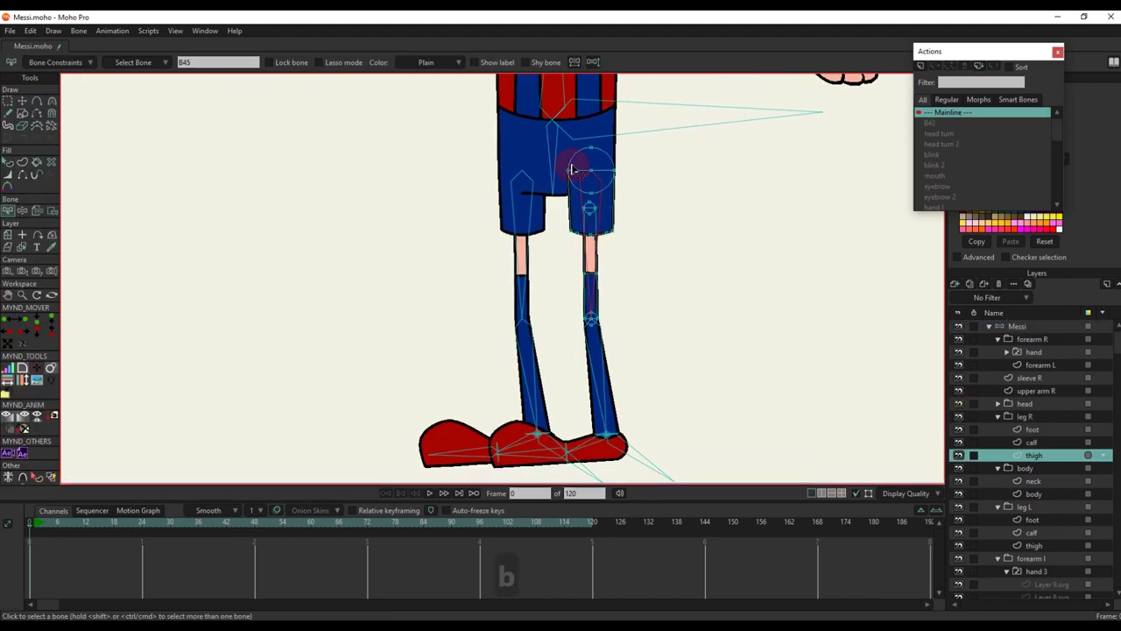
{"action": "key", "text": "i"}
{"action": "left_click_drag", "start_coordinate": [548, 120], "coordinate": [650, 364]}
{"action": "left_click", "coordinate": [214, 62]}
{"action": "left_click_drag", "start_coordinate": [505, 362], "coordinate": [507, 333]}
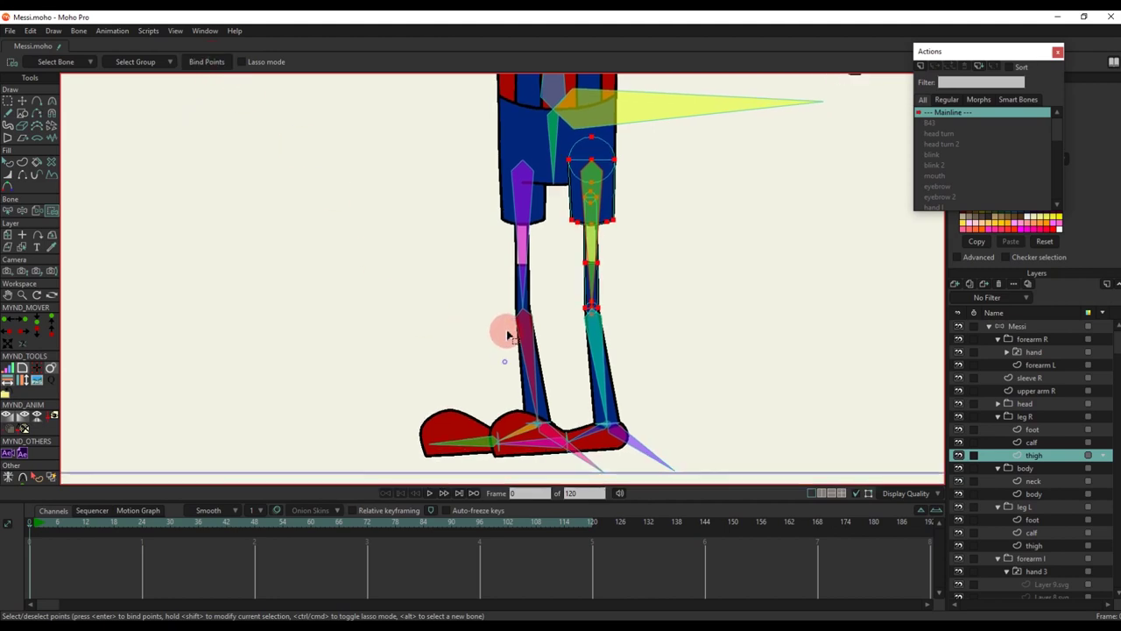
Bind all points of leg R's calf layer to the calf bone
{"action": "key", "text": "b"}
{"action": "left_click", "coordinate": [604, 366]}
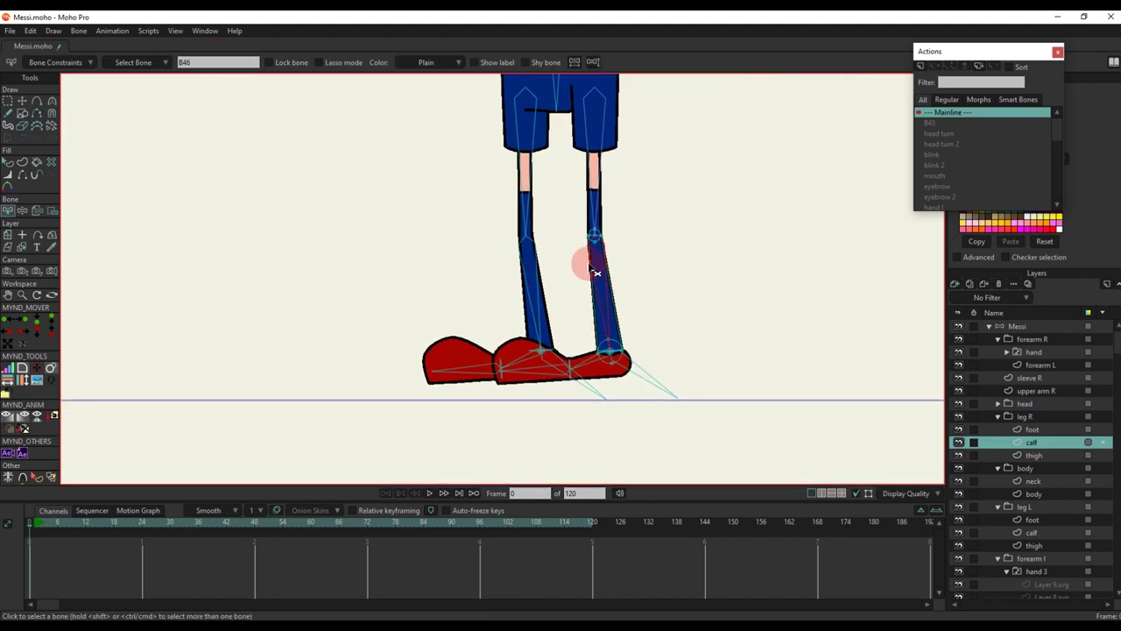
{"action": "key", "text": "i"}
{"action": "left_click_drag", "start_coordinate": [554, 205], "coordinate": [707, 429]}
{"action": "left_click", "coordinate": [214, 63]}
Bind the heel-side points of leg R's foot layer to the foot bone running from the ankle to the toe joint
{"action": "scroll", "coordinate": [545, 364], "scroll_direction": "up", "scroll_amount": 4}
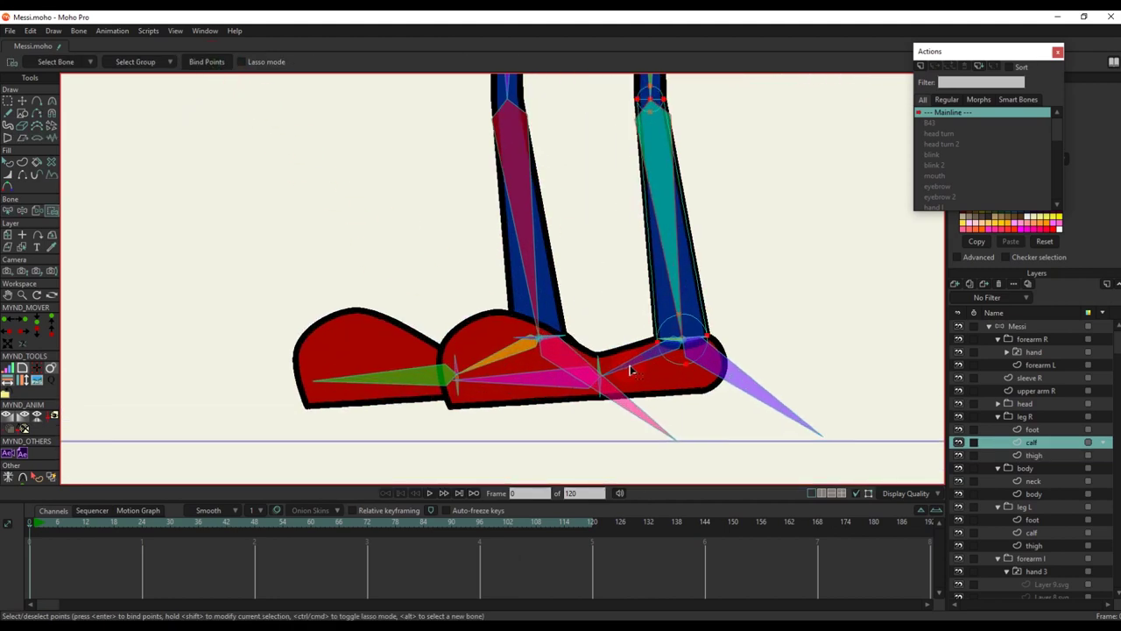
{"action": "scroll", "coordinate": [629, 371], "scroll_direction": "up", "scroll_amount": 2}
{"action": "right_click", "coordinate": [640, 380]}
{"action": "key", "text": "b"}
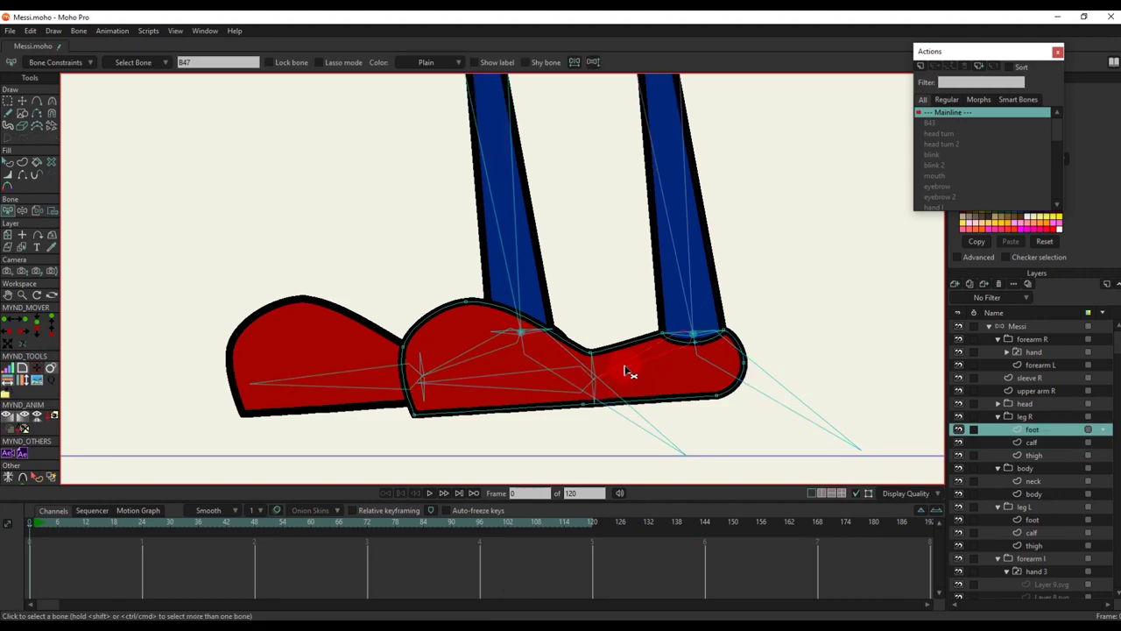
{"action": "key", "text": "i"}
{"action": "left_click", "coordinate": [578, 326]}
{"action": "left_click_drag", "start_coordinate": [661, 370], "coordinate": [836, 476]}
{"action": "left_click", "coordinate": [237, 90]}
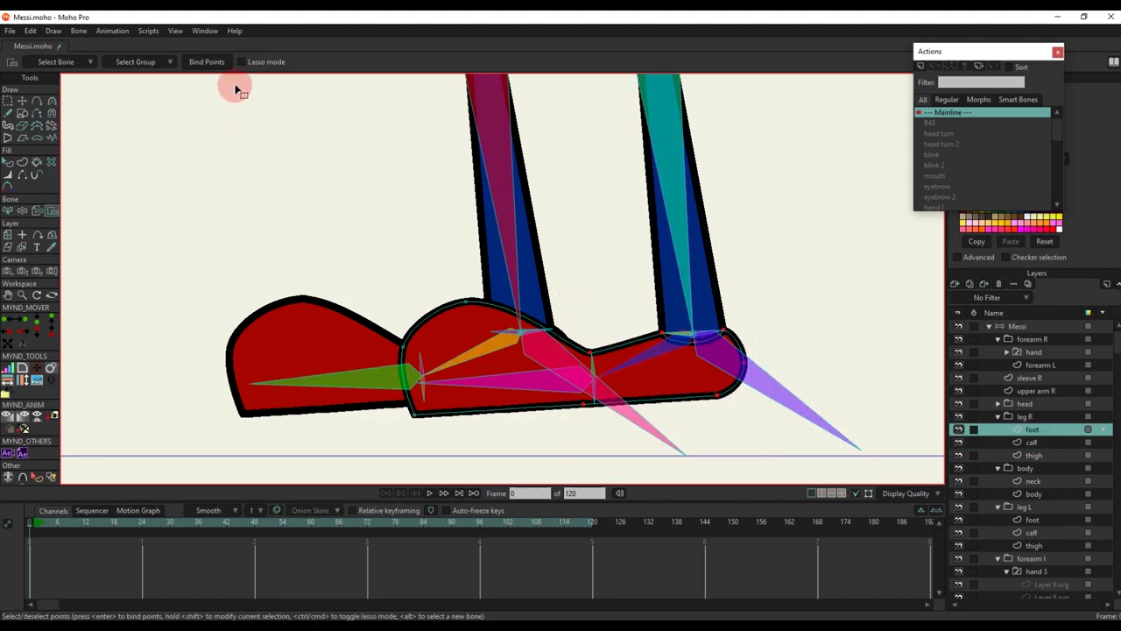
Bind the front points of leg R's foot layer to the toe bone
{"action": "key", "text": "b"}
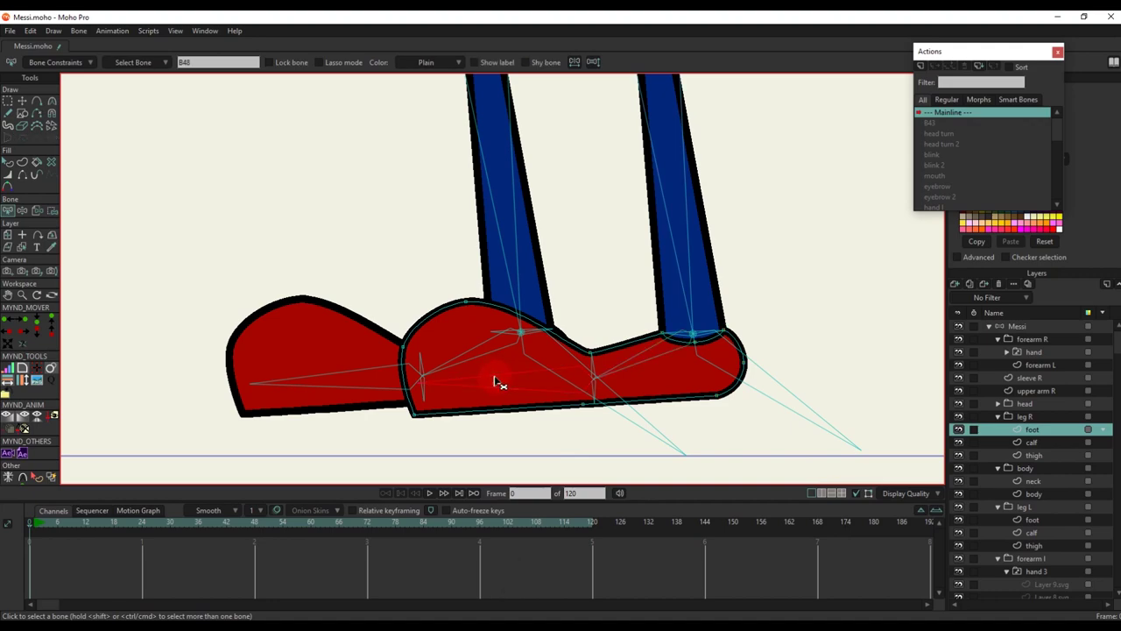
{"action": "key", "text": "i"}
{"action": "left_click_drag", "start_coordinate": [334, 258], "coordinate": [543, 481]}
{"action": "left_click", "coordinate": [248, 146]}
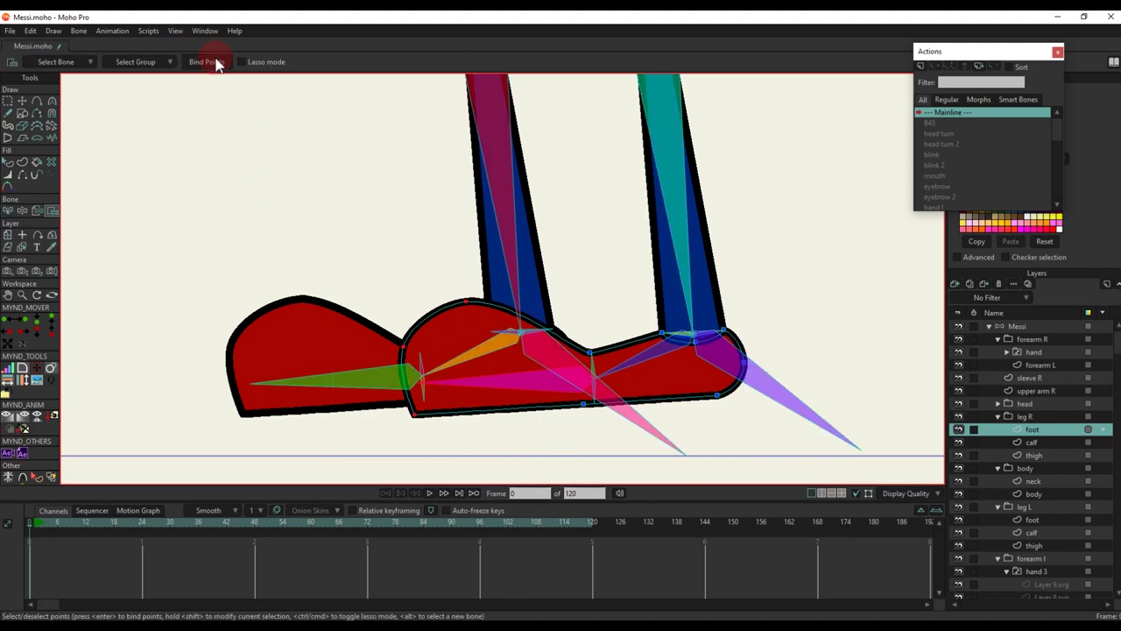
Bind the upper and lower toe-bend points of leg R's foot to their respective small bend bones
{"action": "scroll", "coordinate": [615, 363], "scroll_direction": "up", "scroll_amount": 3}
{"action": "key", "text": "b"}
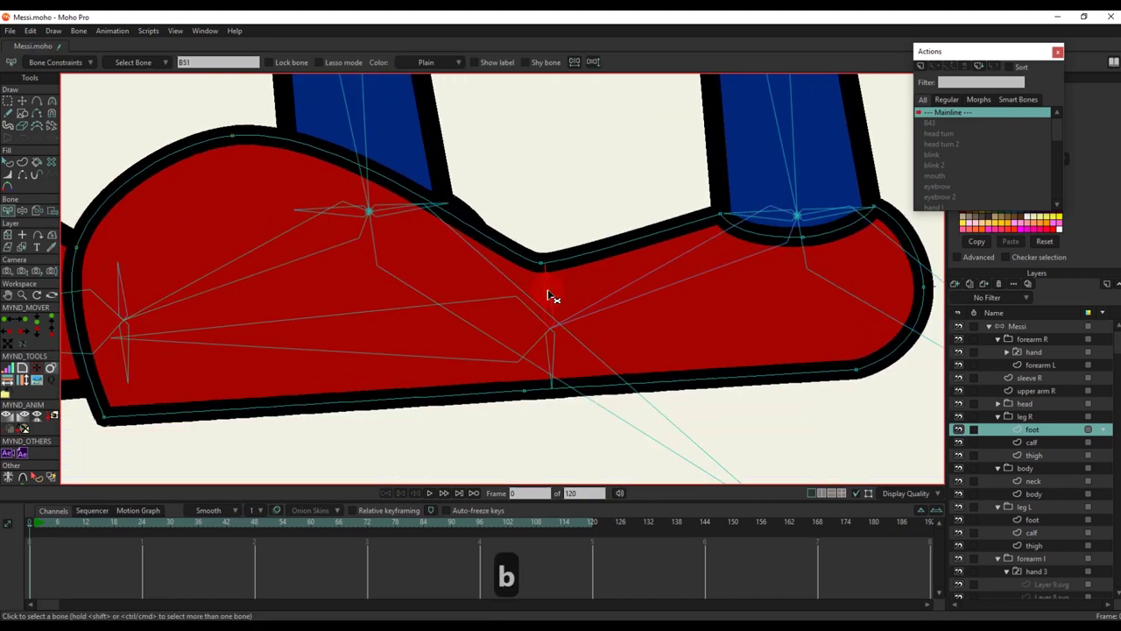
{"action": "key", "text": "i"}
{"action": "key", "text": "b"}
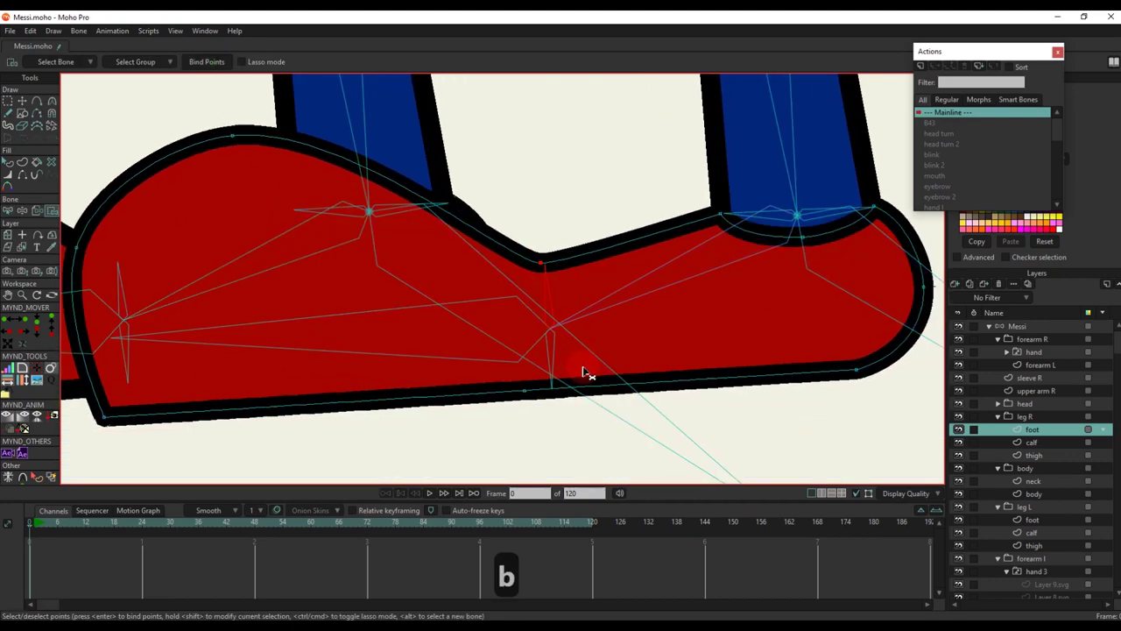
{"action": "key", "text": "i"}
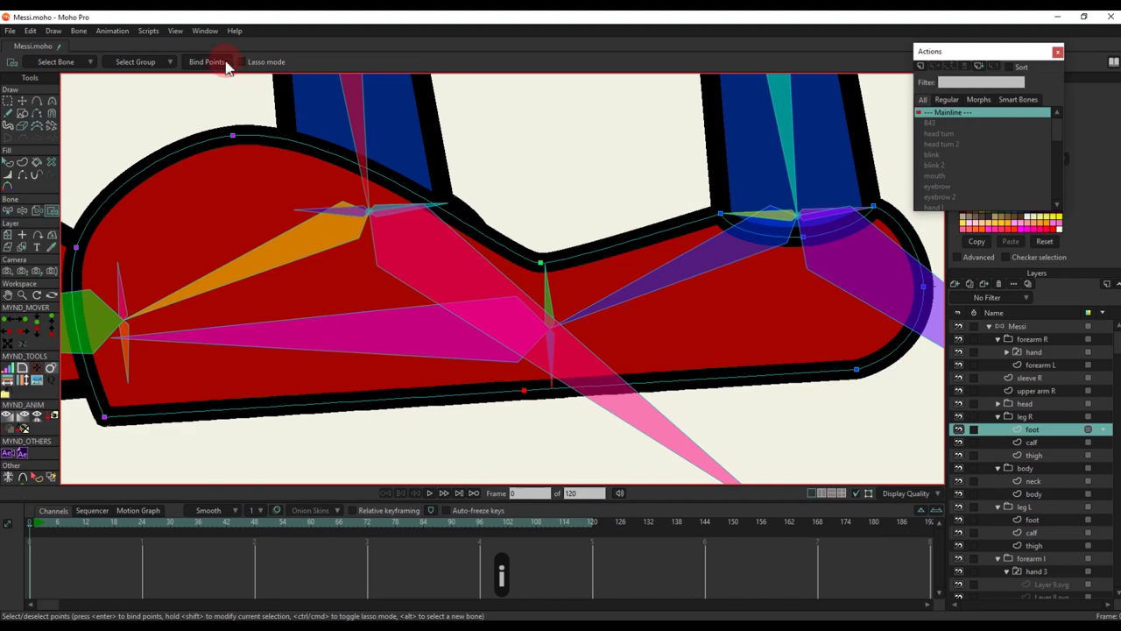
Bind the front and back ankle-opening points of leg R's foot to their respective small ankle bones
{"action": "scroll", "coordinate": [648, 359], "scroll_direction": "up", "scroll_amount": 2}
{"action": "key", "text": "b"}
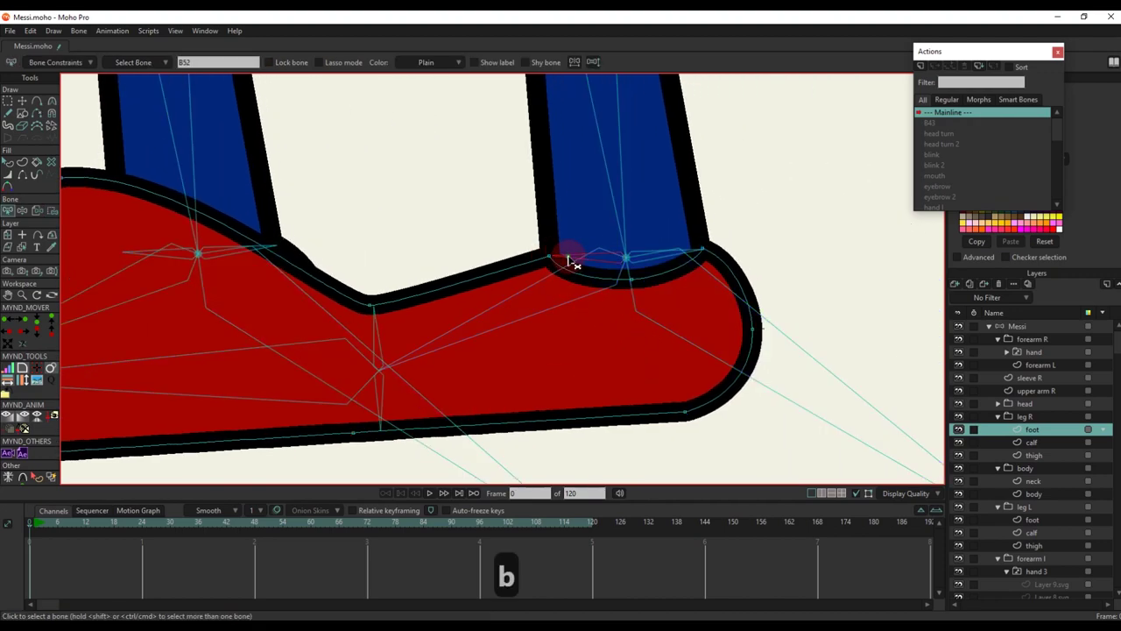
{"action": "key", "text": "i"}
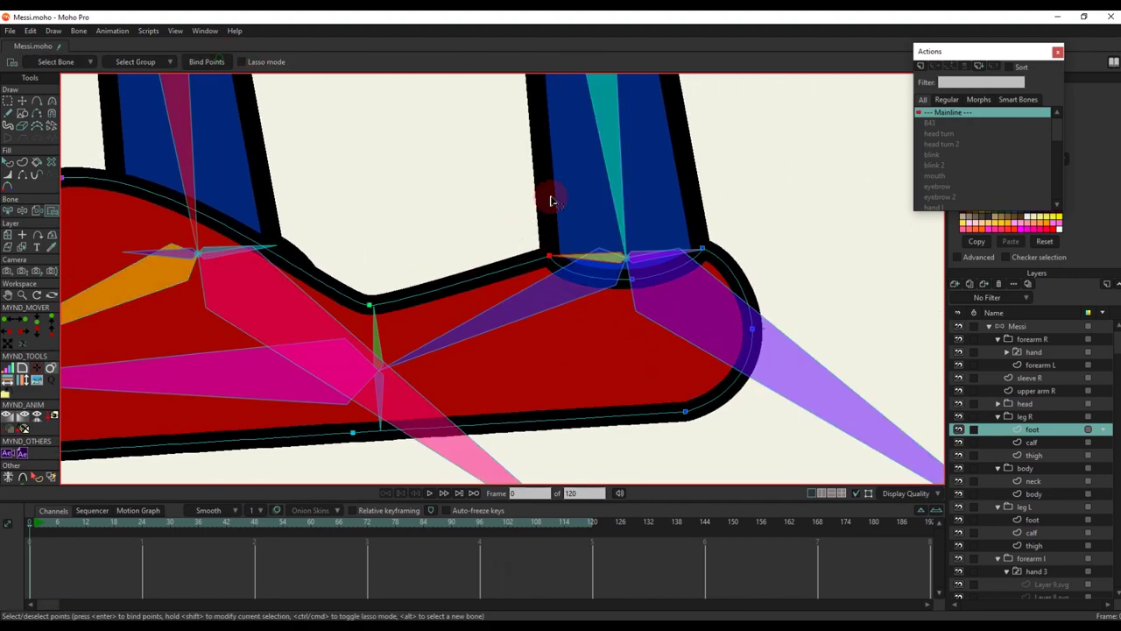
{"action": "key", "text": "b"}
{"action": "key", "text": "i"}
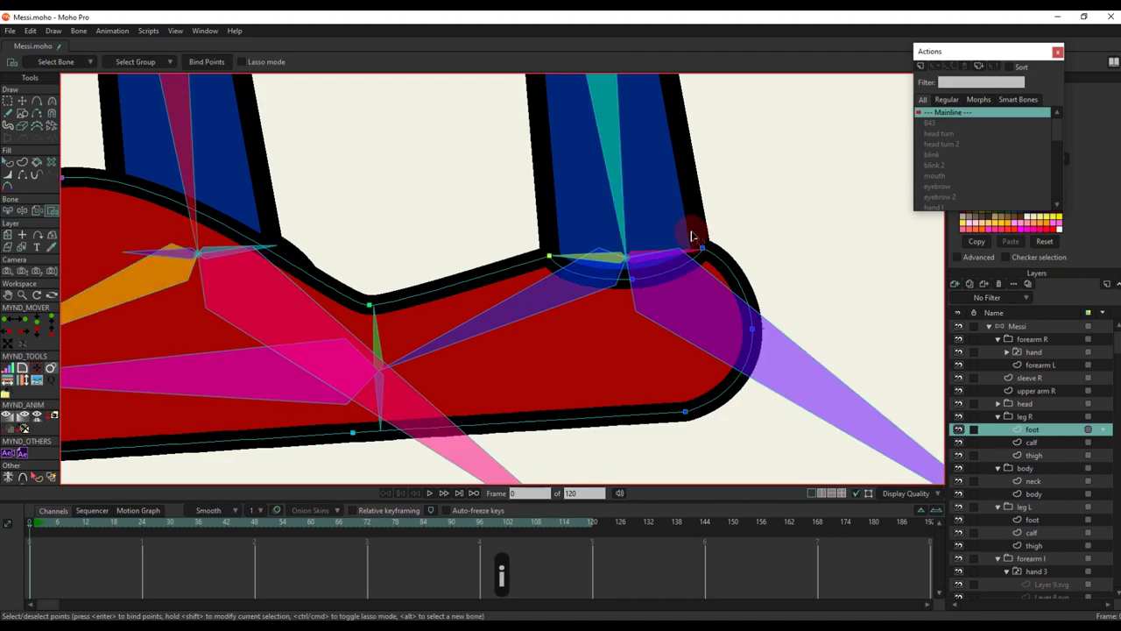
Test leg R's deformation at frame 7 by raising the leg outward with its target bone and tilting the foot
{"action": "scroll", "coordinate": [570, 212], "scroll_direction": "down", "scroll_amount": 6}
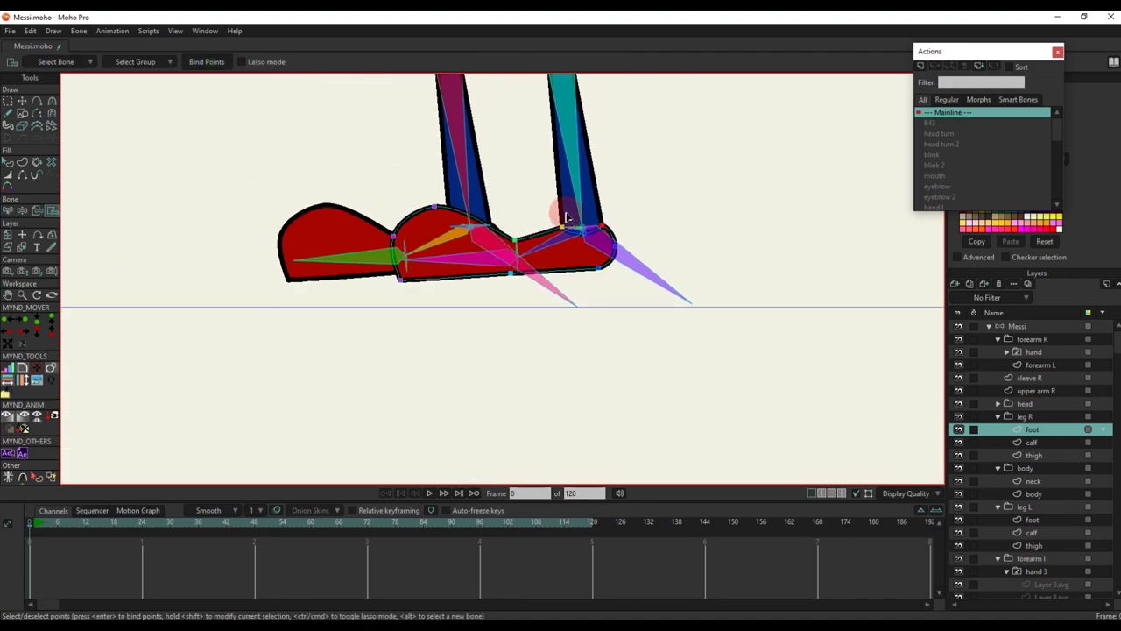
{"action": "key", "text": "q"}
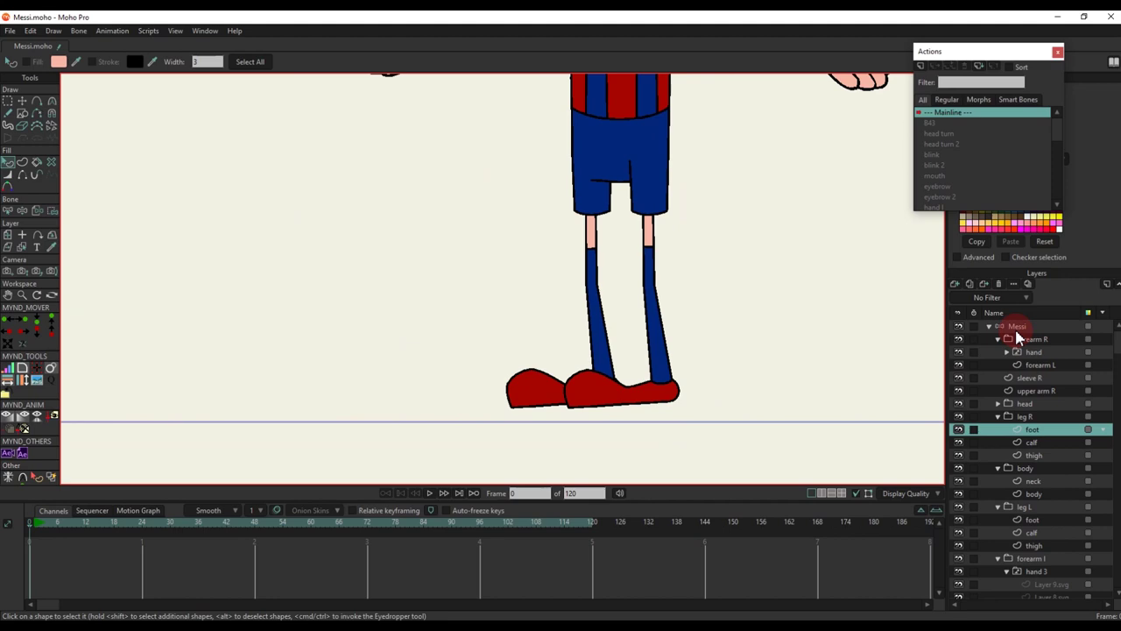
{"action": "left_click", "coordinate": [1017, 327]}
{"action": "scroll", "coordinate": [683, 377], "scroll_direction": "up", "scroll_amount": 2}
{"action": "key", "text": "t"}
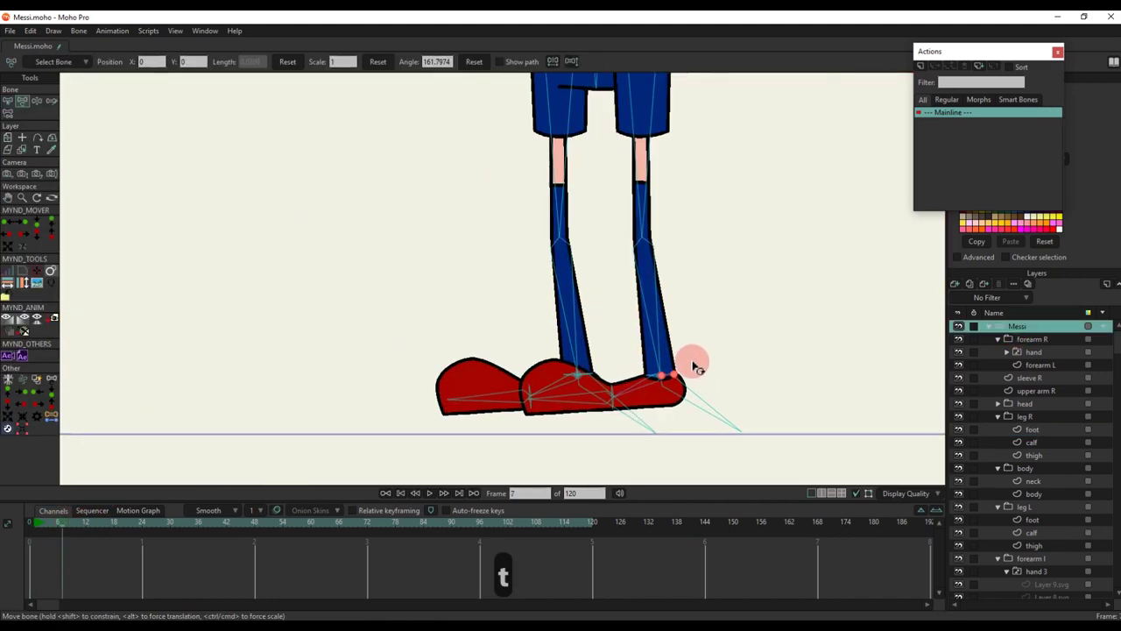
{"action": "left_click_drag", "start_coordinate": [665, 377], "coordinate": [602, 342]}
{"action": "scroll", "coordinate": [594, 285], "scroll_direction": "down", "scroll_amount": 2}
{"action": "scroll", "coordinate": [601, 308], "scroll_direction": "up", "scroll_amount": 2}
{"action": "scroll", "coordinate": [605, 313], "scroll_direction": "up", "scroll_amount": 1}
{"action": "left_click_drag", "start_coordinate": [591, 399], "coordinate": [817, 227]}
{"action": "scroll", "coordinate": [815, 263], "scroll_direction": "up", "scroll_amount": 2}
{"action": "scroll", "coordinate": [824, 306], "scroll_direction": "up", "scroll_amount": 2}
{"action": "left_click_drag", "start_coordinate": [809, 274], "coordinate": [858, 94]}
{"action": "left_click_drag", "start_coordinate": [462, 159], "coordinate": [406, 304]}
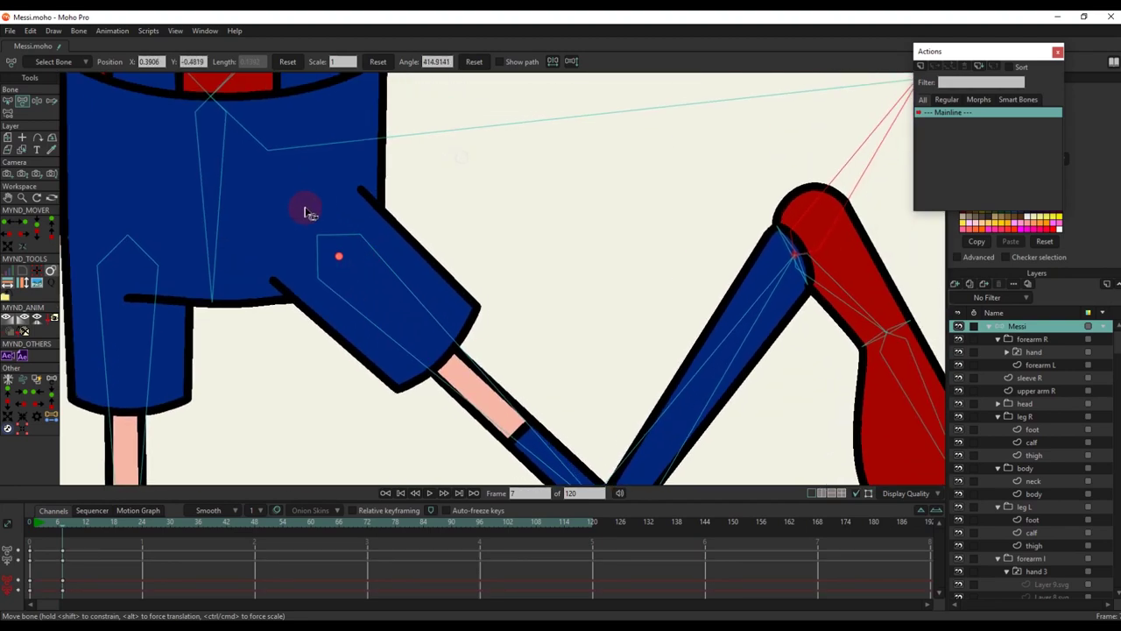
Delete leg R's test keyframes and return to frame 0
{"action": "scroll", "coordinate": [688, 192], "scroll_direction": "down", "scroll_amount": 3}
{"action": "left_click_drag", "start_coordinate": [704, 187], "coordinate": [317, 585]}
{"action": "left_click_drag", "start_coordinate": [100, 591], "coordinate": [29, 522]}
{"action": "key", "text": "BackSpace"}
{"action": "scroll", "coordinate": [456, 320], "scroll_direction": "down", "scroll_amount": 2}
{"action": "left_click_drag", "start_coordinate": [456, 317], "coordinate": [573, 257]}
{"action": "scroll", "coordinate": [571, 259], "scroll_direction": "down", "scroll_amount": 2}
{"action": "scroll", "coordinate": [571, 257], "scroll_direction": "up", "scroll_amount": 5}
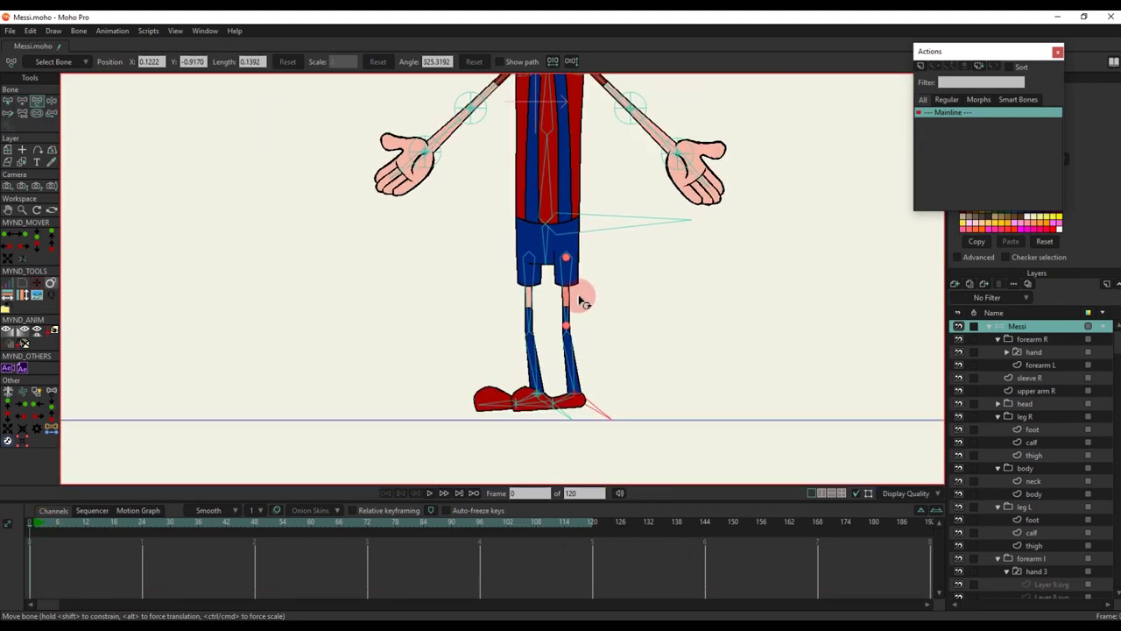
Bind the shorts and waist points of the body layer to the small hip bone below the waist
{"action": "right_click", "coordinate": [562, 314], "text": "alt"}
{"action": "scroll", "coordinate": [560, 300], "scroll_direction": "up", "scroll_amount": 2}
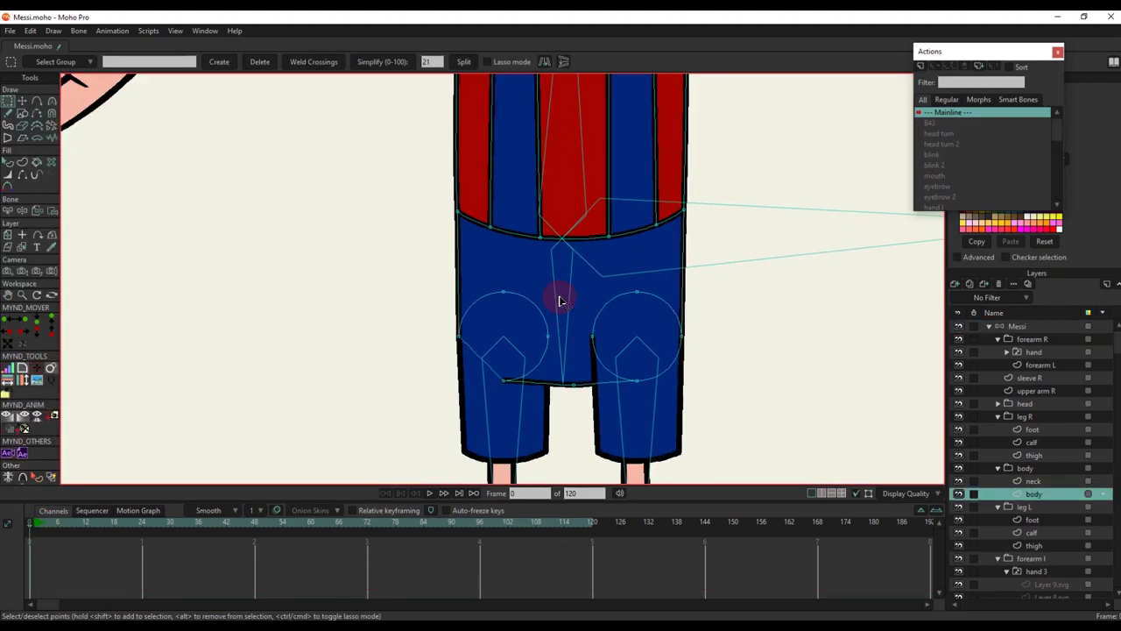
{"action": "key", "text": "b"}
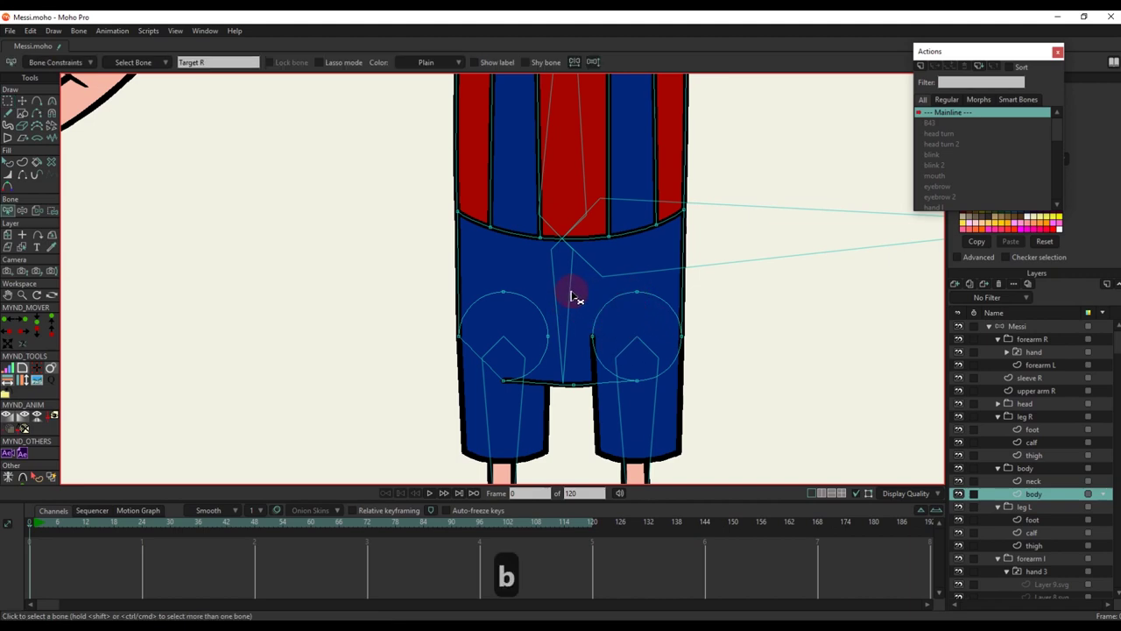
{"action": "scroll", "coordinate": [571, 297], "scroll_direction": "down", "scroll_amount": 3}
{"action": "key", "text": "i"}
{"action": "left_click_drag", "start_coordinate": [453, 222], "coordinate": [872, 454]}
{"action": "scroll", "coordinate": [633, 263], "scroll_direction": "down", "scroll_amount": 2}
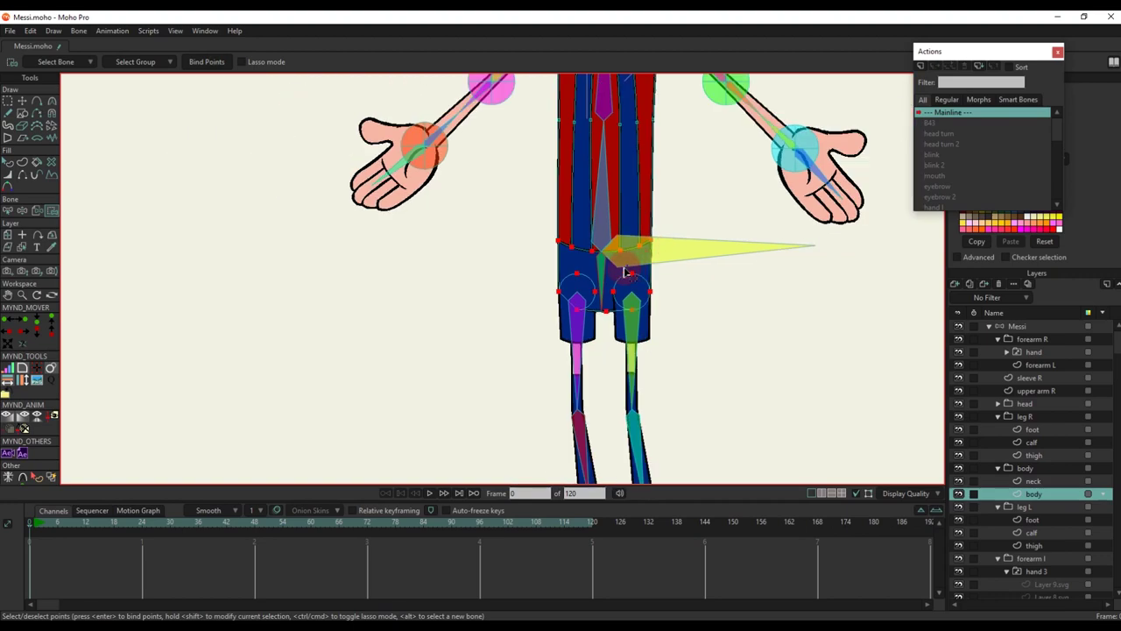
Bind the row of mid-torso points of the body layer to the lower spine bone
{"action": "scroll", "coordinate": [629, 266], "scroll_direction": "up", "scroll_amount": 2}
{"action": "left_click_drag", "start_coordinate": [606, 175], "coordinate": [538, 318]}
{"action": "key", "text": "b"}
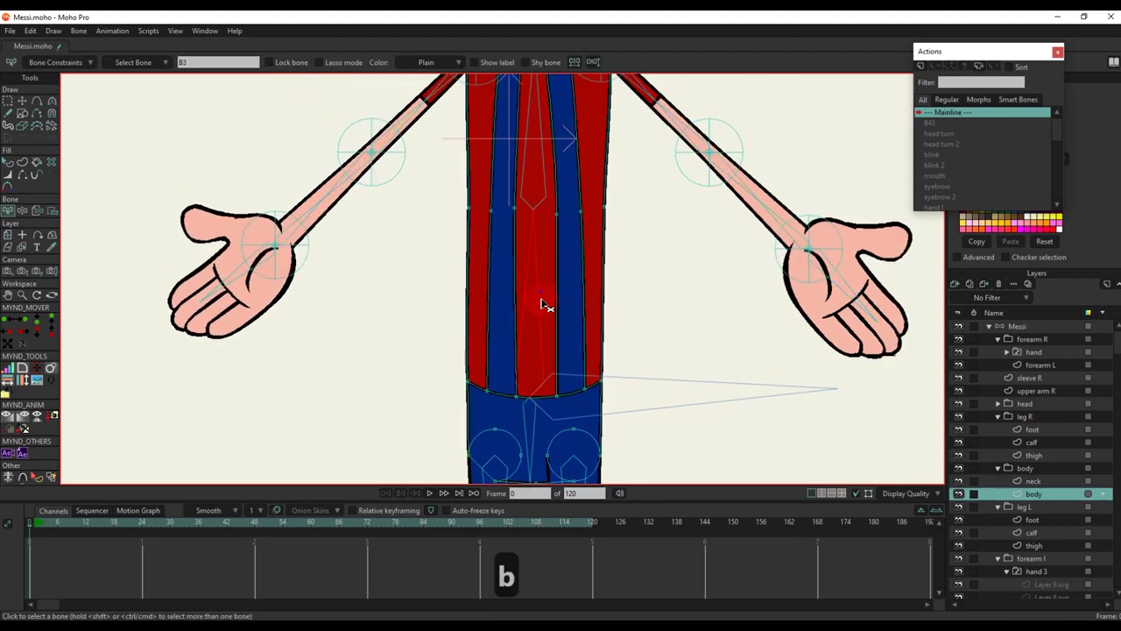
{"action": "key", "text": "i"}
{"action": "left_click_drag", "start_coordinate": [426, 239], "coordinate": [705, 361]}
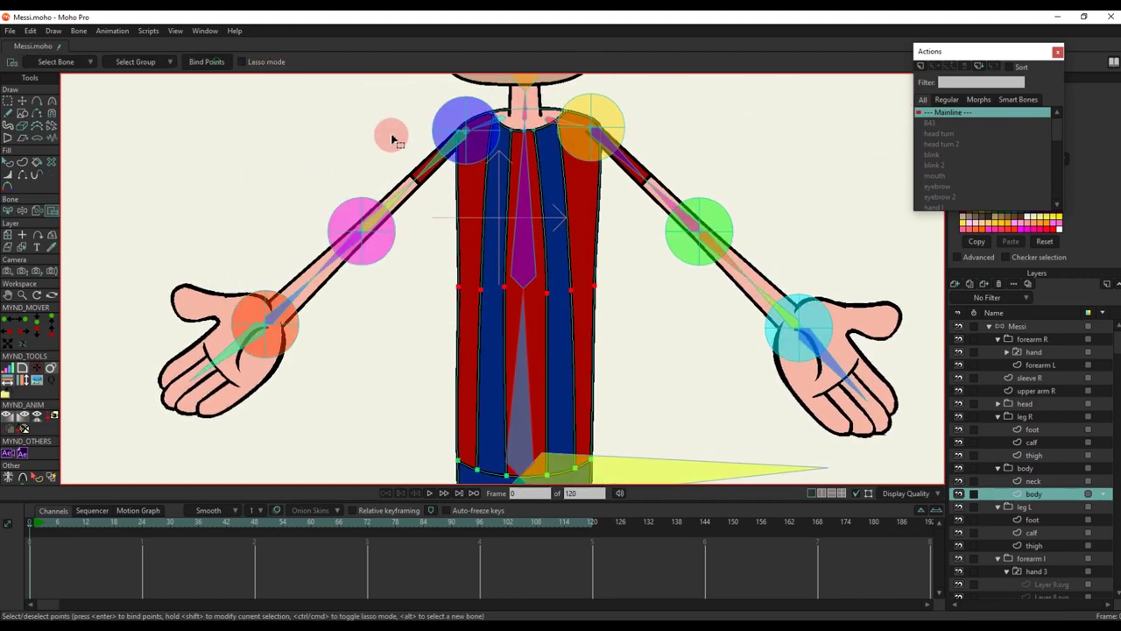
Bind the collar and shoulder points of the body layer to the upper spine bone
{"action": "scroll", "coordinate": [391, 133], "scroll_direction": "down", "scroll_amount": 1}
{"action": "scroll", "coordinate": [529, 216], "scroll_direction": "up", "scroll_amount": 2}
{"action": "key", "text": "b"}
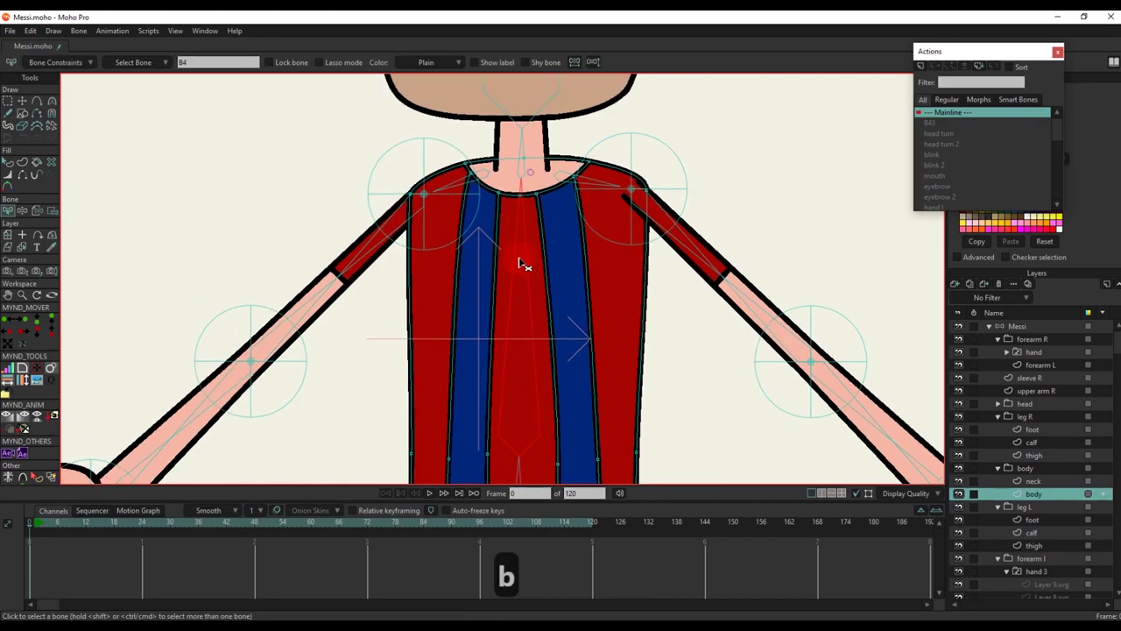
{"action": "key", "text": "i"}
{"action": "left_click_drag", "start_coordinate": [312, 166], "coordinate": [774, 342]}
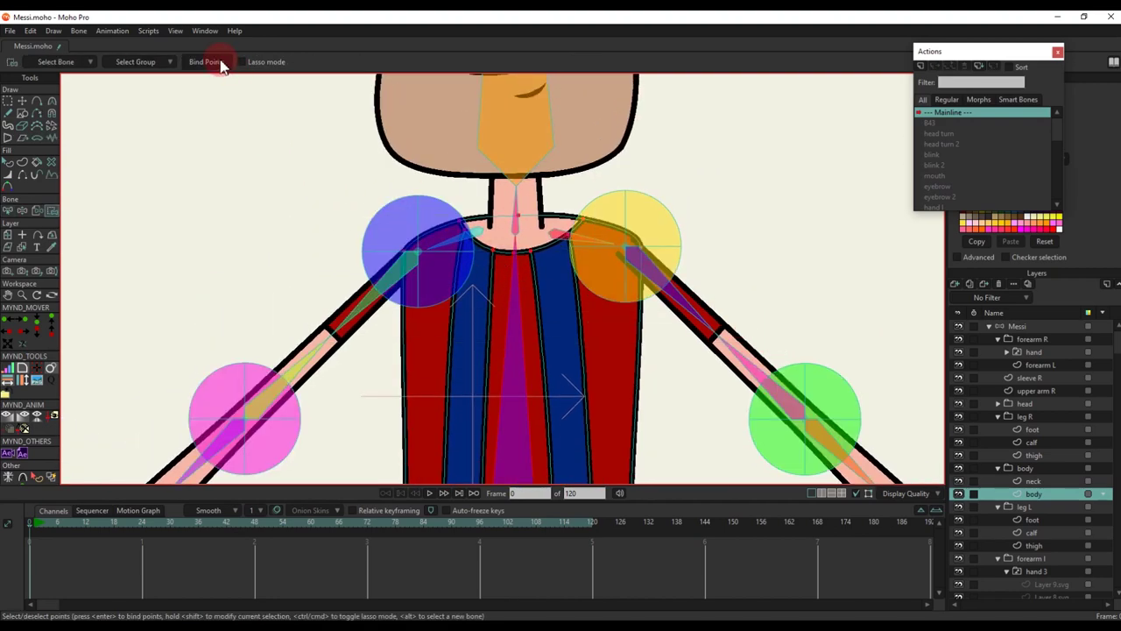
Rebind the body layer's shoulder points on each side of the collar to that side's collarbone bone
{"action": "scroll", "coordinate": [435, 195], "scroll_direction": "up", "scroll_amount": 2}
{"action": "key", "text": "b"}
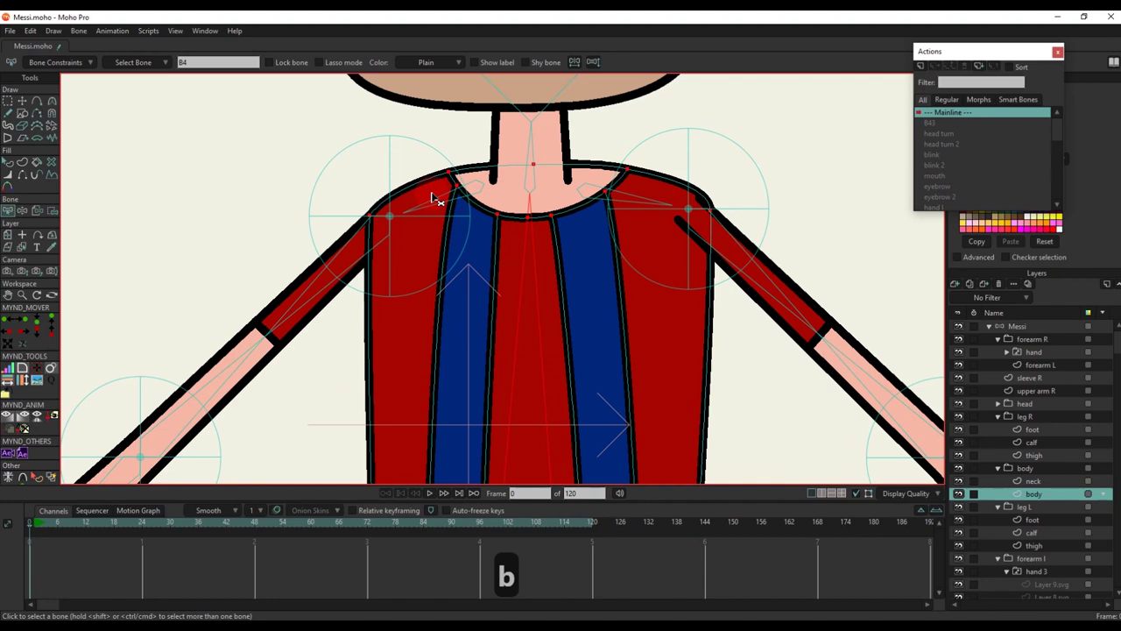
{"action": "key", "text": "i"}
{"action": "scroll", "coordinate": [381, 189], "scroll_direction": "up", "scroll_amount": 2}
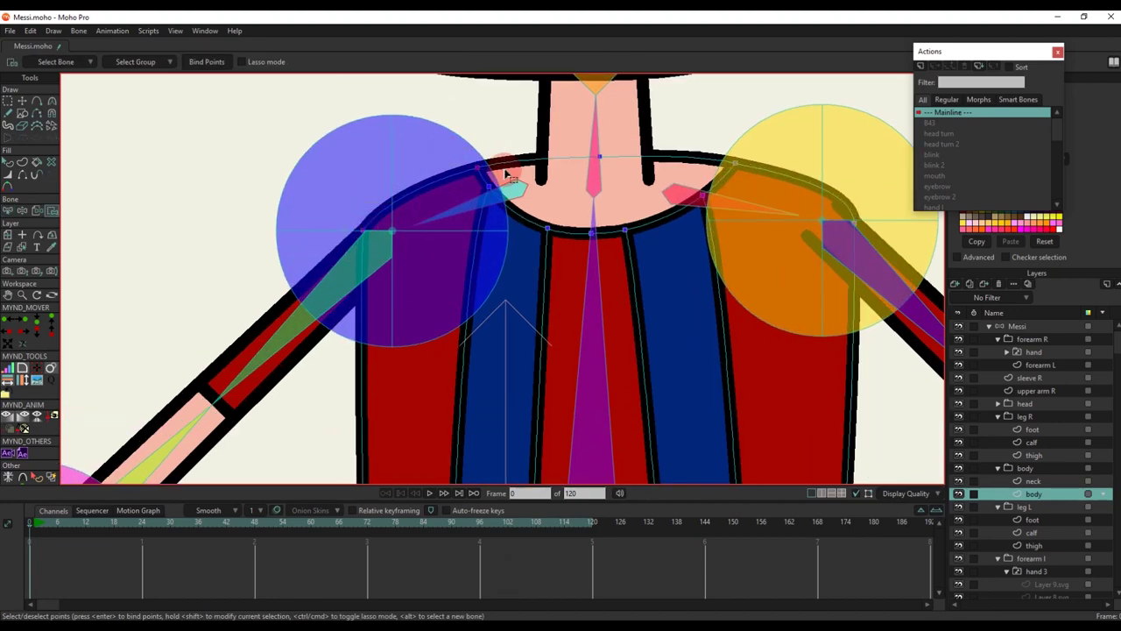
{"action": "scroll", "coordinate": [306, 116], "scroll_direction": "down", "scroll_amount": 3}
{"action": "key", "text": "b"}
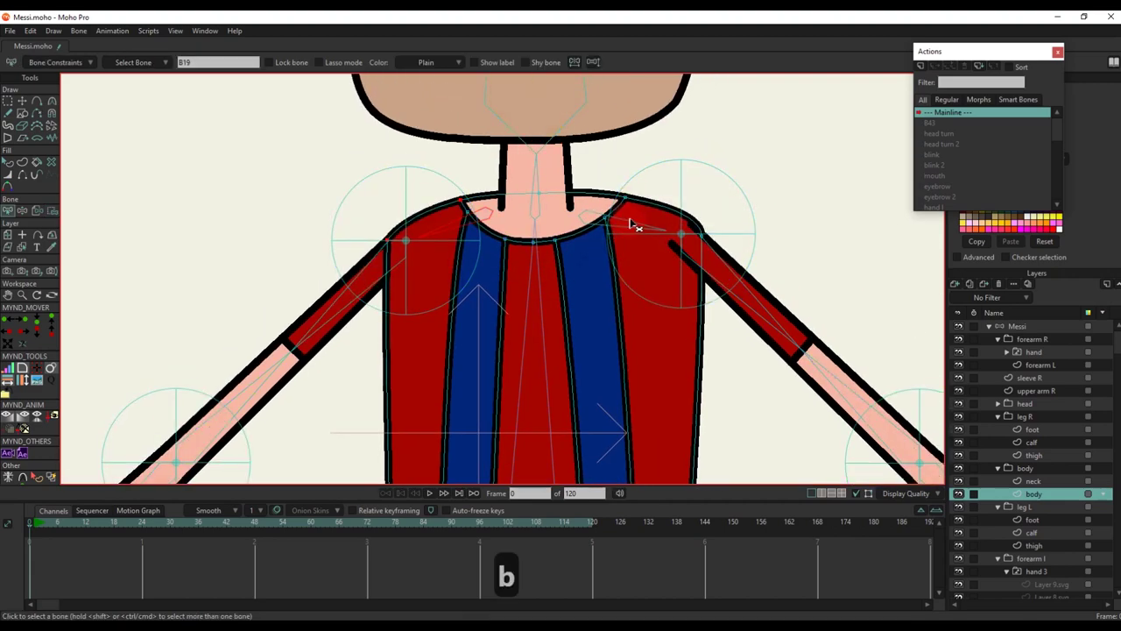
{"action": "key", "text": "i"}
{"action": "scroll", "coordinate": [637, 230], "scroll_direction": "up", "scroll_amount": 2}
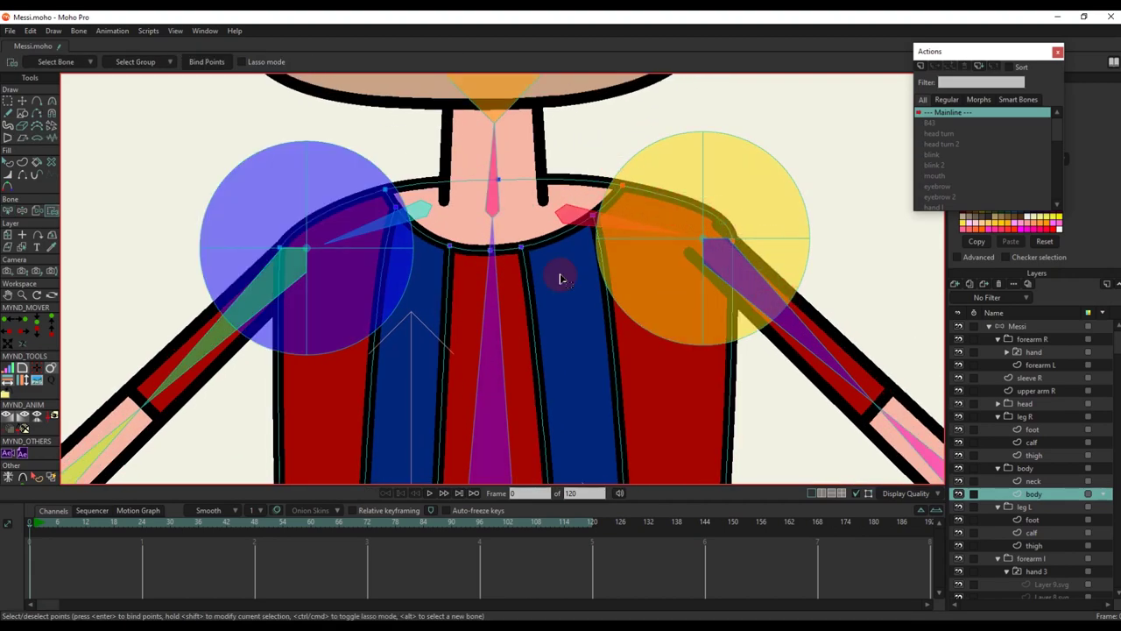
Test the body's deformation on the Messi bone layer at frame 5 by rotating the spine and hip bones
{"action": "scroll", "coordinate": [496, 170], "scroll_direction": "down", "scroll_amount": 4}
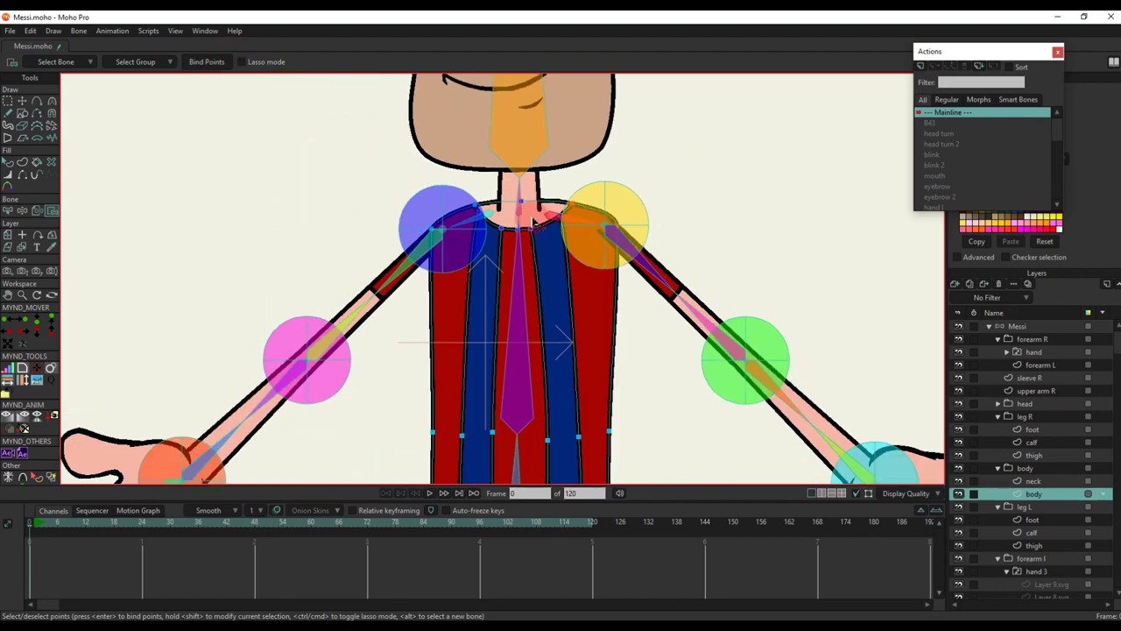
{"action": "key", "text": "b"}
{"action": "scroll", "coordinate": [526, 245], "scroll_direction": "down", "scroll_amount": 4}
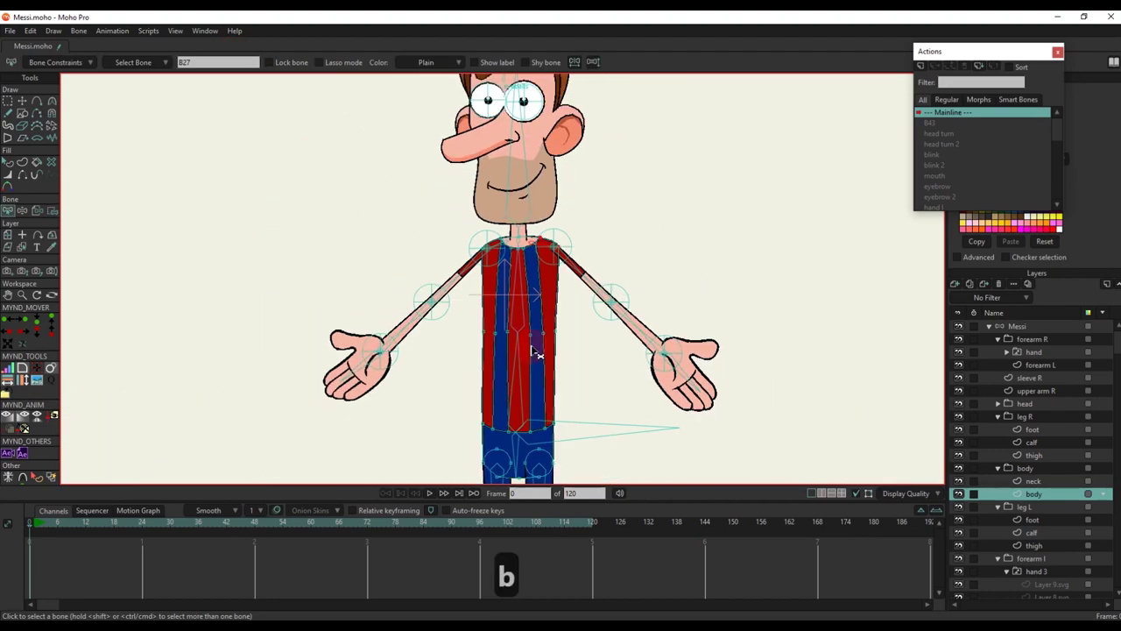
{"action": "left_click", "coordinate": [1013, 325]}
{"action": "left_click", "coordinate": [52, 527]}
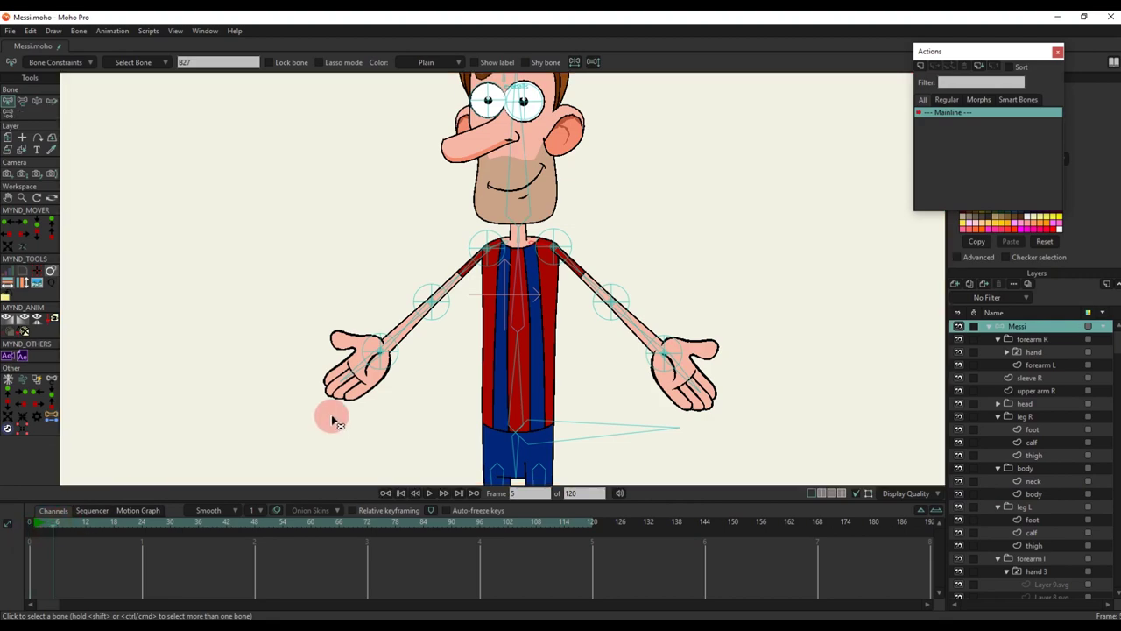
{"action": "scroll", "coordinate": [452, 302], "scroll_direction": "up", "scroll_amount": 3}
{"action": "key", "text": "t"}
{"action": "mouse_move", "coordinate": [573, 233]}
{"action": "left_mouse_down"}
{"action": "mouse_move", "coordinate": [596, 233]}
{"action": "mouse_move", "coordinate": [555, 216]}
{"action": "mouse_move", "coordinate": [579, 218]}
{"action": "left_mouse_up"}
{"action": "left_click", "coordinate": [574, 329]}
{"action": "scroll", "coordinate": [576, 329], "scroll_direction": "down", "scroll_amount": 3}
{"action": "left_click_drag", "start_coordinate": [578, 360], "coordinate": [546, 283]}
{"action": "scroll", "coordinate": [536, 388], "scroll_direction": "up", "scroll_amount": 2}
{"action": "mouse_move", "coordinate": [535, 388]}
{"action": "left_mouse_down"}
{"action": "mouse_move", "coordinate": [527, 383]}
{"action": "mouse_move", "coordinate": [545, 383]}
{"action": "mouse_move", "coordinate": [526, 382]}
{"action": "left_mouse_up"}
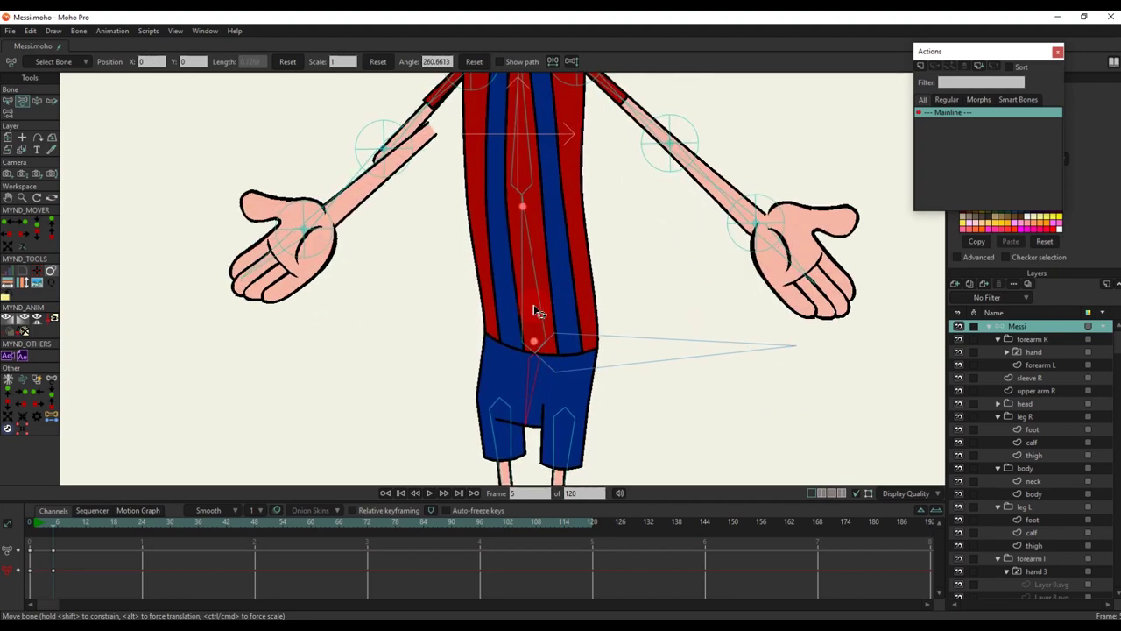
Rotate the spine bone at frame 5 to test the torso's bend, clear the test pose and return to frame 0
{"action": "scroll", "coordinate": [527, 310], "scroll_direction": "down", "scroll_amount": 2}
{"action": "left_click_drag", "start_coordinate": [517, 268], "coordinate": [570, 268]}
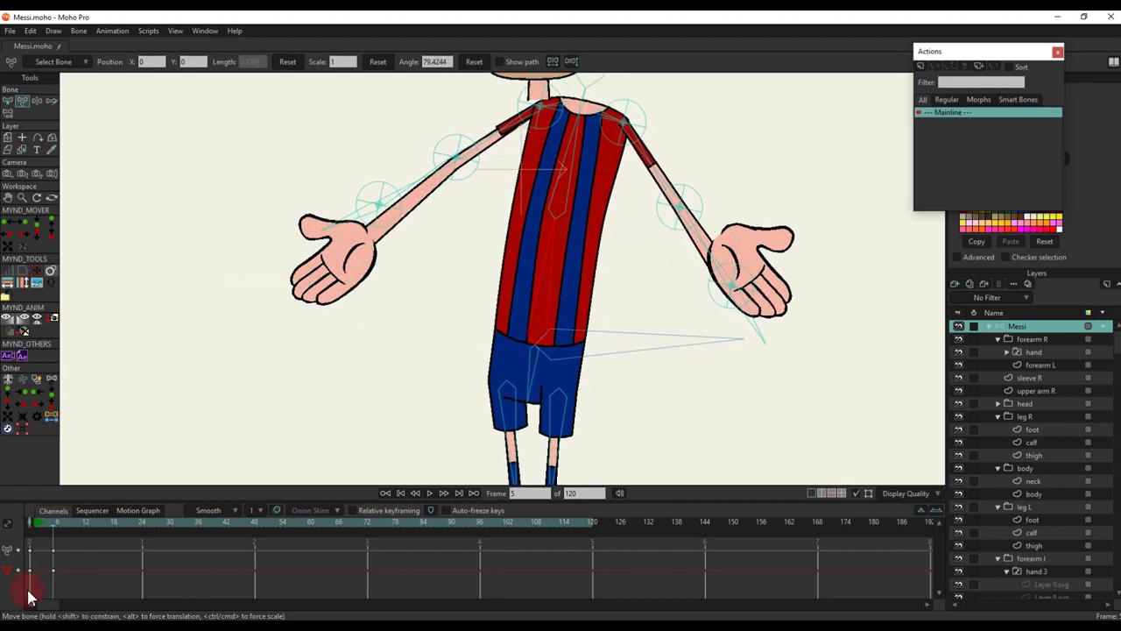
{"action": "key", "text": "BackSpace"}
{"action": "left_click", "coordinate": [22, 530]}
{"action": "scroll", "coordinate": [513, 287], "scroll_direction": "up", "scroll_amount": 3}
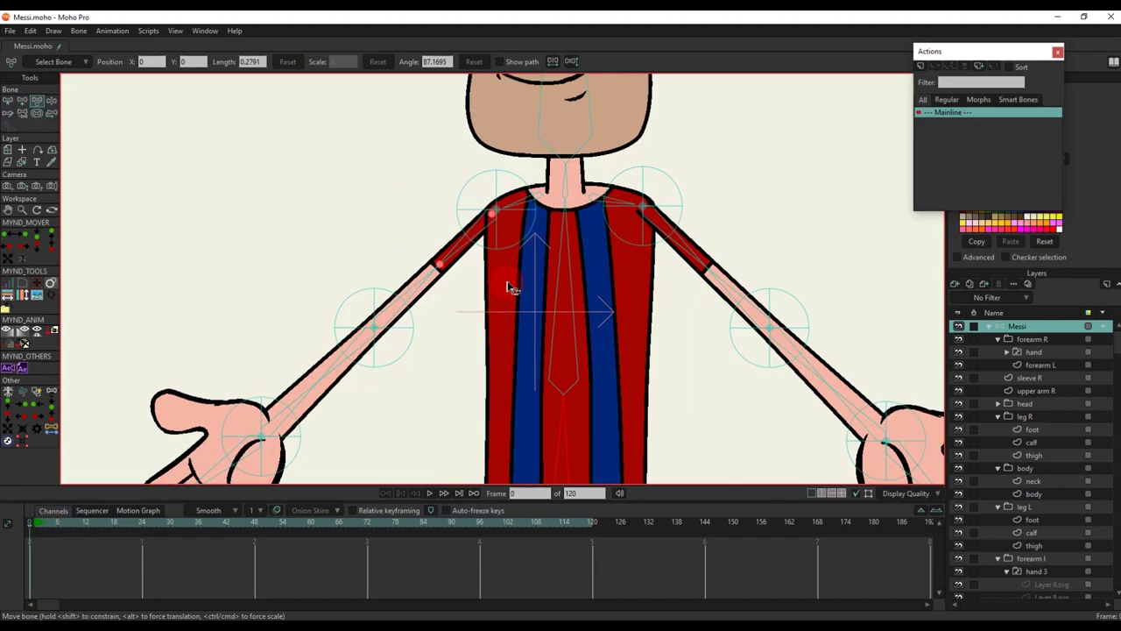
Bind the neck layer's points to the neck bone
{"action": "scroll", "coordinate": [569, 180], "scroll_direction": "up", "scroll_amount": 2}
{"action": "right_click", "coordinate": [575, 179], "text": "alt"}
{"action": "key", "text": "b"}
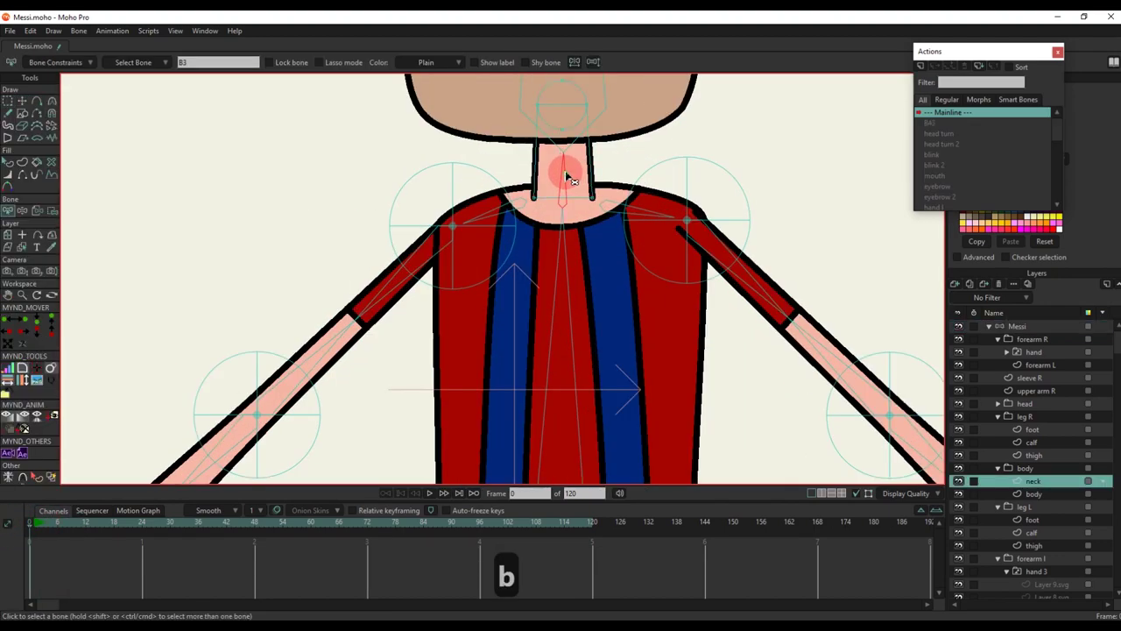
{"action": "scroll", "coordinate": [566, 178], "scroll_direction": "down", "scroll_amount": 2}
{"action": "left_click_drag", "start_coordinate": [565, 198], "coordinate": [555, 297]}
{"action": "key", "text": "i"}
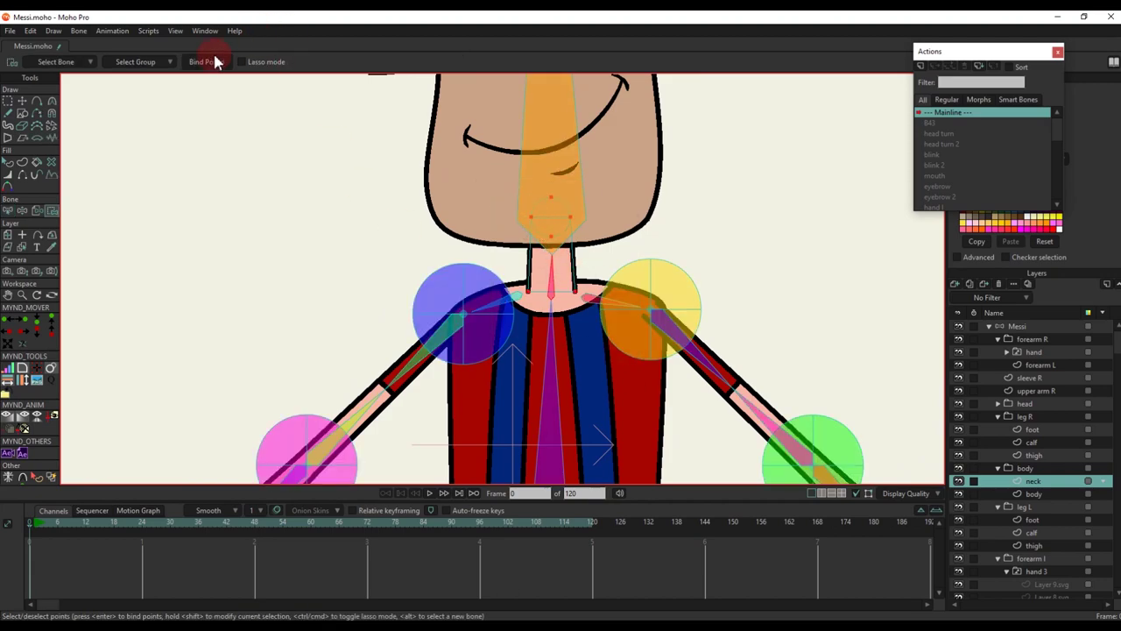
{"action": "scroll", "coordinate": [482, 263], "scroll_direction": "up", "scroll_amount": 3}
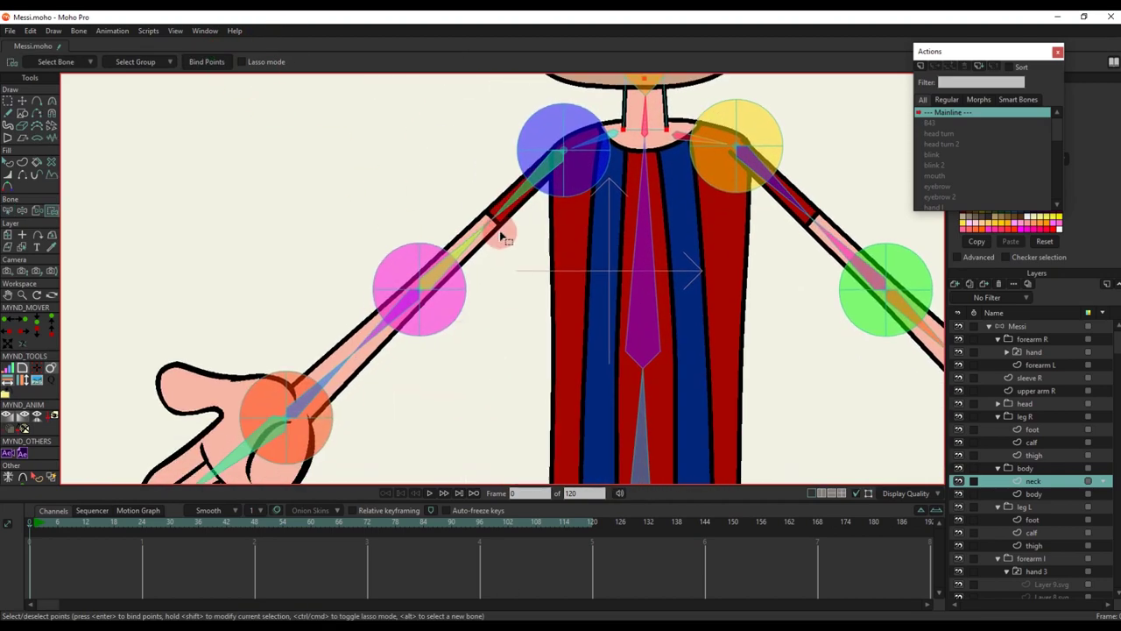
Bind the cuff points of the sleeve L layer to the bone running through that sleeve
{"action": "key", "text": "b"}
{"action": "scroll", "coordinate": [504, 237], "scroll_direction": "up", "scroll_amount": 2}
{"action": "left_click", "coordinate": [512, 197], "text": "ctrl+alt"}
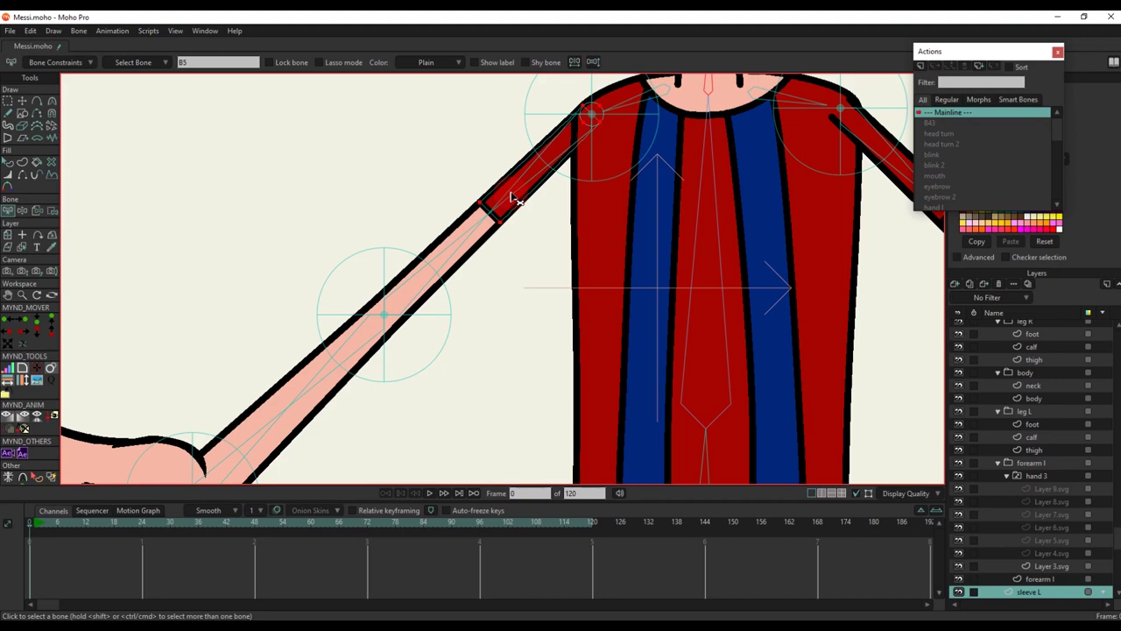
{"action": "left_click_drag", "start_coordinate": [512, 197], "coordinate": [504, 298]}
{"action": "key", "text": "i"}
{"action": "left_click_drag", "start_coordinate": [412, 175], "coordinate": [624, 389]}
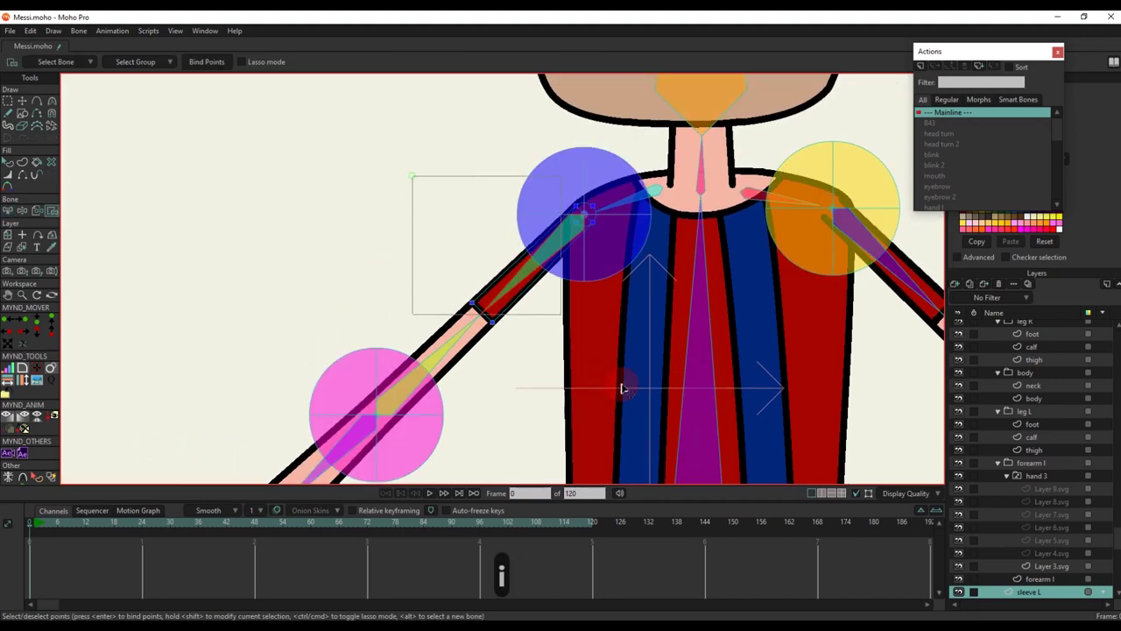
{"action": "left_click_drag", "start_coordinate": [424, 369], "coordinate": [463, 260]}
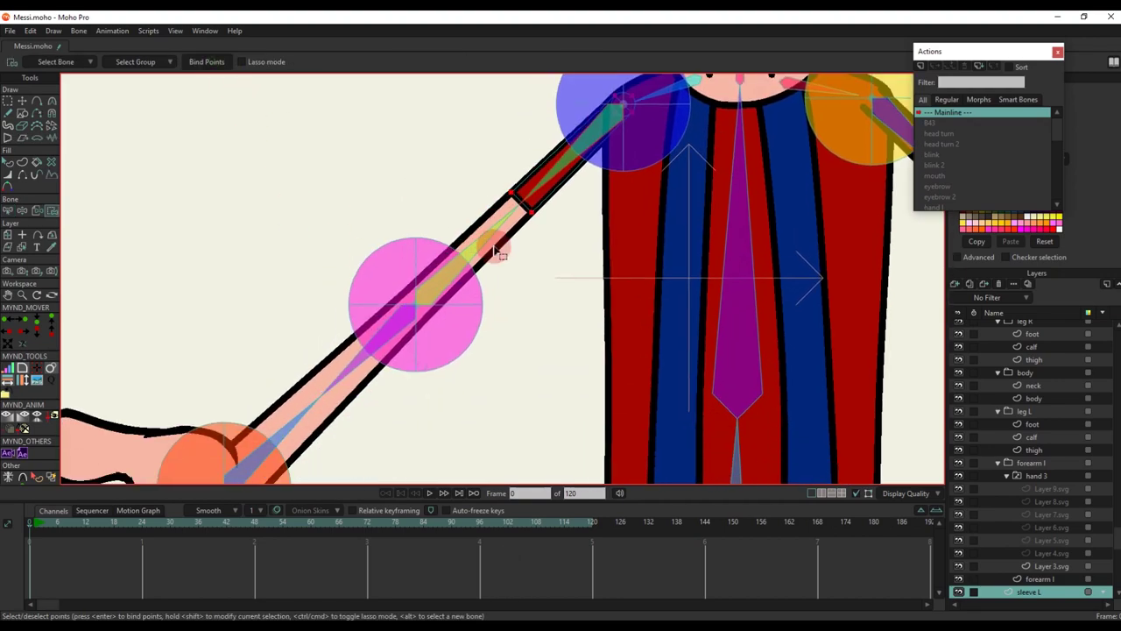
Bind the upper arm l layer's shoulder points to the upper arm's first bone and its elbow points to the second bone
{"action": "left_click", "coordinate": [496, 249], "text": "ctrl+alt"}
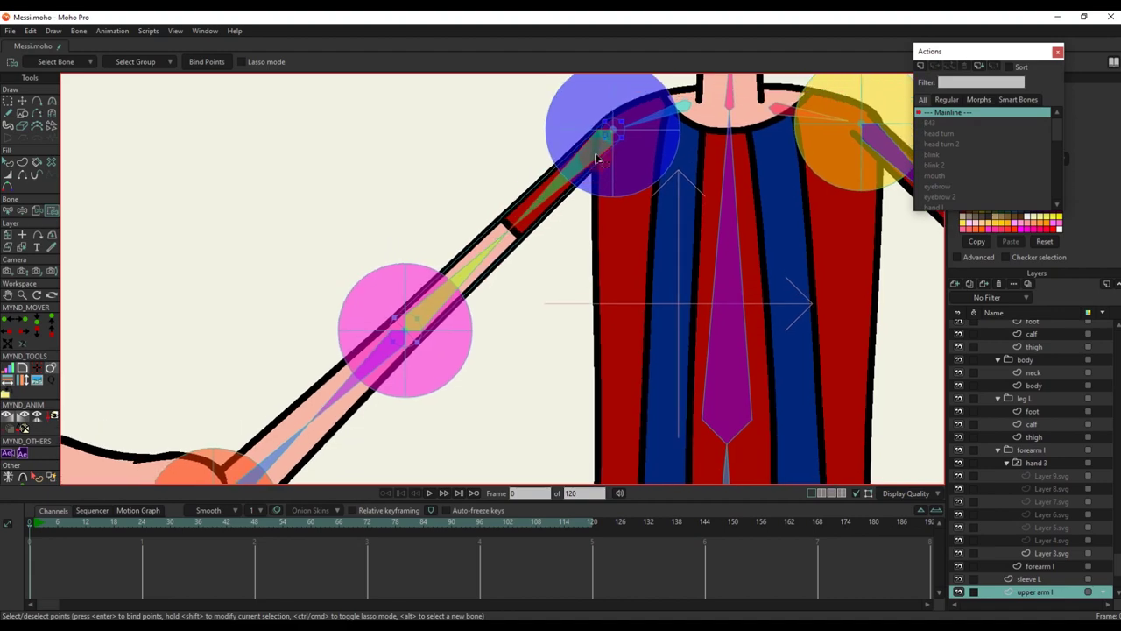
{"action": "key", "text": "b"}
{"action": "key", "text": "i"}
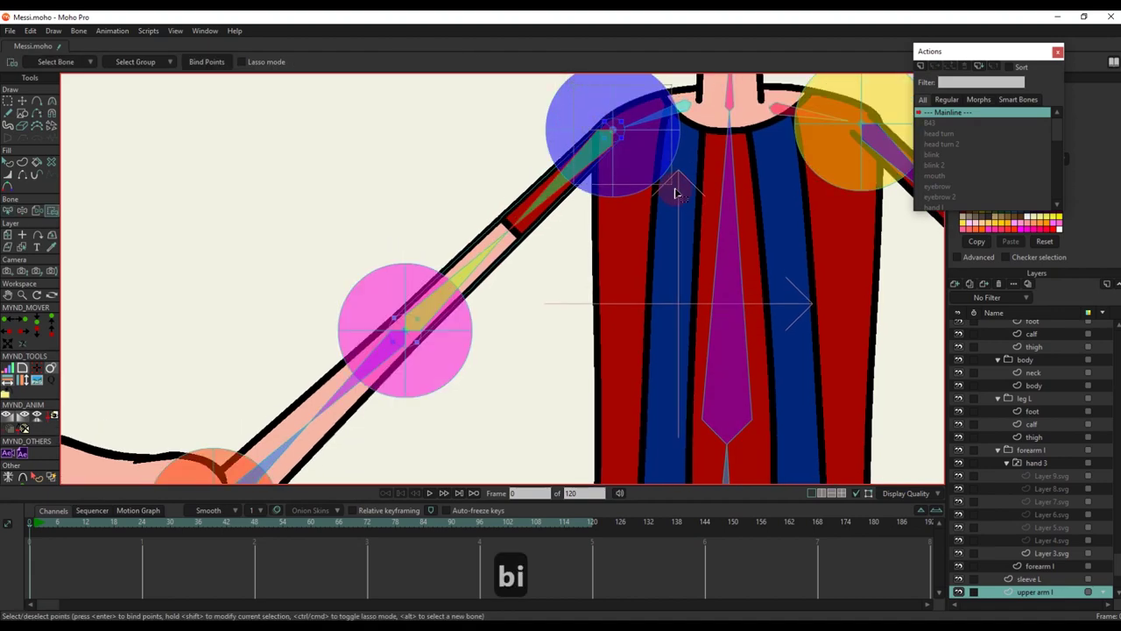
{"action": "key", "text": "b"}
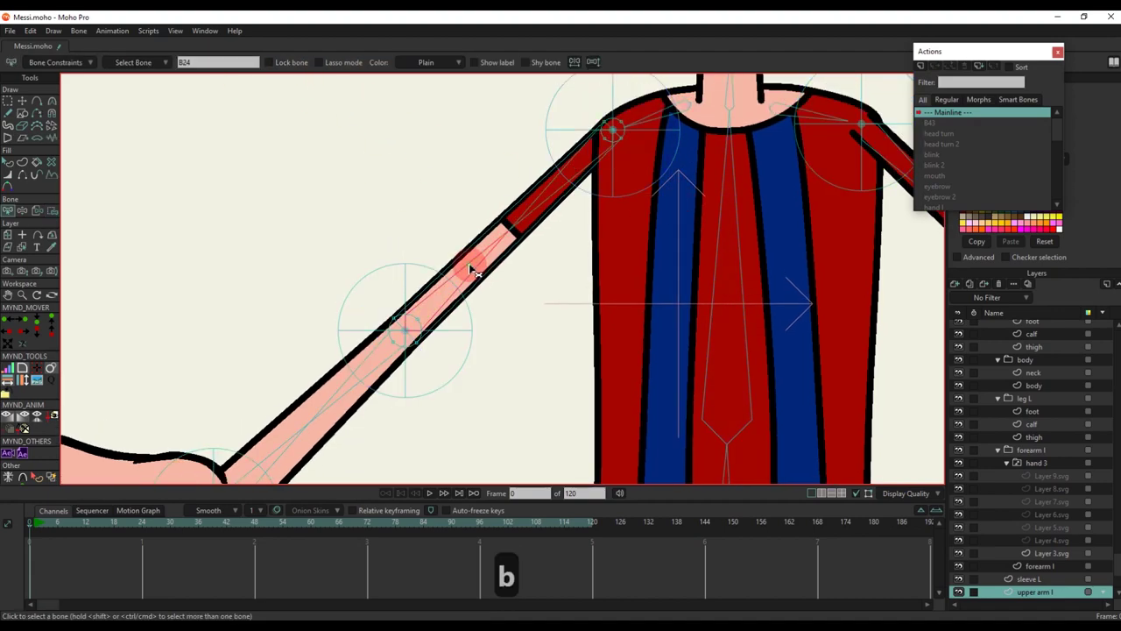
{"action": "key", "text": "i"}
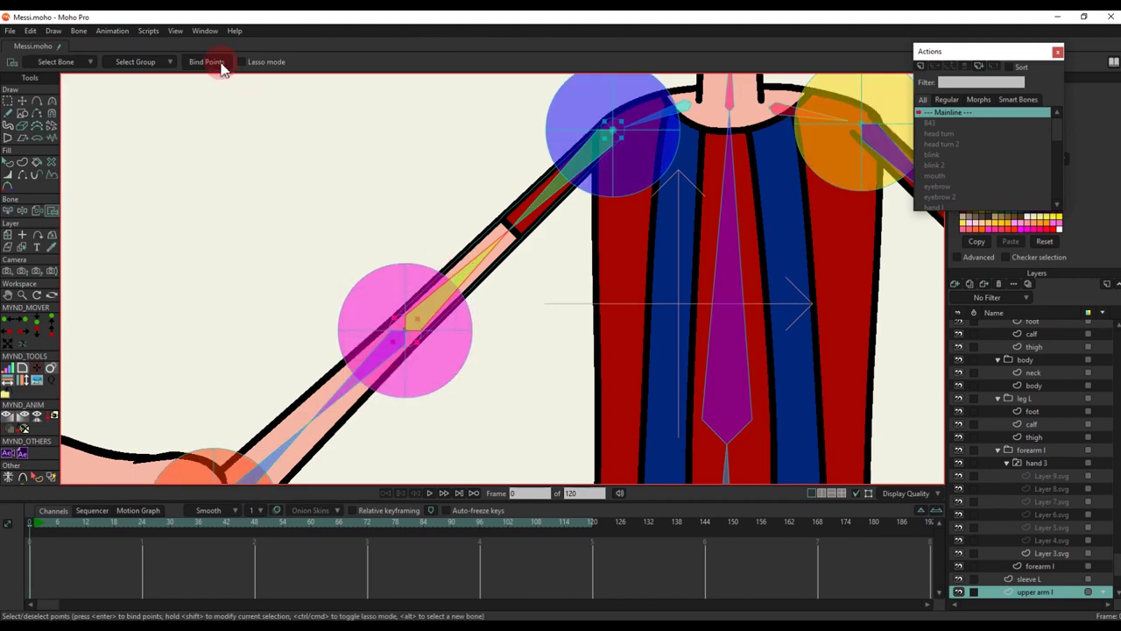
Bind the elbow points of the forearm l layer to the forearm bone nearest the elbow
{"action": "scroll", "coordinate": [299, 175], "scroll_direction": "down", "scroll_amount": 4}
{"action": "scroll", "coordinate": [351, 290], "scroll_direction": "up", "scroll_amount": 4}
{"action": "right_click", "coordinate": [456, 238], "text": "alt"}
{"action": "key", "text": "b"}
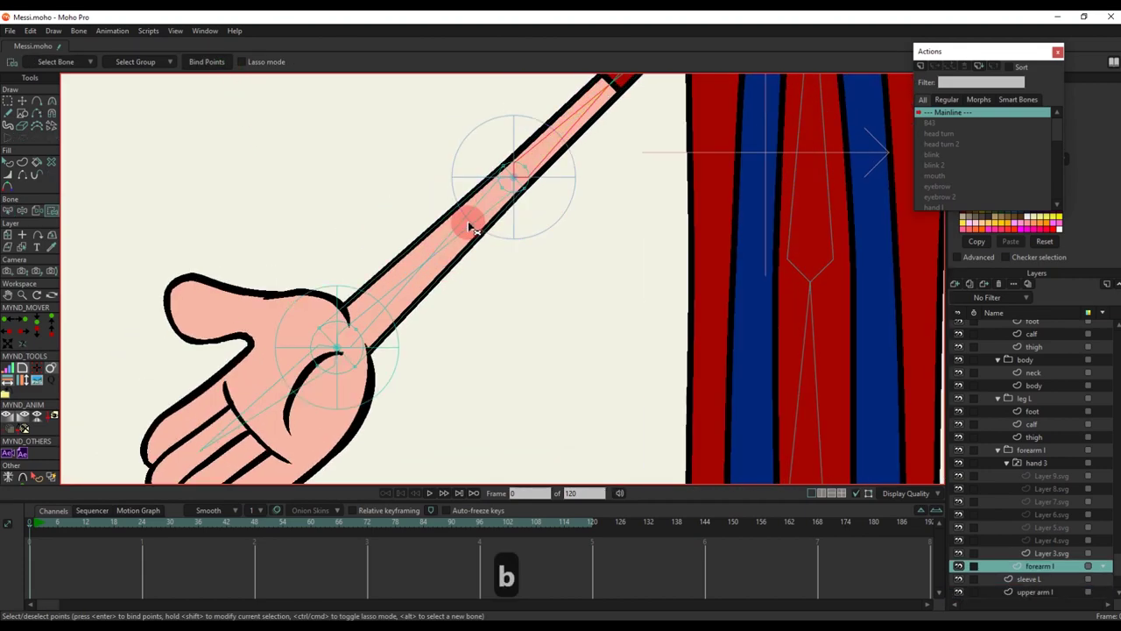
{"action": "key", "text": "i"}
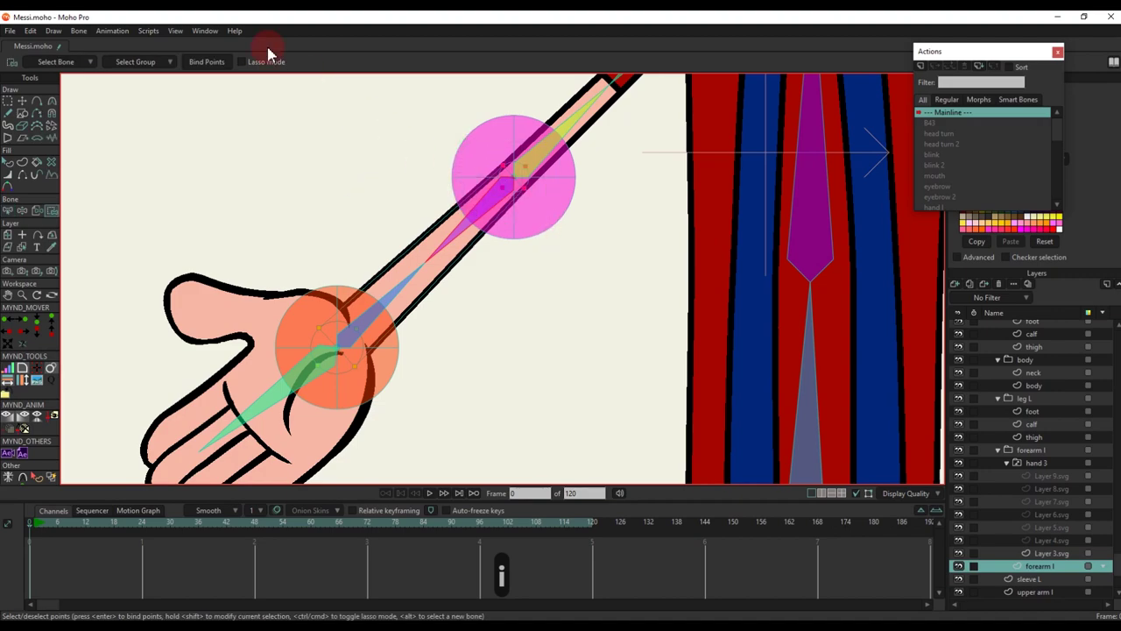
Bind the wrist points of the forearm l layer to the forearm bone nearest the wrist
{"action": "key", "text": "b"}
{"action": "left_click", "coordinate": [394, 291]}
{"action": "key", "text": "i"}
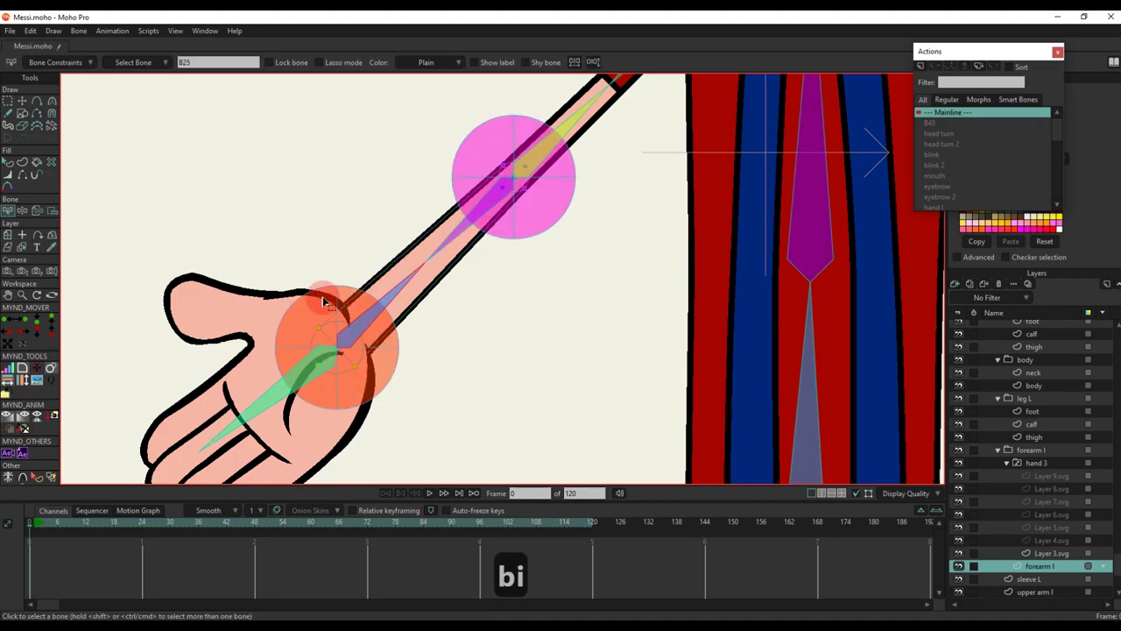
{"action": "left_click_drag", "start_coordinate": [278, 295], "coordinate": [393, 412]}
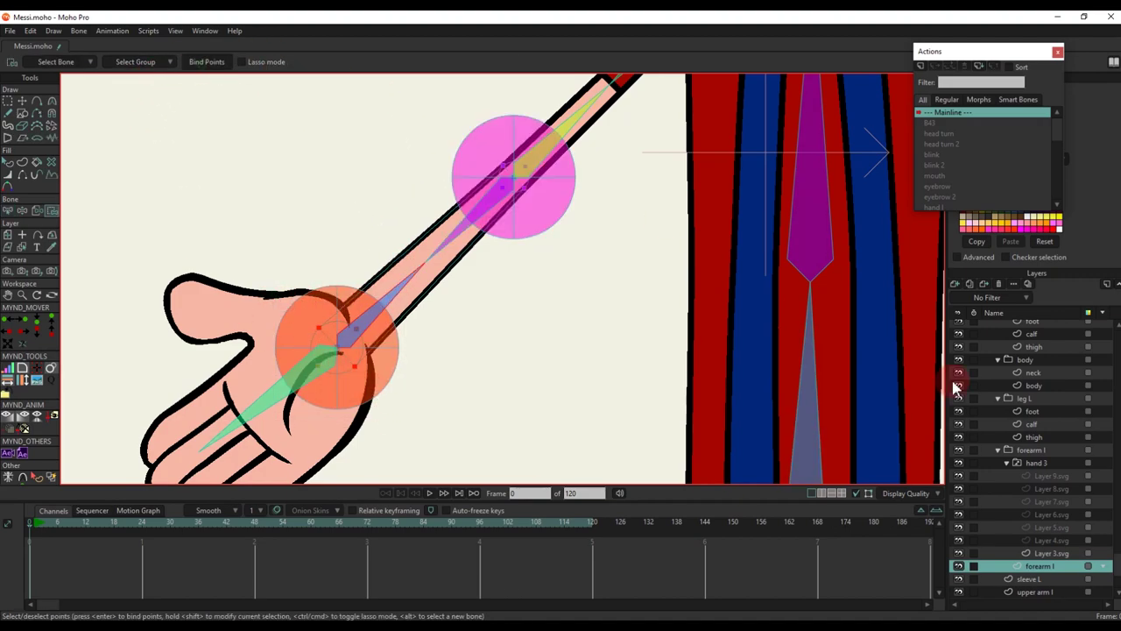
Bind the hand 3 and hand switch layers each to the hand bone on its own side
{"action": "left_click", "coordinate": [1034, 464]}
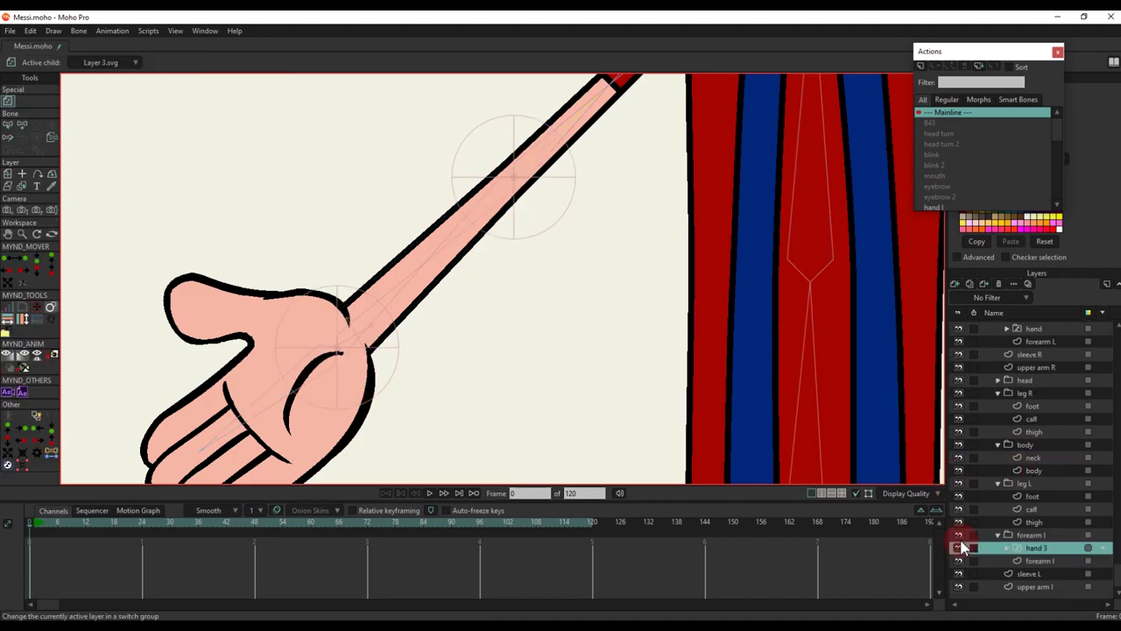
{"action": "left_click", "coordinate": [259, 411]}
{"action": "scroll", "coordinate": [473, 282], "scroll_direction": "down", "scroll_amount": 5}
{"action": "scroll", "coordinate": [634, 322], "scroll_direction": "up", "scroll_amount": 3}
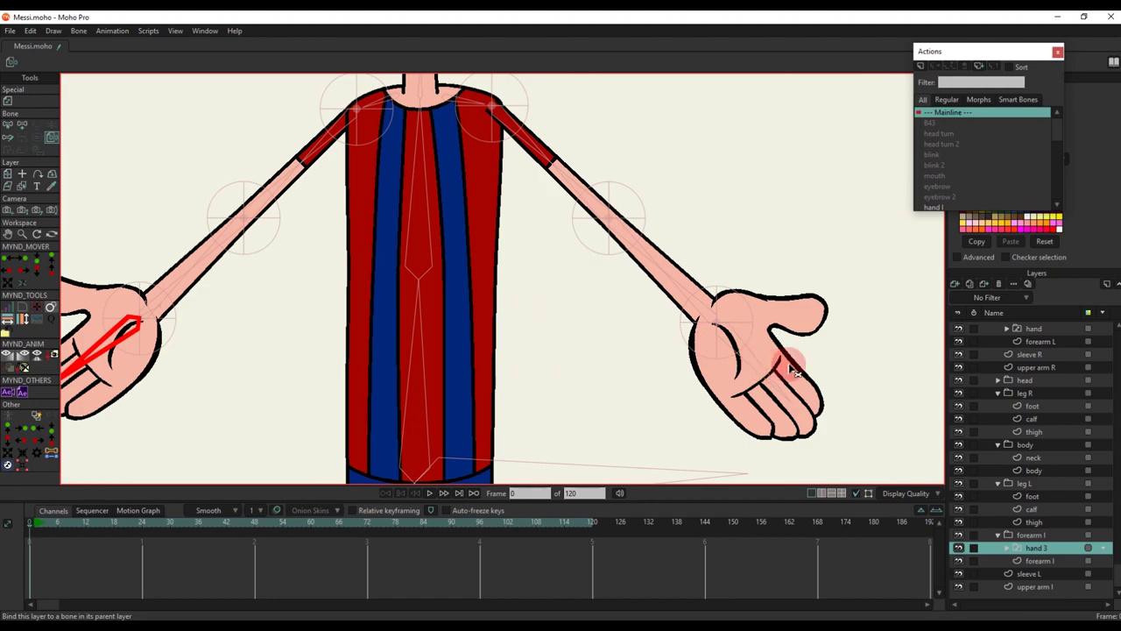
{"action": "scroll", "coordinate": [1036, 368], "scroll_direction": "up", "scroll_amount": 1}
{"action": "left_click", "coordinate": [1036, 353]}
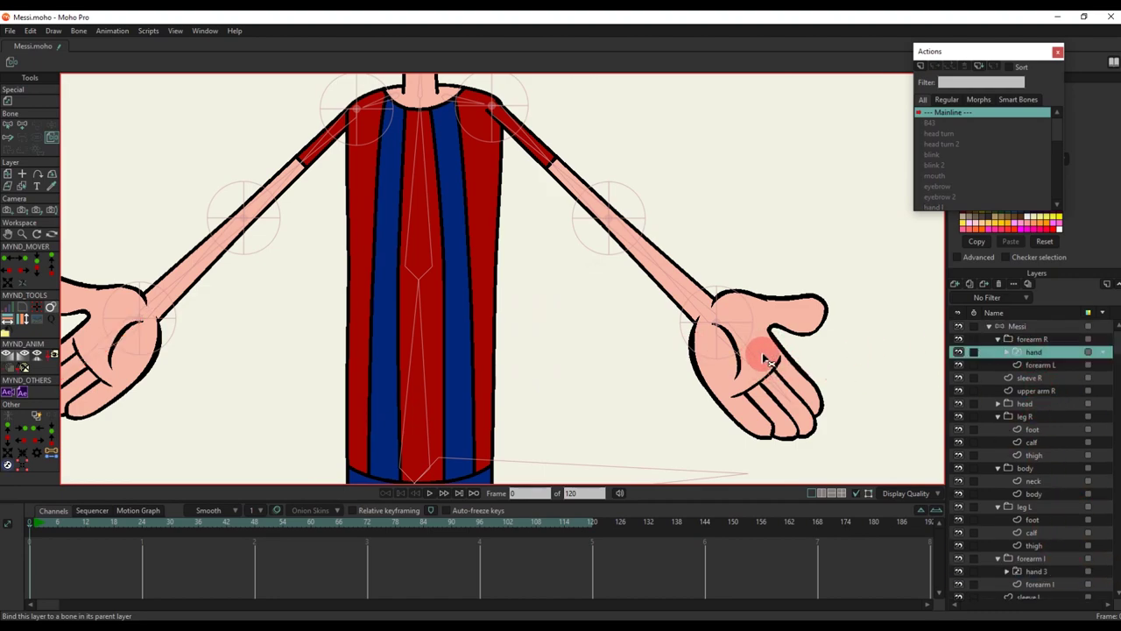
Delete the two mid-forearm points from the forearm L layer in the forearm R group
{"action": "scroll", "coordinate": [682, 286], "scroll_direction": "up", "scroll_amount": 2}
{"action": "right_click", "coordinate": [701, 280], "text": "alt"}
{"action": "key", "text": "b"}
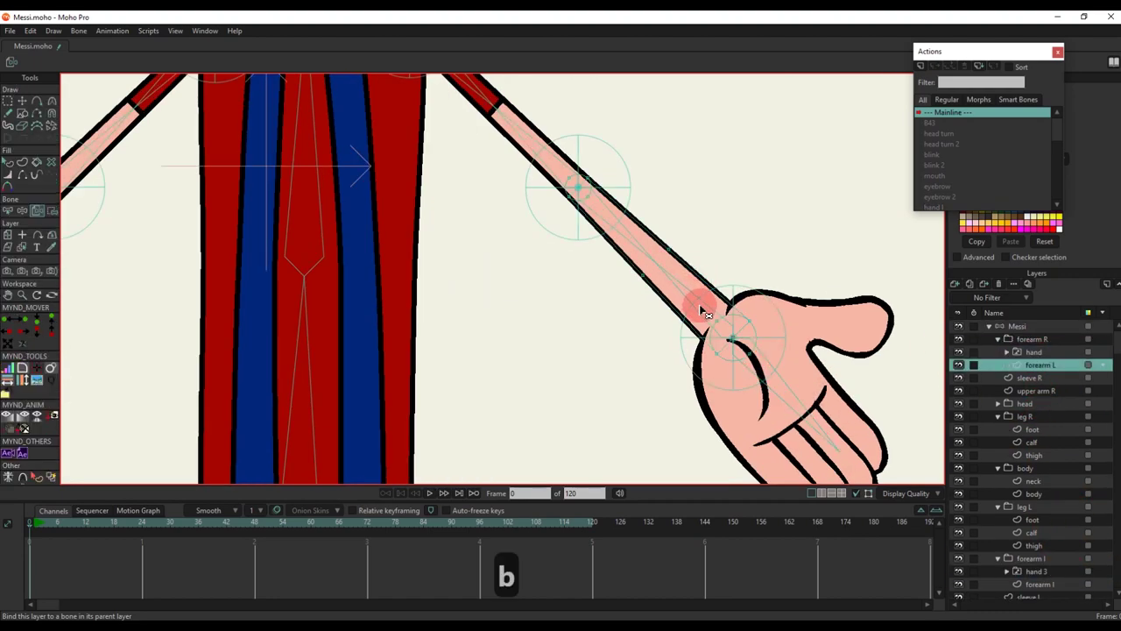
{"action": "left_click", "coordinate": [703, 308]}
{"action": "key", "text": "i"}
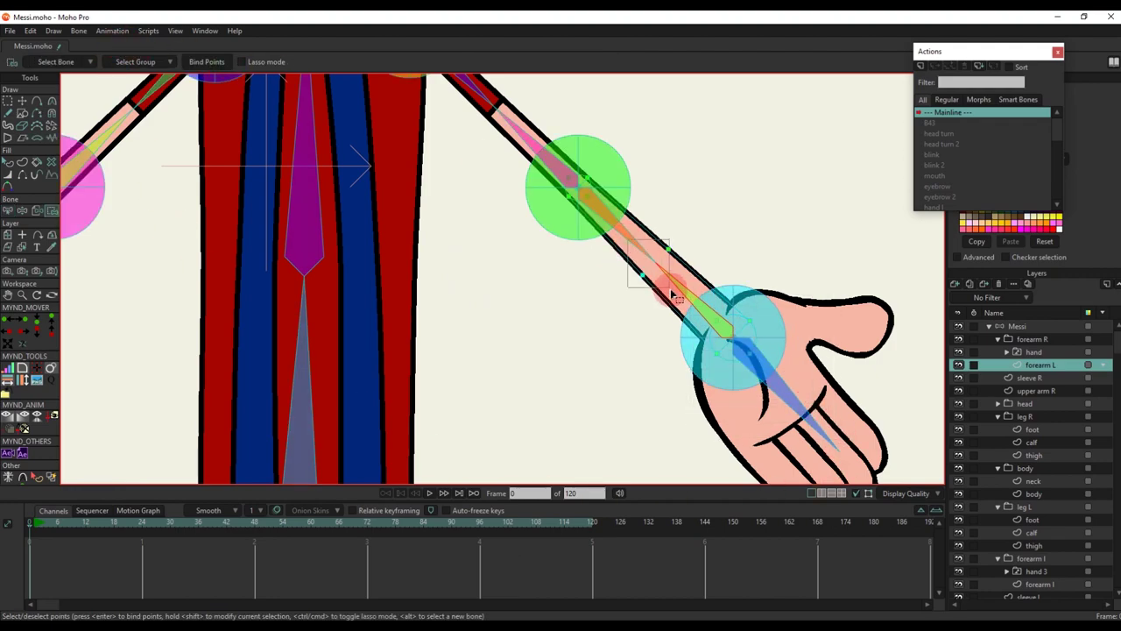
{"action": "key", "text": "BackSpace"}
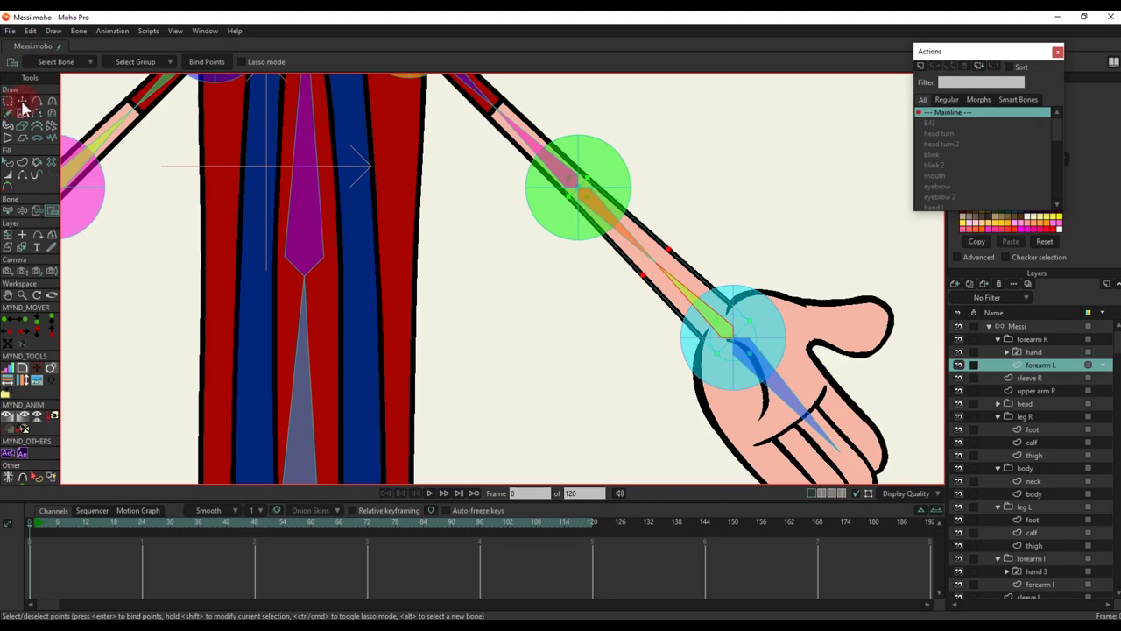
{"action": "left_click", "coordinate": [22, 101]}
Bind the elbow points of the forearm L layer to bone B33, the forearm bone nearest the elbow
{"action": "key", "text": "b"}
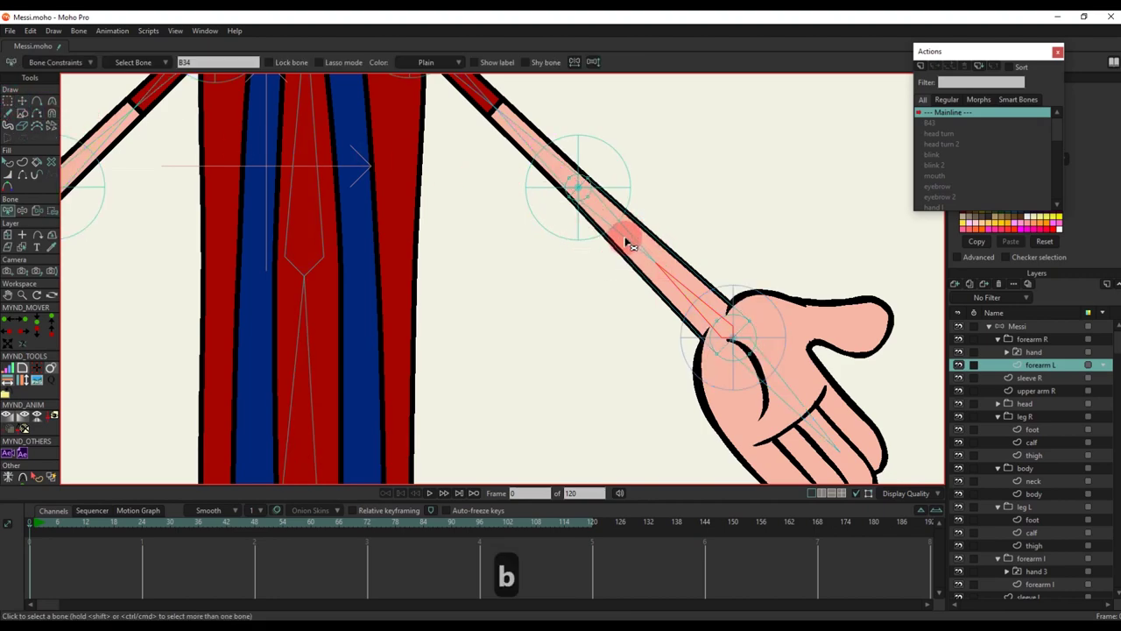
{"action": "key", "text": "i"}
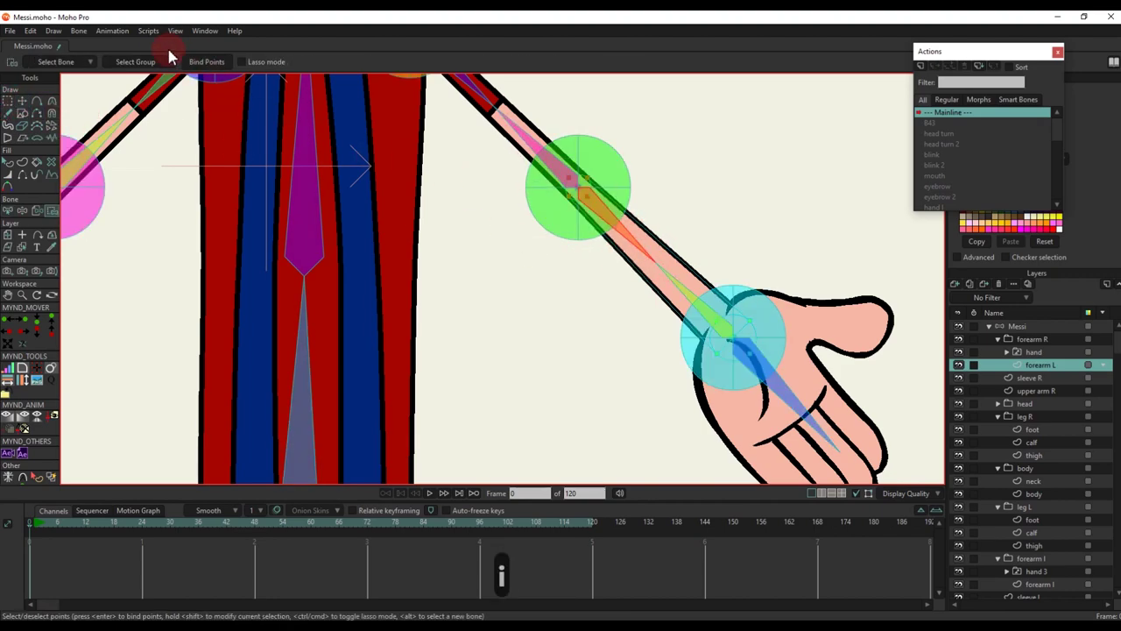
{"action": "left_click_drag", "start_coordinate": [569, 185], "coordinate": [601, 268]}
{"action": "scroll", "coordinate": [601, 268], "scroll_direction": "up", "scroll_amount": 2}
Delete the mid-arm points of the upper arm R layer near the end of the sleeve
{"action": "key", "text": "b"}
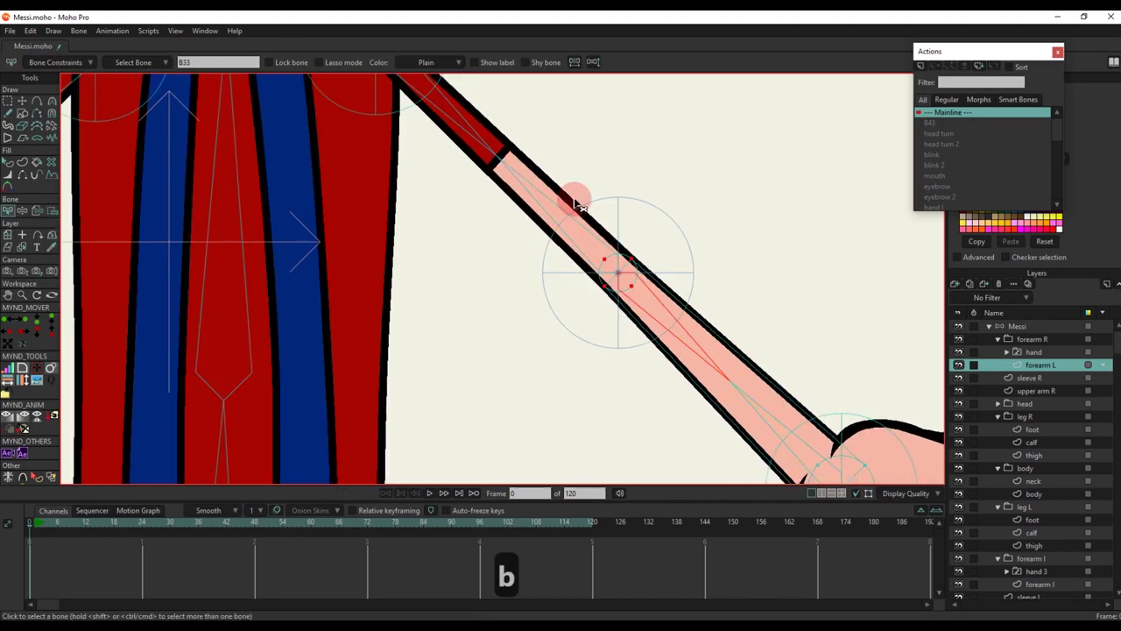
{"action": "right_click", "coordinate": [560, 200], "text": "alt"}
{"action": "left_click_drag", "start_coordinate": [483, 140], "coordinate": [540, 223]}
{"action": "left_click", "coordinate": [536, 201]}
{"action": "left_click", "coordinate": [590, 272]}
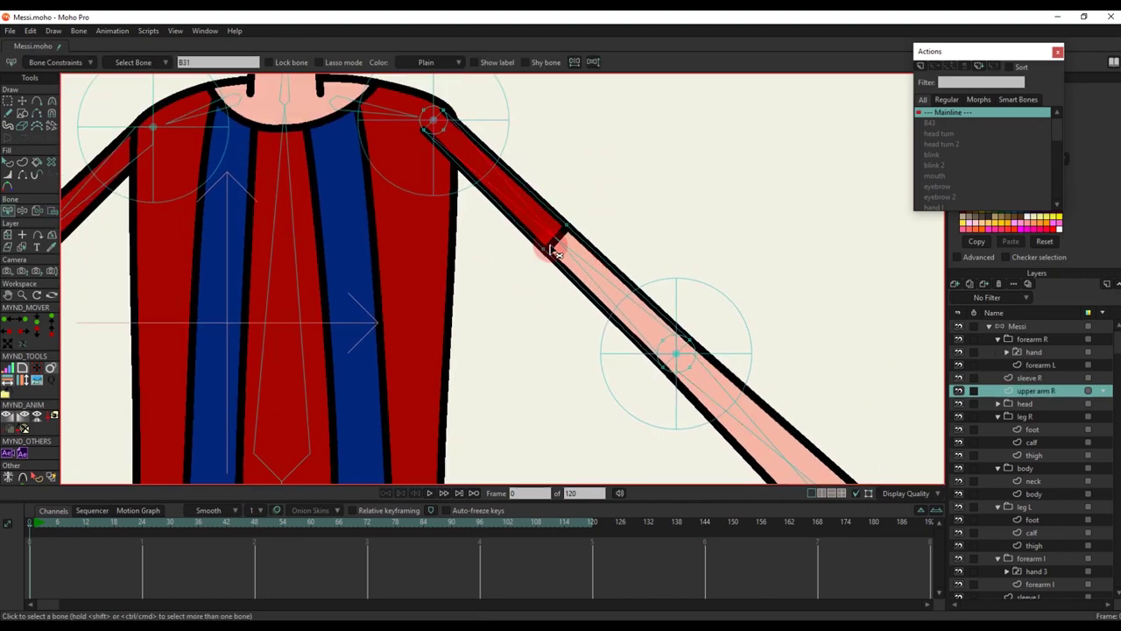
{"action": "key", "text": "g"}
{"action": "key", "text": "BackSpace"}
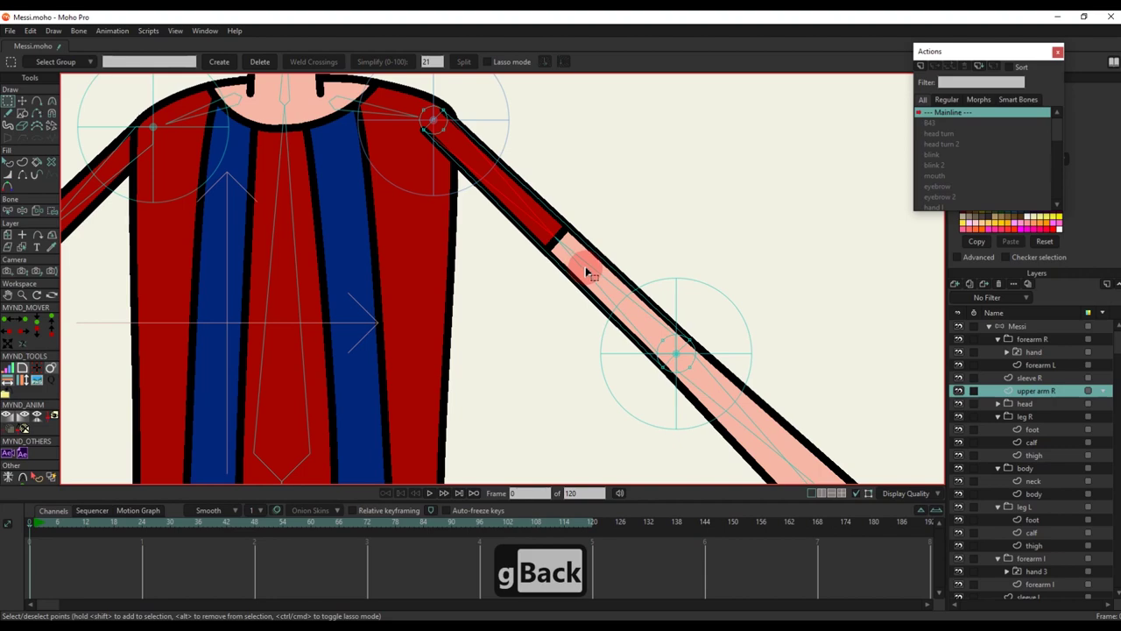
Bind the upper arm R layer's elbow points to bone B32 and its shoulder points to bone B31
{"action": "key", "text": "b"}
{"action": "key", "text": "i"}
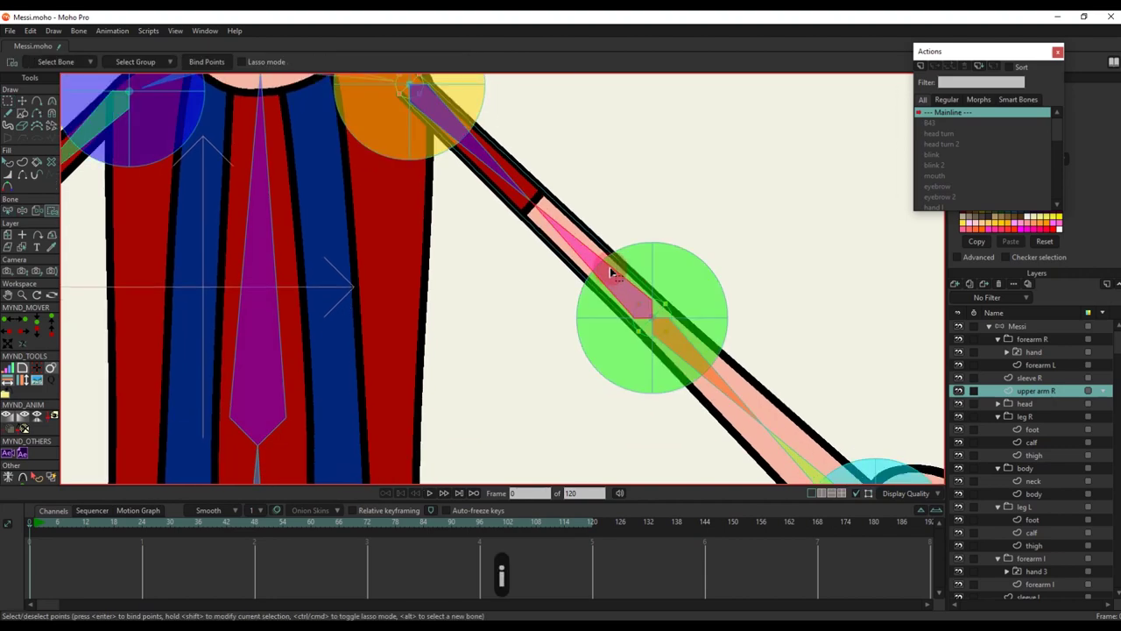
{"action": "key", "text": "b"}
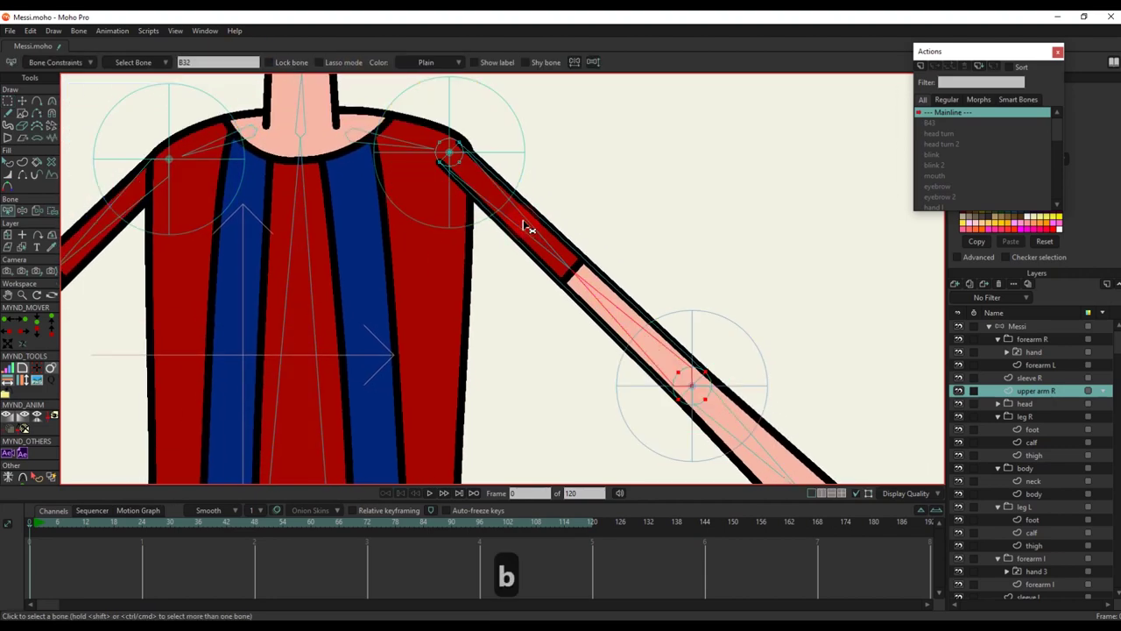
{"action": "key", "text": "i"}
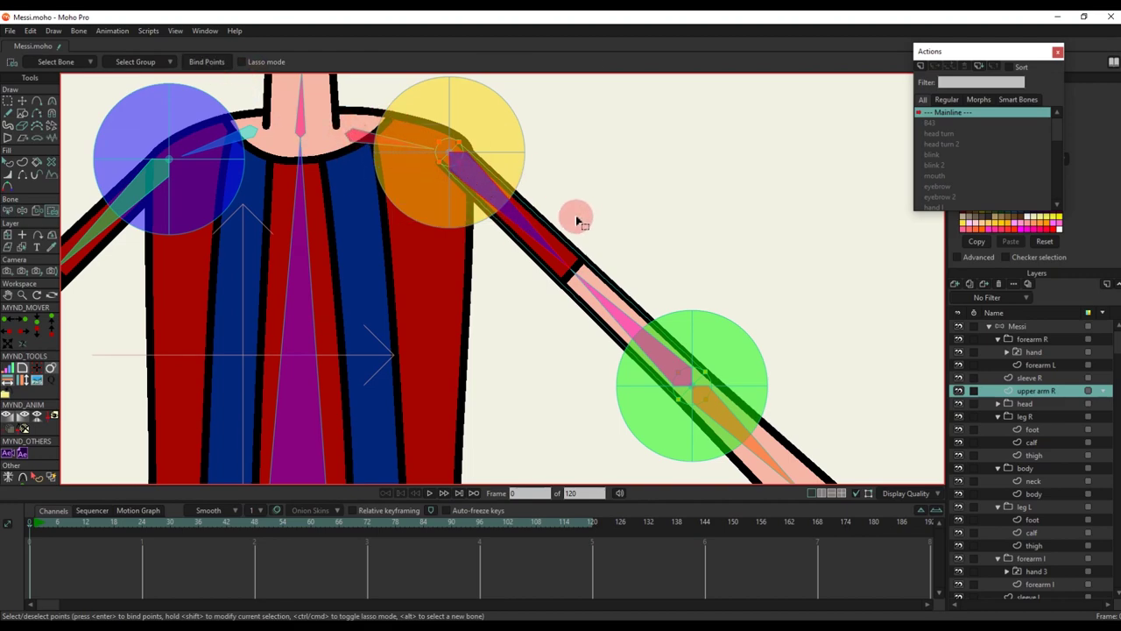
Bind the cuff points of the sleeve R layer to bone B31
{"action": "left_click", "coordinate": [572, 262], "text": "ctrl+alt"}
{"action": "key", "text": "b"}
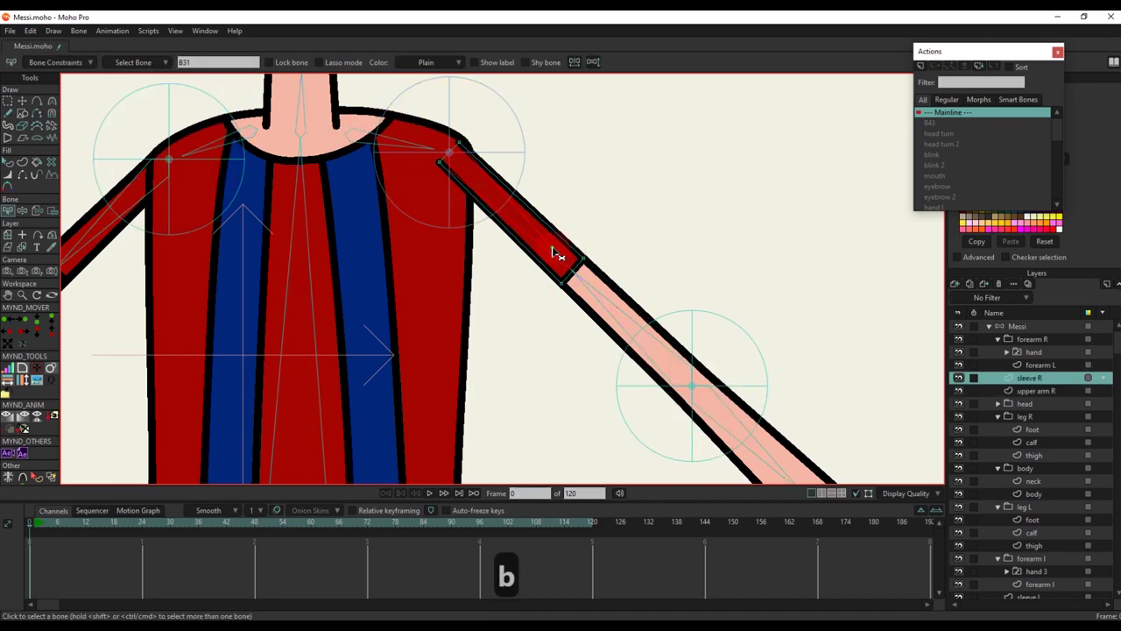
{"action": "key", "text": "i"}
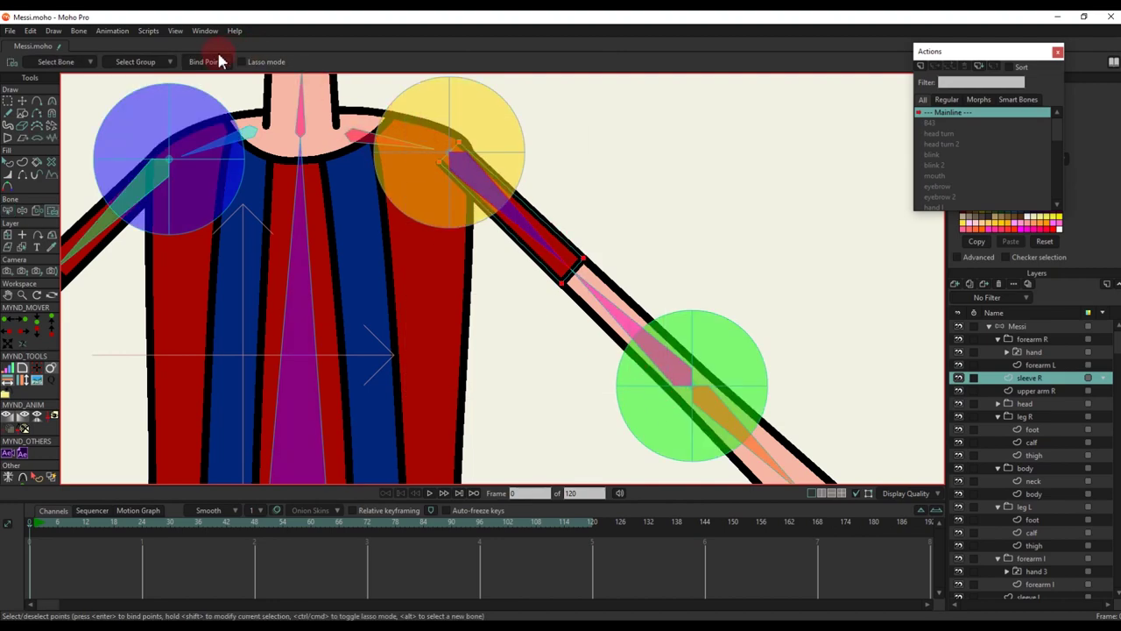
On frame 6 of the Messi bone layer, raise the L arm's elbow target to test how the upper arm and sleeve bend
{"action": "left_click", "coordinate": [1029, 326]}
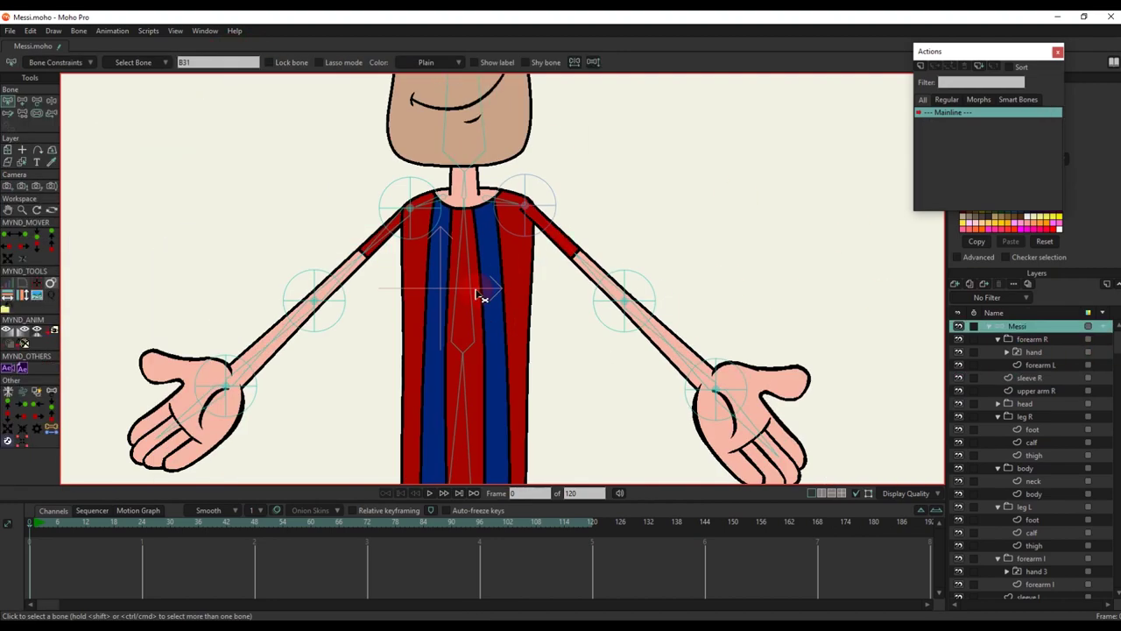
{"action": "left_click", "coordinate": [57, 523]}
{"action": "key", "text": "t"}
{"action": "left_click_drag", "start_coordinate": [318, 202], "coordinate": [488, 143]}
{"action": "scroll", "coordinate": [274, 151], "scroll_direction": "up", "scroll_amount": 3}
{"action": "scroll", "coordinate": [488, 143], "scroll_direction": "up", "scroll_amount": 3}
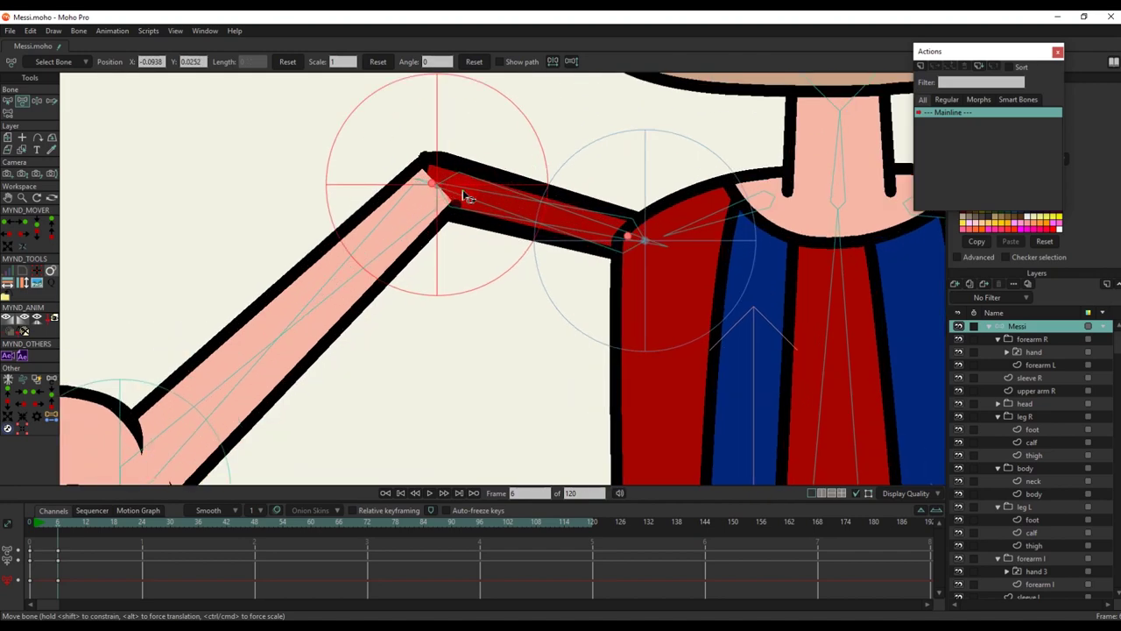
Test-scale the L upper arm bone near the sleeve, then reset its scale to 1
{"action": "left_click", "coordinate": [445, 190]}
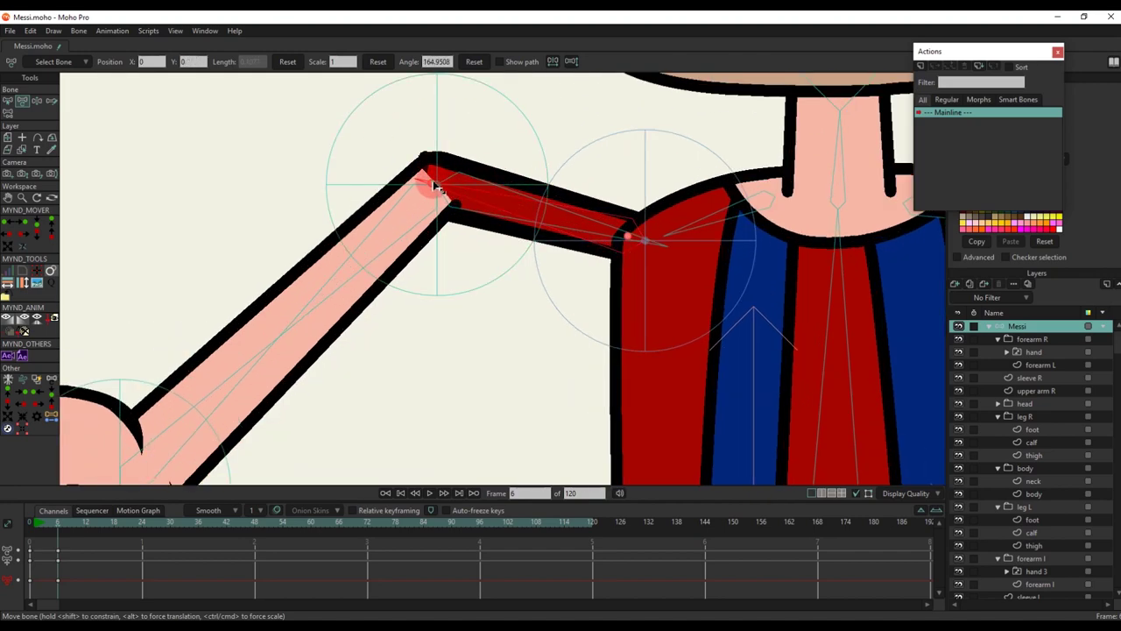
{"action": "scroll", "coordinate": [410, 180], "scroll_direction": "down", "scroll_amount": 3}
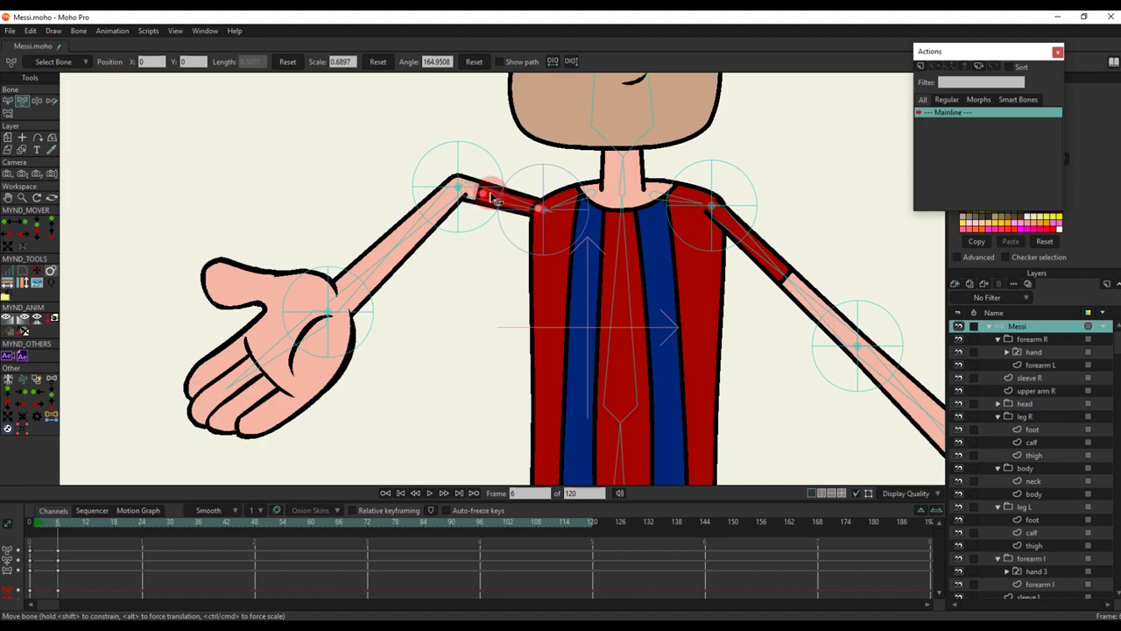
{"action": "left_click", "coordinate": [378, 63]}
{"action": "left_click", "coordinate": [447, 167]}
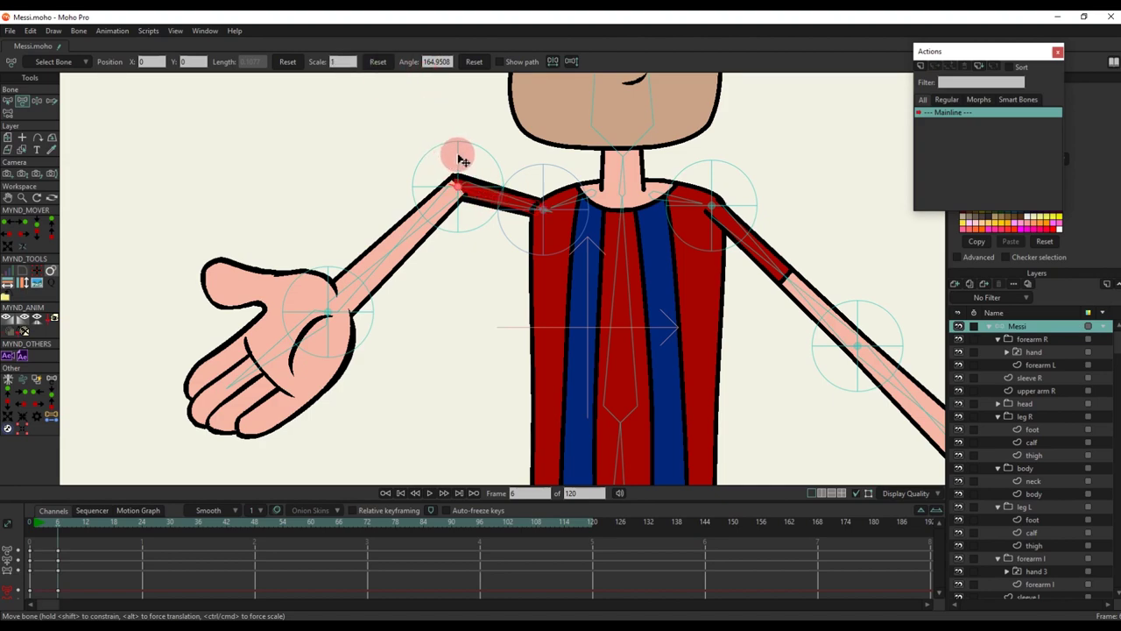
Move the L arm's elbow and wrist targets through raised and folded poses to test the deformation
{"action": "left_click_drag", "start_coordinate": [463, 161], "coordinate": [391, 144]}
{"action": "left_click_drag", "start_coordinate": [280, 267], "coordinate": [399, 197]}
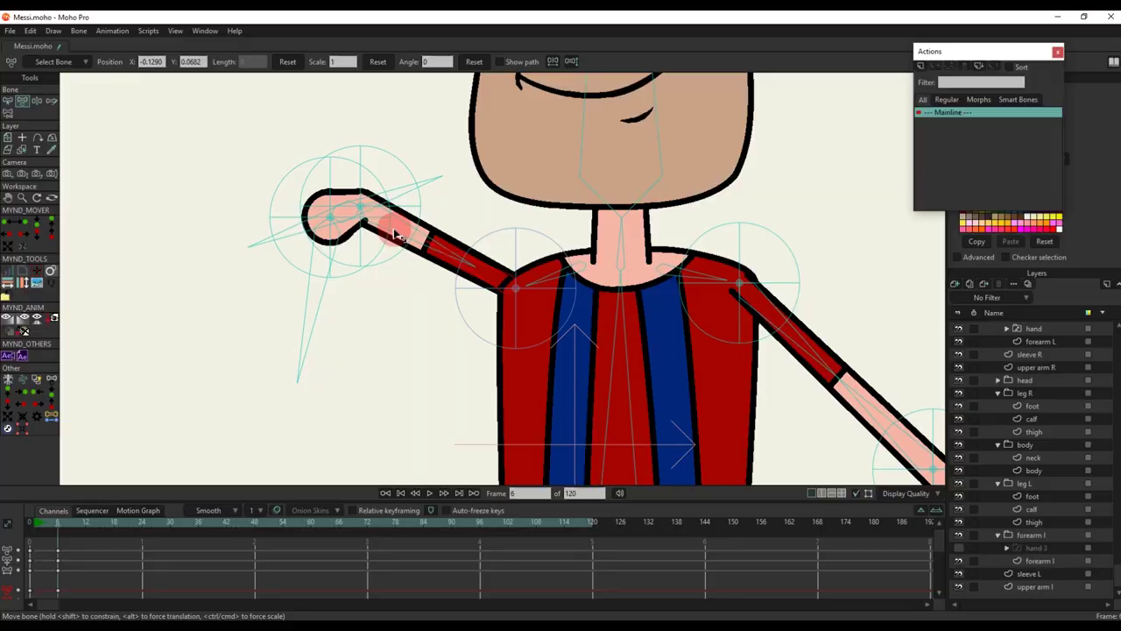
{"action": "left_click_drag", "start_coordinate": [403, 165], "coordinate": [438, 186]}
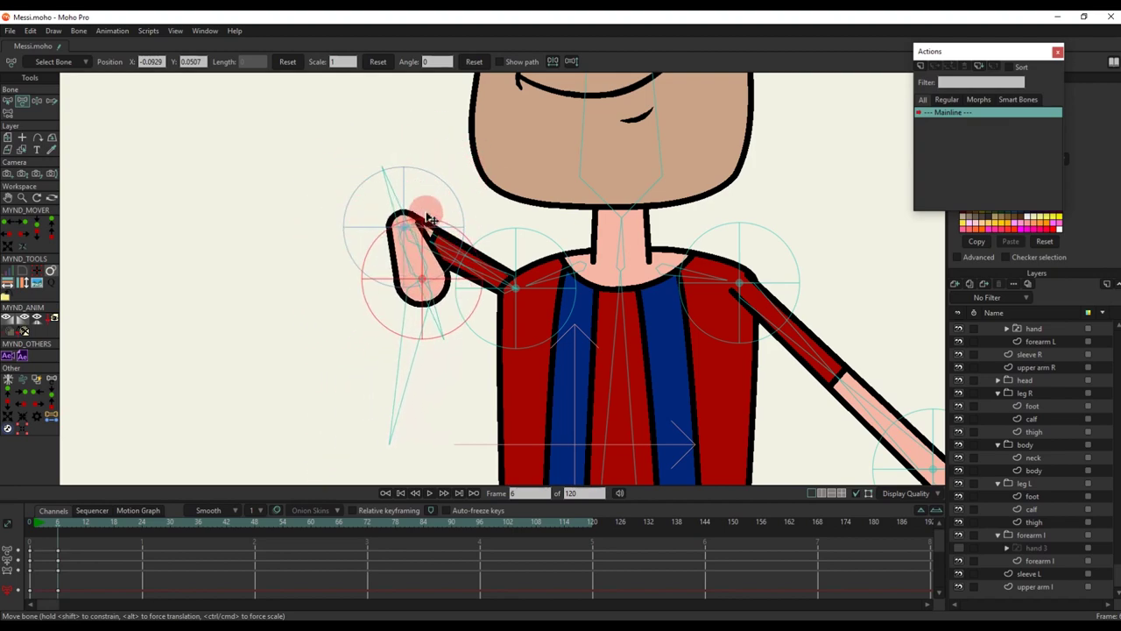
{"action": "left_click_drag", "start_coordinate": [422, 100], "coordinate": [389, 238]}
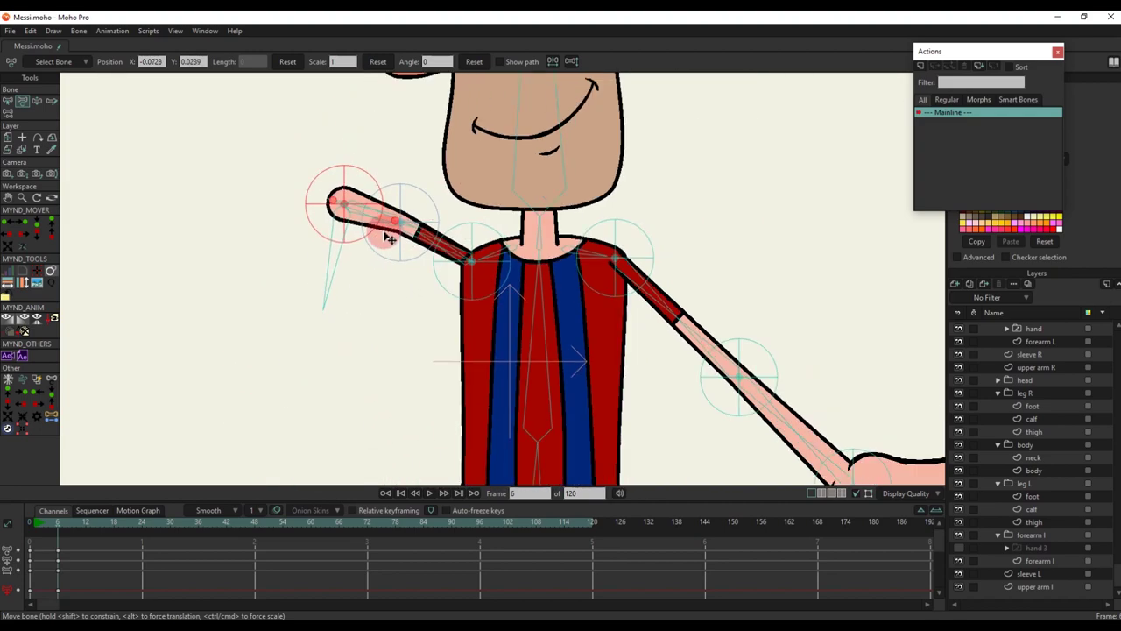
Lower the L elbow beside the body and swing the wrist outward to test the sleeve and forearm joints
{"action": "left_click_drag", "start_coordinate": [399, 308], "coordinate": [409, 367]}
{"action": "scroll", "coordinate": [386, 342], "scroll_direction": "down", "scroll_amount": 5}
{"action": "scroll", "coordinate": [387, 358], "scroll_direction": "up", "scroll_amount": 2}
{"action": "scroll", "coordinate": [399, 342], "scroll_direction": "down", "scroll_amount": 1}
{"action": "scroll", "coordinate": [398, 341], "scroll_direction": "up", "scroll_amount": 1}
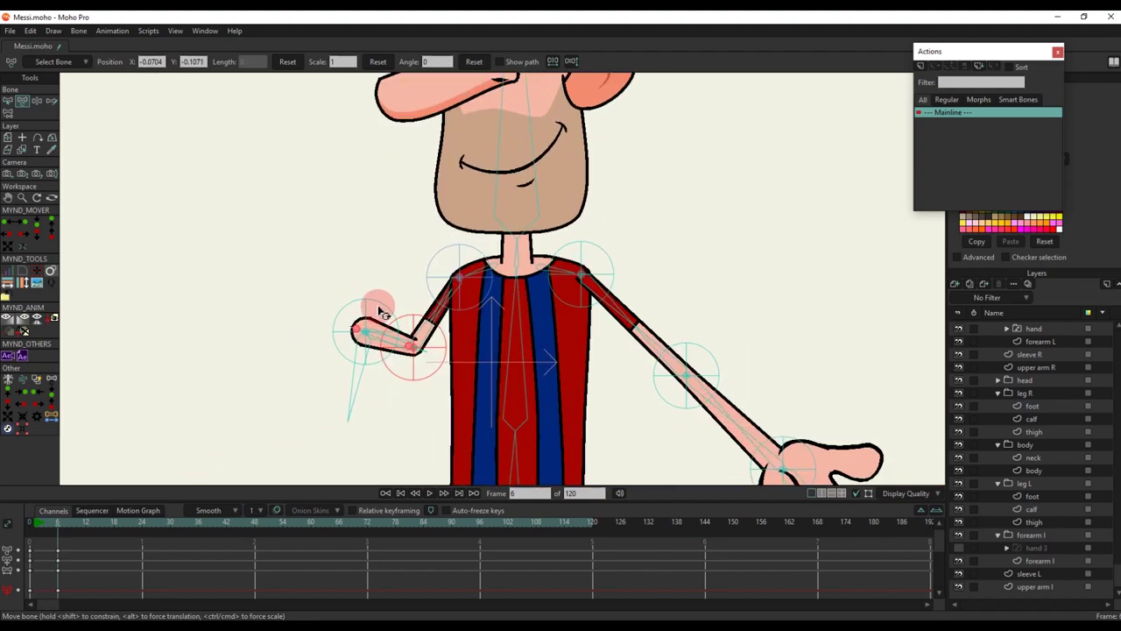
{"action": "left_click_drag", "start_coordinate": [298, 301], "coordinate": [186, 331]}
{"action": "scroll", "coordinate": [231, 300], "scroll_direction": "down", "scroll_amount": 3}
{"action": "left_click_drag", "start_coordinate": [233, 321], "coordinate": [270, 377]}
Reset the positions of the L arm's wrist and elbow target bones
{"action": "left_click", "coordinate": [297, 311]}
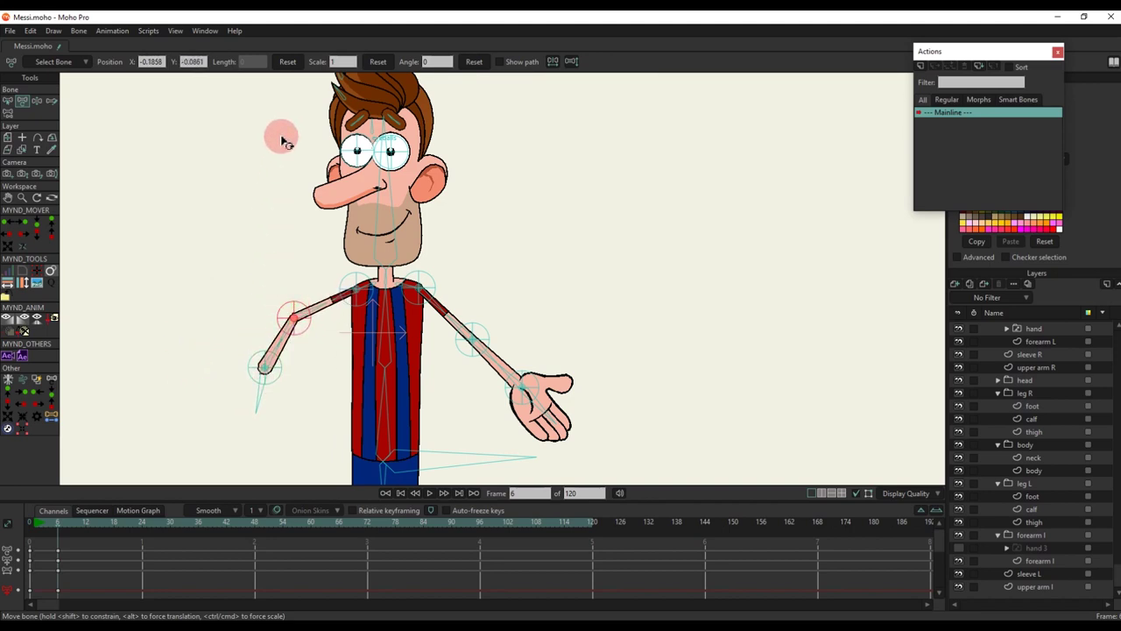
{"action": "left_click", "coordinate": [263, 359]}
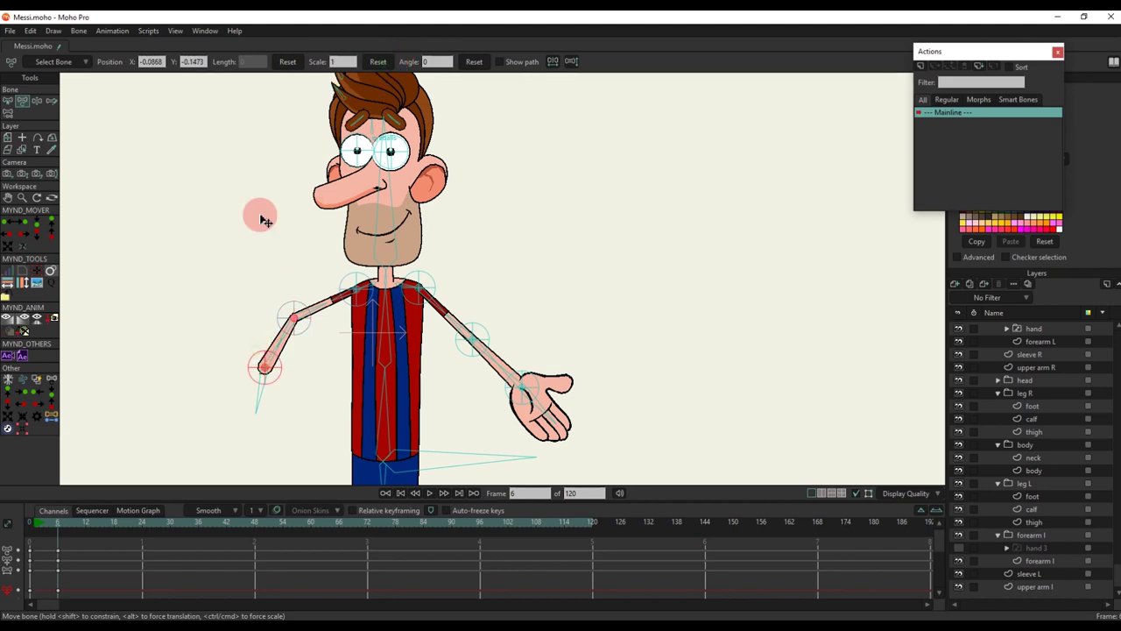
{"action": "left_click_drag", "start_coordinate": [279, 290], "coordinate": [284, 294]}
{"action": "left_click", "coordinate": [287, 61]}
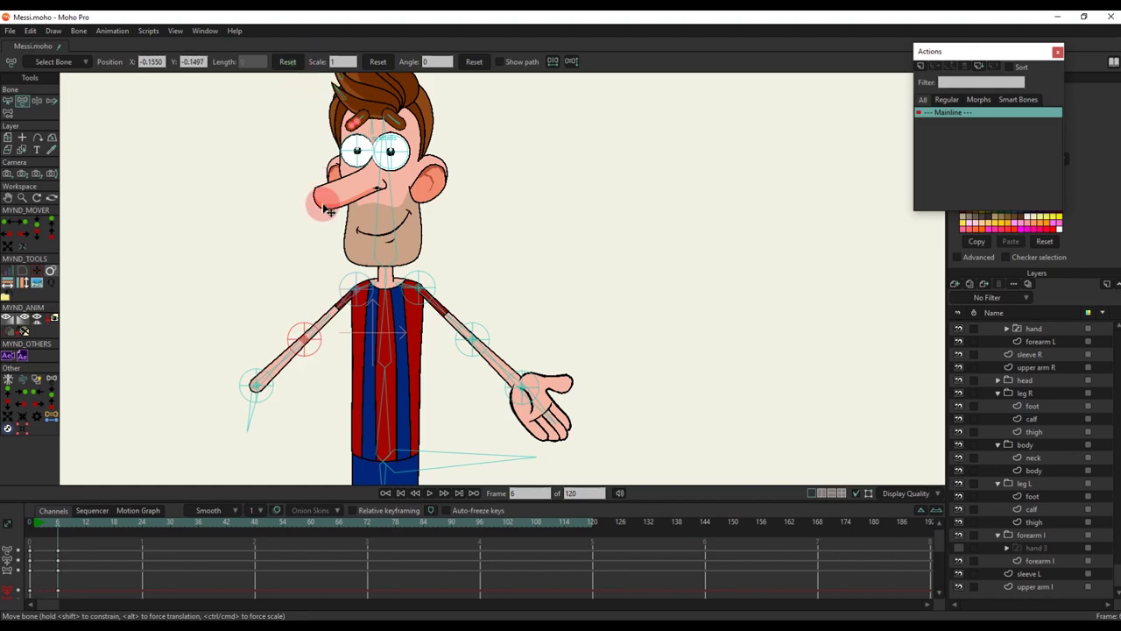
Make the hand 3 layer in the L forearm group visible again
{"action": "left_click_drag", "start_coordinate": [376, 412], "coordinate": [464, 330]}
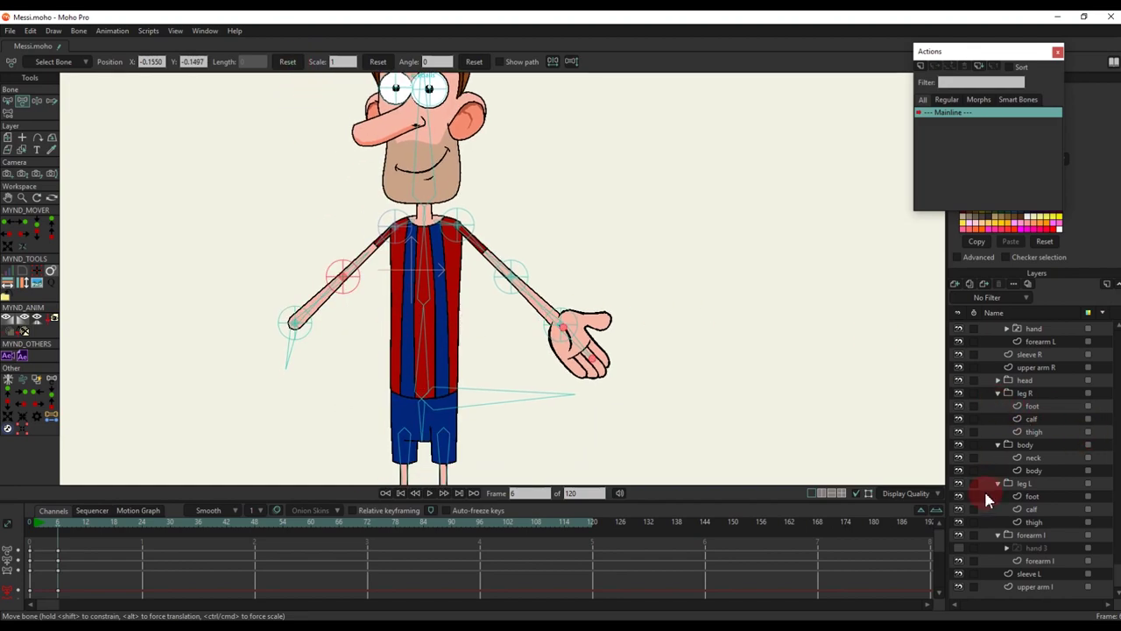
{"action": "left_click", "coordinate": [957, 551]}
{"action": "scroll", "coordinate": [428, 357], "scroll_direction": "up", "scroll_amount": 5}
{"action": "scroll", "coordinate": [466, 298], "scroll_direction": "down", "scroll_amount": 4}
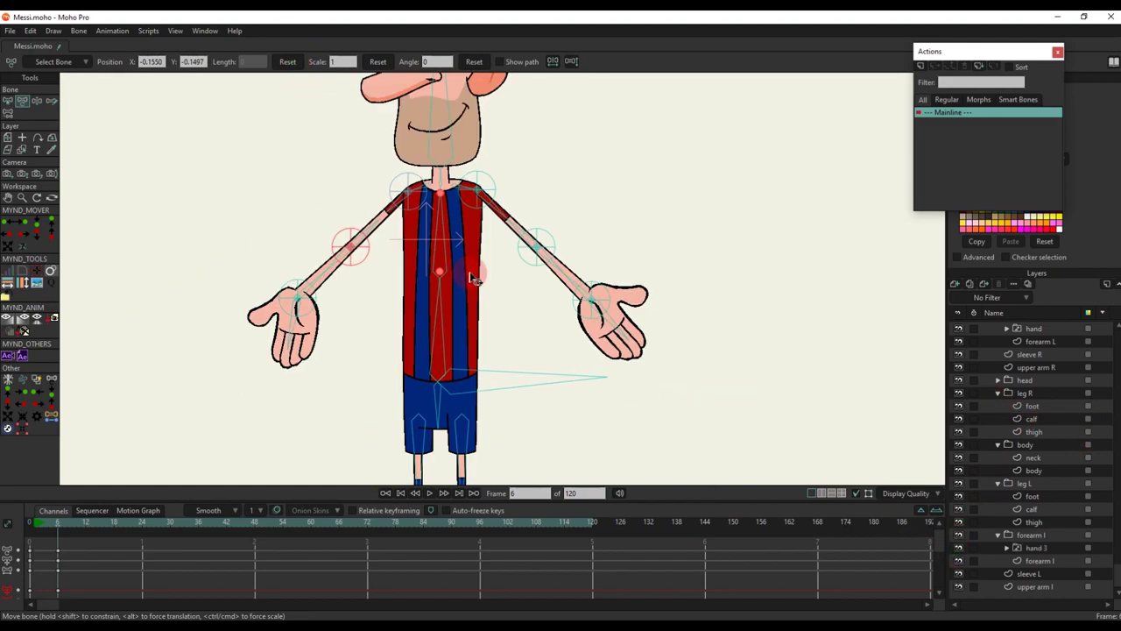
Move the R arm's elbow target slightly to test whether the upper arm follows it
{"action": "scroll", "coordinate": [249, 463], "scroll_direction": "up", "scroll_amount": 2}
{"action": "key", "text": "r"}
{"action": "mouse_move", "coordinate": [578, 193]}
{"action": "left_mouse_down"}
{"action": "mouse_move", "coordinate": [594, 162]}
{"action": "mouse_move", "coordinate": [543, 242]}
{"action": "mouse_move", "coordinate": [592, 208]}
{"action": "left_mouse_up"}
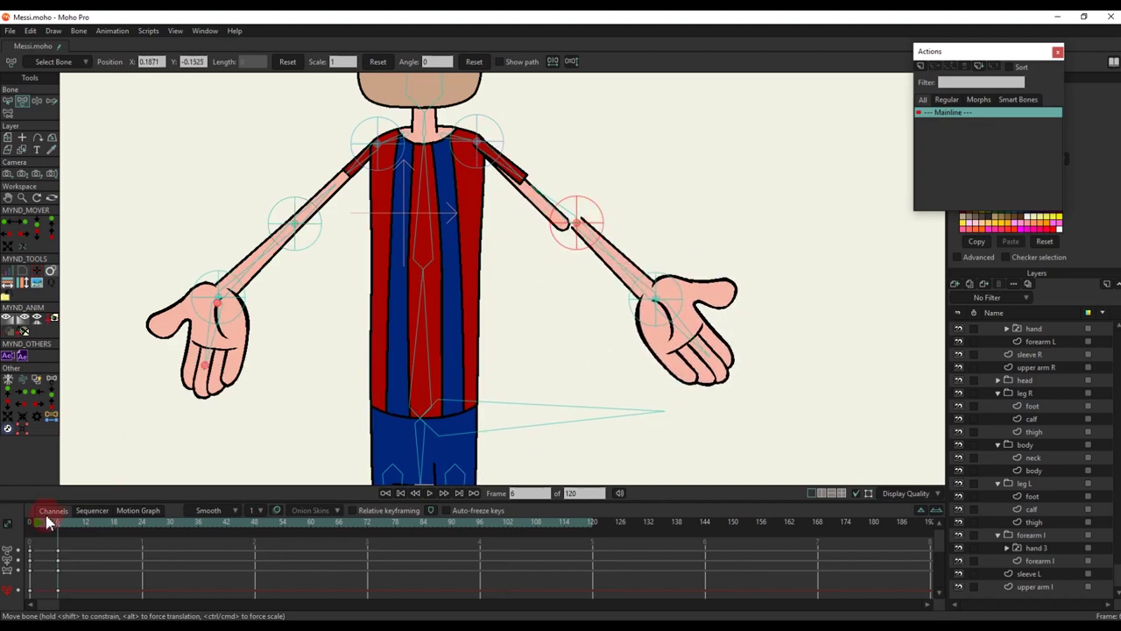
On frame 0, bind the upper arm R layer's elbow points to bone B32 again
{"action": "left_click_drag", "start_coordinate": [47, 522], "coordinate": [2, 526]}
{"action": "scroll", "coordinate": [459, 262], "scroll_direction": "up", "scroll_amount": 3}
{"action": "left_click", "coordinate": [599, 157], "text": "ctrl+alt"}
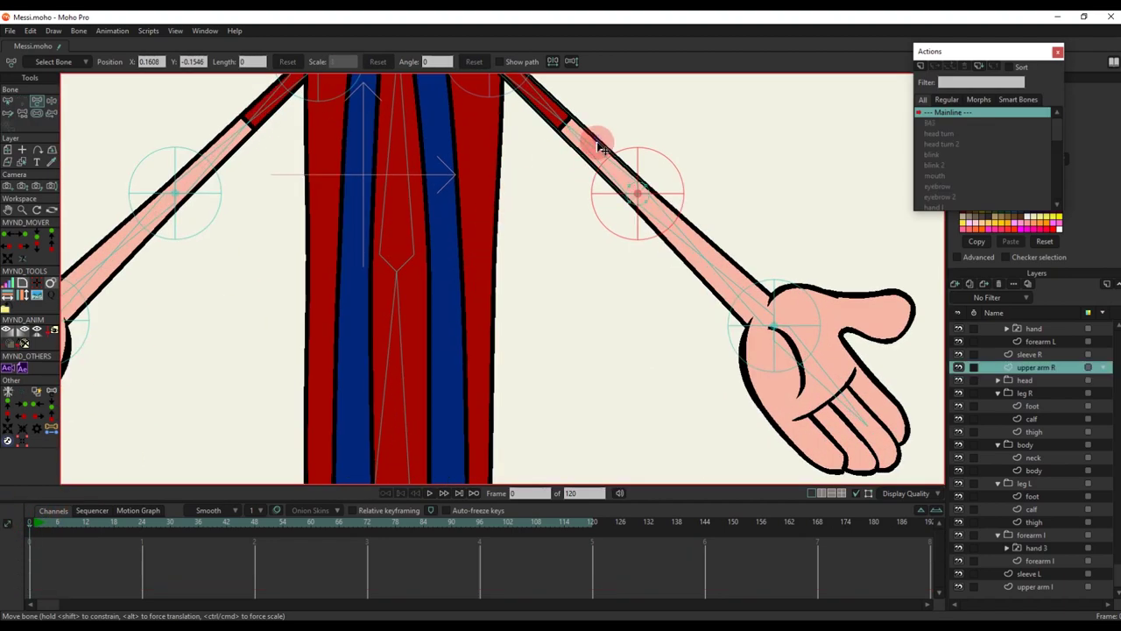
{"action": "key", "text": "b"}
{"action": "scroll", "coordinate": [604, 158], "scroll_direction": "down", "scroll_amount": 2}
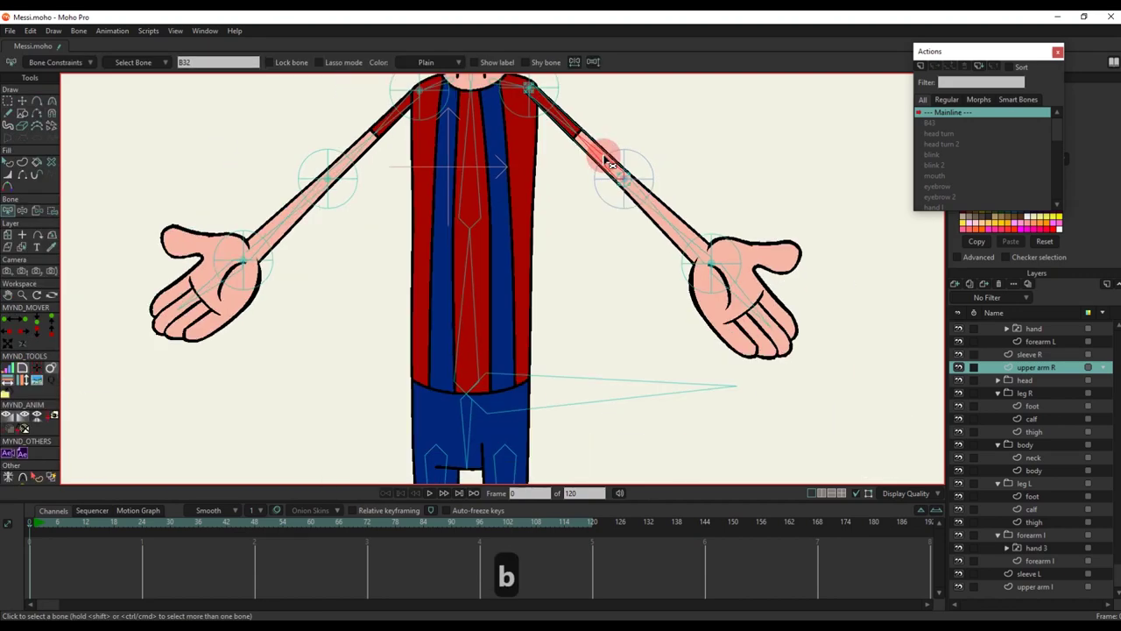
{"action": "key", "text": "i"}
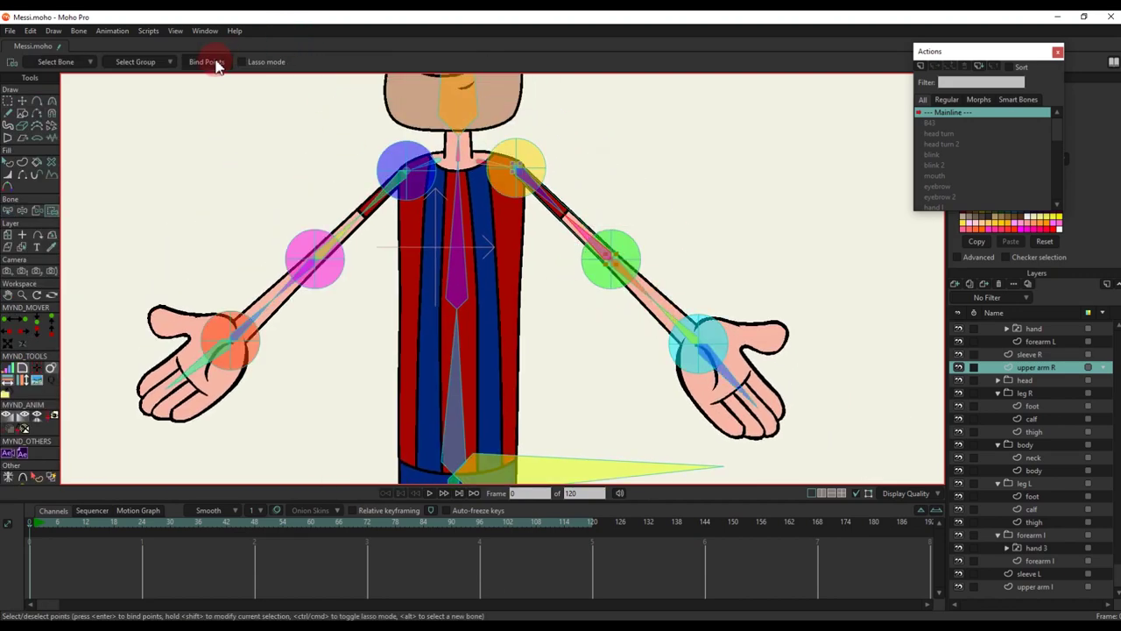
Bind the upper arm R layer's shoulder points to bone B31 again
{"action": "scroll", "coordinate": [556, 180], "scroll_direction": "up", "scroll_amount": 2}
{"action": "key", "text": "b"}
{"action": "key", "text": "i"}
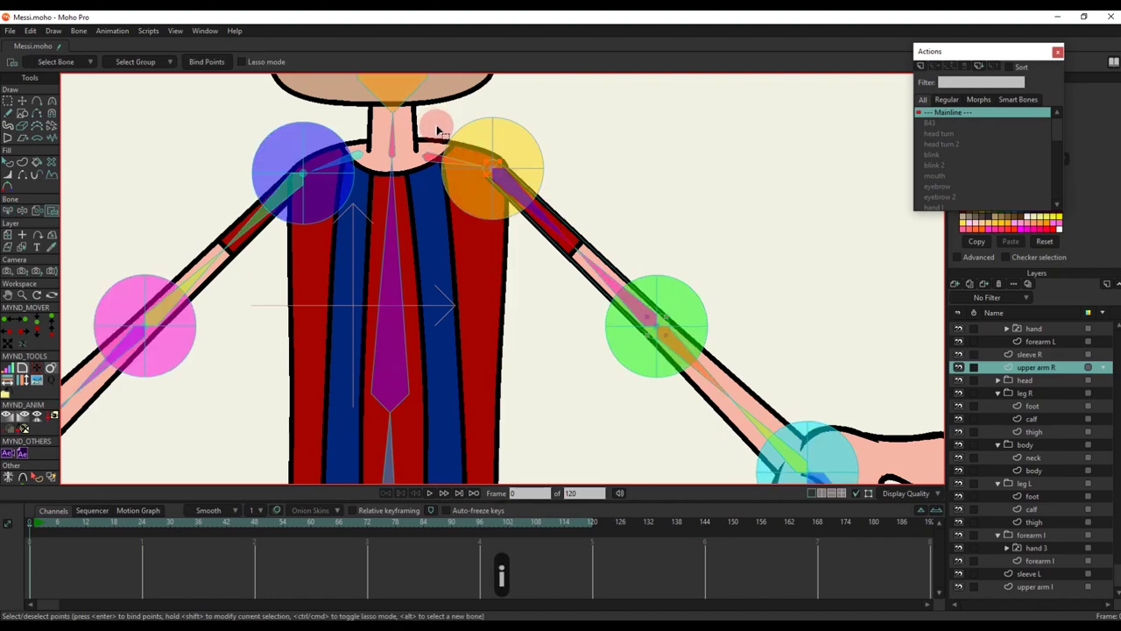
On frame 6 of the Messi bone layer, raise the R arm's elbow target to test the rebound upper arm
{"action": "scroll", "coordinate": [1101, 388], "scroll_direction": "up", "scroll_amount": 1}
{"action": "left_click", "coordinate": [1023, 325]}
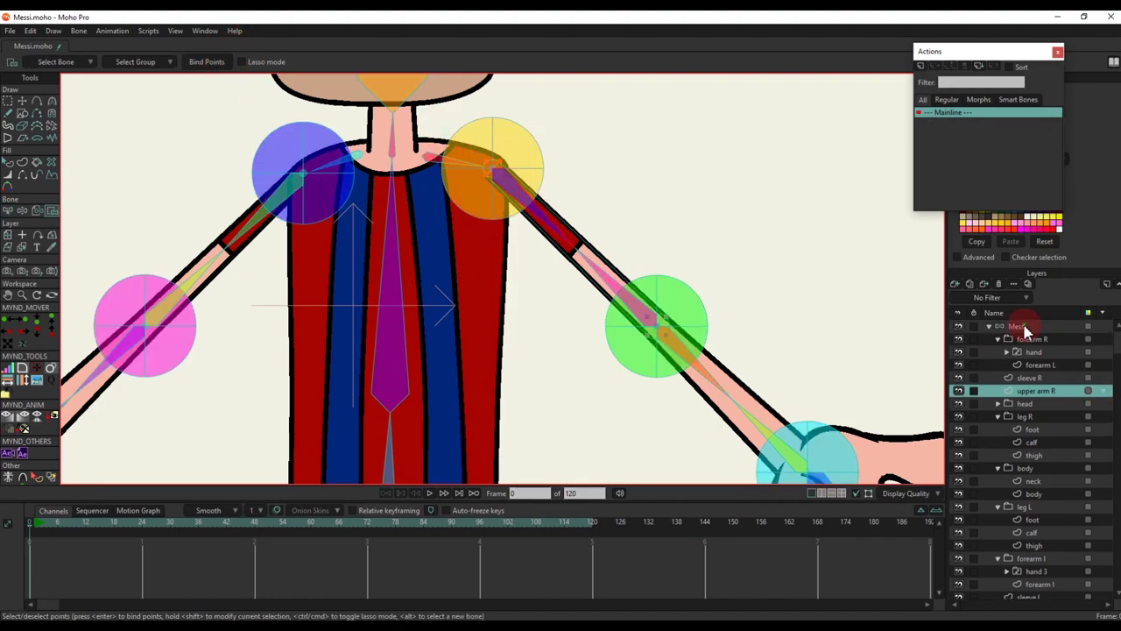
{"action": "left_click", "coordinate": [56, 523]}
{"action": "scroll", "coordinate": [386, 372], "scroll_direction": "down", "scroll_amount": 2}
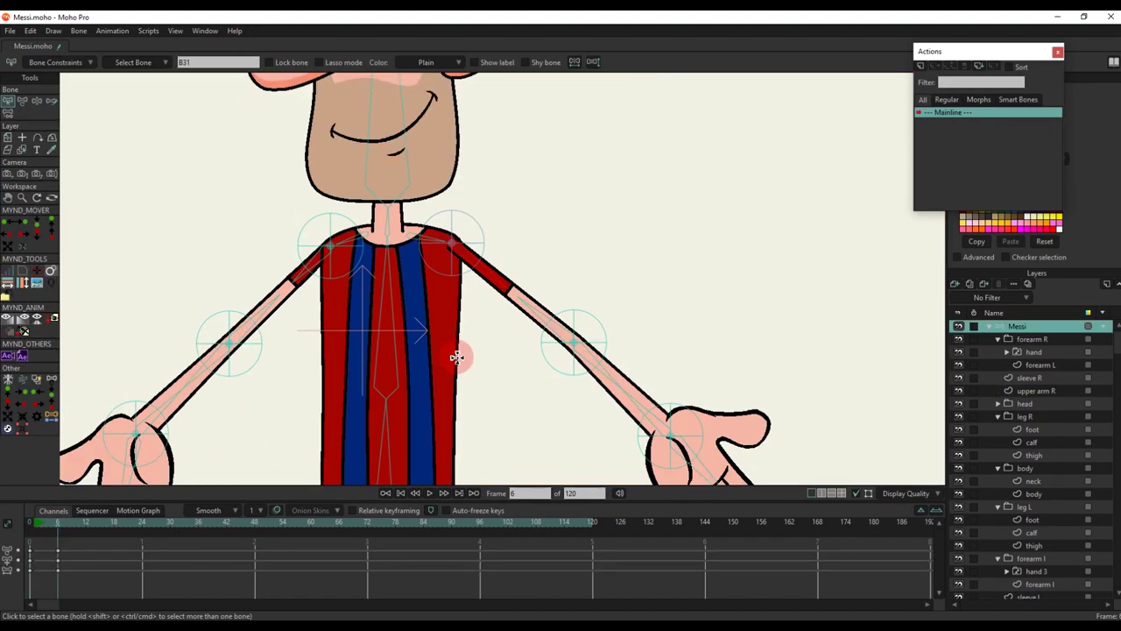
{"action": "key", "text": "t"}
{"action": "left_click_drag", "start_coordinate": [575, 310], "coordinate": [592, 184]}
{"action": "scroll", "coordinate": [650, 203], "scroll_direction": "down", "scroll_amount": 1}
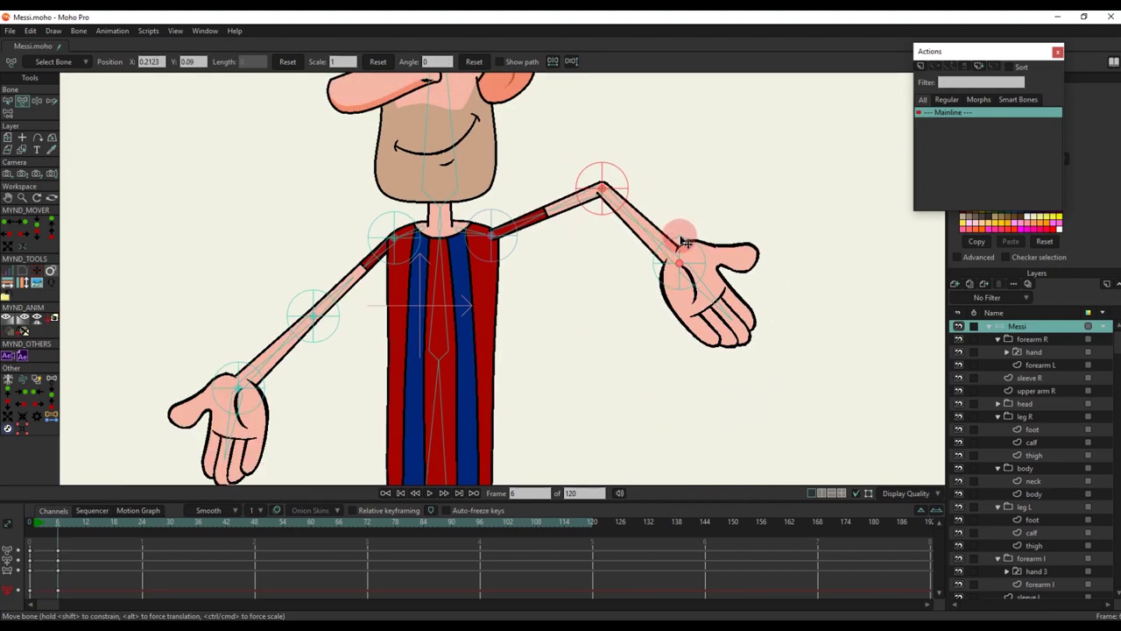
Raise the R wrist and hand into a waving pose, then bring the arm in toward the body
{"action": "left_click_drag", "start_coordinate": [686, 244], "coordinate": [621, 150]}
{"action": "scroll", "coordinate": [622, 286], "scroll_direction": "down", "scroll_amount": 3}
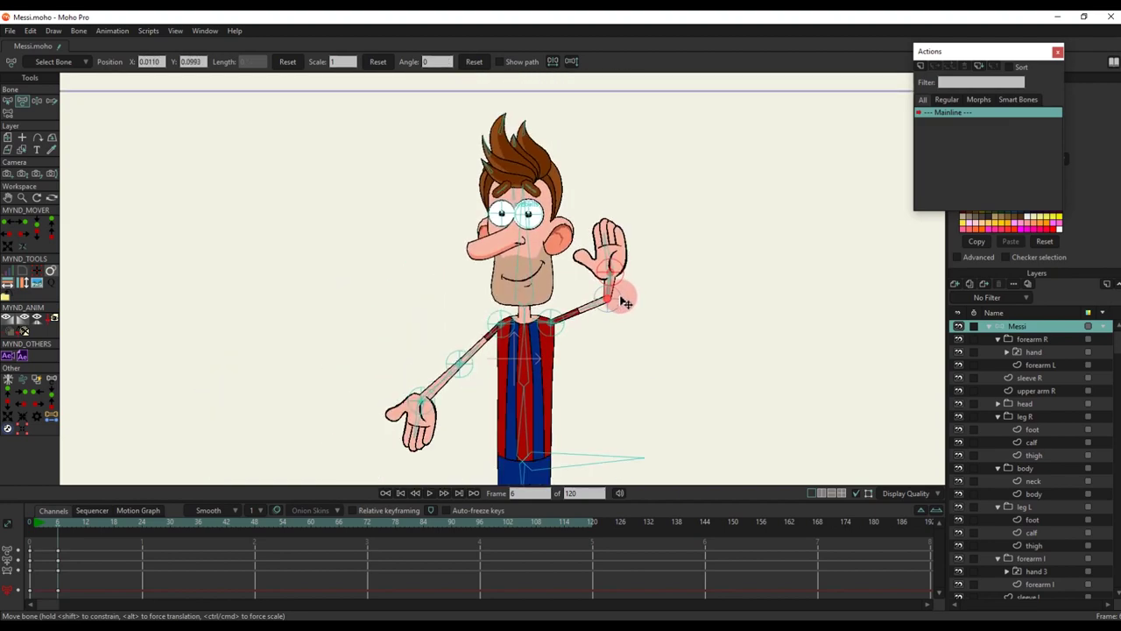
{"action": "left_click_drag", "start_coordinate": [621, 303], "coordinate": [559, 362]}
{"action": "scroll", "coordinate": [570, 342], "scroll_direction": "up", "scroll_amount": 1}
{"action": "scroll", "coordinate": [562, 323], "scroll_direction": "up", "scroll_amount": 1}
{"action": "scroll", "coordinate": [568, 378], "scroll_direction": "down", "scroll_amount": 5}
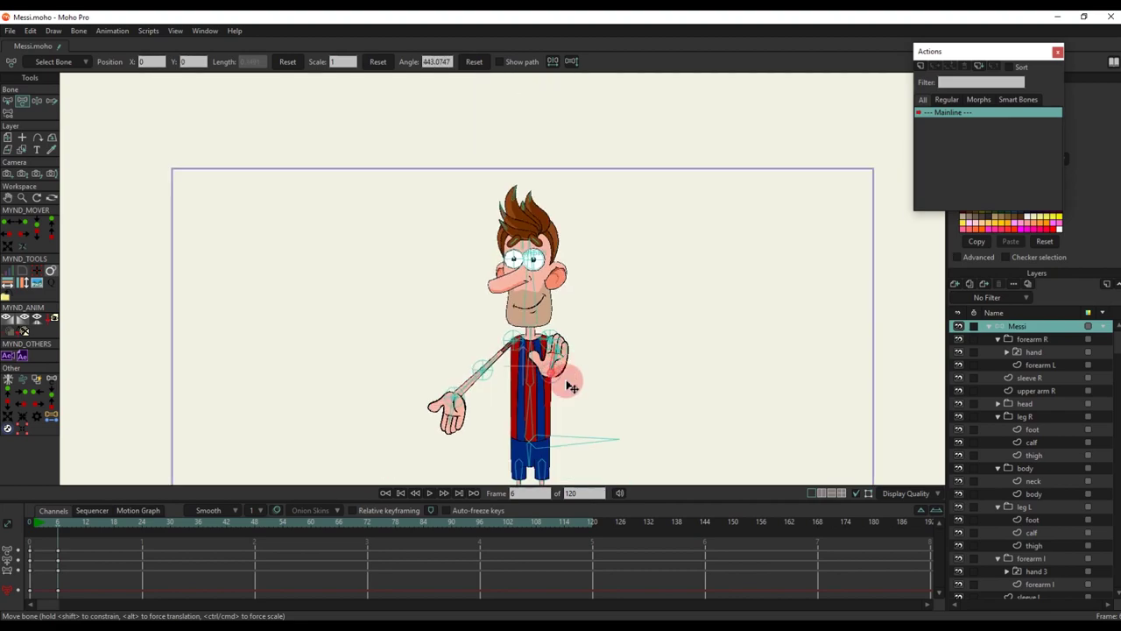
Stretch the R wrist target down past the shorts and inspect the sleeve and upper arm near the shoulder
{"action": "scroll", "coordinate": [561, 386], "scroll_direction": "up", "scroll_amount": 4}
{"action": "left_click_drag", "start_coordinate": [553, 302], "coordinate": [631, 426]}
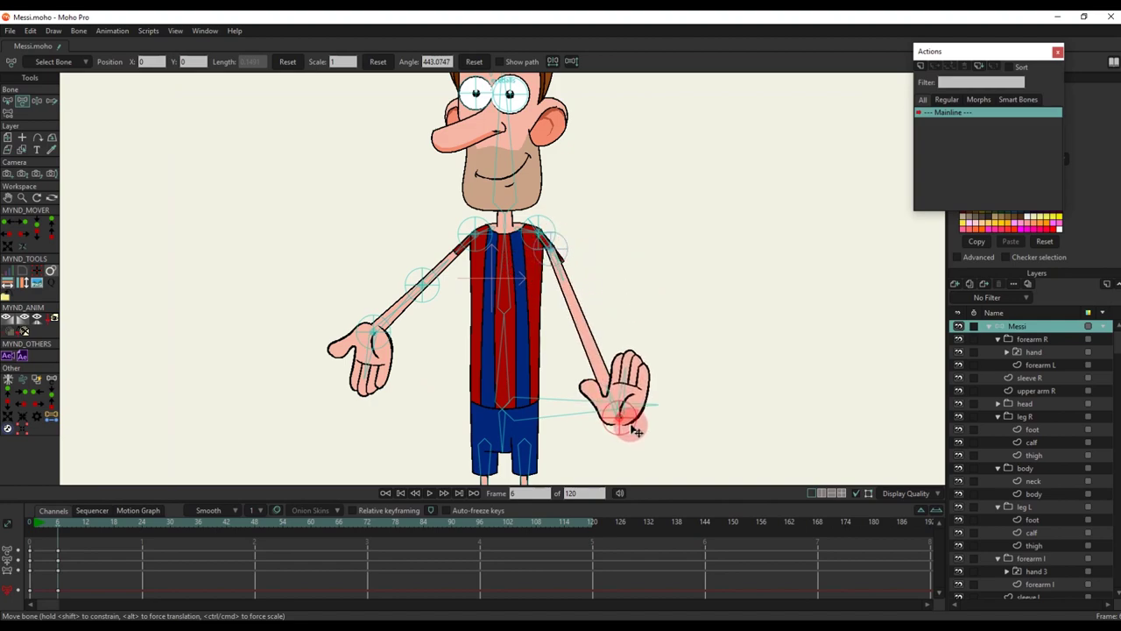
{"action": "scroll", "coordinate": [561, 198], "scroll_direction": "up", "scroll_amount": 4}
{"action": "scroll", "coordinate": [557, 219], "scroll_direction": "down", "scroll_amount": 1}
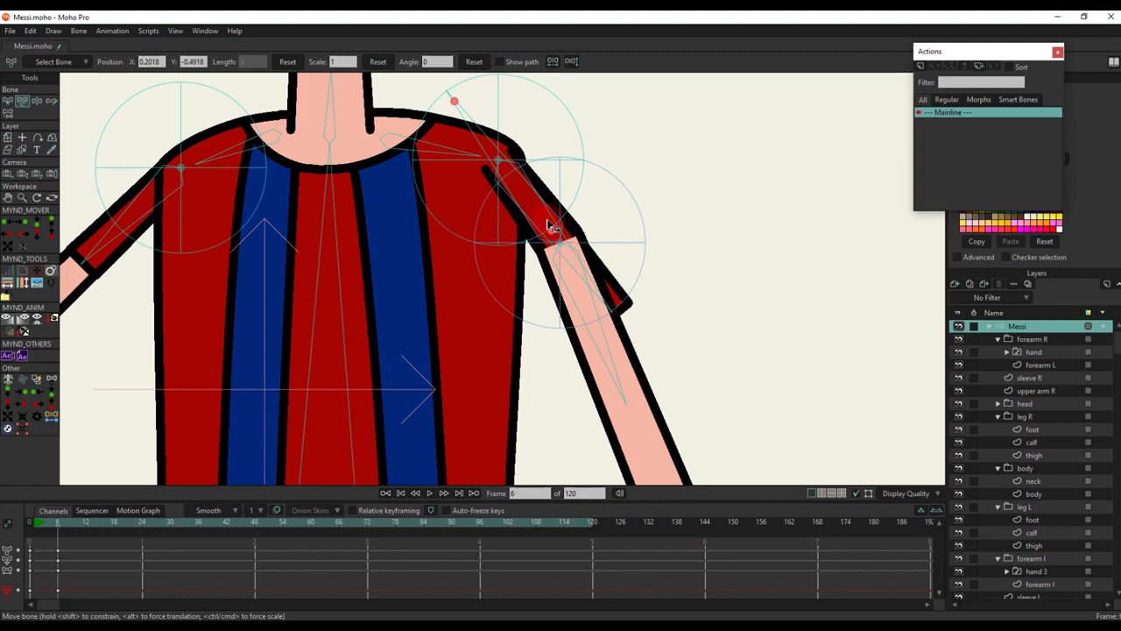
{"action": "scroll", "coordinate": [551, 226], "scroll_direction": "up", "scroll_amount": 3}
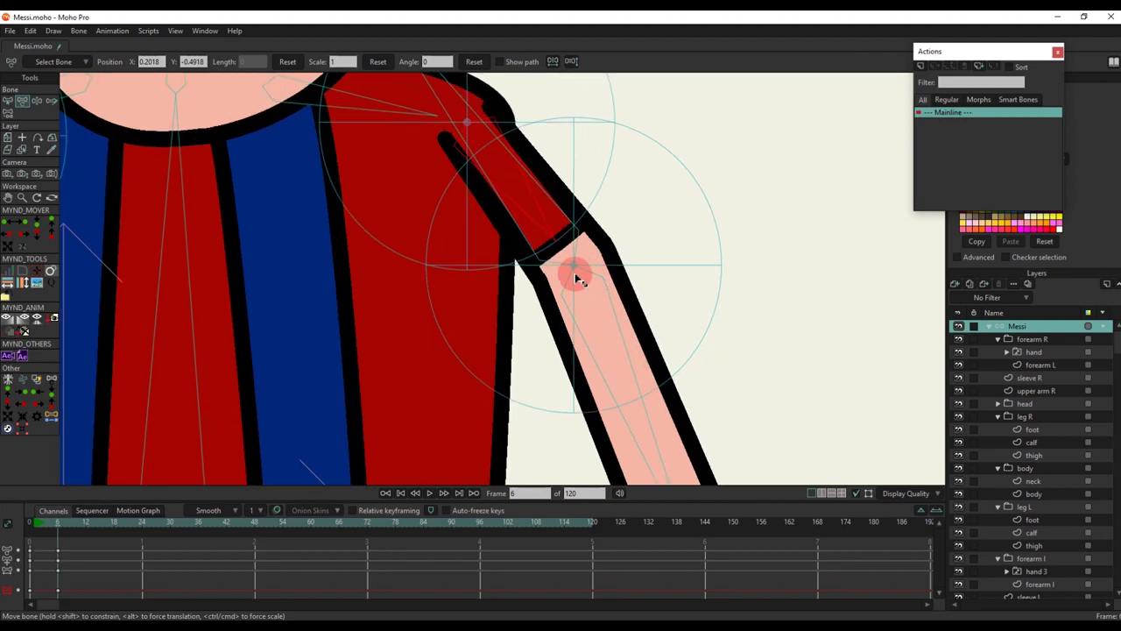
{"action": "scroll", "coordinate": [580, 278], "scroll_direction": "down", "scroll_amount": 5}
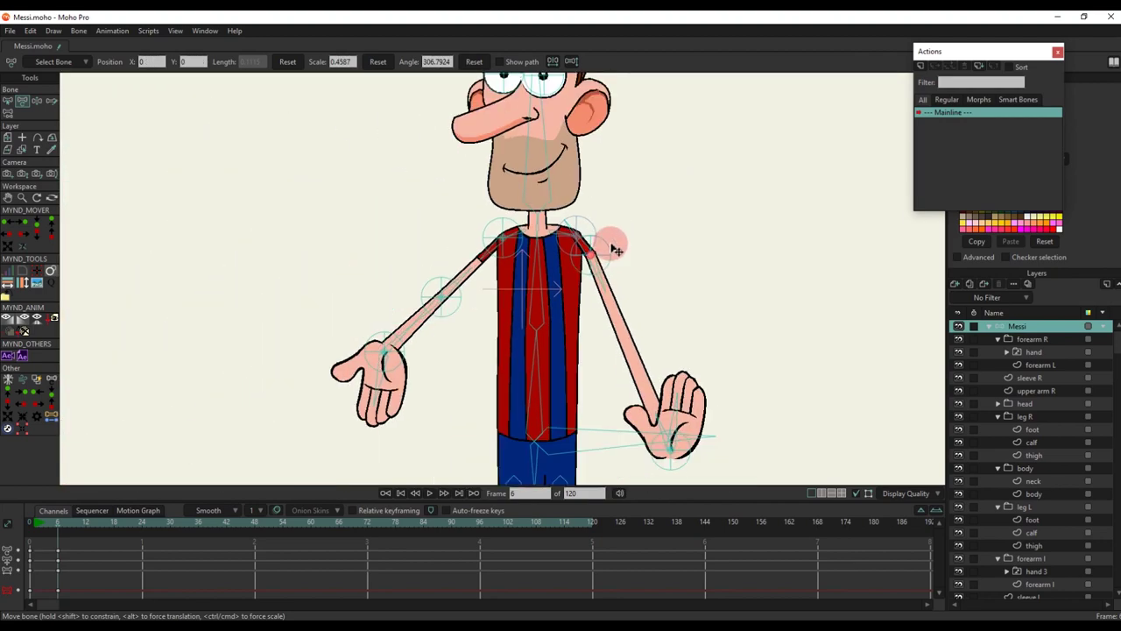
Pull the R elbow target outward and adjust the upper arm bone to test how the sleeve stretches
{"action": "left_click_drag", "start_coordinate": [613, 243], "coordinate": [701, 264]}
{"action": "scroll", "coordinate": [594, 247], "scroll_direction": "up", "scroll_amount": 3}
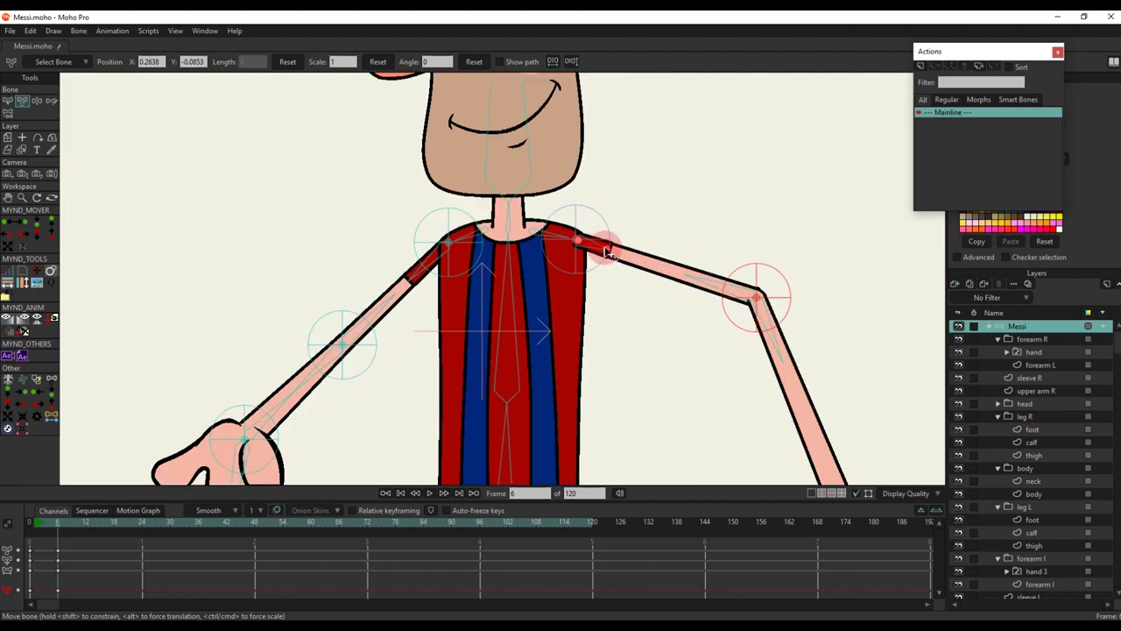
{"action": "left_click_drag", "start_coordinate": [606, 251], "coordinate": [438, 101]}
{"action": "scroll", "coordinate": [744, 280], "scroll_direction": "down", "scroll_amount": 4}
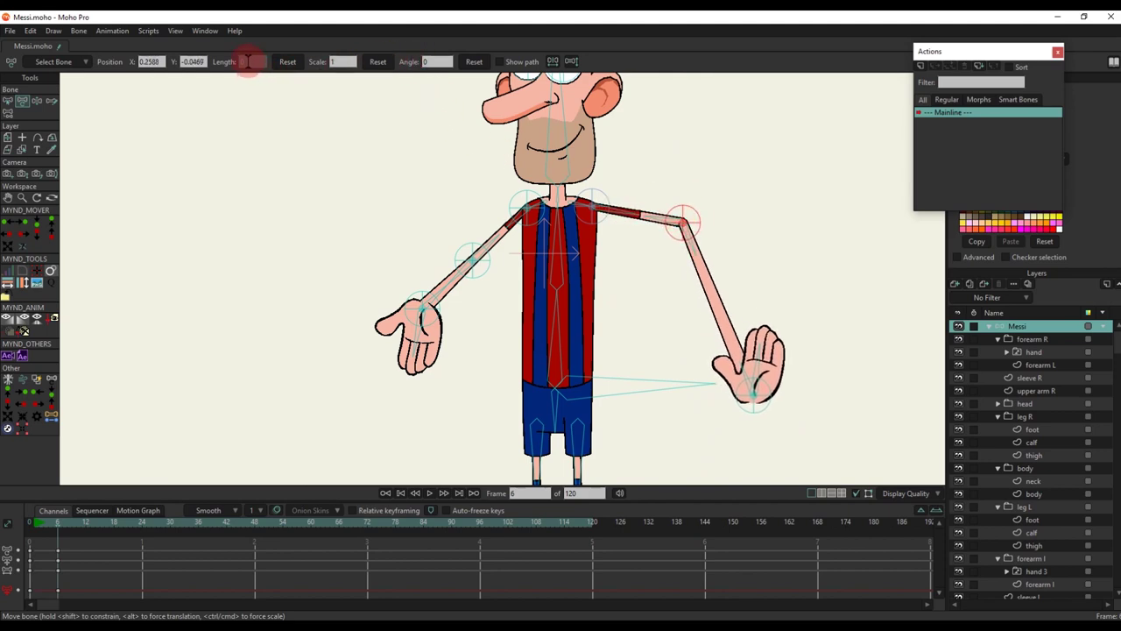
Reset the positions of the R arm's elbow and wrist target bones
{"action": "left_click", "coordinate": [295, 63]}
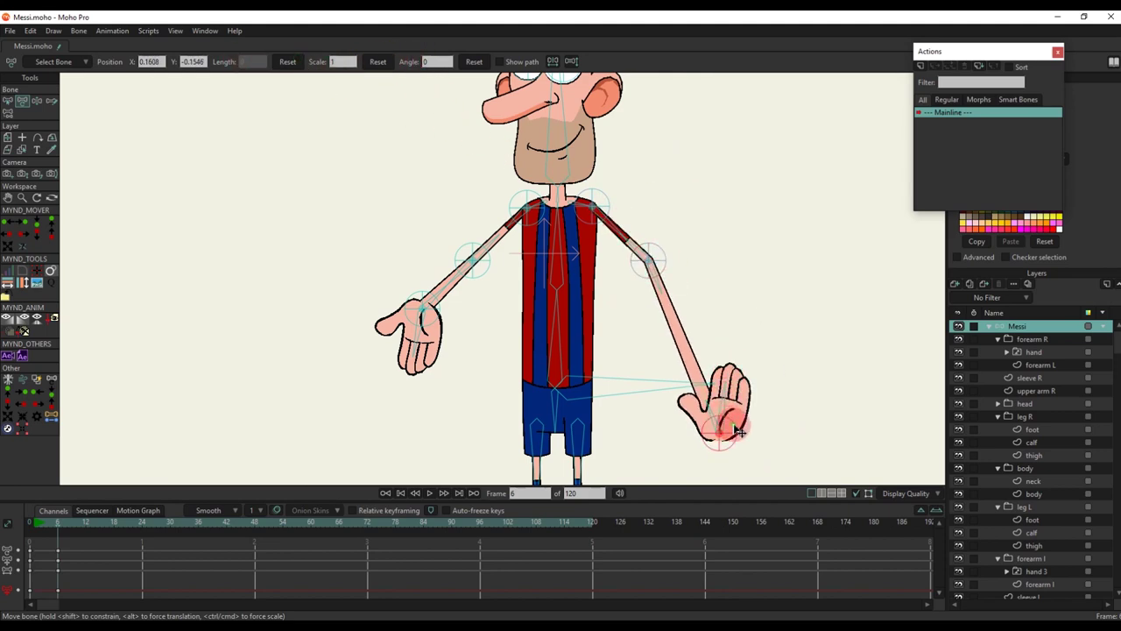
{"action": "left_click", "coordinate": [266, 89]}
{"action": "left_click", "coordinate": [288, 64]}
Rotate the R and L hand bones back toward the line of their forearms
{"action": "scroll", "coordinate": [706, 280], "scroll_direction": "down", "scroll_amount": 4}
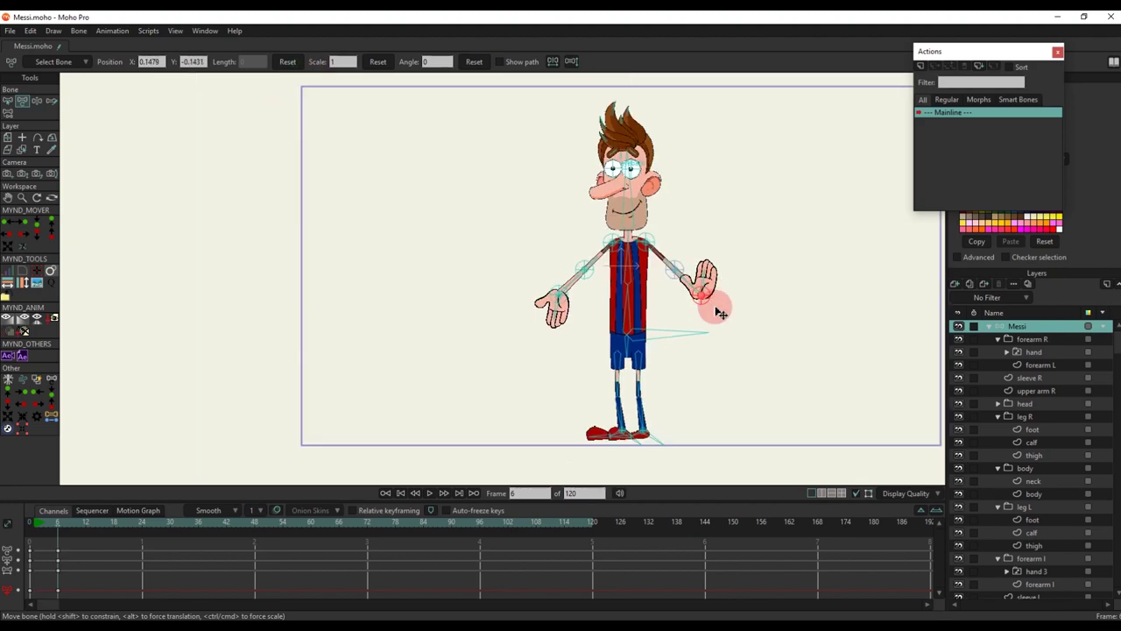
{"action": "scroll", "coordinate": [666, 282], "scroll_direction": "up", "scroll_amount": 6}
{"action": "left_click_drag", "start_coordinate": [659, 252], "coordinate": [719, 356]}
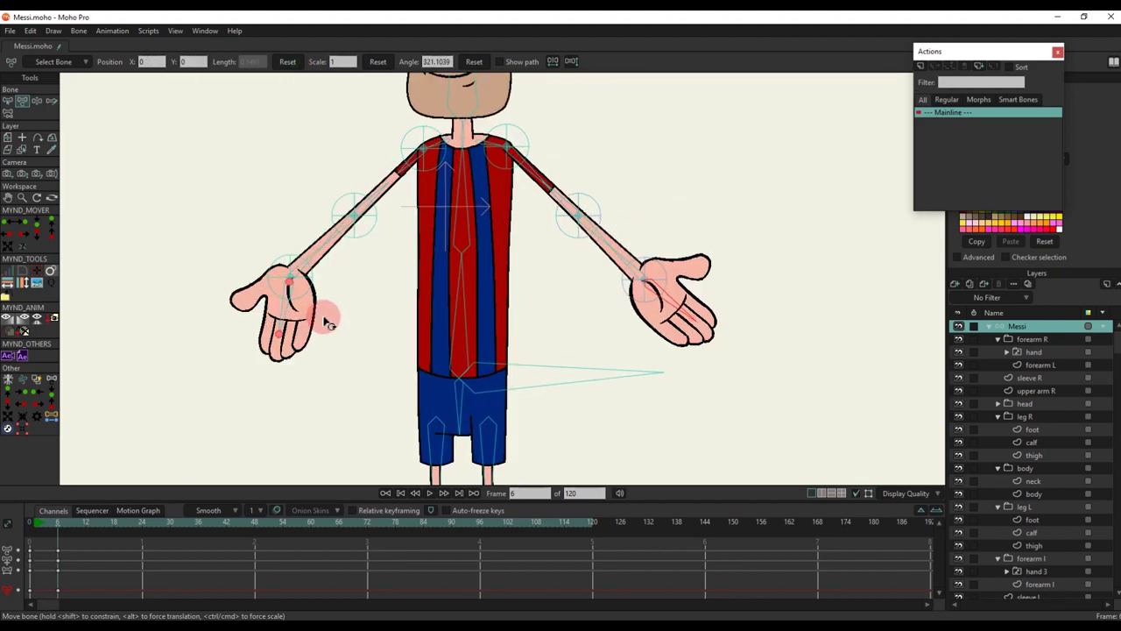
{"action": "left_click_drag", "start_coordinate": [325, 314], "coordinate": [289, 322]}
Delete the test keyframes from the timeline and move back toward frame 0
{"action": "scroll", "coordinate": [370, 324], "scroll_direction": "down", "scroll_amount": 3}
{"action": "key", "text": "BackSpace"}
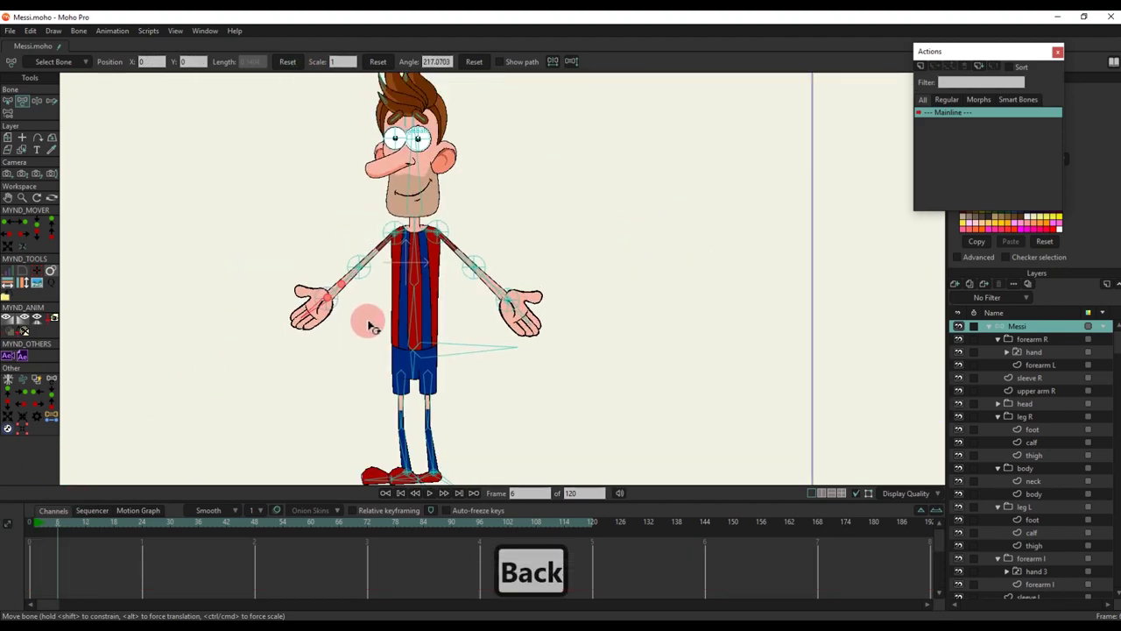
{"action": "left_click_drag", "start_coordinate": [390, 339], "coordinate": [435, 322]}
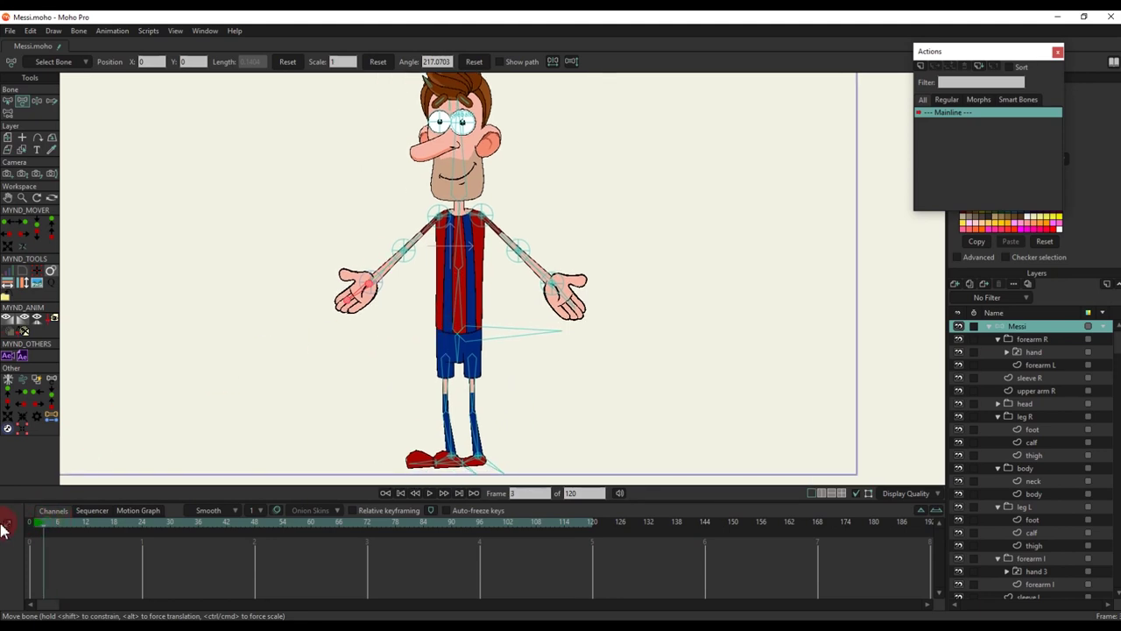
Return to frame 0 and bind the face group and the MOUTH layer to the head bone
{"action": "left_click_drag", "start_coordinate": [3, 530], "coordinate": [0, 531]}
{"action": "left_click_drag", "start_coordinate": [353, 258], "coordinate": [415, 367]}
{"action": "scroll", "coordinate": [507, 270], "scroll_direction": "up", "scroll_amount": 7}
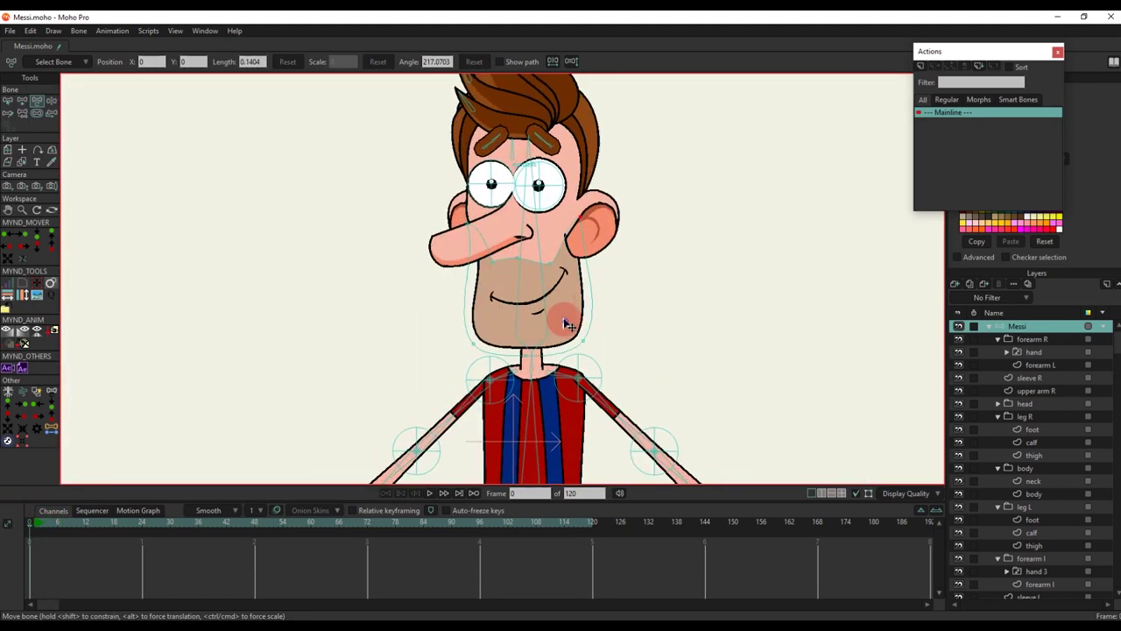
{"action": "left_click", "coordinate": [568, 324], "text": "ctrl+alt"}
{"action": "scroll", "coordinate": [1029, 552], "scroll_direction": "down", "scroll_amount": 2}
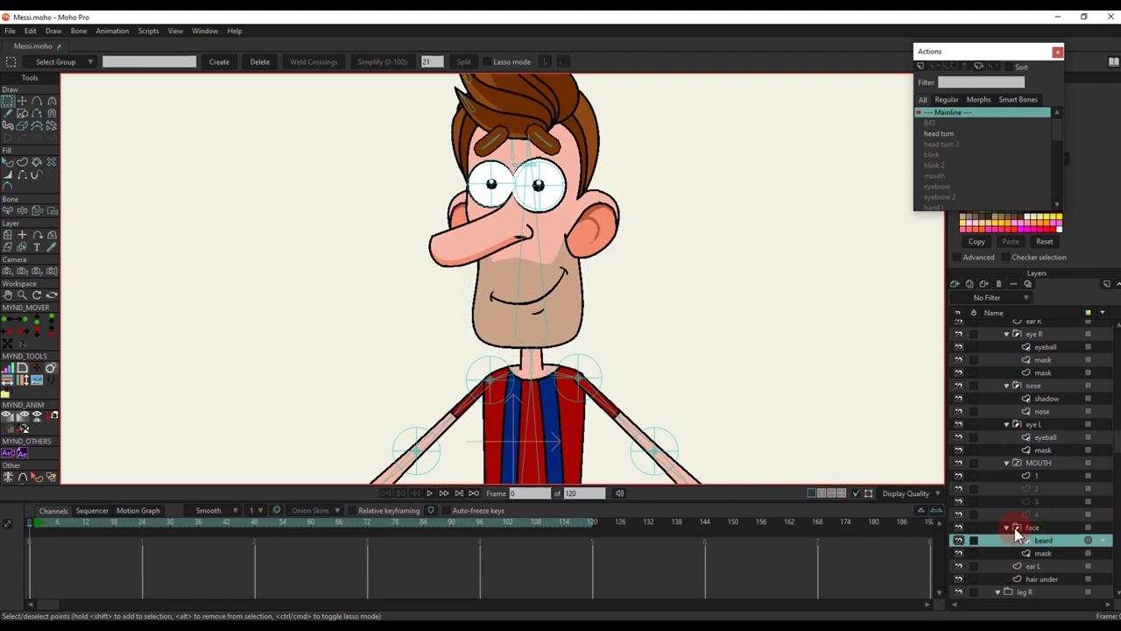
{"action": "left_click", "coordinate": [1032, 528]}
{"action": "left_click", "coordinate": [1008, 528]}
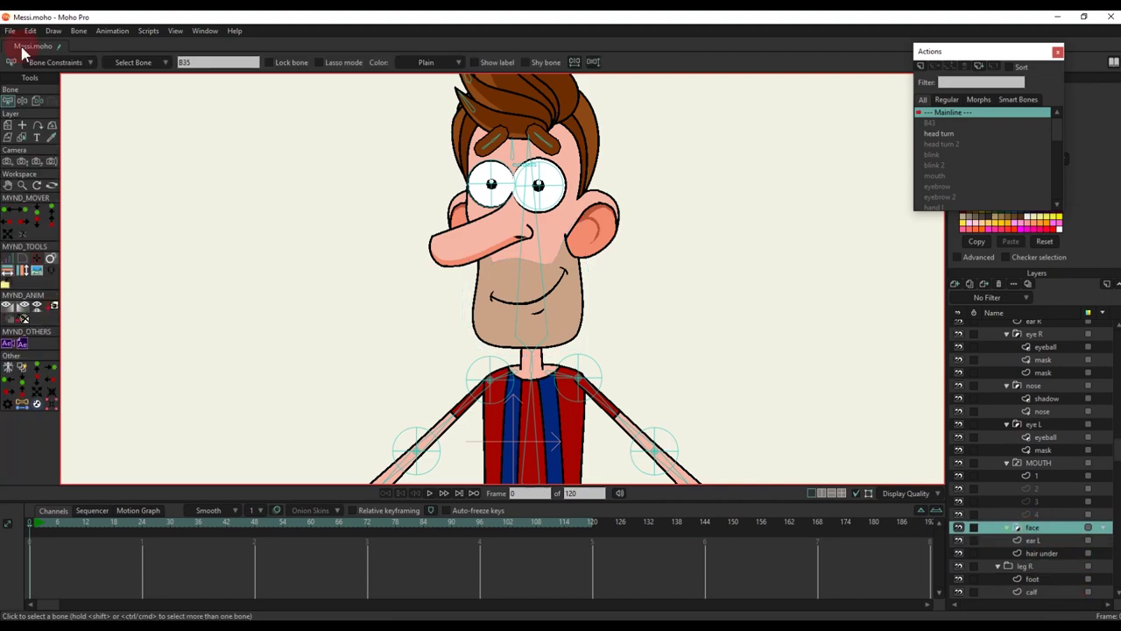
{"action": "left_click", "coordinate": [38, 101]}
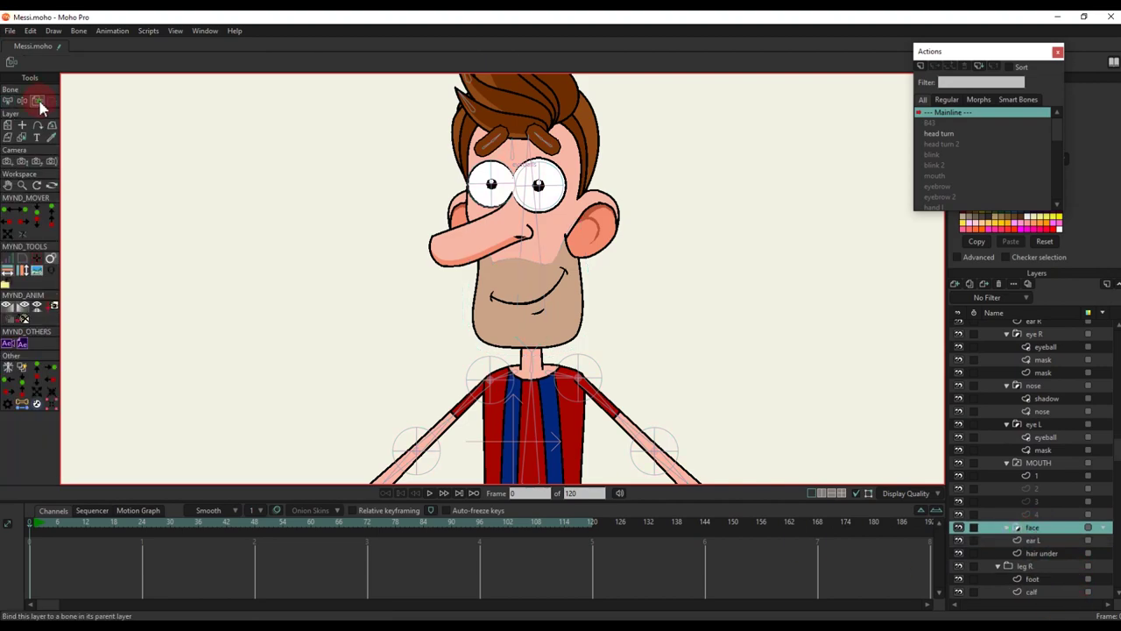
{"action": "left_click", "coordinate": [521, 276]}
{"action": "left_click", "coordinate": [1039, 465]}
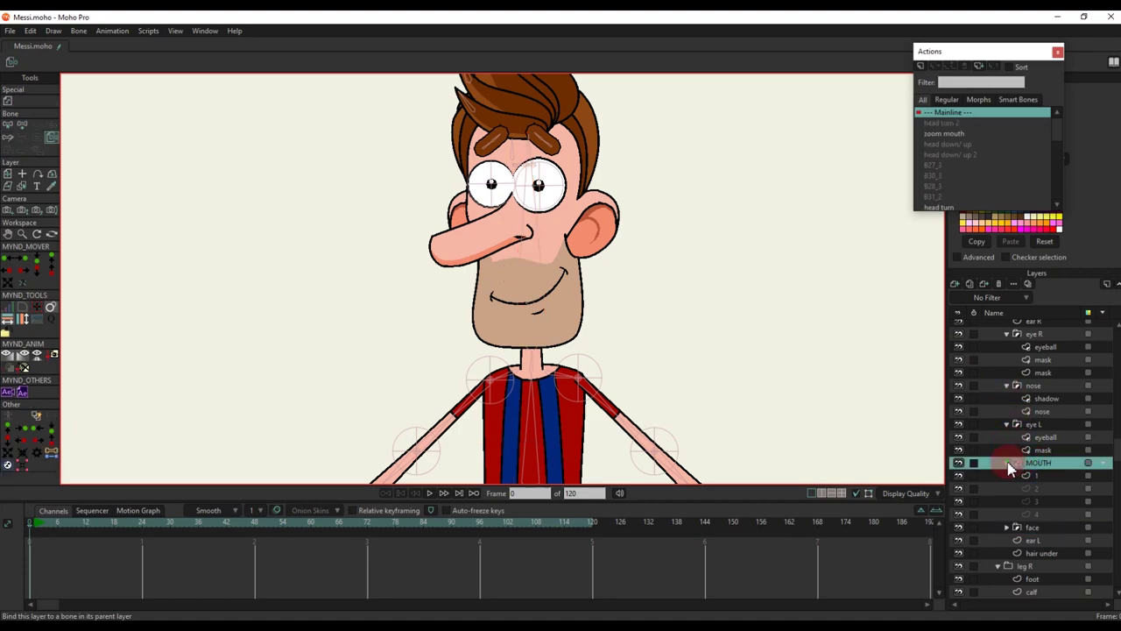
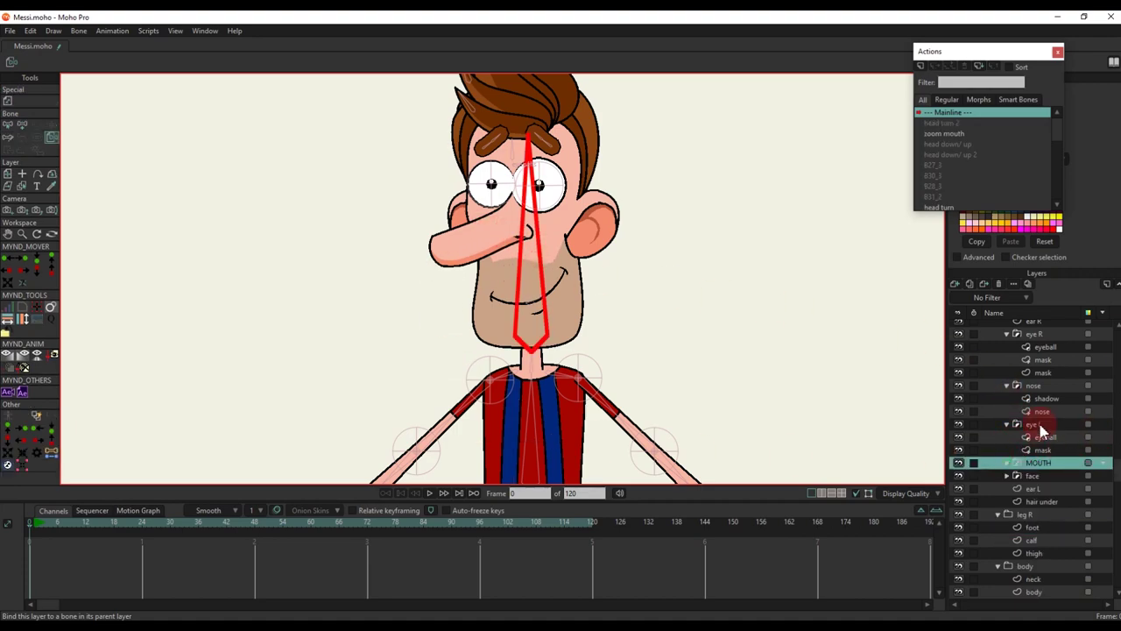
Bind the points of the eye L mask layer to the head bone
{"action": "left_click", "coordinate": [1034, 425]}
{"action": "left_click", "coordinate": [1038, 450]}
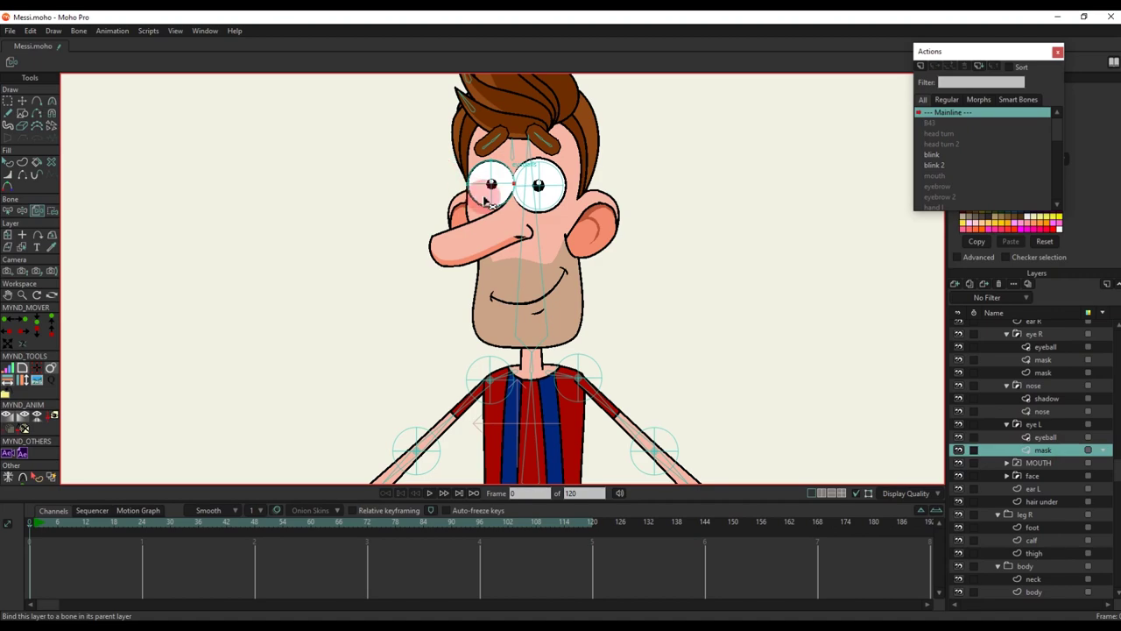
{"action": "scroll", "coordinate": [548, 274], "scroll_direction": "up", "scroll_amount": 3}
{"action": "key", "text": "b"}
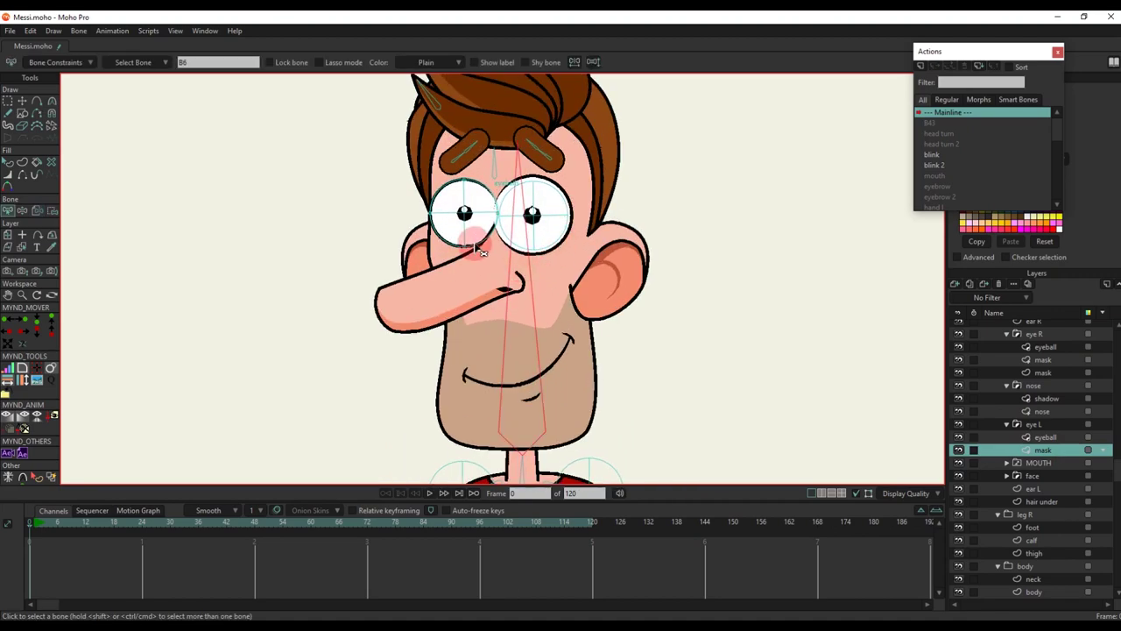
{"action": "key", "text": "i"}
{"action": "left_click", "coordinate": [211, 64]}
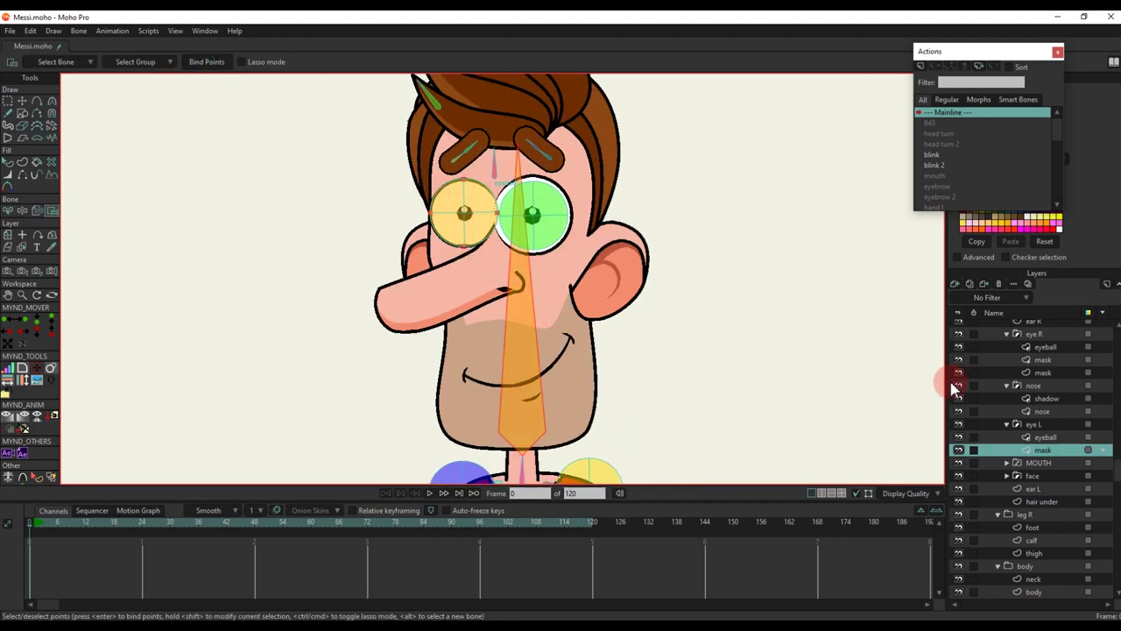
Try binding the points of the L and R eyeball layers to the eyeballs bone between the eyes
{"action": "left_click", "coordinate": [1045, 437]}
{"action": "left_click_drag", "start_coordinate": [516, 197], "coordinate": [528, 220]}
{"action": "key", "text": "b"}
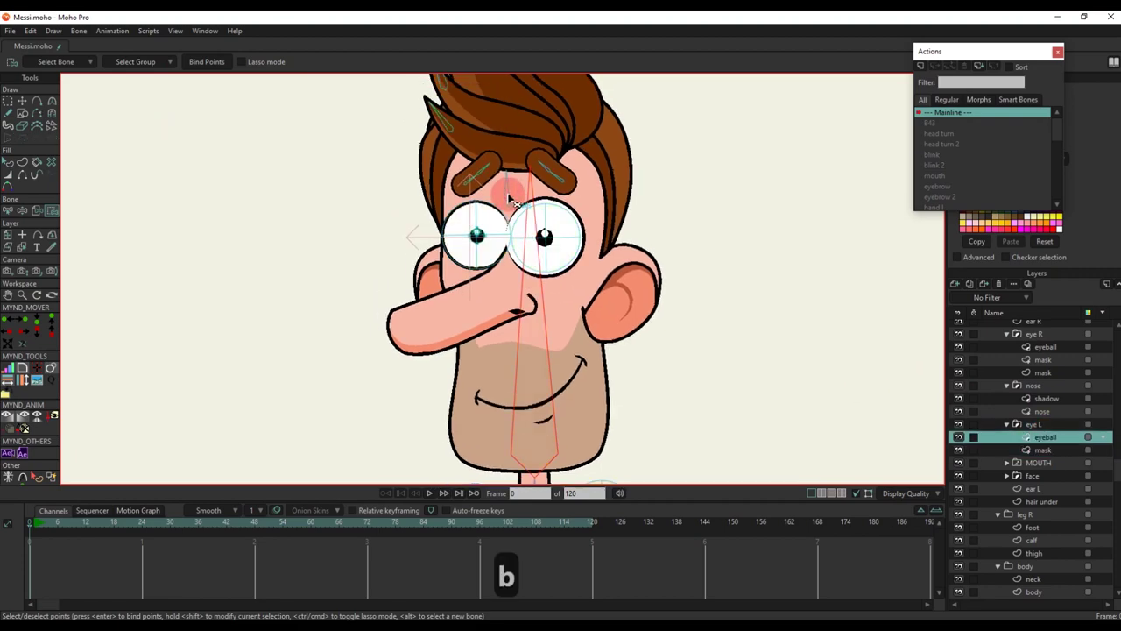
{"action": "left_click", "coordinate": [508, 188]}
{"action": "key", "text": "i"}
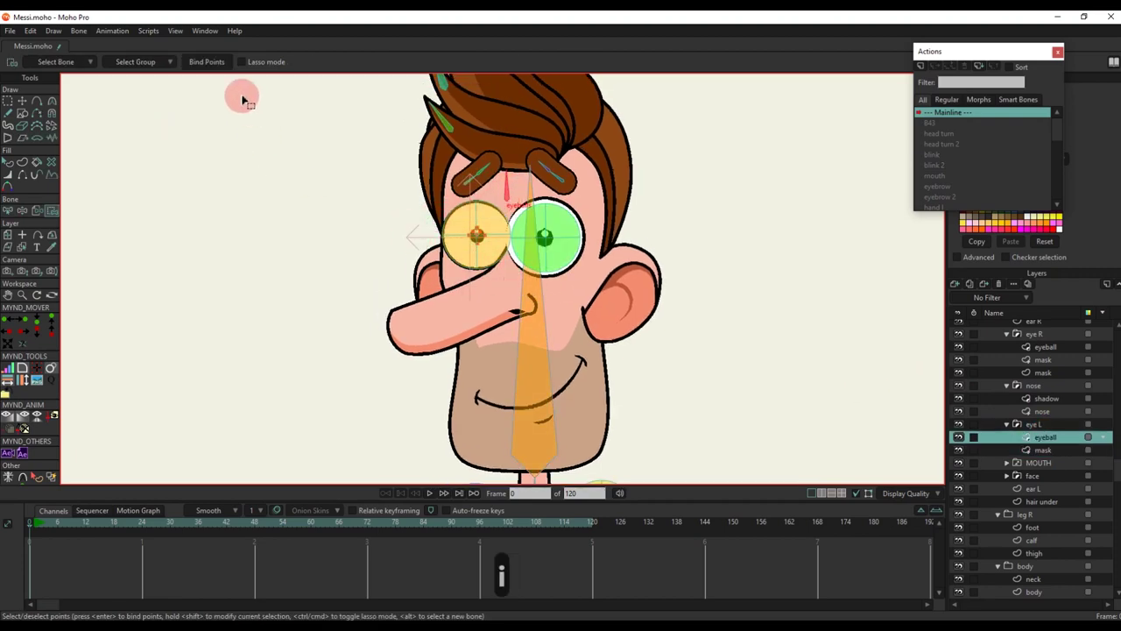
{"action": "scroll", "coordinate": [558, 233], "scroll_direction": "up", "scroll_amount": 3}
{"action": "right_click", "coordinate": [556, 270], "text": "alt"}
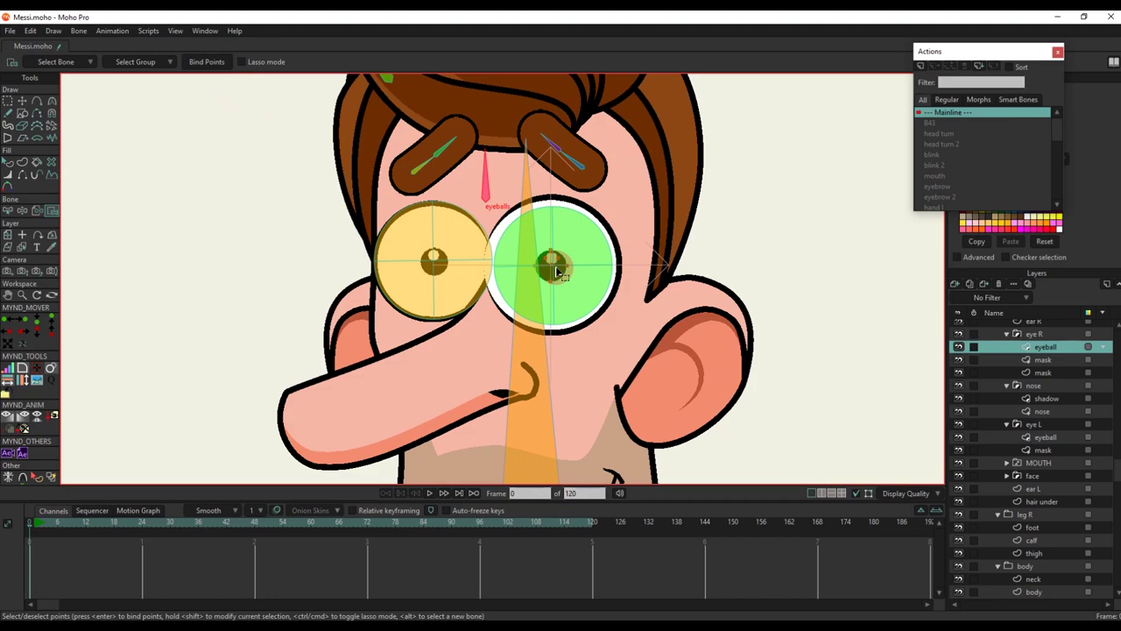
{"action": "key", "text": "i"}
{"action": "left_click_drag", "start_coordinate": [504, 225], "coordinate": [631, 334]}
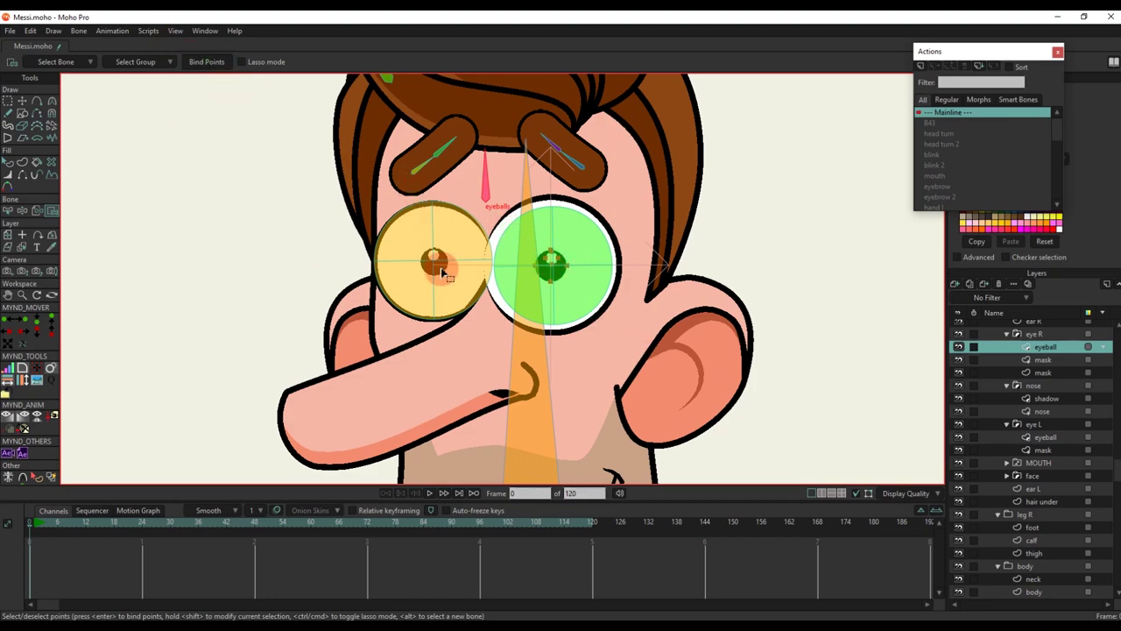
Bind the L eyeball layer's points to the L eye's round bone and the R eyeball layer's points to the R eye's round bone
{"action": "key", "text": "b"}
{"action": "key", "text": "i"}
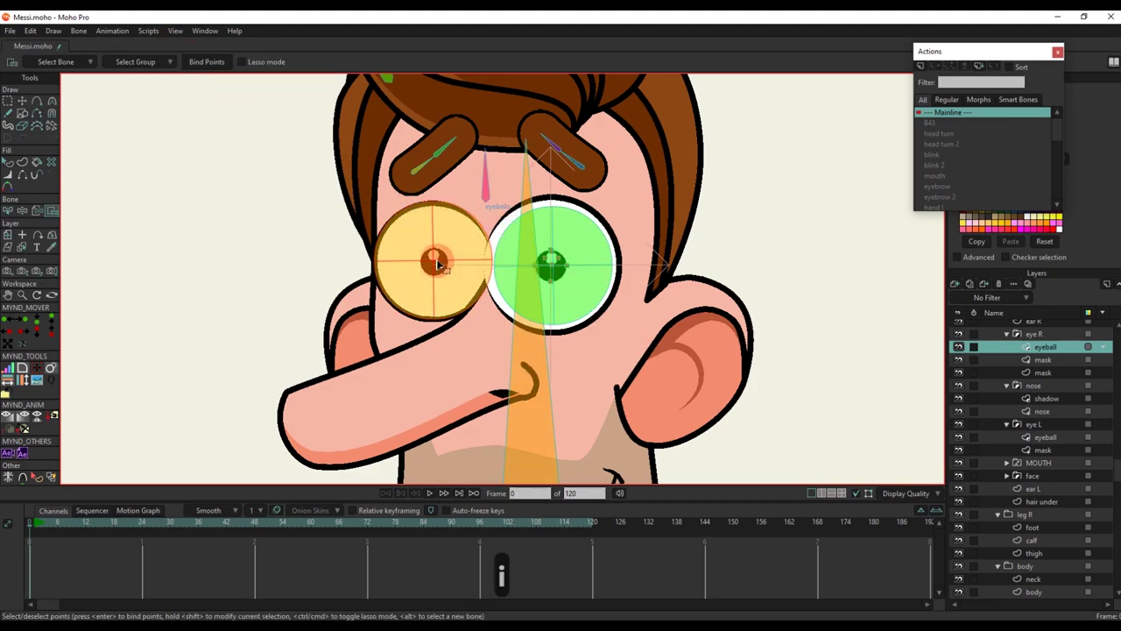
{"action": "left_click", "coordinate": [438, 268], "text": "ctrl+alt"}
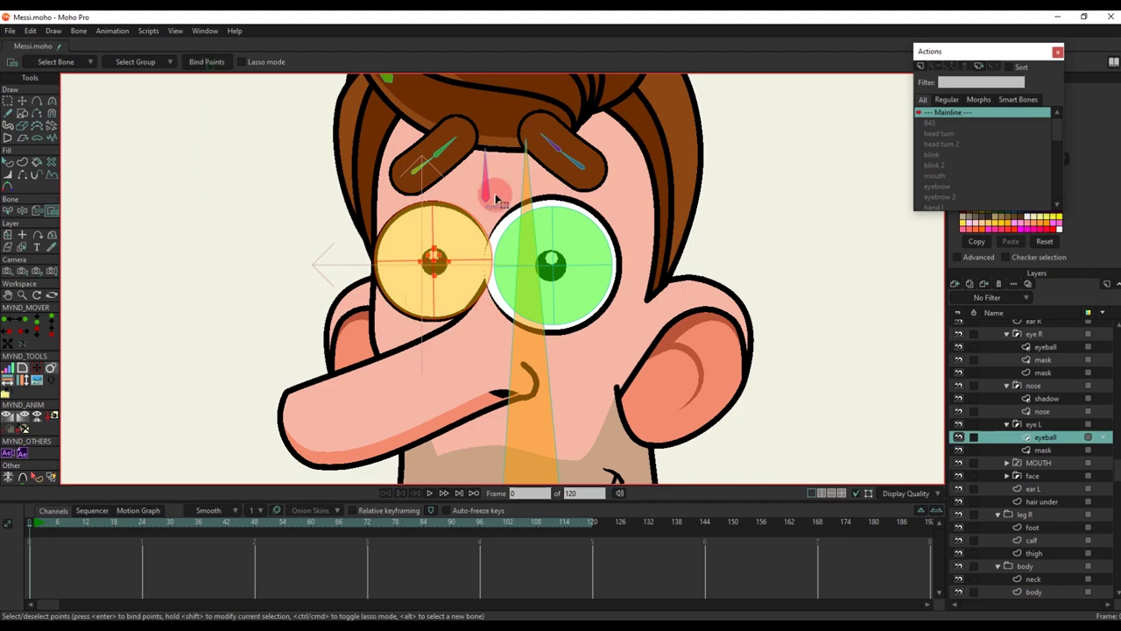
{"action": "key", "text": "b"}
{"action": "left_click", "coordinate": [585, 272]}
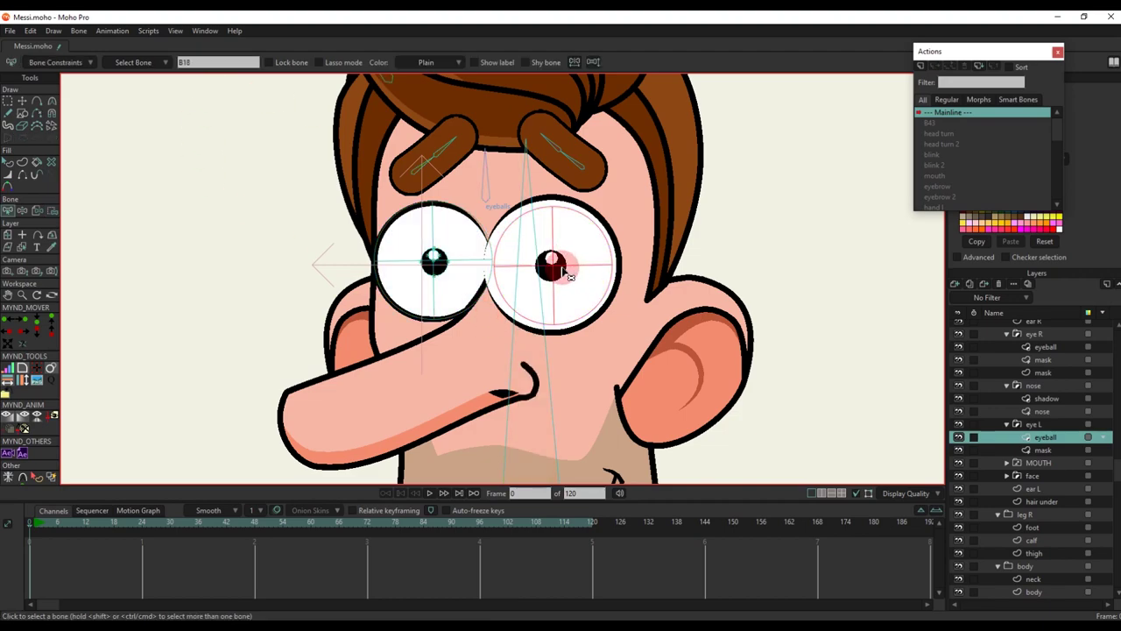
{"action": "left_click", "coordinate": [548, 259], "text": "ctrl+alt"}
{"action": "key", "text": "i"}
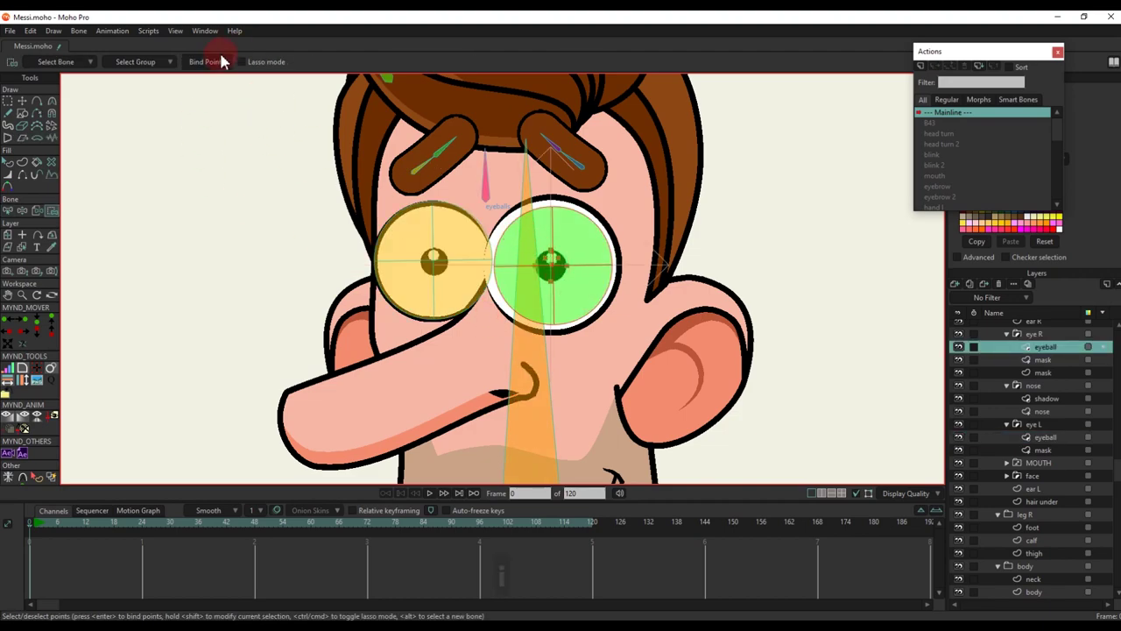
Move the L and R eye bones of the Messi layer at frame 6 to test how the eyeballs follow
{"action": "scroll", "coordinate": [530, 210], "scroll_direction": "down", "scroll_amount": 3}
{"action": "scroll", "coordinate": [1027, 346], "scroll_direction": "up", "scroll_amount": 5}
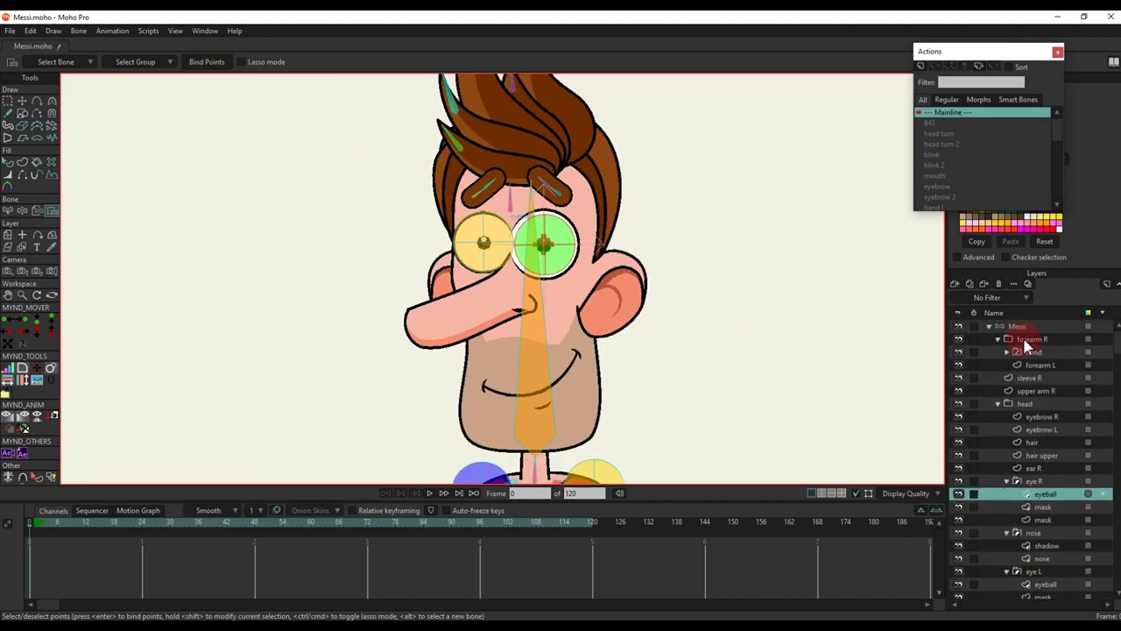
{"action": "left_click", "coordinate": [1019, 327]}
{"action": "left_click", "coordinate": [59, 526]}
{"action": "scroll", "coordinate": [337, 344], "scroll_direction": "up", "scroll_amount": 4}
{"action": "key", "text": "t"}
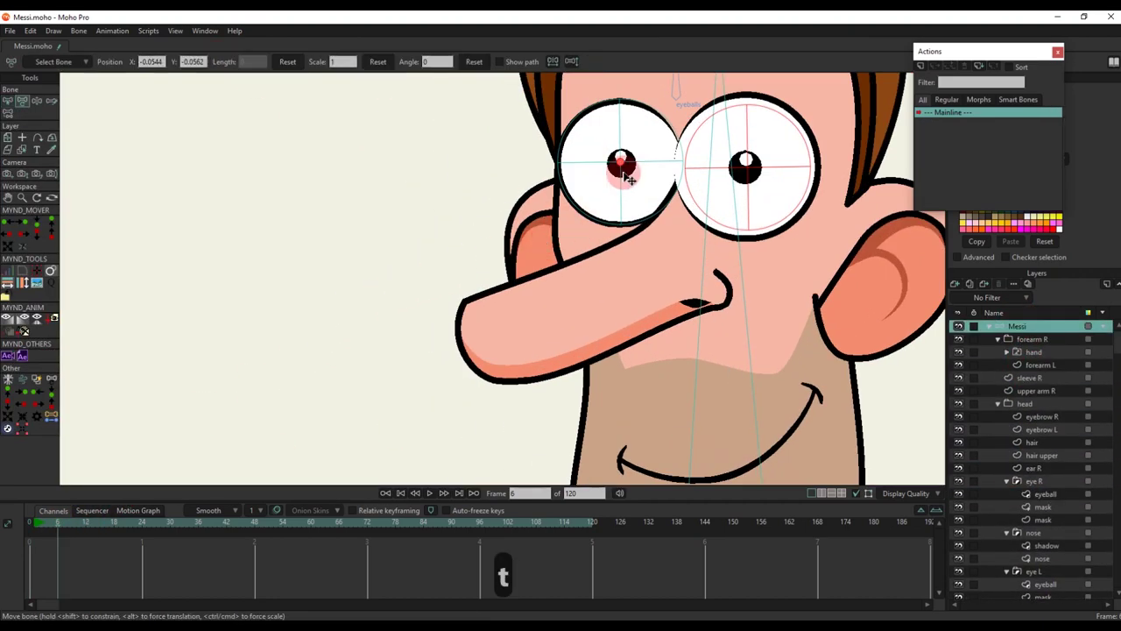
{"action": "left_click_drag", "start_coordinate": [678, 99], "coordinate": [576, 191]}
{"action": "left_click_drag", "start_coordinate": [517, 251], "coordinate": [519, 262]}
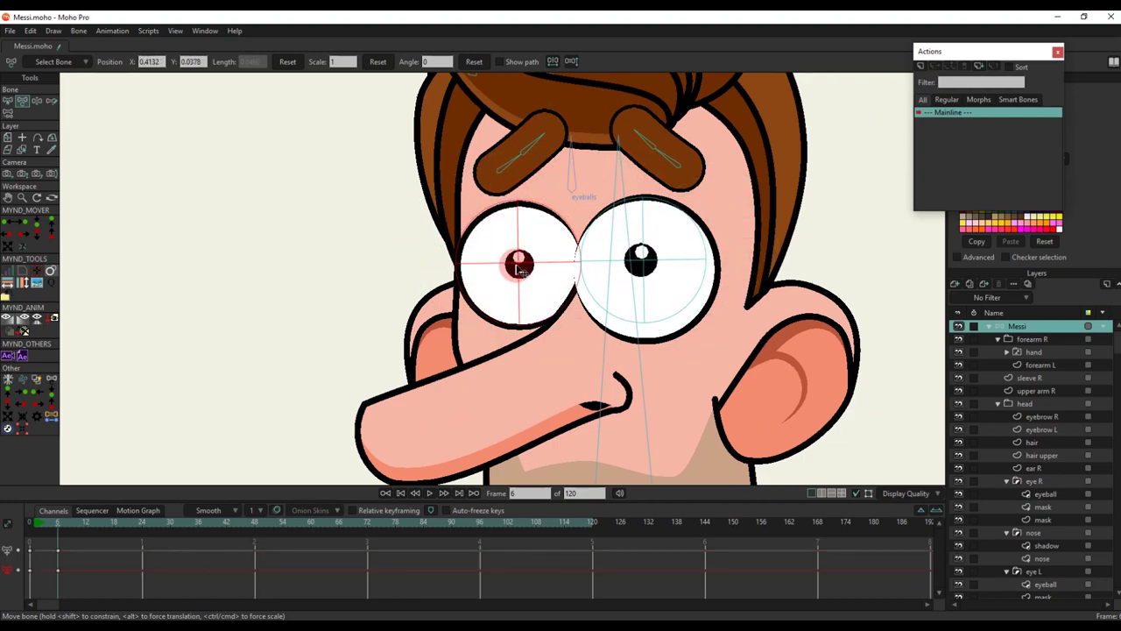
{"action": "left_click_drag", "start_coordinate": [643, 260], "coordinate": [652, 269]}
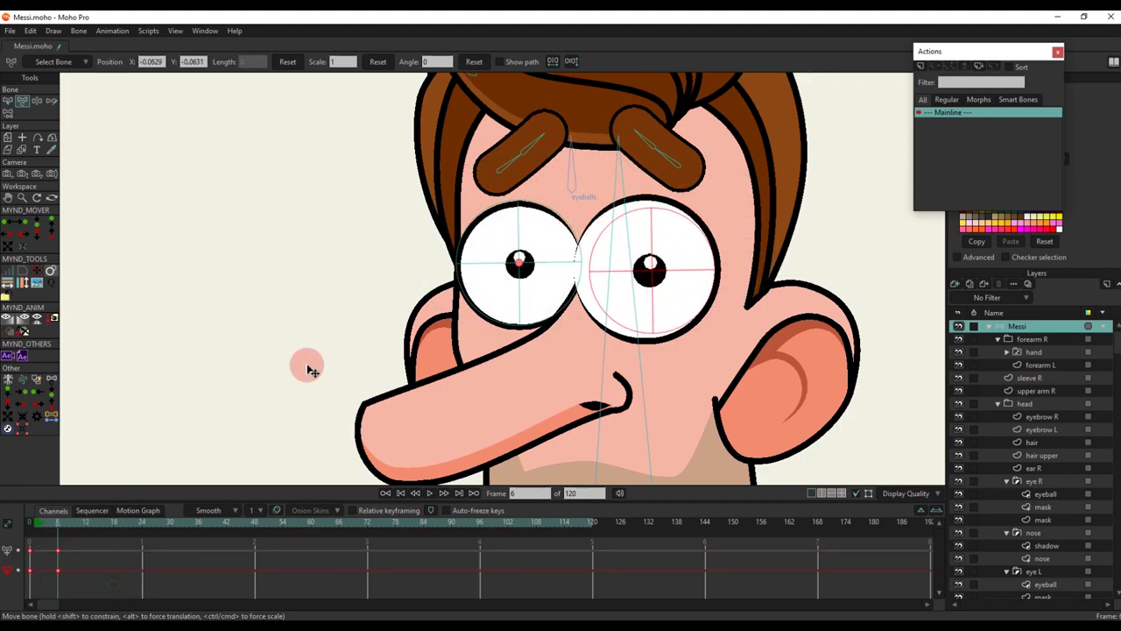
Delete the eye test keyframes and return to frame 0
{"action": "key", "text": "BackSpace"}
{"action": "scroll", "coordinate": [484, 306], "scroll_direction": "down", "scroll_amount": 5}
{"action": "left_click_drag", "start_coordinate": [526, 313], "coordinate": [523, 273]}
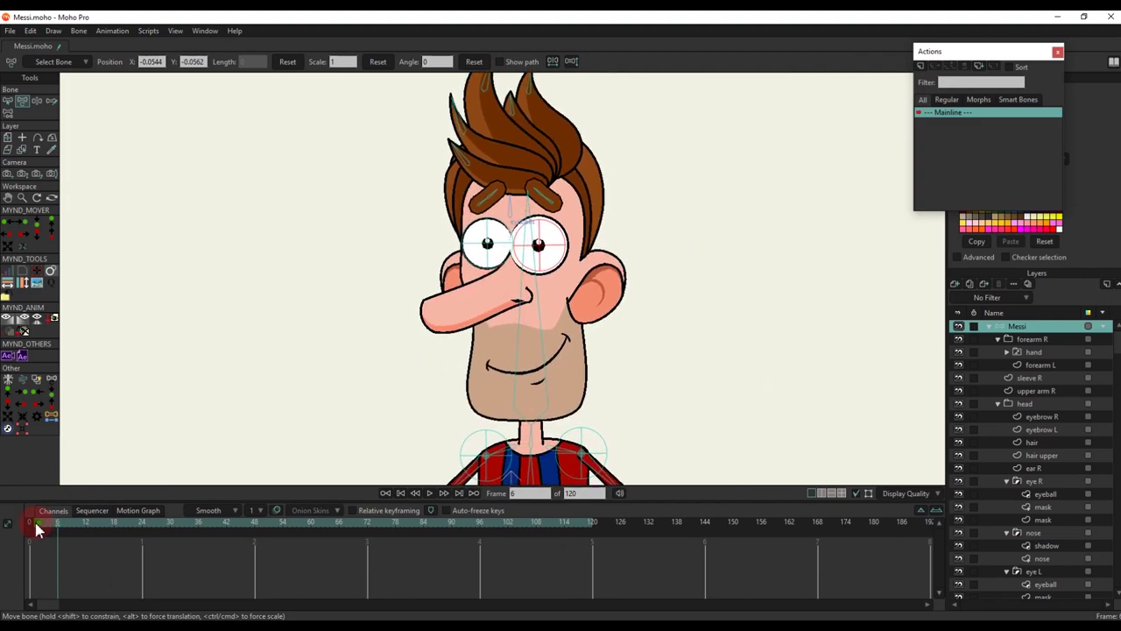
{"action": "left_click", "coordinate": [30, 523]}
Select the nose group and bind it to the head bone
{"action": "scroll", "coordinate": [455, 320], "scroll_direction": "up", "scroll_amount": 2}
{"action": "right_click", "coordinate": [459, 314], "text": "alt"}
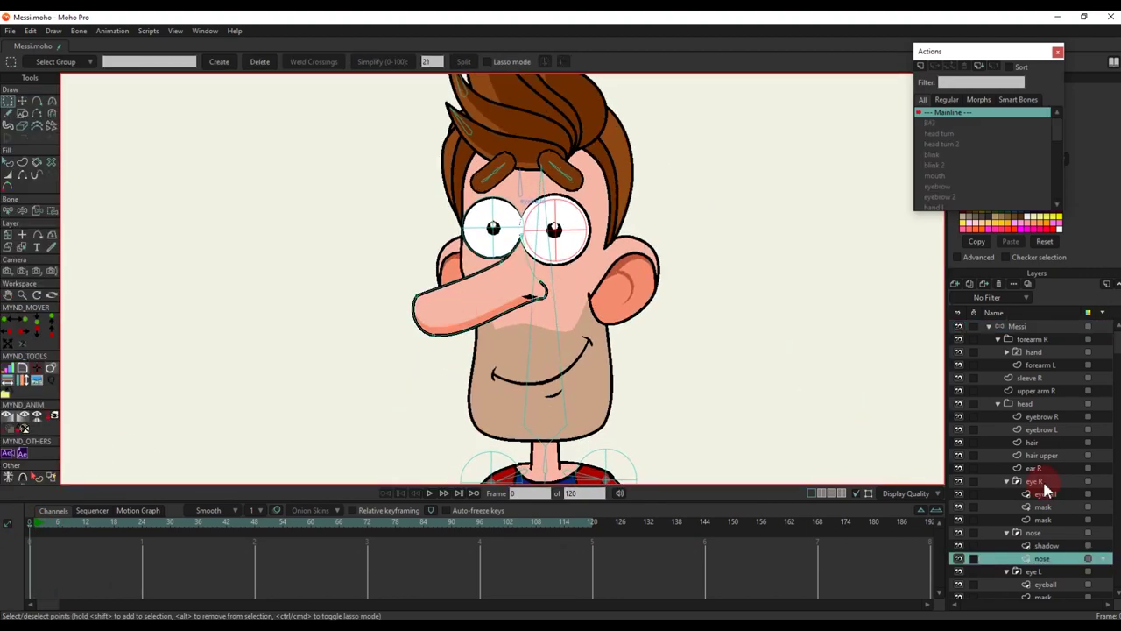
{"action": "left_click", "coordinate": [1035, 534]}
{"action": "left_click", "coordinate": [37, 101]}
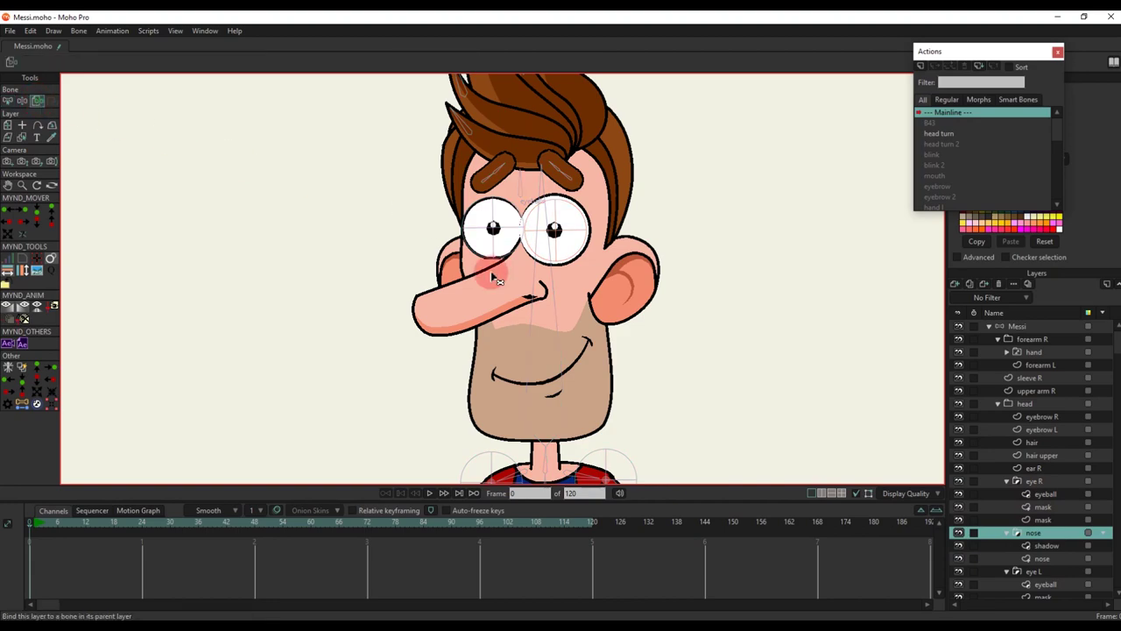
{"action": "left_click", "coordinate": [563, 301]}
Bind all points of the ear R and ear L layers to the head bone
{"action": "left_click", "coordinate": [616, 289], "text": "ctrl+alt"}
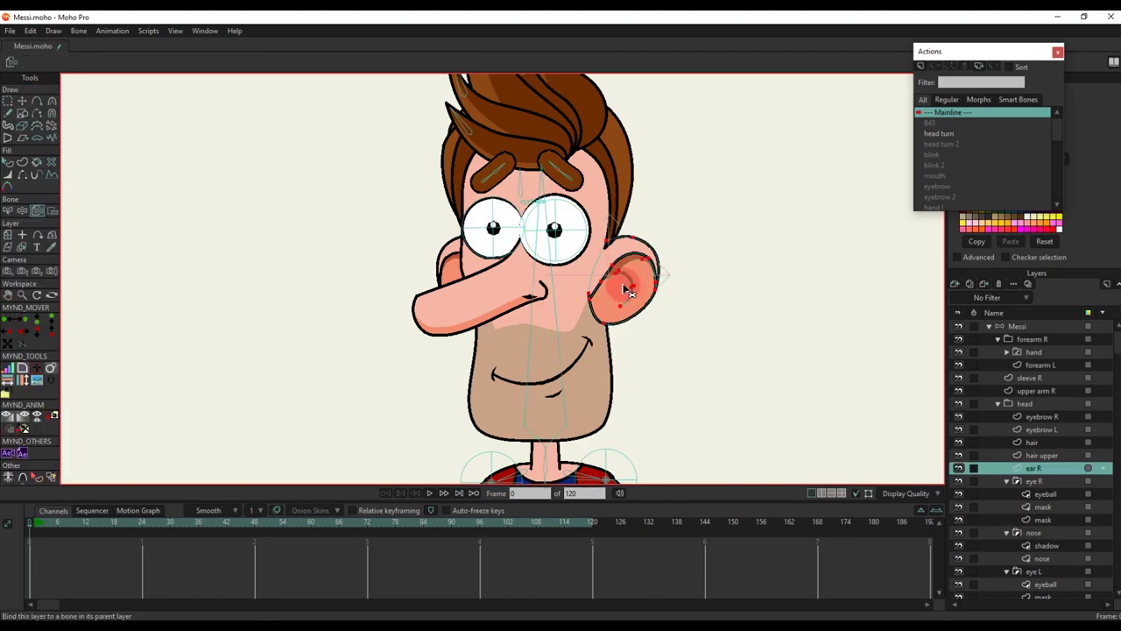
{"action": "key", "text": "b"}
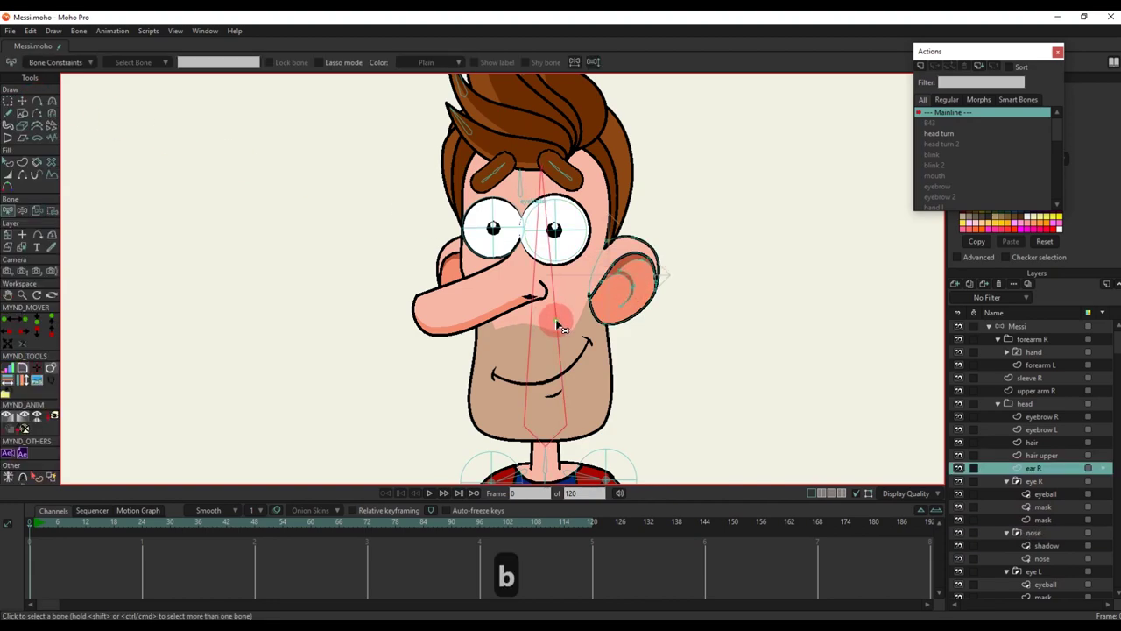
{"action": "key", "text": "i"}
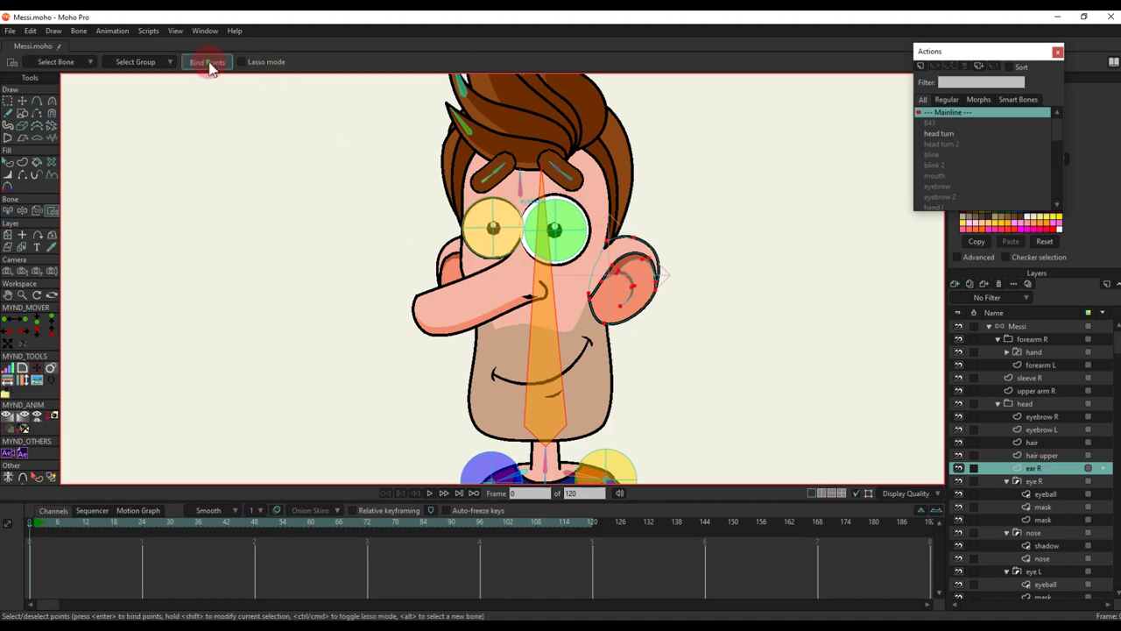
{"action": "right_click", "coordinate": [447, 272], "text": "alt"}
{"action": "left_click_drag", "start_coordinate": [388, 215], "coordinate": [607, 439]}
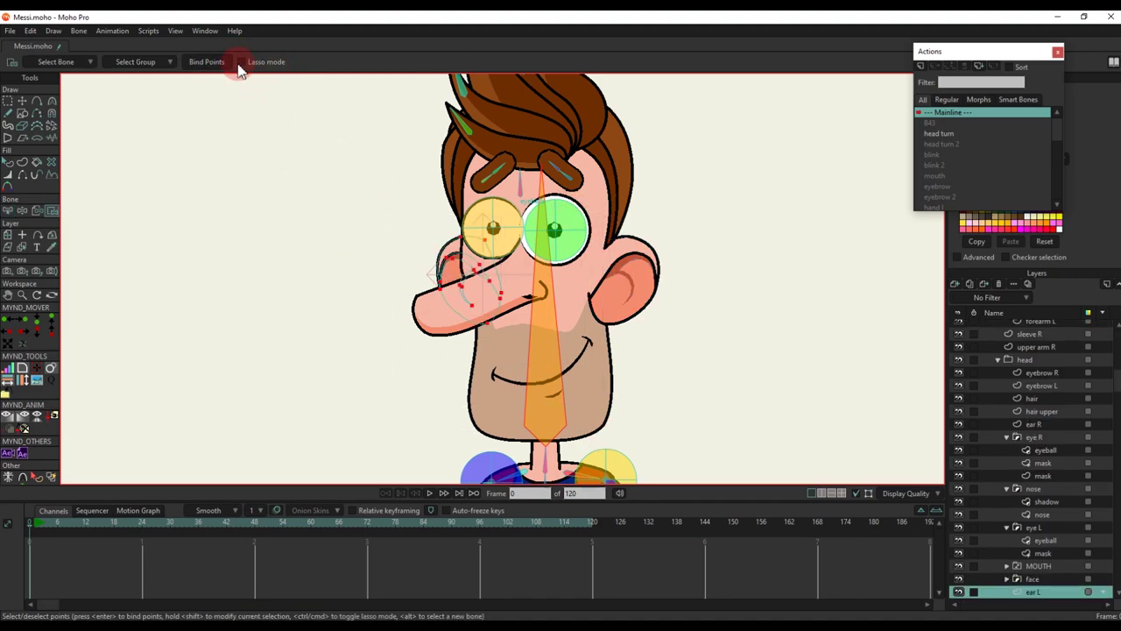
Select all points of the hair layer and bind them to the head bone
{"action": "scroll", "coordinate": [482, 143], "scroll_direction": "down", "scroll_amount": 2}
{"action": "left_click", "coordinate": [543, 206], "text": "ctrl+alt"}
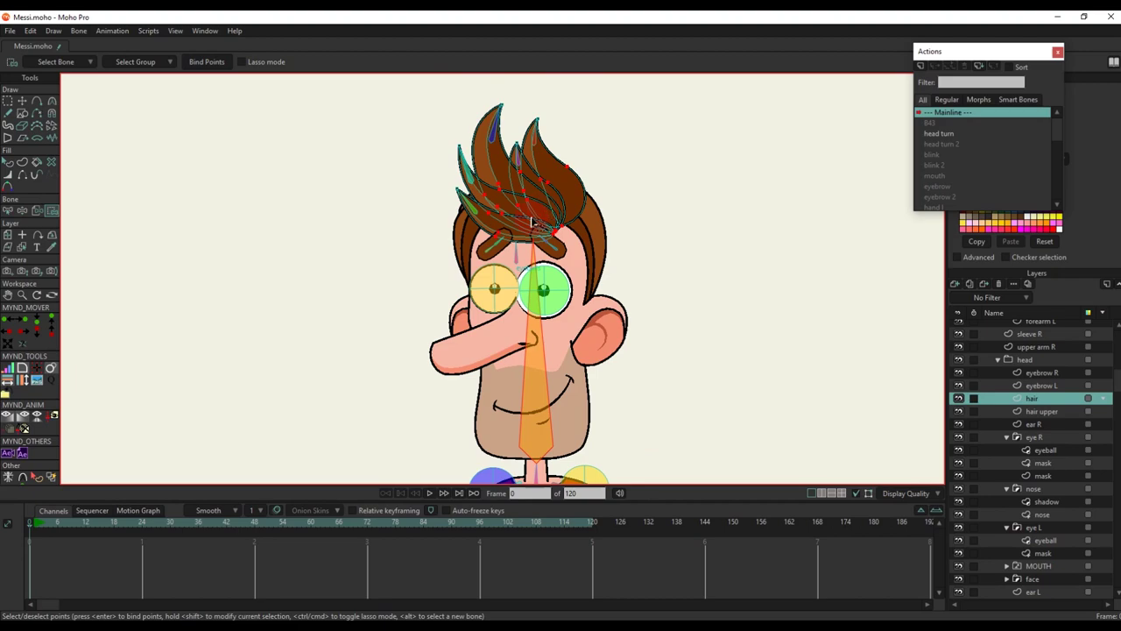
{"action": "scroll", "coordinate": [541, 227], "scroll_direction": "down", "scroll_amount": 2}
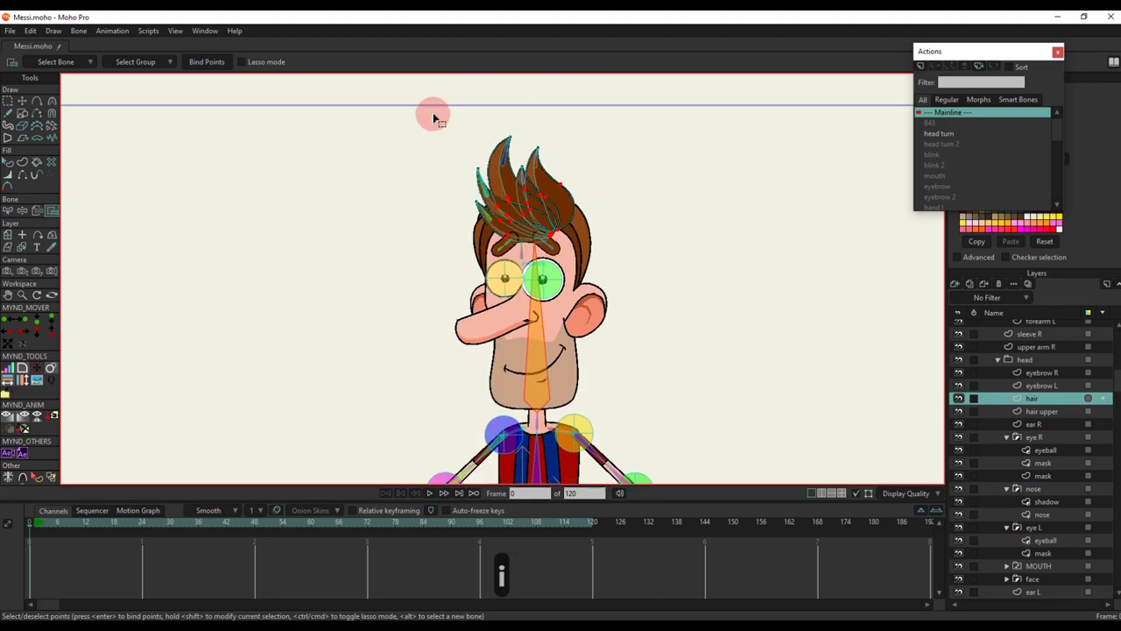
{"action": "left_click_drag", "start_coordinate": [436, 117], "coordinate": [707, 338]}
Bind the tip point of the lowest front hair strand to the bone inside that strand
{"action": "scroll", "coordinate": [468, 225], "scroll_direction": "up", "scroll_amount": 6}
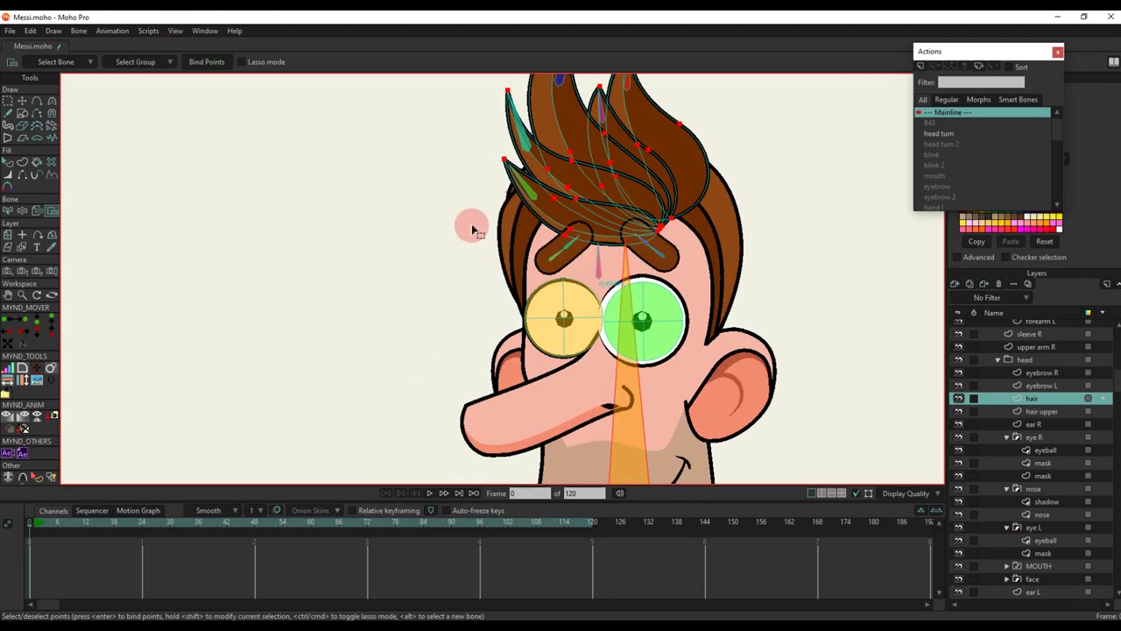
{"action": "key", "text": "b"}
{"action": "key", "text": "i"}
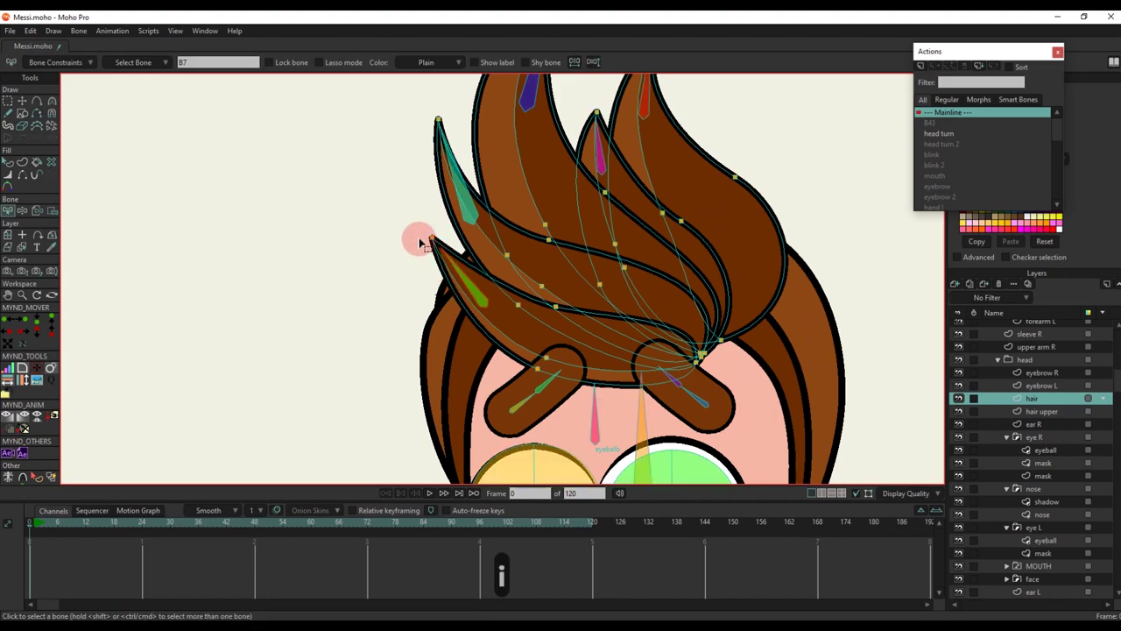
{"action": "left_click", "coordinate": [214, 64]}
Bind the tip point of the second front hair strand, just above the lowest one, to its own bone
{"action": "key", "text": "b"}
{"action": "left_click", "coordinate": [462, 183]}
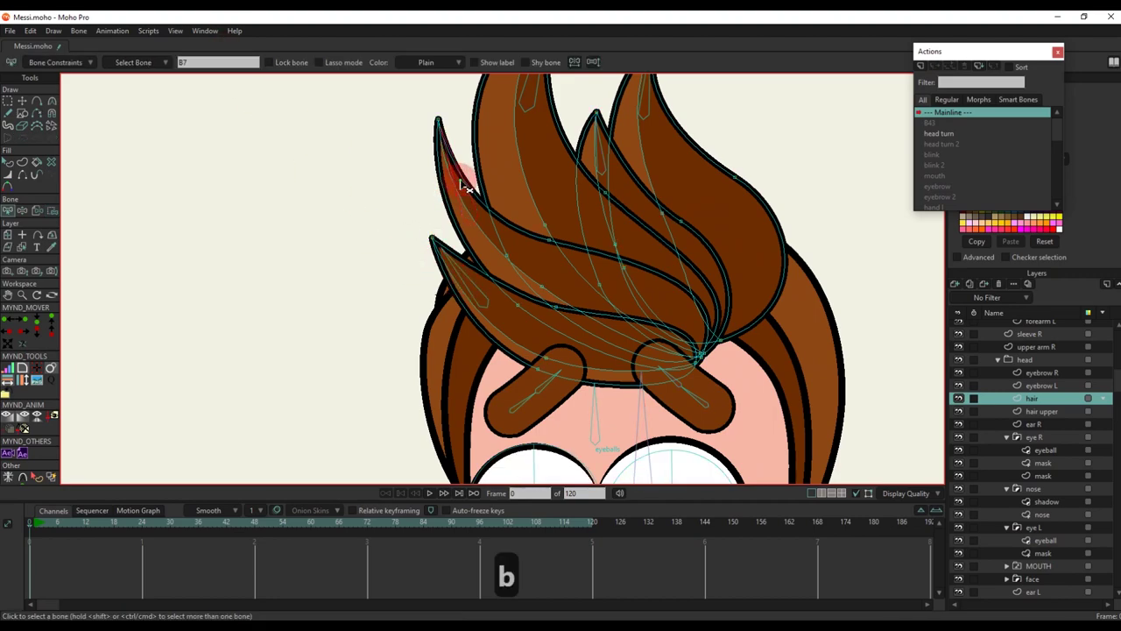
{"action": "left_click_drag", "start_coordinate": [460, 166], "coordinate": [441, 231]}
{"action": "key", "text": "i"}
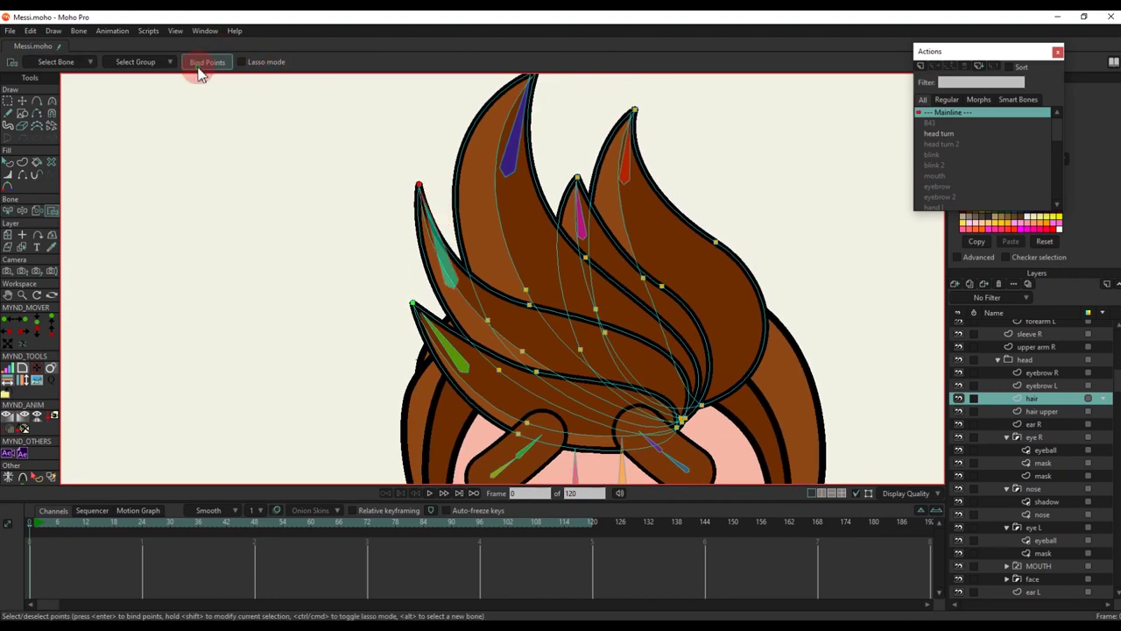
{"action": "left_click", "coordinate": [199, 66]}
Bind the tip point of the tallest hair strand to the bone inside that strand
{"action": "left_click_drag", "start_coordinate": [486, 135], "coordinate": [481, 200]}
{"action": "key", "text": "b"}
{"action": "key", "text": "i"}
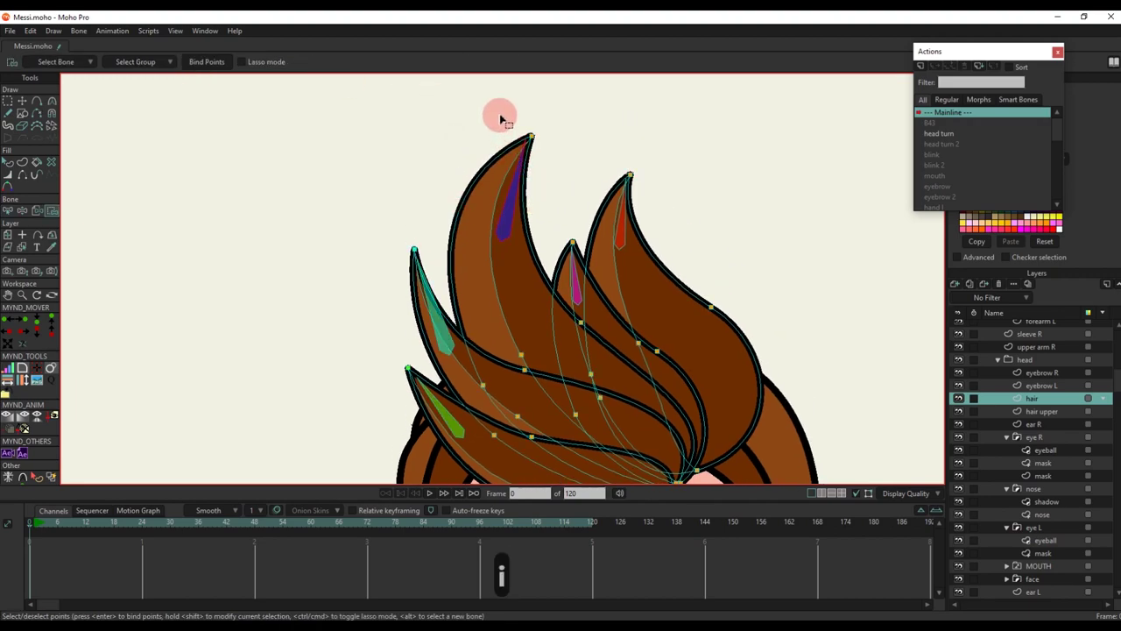
{"action": "left_click_drag", "start_coordinate": [500, 117], "coordinate": [555, 183]}
{"action": "left_click", "coordinate": [228, 69]}
Bind the tip points of the short middle hair strand and the rearmost hair strand to their own bones
{"action": "key", "text": "b"}
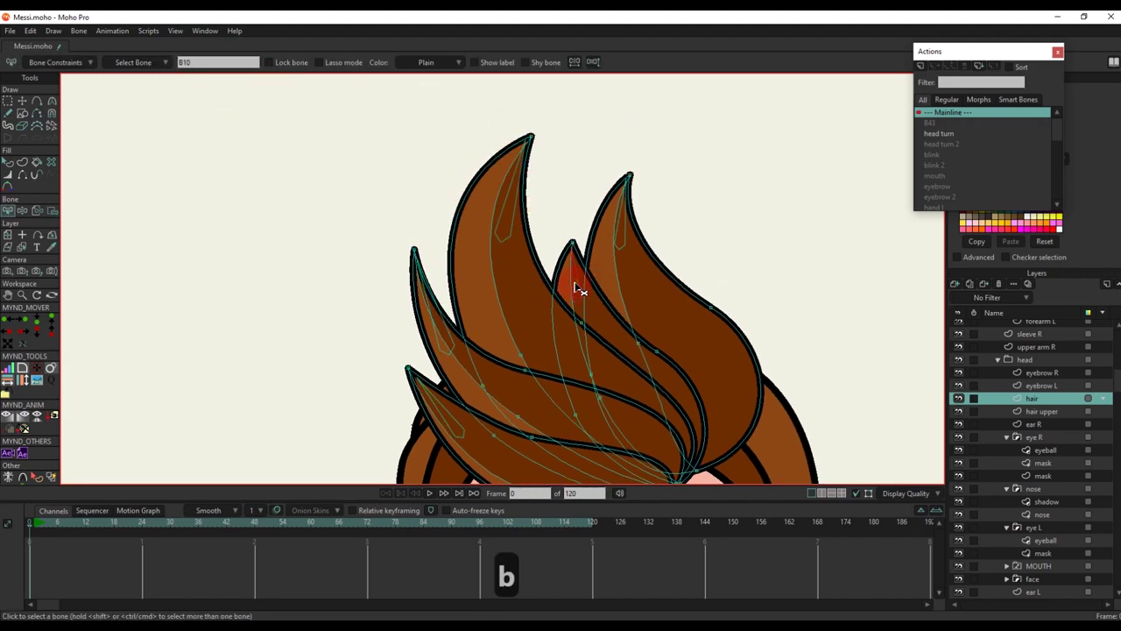
{"action": "key", "text": "i"}
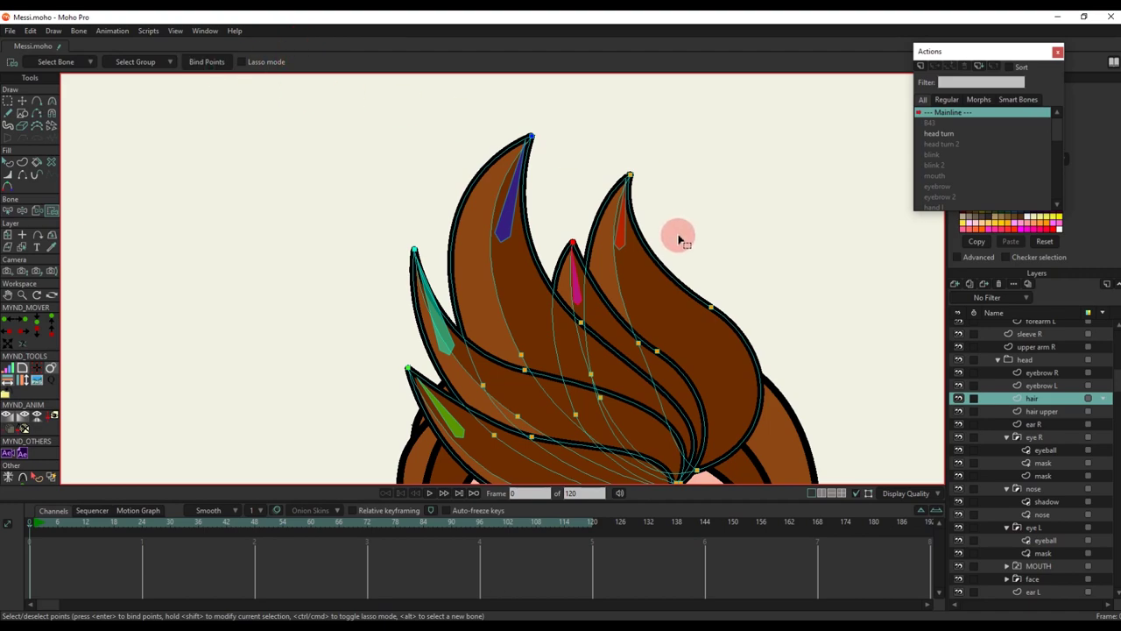
{"action": "key", "text": "b"}
{"action": "key", "text": "i"}
{"action": "left_click", "coordinate": [210, 64]}
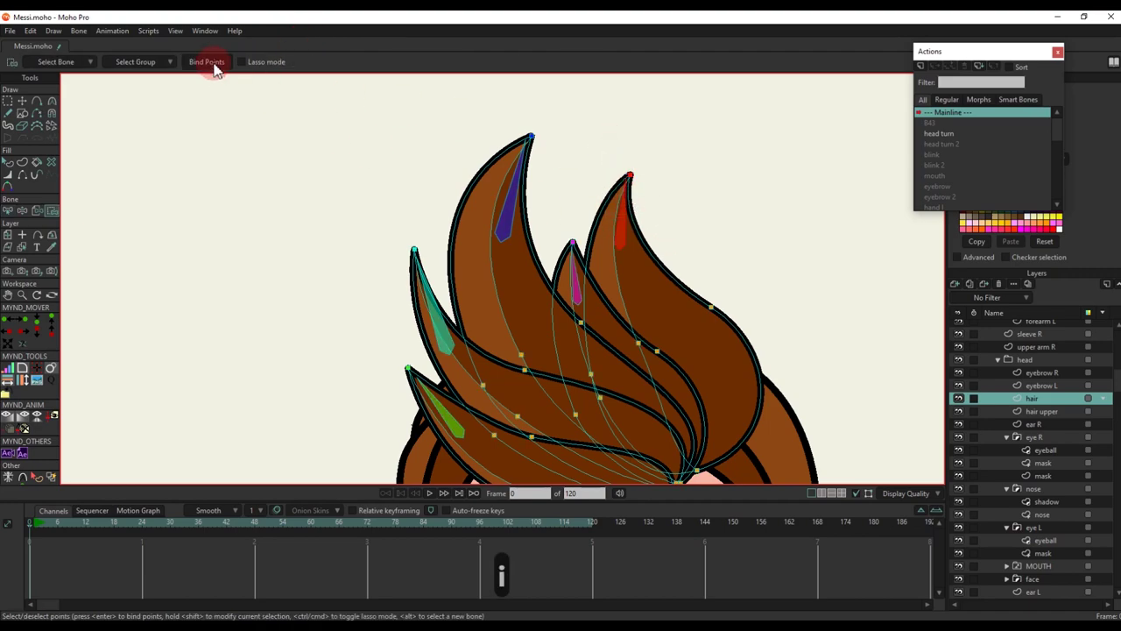
Select the five hair strand bones on the Messi layer and enable bone dynamics with a torque force of 0.5
{"action": "scroll", "coordinate": [382, 143], "scroll_direction": "down", "scroll_amount": 5}
{"action": "scroll", "coordinate": [1021, 350], "scroll_direction": "up", "scroll_amount": 2}
{"action": "left_click", "coordinate": [1021, 327]}
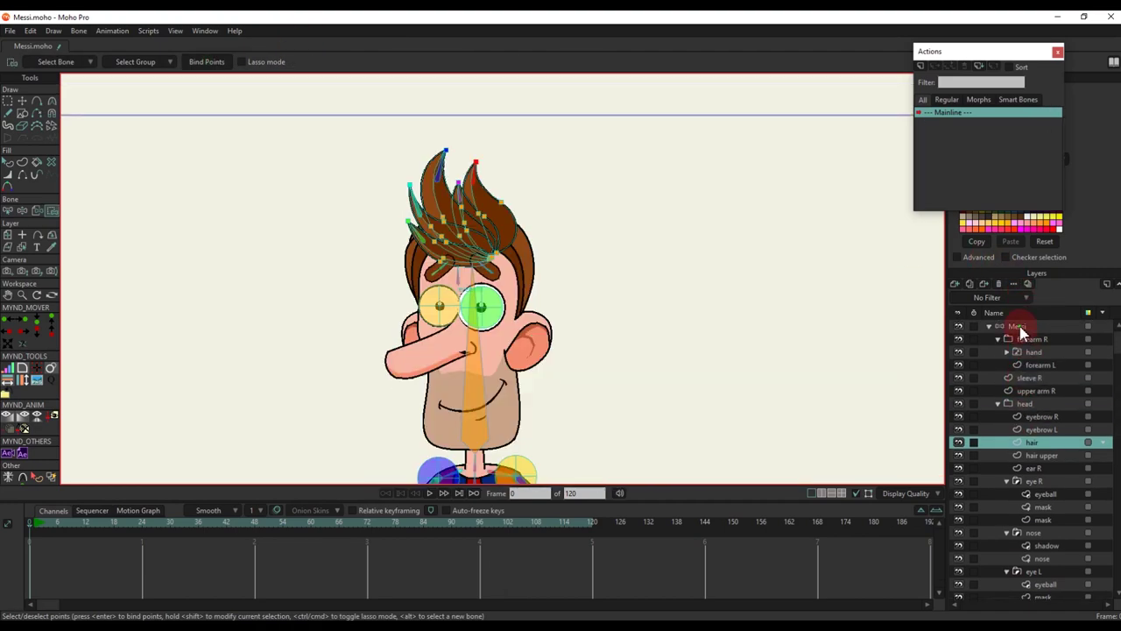
{"action": "left_click_drag", "start_coordinate": [416, 249], "coordinate": [457, 302]}
{"action": "scroll", "coordinate": [457, 306], "scroll_direction": "up", "scroll_amount": 2}
{"action": "key", "text": "b"}
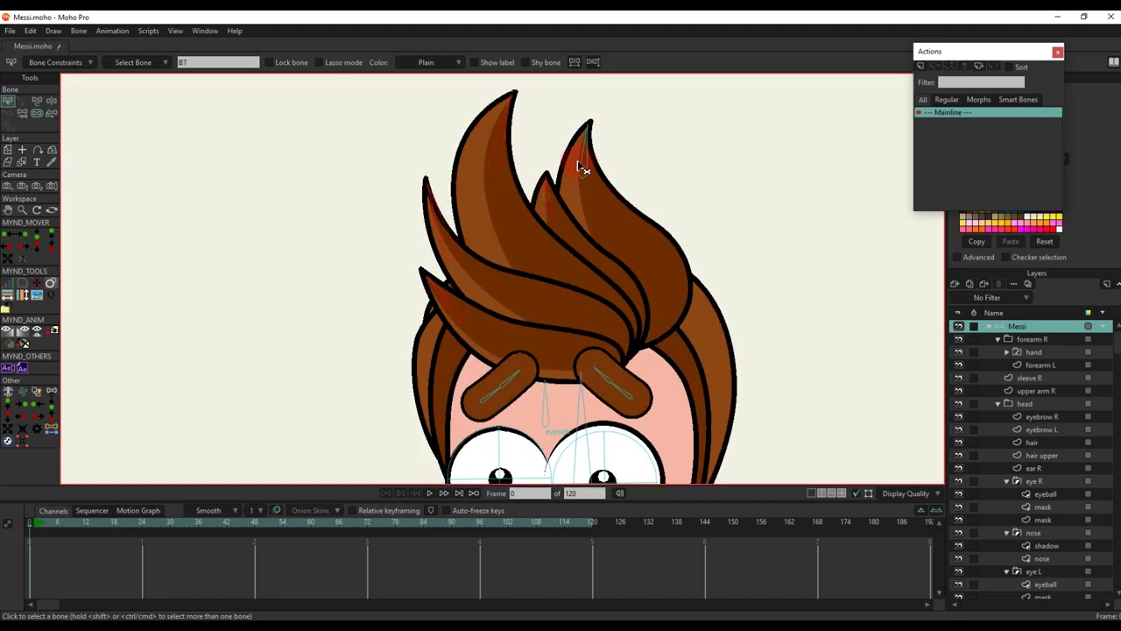
{"action": "left_click", "coordinate": [74, 63]}
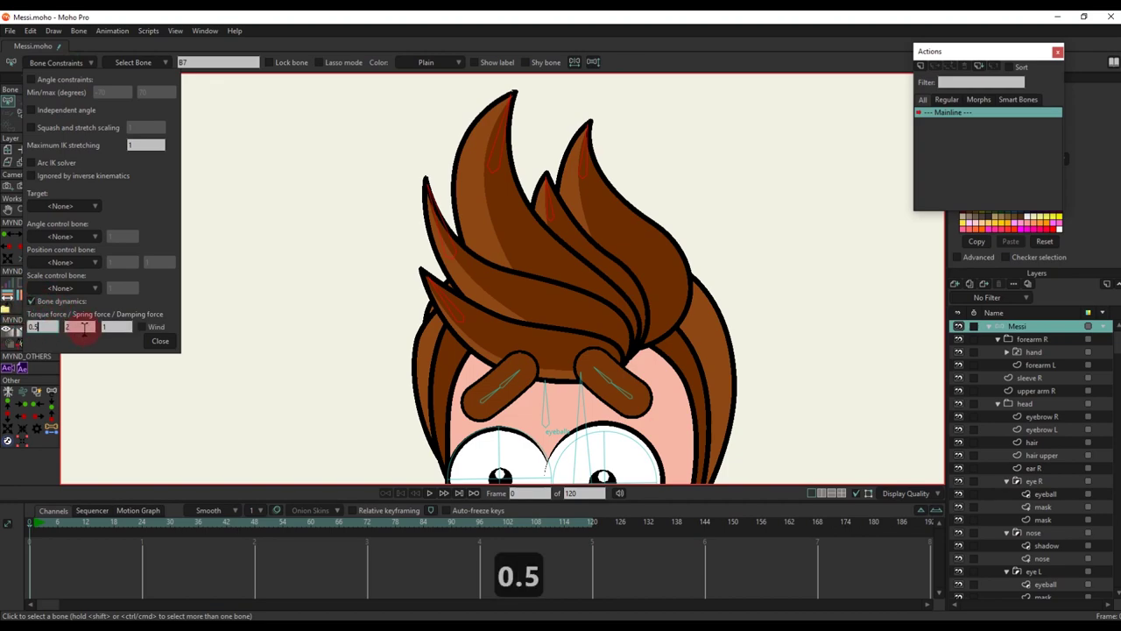
{"action": "left_click", "coordinate": [166, 343]}
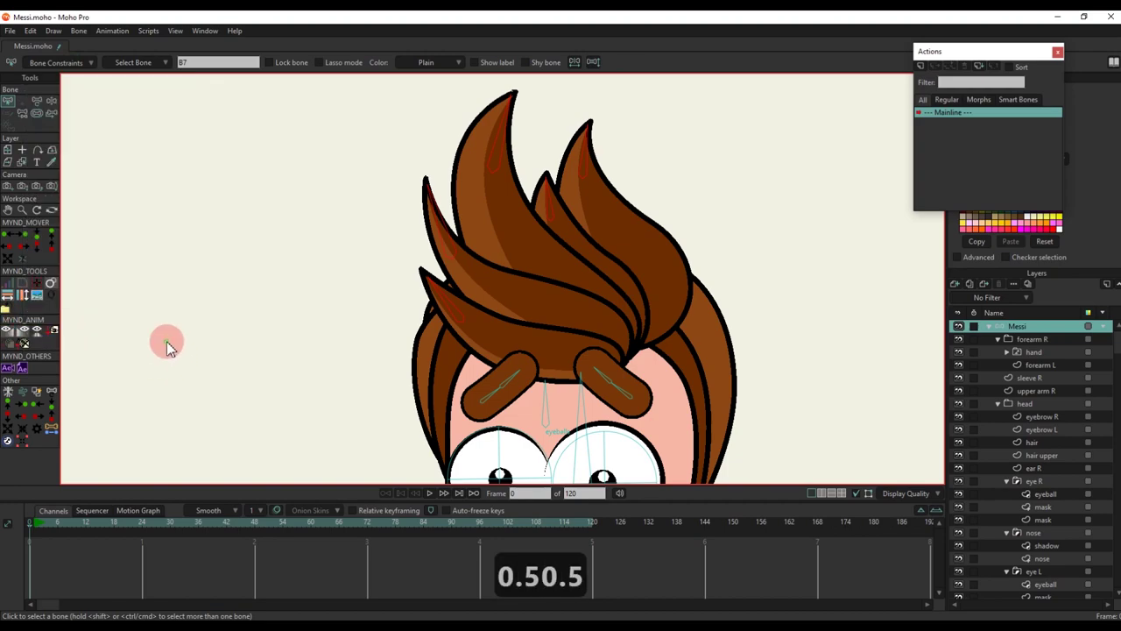
Tilt the head bone at frame 9 to an angle of about -40 degrees
{"action": "scroll", "coordinate": [275, 325], "scroll_direction": "down", "scroll_amount": 2}
{"action": "key", "text": "b"}
{"action": "left_click", "coordinate": [72, 524]}
{"action": "scroll", "coordinate": [307, 375], "scroll_direction": "down", "scroll_amount": 4}
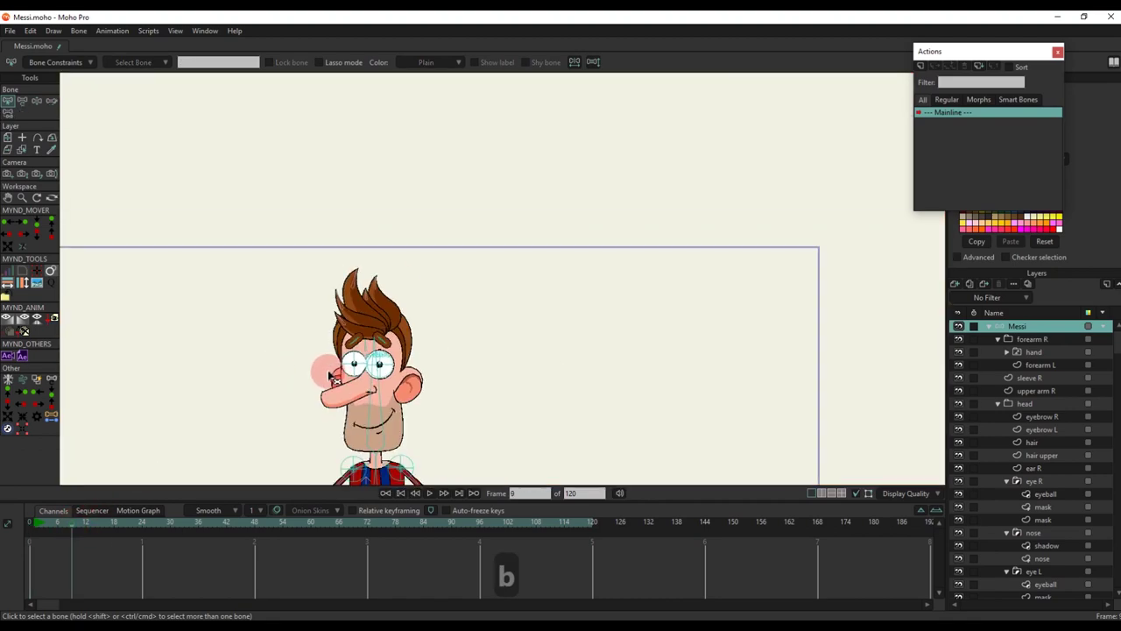
{"action": "left_click_drag", "start_coordinate": [328, 374], "coordinate": [345, 319]}
{"action": "scroll", "coordinate": [359, 320], "scroll_direction": "up", "scroll_amount": 3}
{"action": "key", "text": "t"}
{"action": "left_click_drag", "start_coordinate": [409, 342], "coordinate": [466, 352]}
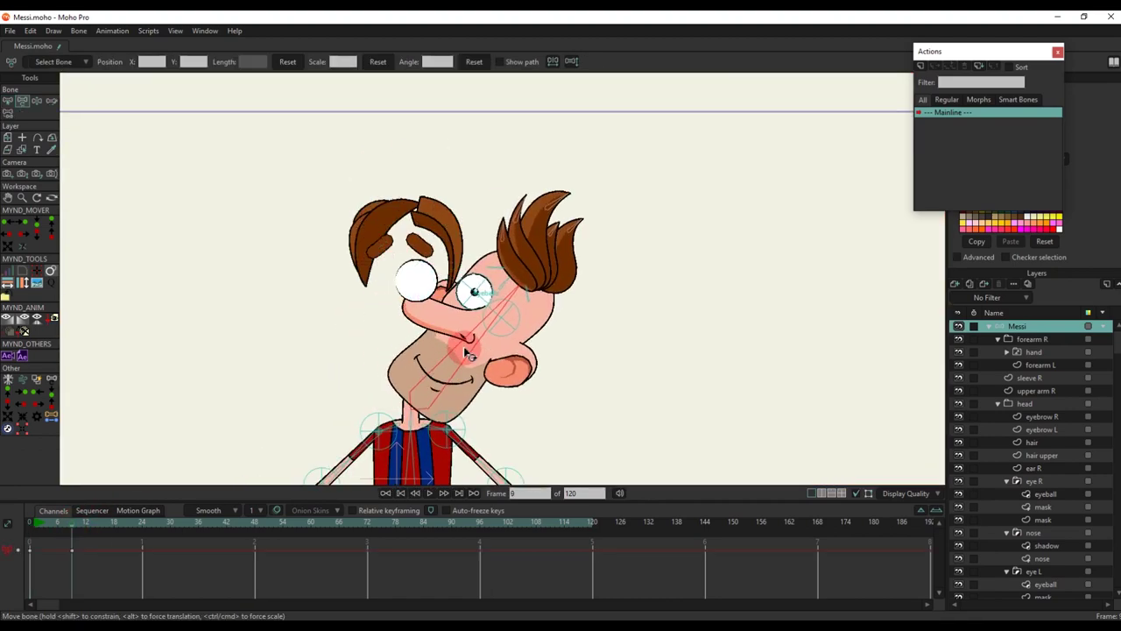
Play the head tilt animation to check the hair strand dynamics, and return to frame 0
{"action": "left_click", "coordinate": [36, 522]}
{"action": "key", "text": "space"}
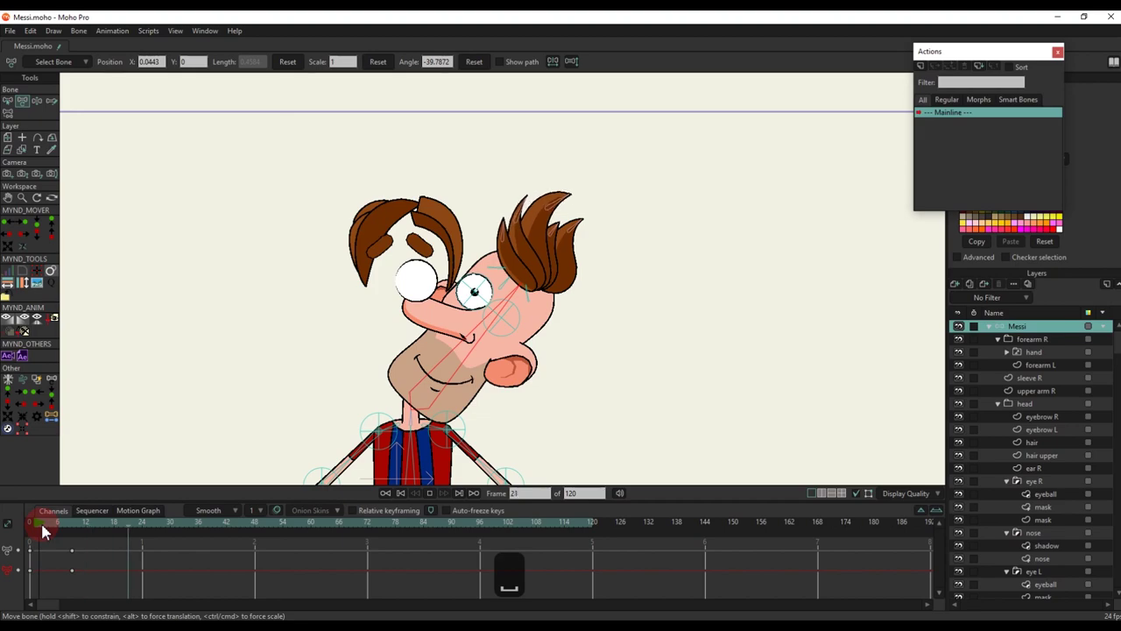
{"action": "left_click_drag", "start_coordinate": [40, 523], "coordinate": [7, 527]}
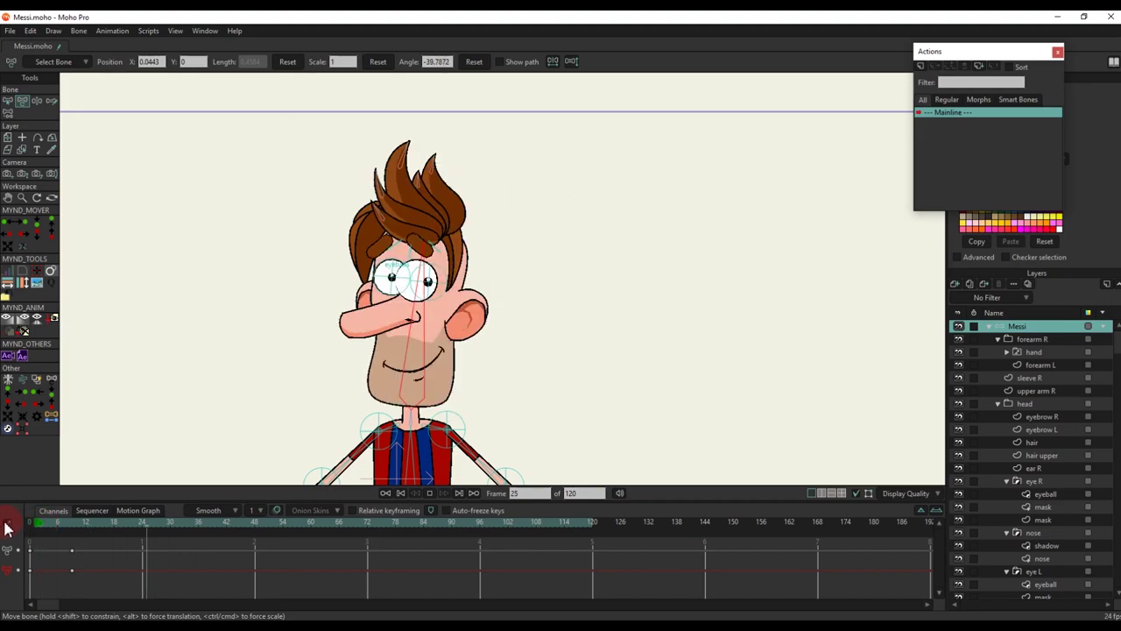
Bind all points of the hair upper layer to the head bone
{"action": "scroll", "coordinate": [366, 287], "scroll_direction": "up", "scroll_amount": 3}
{"action": "right_click", "coordinate": [484, 221], "text": "alt"}
{"action": "key", "text": "b"}
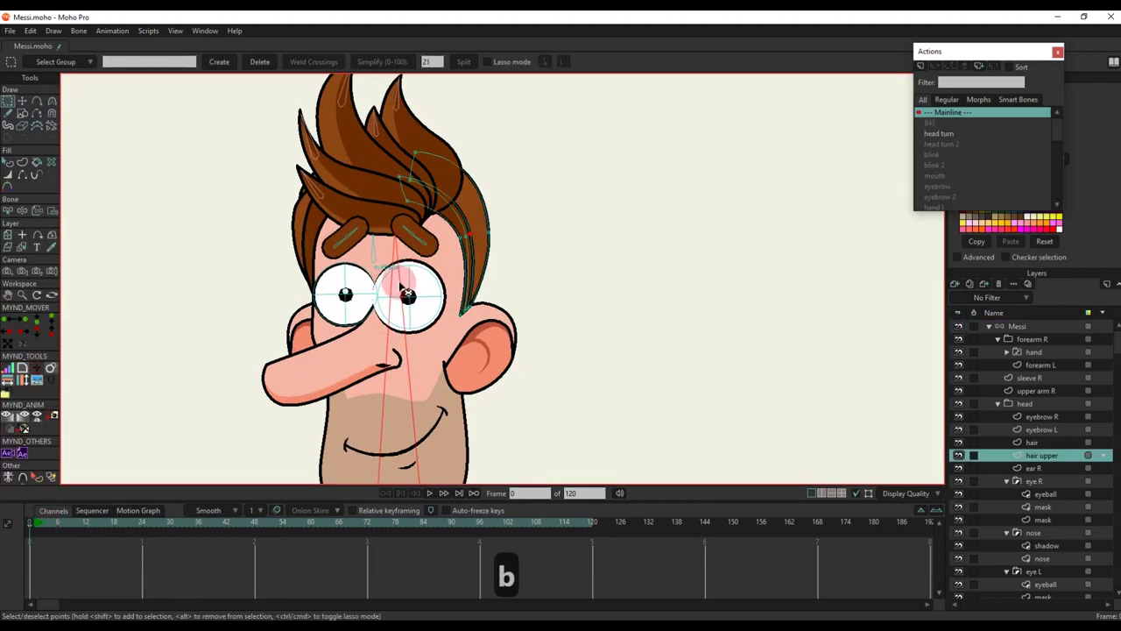
{"action": "key", "text": "i"}
{"action": "left_click_drag", "start_coordinate": [380, 136], "coordinate": [570, 342]}
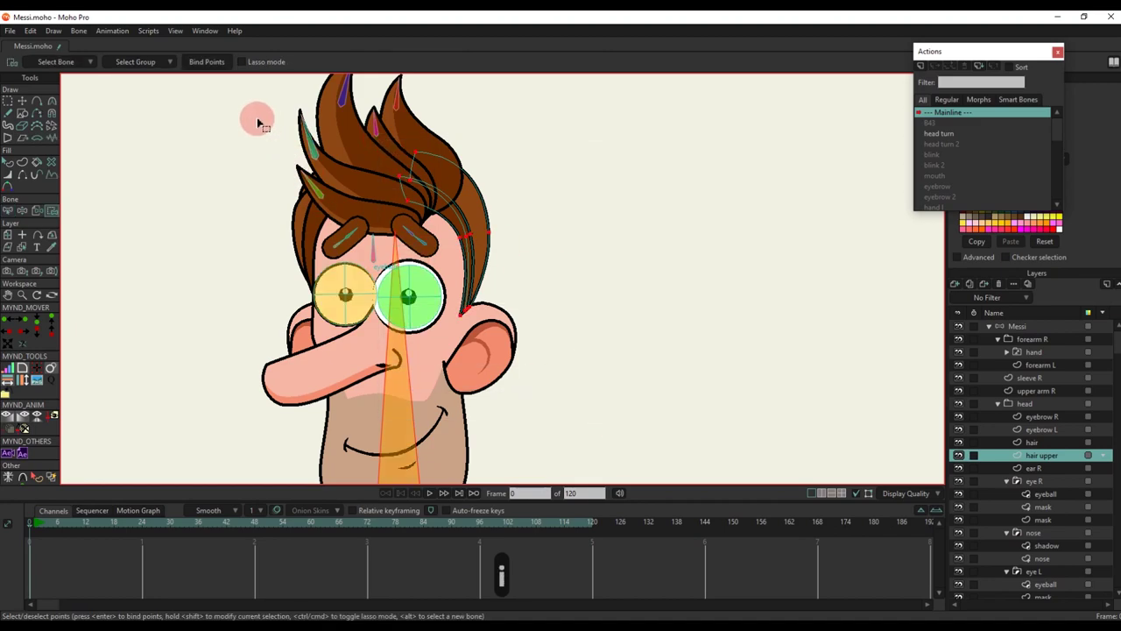
{"action": "left_click", "coordinate": [215, 67]}
Bind all points of the hair under layer to the head bone
{"action": "left_click_drag", "start_coordinate": [378, 273], "coordinate": [431, 273]}
{"action": "right_click", "coordinate": [359, 247], "text": "alt"}
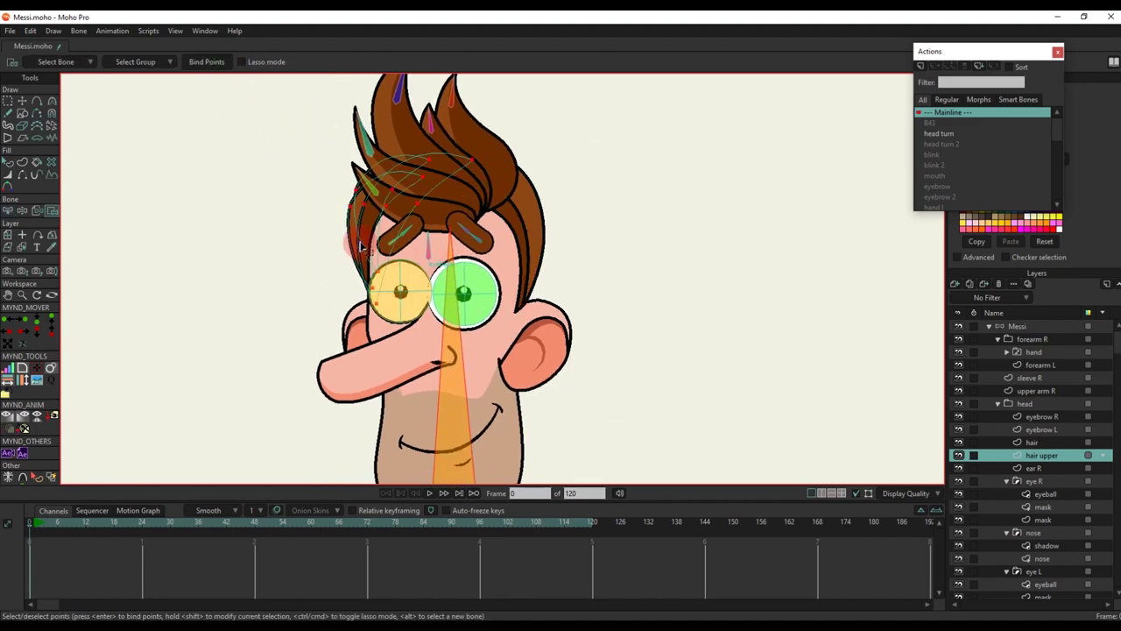
{"action": "scroll", "coordinate": [359, 248], "scroll_direction": "down", "scroll_amount": 2}
{"action": "left_click_drag", "start_coordinate": [356, 215], "coordinate": [388, 241]}
{"action": "key", "text": "i"}
{"action": "left_click", "coordinate": [473, 378]}
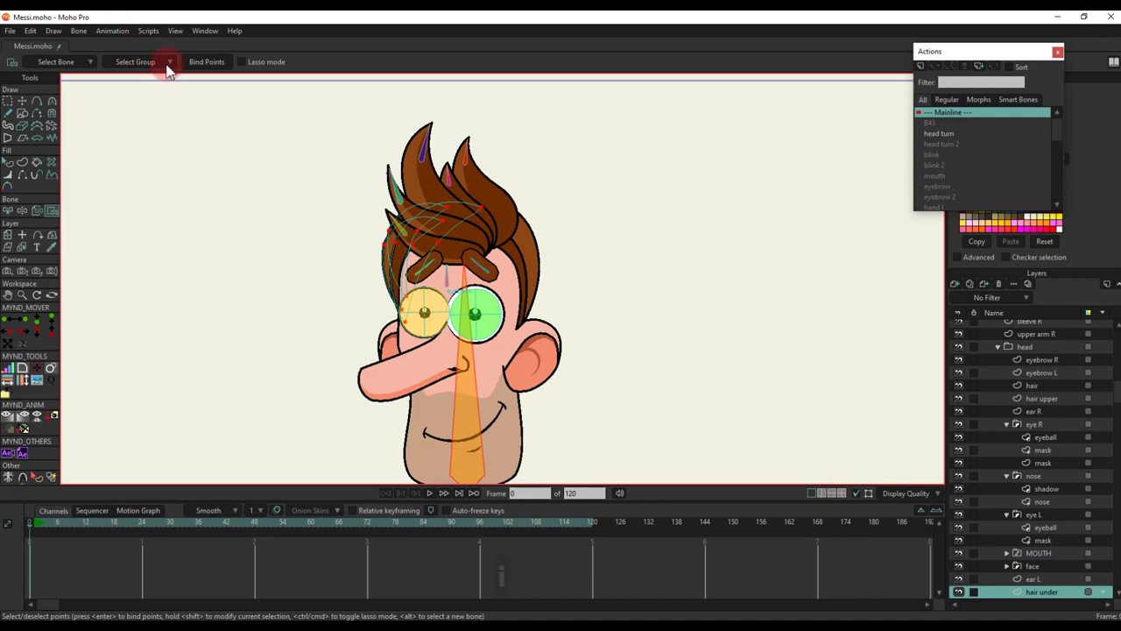
{"action": "scroll", "coordinate": [465, 228], "scroll_direction": "down", "scroll_amount": 2}
Bind the middle and outer points of the eyebrow R layer to the outer eyebrow bone
{"action": "scroll", "coordinate": [478, 268], "scroll_direction": "up", "scroll_amount": 6}
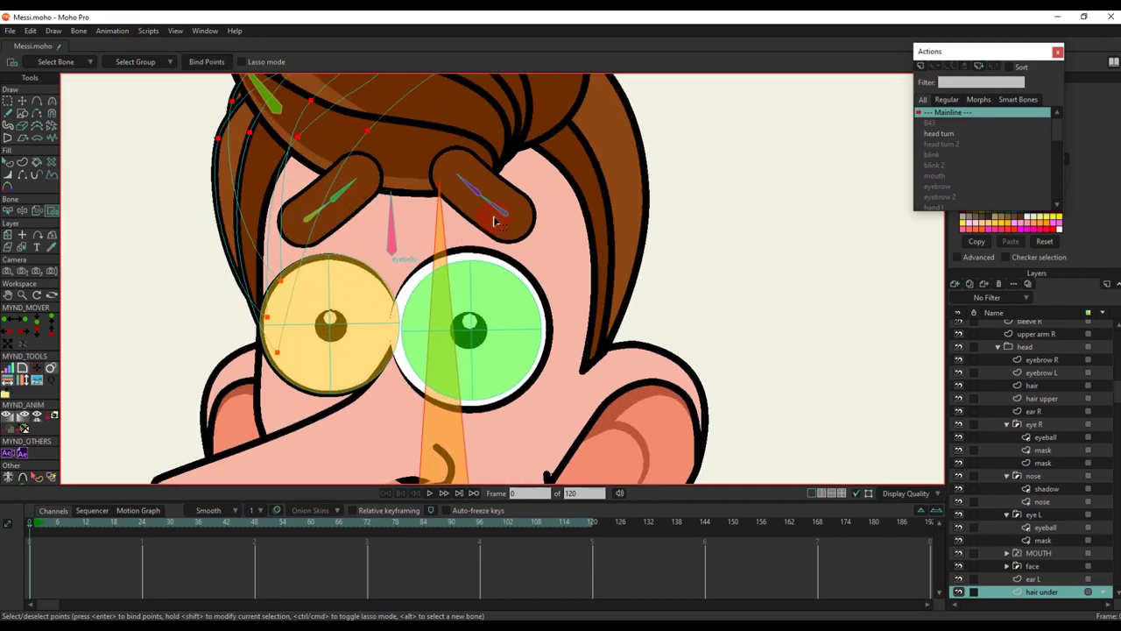
{"action": "right_click", "coordinate": [515, 218], "text": "alt"}
{"action": "scroll", "coordinate": [505, 214], "scroll_direction": "up", "scroll_amount": 2}
{"action": "scroll", "coordinate": [499, 212], "scroll_direction": "up", "scroll_amount": 2}
{"action": "key", "text": "b"}
{"action": "left_click", "coordinate": [494, 213]}
{"action": "left_click_drag", "start_coordinate": [490, 216], "coordinate": [457, 227]}
{"action": "key", "text": "i"}
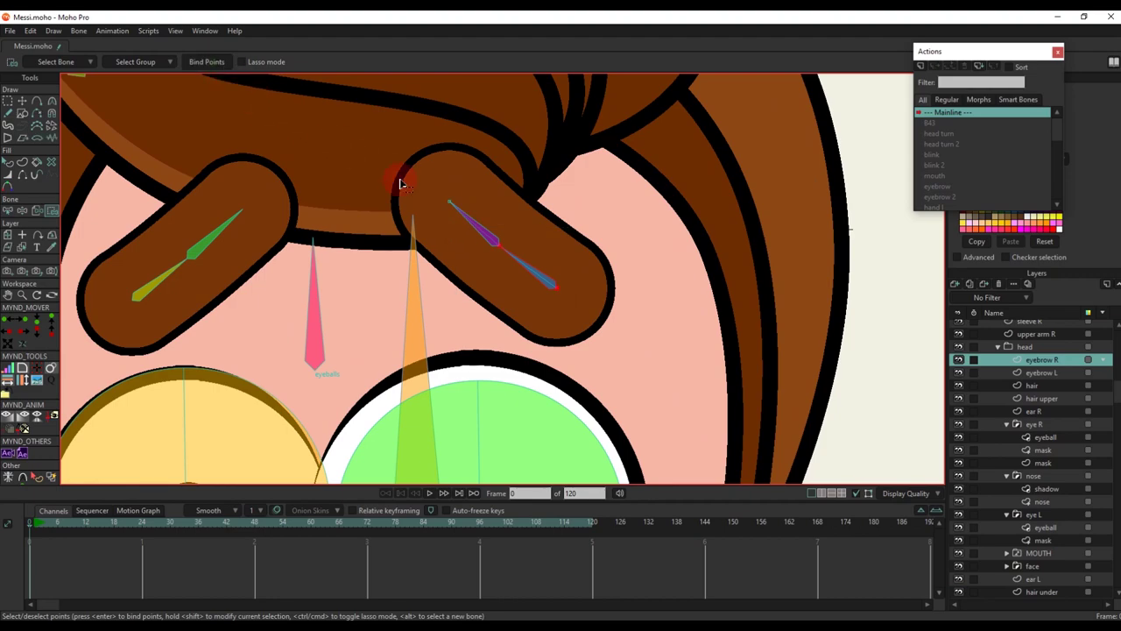
Bind the inner end point of the eyebrow R layer to the inner eyebrow bone
{"action": "key", "text": "b"}
{"action": "left_click", "coordinate": [470, 223]}
{"action": "key", "text": "i"}
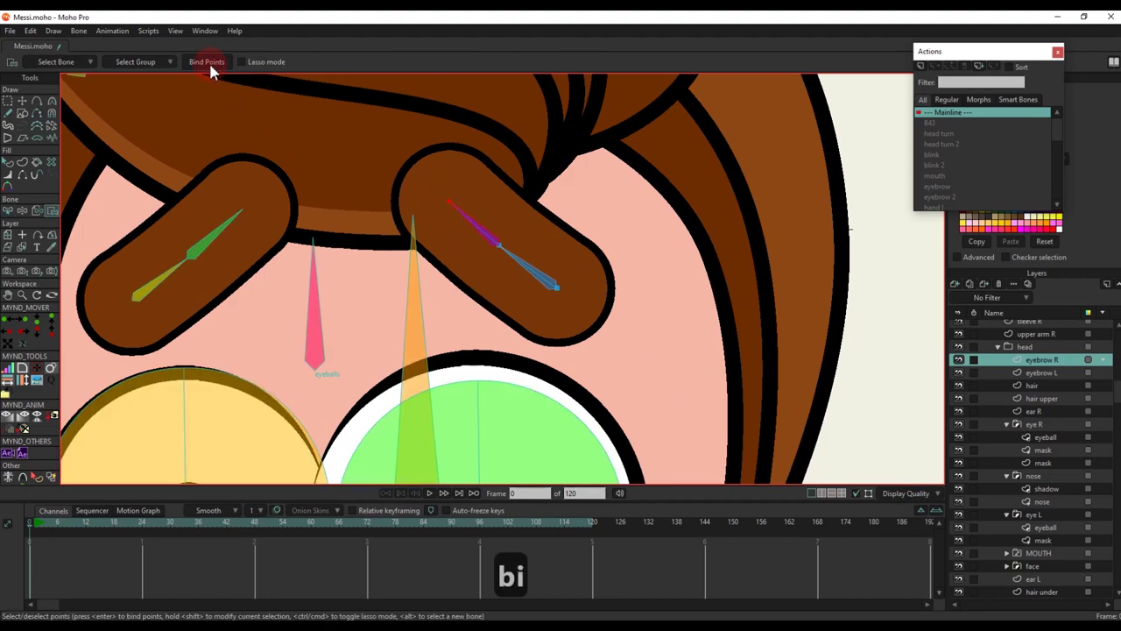
Bind the middle and outer points of the eyebrow L layer to that eyebrow's outer bone
{"action": "key", "text": "b"}
{"action": "left_click", "coordinate": [177, 281]}
{"action": "left_click", "coordinate": [167, 286]}
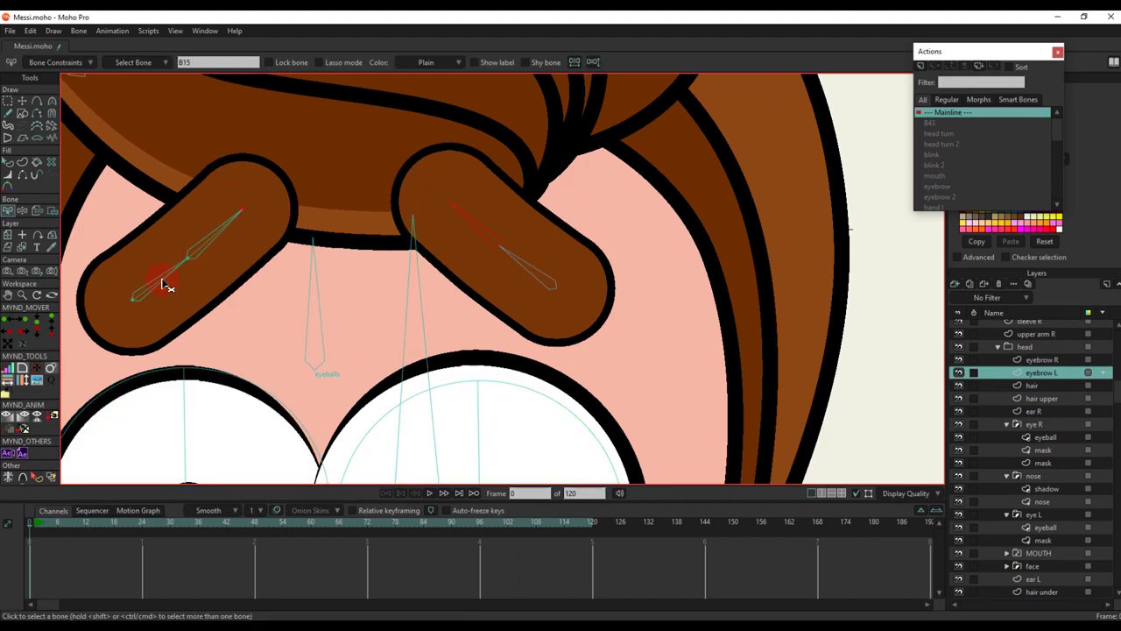
{"action": "key", "text": "i"}
{"action": "left_click", "coordinate": [201, 331]}
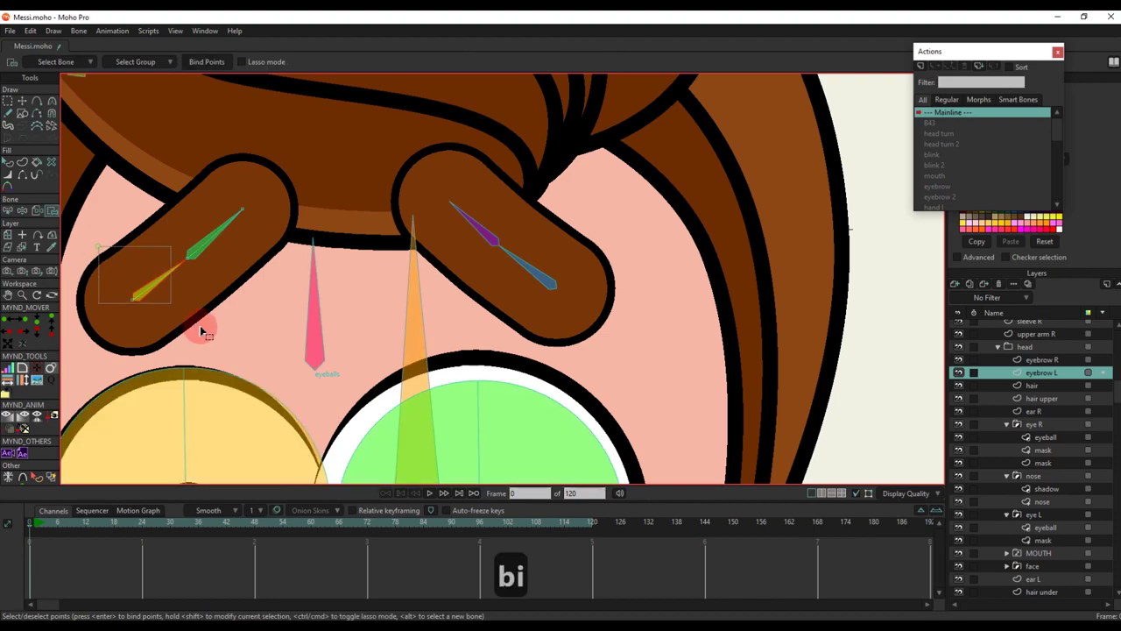
{"action": "left_click", "coordinate": [202, 62]}
Bind the inner end point of the eyebrow L layer to that eyebrow's inner bone
{"action": "key", "text": "b"}
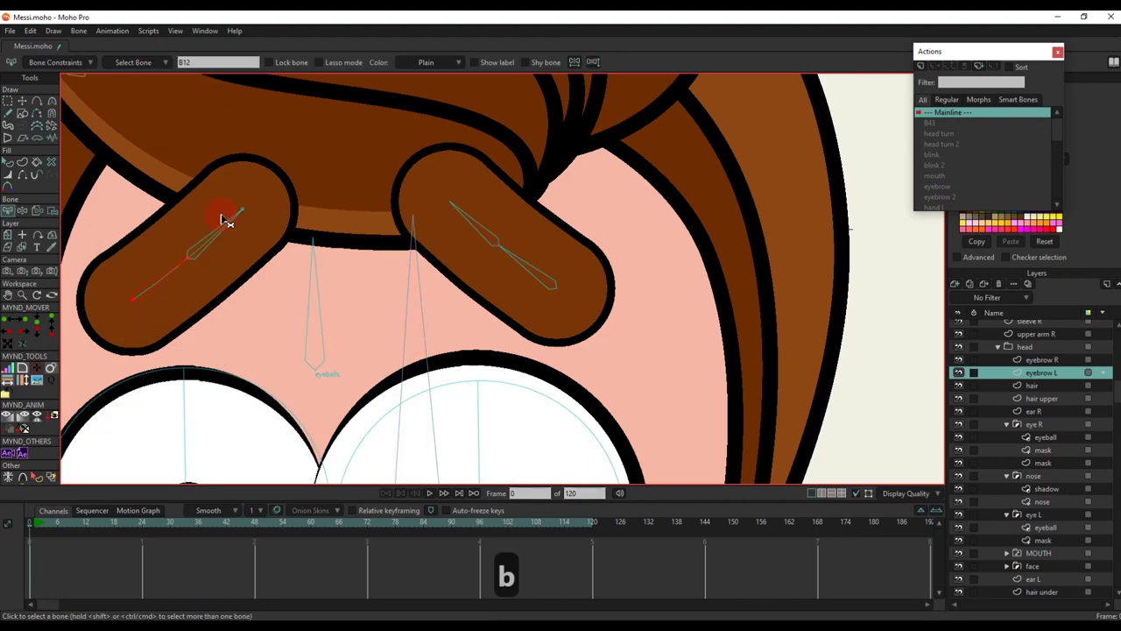
{"action": "left_click", "coordinate": [228, 207]}
{"action": "key", "text": "i"}
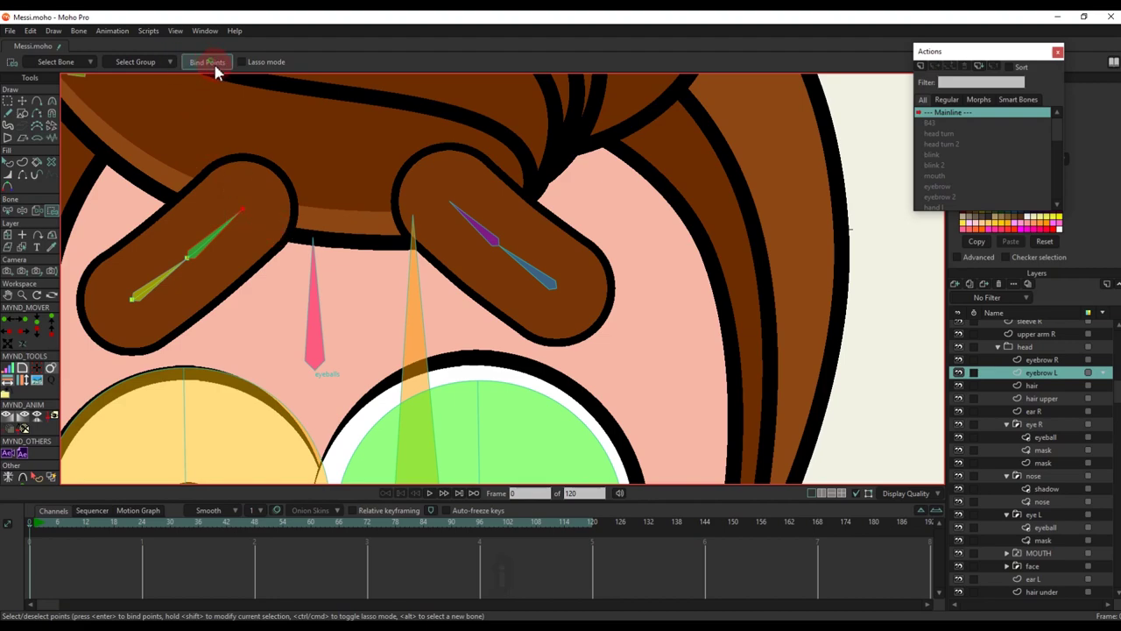
Play the head tilt animation on the Messi layer to check how the hair, eyebrows and eyes follow the head
{"action": "scroll", "coordinate": [491, 219], "scroll_direction": "down", "scroll_amount": 8}
{"action": "left_click", "coordinate": [521, 228]}
{"action": "scroll", "coordinate": [999, 368], "scroll_direction": "up", "scroll_amount": 3}
{"action": "left_click", "coordinate": [1019, 327]}
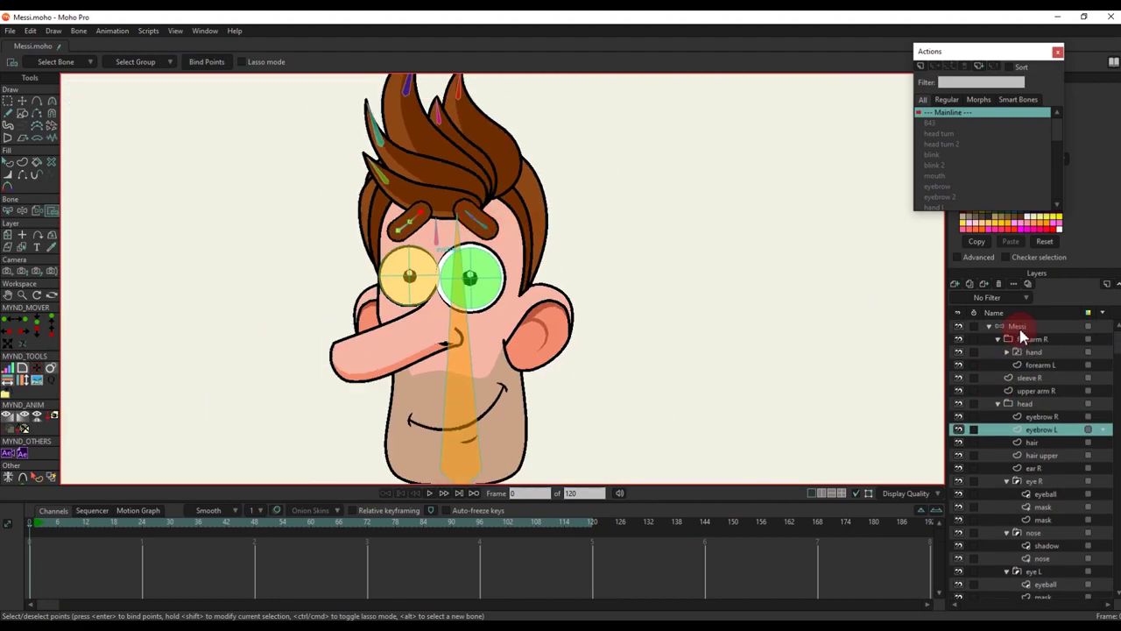
{"action": "left_click", "coordinate": [73, 523]}
{"action": "key", "text": "space"}
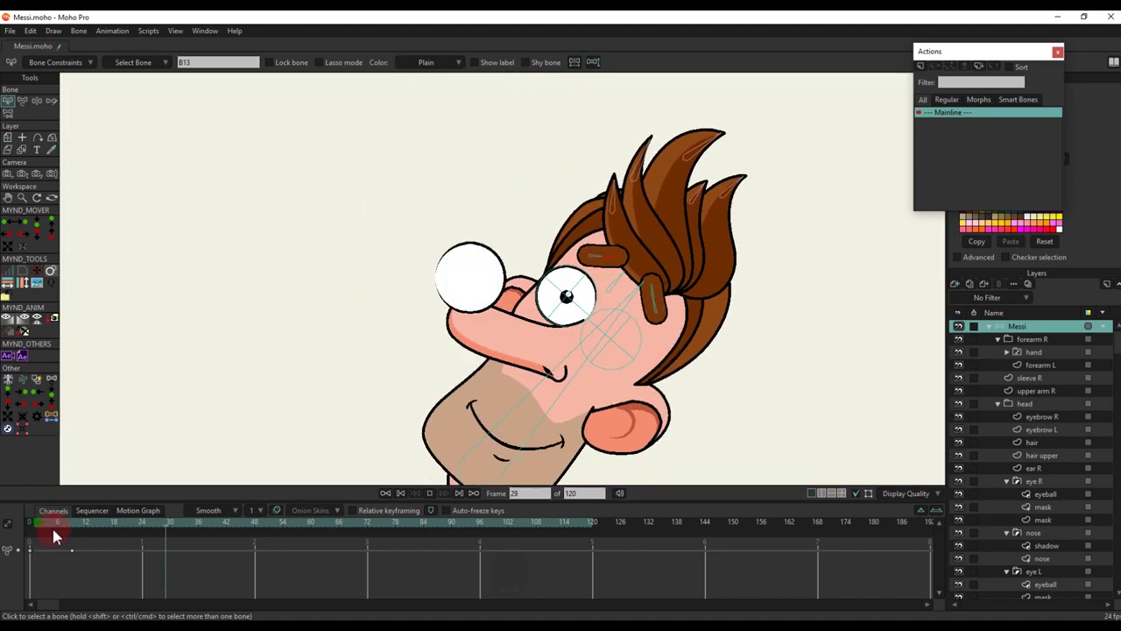
{"action": "key", "text": "space"}
Bind all points of the upper mask layer in the eye R group to the head bone
{"action": "right_click", "coordinate": [479, 272], "text": "alt"}
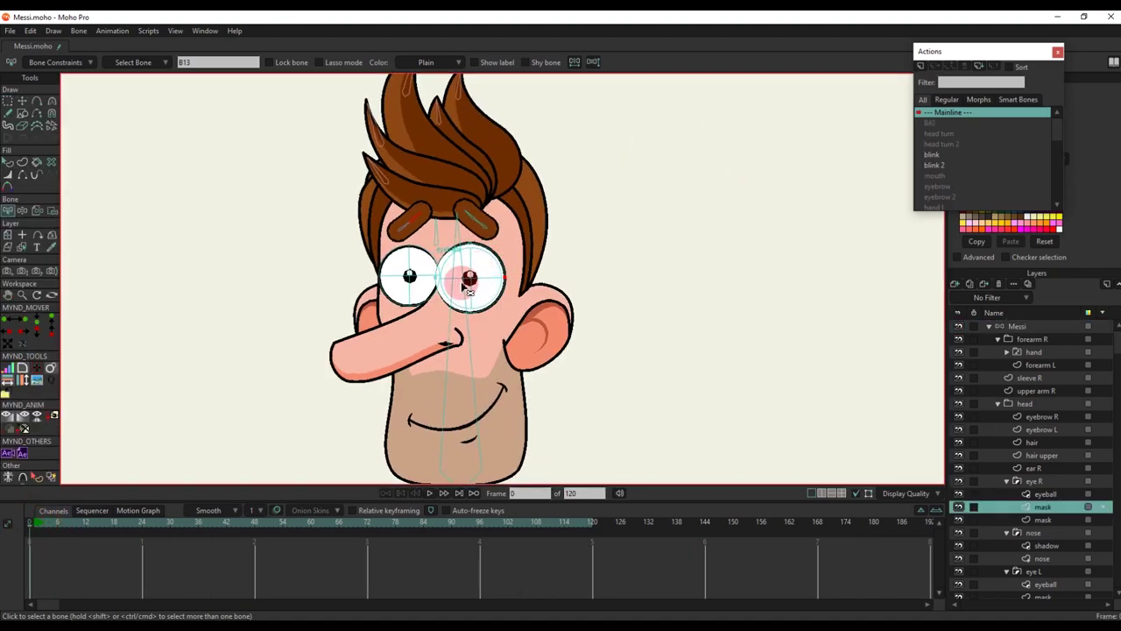
{"action": "key", "text": "b"}
{"action": "key", "text": "i"}
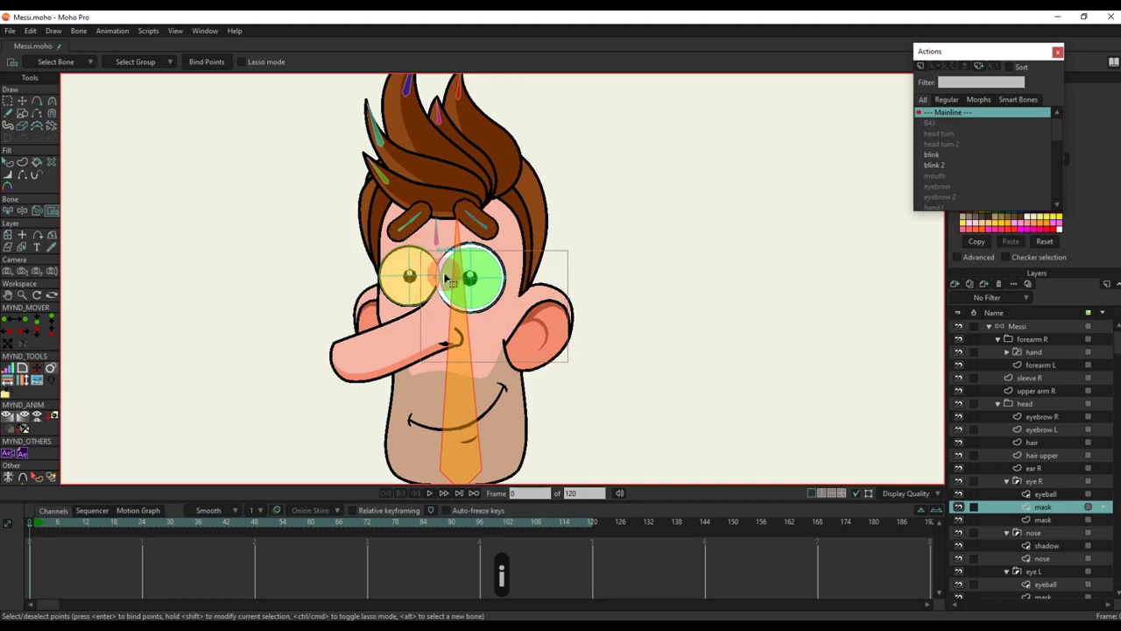
{"action": "left_click", "coordinate": [208, 62]}
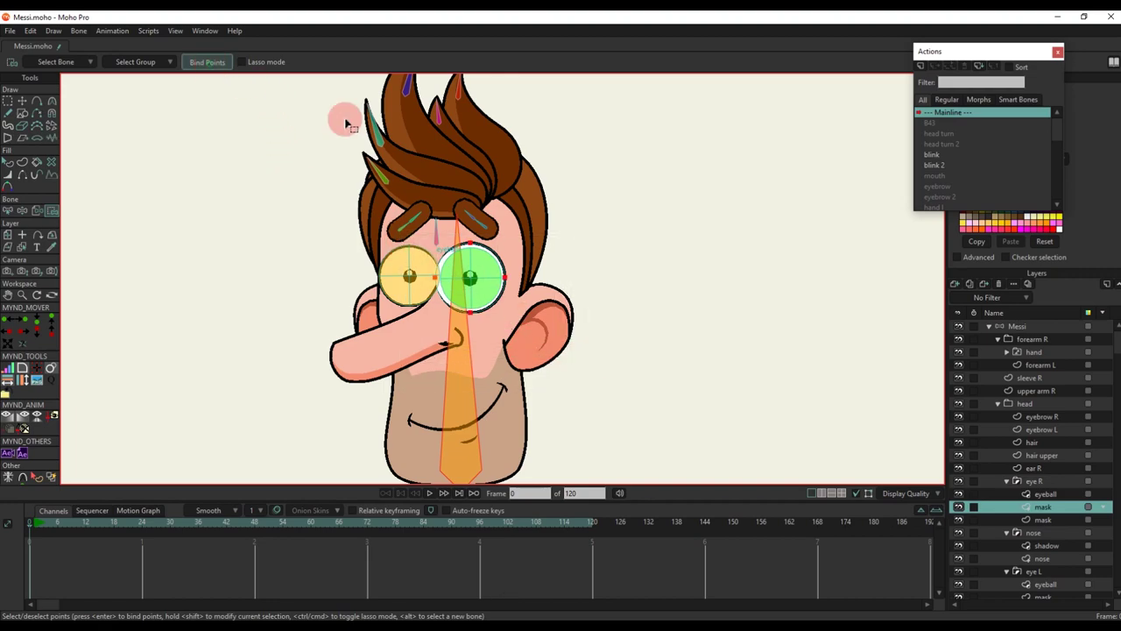
Replay the Messi layer's head tilt to check that both eyes move with the head
{"action": "left_click", "coordinate": [1032, 326]}
{"action": "key", "text": "space"}
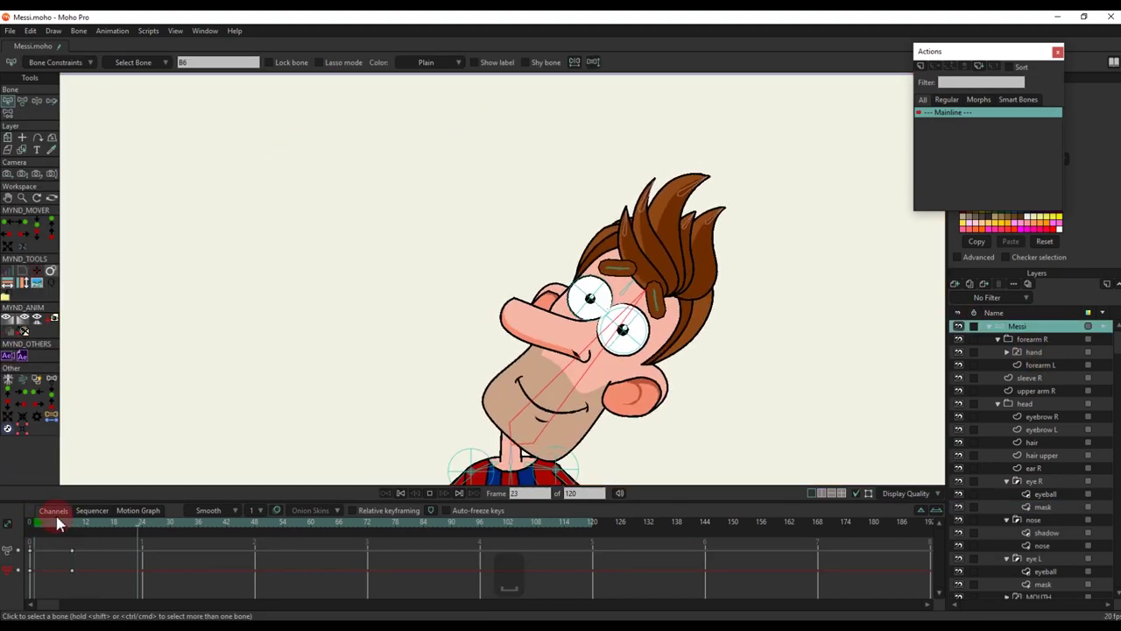
{"action": "left_click", "coordinate": [31, 523]}
{"action": "key", "text": "space"}
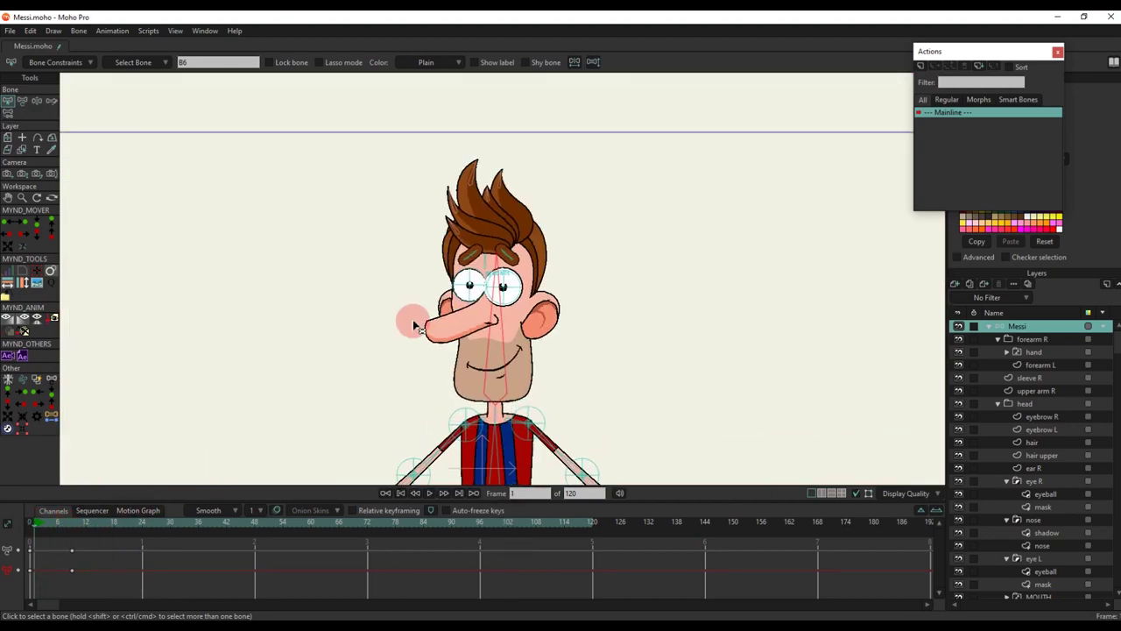
{"action": "key", "text": "space"}
{"action": "key", "text": "space"}
Bend the torso bones sideways at frame 9, turning the lower torso bone to about 77 degrees
{"action": "scroll", "coordinate": [505, 267], "scroll_direction": "up", "scroll_amount": 5}
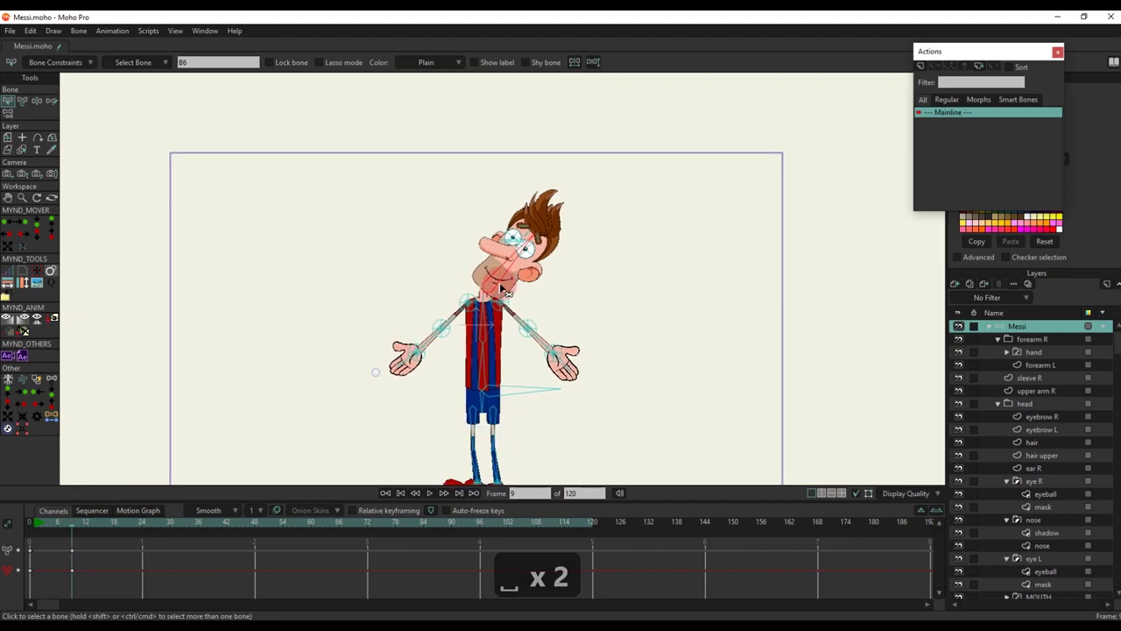
{"action": "key", "text": "t"}
{"action": "left_click_drag", "start_coordinate": [505, 254], "coordinate": [573, 237]}
{"action": "scroll", "coordinate": [526, 248], "scroll_direction": "down", "scroll_amount": 4}
{"action": "left_click_drag", "start_coordinate": [494, 346], "coordinate": [507, 351]}
{"action": "scroll", "coordinate": [497, 382], "scroll_direction": "up", "scroll_amount": 2}
{"action": "scroll", "coordinate": [494, 386], "scroll_direction": "down", "scroll_amount": 2}
Play the body bend from frame 2 to check how the torso, arms, head and hair deform
{"action": "left_click", "coordinate": [40, 524]}
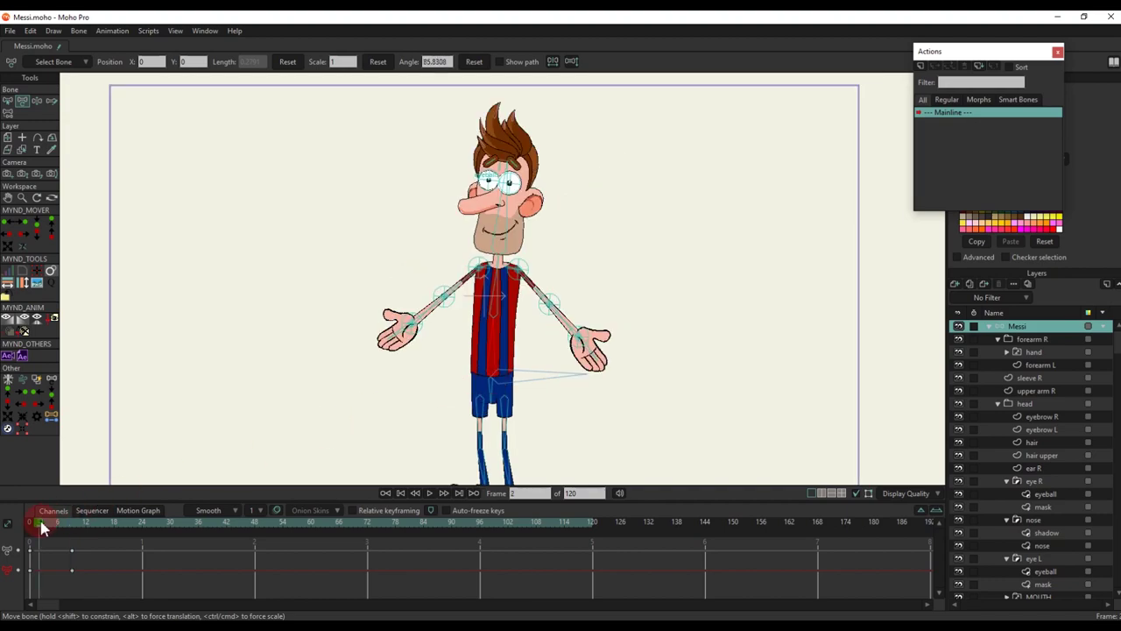
{"action": "key", "text": "space"}
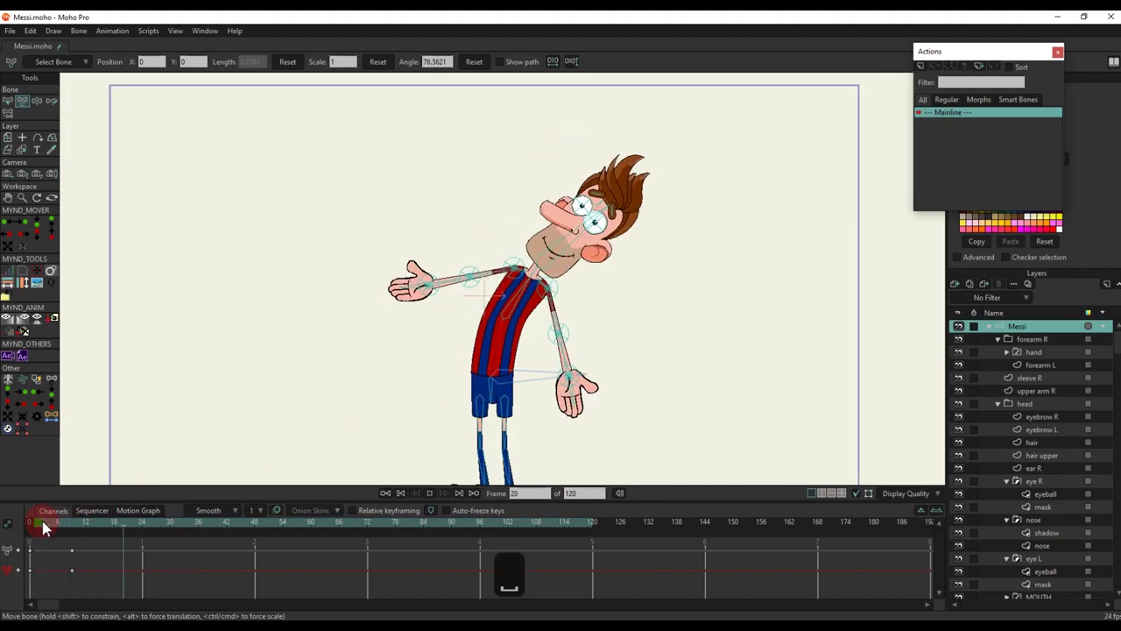
{"action": "key", "text": "space"}
Delete all the test pose keyframes and return to frame 0
{"action": "left_click_drag", "start_coordinate": [88, 569], "coordinate": [20, 493]}
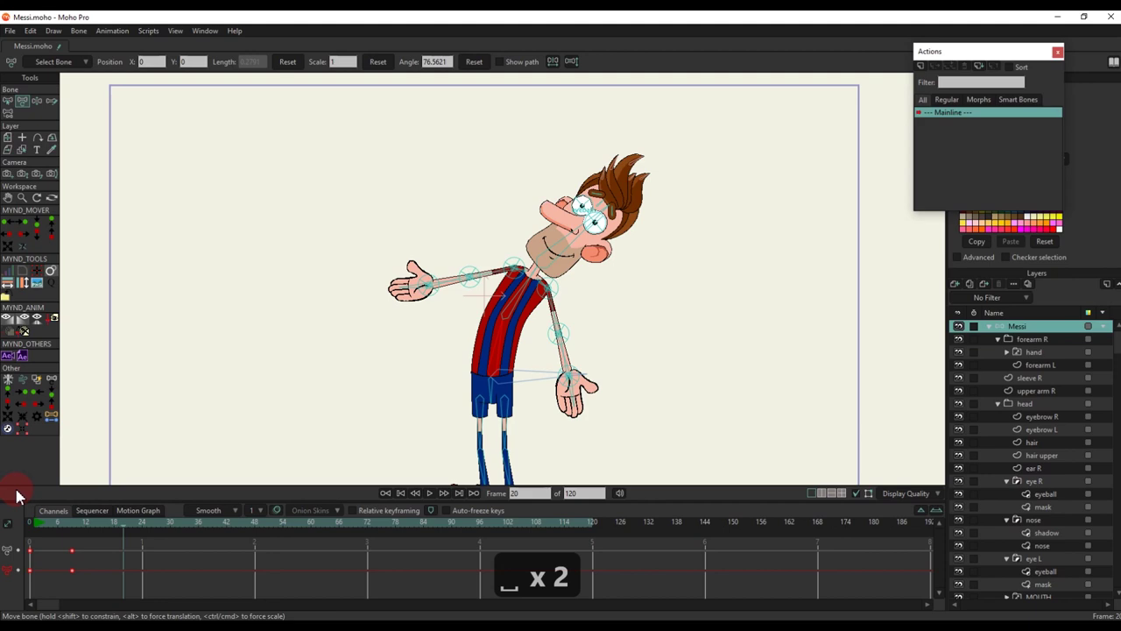
{"action": "key", "text": "BackSpace"}
{"action": "left_click", "coordinate": [30, 523]}
{"action": "scroll", "coordinate": [533, 288], "scroll_direction": "down", "scroll_amount": 2}
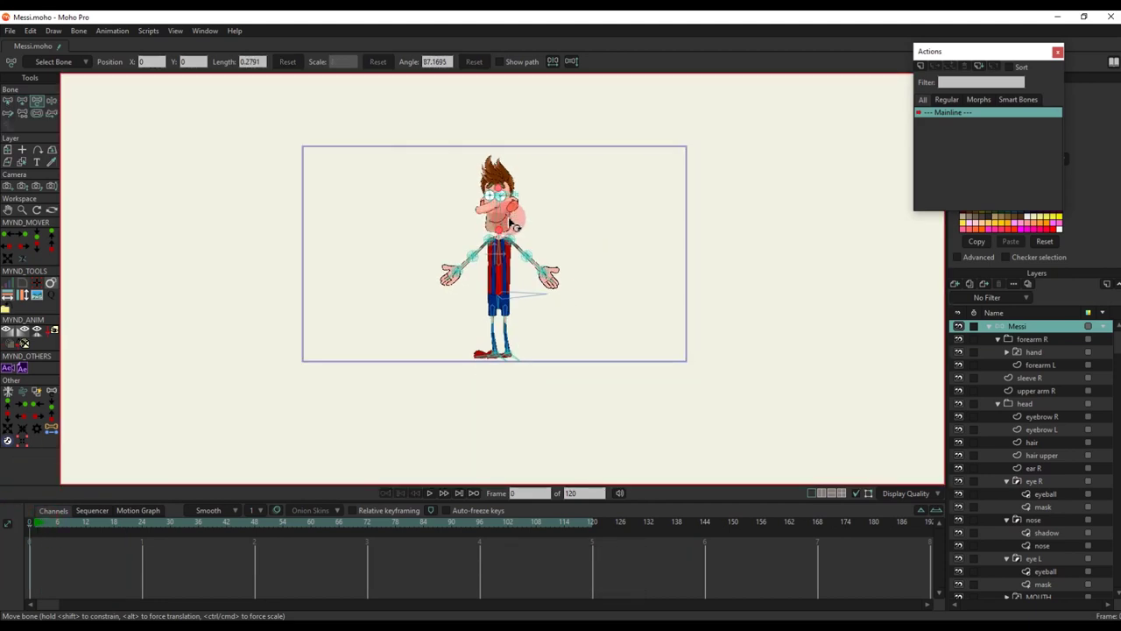
Shift the hip bone sideways to about X -0.38 and Y -0.32 at frame 4 to test the legs
{"action": "scroll", "coordinate": [534, 288], "scroll_direction": "up", "scroll_amount": 3}
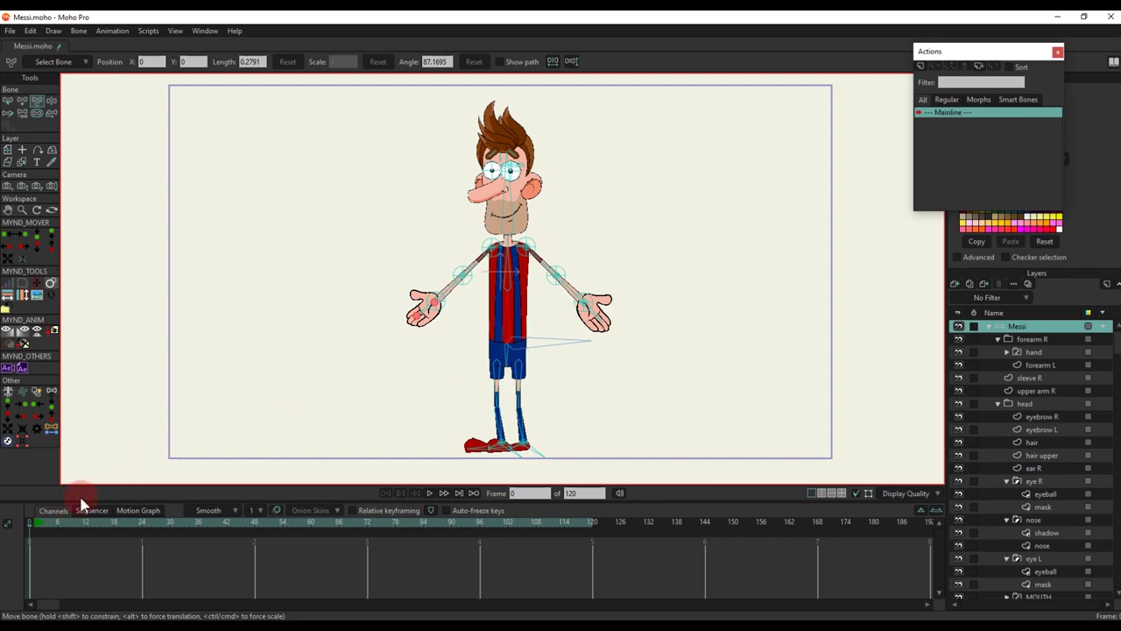
{"action": "left_click", "coordinate": [48, 521]}
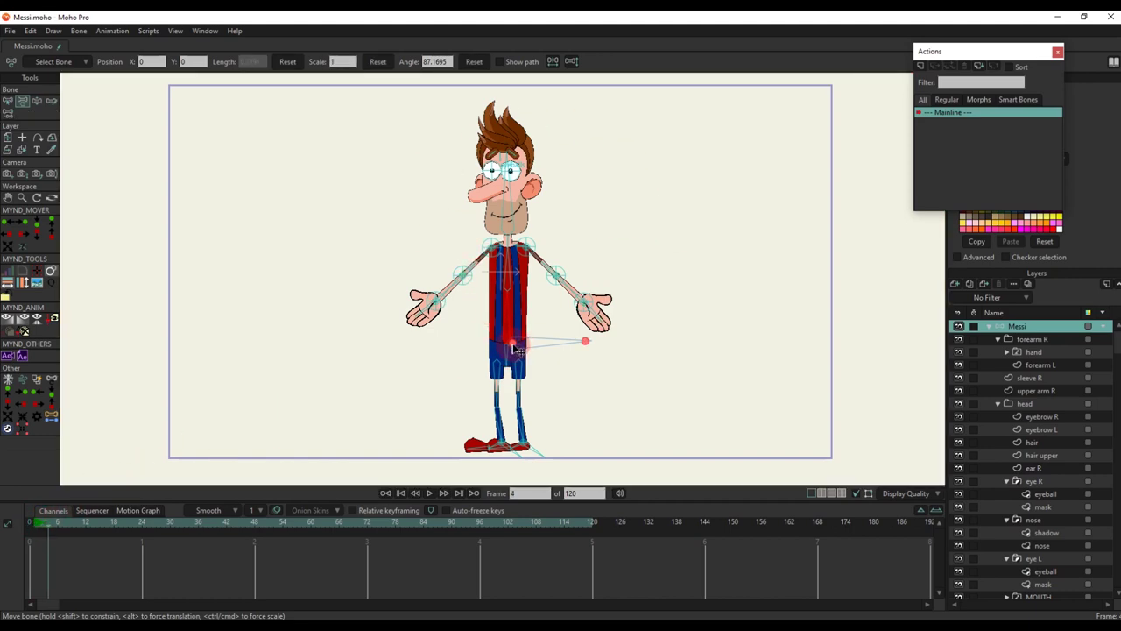
{"action": "left_click_drag", "start_coordinate": [517, 348], "coordinate": [441, 338]}
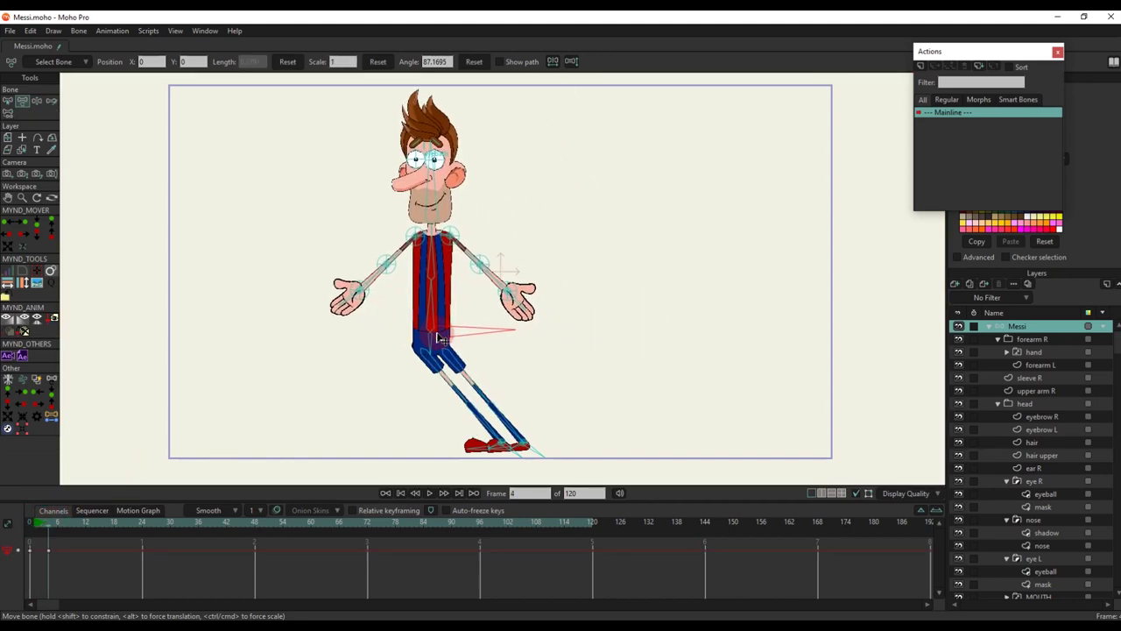
Play the hip shift from frame 0 to check the leg movement, and delete its test keyframes
{"action": "left_click_drag", "start_coordinate": [44, 522], "coordinate": [29, 523]}
{"action": "key", "text": "space"}
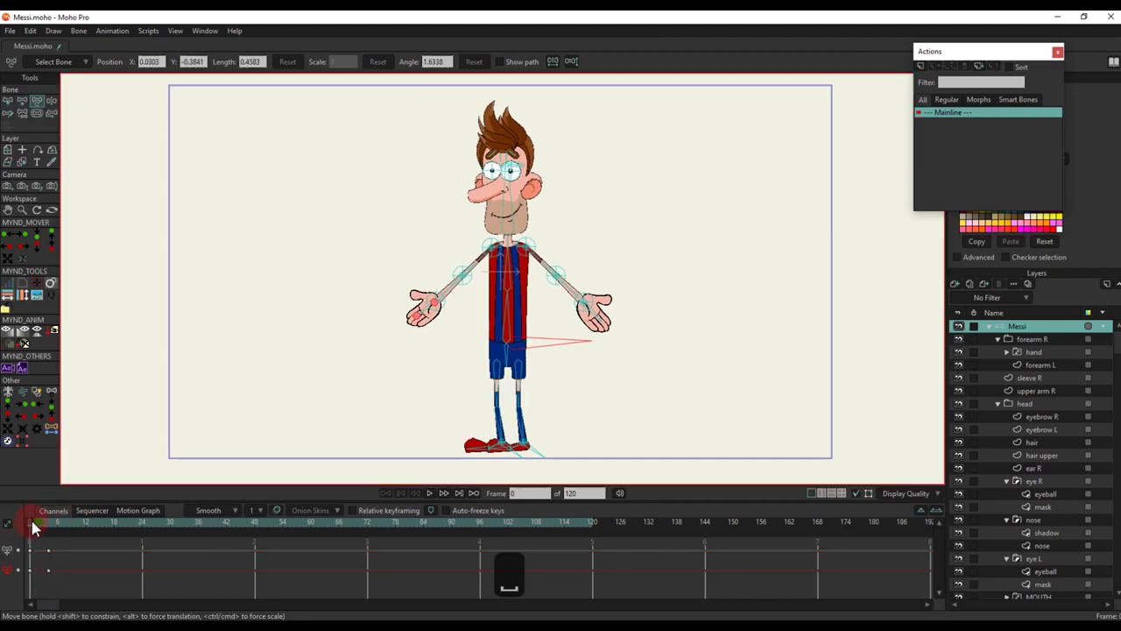
{"action": "key", "text": "space"}
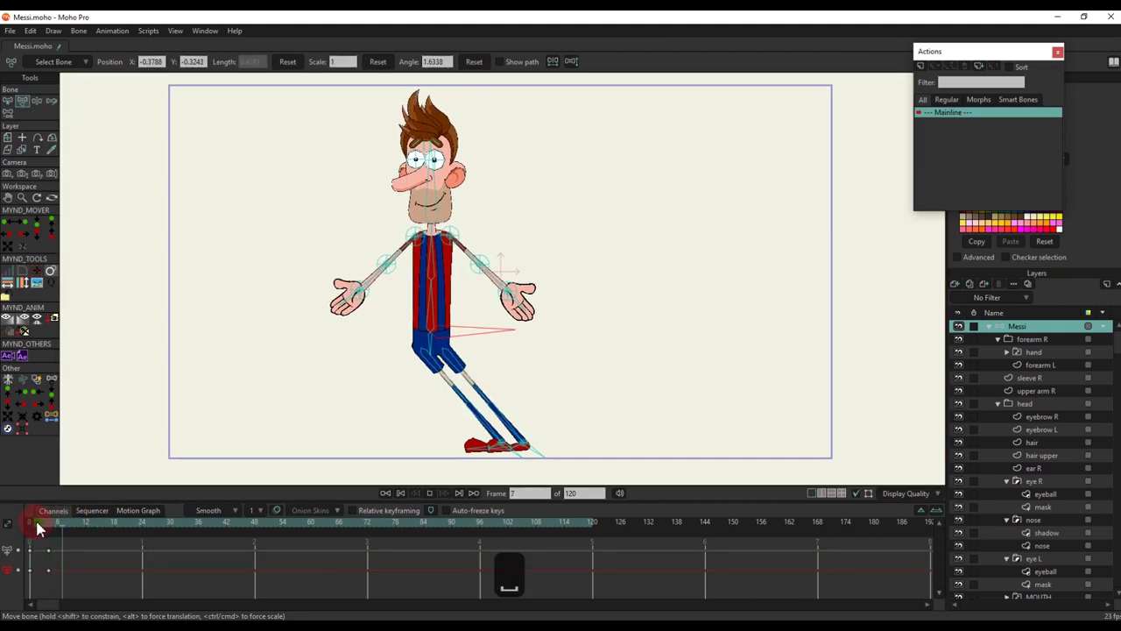
{"action": "key", "text": "space"}
{"action": "key", "text": "space"}
{"action": "key", "text": "BackSpace"}
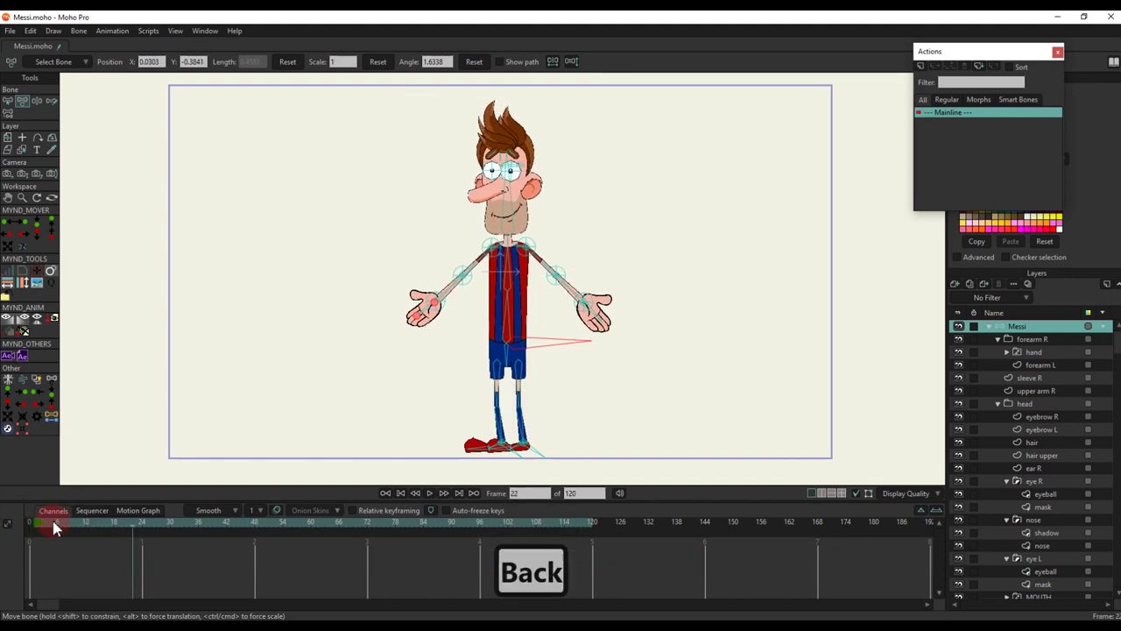
Pose the character at frame 12 with a bent torso and one leg lifted backward at the knee
{"action": "key", "text": "t"}
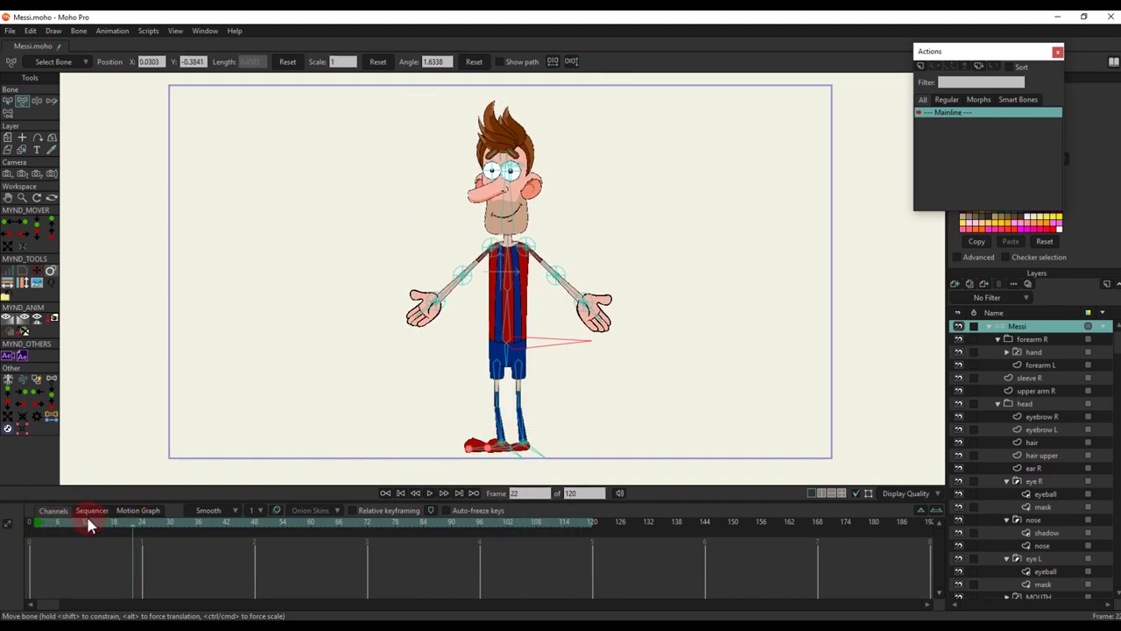
{"action": "left_click", "coordinate": [86, 523]}
{"action": "key", "text": "t"}
{"action": "left_click_drag", "start_coordinate": [469, 450], "coordinate": [515, 351]}
{"action": "scroll", "coordinate": [519, 367], "scroll_direction": "up", "scroll_amount": 3}
{"action": "left_click_drag", "start_coordinate": [493, 301], "coordinate": [452, 233]}
{"action": "left_click_drag", "start_coordinate": [477, 293], "coordinate": [487, 301]}
{"action": "scroll", "coordinate": [517, 334], "scroll_direction": "up", "scroll_amount": 2}
{"action": "left_click_drag", "start_coordinate": [515, 352], "coordinate": [515, 349]}
{"action": "scroll", "coordinate": [561, 353], "scroll_direction": "down", "scroll_amount": 2}
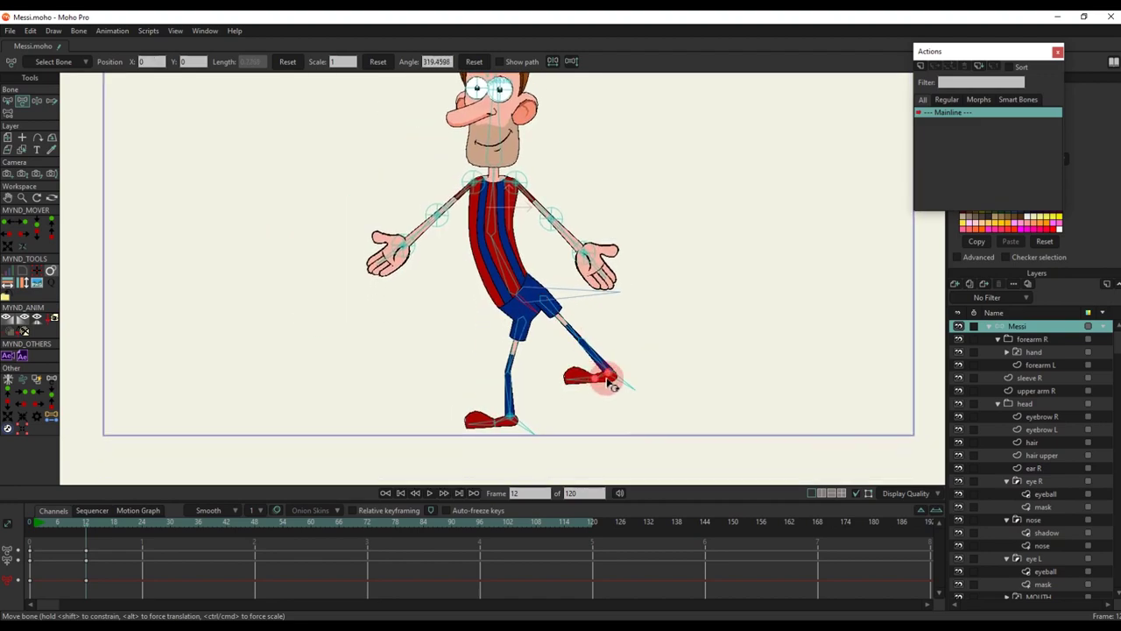
{"action": "left_click_drag", "start_coordinate": [604, 381], "coordinate": [631, 321]}
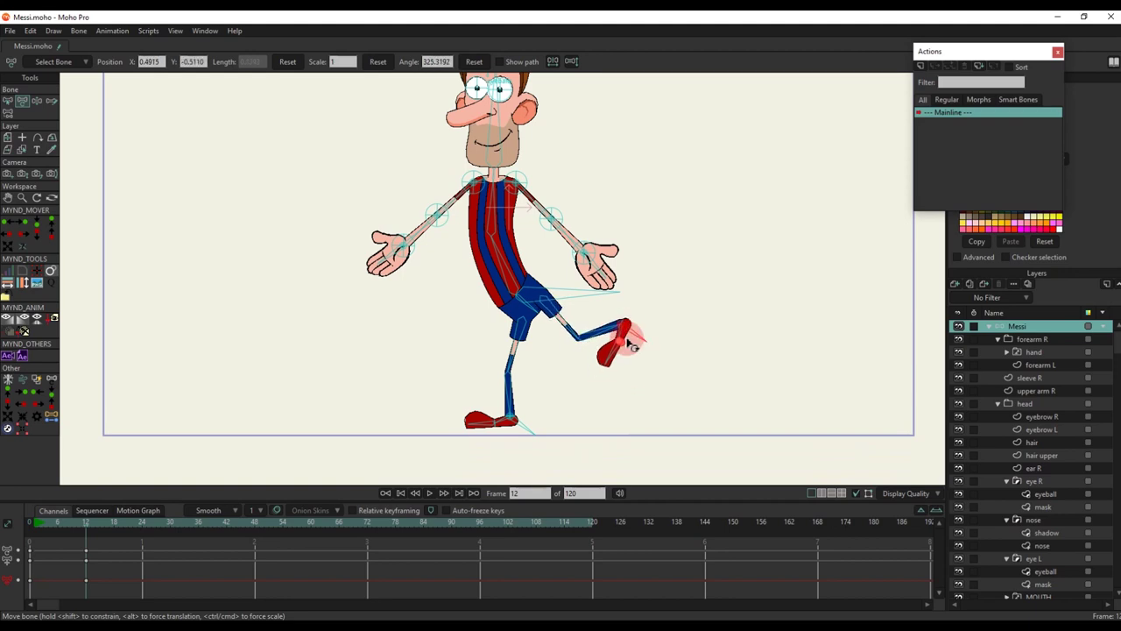
Play the lifted-leg pose from the start to check how the torso and legs deform
{"action": "scroll", "coordinate": [631, 321], "scroll_direction": "down", "scroll_amount": 2}
{"action": "left_click", "coordinate": [40, 522]}
{"action": "key", "text": "space"}
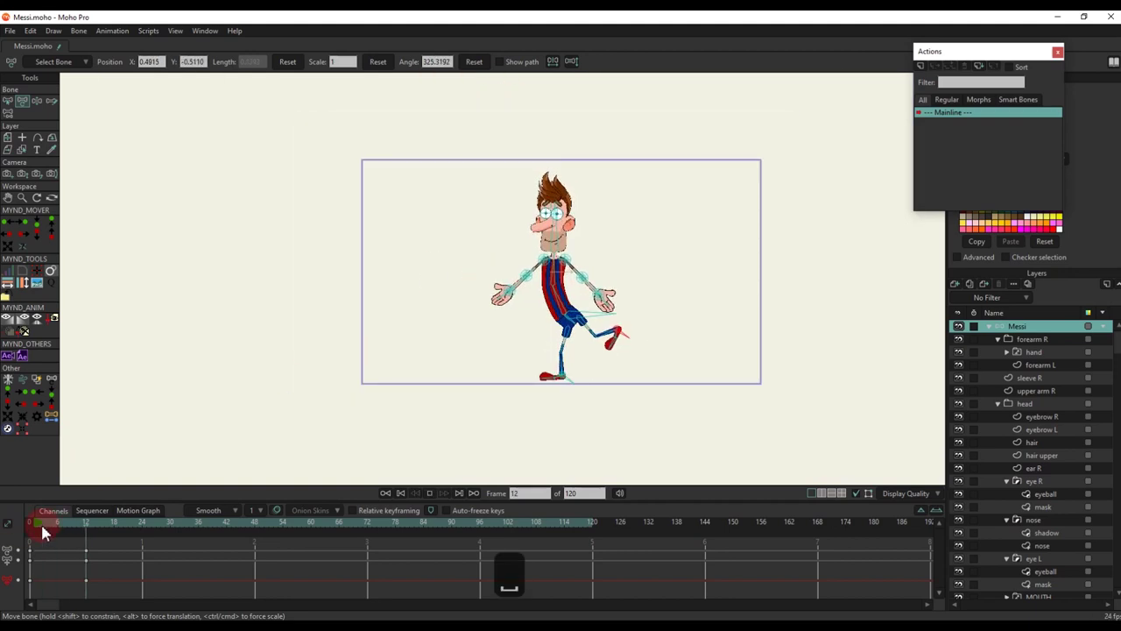
{"action": "key", "text": "space"}
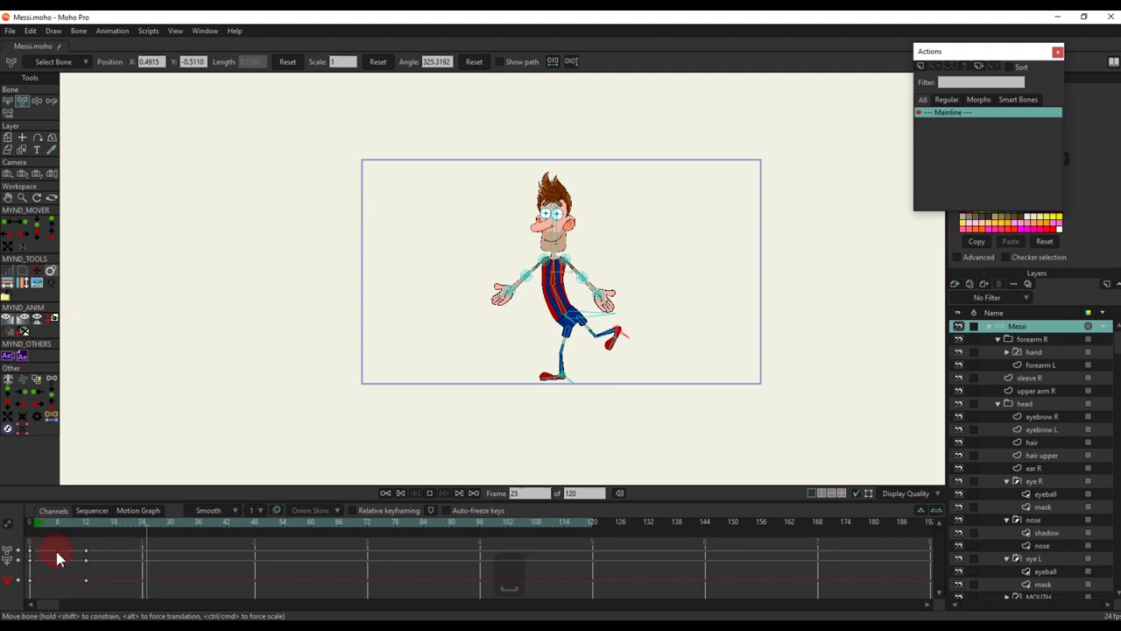
Replay the leg lift with its keyframes moved to frame 6, and delete all the test keyframes
{"action": "left_click", "coordinate": [37, 523]}
{"action": "scroll", "coordinate": [550, 368], "scroll_direction": "up", "scroll_amount": 1}
{"action": "key", "text": "space"}
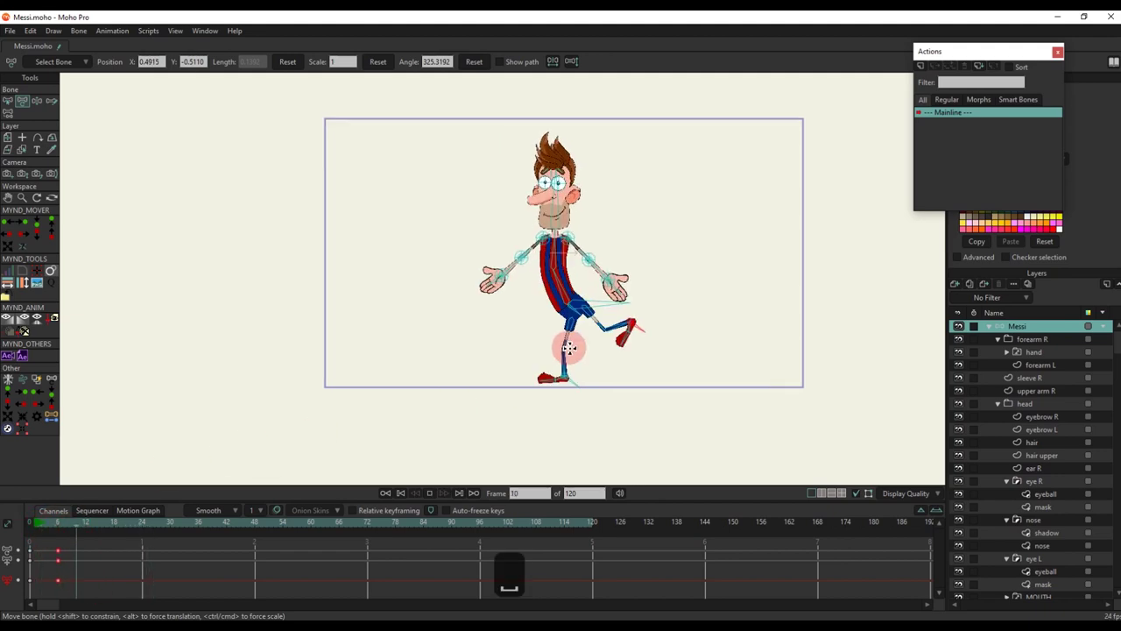
{"action": "key", "text": "space"}
{"action": "left_click_drag", "start_coordinate": [148, 581], "coordinate": [3, 521]}
{"action": "key", "text": "BackSpace"}
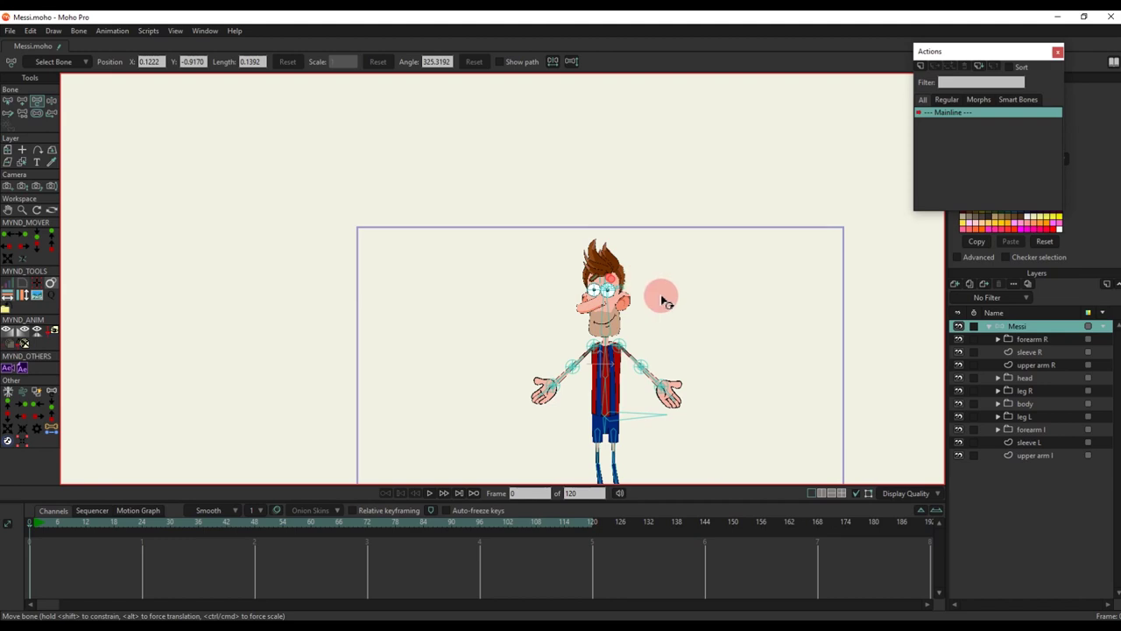
Add an unparented vertical bone about 0.2 long above the head at frame 0
{"action": "key", "text": "b"}
{"action": "scroll", "coordinate": [601, 245], "scroll_direction": "up", "scroll_amount": 4}
{"action": "key", "text": "a"}
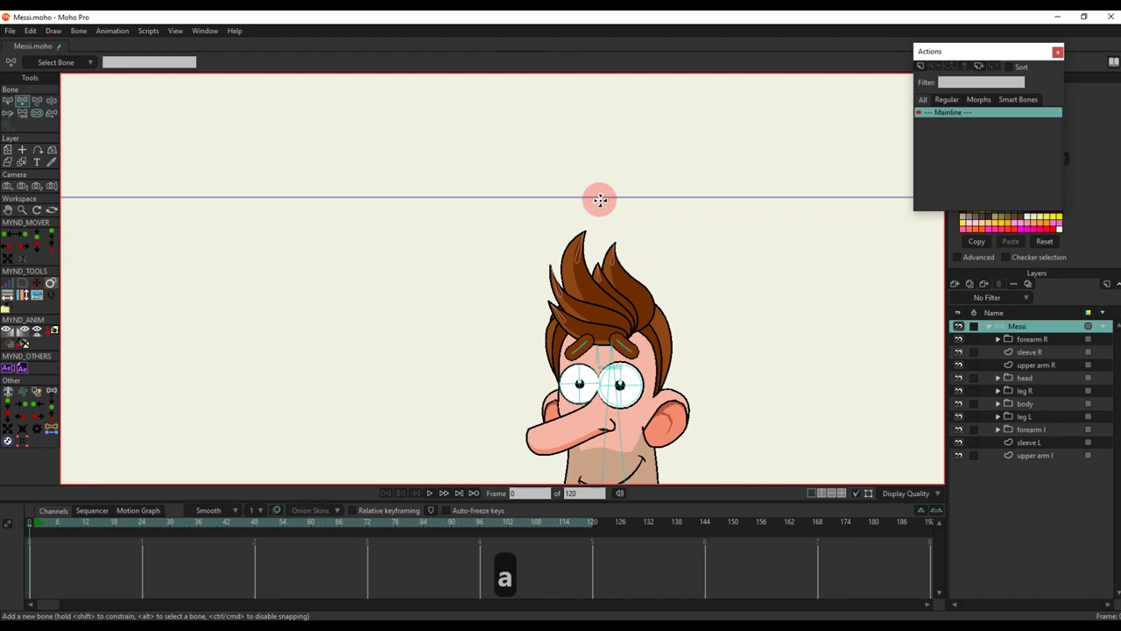
{"action": "left_click_drag", "start_coordinate": [601, 199], "coordinate": [599, 119]}
{"action": "key", "text": "s"}
{"action": "scroll", "coordinate": [429, 210], "scroll_direction": "down", "scroll_amount": 2}
{"action": "key", "text": "t"}
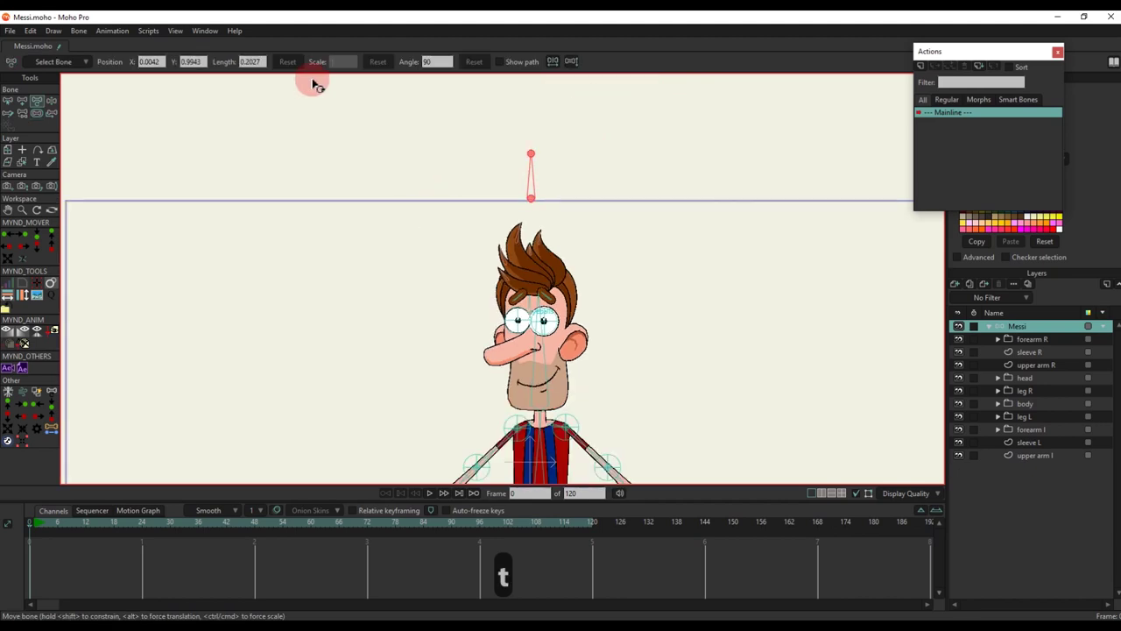
Name the new bone above the head "head turn" and show its label
{"action": "key", "text": "b"}
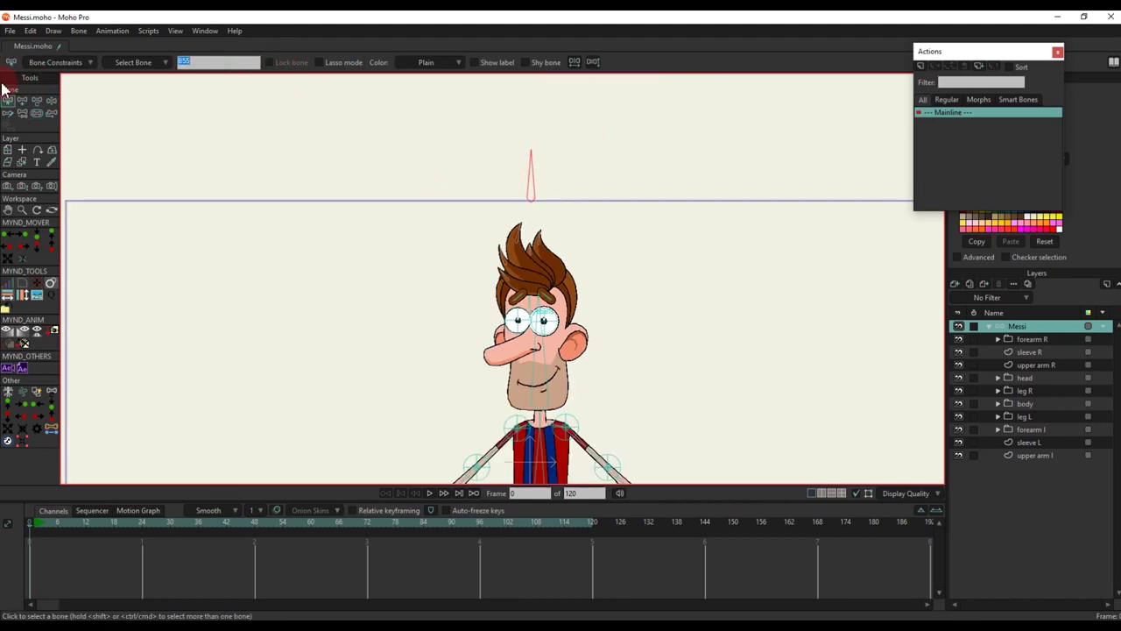
{"action": "type", "text": "head turn"}
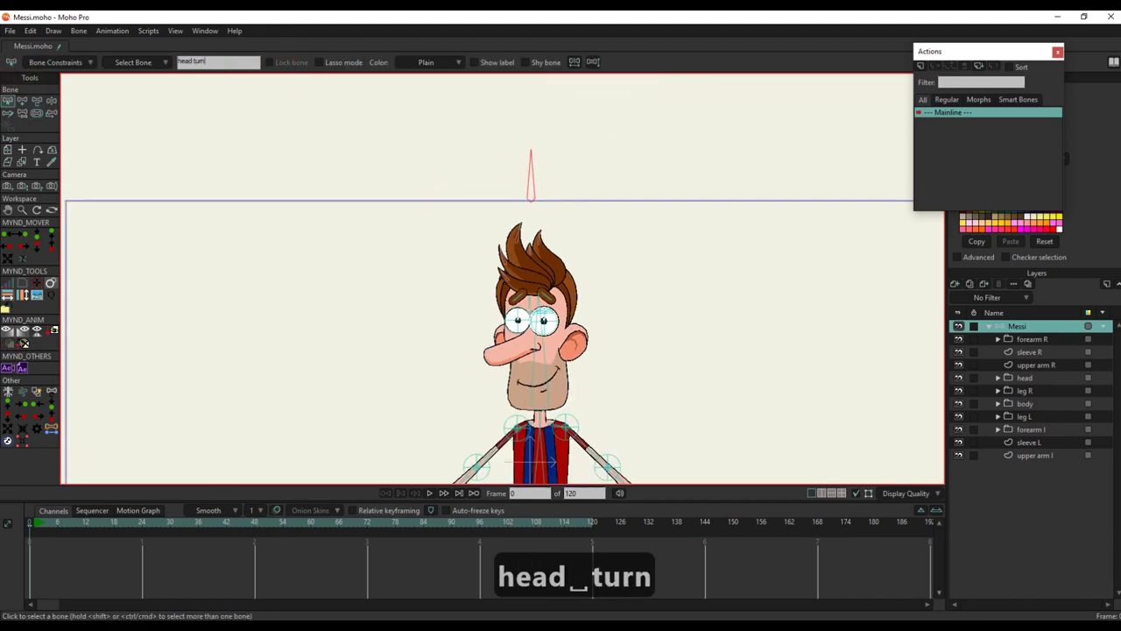
{"action": "key", "text": "Return"}
{"action": "left_click", "coordinate": [275, 105]}
{"action": "left_click", "coordinate": [471, 61]}
{"action": "left_click", "coordinate": [215, 157]}
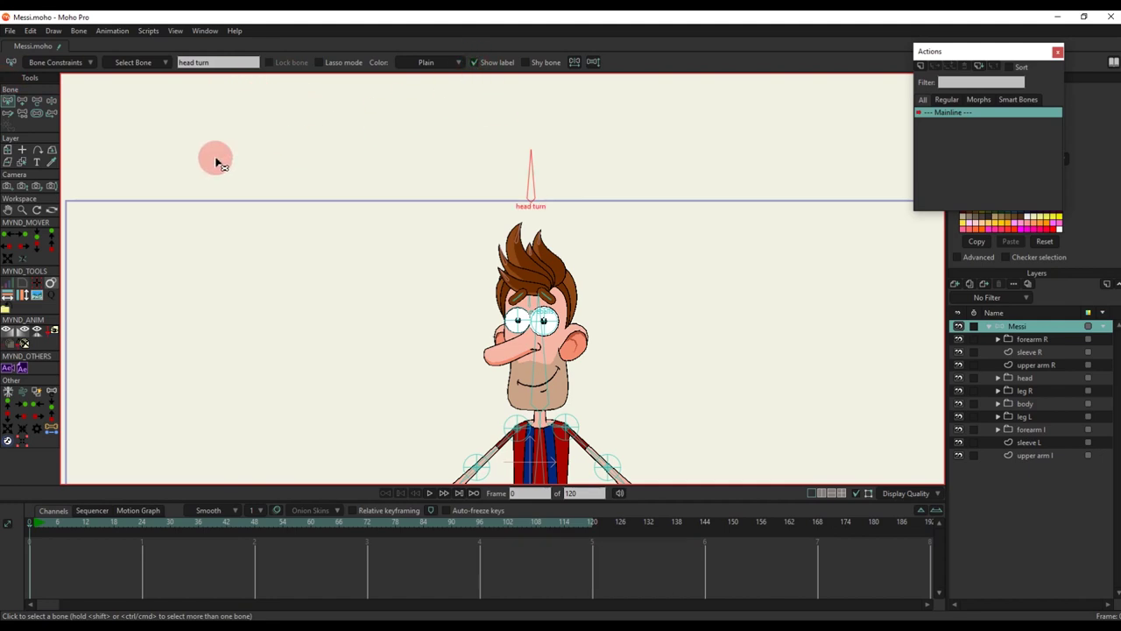
Enable angle constraints on the head turn bone with a minimum of -70 and a maximum of 0 degrees
{"action": "left_click", "coordinate": [40, 62]}
{"action": "key", "text": "Tab"}
{"action": "left_click", "coordinate": [214, 154]}
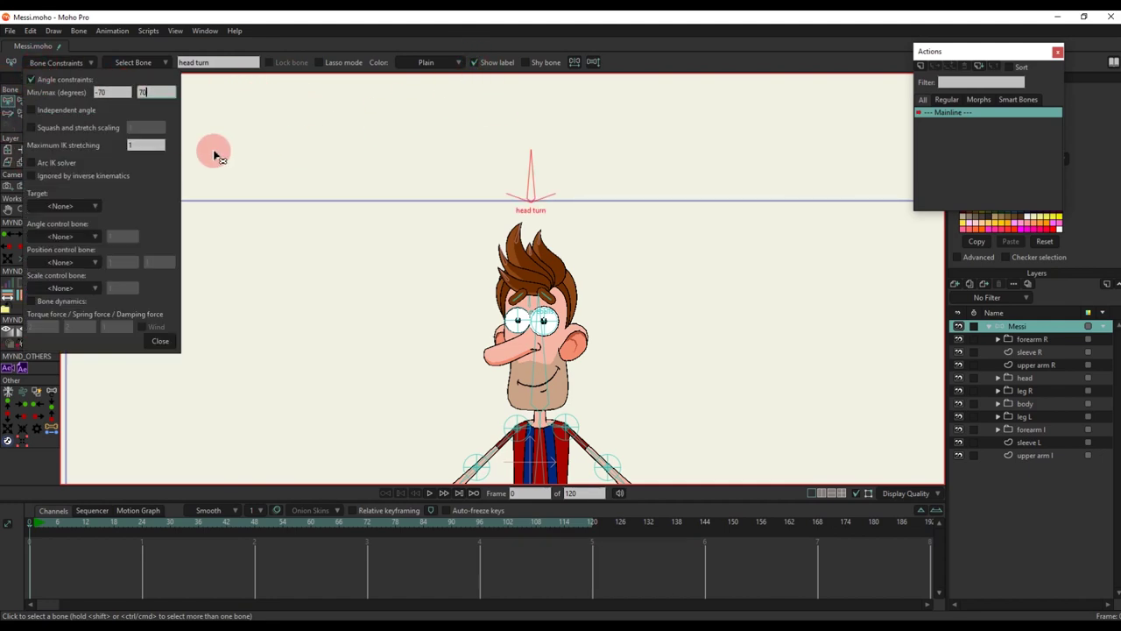
{"action": "type", "text": "0"}
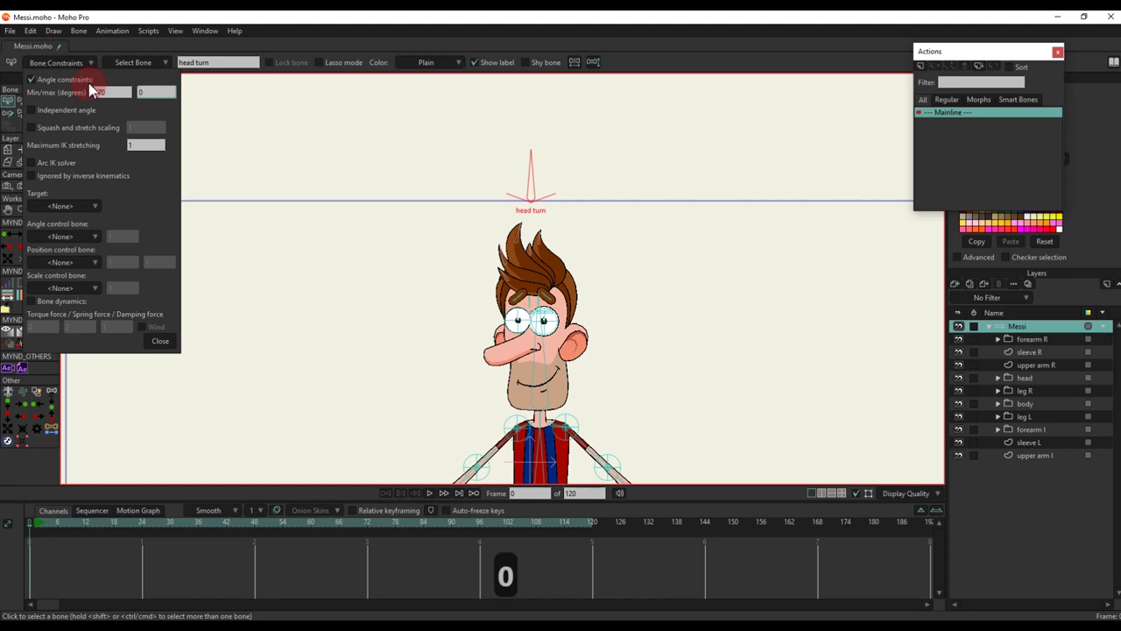
{"action": "key", "text": "Return"}
{"action": "left_click", "coordinate": [159, 341]}
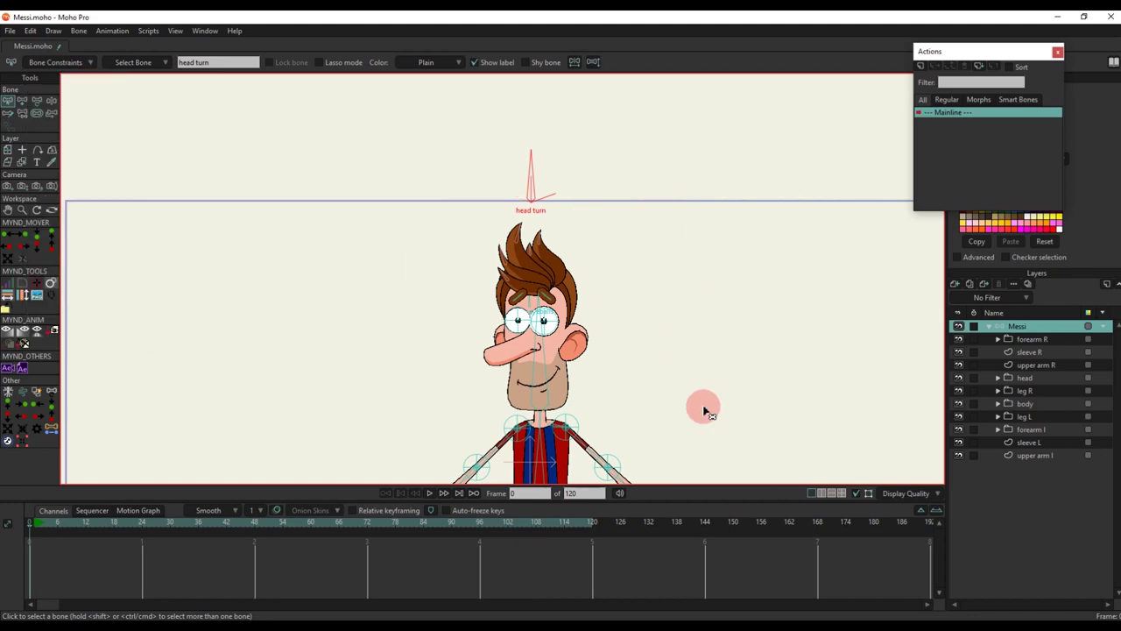
Create a smart bone action for the head turn bone and rotate the bone to 20 degrees at frame 24
{"action": "scroll", "coordinate": [635, 228], "scroll_direction": "down", "scroll_amount": 3}
{"action": "scroll", "coordinate": [570, 294], "scroll_direction": "up", "scroll_amount": 4}
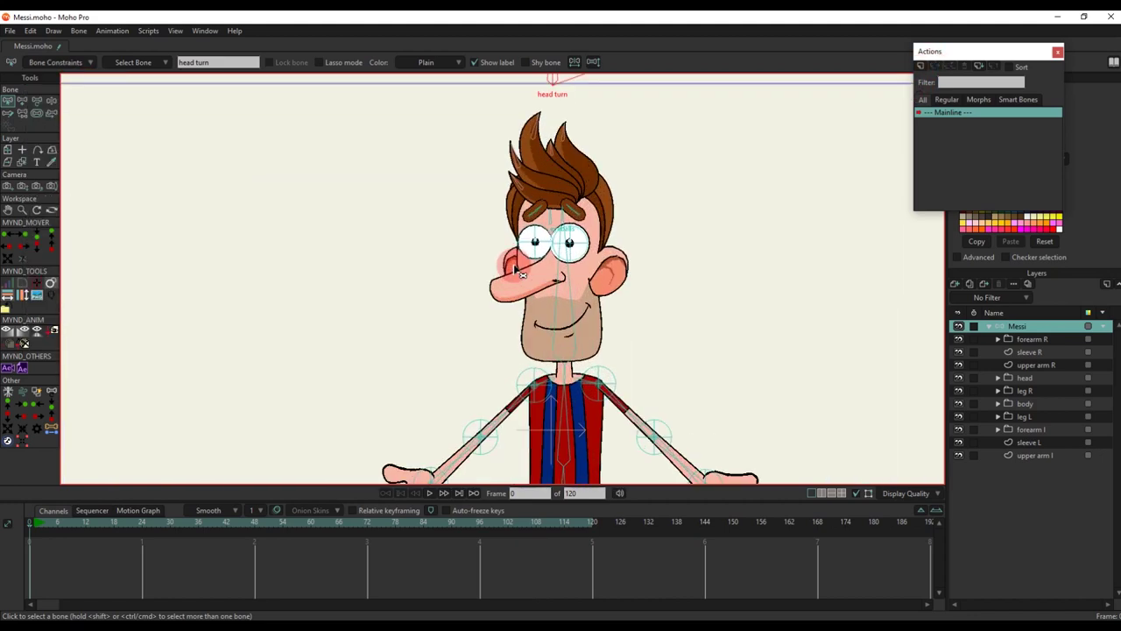
{"action": "scroll", "coordinate": [616, 302], "scroll_direction": "down", "scroll_amount": 2}
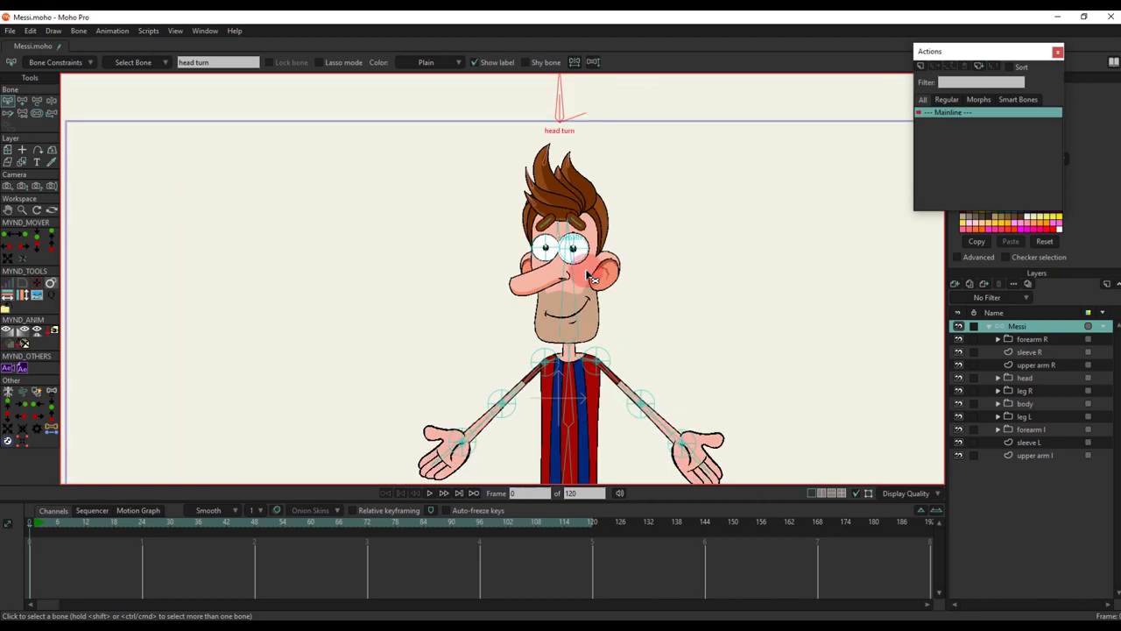
{"action": "left_click", "coordinate": [921, 67]}
{"action": "left_click", "coordinate": [562, 361]}
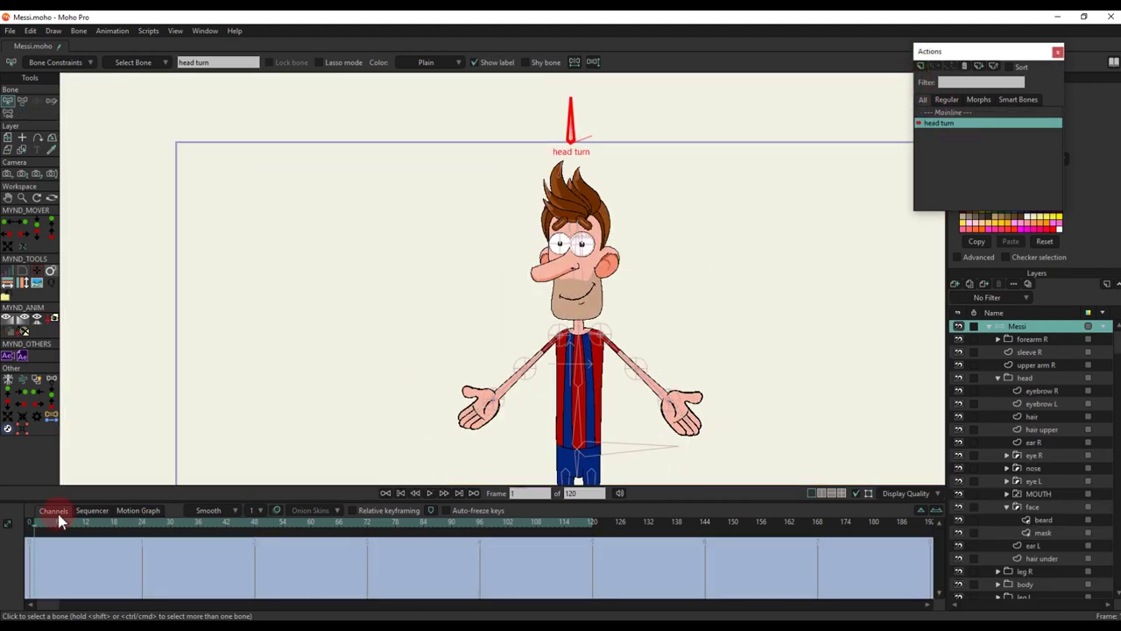
{"action": "left_click_drag", "start_coordinate": [92, 540], "coordinate": [145, 545]}
{"action": "key", "text": "t"}
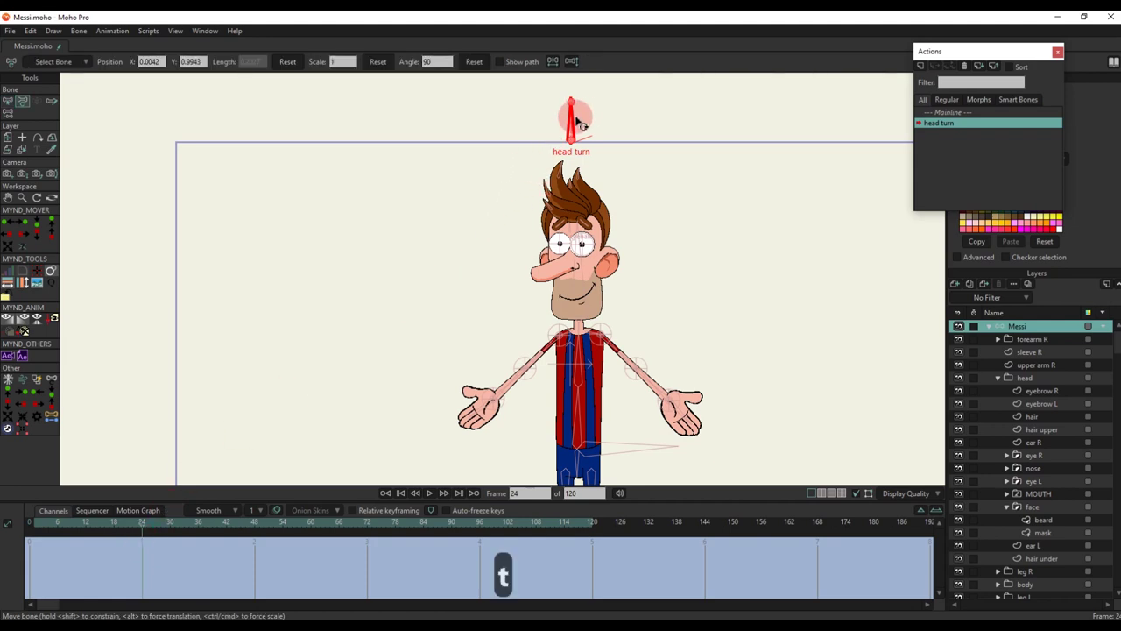
{"action": "left_click_drag", "start_coordinate": [570, 118], "coordinate": [636, 268]}
Flip the head bone at frame 12 of the head turn action so the face points the other way
{"action": "scroll", "coordinate": [629, 267], "scroll_direction": "up", "scroll_amount": 5}
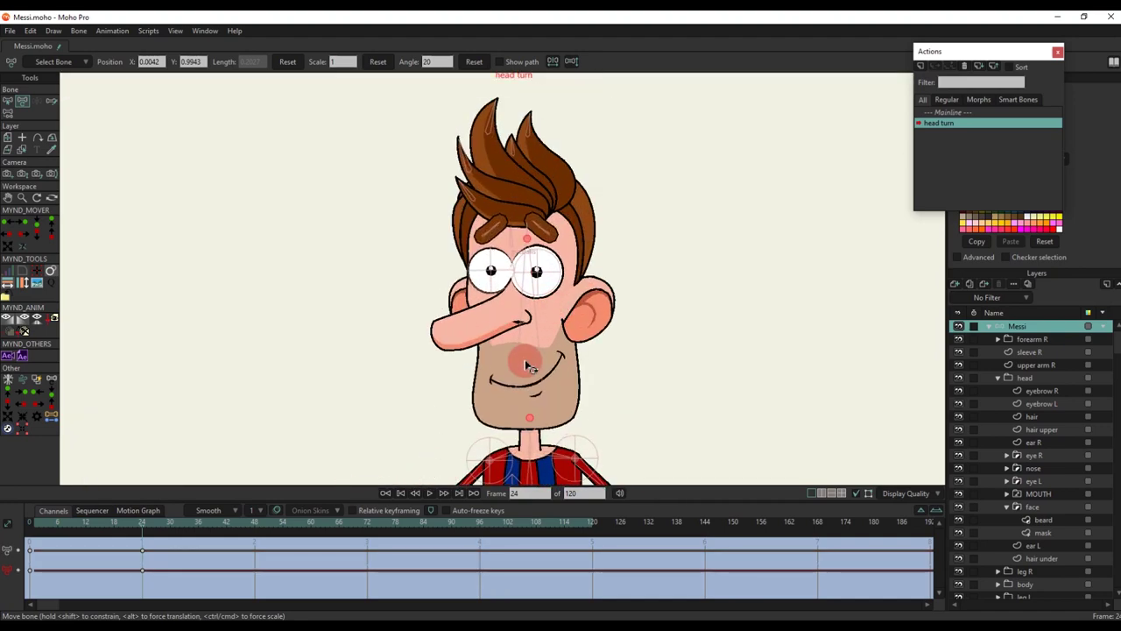
{"action": "left_click", "coordinate": [524, 361]}
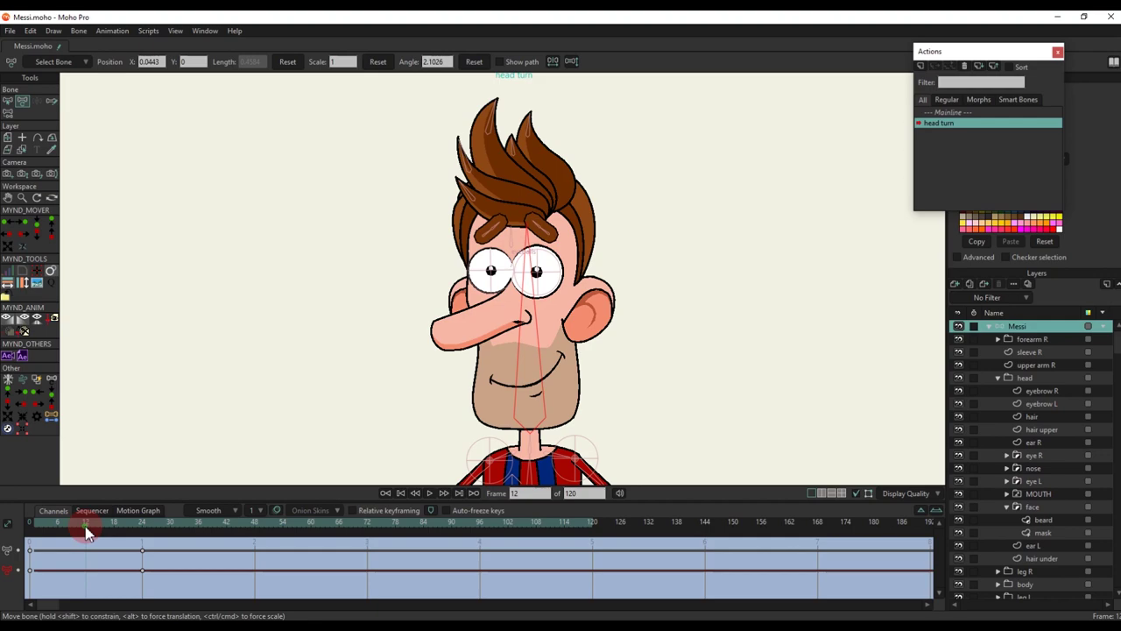
{"action": "left_click", "coordinate": [519, 17]}
{"action": "left_click", "coordinate": [571, 61]}
{"action": "scroll", "coordinate": [513, 263], "scroll_direction": "down", "scroll_amount": 3}
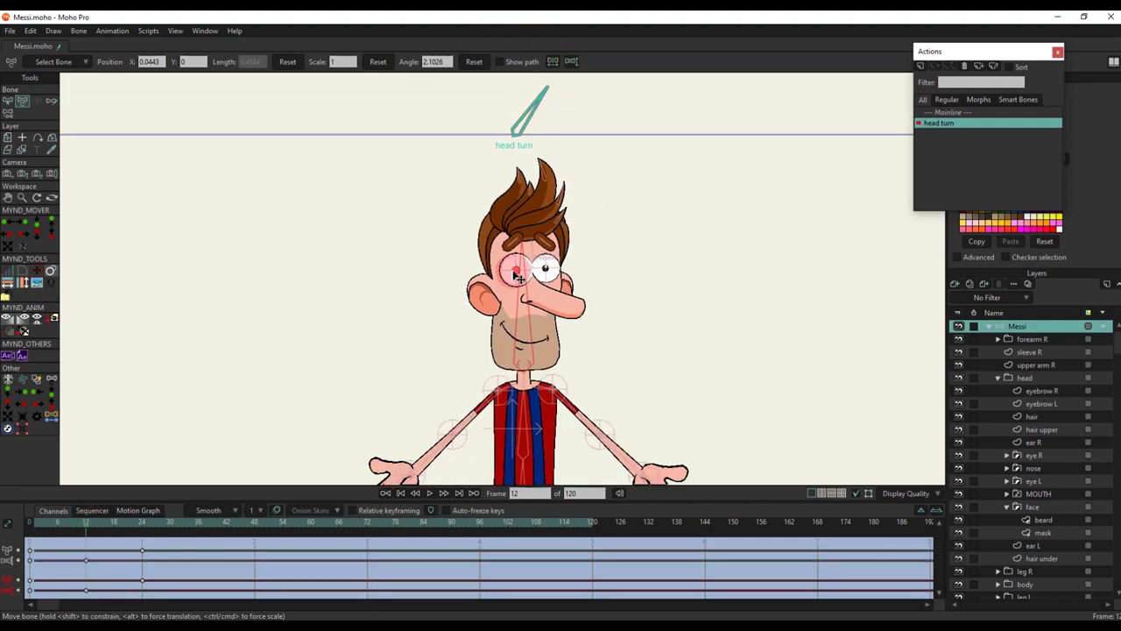
Squash the head bone to a scale of about 0.91 at frame 12 and reset its scale at frame 24
{"action": "left_click", "coordinate": [216, 438]}
{"action": "scroll", "coordinate": [595, 256], "scroll_direction": "up", "scroll_amount": 3}
{"action": "left_click", "coordinate": [515, 248]}
{"action": "left_click", "coordinate": [476, 249]}
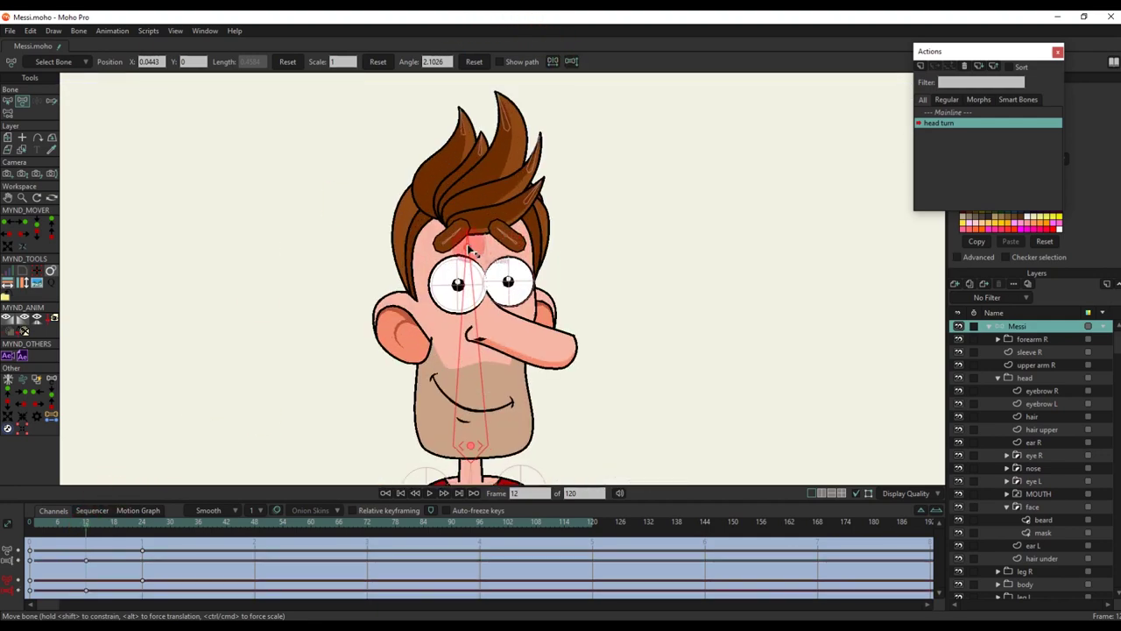
{"action": "left_click_drag", "start_coordinate": [471, 250], "coordinate": [465, 247]}
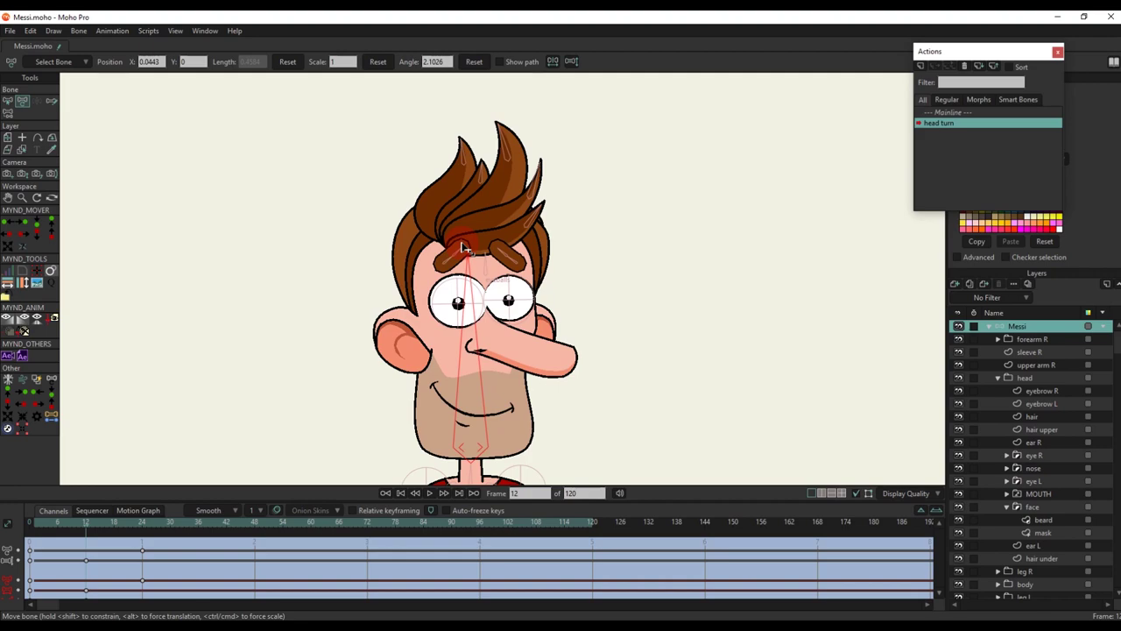
{"action": "left_click_drag", "start_coordinate": [464, 248], "coordinate": [464, 248]}
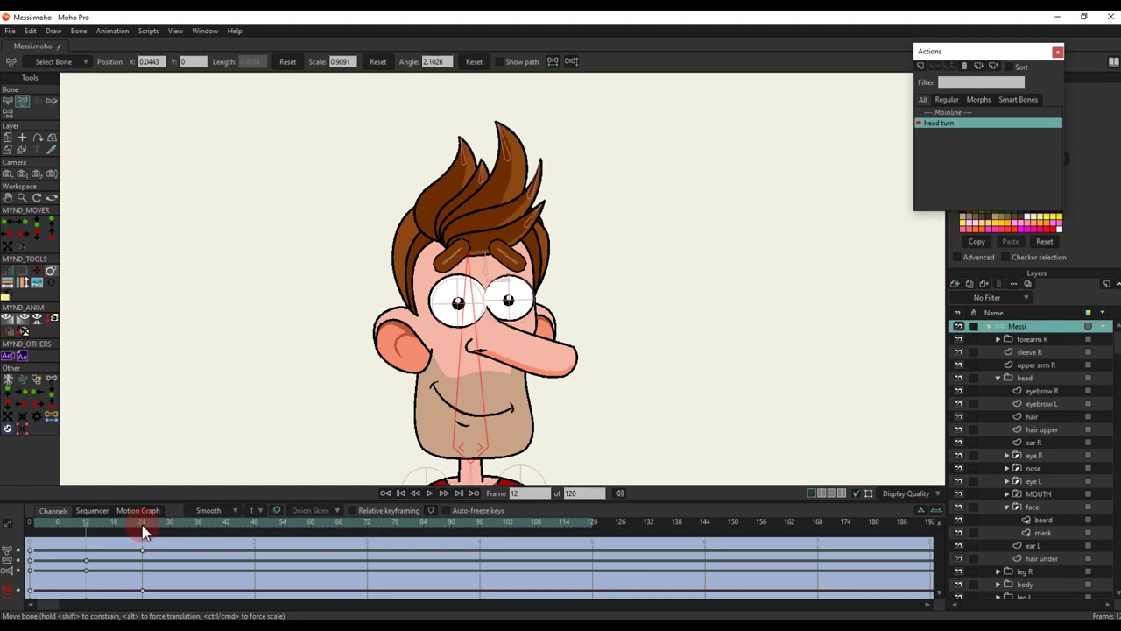
{"action": "left_click", "coordinate": [387, 59]}
{"action": "scroll", "coordinate": [407, 326], "scroll_direction": "down", "scroll_amount": 2}
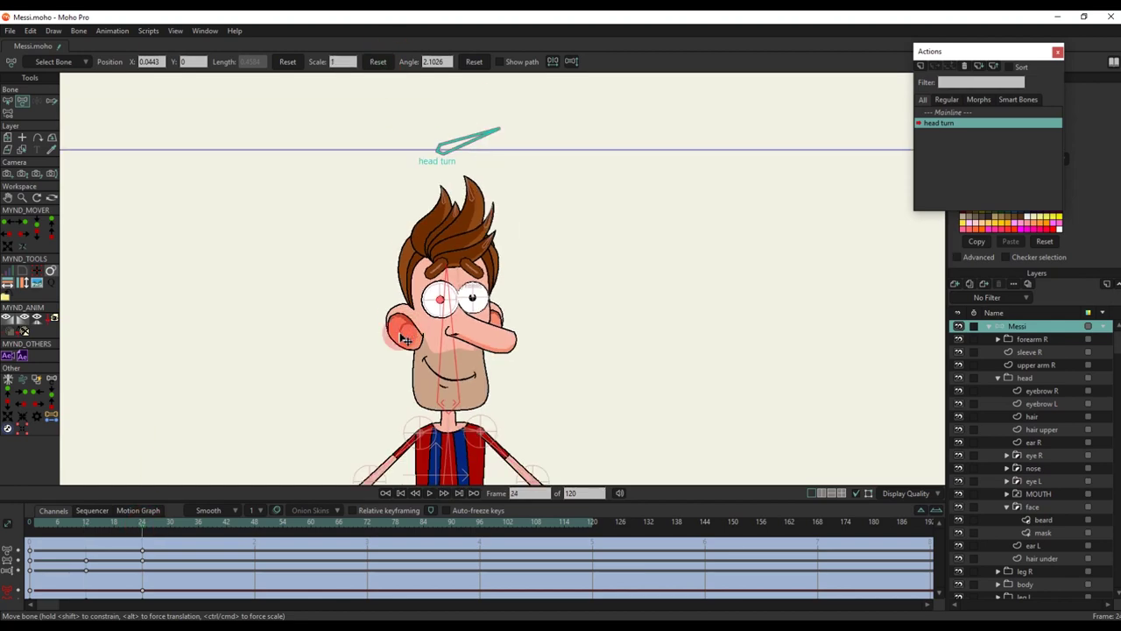
Scrub the head turn action, return to the Mainline and play the control bone rotated to 20 degrees at frame 10
{"action": "left_click_drag", "start_coordinate": [35, 537], "coordinate": [177, 529]}
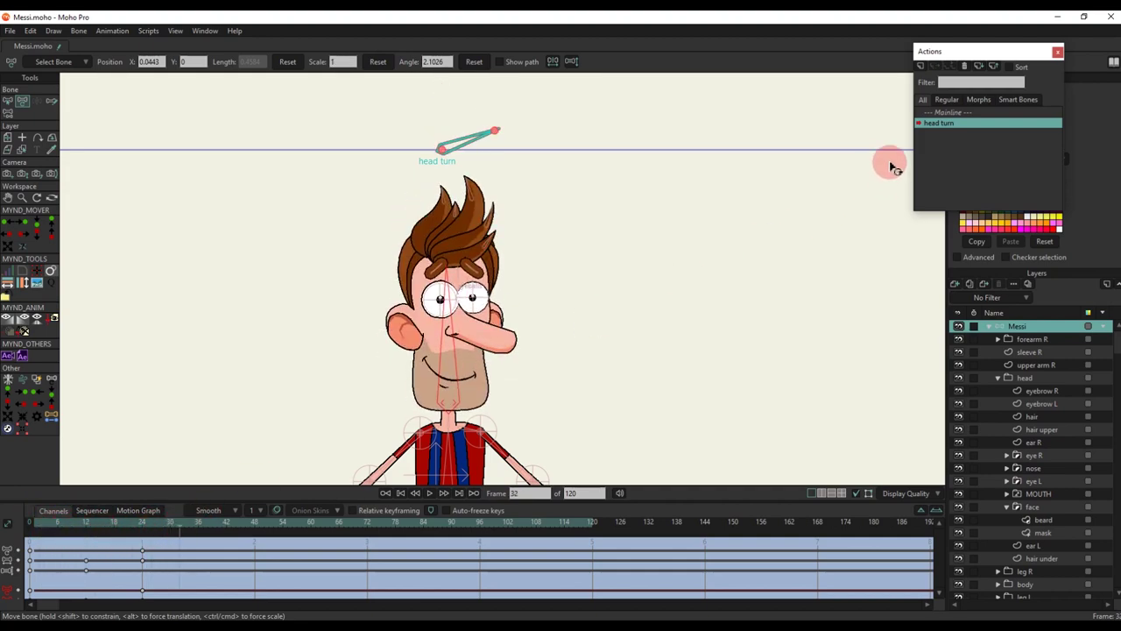
{"action": "double_click", "coordinate": [946, 112]}
{"action": "key", "text": "space"}
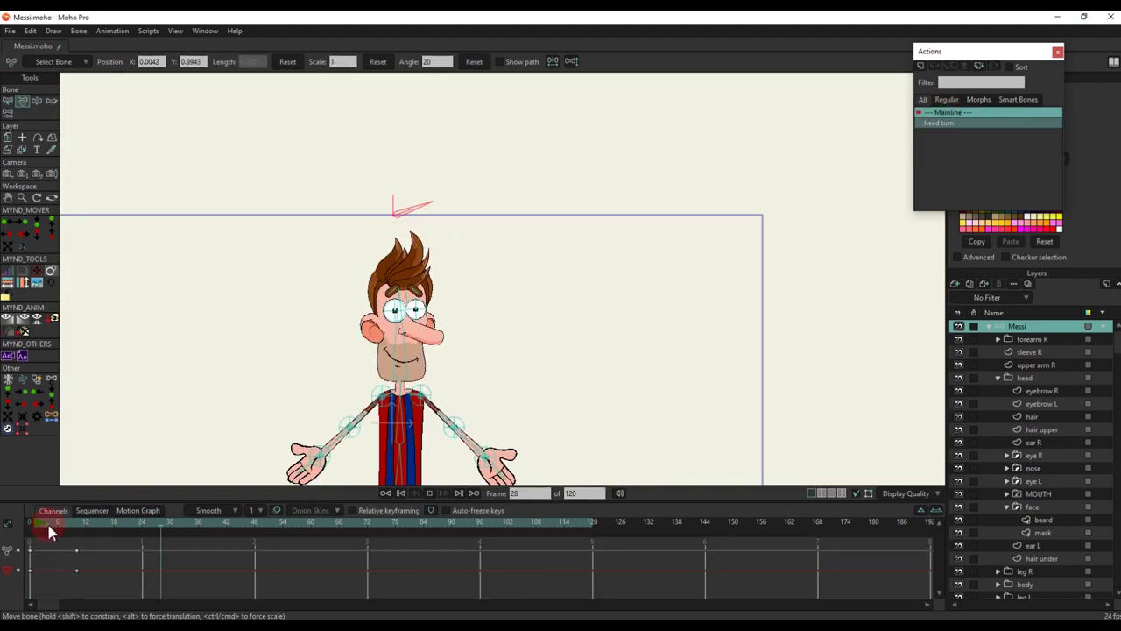
{"action": "key", "text": "space"}
Delete the head turn test keyframes from the Mainline timeline and return to frame 0
{"action": "left_click_drag", "start_coordinate": [110, 578], "coordinate": [19, 528]}
{"action": "key", "text": "BackSpace"}
{"action": "scroll", "coordinate": [526, 288], "scroll_direction": "up", "scroll_amount": 4}
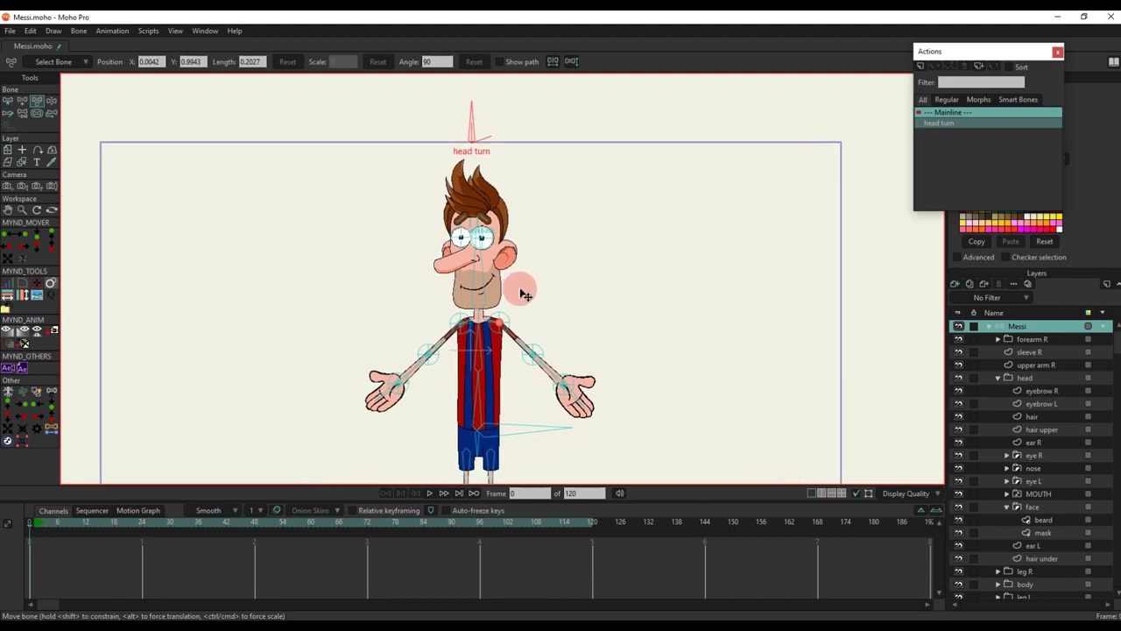
Add a single-point bone beside the character's face in the Messi rig at frame 0
{"action": "left_click_drag", "start_coordinate": [338, 289], "coordinate": [395, 341]}
{"action": "key", "text": "b"}
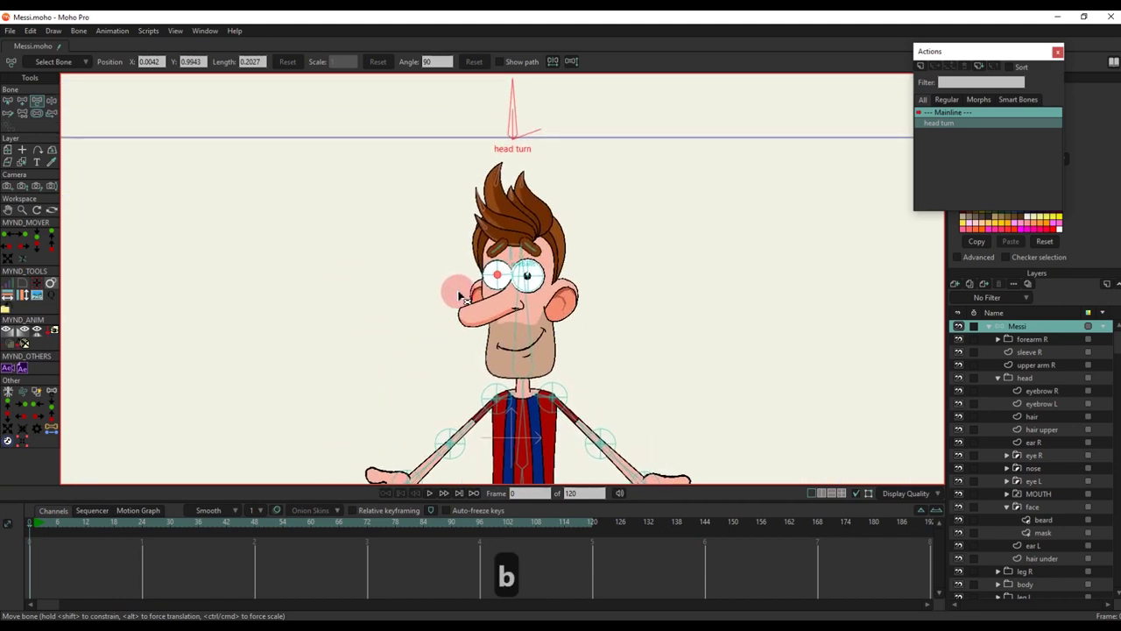
{"action": "scroll", "coordinate": [399, 265], "scroll_direction": "up", "scroll_amount": 1}
{"action": "key", "text": "a"}
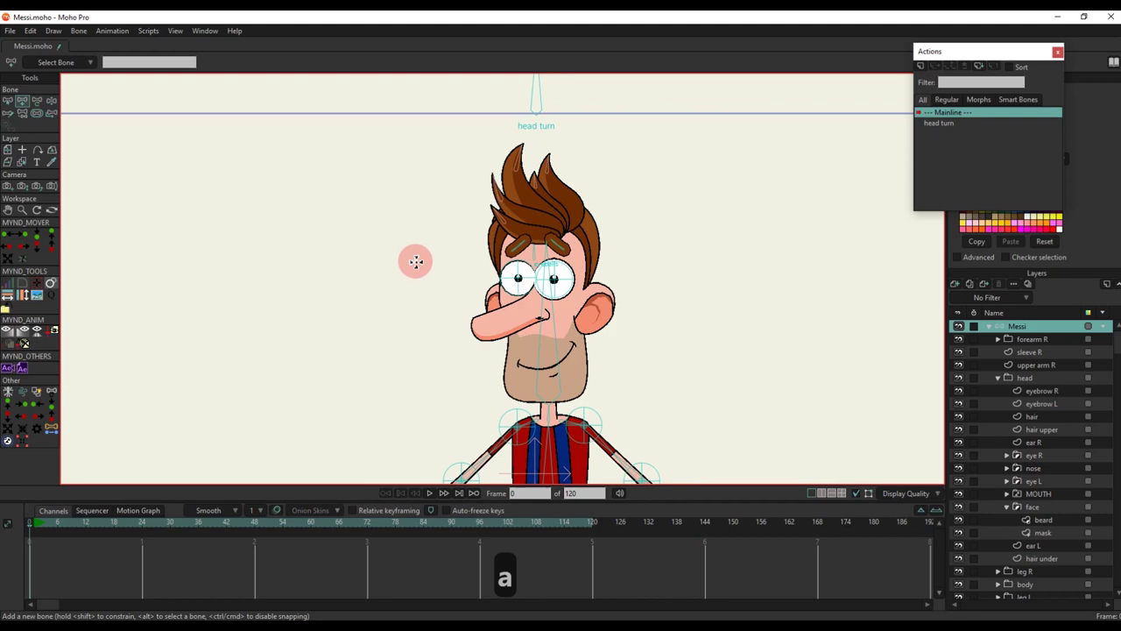
{"action": "scroll", "coordinate": [416, 261], "scroll_direction": "down", "scroll_amount": 1}
{"action": "left_click", "coordinate": [380, 263]}
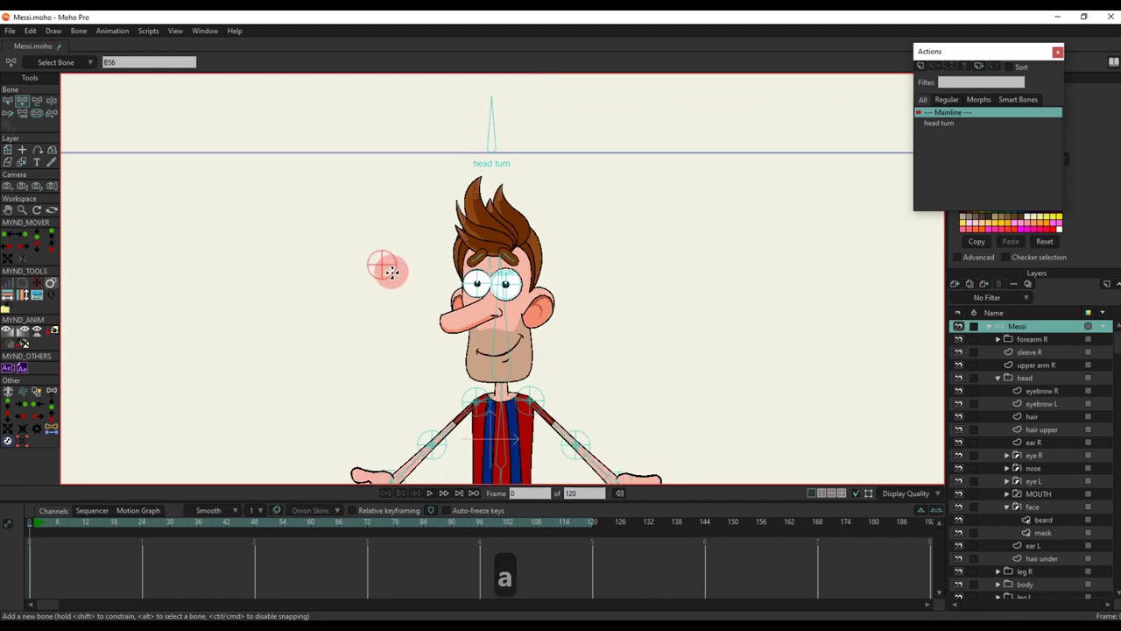
Name the new single-point bone BLINK and show its label
{"action": "left_click", "coordinate": [147, 61]}
{"action": "type", "text": "bl"}
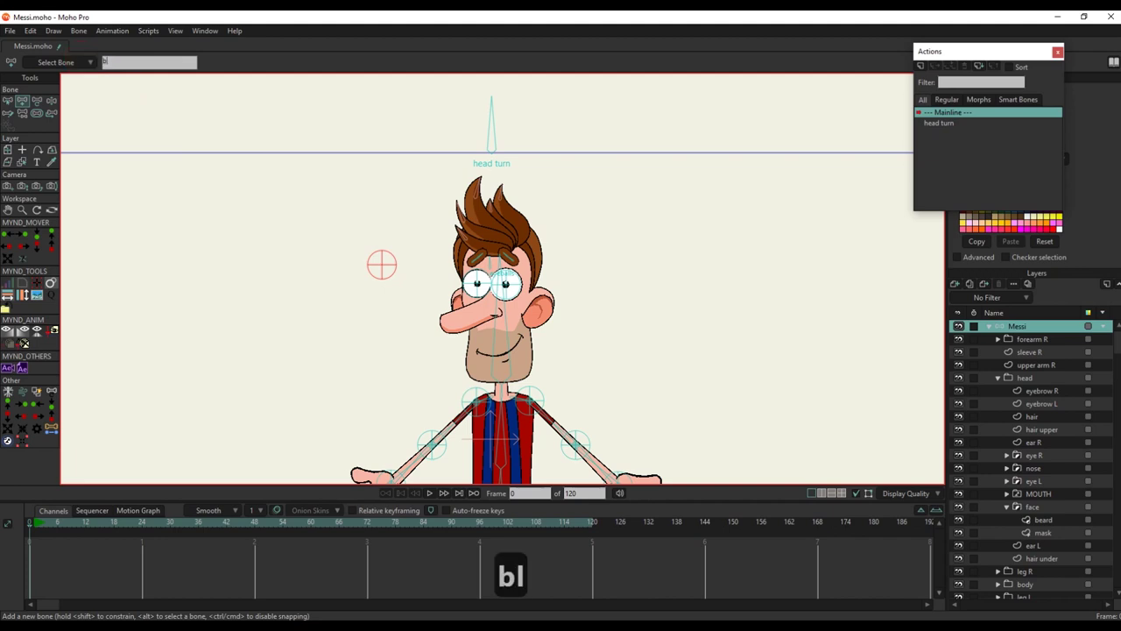
{"action": "type", "text": "ink"}
{"action": "key", "text": "BackSpace"}
{"action": "key", "text": "BackSpace"}
{"action": "key", "text": "BackSpace"}
{"action": "key", "text": "BackSpace"}
{"action": "key", "text": "BackSpace"}
{"action": "key", "text": "BackSpace"}
{"action": "key", "text": "BackSpace"}
{"action": "key", "text": "BackSpace"}
{"action": "key", "text": "BackSpace"}
{"action": "key", "text": "BackSpace"}
{"action": "key", "text": "BackSpace"}
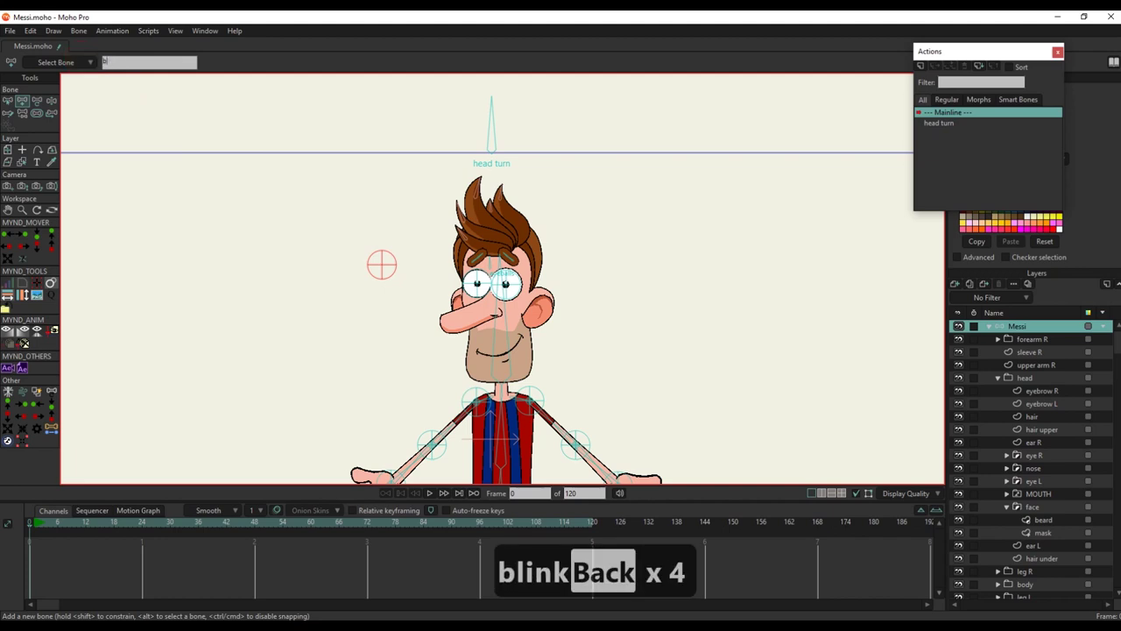
{"action": "key", "text": "Caps_Lock"}
{"action": "type", "text": "BN"}
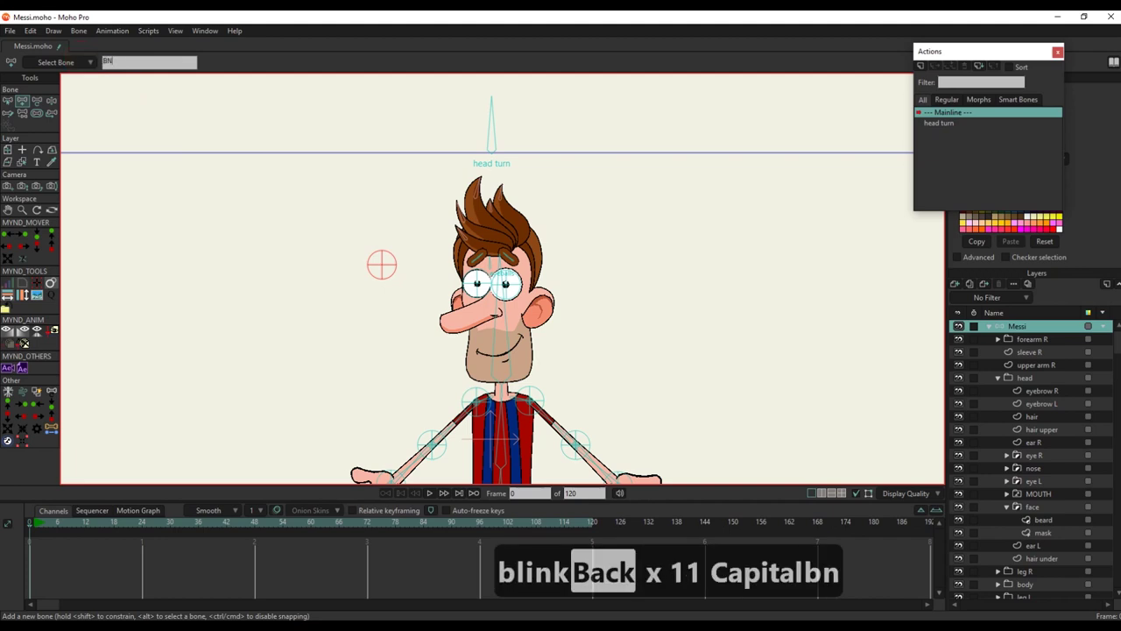
{"action": "key", "text": "BackSpace"}
{"action": "key", "text": "BackSpace"}
{"action": "key", "text": "BackSpace"}
{"action": "type", "text": "BL"}
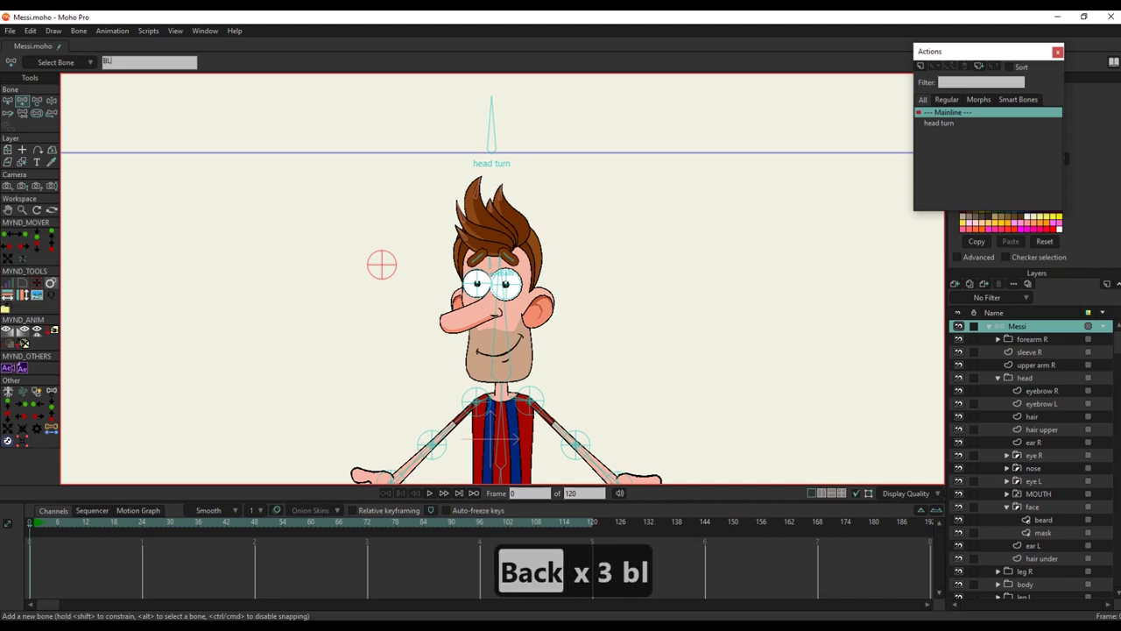
{"action": "type", "text": "INK"}
{"action": "key", "text": "Return"}
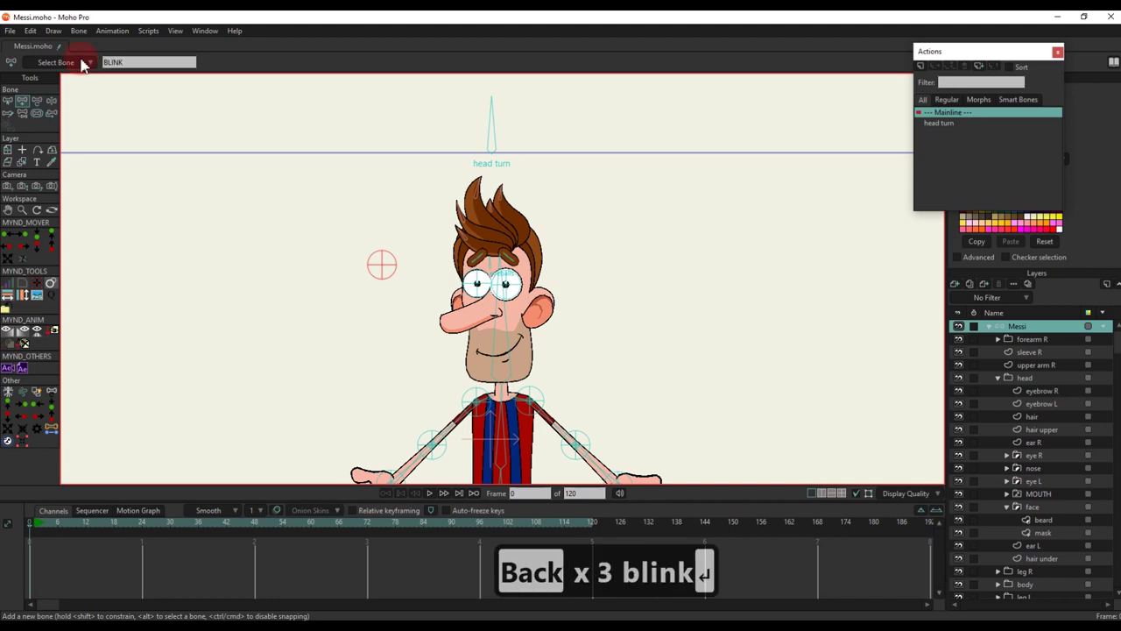
{"action": "key", "text": "b"}
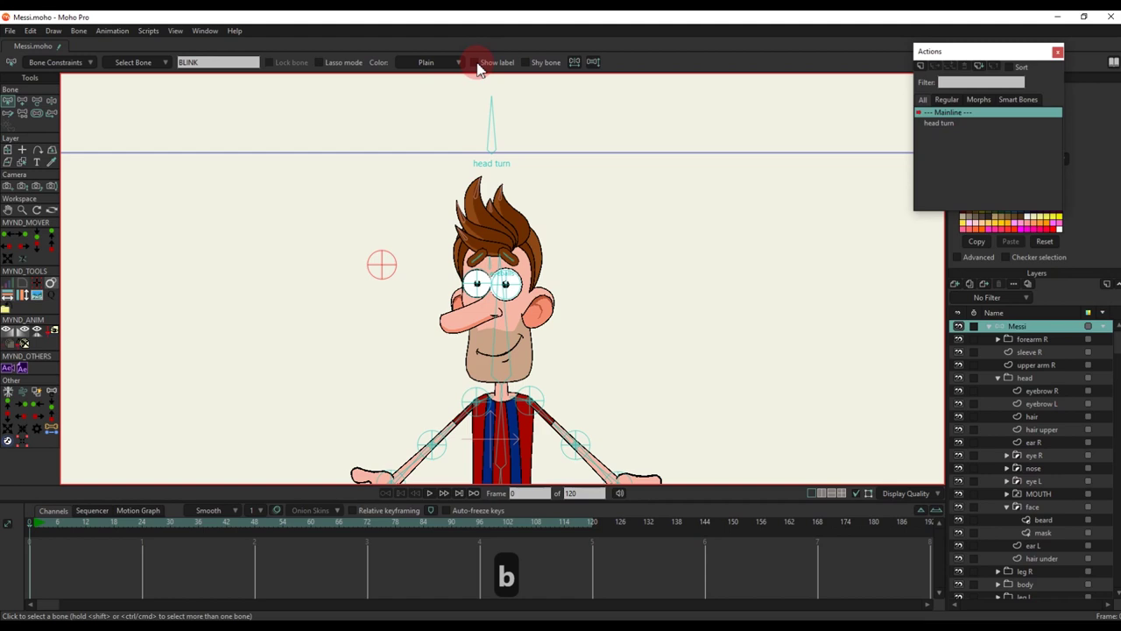
{"action": "left_click", "coordinate": [478, 63]}
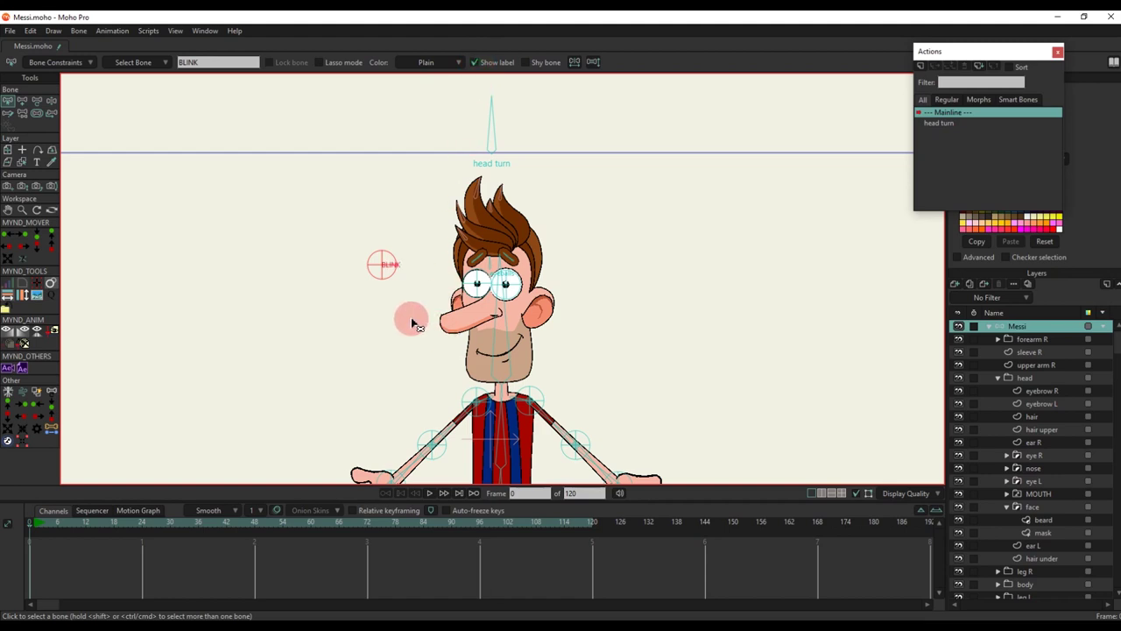
{"action": "left_click", "coordinate": [413, 320]}
Draw a vertical child bone upward from the BLINK point bone
{"action": "scroll", "coordinate": [388, 288], "scroll_direction": "up", "scroll_amount": 2}
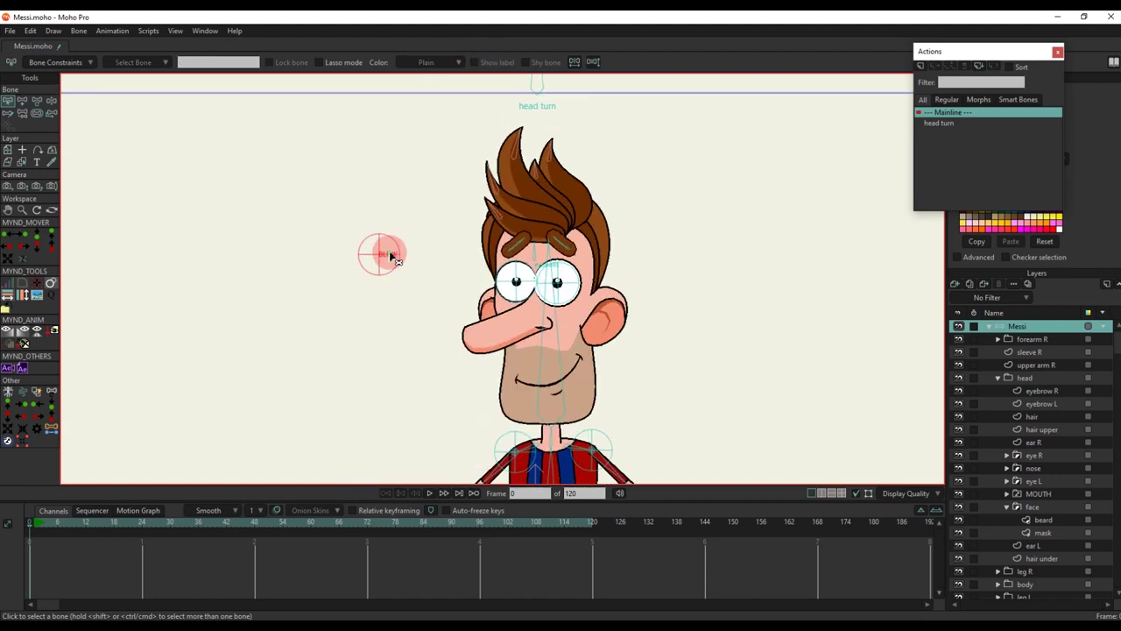
{"action": "left_click", "coordinate": [391, 255]}
{"action": "left_click_drag", "start_coordinate": [382, 255], "coordinate": [394, 211]}
{"action": "key", "text": "a"}
Set the bone strength of both the vertical bone and the BLINK point bone to 0
{"action": "key", "text": "s"}
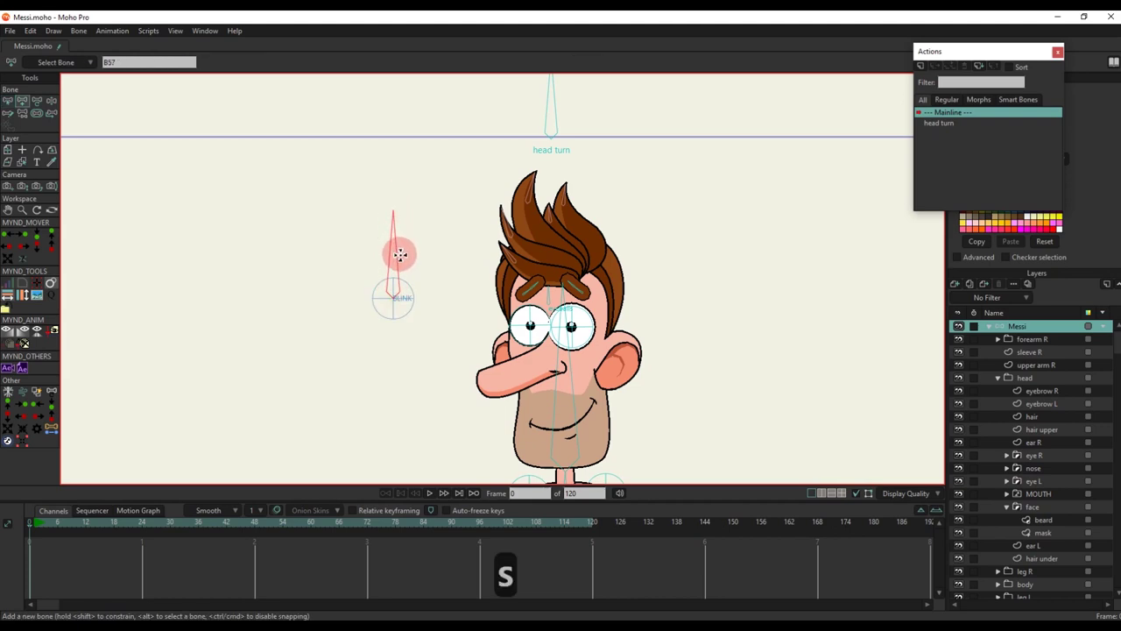
{"action": "left_click_drag", "start_coordinate": [392, 256], "coordinate": [221, 274]}
{"action": "left_click_drag", "start_coordinate": [363, 300], "coordinate": [7, 409]}
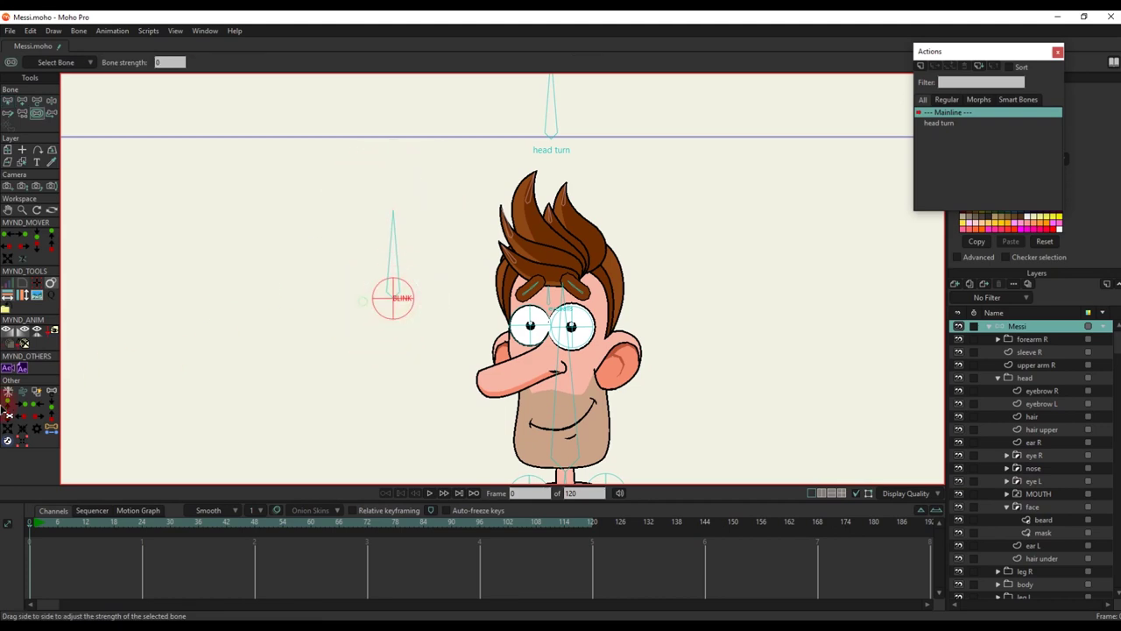
Enable angle constraints on the vertical bone above BLINK with a range of -30 to 30 degrees
{"action": "left_click", "coordinate": [391, 248]}
{"action": "left_click", "coordinate": [120, 165]}
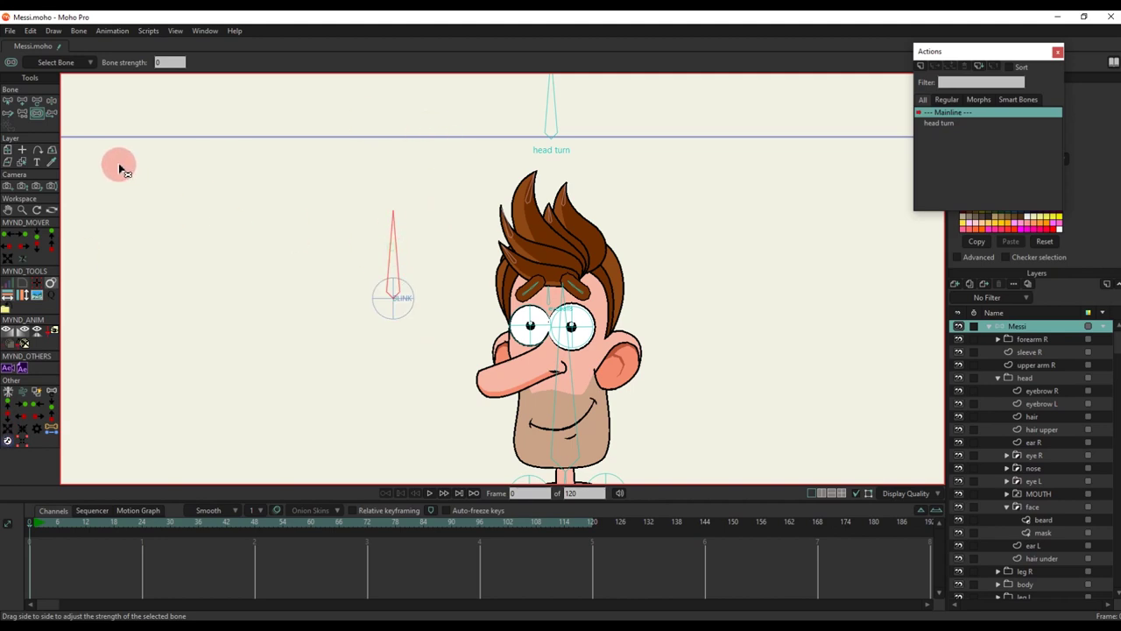
{"action": "left_click", "coordinate": [8, 100]}
{"action": "left_click", "coordinate": [55, 68]}
{"action": "left_click", "coordinate": [31, 80]}
{"action": "left_click", "coordinate": [99, 93]}
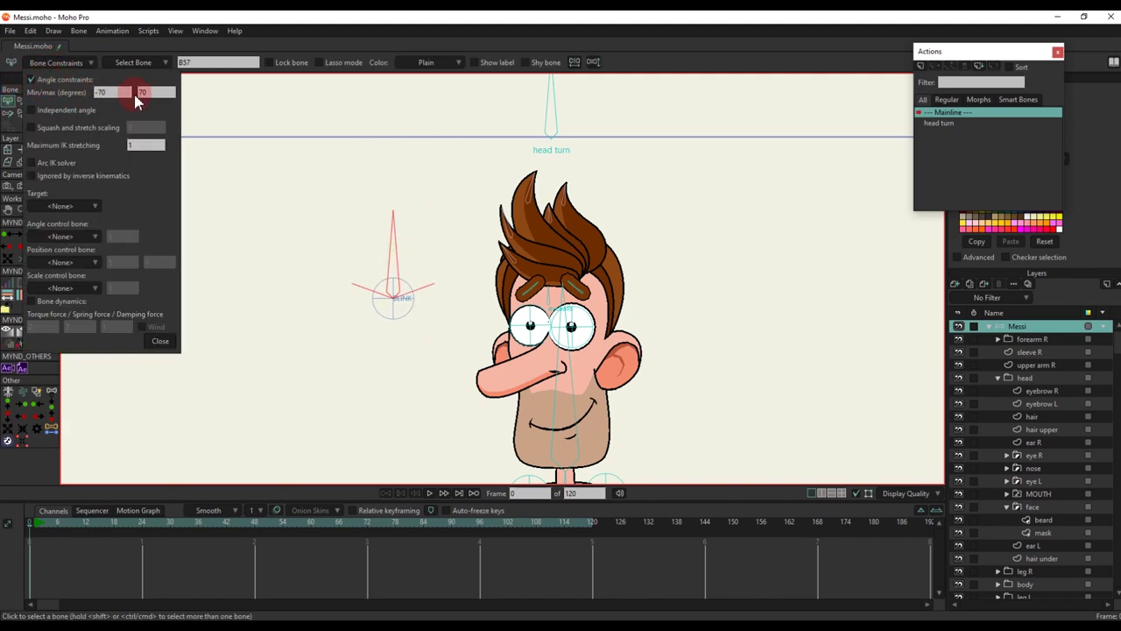
{"action": "type", "text": "30"}
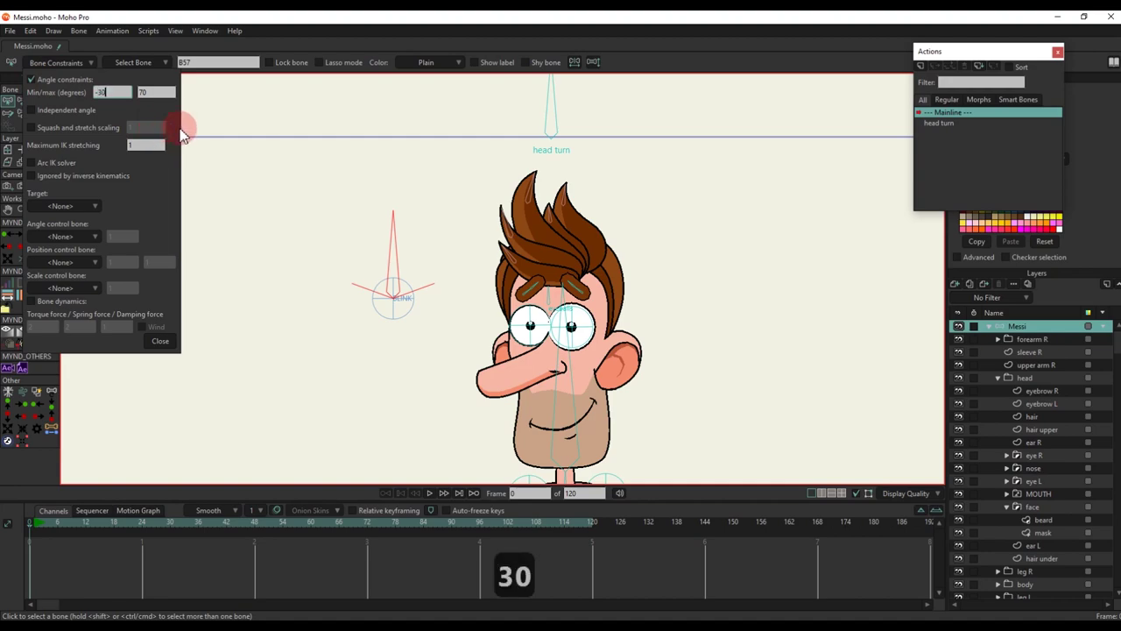
{"action": "type", "text": "3"}
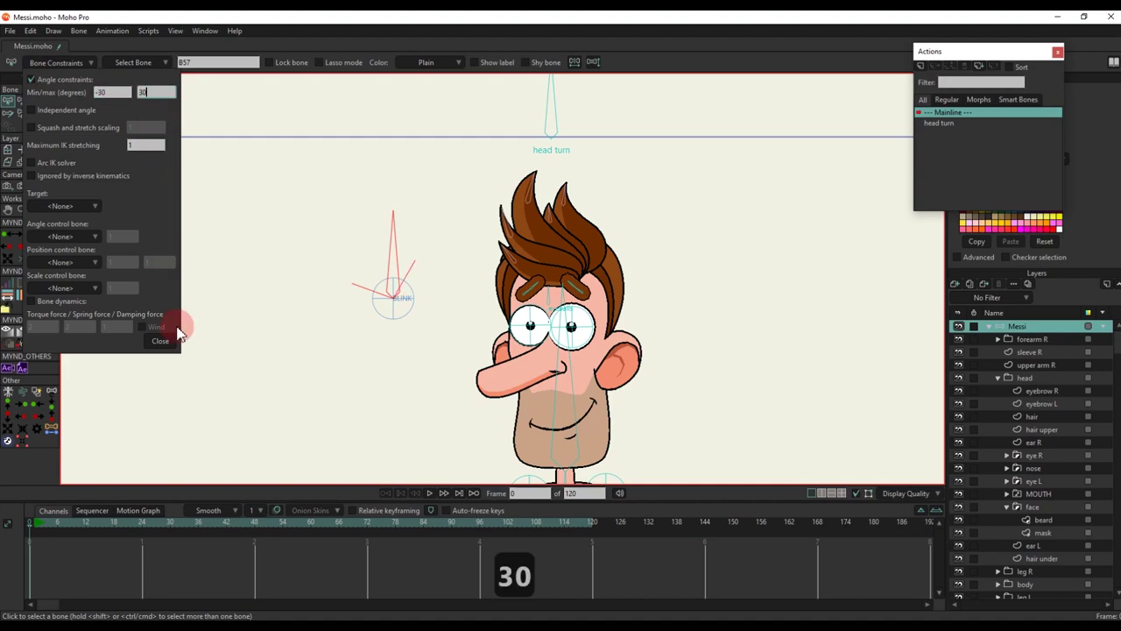
{"action": "left_click", "coordinate": [161, 341]}
Create a new vector layer above the eyeball layer inside the eye L group
{"action": "scroll", "coordinate": [341, 308], "scroll_direction": "down", "scroll_amount": 3}
{"action": "left_click", "coordinate": [1027, 507]}
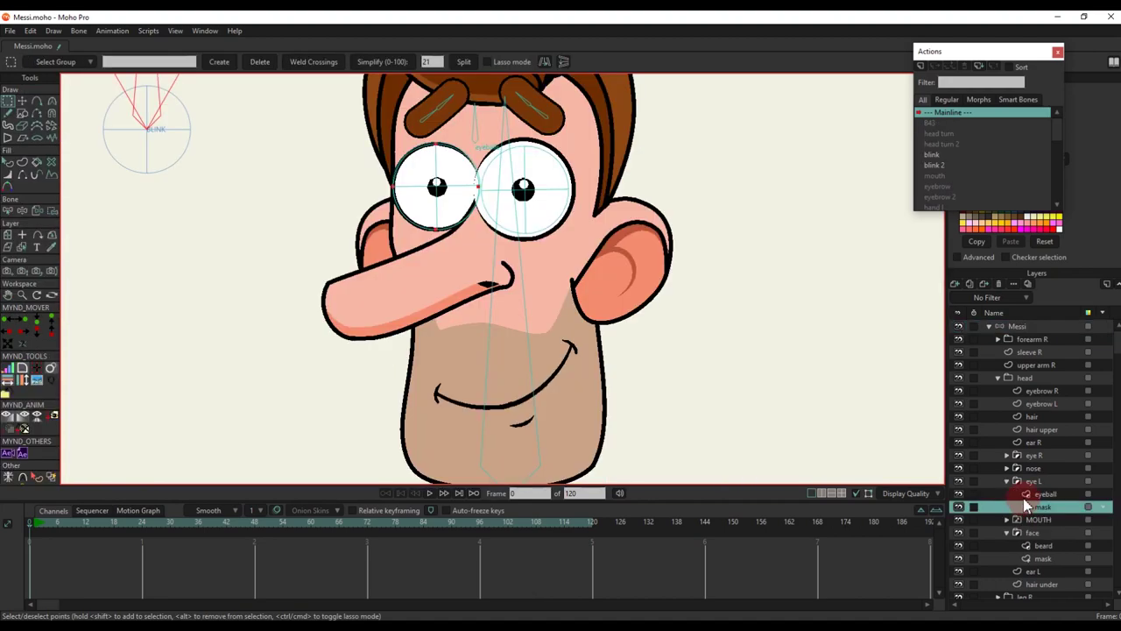
{"action": "left_click", "coordinate": [1045, 495]}
{"action": "scroll", "coordinate": [532, 313], "scroll_direction": "up", "scroll_amount": 2}
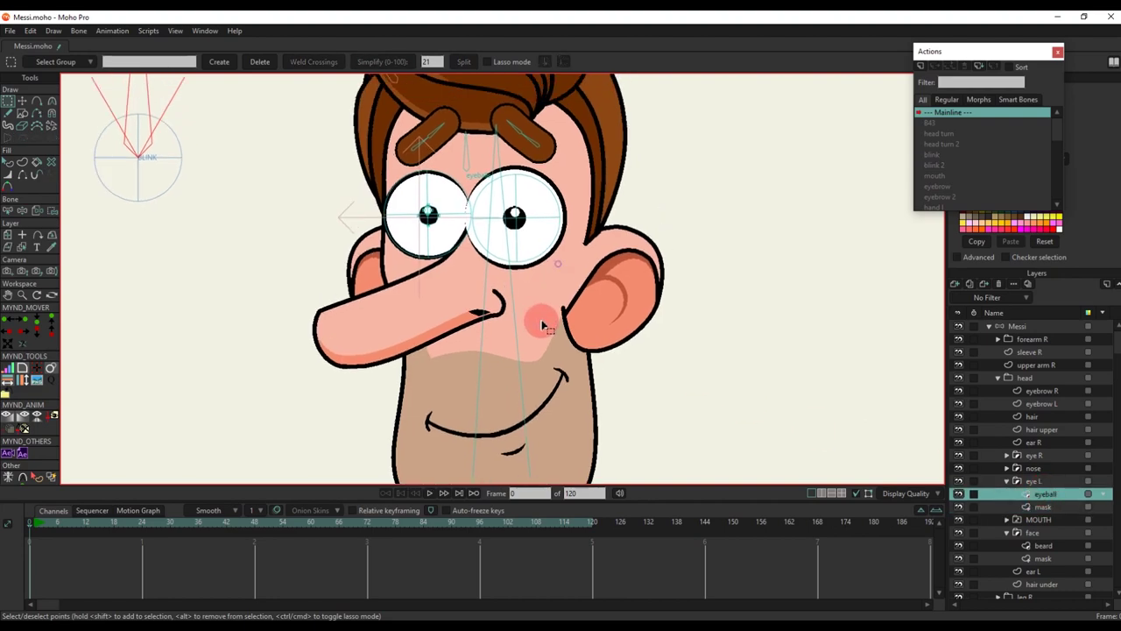
{"action": "left_click", "coordinate": [969, 283]}
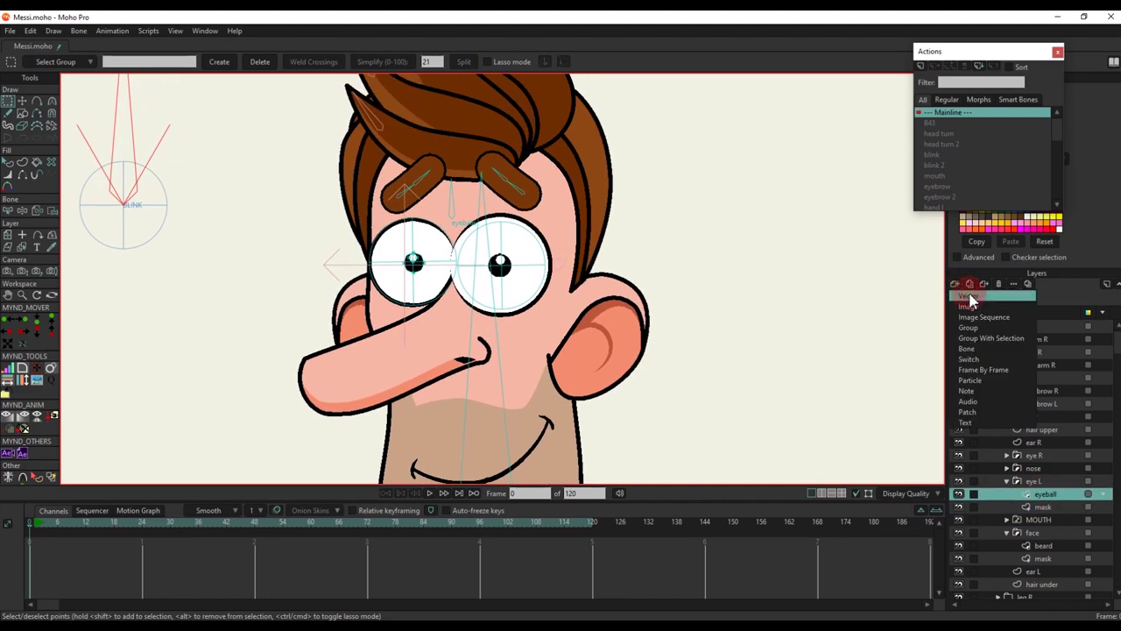
{"action": "left_click", "coordinate": [969, 298]}
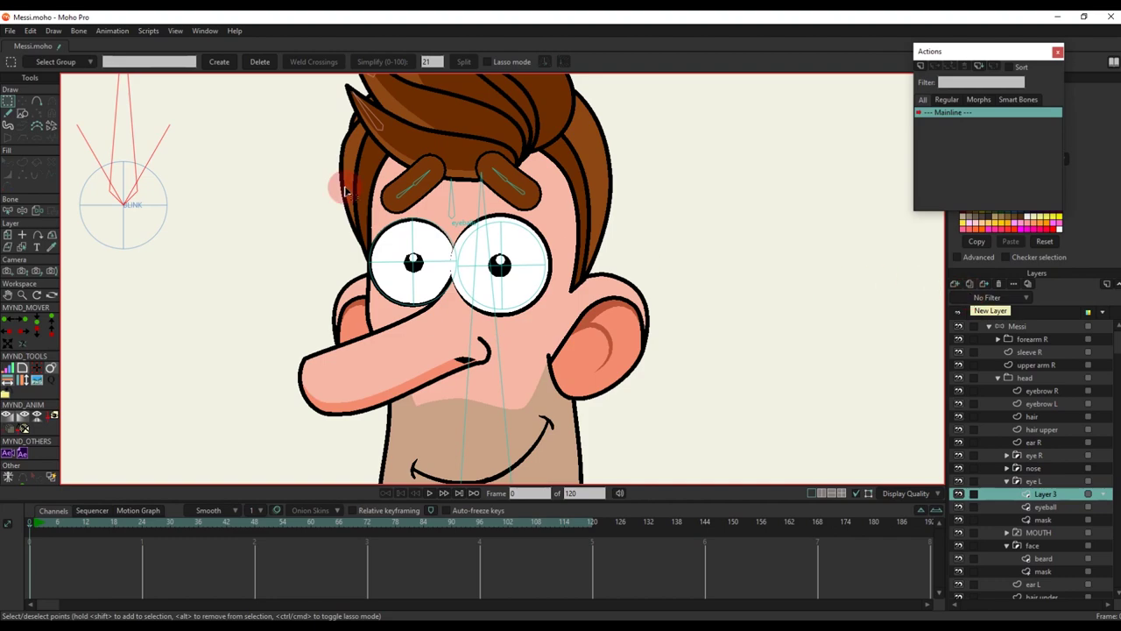
Draw a circle for the eyelid centred on the eyebrow, overlapping the upper part of the eye in eye L
{"action": "left_click", "coordinate": [23, 114]}
{"action": "scroll", "coordinate": [417, 262], "scroll_direction": "up", "scroll_amount": 3}
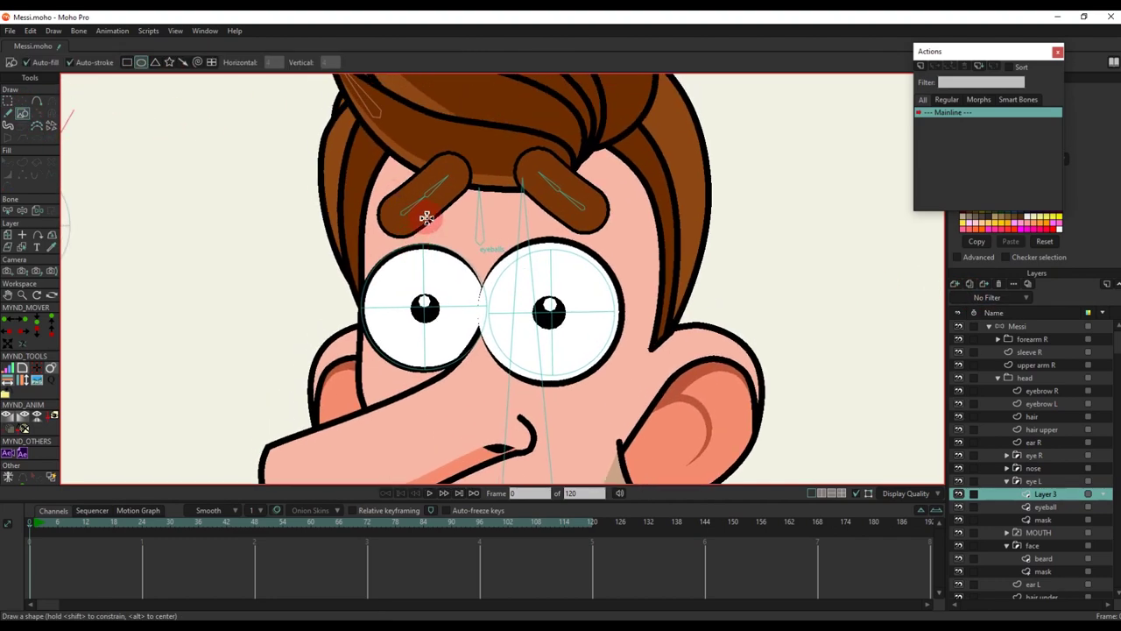
{"action": "left_click_drag", "start_coordinate": [426, 218], "coordinate": [354, 148]}
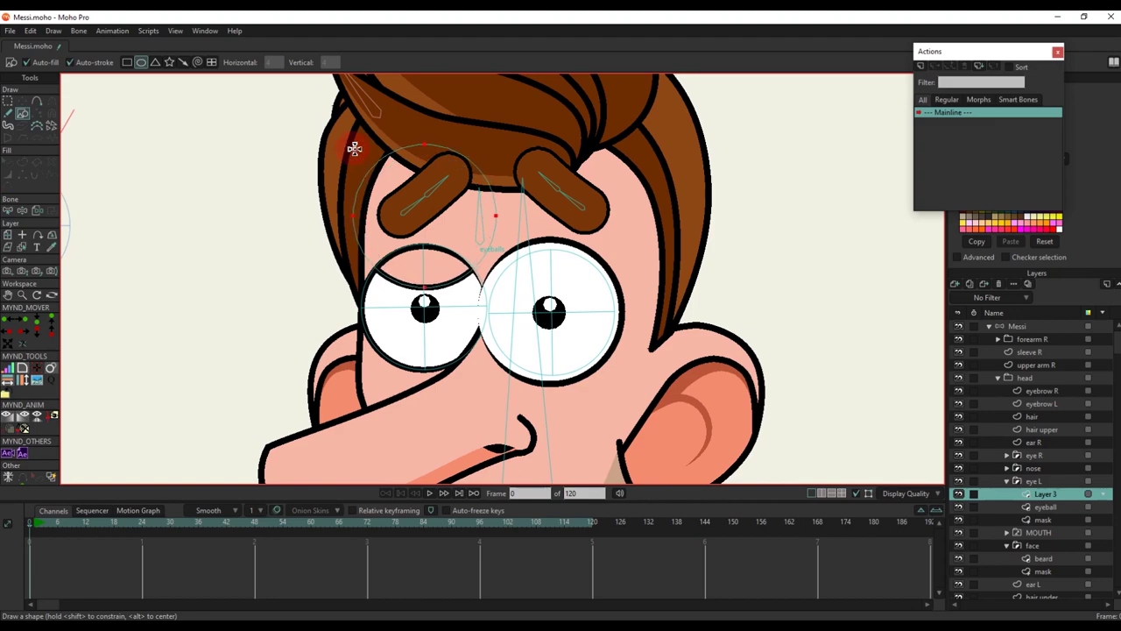
{"action": "scroll", "coordinate": [407, 226], "scroll_direction": "down", "scroll_amount": 2}
Remove the circle's lowest point and reshape the remaining points into a flat-bottomed half circle above the eye
{"action": "key", "text": "g"}
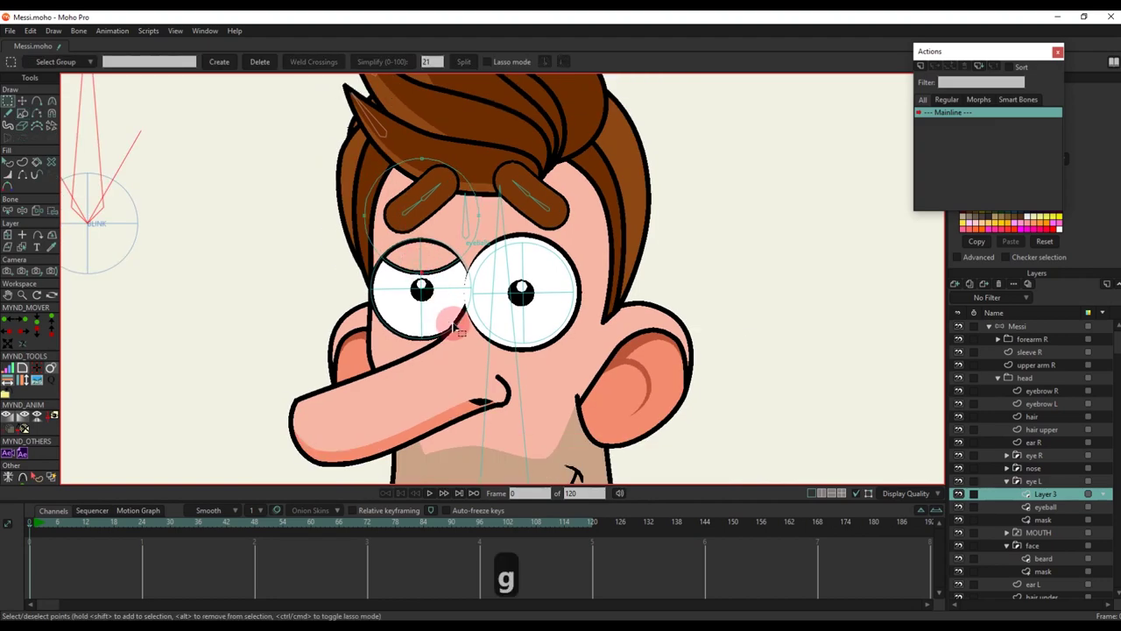
{"action": "key", "text": "BackSpace"}
{"action": "left_click_drag", "start_coordinate": [412, 245], "coordinate": [422, 279]}
{"action": "key", "text": "t"}
{"action": "scroll", "coordinate": [374, 254], "scroll_direction": "up", "scroll_amount": 2}
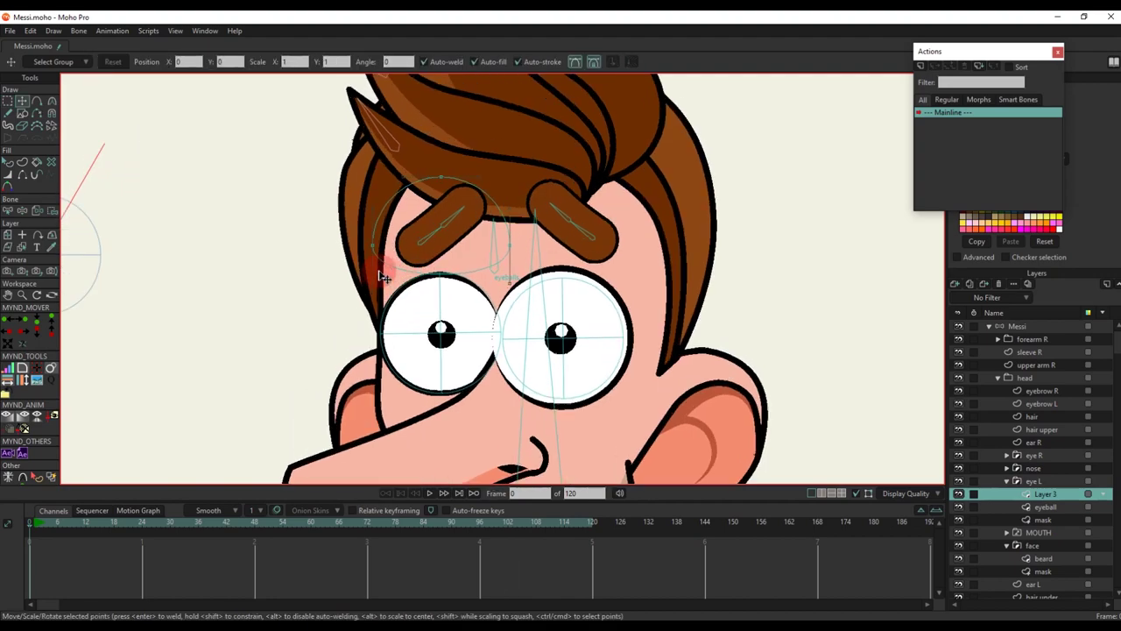
{"action": "key", "text": "ctrl+z"}
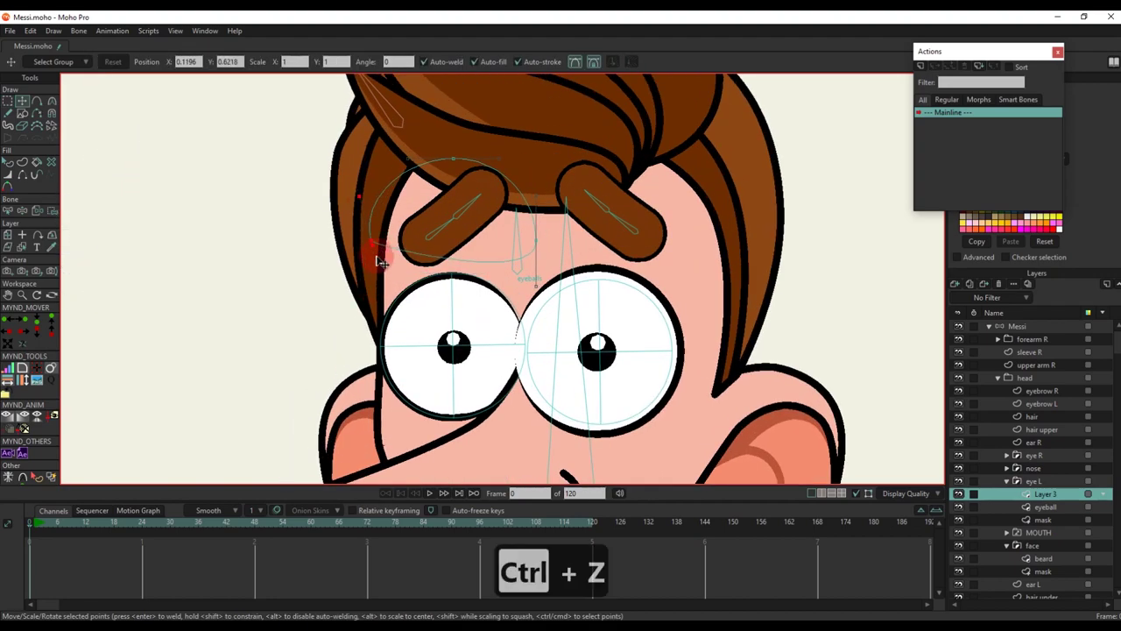
{"action": "left_click_drag", "start_coordinate": [375, 252], "coordinate": [537, 248]}
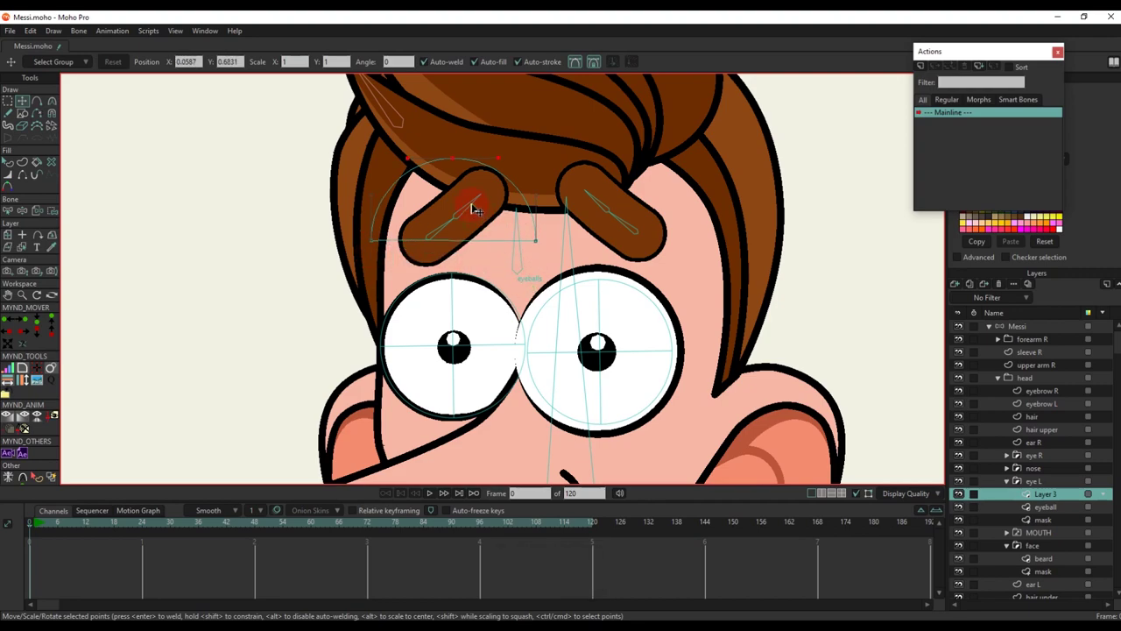
{"action": "left_click_drag", "start_coordinate": [471, 204], "coordinate": [488, 128]}
Duplicate the half circle as a mirrored lower eyelid beneath the eye, and copy both eyelid shapes
{"action": "scroll", "coordinate": [467, 226], "scroll_direction": "down", "scroll_amount": 3}
{"action": "key", "text": "ctrl+c"}
{"action": "key", "text": "ctrl+v"}
{"action": "scroll", "coordinate": [503, 303], "scroll_direction": "up", "scroll_amount": 3}
{"action": "key", "text": "ctrl+c"}
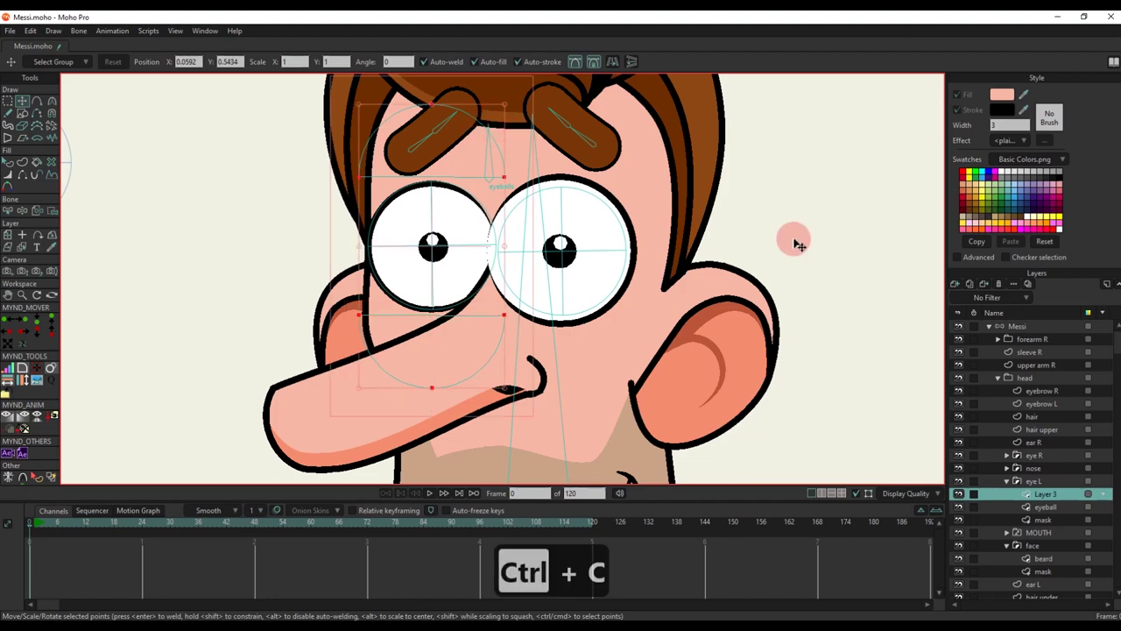
{"action": "scroll", "coordinate": [1051, 495], "scroll_direction": "down", "scroll_amount": 3}
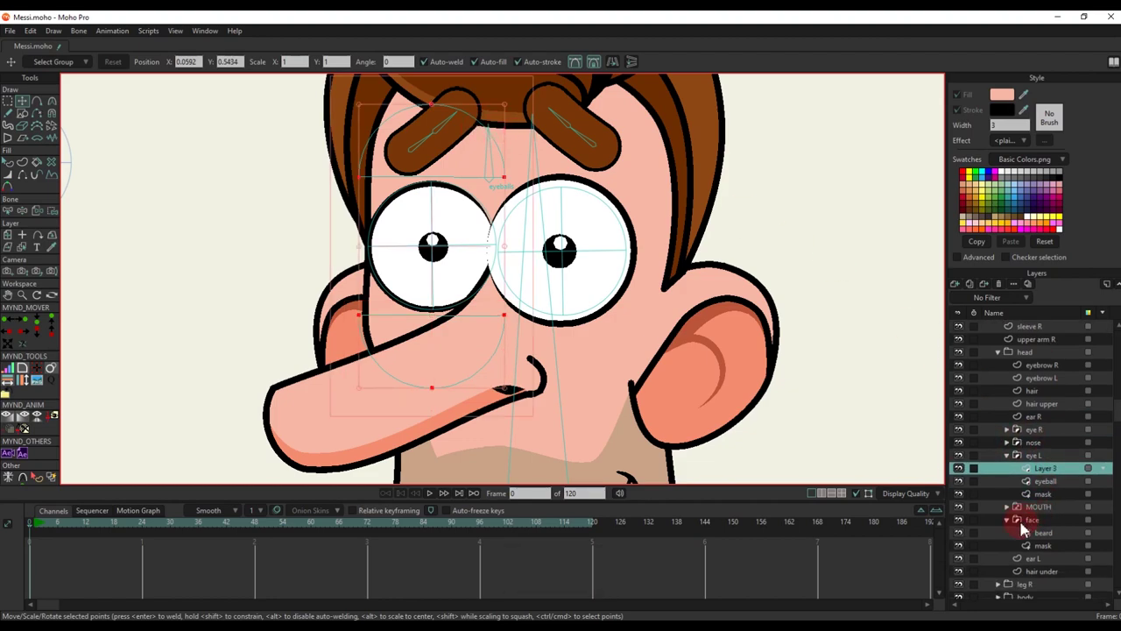
Add a new vector layer above the eyeball in the eye R group and paste the eyelid shapes into it
{"action": "scroll", "coordinate": [1031, 500], "scroll_direction": "up", "scroll_amount": 1}
{"action": "left_click", "coordinate": [1007, 429]}
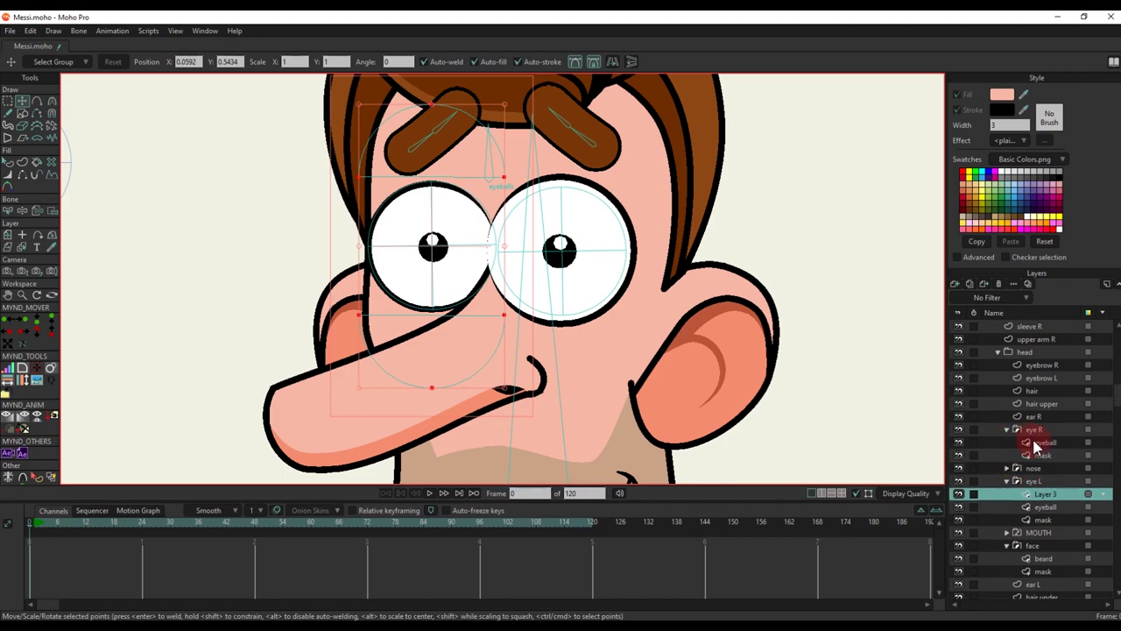
{"action": "left_click", "coordinate": [1036, 442]}
{"action": "left_click", "coordinate": [957, 286]}
{"action": "left_click", "coordinate": [977, 313]}
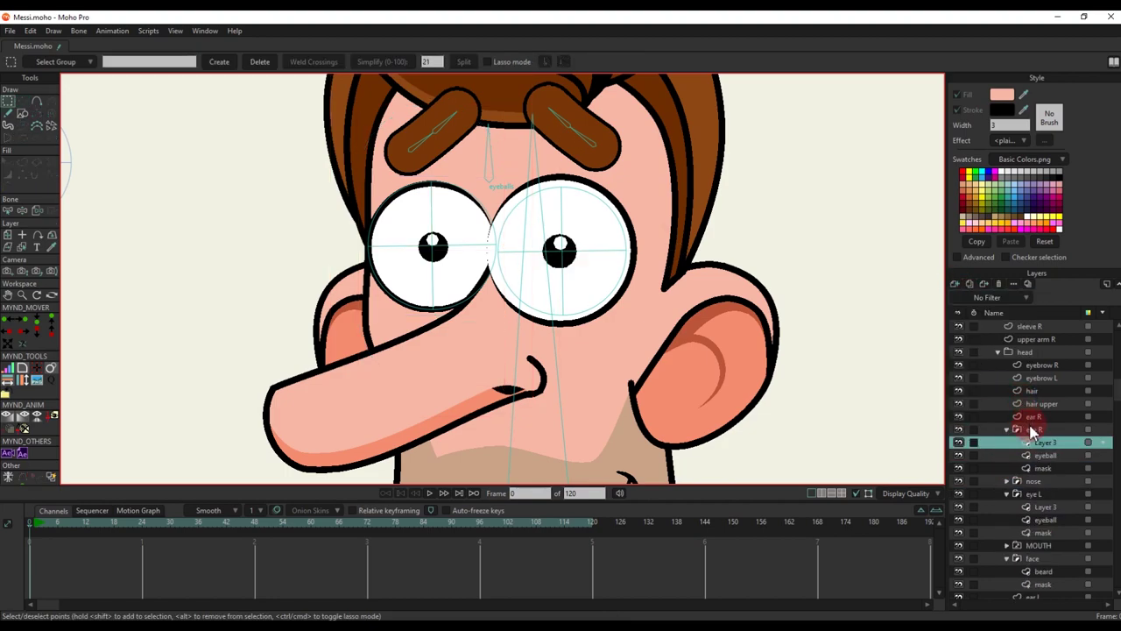
{"action": "key", "text": "ctrl+v"}
Bind the pasted eye R eyelid points to head bone B6 and fit the eyelids over that eye
{"action": "scroll", "coordinate": [589, 259], "scroll_direction": "down", "scroll_amount": 3}
{"action": "key", "text": "b"}
{"action": "left_click", "coordinate": [563, 288]}
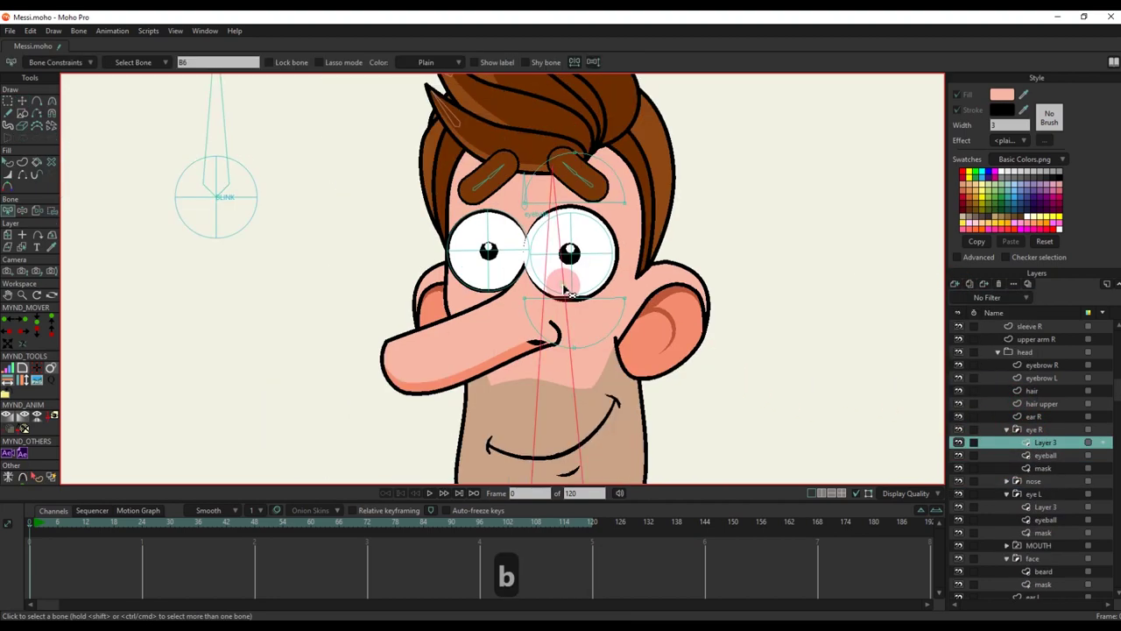
{"action": "key", "text": "i"}
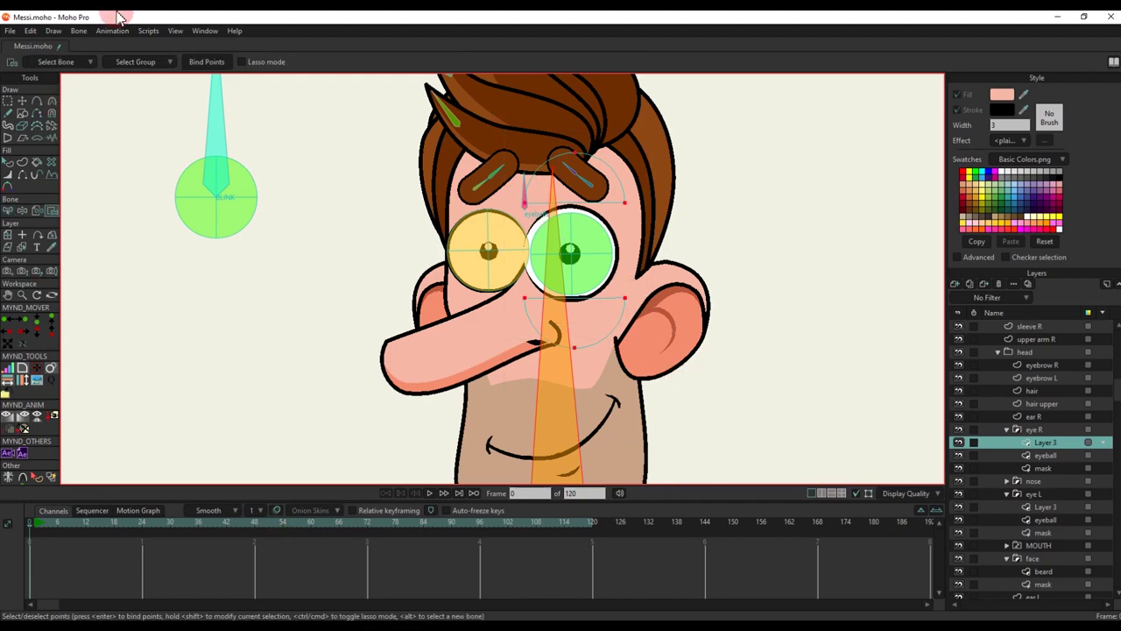
{"action": "key", "text": "t"}
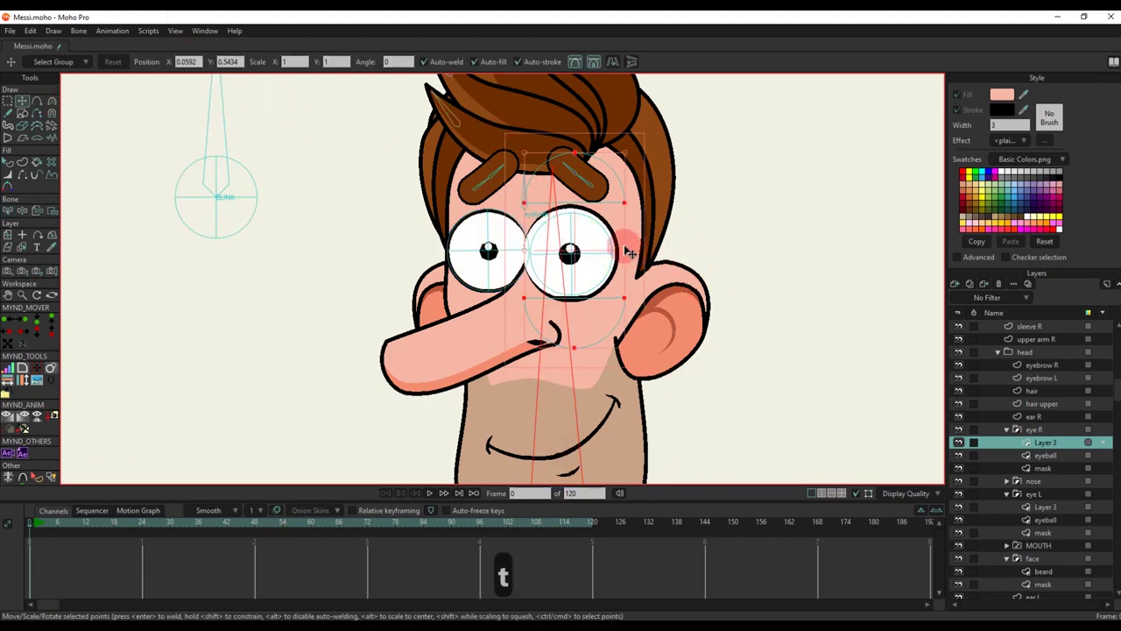
{"action": "mouse_move", "coordinate": [604, 245]}
{"action": "left_mouse_down"}
{"action": "mouse_move", "coordinate": [629, 156]}
{"action": "mouse_move", "coordinate": [576, 258]}
{"action": "mouse_move", "coordinate": [614, 255]}
{"action": "left_mouse_up"}
Bind the eyelid points on Layer 3 of the eye L group to the same head bone
{"action": "left_click", "coordinate": [1045, 507]}
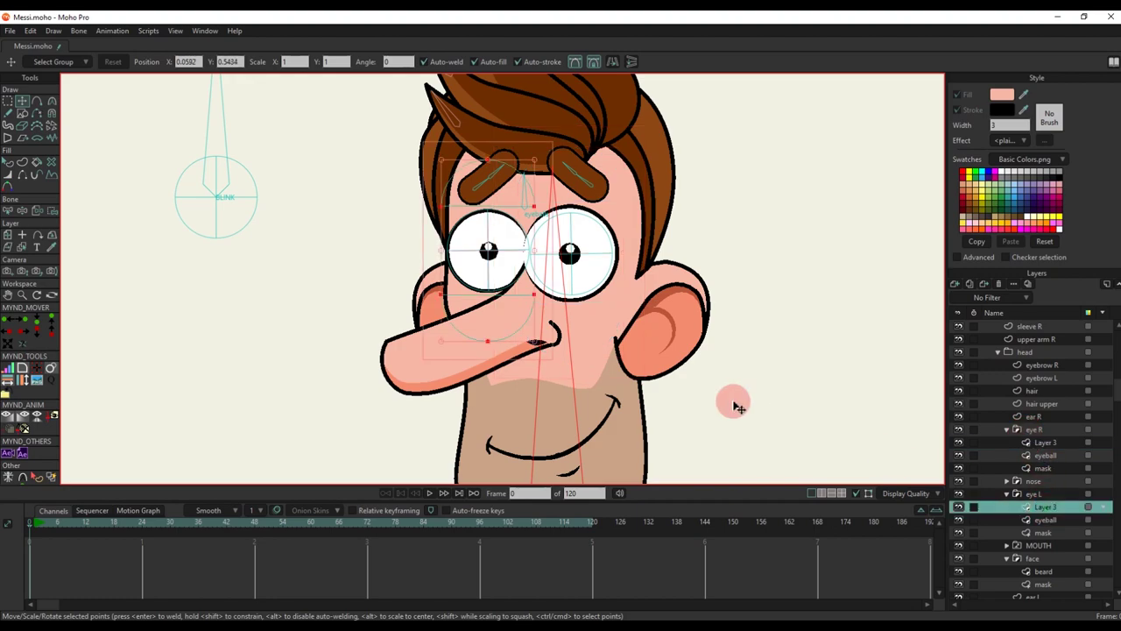
{"action": "key", "text": "i"}
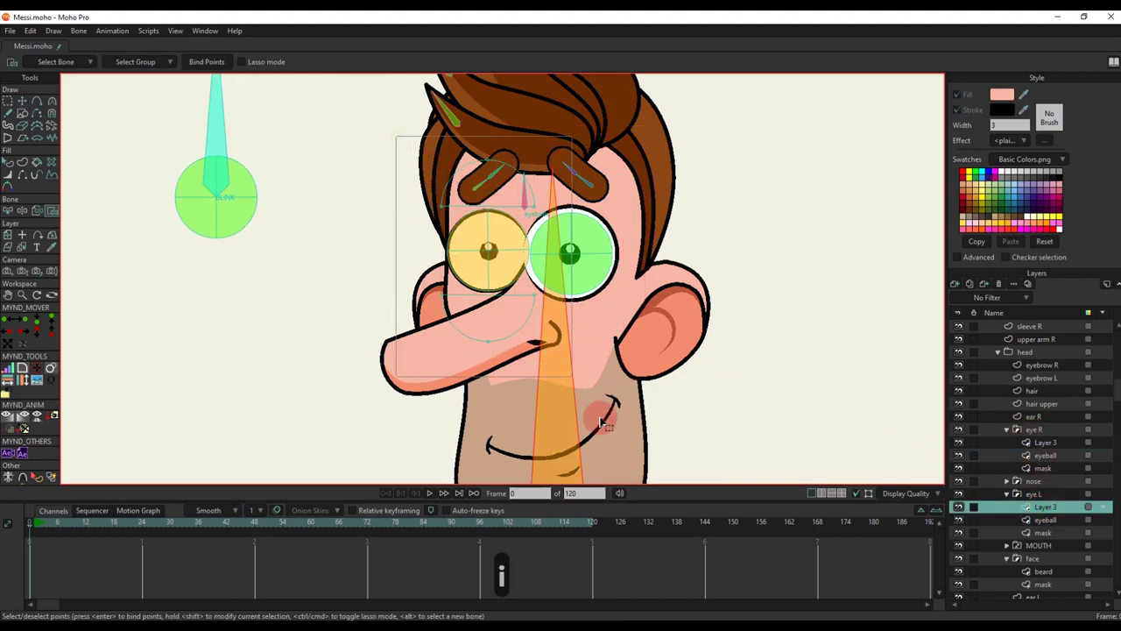
{"action": "key", "text": "q"}
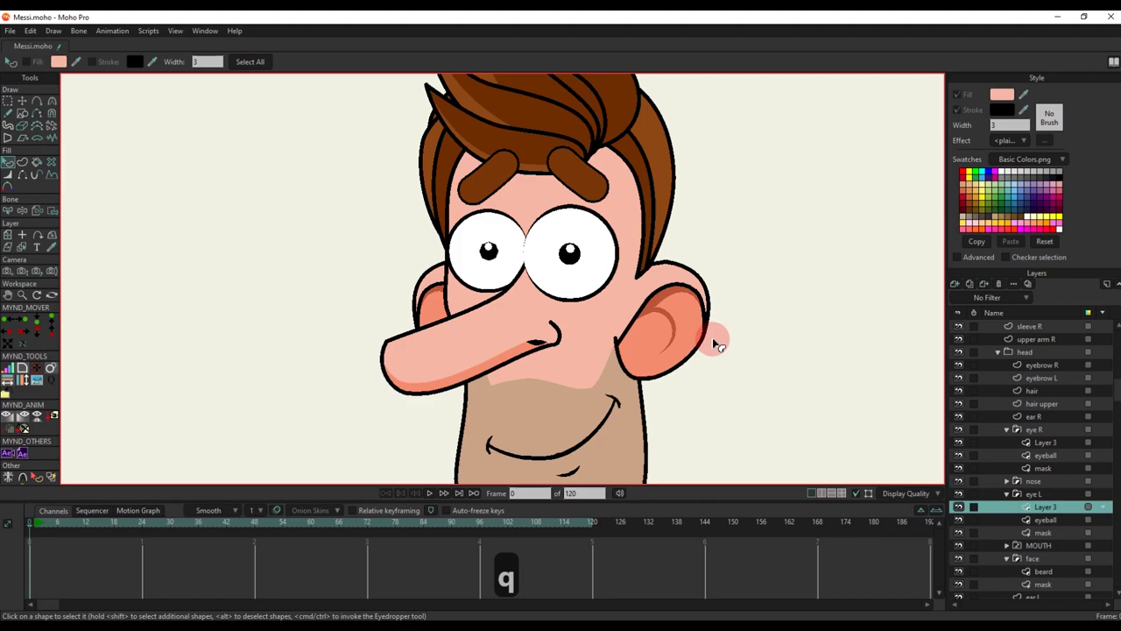
{"action": "key", "text": "t"}
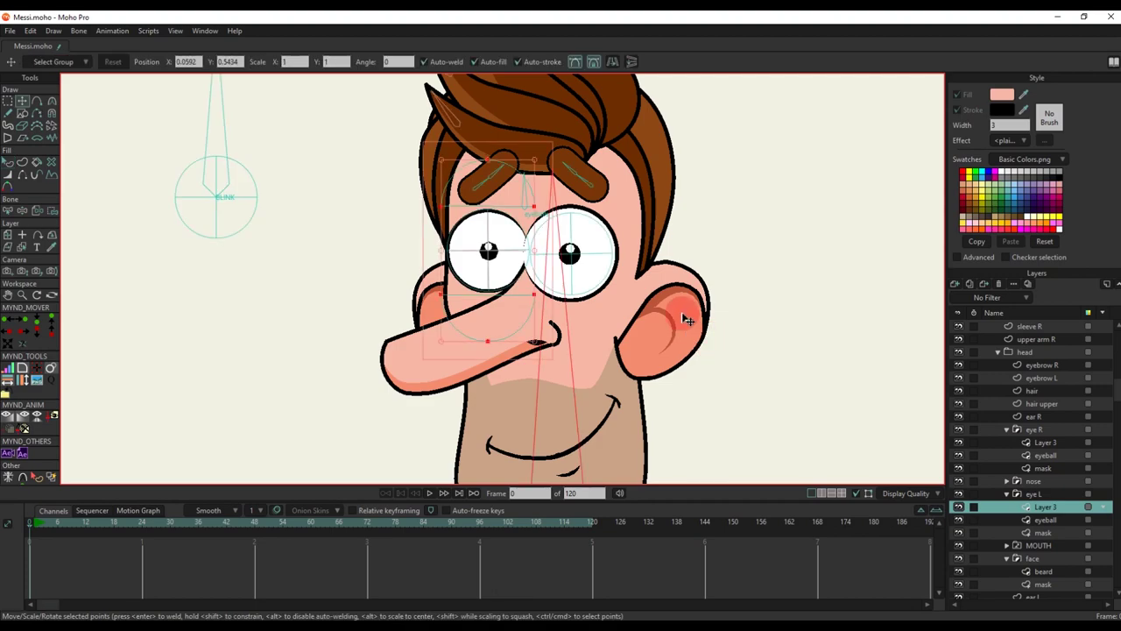
{"action": "left_click", "coordinate": [838, 315]}
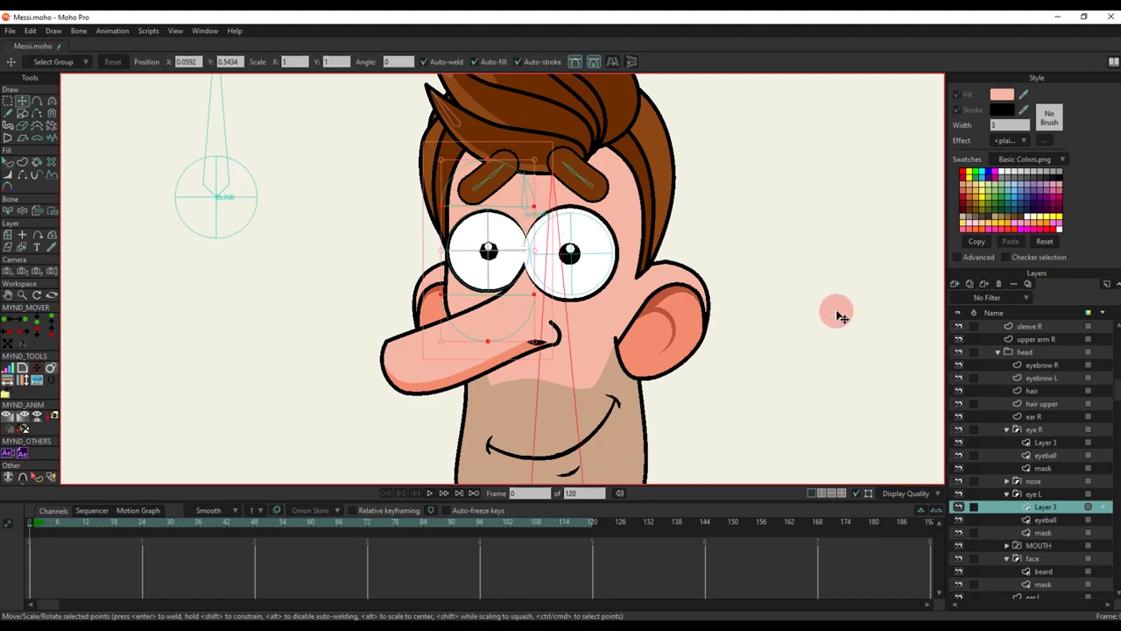
Turn off Exclude strokes in the masking settings of the eye L group's mask layer
{"action": "double_click", "coordinate": [1039, 535]}
{"action": "left_click", "coordinate": [288, 83]}
{"action": "left_click", "coordinate": [251, 280]}
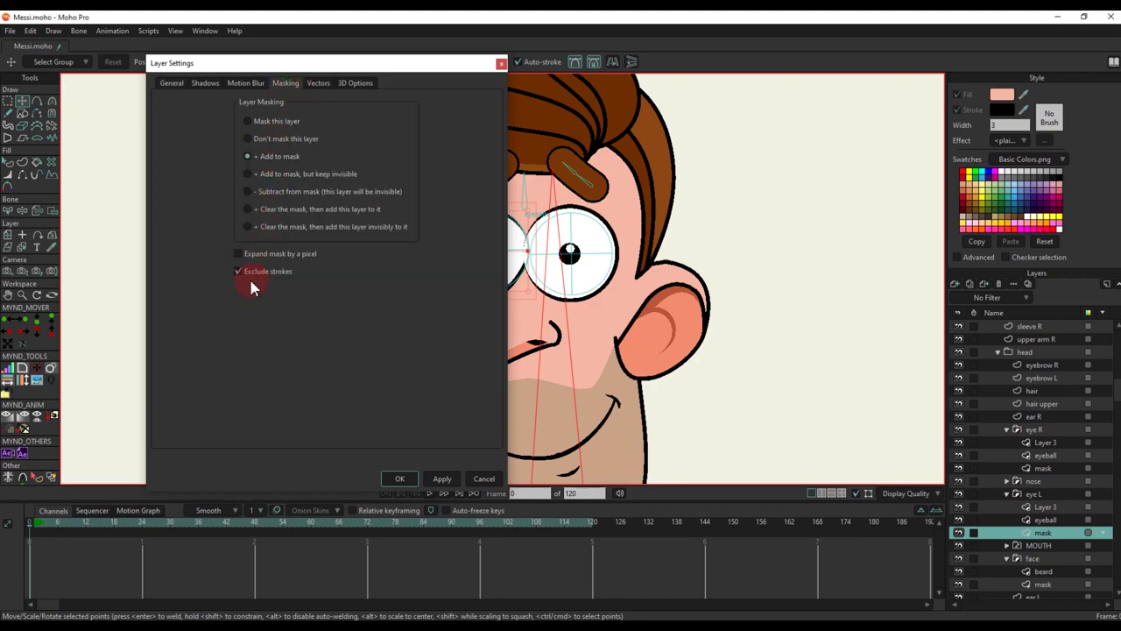
{"action": "left_click", "coordinate": [406, 480]}
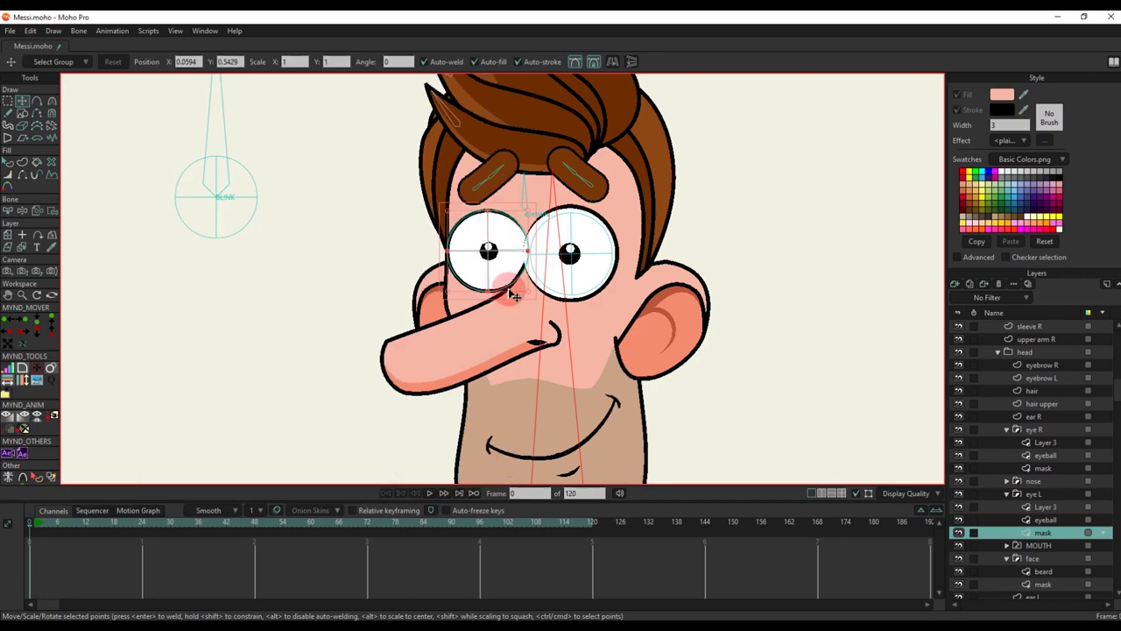
Test the eye L masking by raising the lower eyelid points on Layer 3 at frame 4
{"action": "scroll", "coordinate": [512, 292], "scroll_direction": "up", "scroll_amount": 3}
{"action": "left_click", "coordinate": [1043, 507]}
{"action": "key", "text": "BackSpace"}
{"action": "left_click_drag", "start_coordinate": [481, 311], "coordinate": [465, 280]}
{"action": "key", "text": "q"}
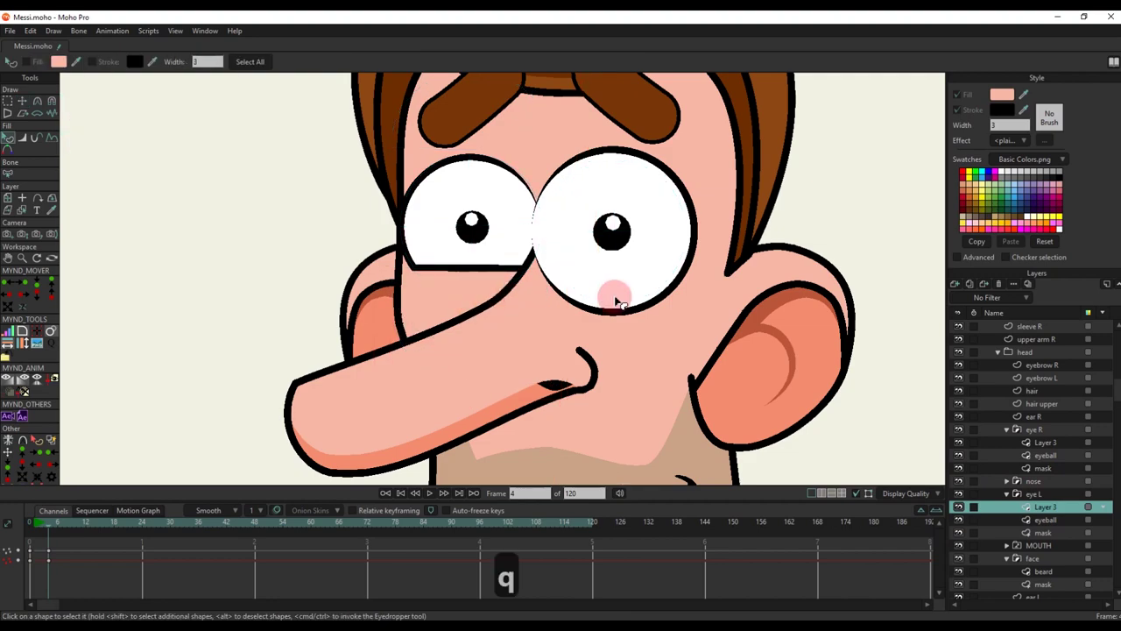
Test the eye R masking by raising its lower eyelid points at frame 4
{"action": "left_click", "coordinate": [1046, 443]}
{"action": "key", "text": "t"}
{"action": "left_click_drag", "start_coordinate": [626, 367], "coordinate": [634, 316]}
{"action": "key", "text": "q"}
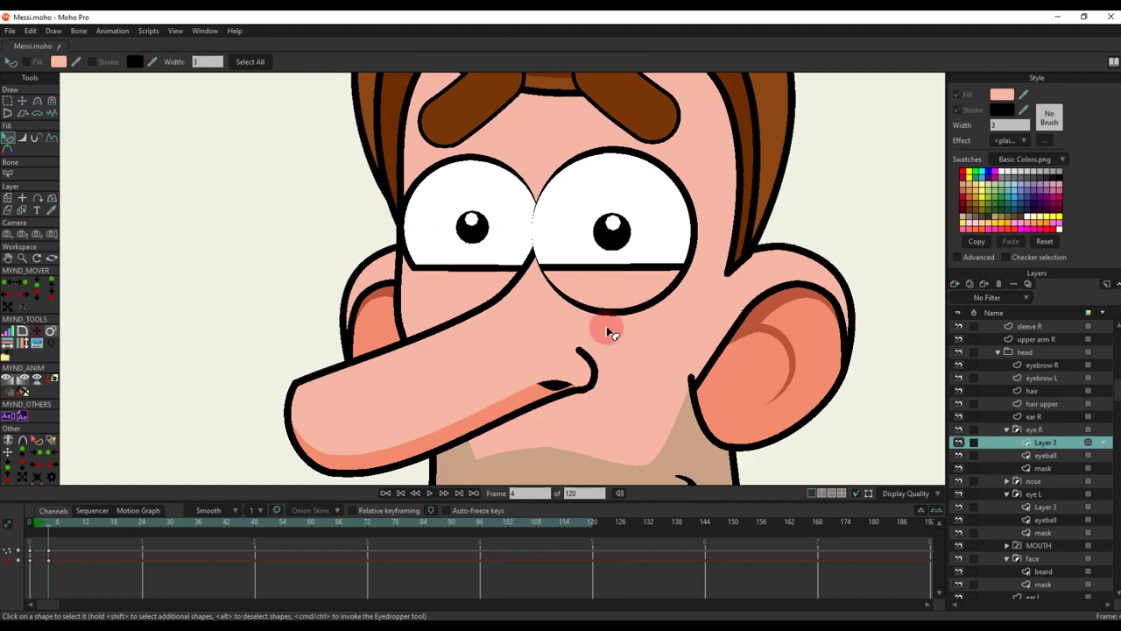
Turn off Exclude strokes in the masking settings of the eye R group's mask layer
{"action": "left_click", "coordinate": [1045, 472]}
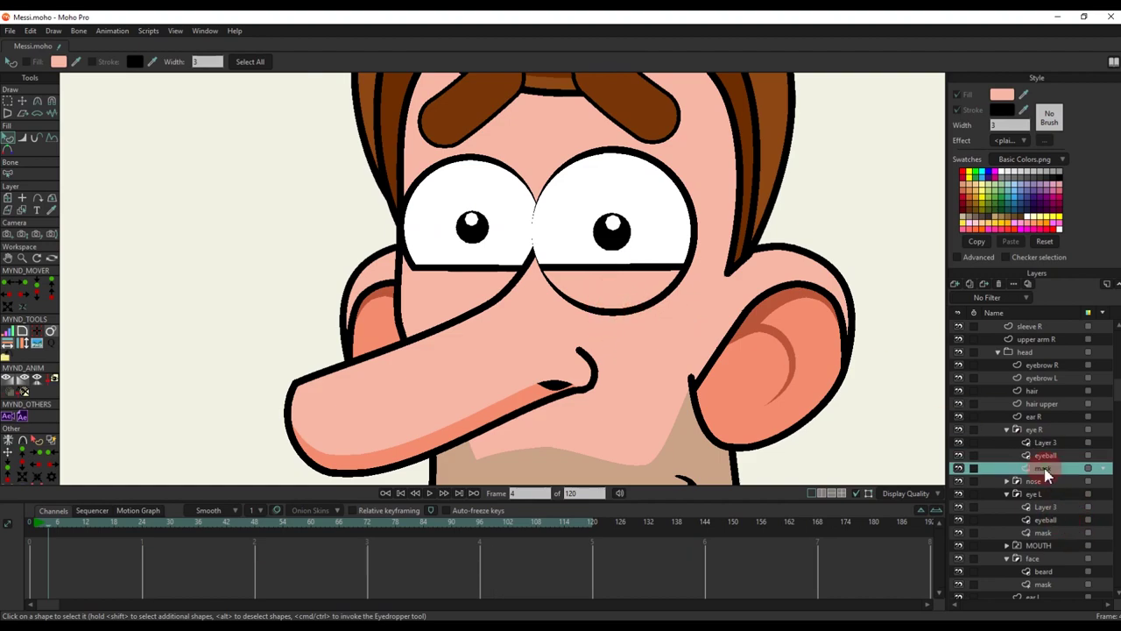
{"action": "double_click", "coordinate": [1044, 471]}
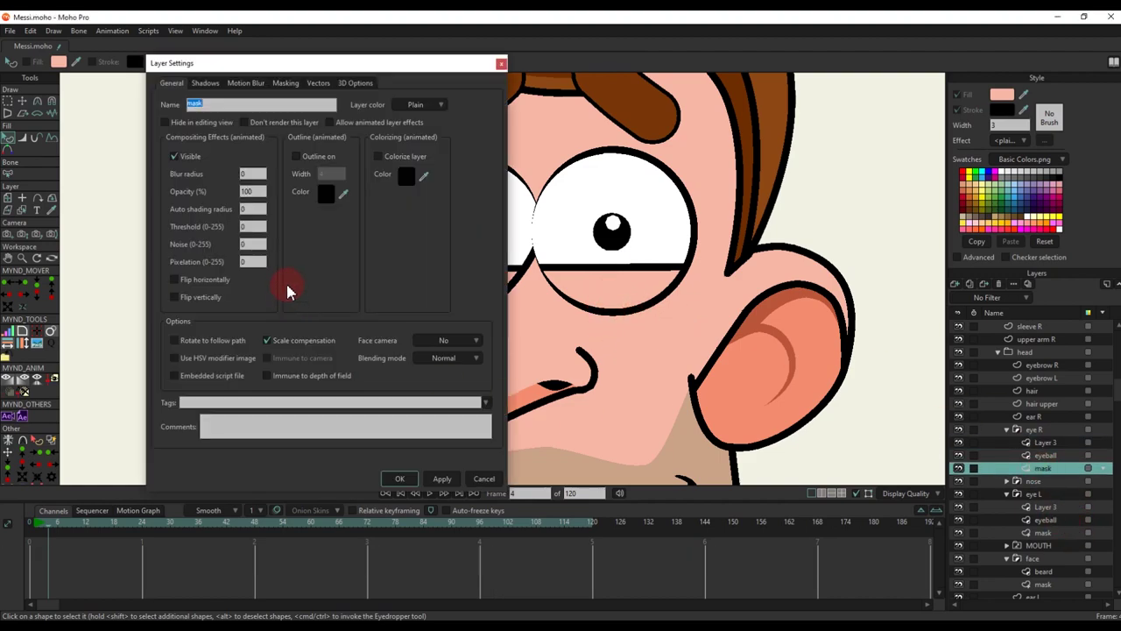
{"action": "left_click", "coordinate": [284, 85]}
{"action": "left_click", "coordinate": [235, 273]}
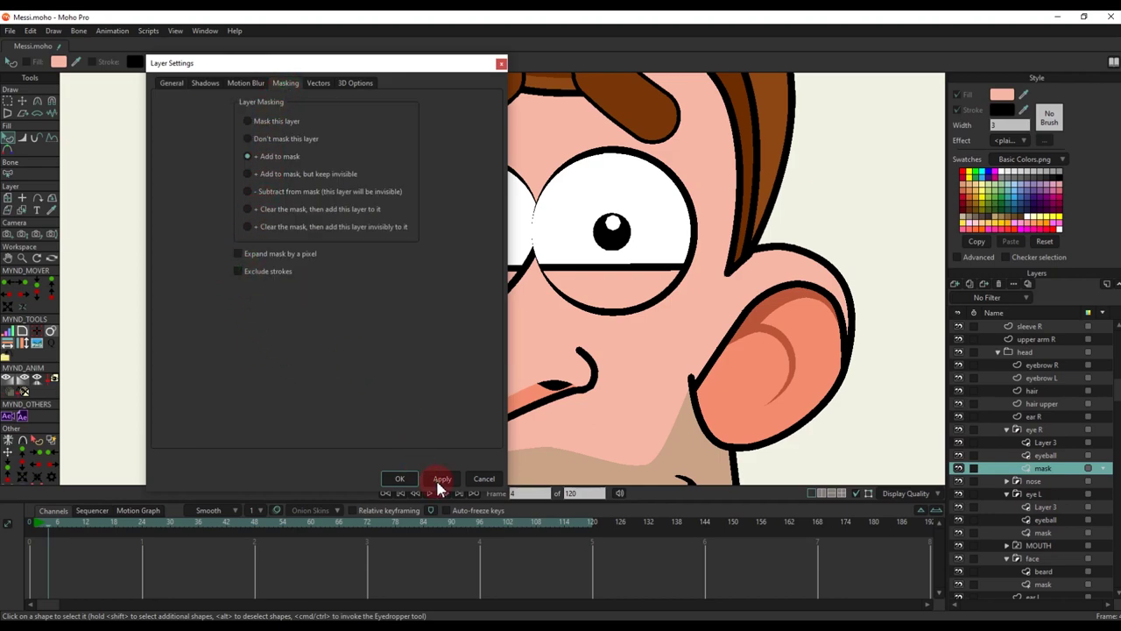
{"action": "left_click", "coordinate": [400, 479]}
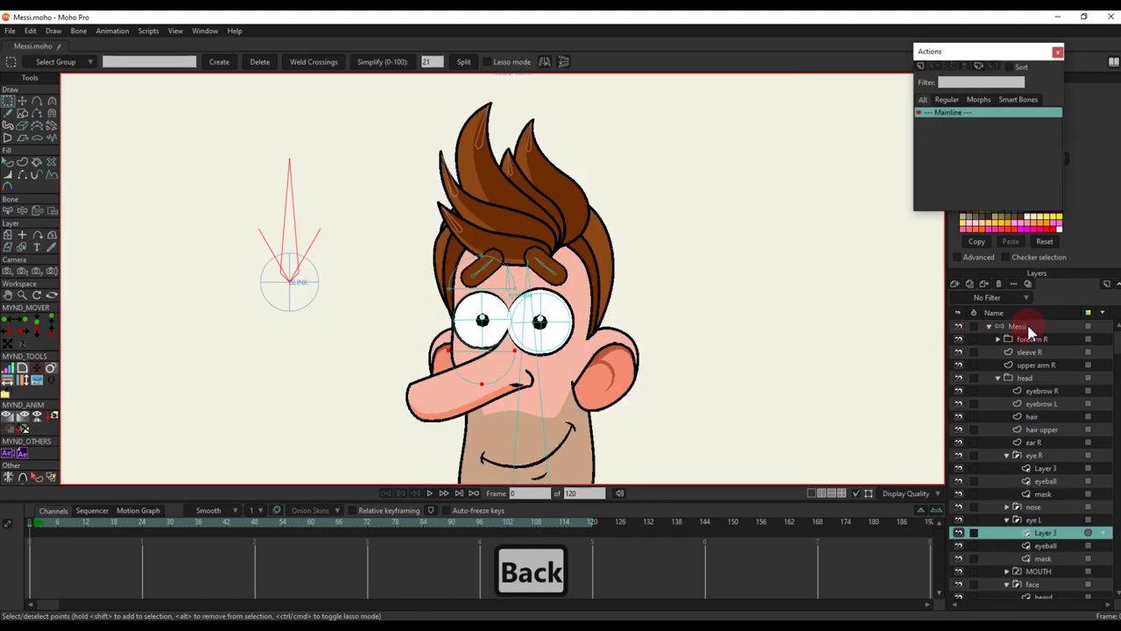
Create a smart bone action for the blink bone on the Messi layer and rotate the bone to 120° at frame 24
{"action": "left_click", "coordinate": [1030, 329]}
{"action": "left_click", "coordinate": [918, 137]}
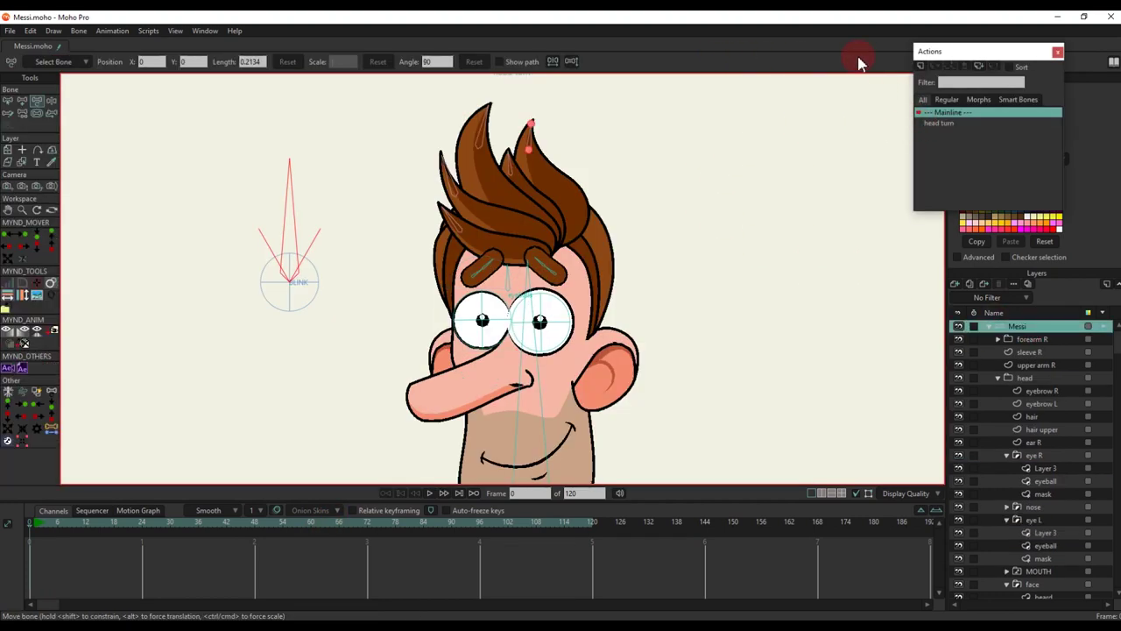
{"action": "left_click", "coordinate": [922, 68]}
{"action": "left_click", "coordinate": [575, 360]}
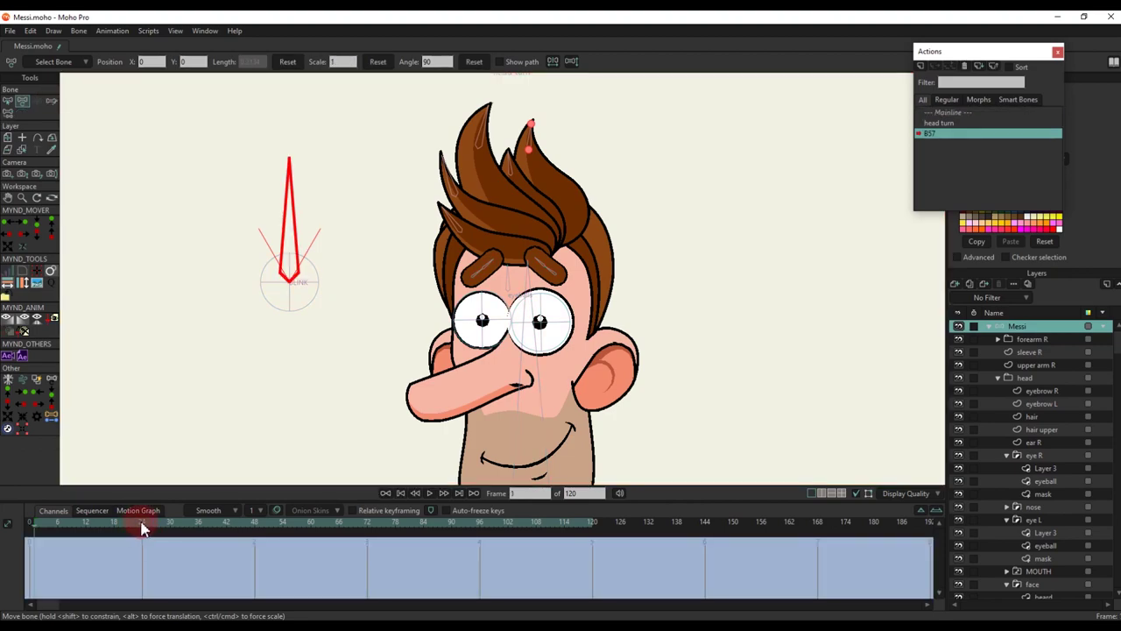
{"action": "key", "text": "t"}
{"action": "left_click_drag", "start_coordinate": [288, 205], "coordinate": [230, 279]}
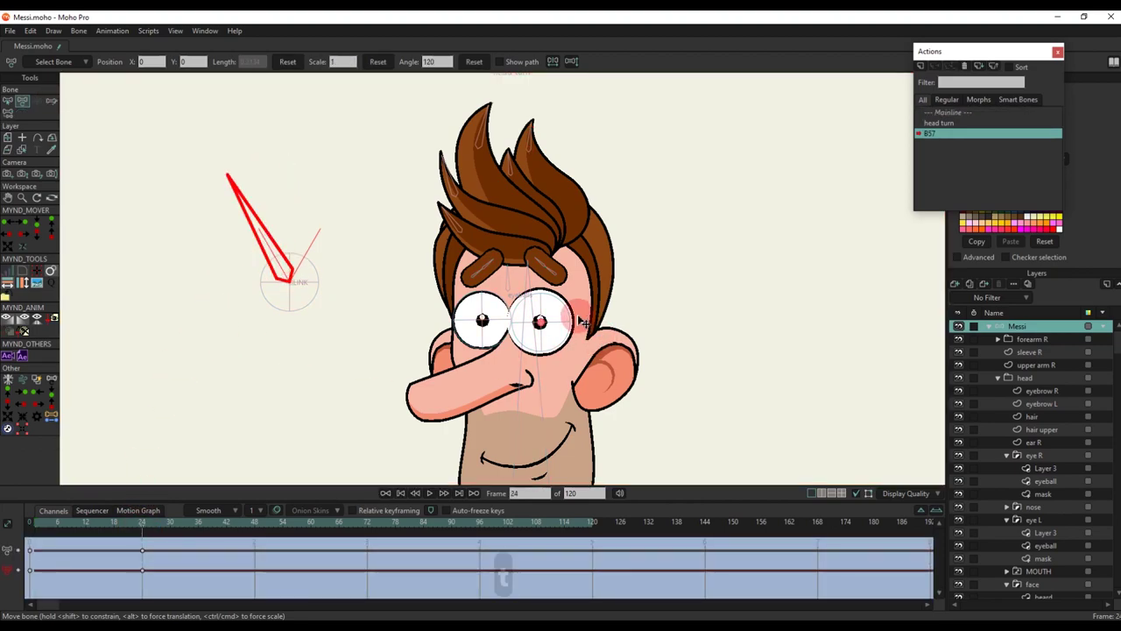
Close eye L at frame 24 of the blink action by bringing its eyelids together along the eye's middle line
{"action": "scroll", "coordinate": [568, 315], "scroll_direction": "up", "scroll_amount": 3}
{"action": "left_click_drag", "start_coordinate": [421, 345], "coordinate": [479, 351]}
{"action": "scroll", "coordinate": [477, 362], "scroll_direction": "up", "scroll_amount": 2}
{"action": "right_click", "coordinate": [465, 401], "text": "alt"}
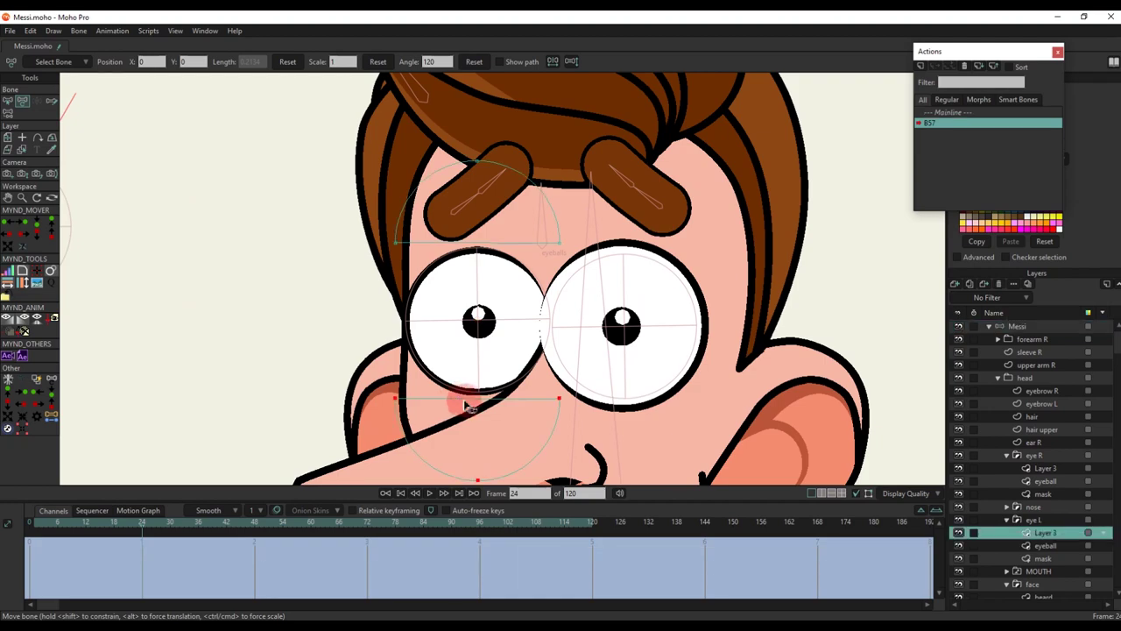
{"action": "key", "text": "t"}
{"action": "left_click_drag", "start_coordinate": [482, 418], "coordinate": [493, 372]}
{"action": "scroll", "coordinate": [488, 203], "scroll_direction": "up", "scroll_amount": 2}
{"action": "scroll", "coordinate": [493, 325], "scroll_direction": "up", "scroll_amount": 1}
{"action": "scroll", "coordinate": [488, 368], "scroll_direction": "up", "scroll_amount": 1}
{"action": "scroll", "coordinate": [491, 376], "scroll_direction": "up", "scroll_amount": 1}
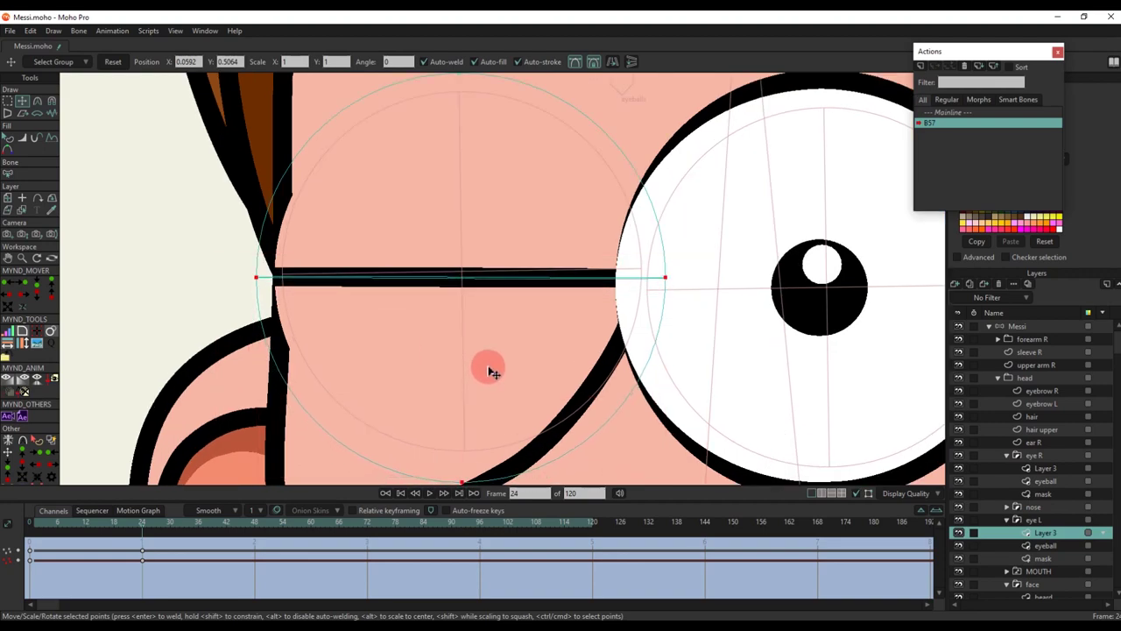
{"action": "scroll", "coordinate": [490, 371], "scroll_direction": "down", "scroll_amount": 3}
{"action": "key", "text": "q"}
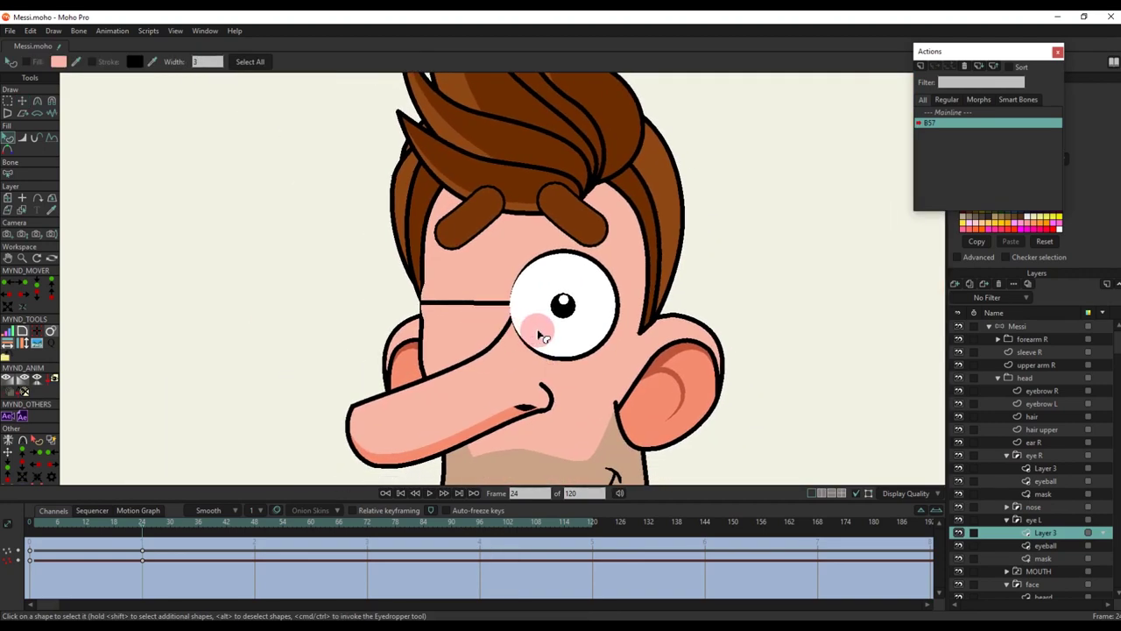
Close eye R at frame 24 by bringing its upper and lower eyelids together, level with the eye L closing line
{"action": "scroll", "coordinate": [573, 377], "scroll_direction": "up", "scroll_amount": 2}
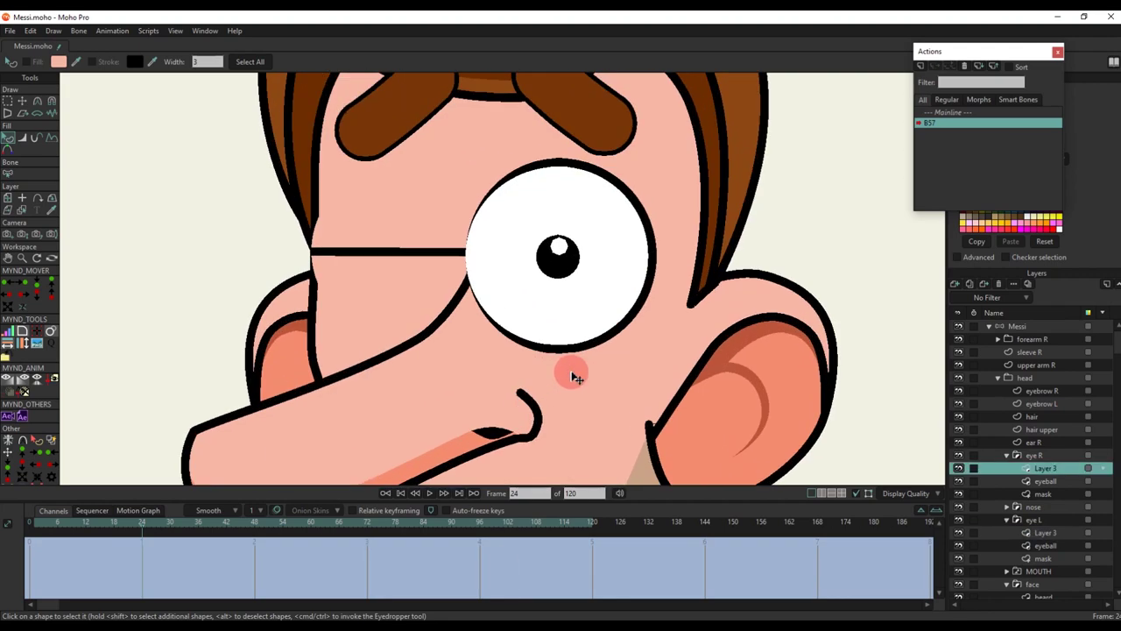
{"action": "key", "text": "t"}
{"action": "left_click_drag", "start_coordinate": [576, 371], "coordinate": [565, 227]}
{"action": "scroll", "coordinate": [561, 111], "scroll_direction": "up", "scroll_amount": 1}
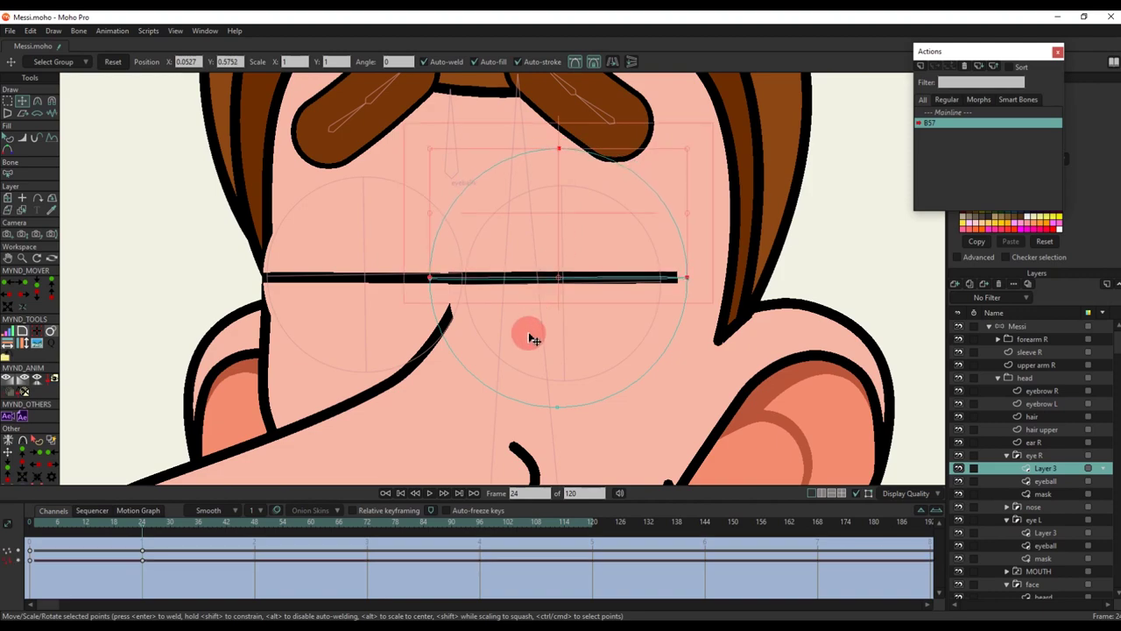
{"action": "scroll", "coordinate": [528, 350], "scroll_direction": "up", "scroll_amount": 3}
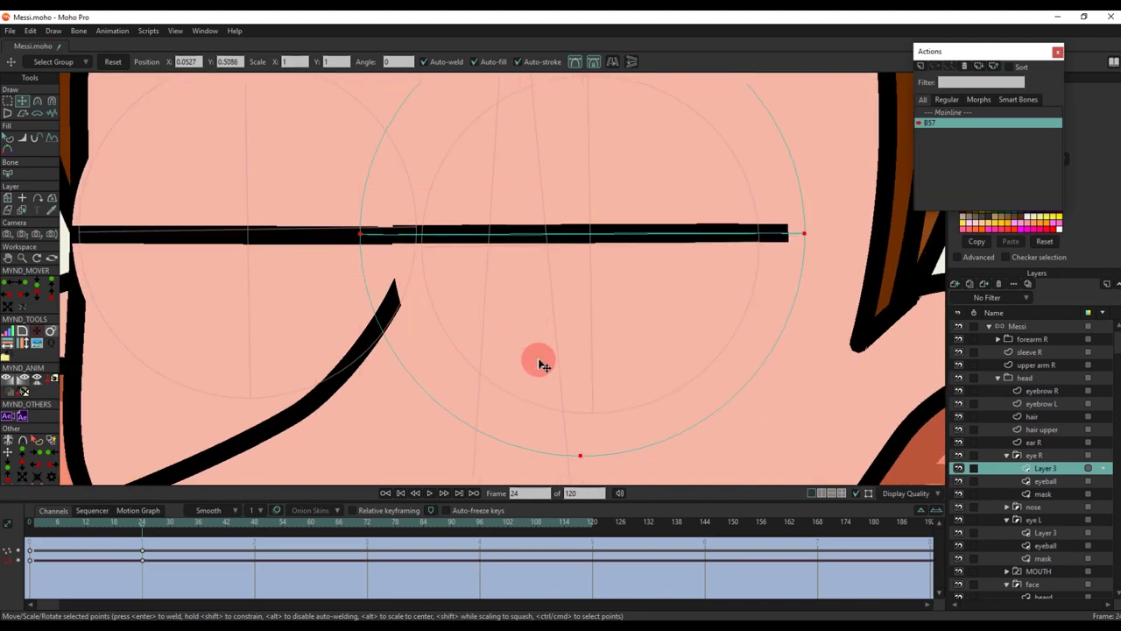
{"action": "scroll", "coordinate": [530, 172], "scroll_direction": "down", "scroll_amount": 3}
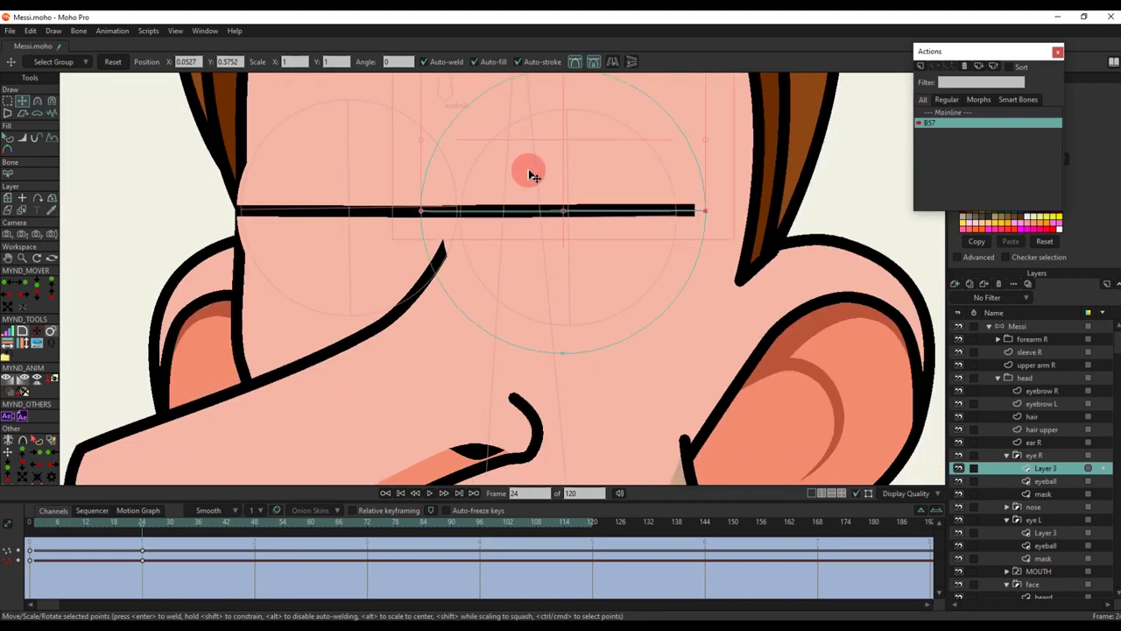
{"action": "key", "text": "q"}
{"action": "scroll", "coordinate": [536, 206], "scroll_direction": "down", "scroll_amount": 4}
{"action": "scroll", "coordinate": [525, 233], "scroll_direction": "up", "scroll_amount": 2}
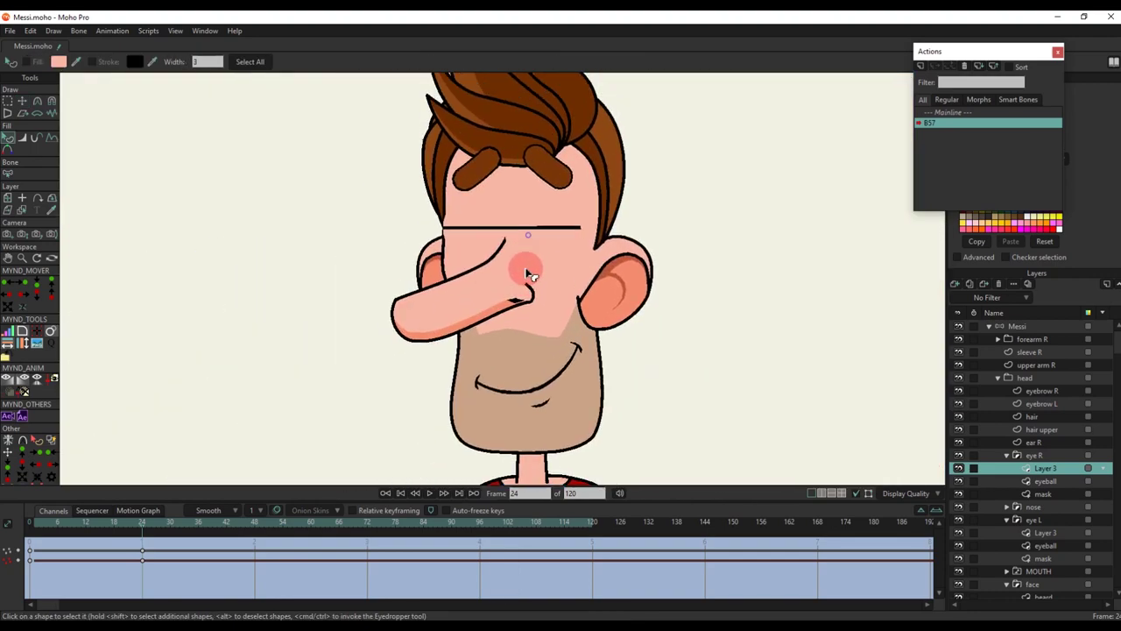
Preview the blink action, and test it on the Mainline by rotating the blink bone at frame 8
{"action": "left_click_drag", "start_coordinate": [38, 541], "coordinate": [148, 538]}
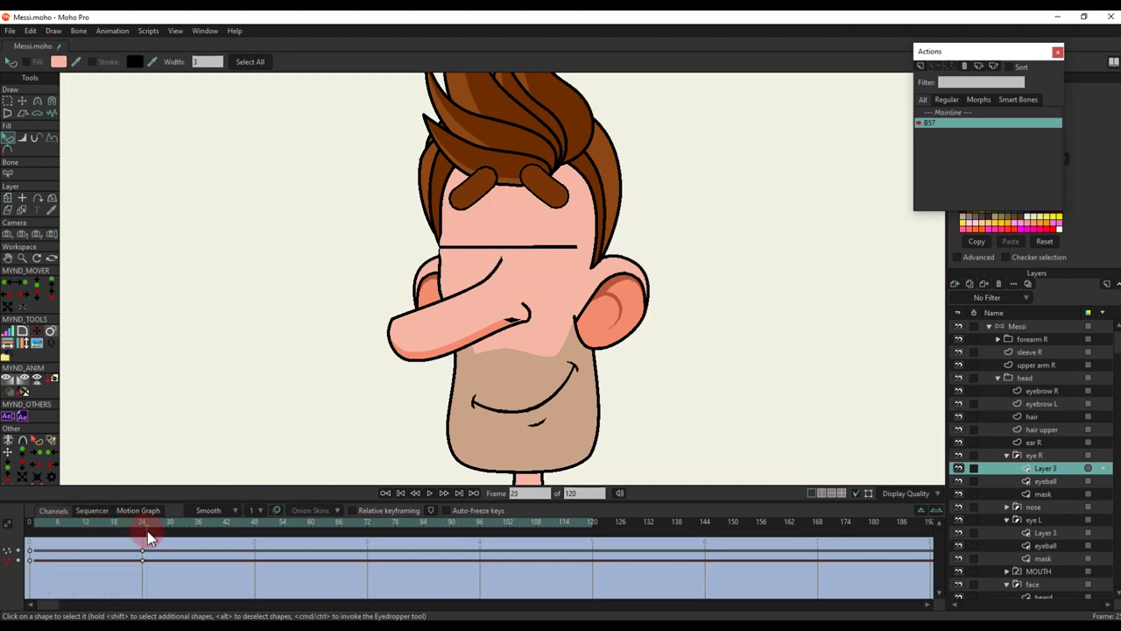
{"action": "left_click", "coordinate": [951, 114]}
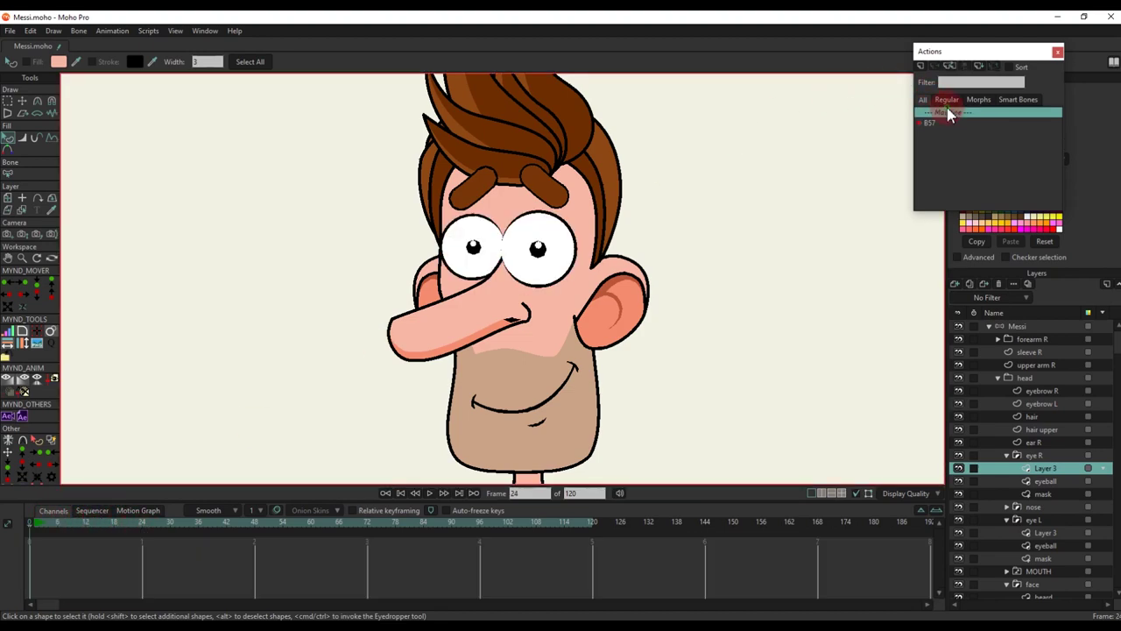
{"action": "left_click", "coordinate": [1018, 327]}
{"action": "key", "text": "t"}
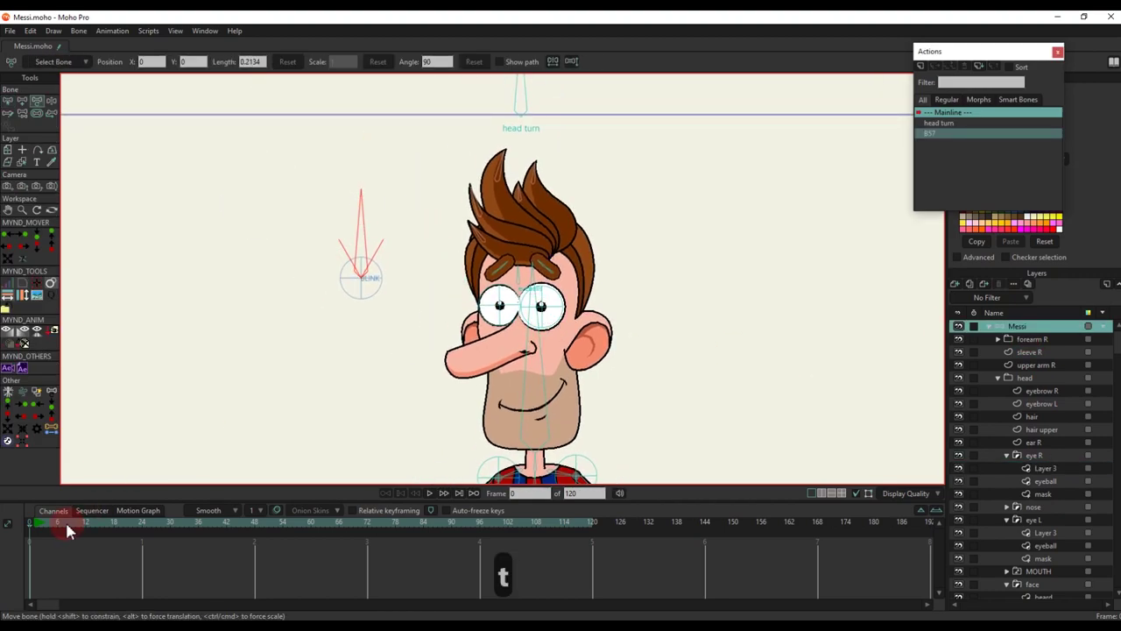
{"action": "left_click", "coordinate": [68, 530]}
{"action": "left_click_drag", "start_coordinate": [358, 254], "coordinate": [306, 201]}
{"action": "scroll", "coordinate": [350, 234], "scroll_direction": "up", "scroll_amount": 4}
{"action": "left_click_drag", "start_coordinate": [289, 197], "coordinate": [268, 147]}
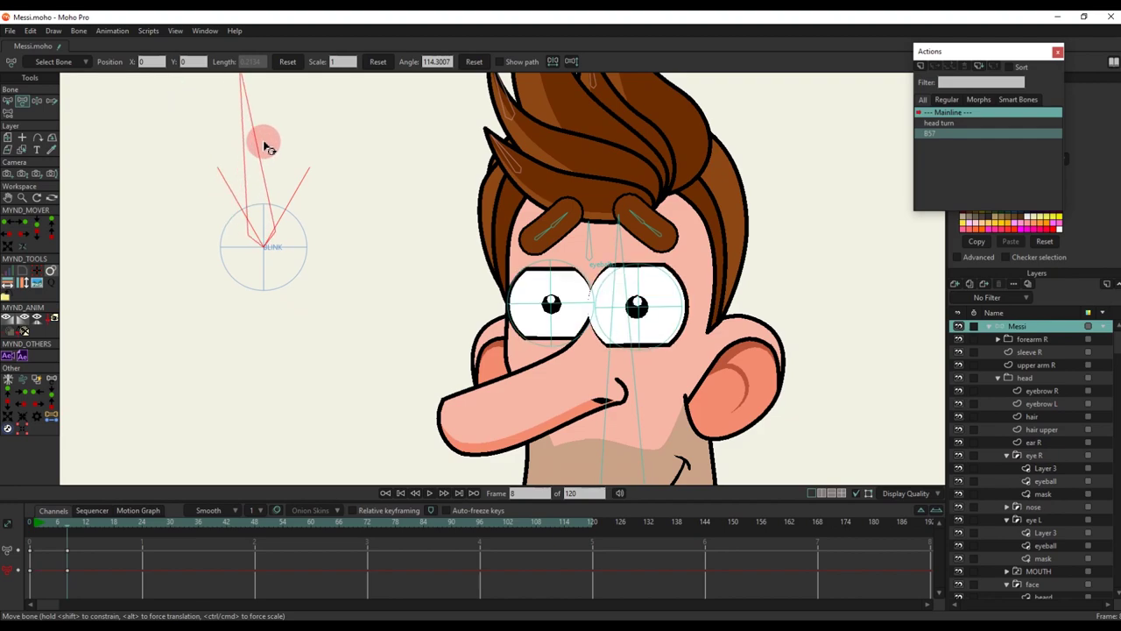
Create a second smart bone action for the blink bone and rotate the bone to 60° at frame 24
{"action": "double_click", "coordinate": [685, 211]}
{"action": "left_click", "coordinate": [570, 359]}
{"action": "key", "text": "ctrl+z"}
{"action": "key", "text": "ctrl+z"}
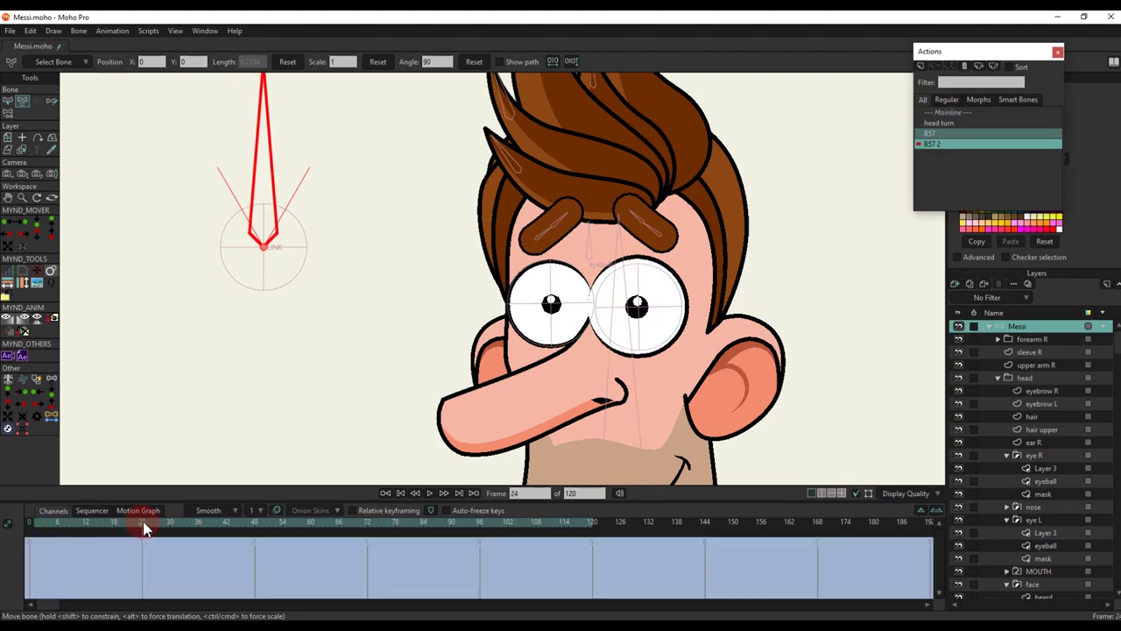
{"action": "key", "text": "t"}
{"action": "left_click_drag", "start_coordinate": [263, 160], "coordinate": [339, 252]}
{"action": "scroll", "coordinate": [539, 328], "scroll_direction": "up", "scroll_amount": 2}
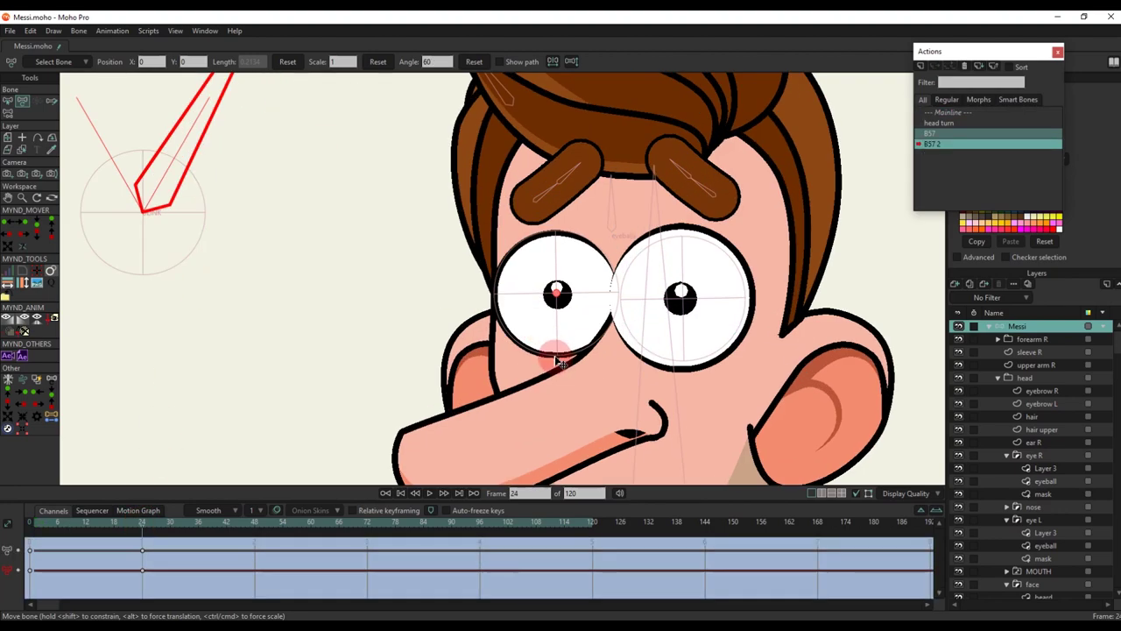
Raise the lower eyelids of eye L and eye R at frame 24 to half close both eyes along one level line
{"action": "right_click", "coordinate": [531, 359], "text": "alt"}
{"action": "key", "text": "t"}
{"action": "left_click", "coordinate": [568, 395]}
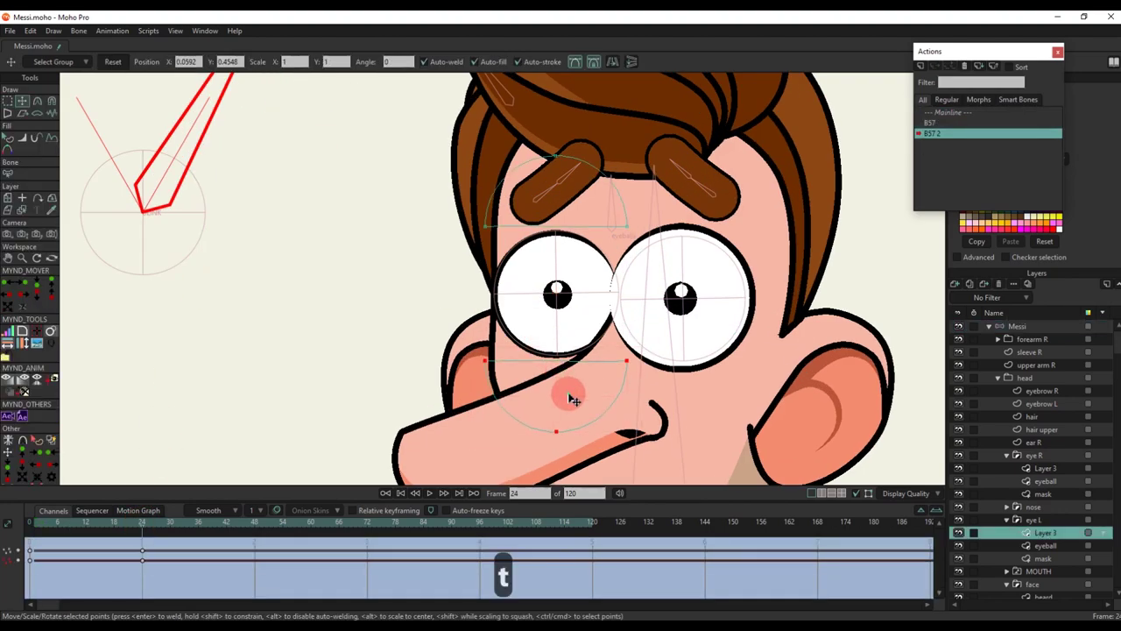
{"action": "left_click_drag", "start_coordinate": [570, 399], "coordinate": [572, 341]}
{"action": "left_click", "coordinate": [704, 398]}
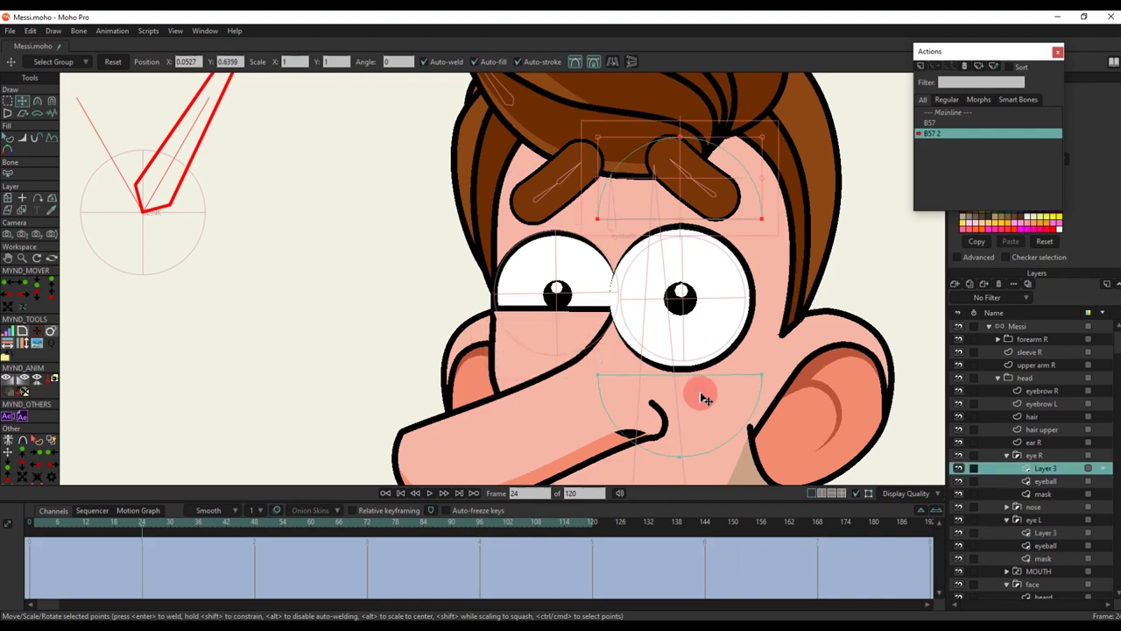
{"action": "left_click_drag", "start_coordinate": [708, 412], "coordinate": [711, 348]}
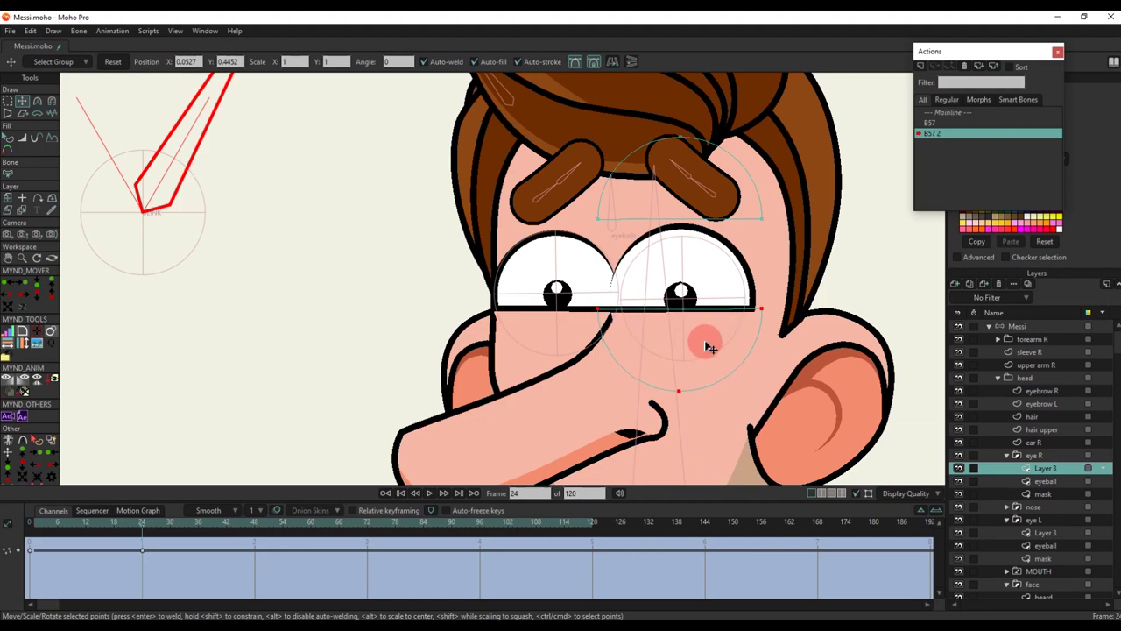
{"action": "key", "text": "q"}
{"action": "scroll", "coordinate": [647, 331], "scroll_direction": "down", "scroll_amount": 4}
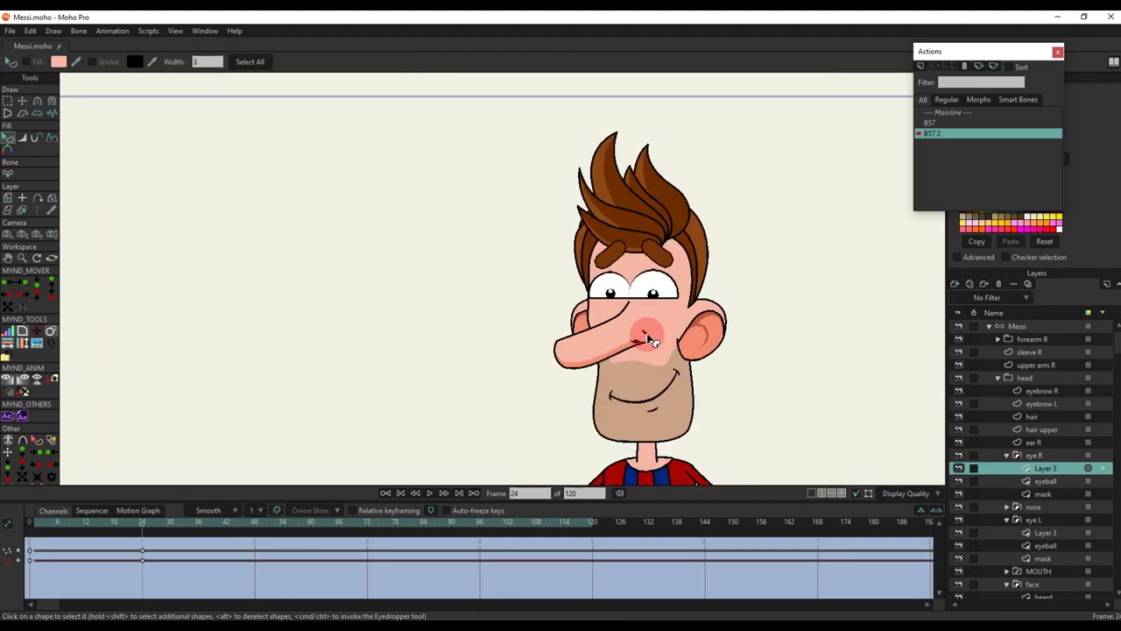
Test the second blink action on the Mainline by rotating the blink bone at frame 8, and delete the test keys
{"action": "left_click", "coordinate": [962, 111]}
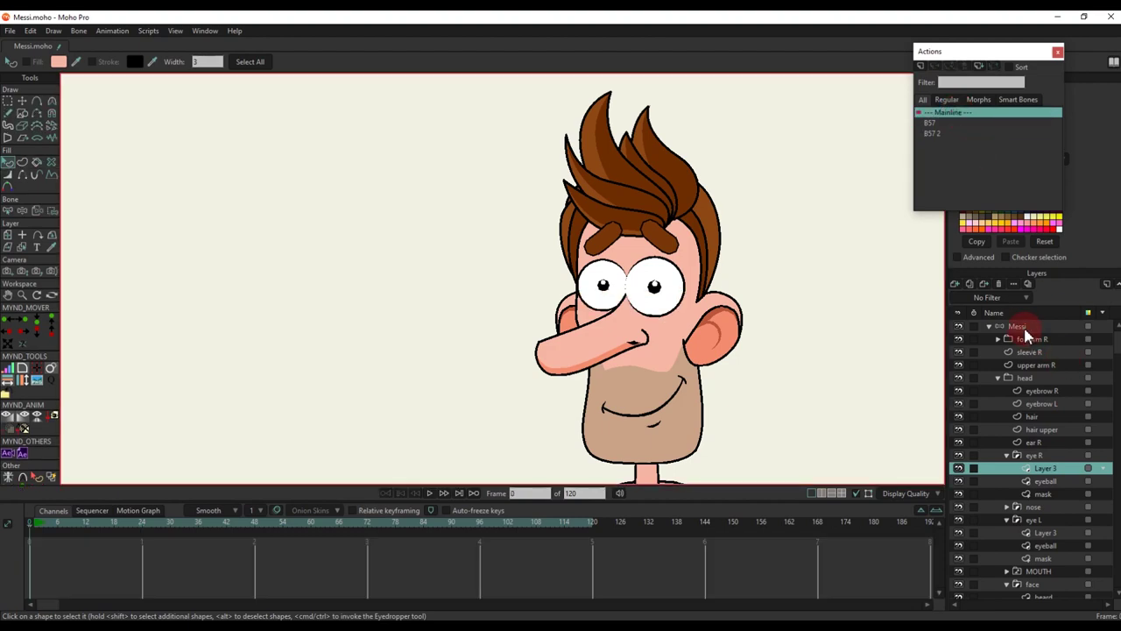
{"action": "left_click", "coordinate": [1025, 329]}
{"action": "left_click", "coordinate": [62, 526]}
{"action": "left_click", "coordinate": [301, 260]}
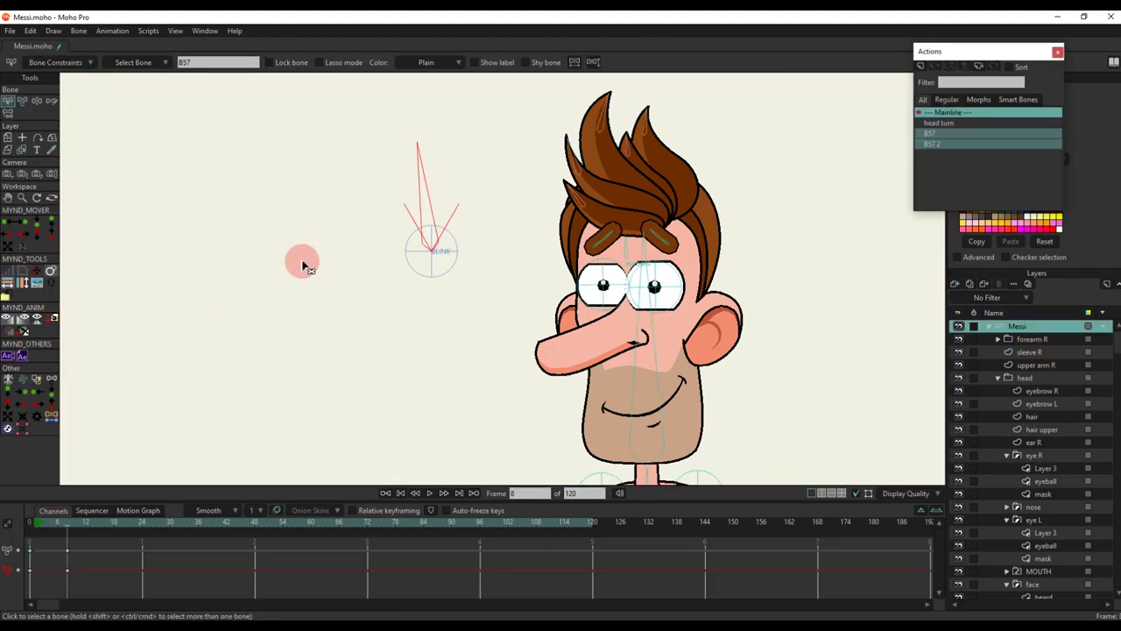
{"action": "key", "text": "t"}
{"action": "left_click_drag", "start_coordinate": [418, 174], "coordinate": [479, 200]}
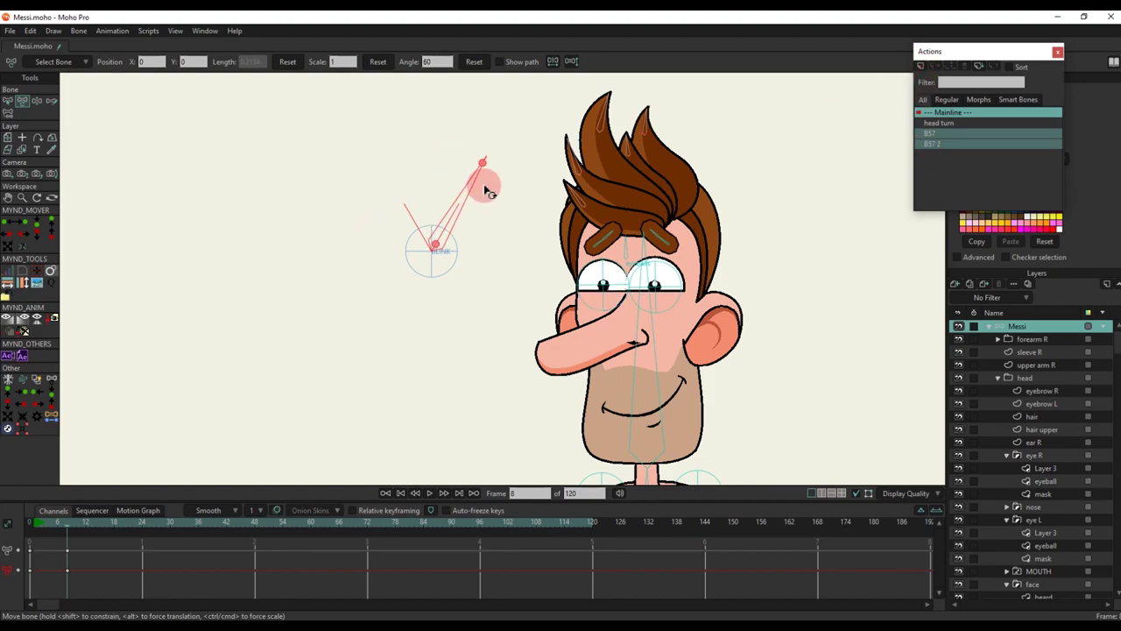
{"action": "key", "text": "BackSpace"}
{"action": "scroll", "coordinate": [406, 286], "scroll_direction": "up", "scroll_amount": 2}
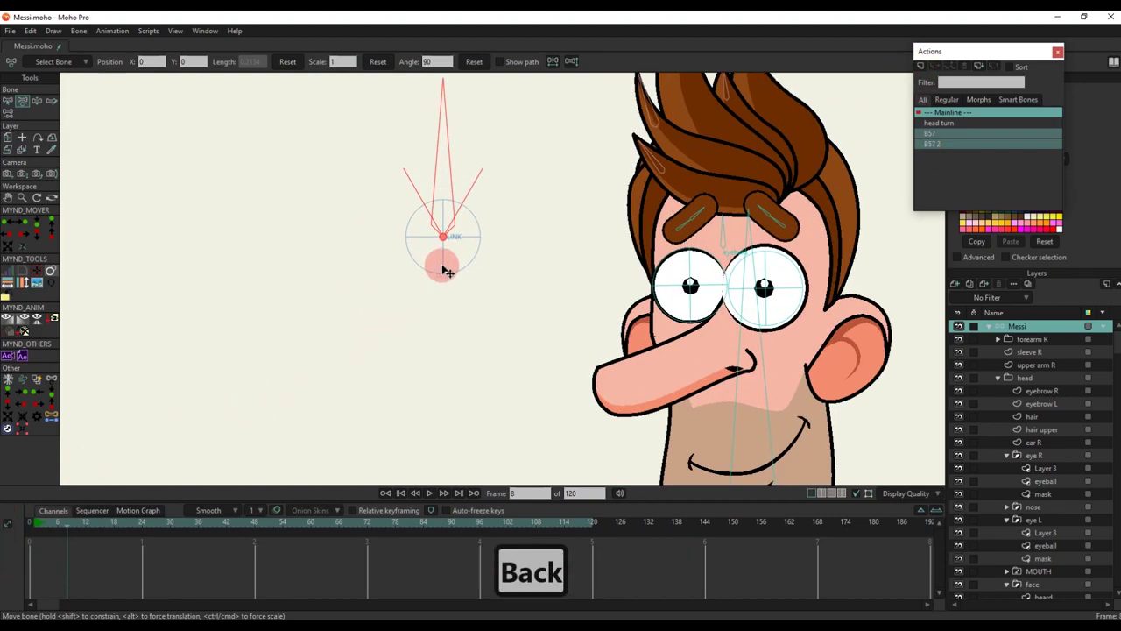
Draw a new bone straight down from the base of the blink bone, and activate the Bone Strength tool for it
{"action": "key", "text": "b"}
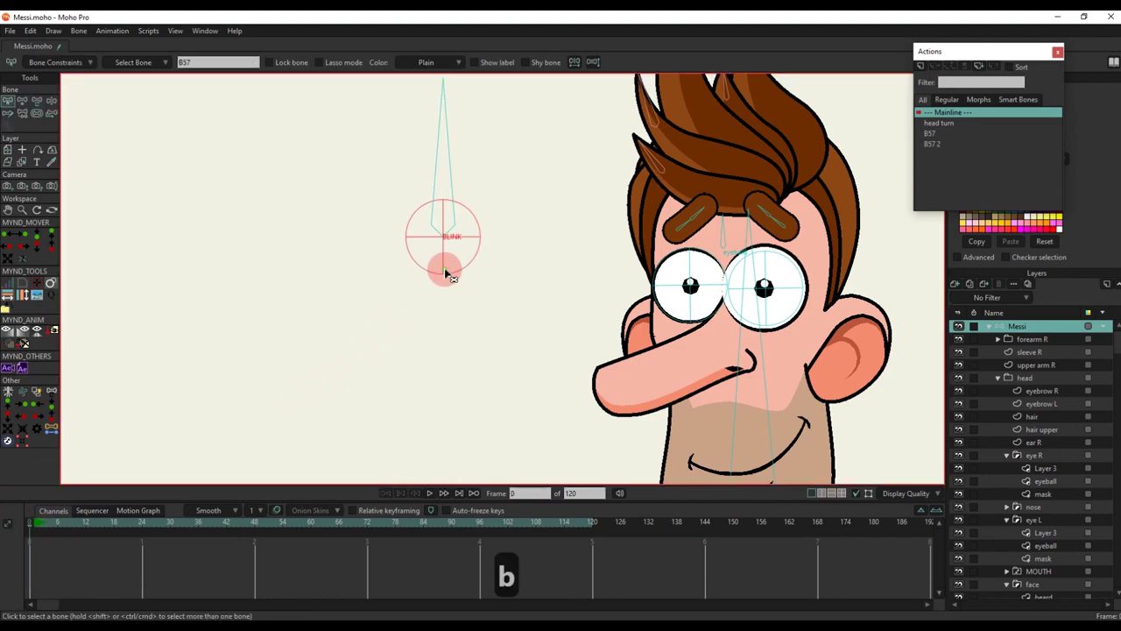
{"action": "key", "text": "a"}
{"action": "mouse_move", "coordinate": [441, 237]}
{"action": "left_mouse_down"}
{"action": "mouse_move", "coordinate": [456, 391]}
{"action": "mouse_move", "coordinate": [453, 373]}
{"action": "left_mouse_up"}
{"action": "scroll", "coordinate": [453, 373], "scroll_direction": "down", "scroll_amount": 2}
{"action": "key", "text": "d"}
{"action": "key", "text": "s"}
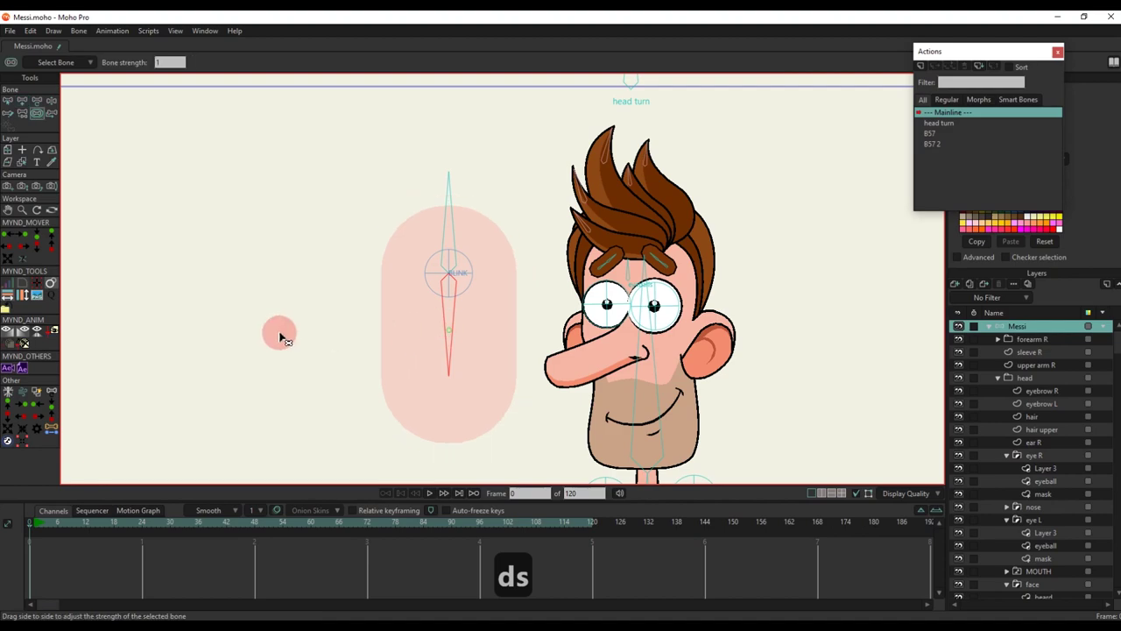
Constrain the downward bone's angle to a minimum of -30 and a maximum of 30 degrees
{"action": "left_click", "coordinate": [54, 63]}
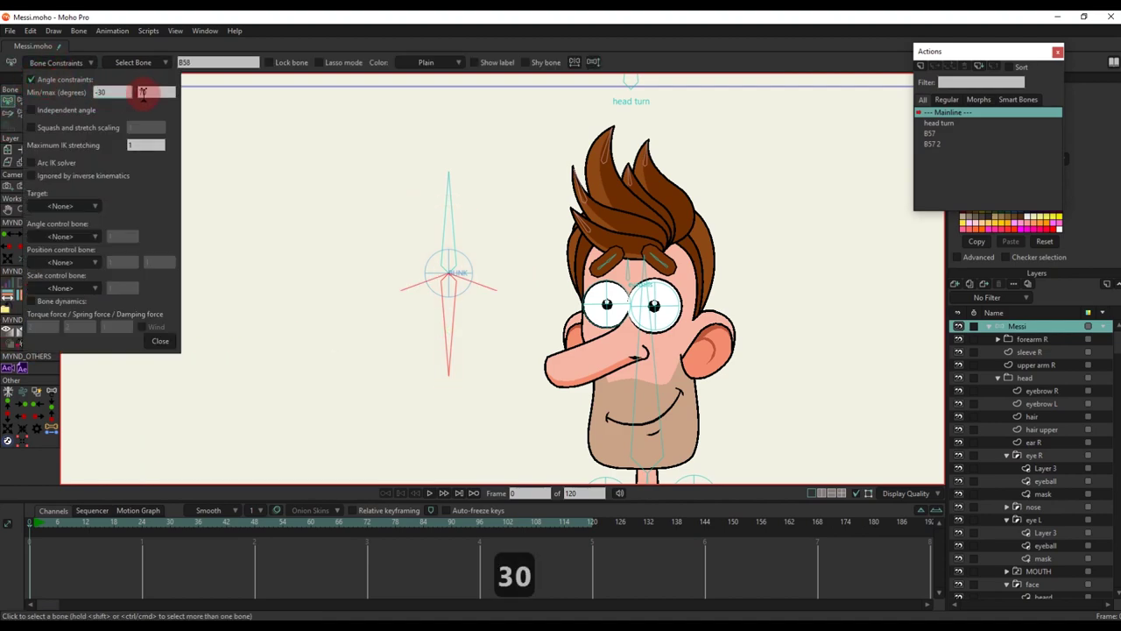
{"action": "left_click", "coordinate": [161, 343]}
{"action": "left_click", "coordinate": [451, 362]}
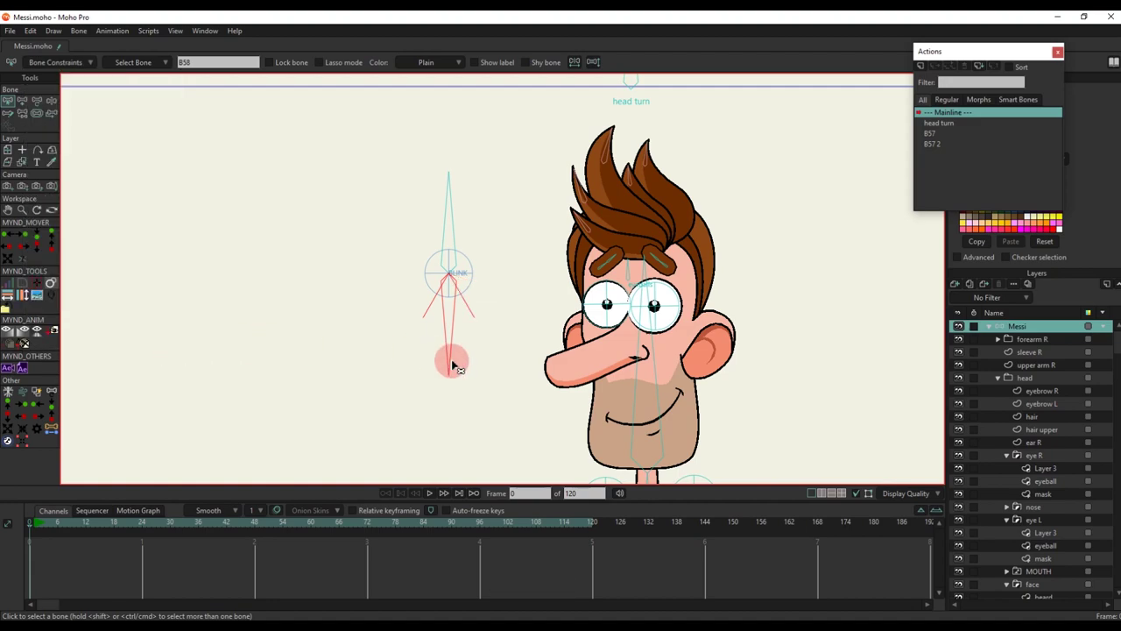
{"action": "scroll", "coordinate": [458, 276], "scroll_direction": "up", "scroll_amount": 2}
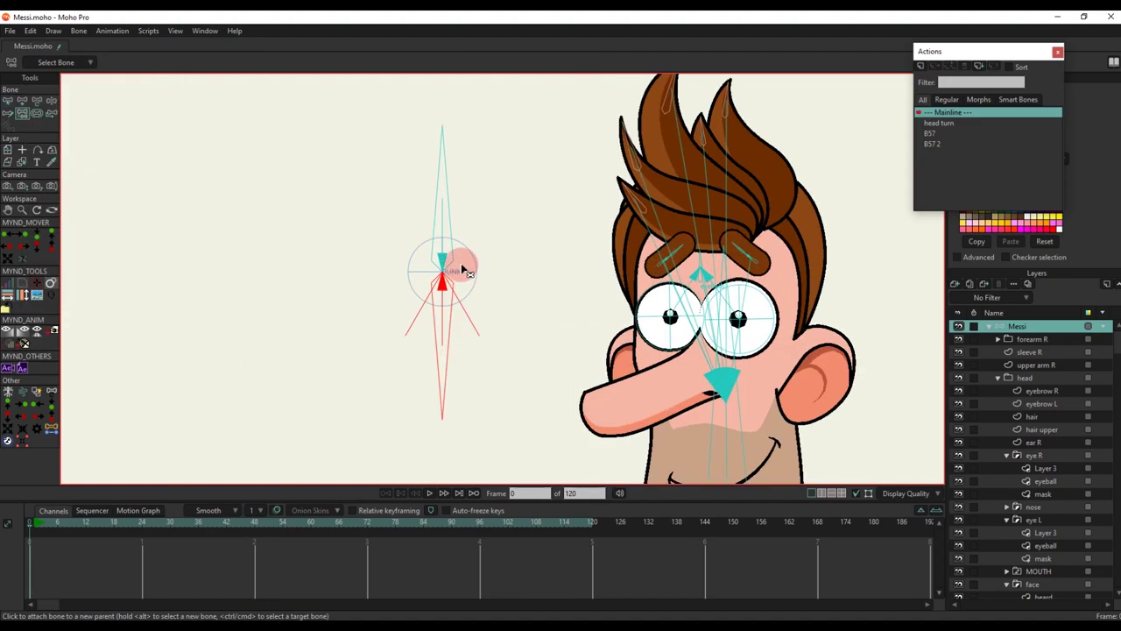
Create the smart bone action B58 for the downward bone, and rotate the bone to 240° at frame 24
{"action": "key", "text": "b"}
{"action": "left_click", "coordinate": [927, 68]}
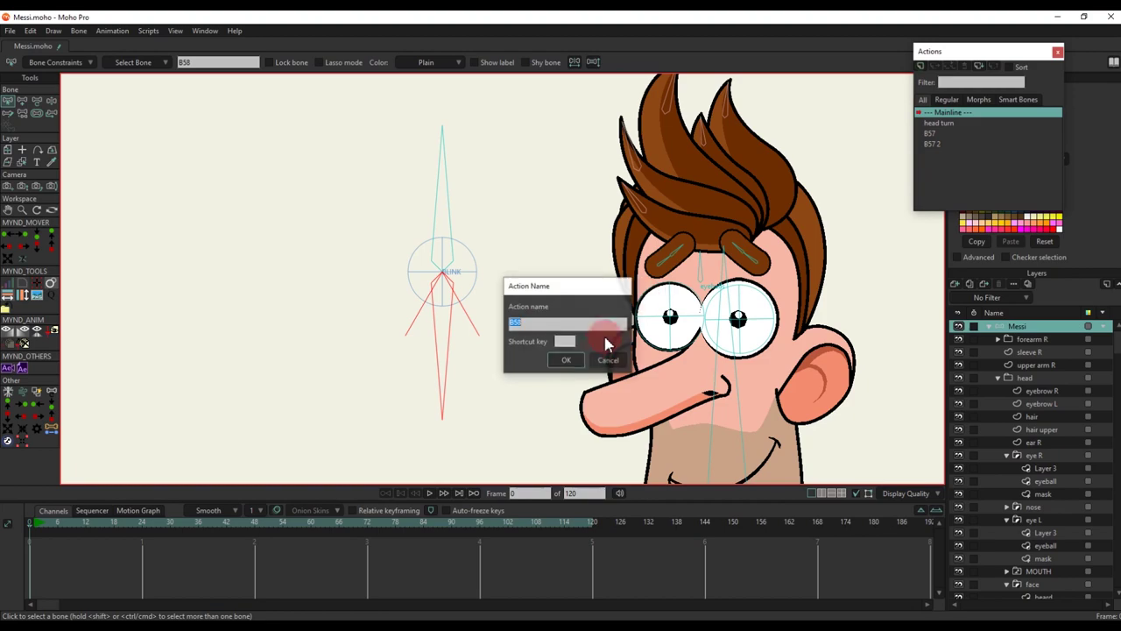
{"action": "left_click", "coordinate": [575, 357]}
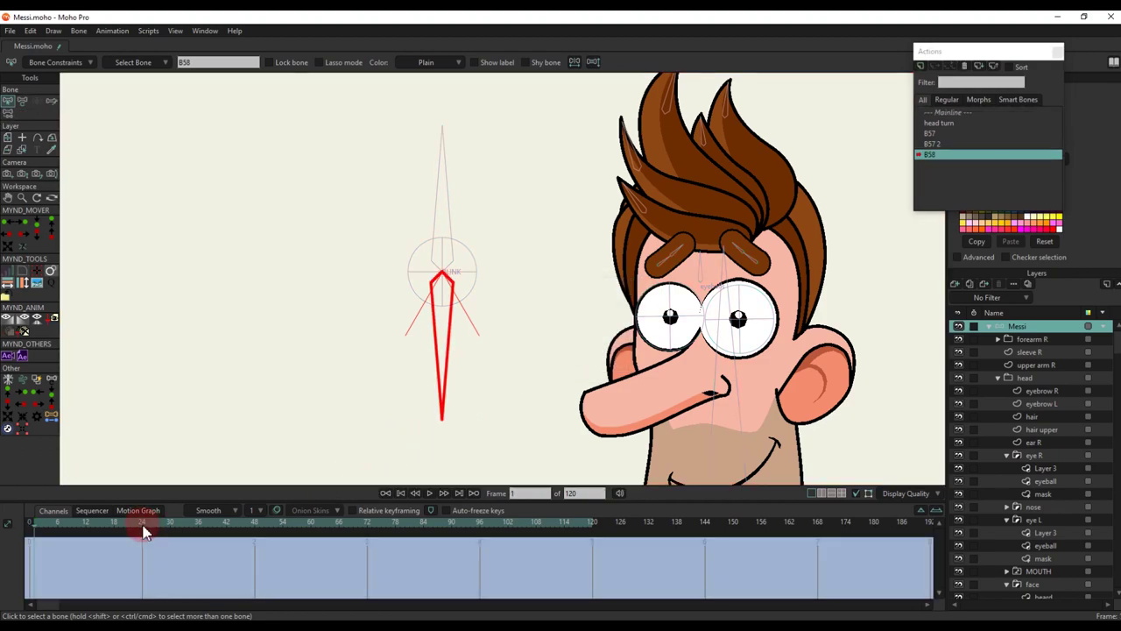
{"action": "key", "text": "t"}
{"action": "left_click_drag", "start_coordinate": [389, 339], "coordinate": [315, 296]}
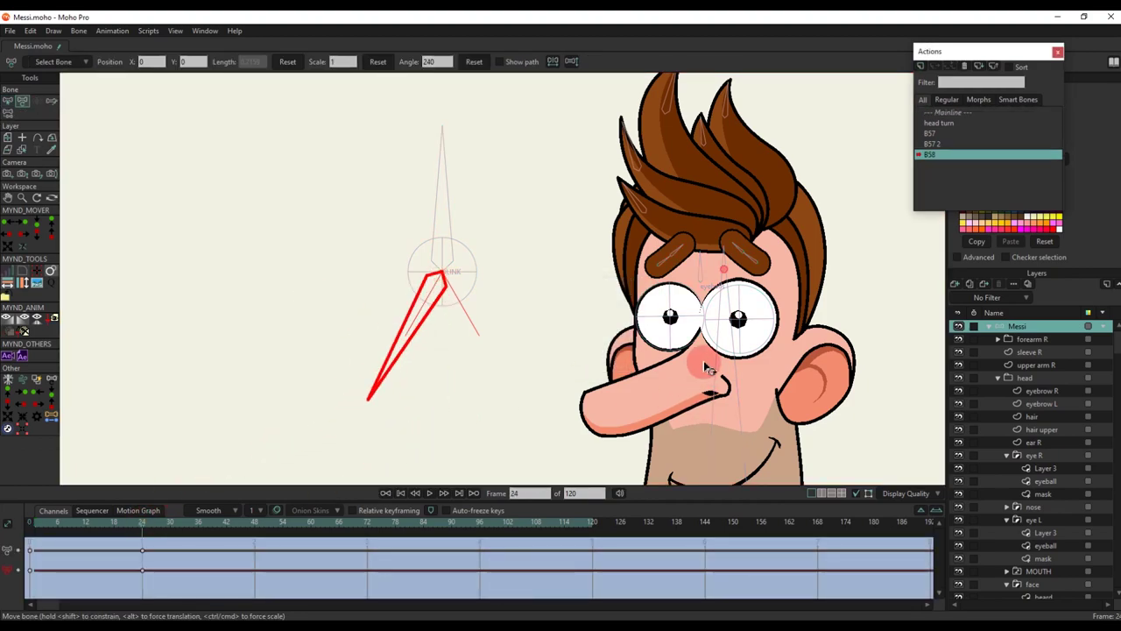
Lower the upper eyelids of eye L and eye R to one level line at frame 24, and preview the action
{"action": "scroll", "coordinate": [705, 352], "scroll_direction": "up", "scroll_amount": 2}
{"action": "left_click", "coordinate": [686, 251], "text": "ctrl+alt"}
{"action": "scroll", "coordinate": [686, 254], "scroll_direction": "up", "scroll_amount": 2}
{"action": "key", "text": "t"}
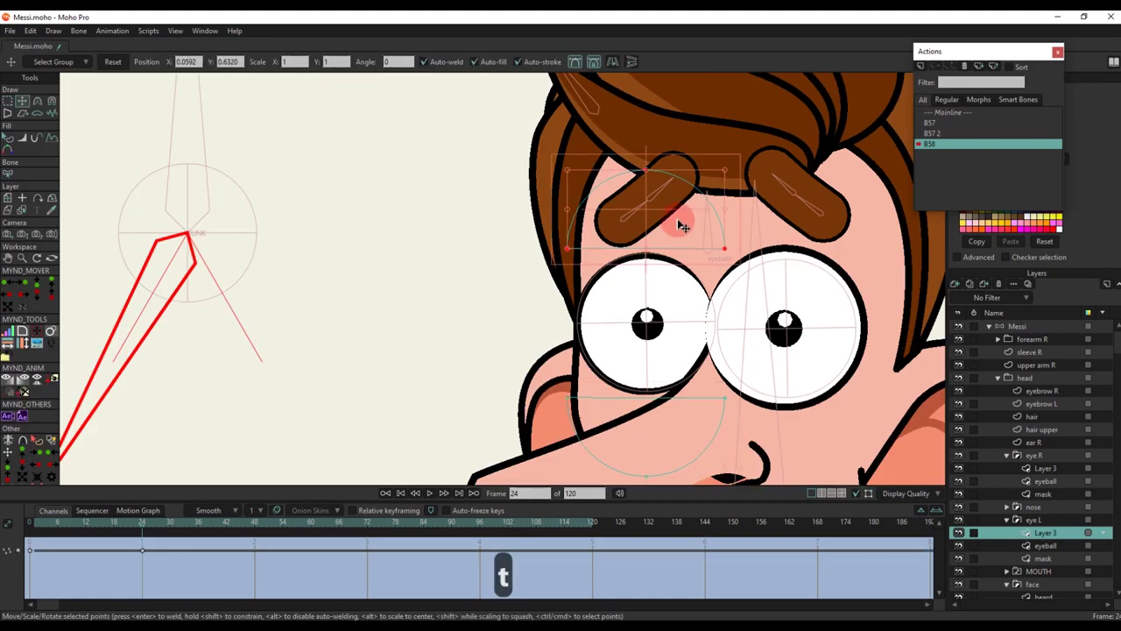
{"action": "left_click_drag", "start_coordinate": [684, 266], "coordinate": [680, 283]}
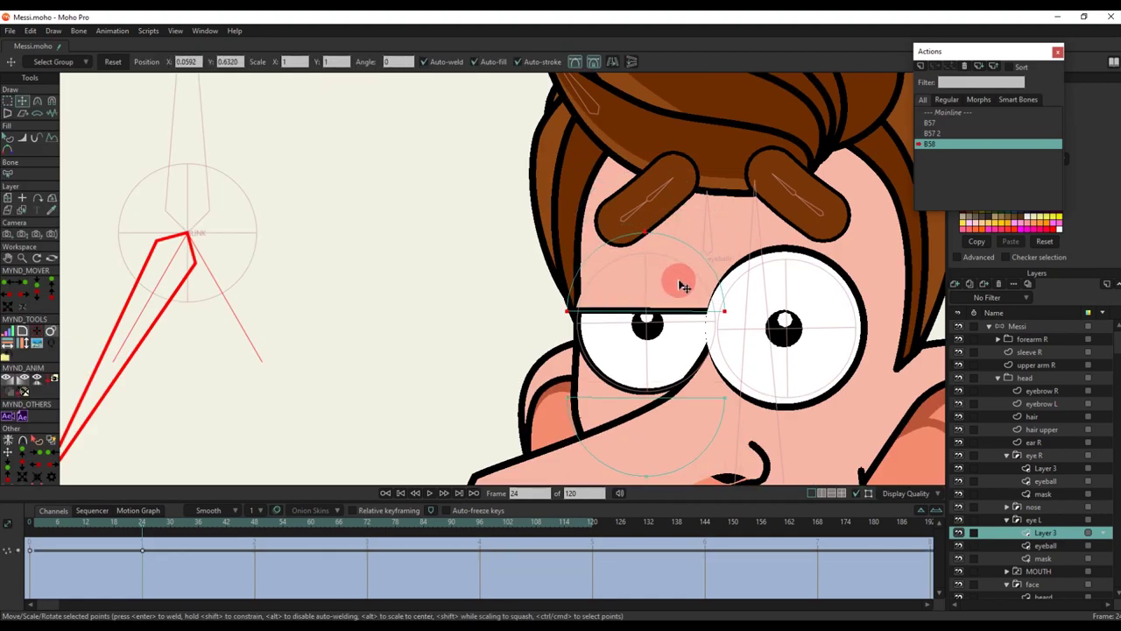
{"action": "left_click", "coordinate": [783, 217], "text": "ctrl+alt"}
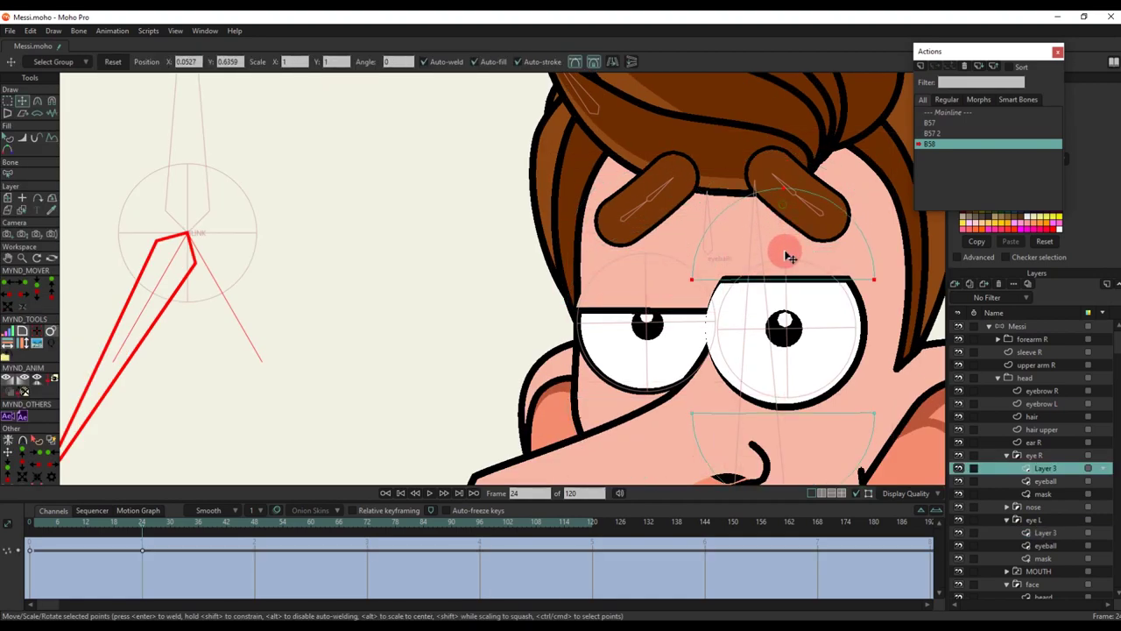
{"action": "key", "text": "q"}
{"action": "scroll", "coordinate": [792, 279], "scroll_direction": "down", "scroll_amount": 5}
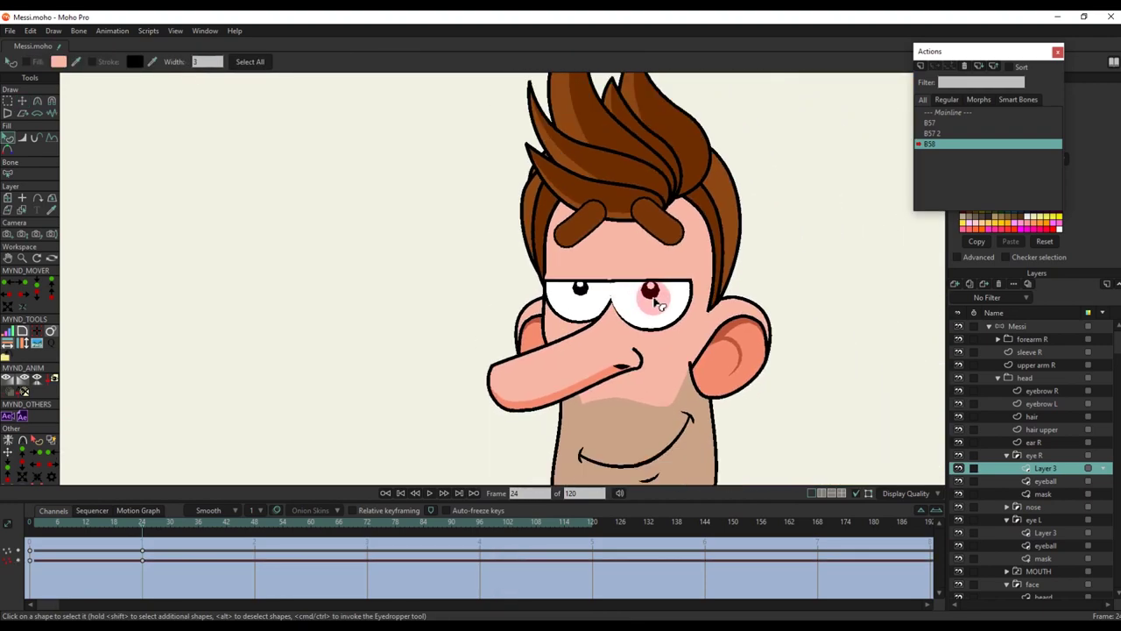
{"action": "left_click_drag", "start_coordinate": [38, 525], "coordinate": [138, 540]}
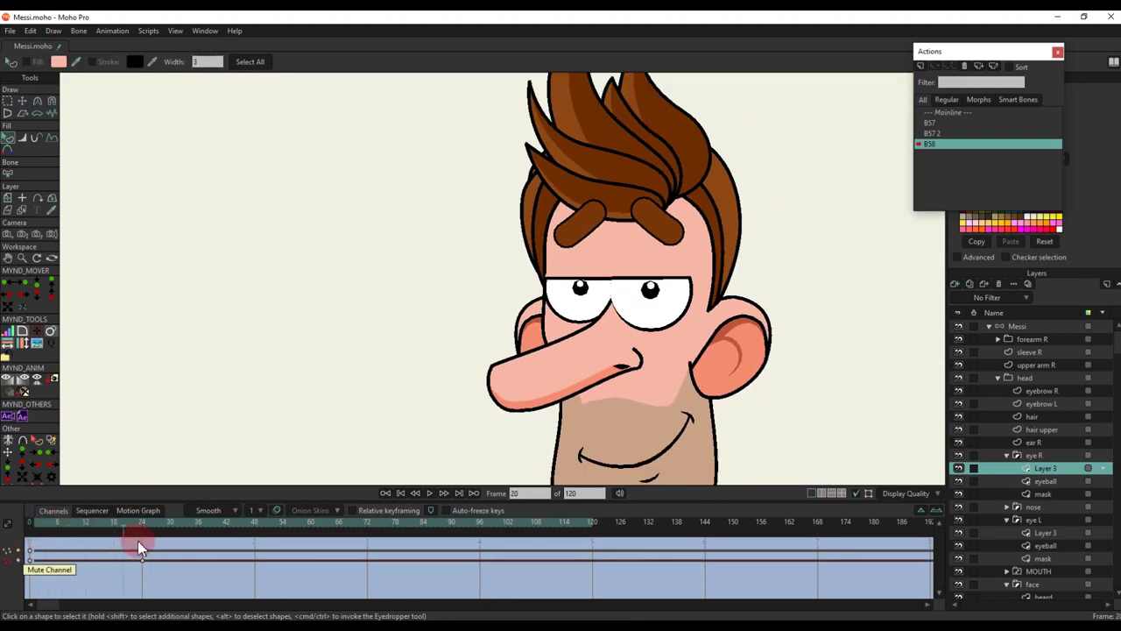
Create the second smart bone action B58 2 for the downward bone, and rotate the bone to 300° at frame 24
{"action": "double_click", "coordinate": [941, 113]}
{"action": "left_click", "coordinate": [1024, 327]}
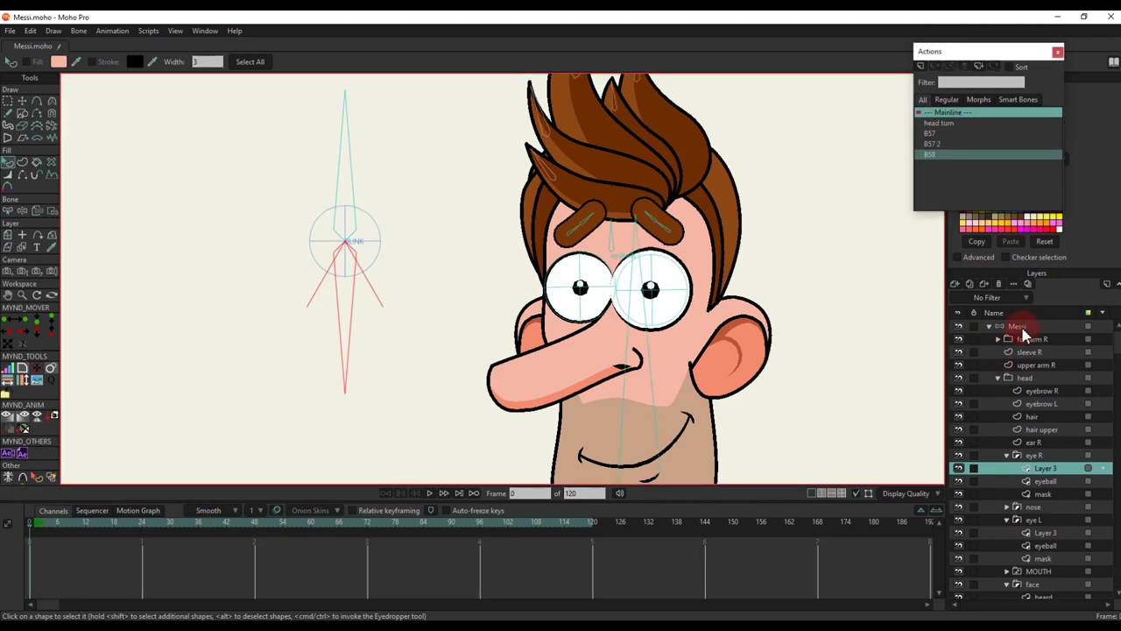
{"action": "scroll", "coordinate": [543, 259], "scroll_direction": "down", "scroll_amount": 3}
{"action": "key", "text": "t"}
{"action": "scroll", "coordinate": [402, 252], "scroll_direction": "up", "scroll_amount": 4}
{"action": "left_click", "coordinate": [758, 222]}
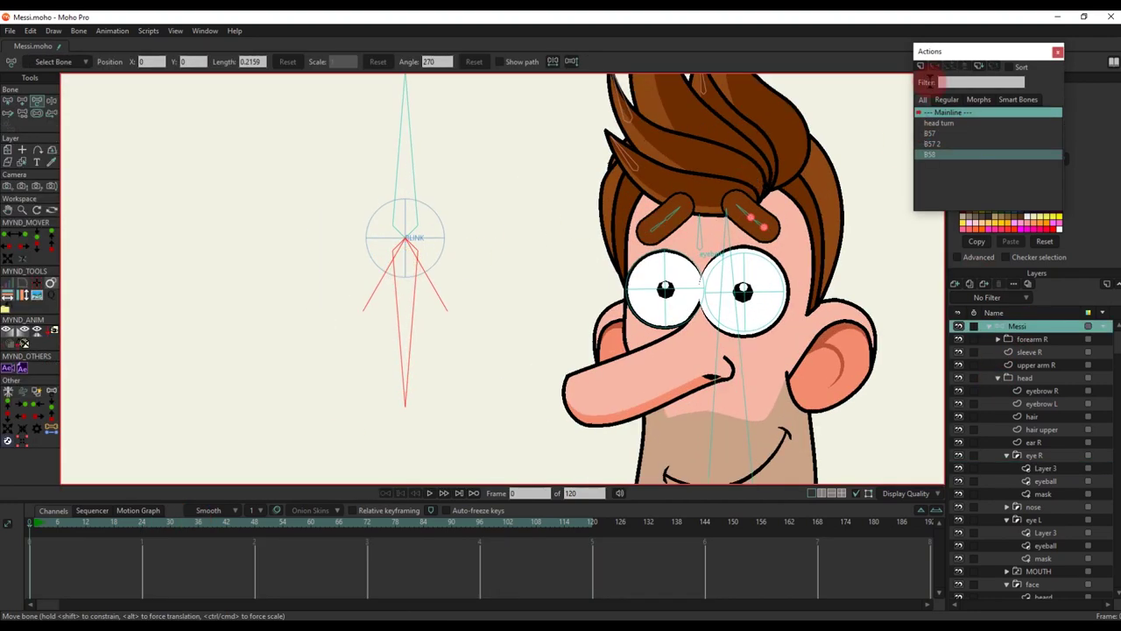
{"action": "left_click", "coordinate": [920, 70]}
{"action": "left_click", "coordinate": [583, 353]}
{"action": "left_click", "coordinate": [142, 526]}
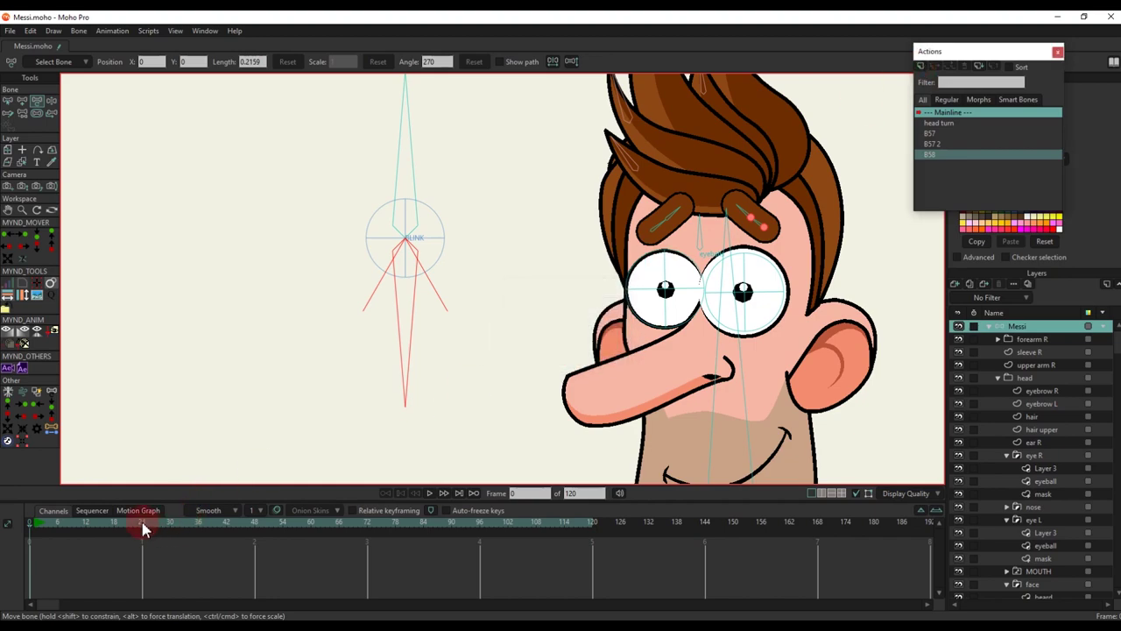
{"action": "key", "text": "t"}
{"action": "left_click_drag", "start_coordinate": [415, 335], "coordinate": [495, 322]}
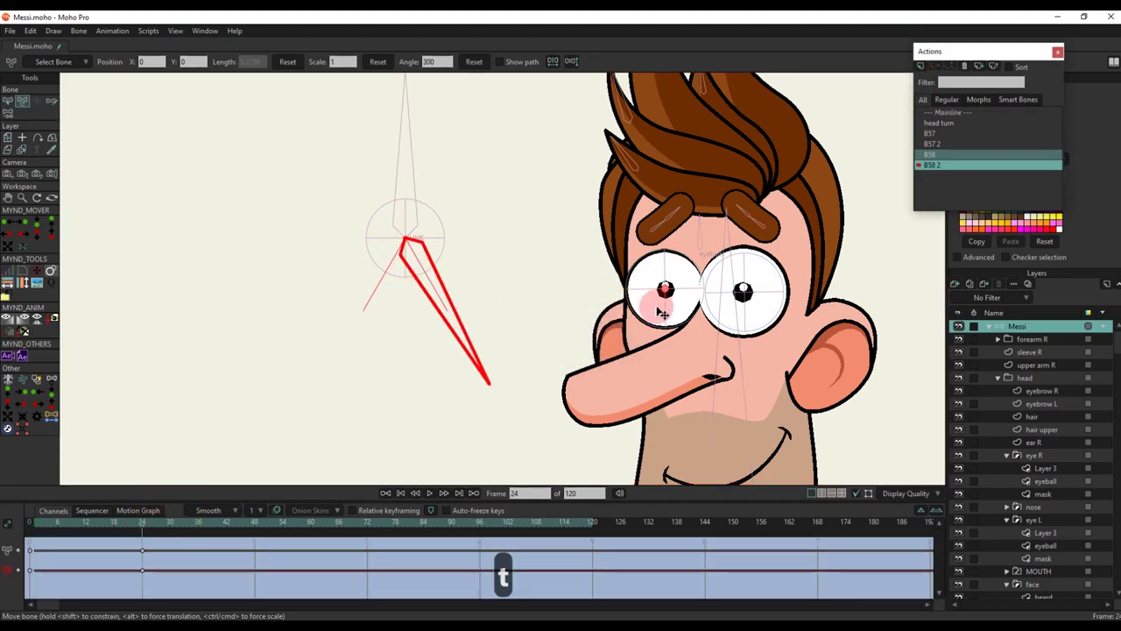
Curve the upper eyelid of eye L down toward the nose at frame 24 to give it an angry slant
{"action": "scroll", "coordinate": [673, 291], "scroll_direction": "up", "scroll_amount": 3}
{"action": "right_click", "coordinate": [687, 208], "text": "alt"}
{"action": "key", "text": "t"}
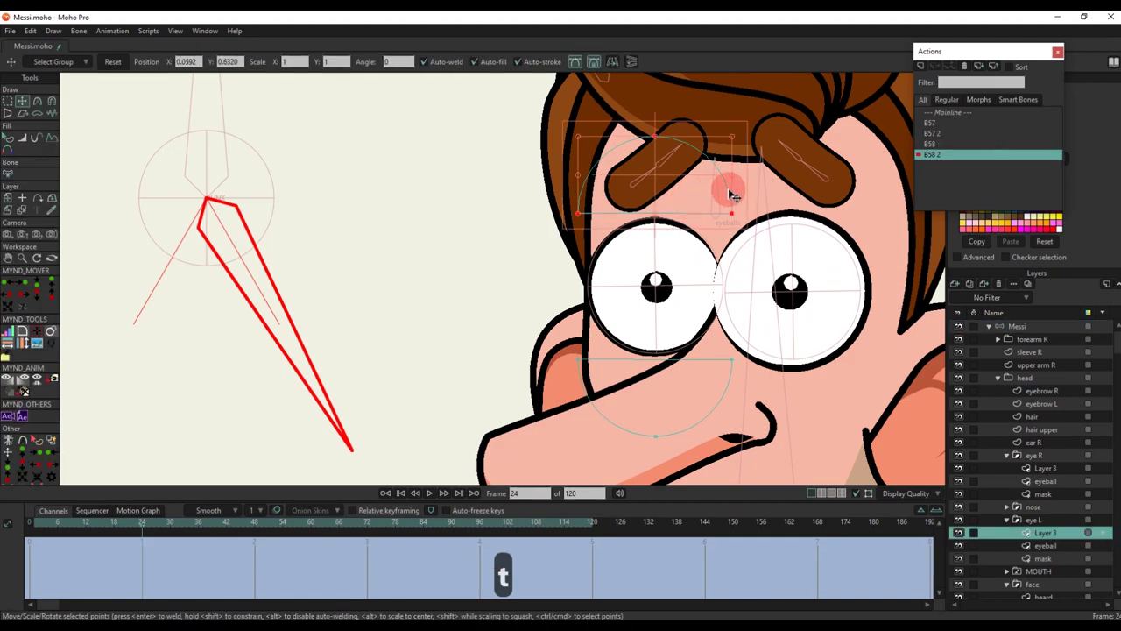
{"action": "scroll", "coordinate": [729, 193], "scroll_direction": "up", "scroll_amount": 2}
{"action": "left_click", "coordinate": [733, 223]}
{"action": "left_click_drag", "start_coordinate": [738, 228], "coordinate": [719, 395]}
{"action": "key", "text": "q"}
{"action": "scroll", "coordinate": [692, 313], "scroll_direction": "down", "scroll_amount": 3}
{"action": "left_click_drag", "start_coordinate": [694, 333], "coordinate": [600, 301]}
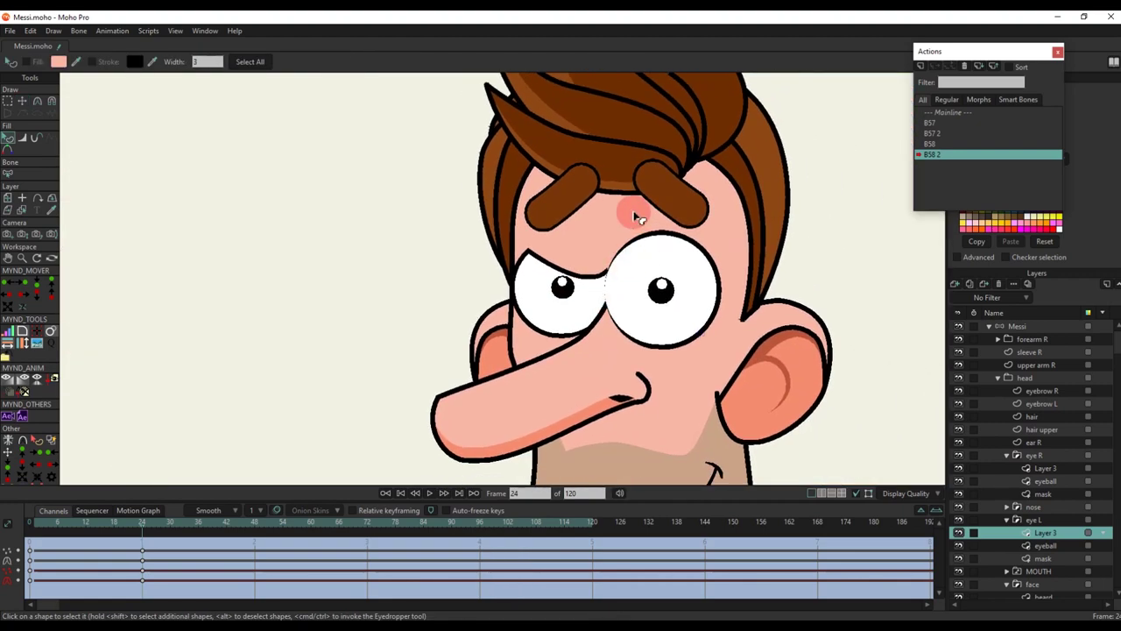
Curve the upper eyelid of eye R down toward the nose to mirror eye L, and preview the angry action
{"action": "right_click", "coordinate": [633, 213], "text": "alt"}
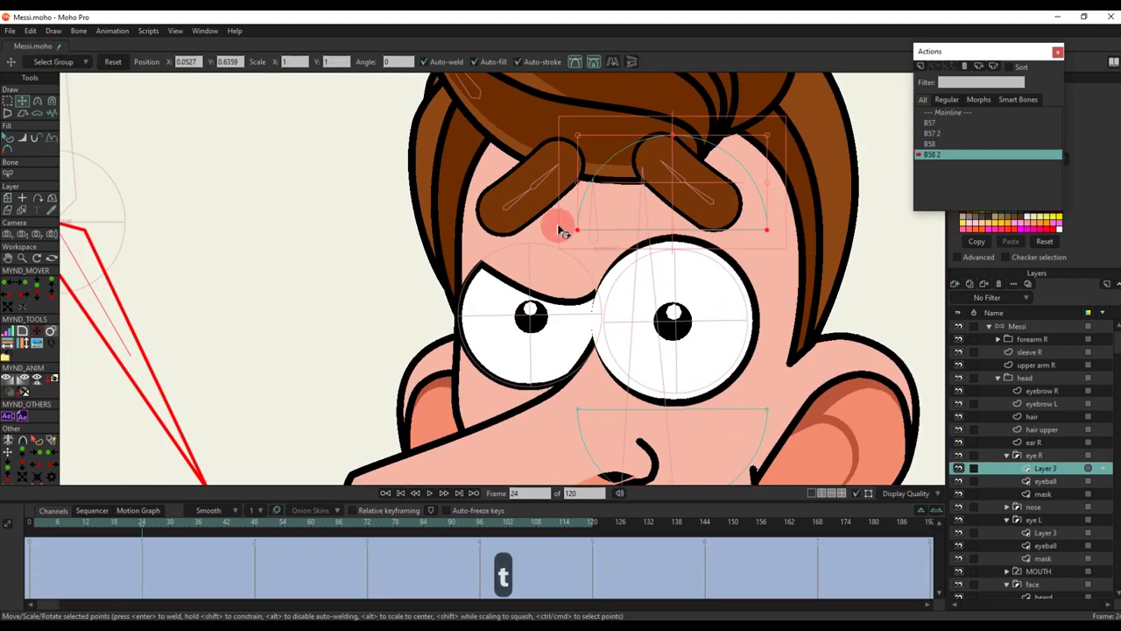
{"action": "left_click", "coordinate": [593, 232]}
{"action": "left_click_drag", "start_coordinate": [587, 240], "coordinate": [568, 403]}
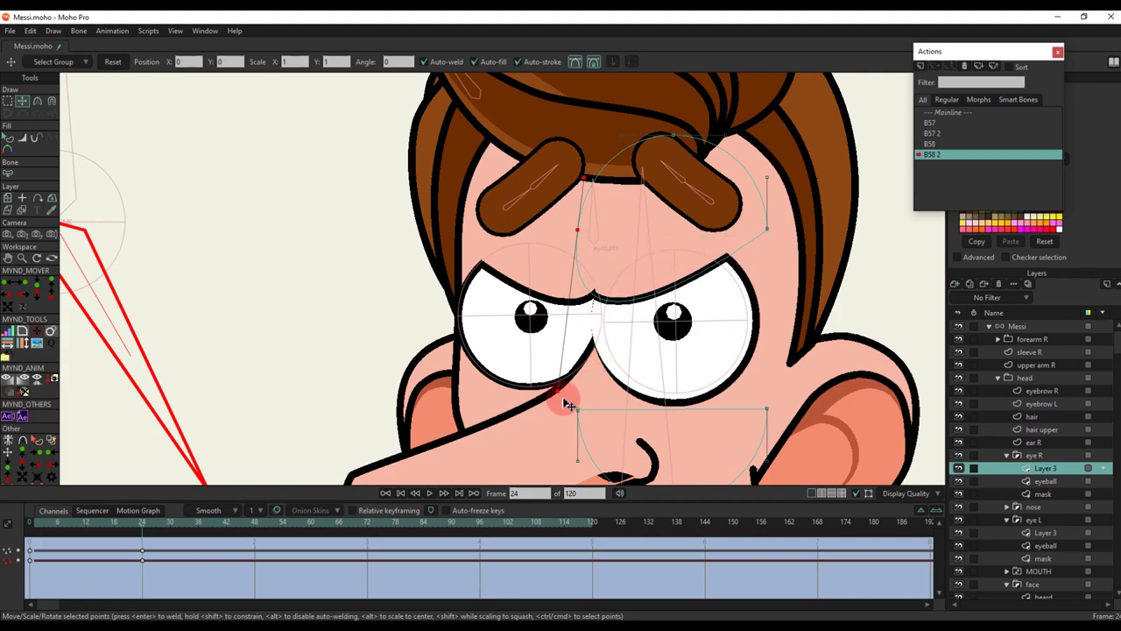
{"action": "key", "text": "q"}
{"action": "scroll", "coordinate": [561, 368], "scroll_direction": "down", "scroll_amount": 5}
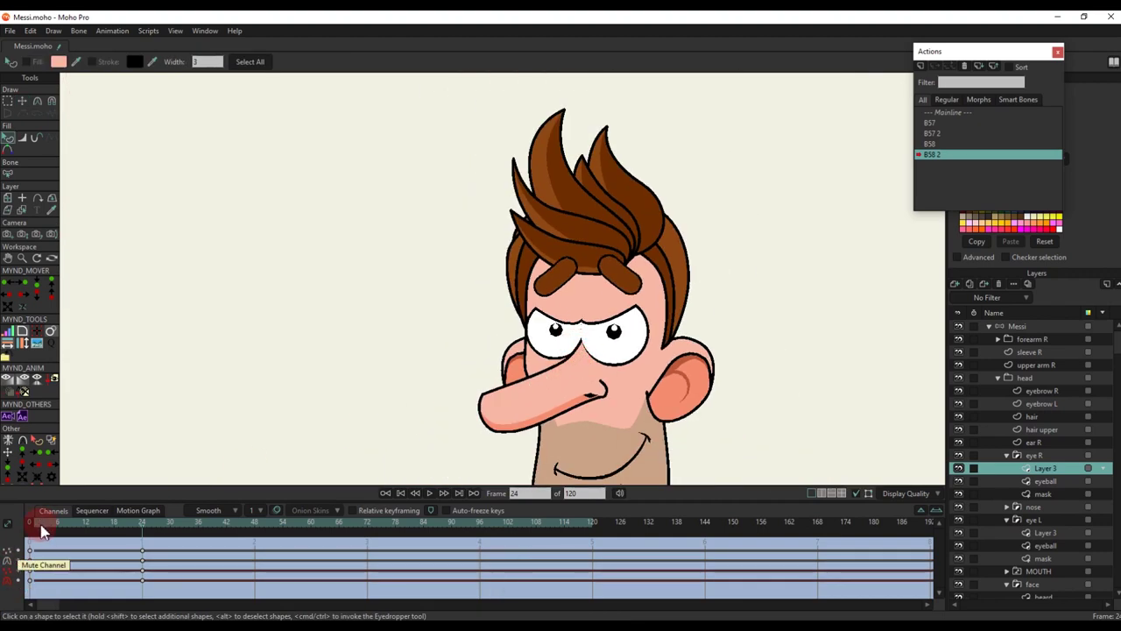
{"action": "left_click_drag", "start_coordinate": [40, 526], "coordinate": [128, 552]}
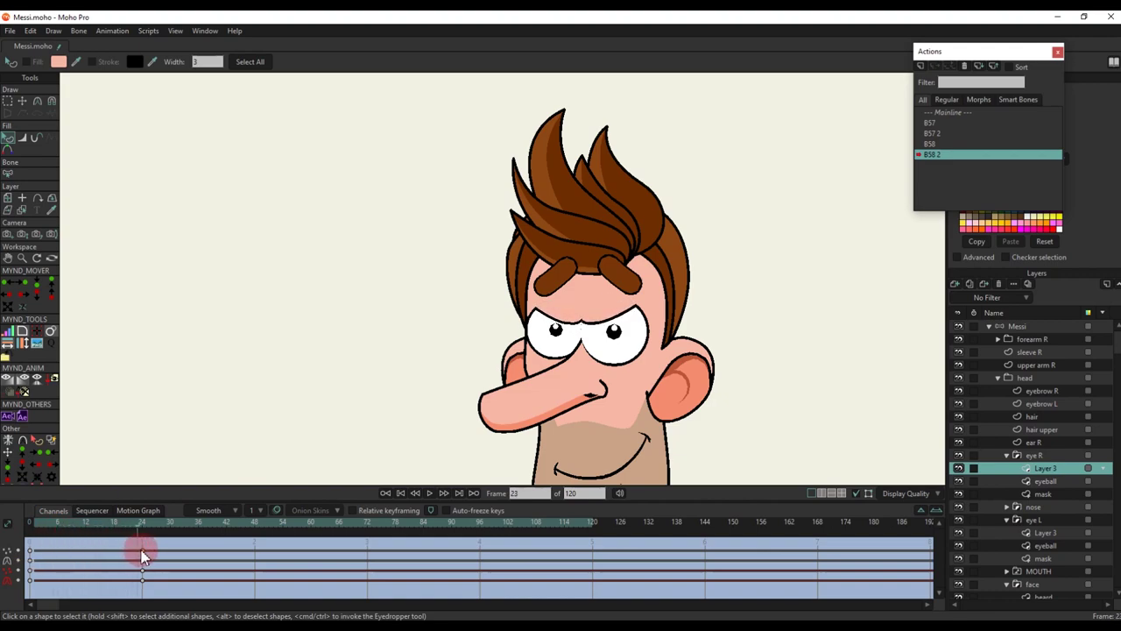
Return to the Mainline, draw a bone extending left from the blink bone's base on the Messi layer, and activate the Bone Strength tool
{"action": "left_click", "coordinate": [952, 113]}
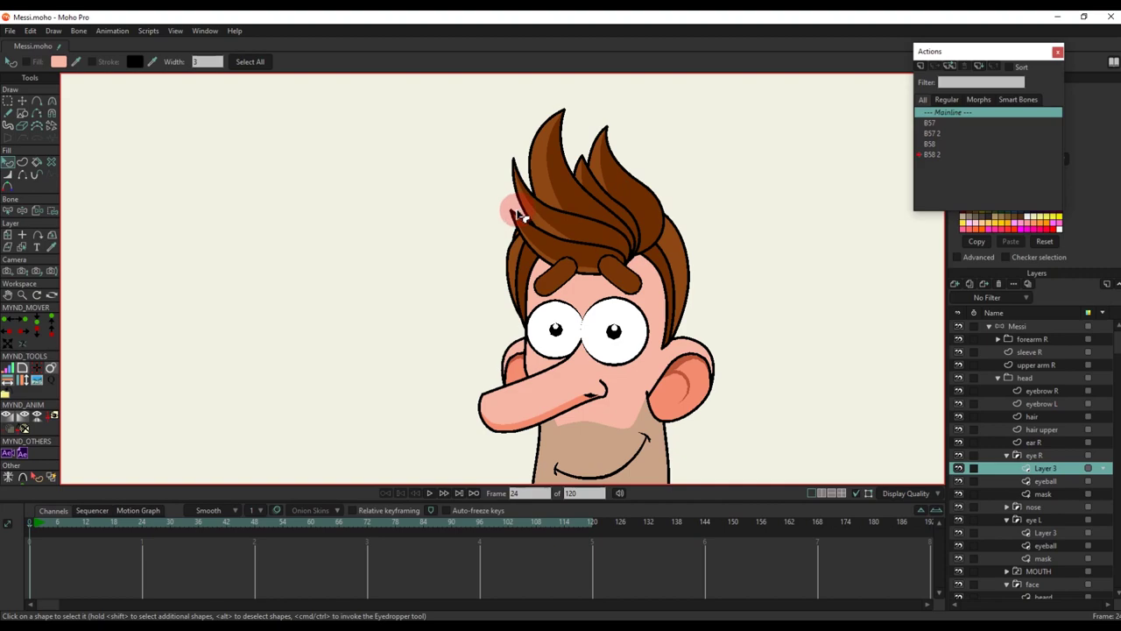
{"action": "left_click", "coordinate": [1036, 326]}
{"action": "scroll", "coordinate": [456, 298], "scroll_direction": "up", "scroll_amount": 3}
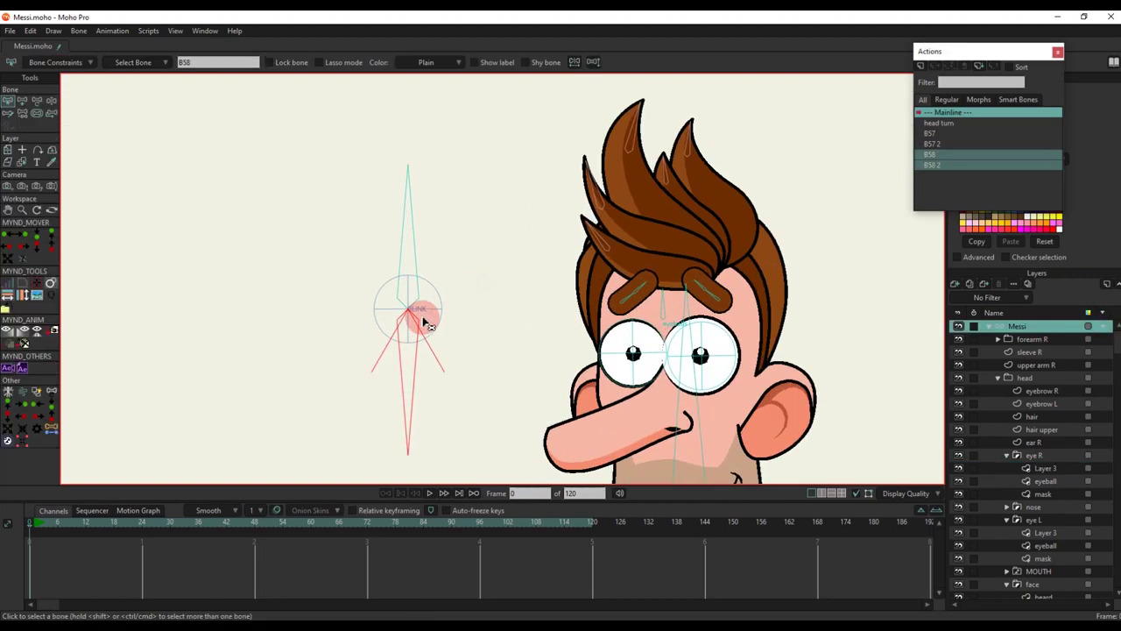
{"action": "left_click", "coordinate": [389, 312]}
{"action": "scroll", "coordinate": [399, 313], "scroll_direction": "up", "scroll_amount": 2}
{"action": "key", "text": "a"}
{"action": "left_click_drag", "start_coordinate": [421, 312], "coordinate": [165, 328]}
{"action": "scroll", "coordinate": [371, 288], "scroll_direction": "down", "scroll_amount": 2}
{"action": "key", "text": "s"}
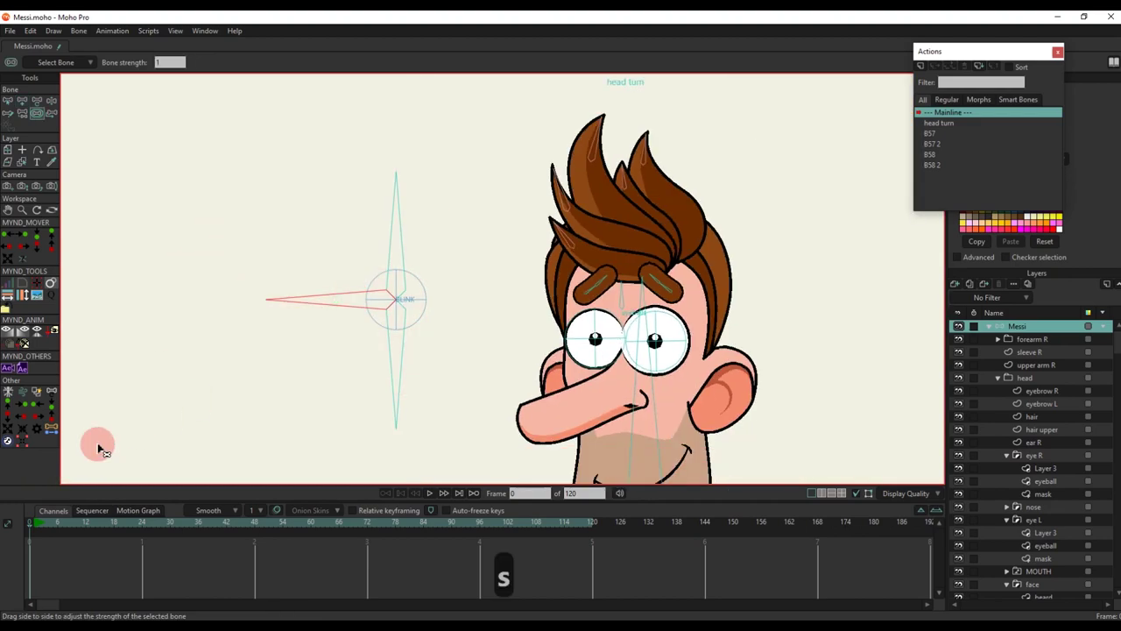
Enable angle constraints on the bone extending left from the blink controller, with a range of -30 to 30 degrees
{"action": "left_click", "coordinate": [8, 100]}
{"action": "left_click", "coordinate": [44, 63]}
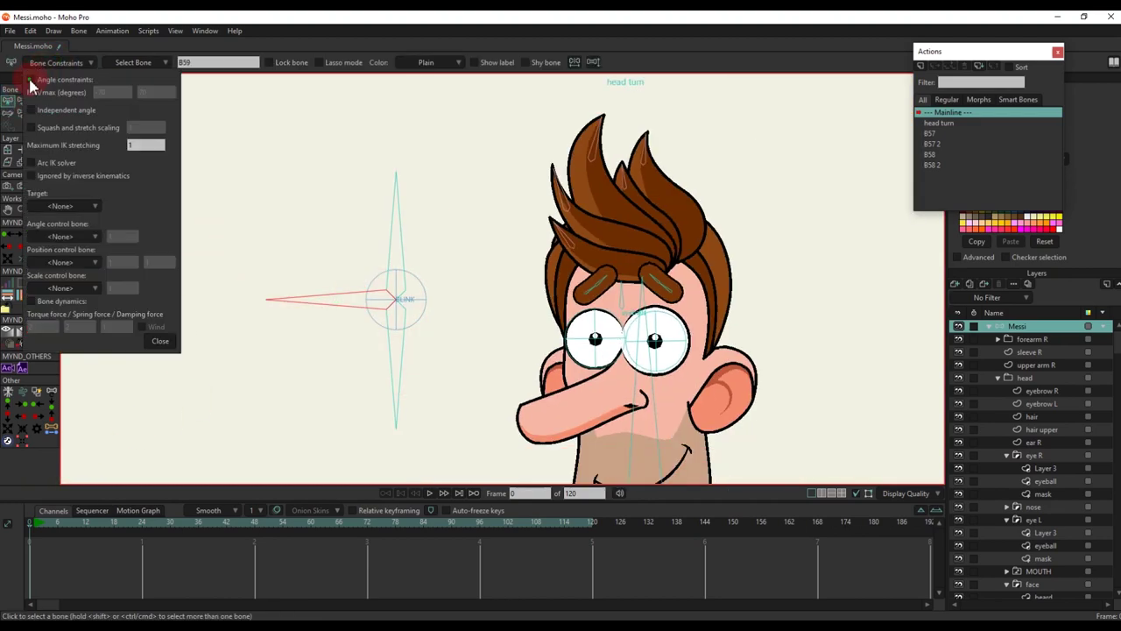
{"action": "left_click", "coordinate": [30, 80]}
{"action": "left_click", "coordinate": [96, 94]}
{"action": "type", "text": "-3"}
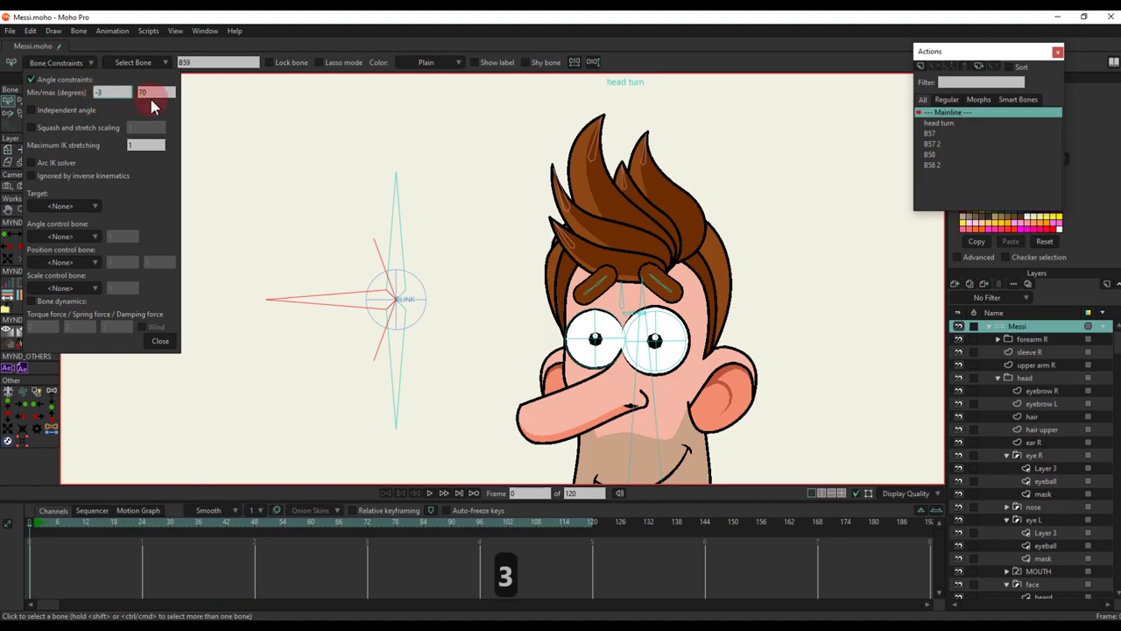
{"action": "type", "text": "0"}
{"action": "left_click", "coordinate": [163, 96]}
{"action": "type", "text": "30"}
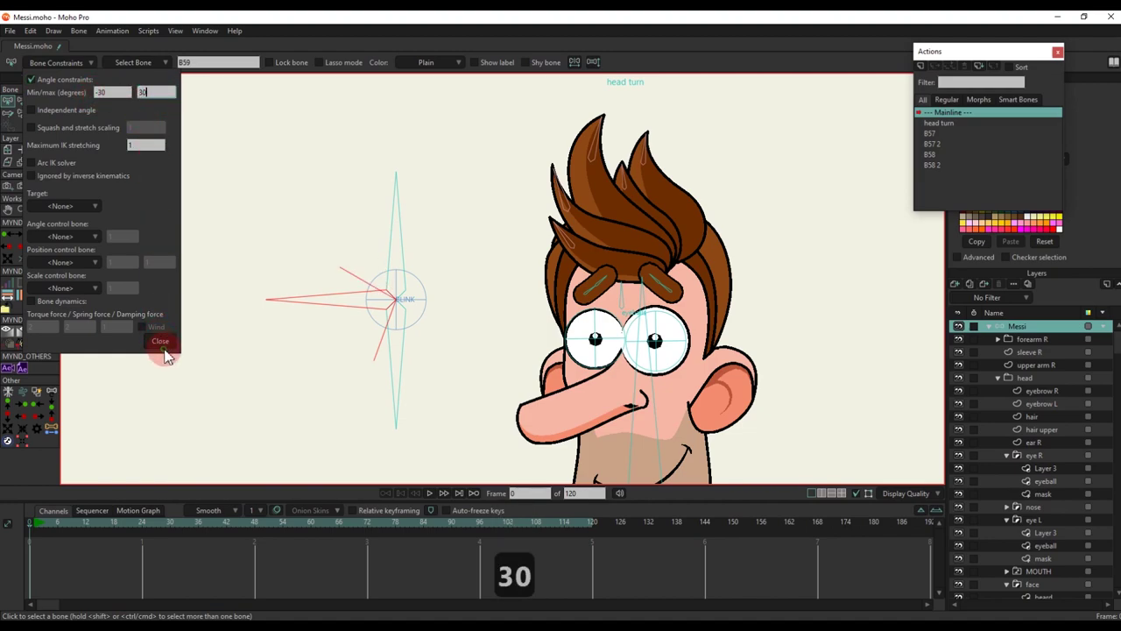
{"action": "left_click", "coordinate": [160, 342]}
{"action": "left_click", "coordinate": [464, 280]}
Create the smart bone action B59 for the left-pointing bone, and rotate the bone to 150° at frame 24
{"action": "left_click", "coordinate": [920, 69]}
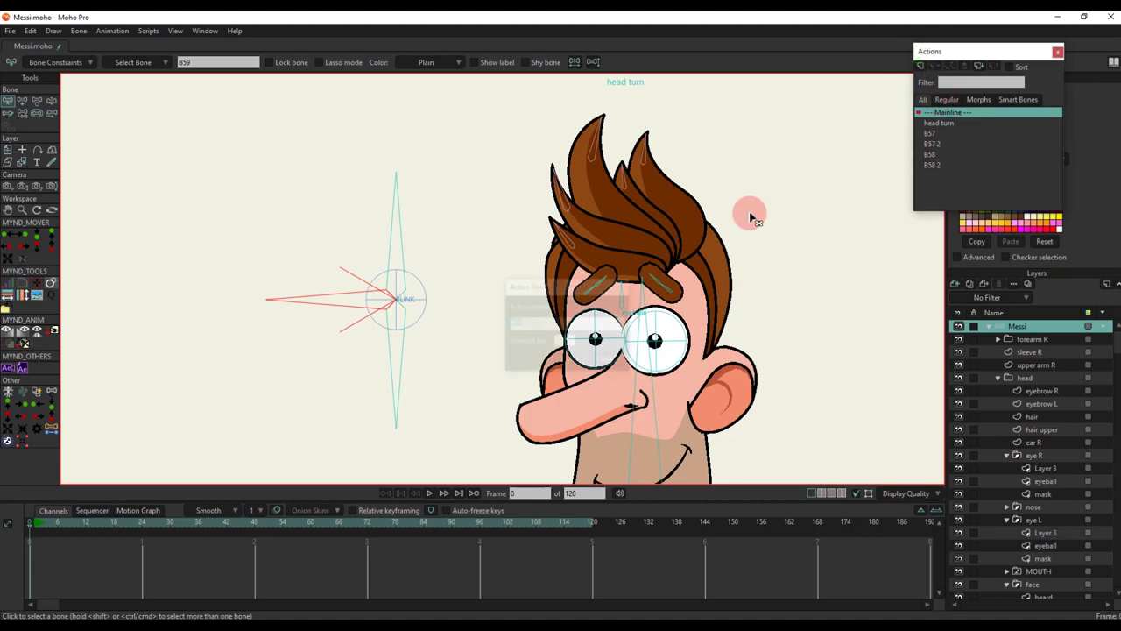
{"action": "left_click", "coordinate": [571, 359]}
{"action": "left_click", "coordinate": [142, 524]}
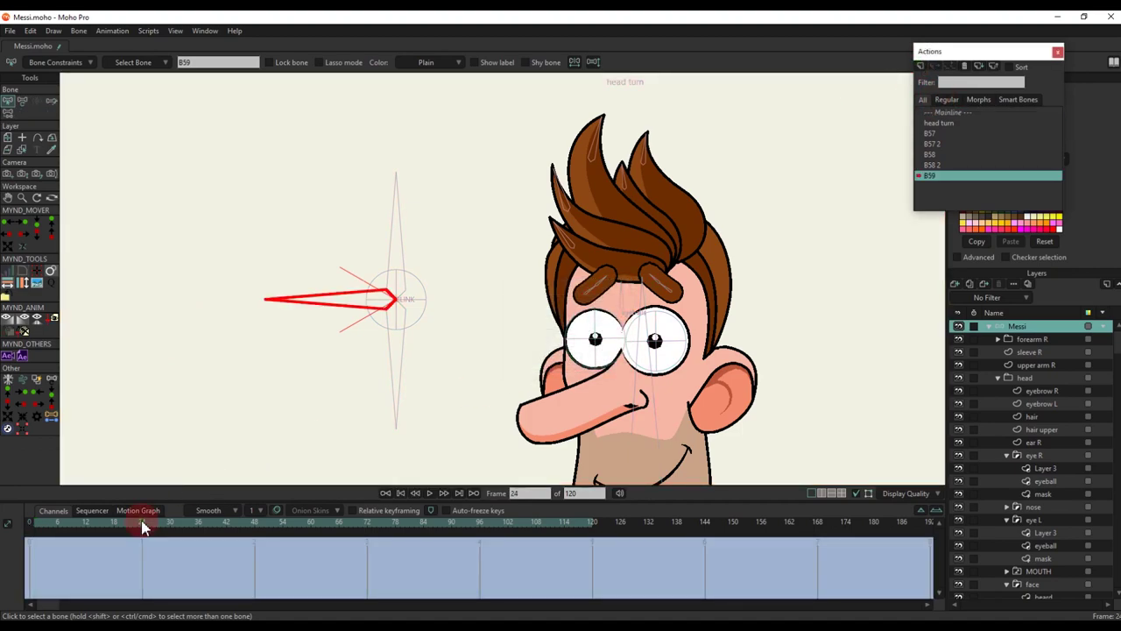
{"action": "key", "text": "t"}
{"action": "left_click_drag", "start_coordinate": [321, 307], "coordinate": [366, 219]}
Lower the outer corner of eye L's upper eyelid at frame 24 to give it a sad slant
{"action": "scroll", "coordinate": [624, 326], "scroll_direction": "up", "scroll_amount": 3}
{"action": "scroll", "coordinate": [624, 326], "scroll_direction": "up", "scroll_amount": 2}
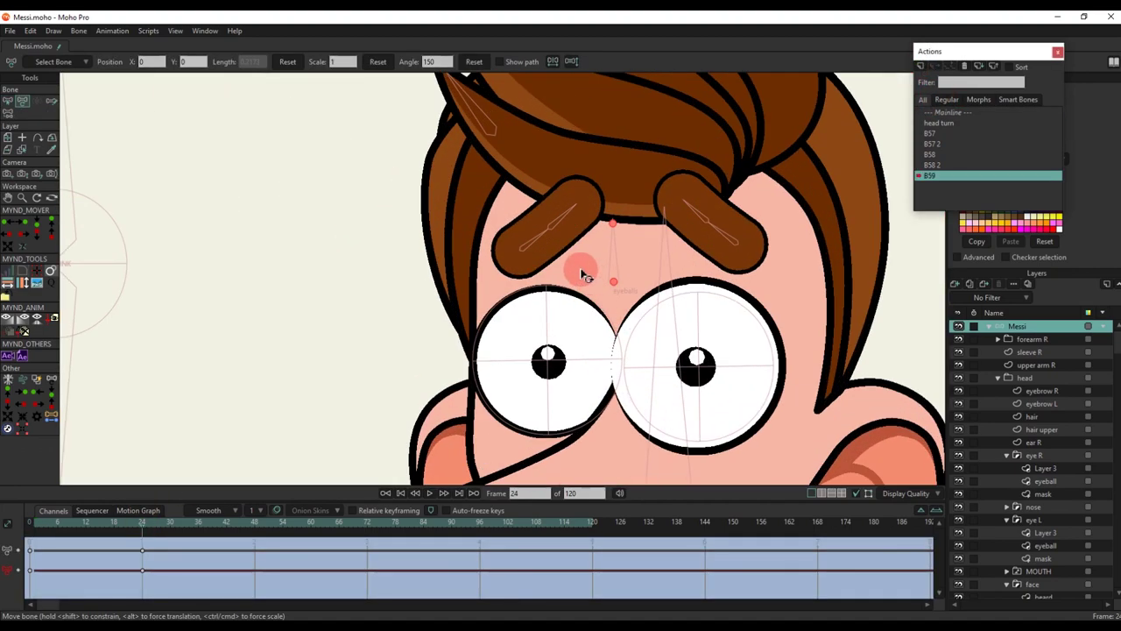
{"action": "left_click", "coordinate": [581, 273], "text": "ctrl+alt"}
{"action": "key", "text": "ctrl+z"}
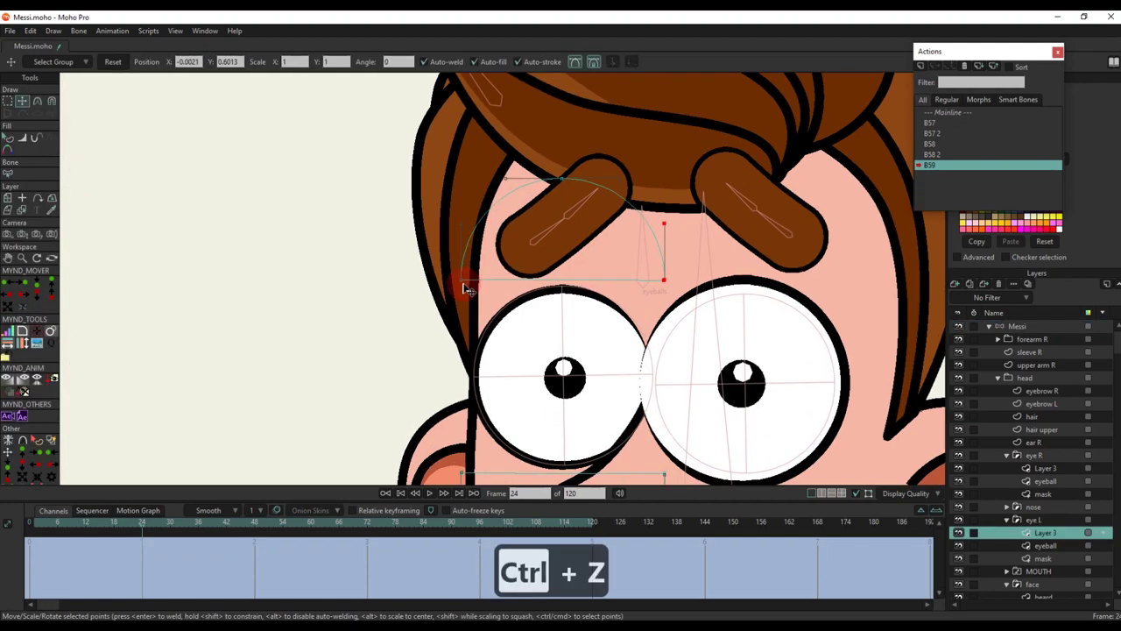
{"action": "left_click_drag", "start_coordinate": [464, 283], "coordinate": [470, 400]}
{"action": "key", "text": "q"}
{"action": "scroll", "coordinate": [536, 246], "scroll_direction": "down", "scroll_amount": 3}
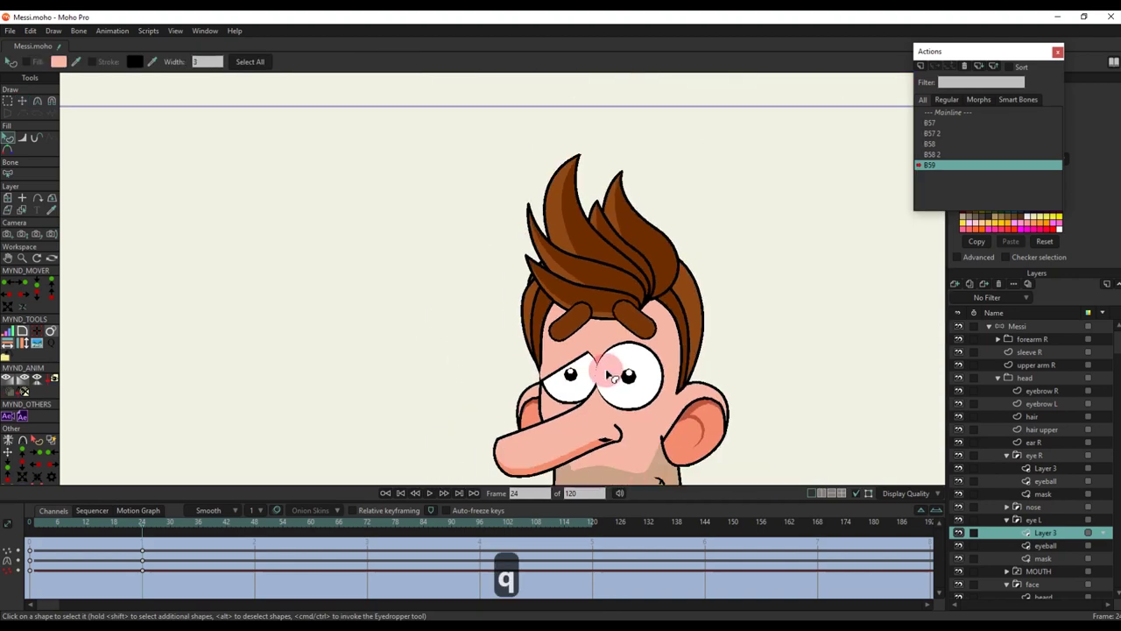
Lower the outer corner of eye R's upper eyelid at frame 24 to mirror the sad slant of eye L
{"action": "scroll", "coordinate": [592, 289], "scroll_direction": "up", "scroll_amount": 4}
{"action": "key", "text": "t"}
{"action": "right_click", "coordinate": [650, 198], "text": "alt"}
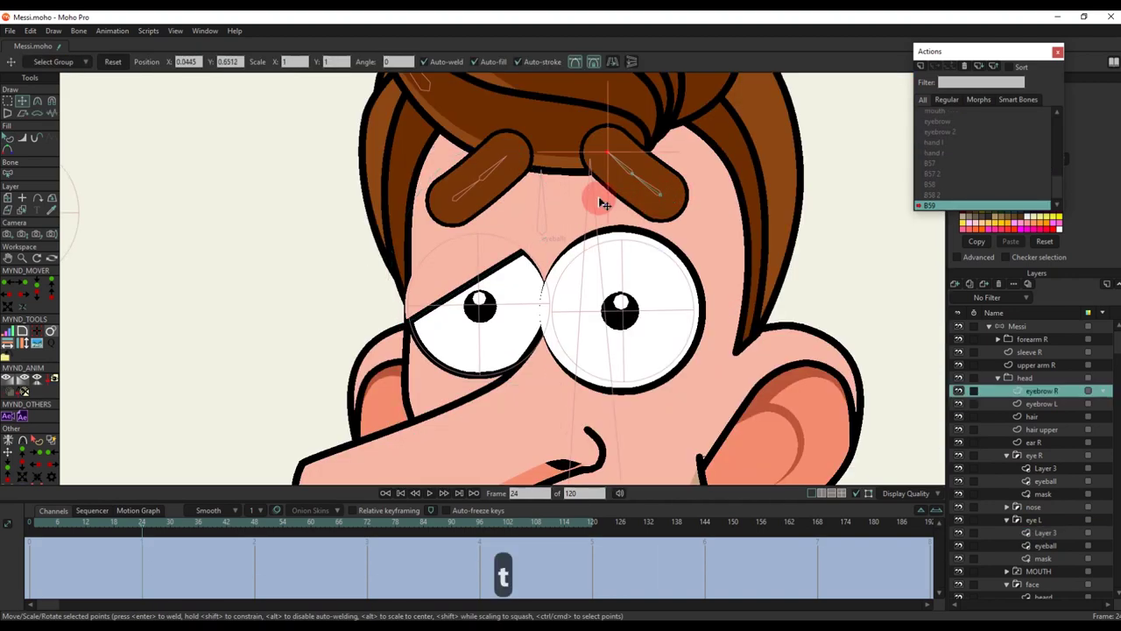
{"action": "left_click", "coordinate": [716, 223], "text": "ctrl+alt"}
{"action": "left_click_drag", "start_coordinate": [716, 224], "coordinate": [721, 333]}
{"action": "left_click", "coordinate": [863, 200]}
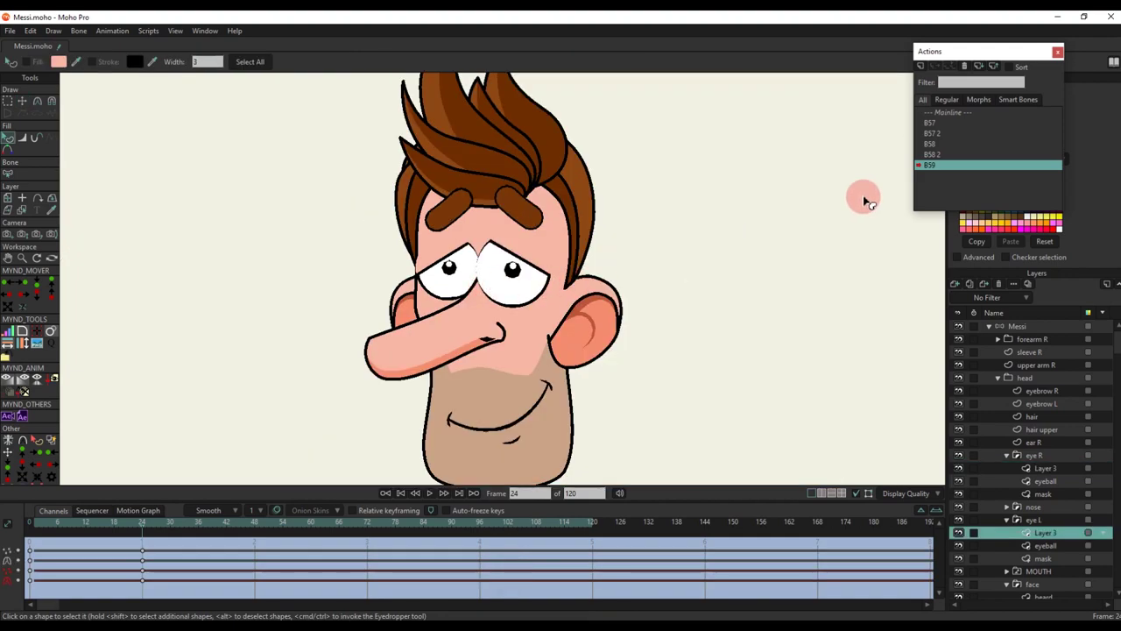
From the Mainline, create the second smart bone action B59 2 for the left-pointing bone, and rotate the bone to 210° at frame 24
{"action": "double_click", "coordinate": [945, 114]}
{"action": "left_click", "coordinate": [1033, 325]}
{"action": "scroll", "coordinate": [504, 296], "scroll_direction": "down", "scroll_amount": 5}
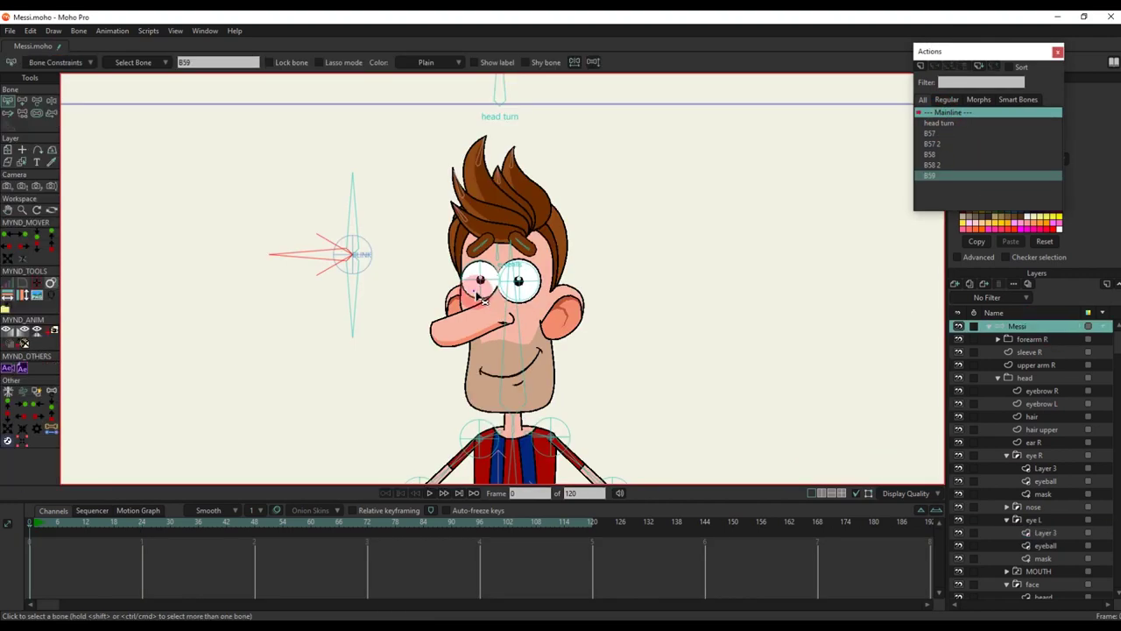
{"action": "scroll", "coordinate": [421, 280], "scroll_direction": "up", "scroll_amount": 3}
{"action": "left_click", "coordinate": [383, 271]}
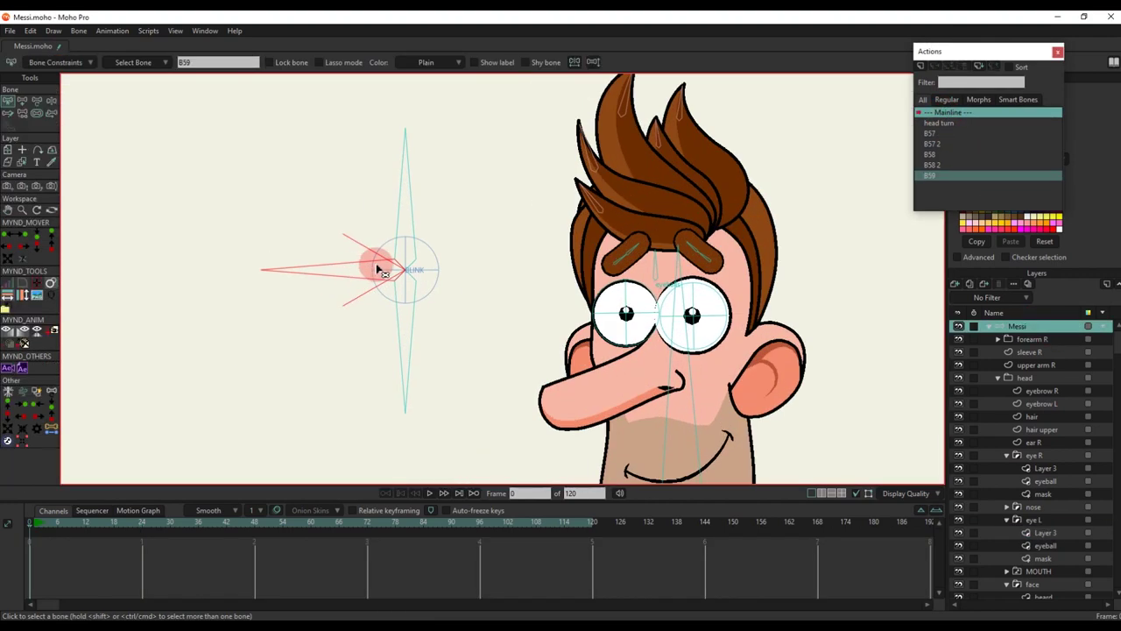
{"action": "left_click", "coordinate": [920, 67]}
{"action": "left_click", "coordinate": [593, 358]}
{"action": "left_click", "coordinate": [143, 530]}
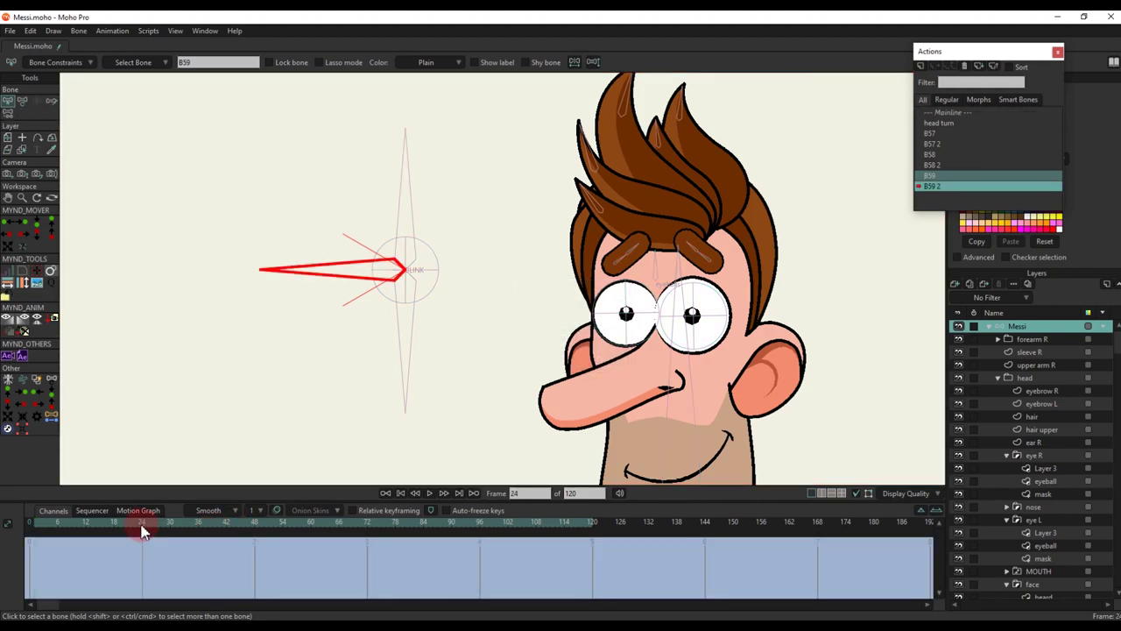
{"action": "key", "text": "t"}
{"action": "left_click_drag", "start_coordinate": [318, 283], "coordinate": [333, 311]}
Curve the lower eyelid of eye L upward and raise it over the eyeball at frame 24
{"action": "scroll", "coordinate": [632, 351], "scroll_direction": "up", "scroll_amount": 3}
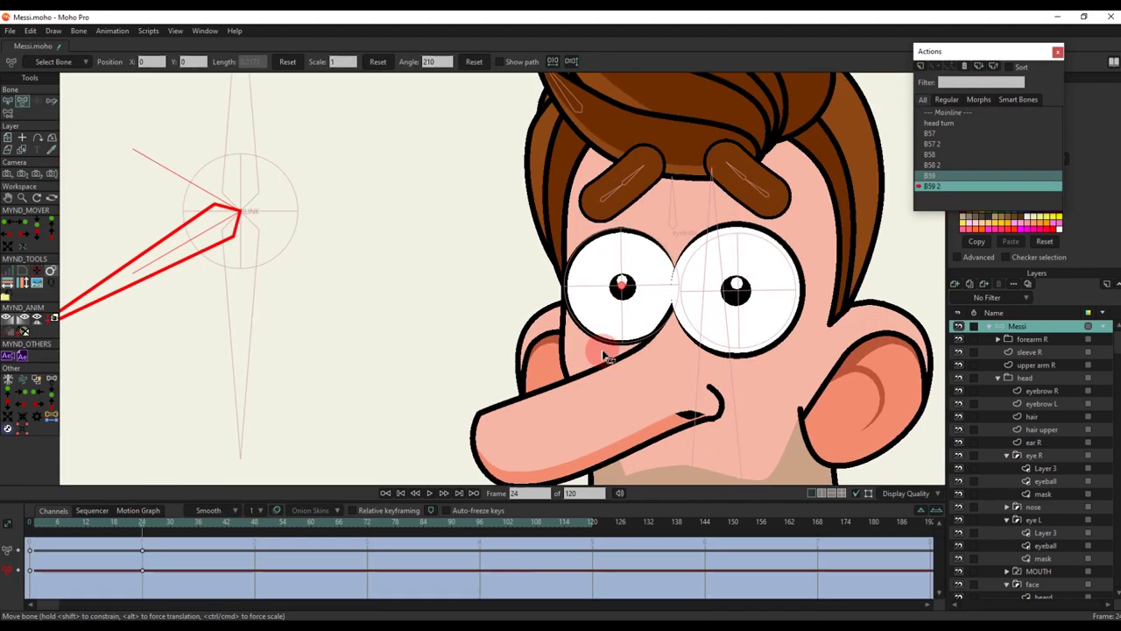
{"action": "left_click", "coordinate": [637, 356]}
{"action": "scroll", "coordinate": [637, 356], "scroll_direction": "up", "scroll_amount": 2}
{"action": "key", "text": "t"}
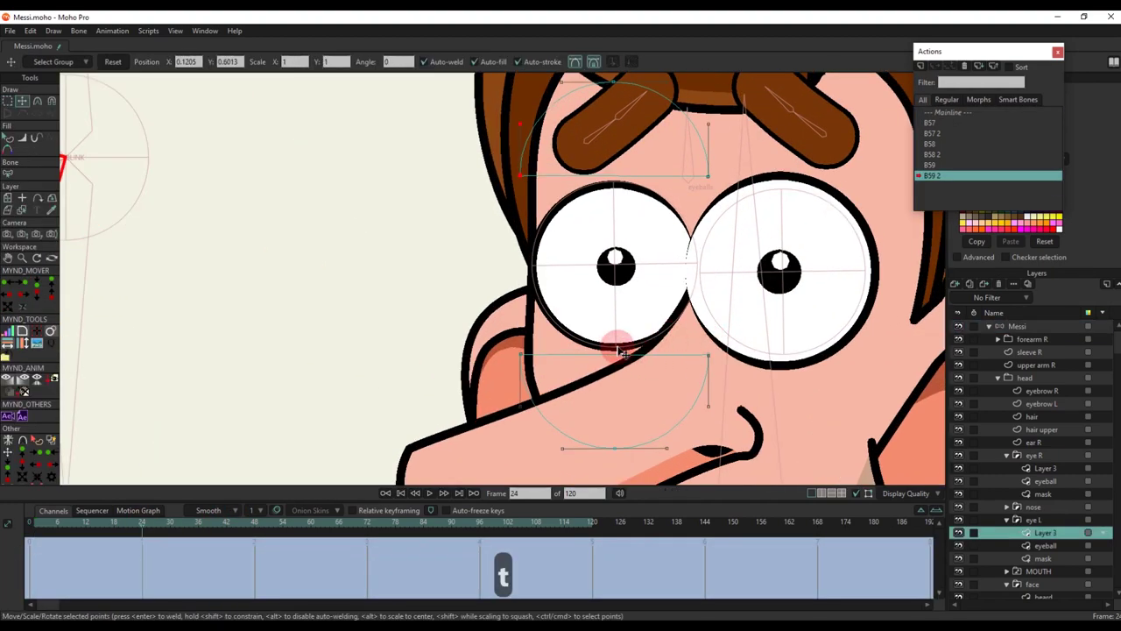
{"action": "left_click_drag", "start_coordinate": [529, 362], "coordinate": [629, 269]}
{"action": "key", "text": "t"}
{"action": "left_click", "coordinate": [618, 360]}
{"action": "mouse_move", "coordinate": [622, 367]}
{"action": "left_mouse_down"}
{"action": "mouse_move", "coordinate": [626, 337]}
{"action": "mouse_move", "coordinate": [619, 348]}
{"action": "left_mouse_up"}
{"action": "key", "text": "q"}
{"action": "scroll", "coordinate": [625, 335], "scroll_direction": "down", "scroll_amount": 3}
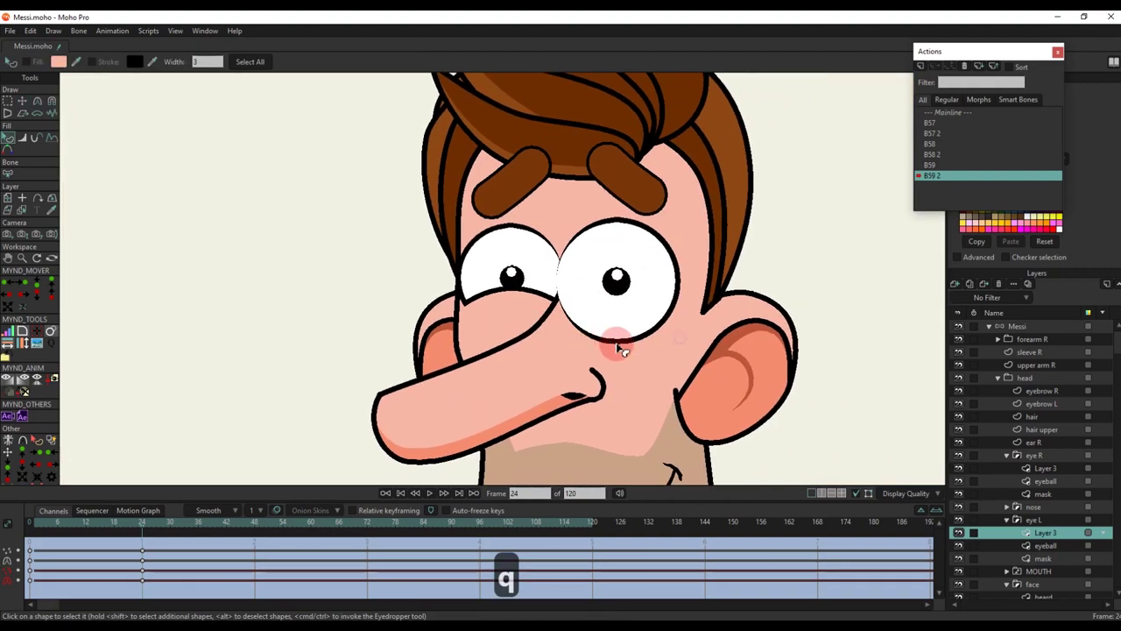
Curve and raise the lower eyelid of eye R at frame 24 to match eye L, and preview the action
{"action": "left_click", "coordinate": [624, 355]}
{"action": "key", "text": "t"}
{"action": "scroll", "coordinate": [624, 357], "scroll_direction": "up", "scroll_amount": 3}
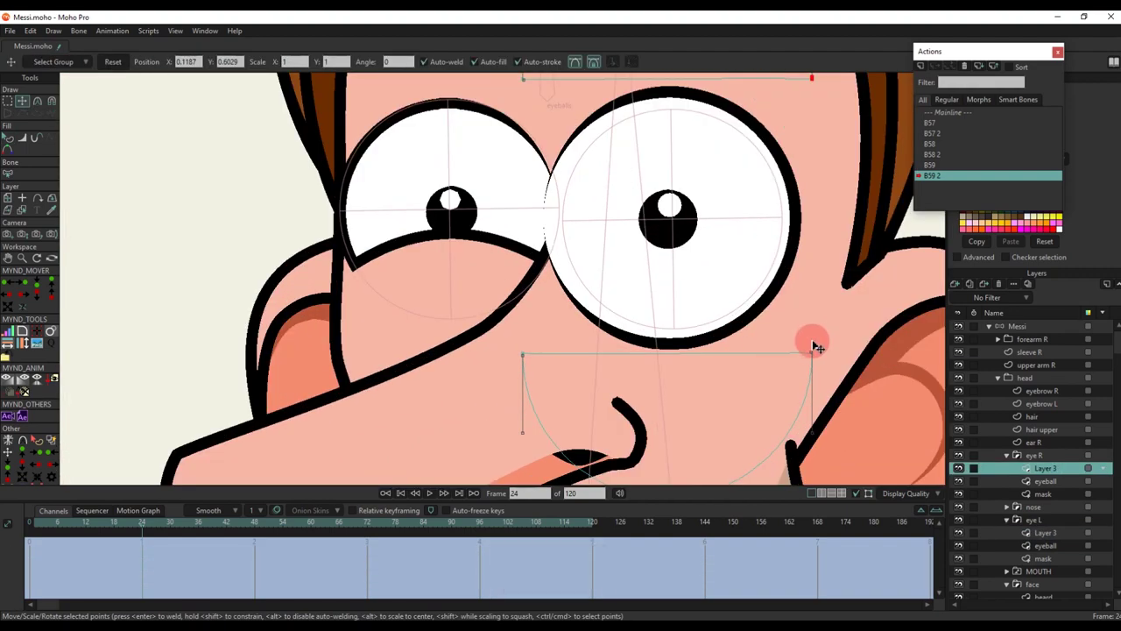
{"action": "left_click_drag", "start_coordinate": [793, 307], "coordinate": [673, 210]}
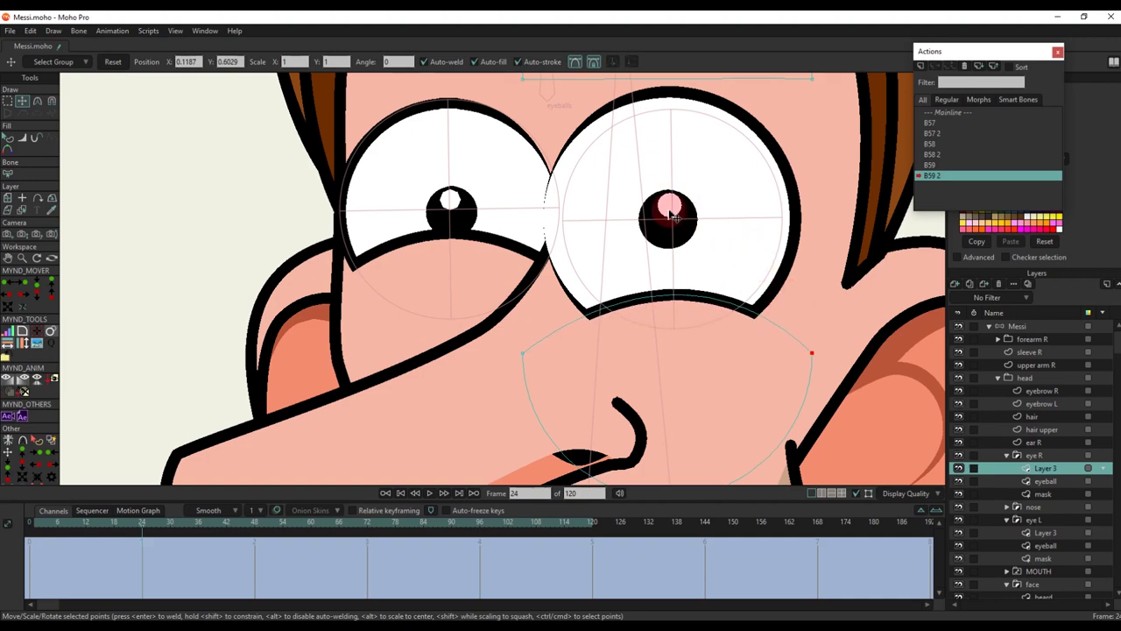
{"action": "key", "text": "t"}
{"action": "scroll", "coordinate": [659, 333], "scroll_direction": "down", "scroll_amount": 3}
{"action": "left_click_drag", "start_coordinate": [668, 344], "coordinate": [671, 308]}
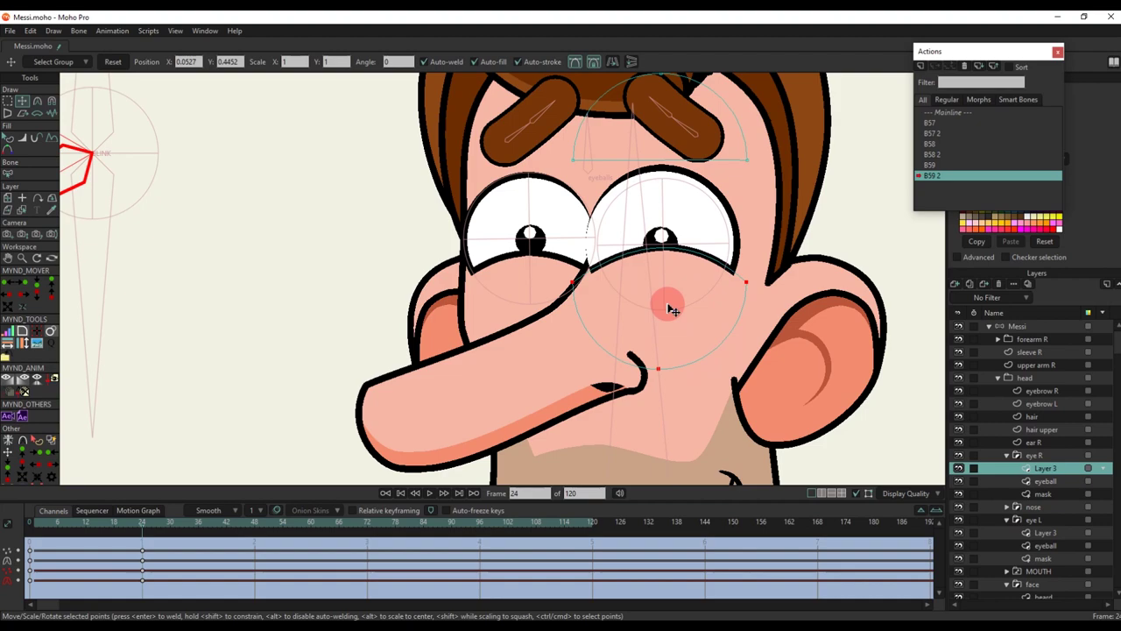
{"action": "key", "text": "q"}
{"action": "scroll", "coordinate": [671, 315], "scroll_direction": "down", "scroll_amount": 4}
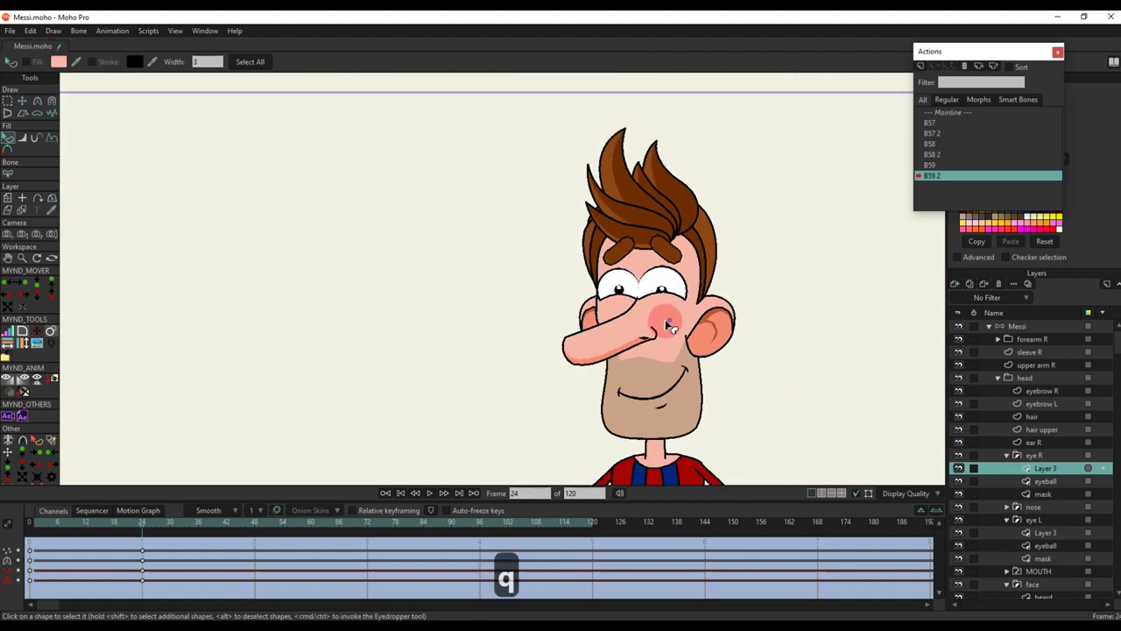
{"action": "scroll", "coordinate": [683, 322], "scroll_direction": "up", "scroll_amount": 2}
{"action": "left_click_drag", "start_coordinate": [59, 526], "coordinate": [145, 542]}
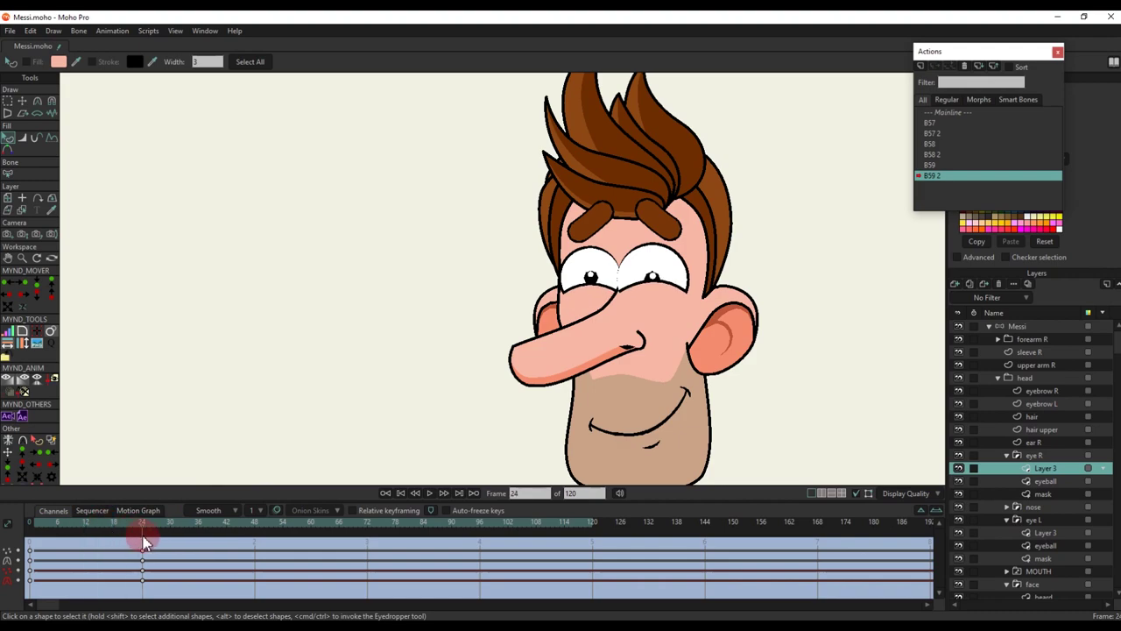
Return to the Mainline and select the Messi bone layer
{"action": "left_click", "coordinate": [949, 113]}
{"action": "left_click", "coordinate": [1028, 327]}
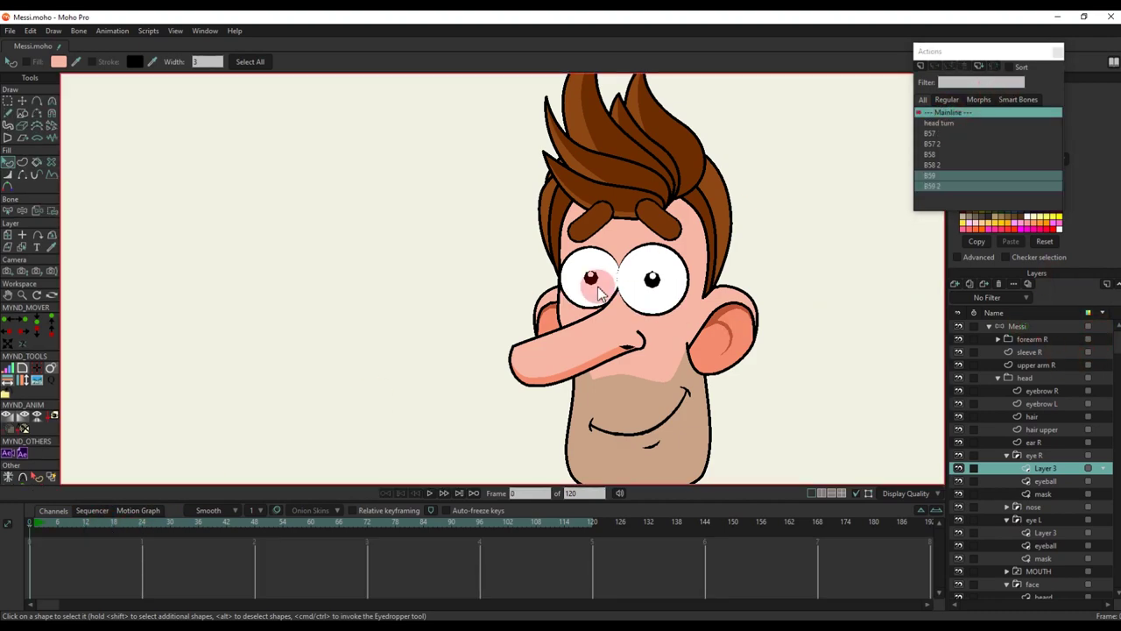
{"action": "scroll", "coordinate": [488, 237], "scroll_direction": "down", "scroll_amount": 3}
{"action": "scroll", "coordinate": [482, 257], "scroll_direction": "up", "scroll_amount": 2}
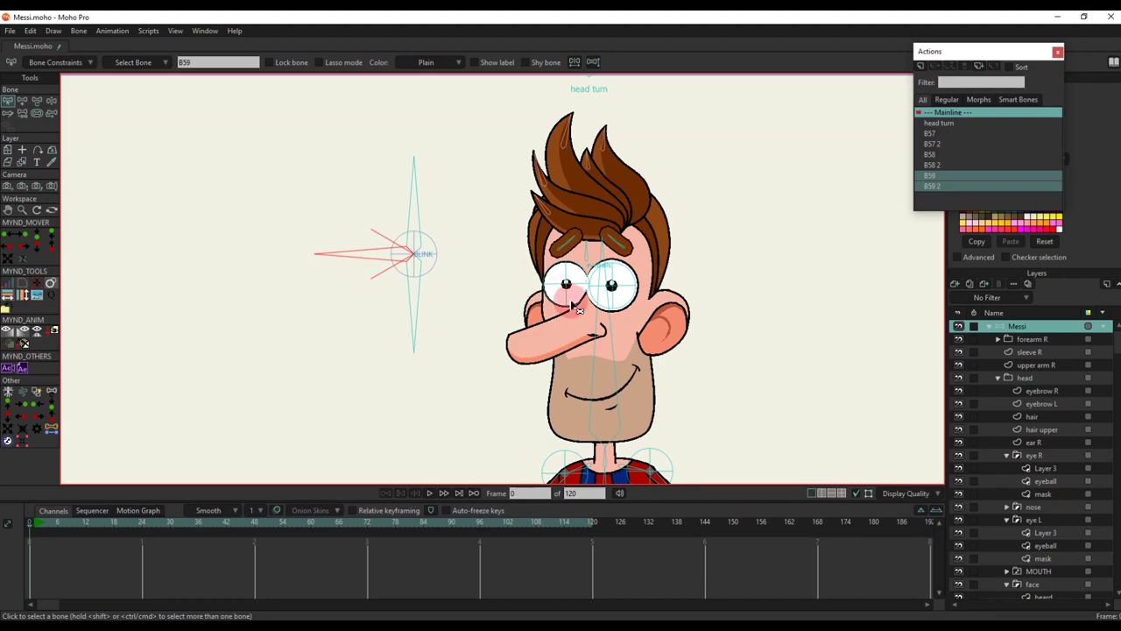
{"action": "scroll", "coordinate": [550, 271], "scroll_direction": "up", "scroll_amount": 2}
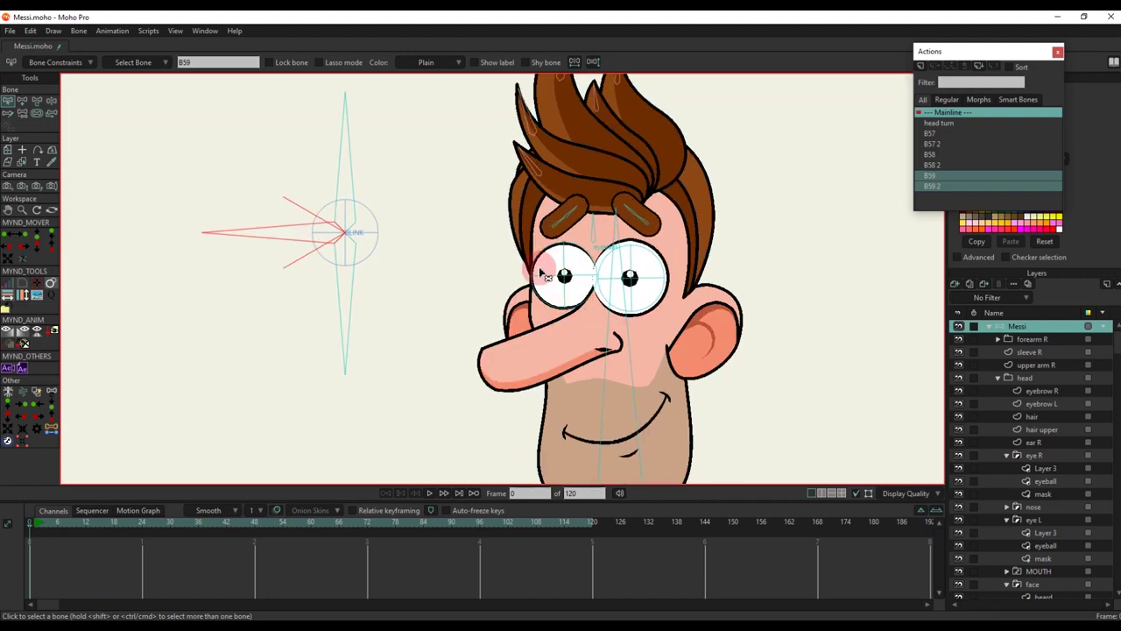
Rotate the upward blink bone at frame 11 to test the eyelids, and reset its angle
{"action": "left_click", "coordinate": [80, 521]}
{"action": "scroll", "coordinate": [343, 295], "scroll_direction": "down", "scroll_amount": 3}
{"action": "key", "text": "t"}
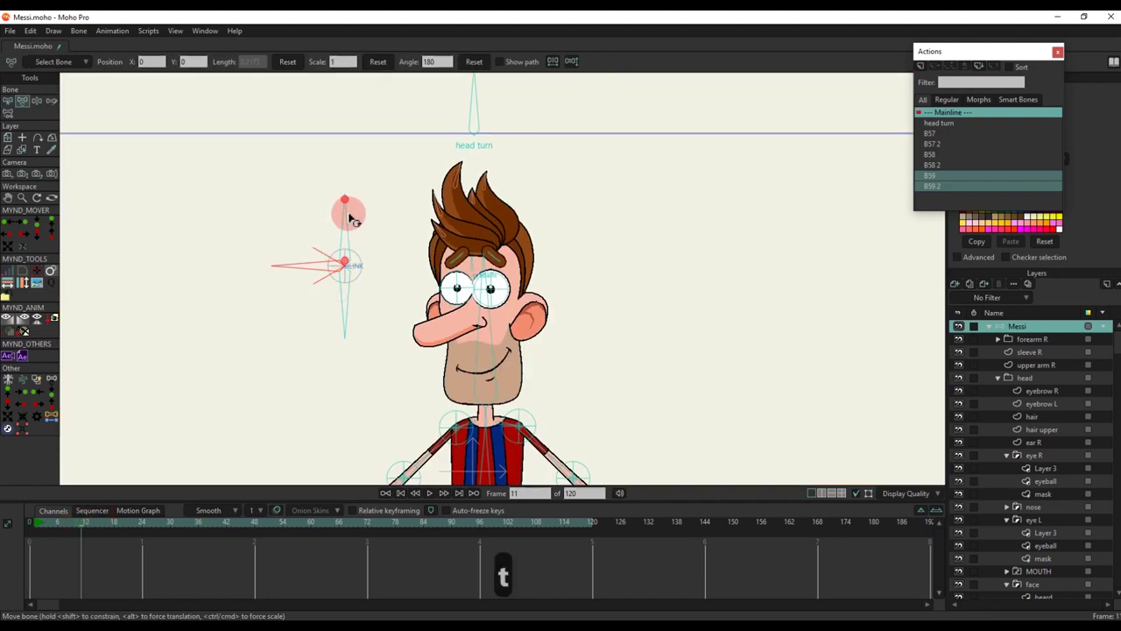
{"action": "left_click_drag", "start_coordinate": [348, 213], "coordinate": [369, 239]}
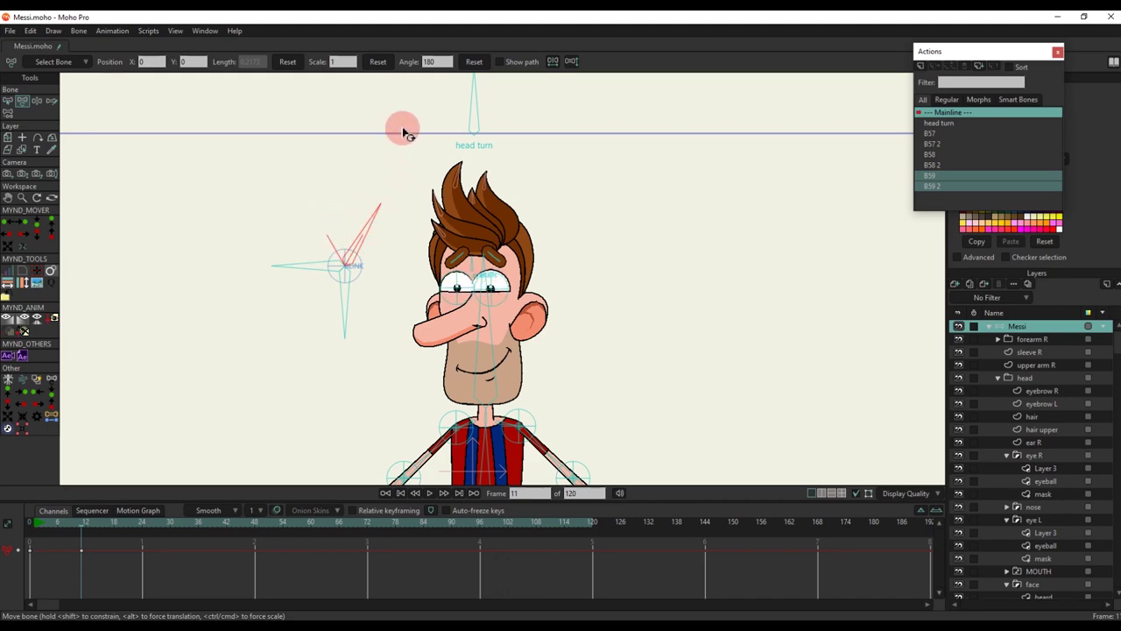
{"action": "left_click", "coordinate": [471, 77]}
{"action": "left_click", "coordinate": [475, 62]}
Test the left-pointing and downward bones by rotating them at frame 11, and delete the test keyframes
{"action": "scroll", "coordinate": [369, 223], "scroll_direction": "up", "scroll_amount": 3}
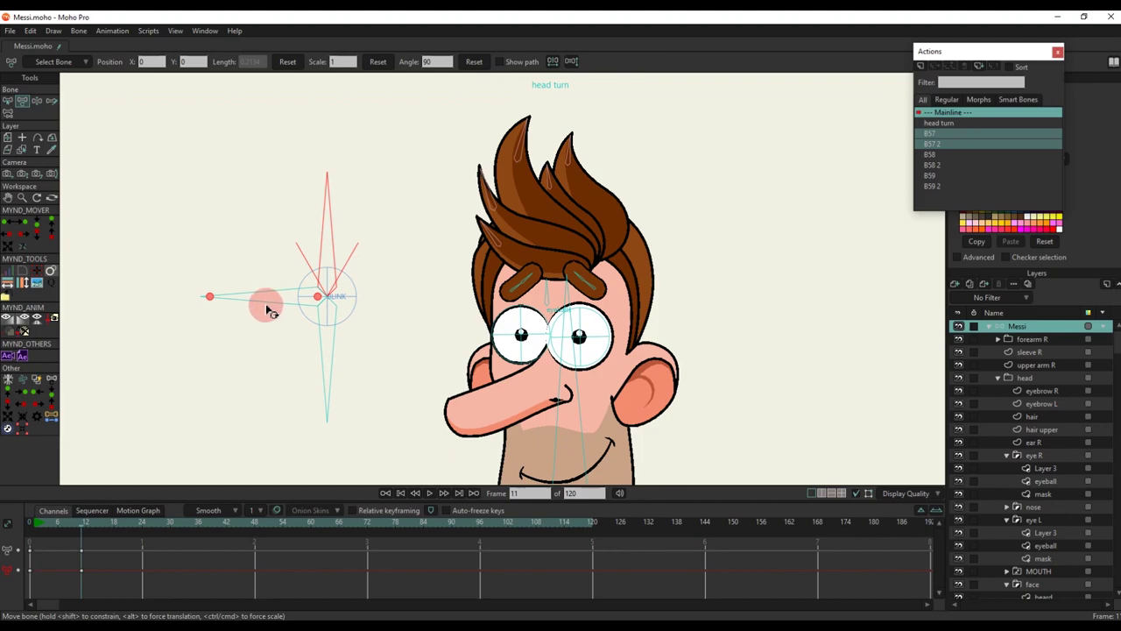
{"action": "left_click_drag", "start_coordinate": [266, 306], "coordinate": [304, 250]}
{"action": "left_click_drag", "start_coordinate": [280, 287], "coordinate": [298, 371]}
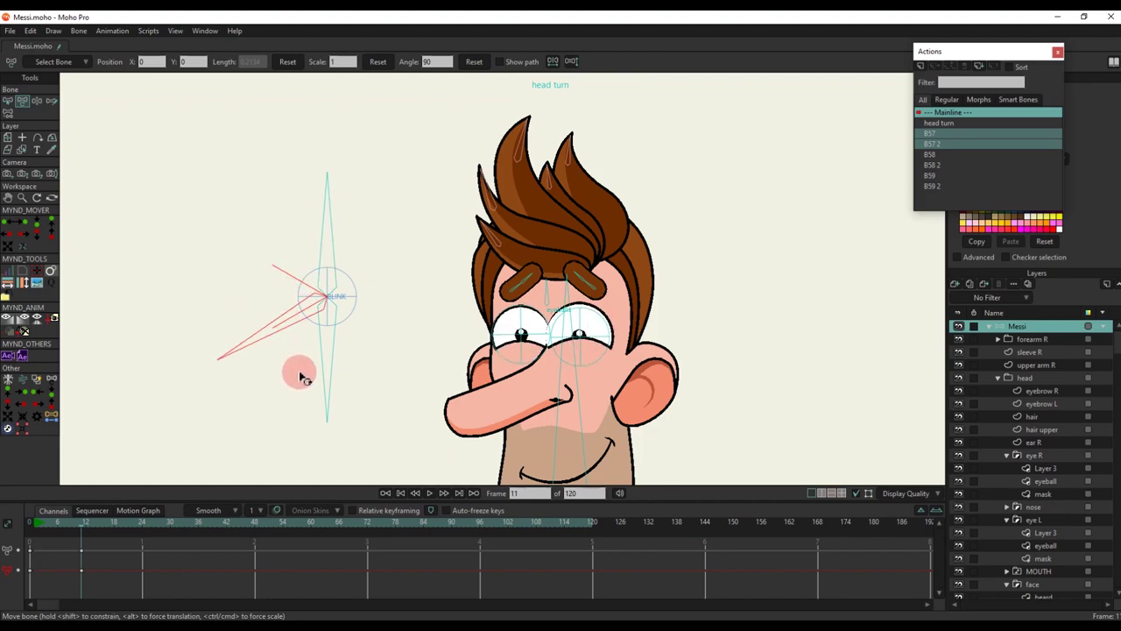
{"action": "left_click", "coordinate": [474, 62]}
{"action": "left_click_drag", "start_coordinate": [306, 302], "coordinate": [390, 365]}
{"action": "left_click_drag", "start_coordinate": [92, 560], "coordinate": [7, 517]}
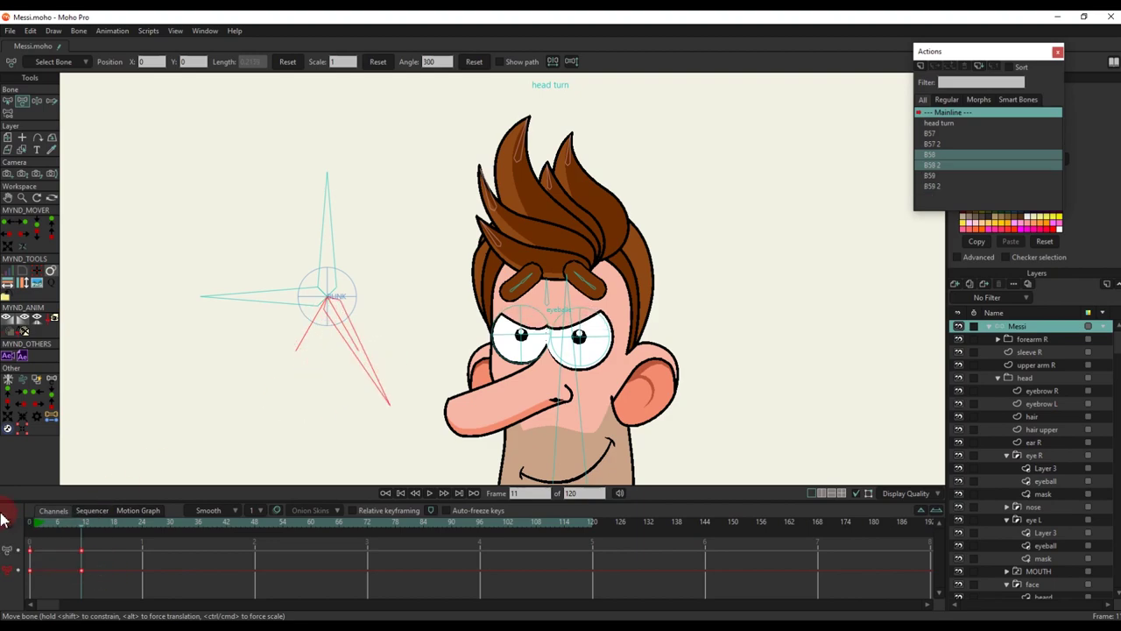
{"action": "key", "text": "BackSpace"}
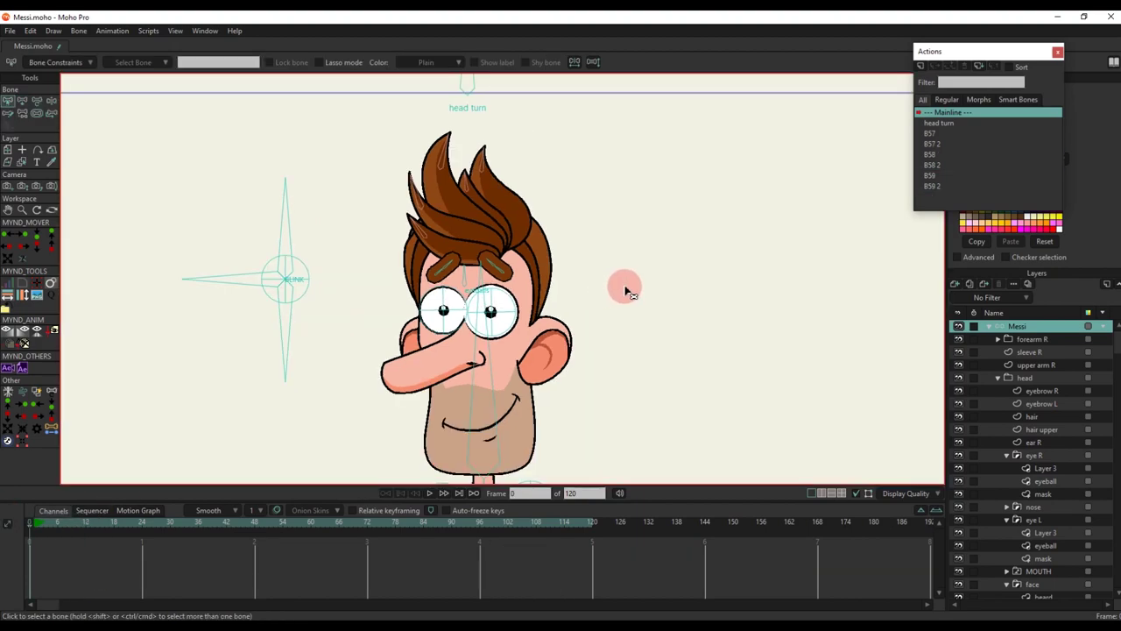
Add a pin bone beside the ear side of the head with an upward bone from it, and set the bone strength to 0
{"action": "scroll", "coordinate": [625, 291], "scroll_direction": "down", "scroll_amount": 2}
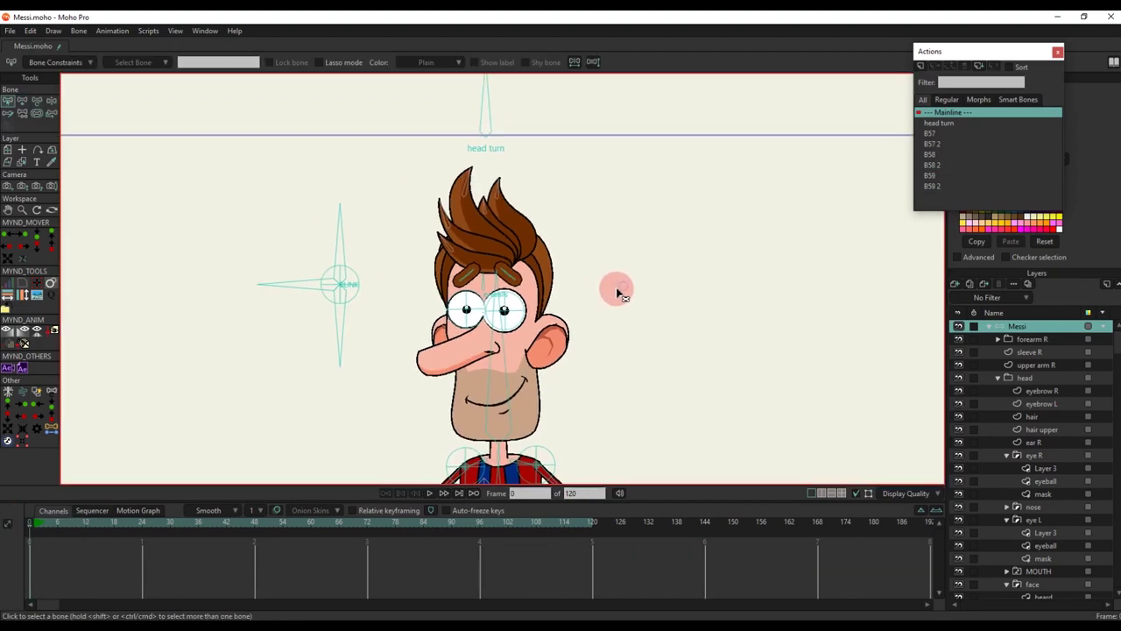
{"action": "key", "text": "a"}
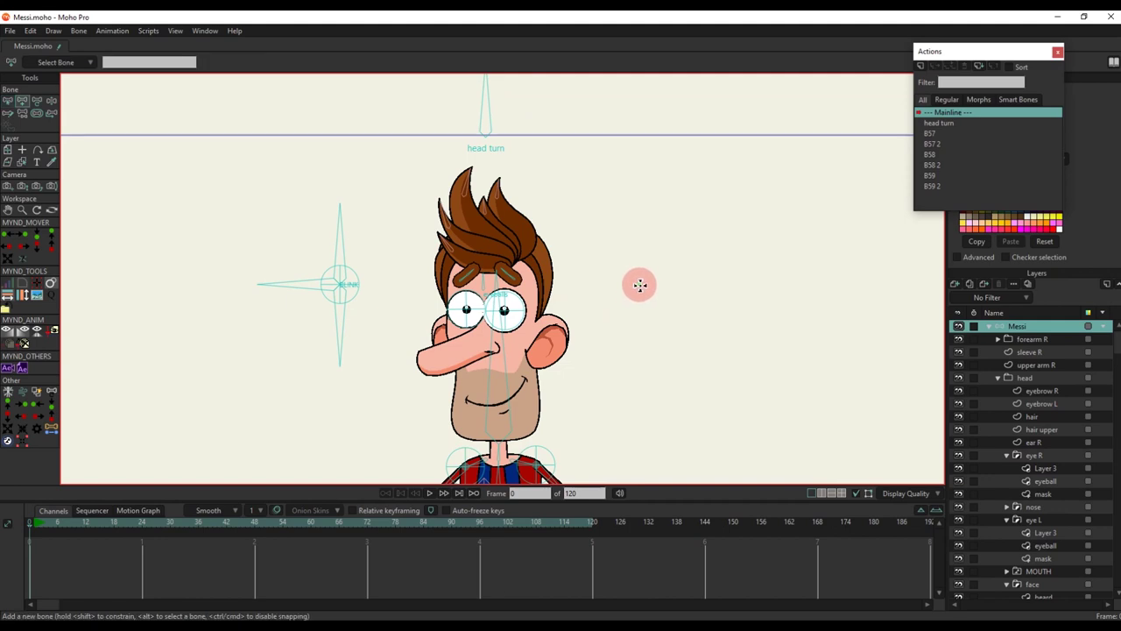
{"action": "scroll", "coordinate": [638, 284], "scroll_direction": "up", "scroll_amount": 1}
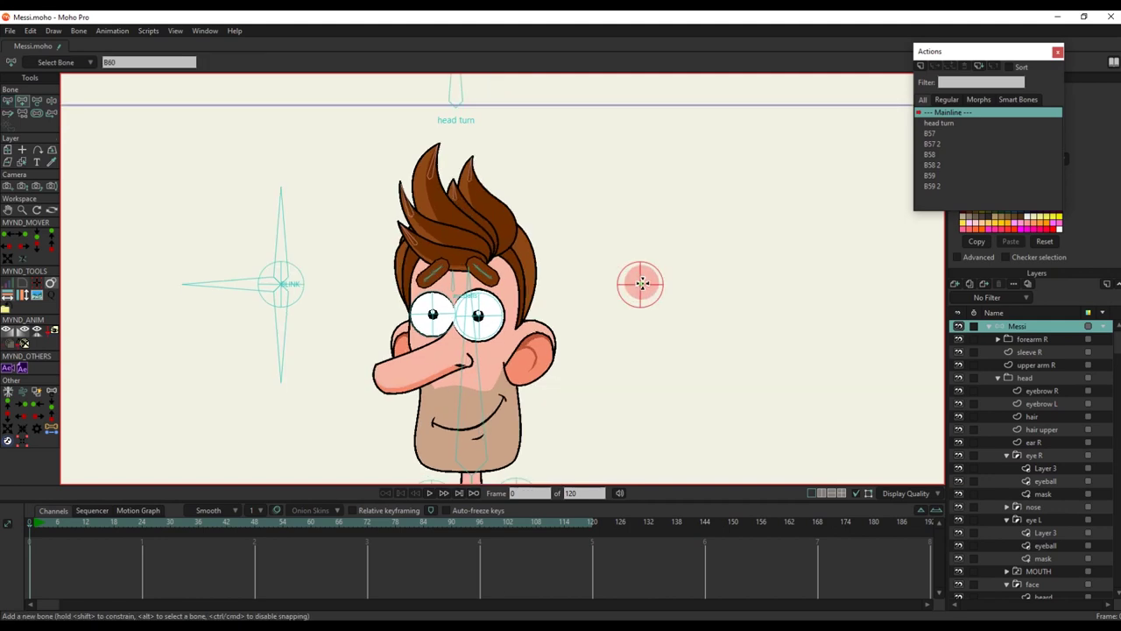
{"action": "left_click_drag", "start_coordinate": [642, 283], "coordinate": [643, 200]}
{"action": "key", "text": "s"}
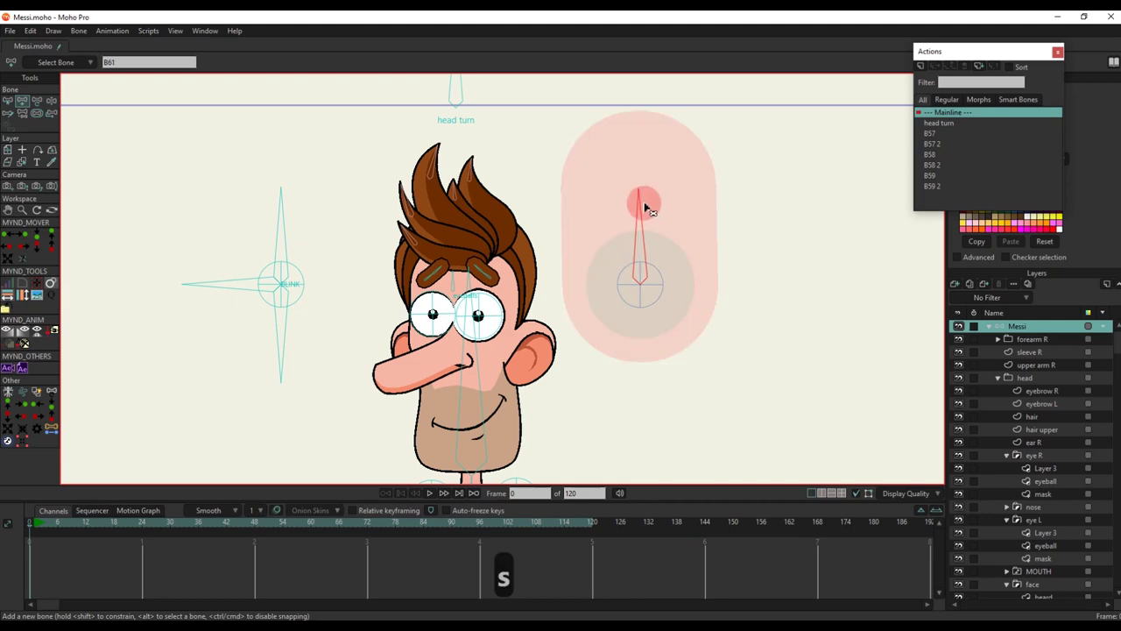
{"action": "left_click", "coordinate": [591, 331]}
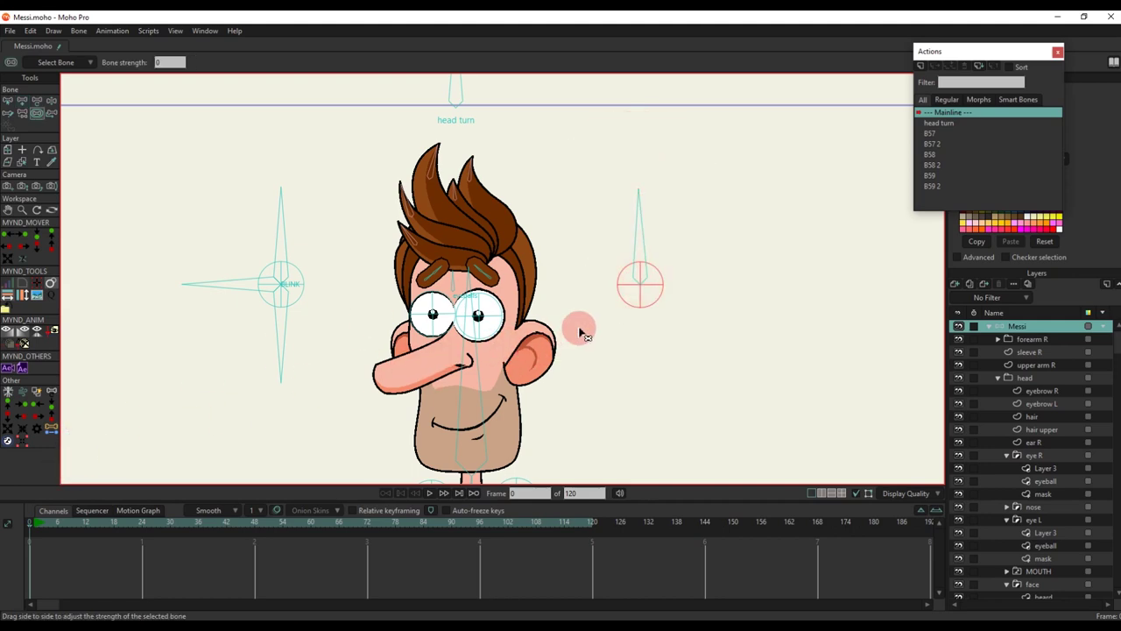
Name the pin bone beside the ear EYEBROW and show its label
{"action": "key", "text": "b"}
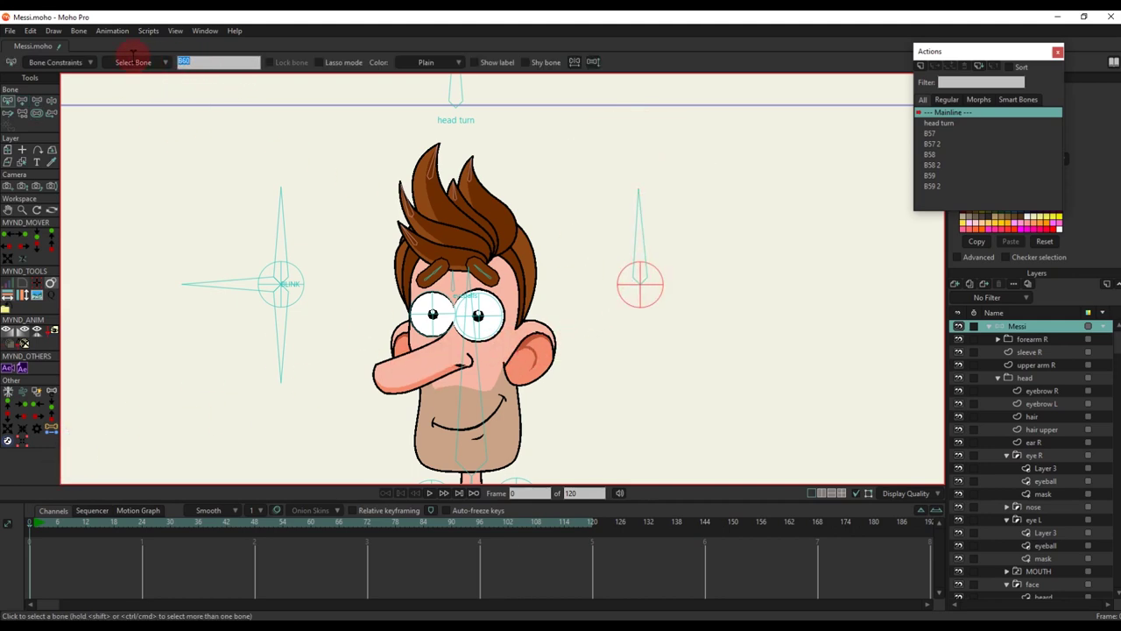
{"action": "type", "text": "eye"}
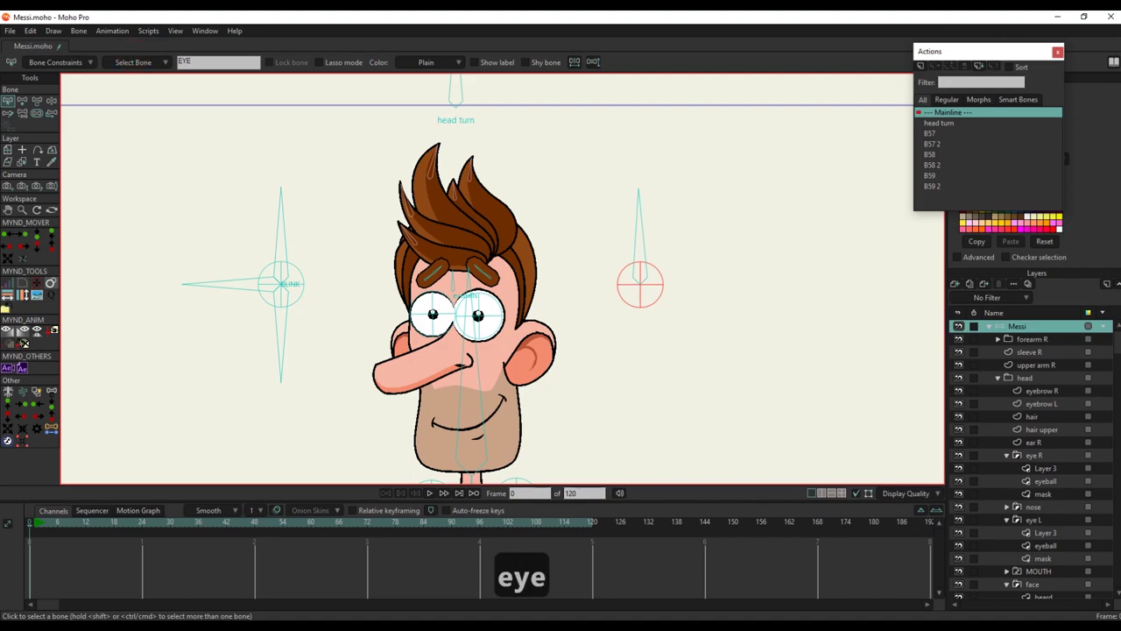
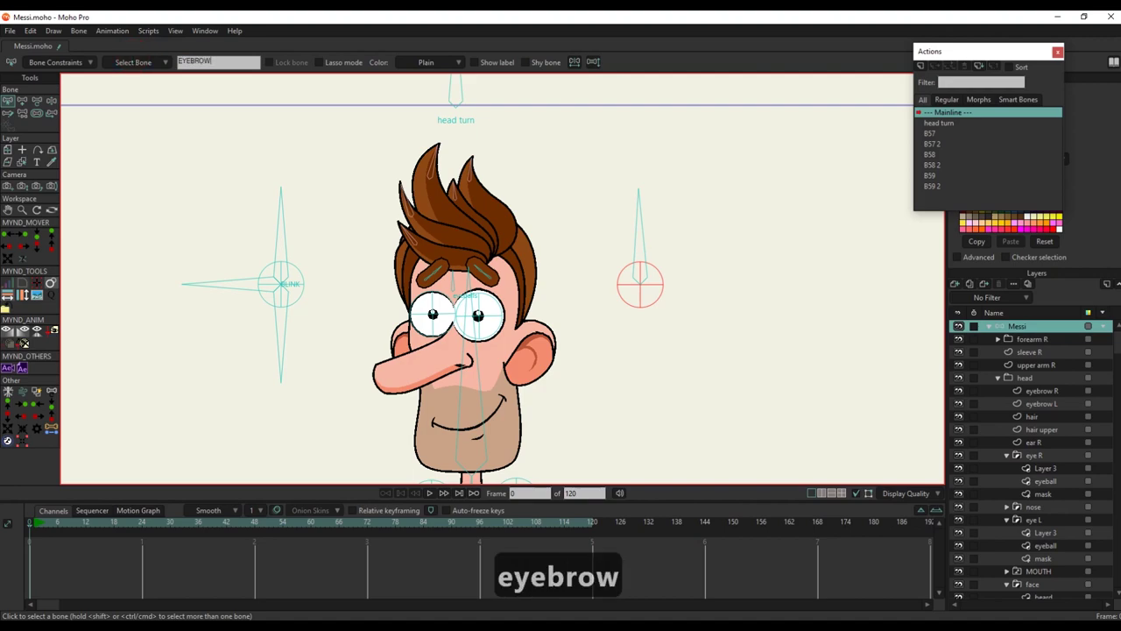
{"action": "key", "text": "Return"}
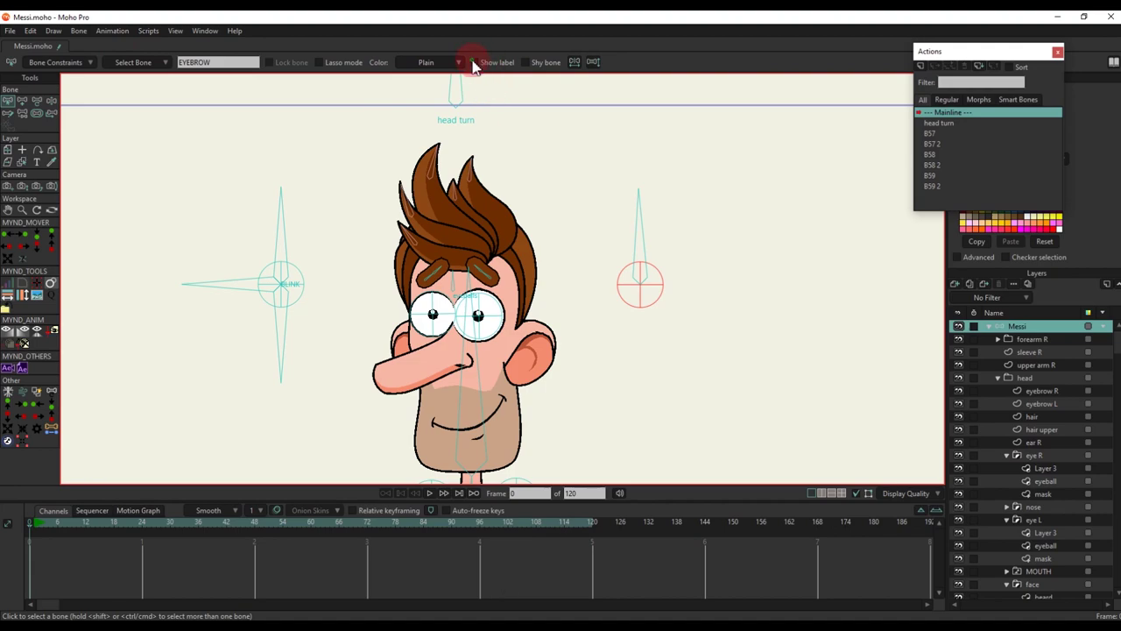
{"action": "left_click", "coordinate": [473, 61]}
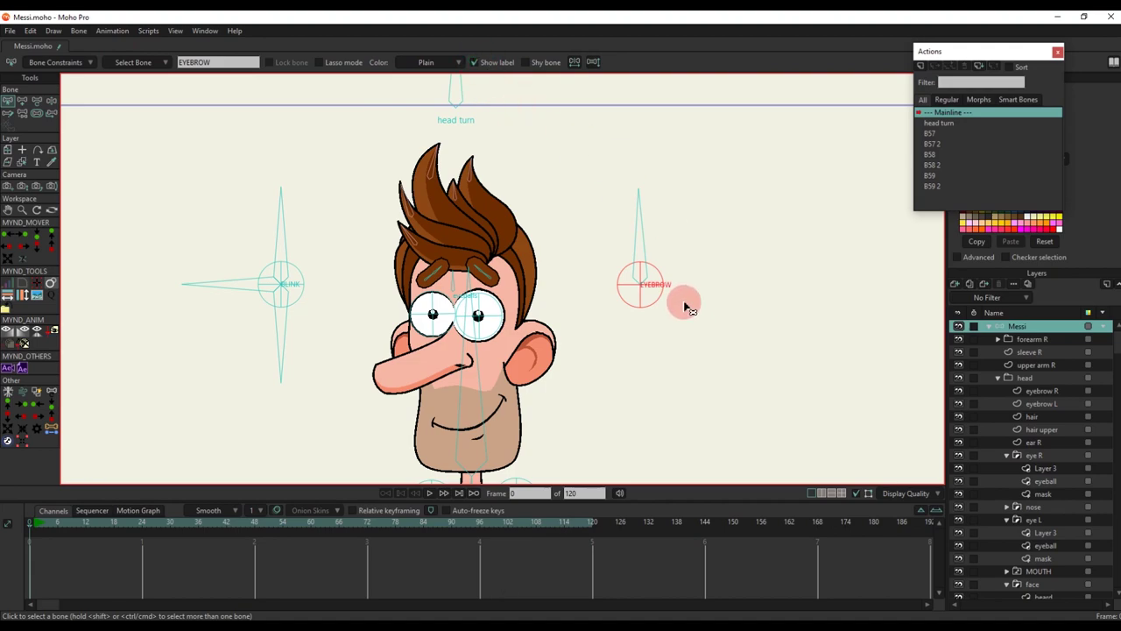
Enable angle constraints on the upward bone of the EYEBROW pin, with limits of -30 and 30 degrees
{"action": "left_click", "coordinate": [634, 208]}
{"action": "left_click", "coordinate": [49, 66]}
{"action": "left_click", "coordinate": [32, 79]}
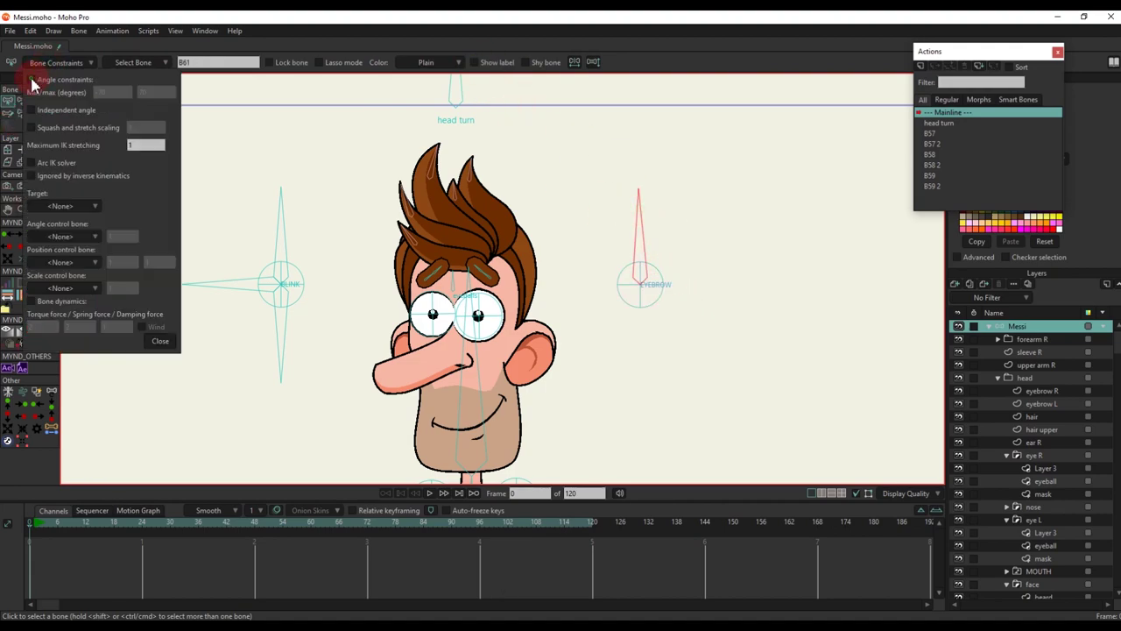
{"action": "left_click", "coordinate": [99, 94]}
{"action": "type", "text": "30"}
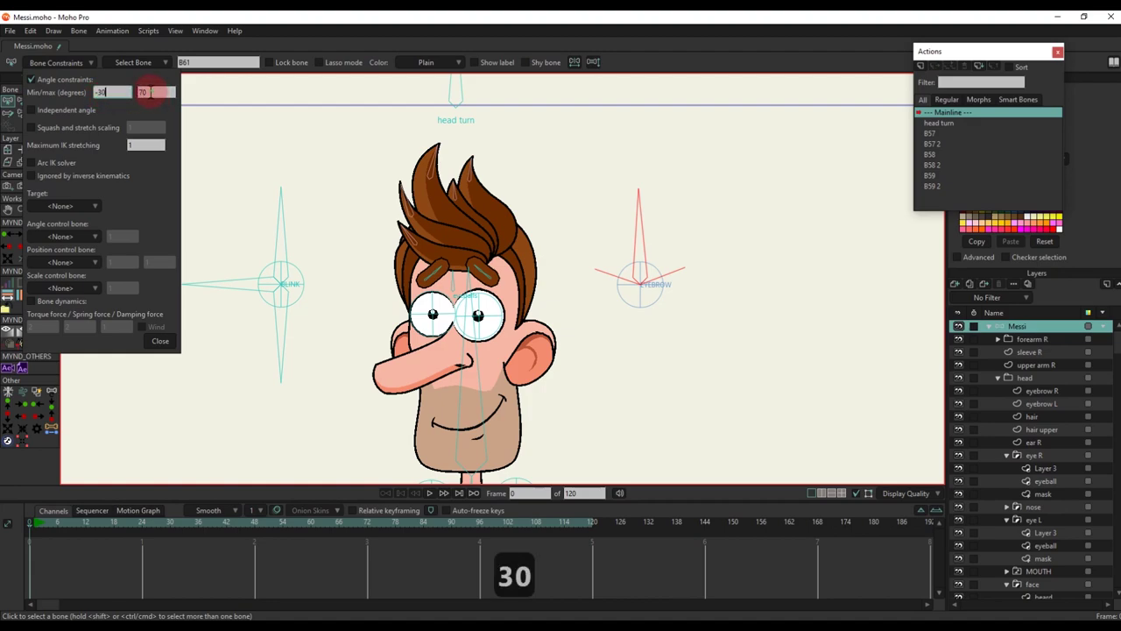
{"action": "key", "text": "Tab"}
{"action": "type", "text": "3"}
{"action": "left_click", "coordinate": [149, 342]}
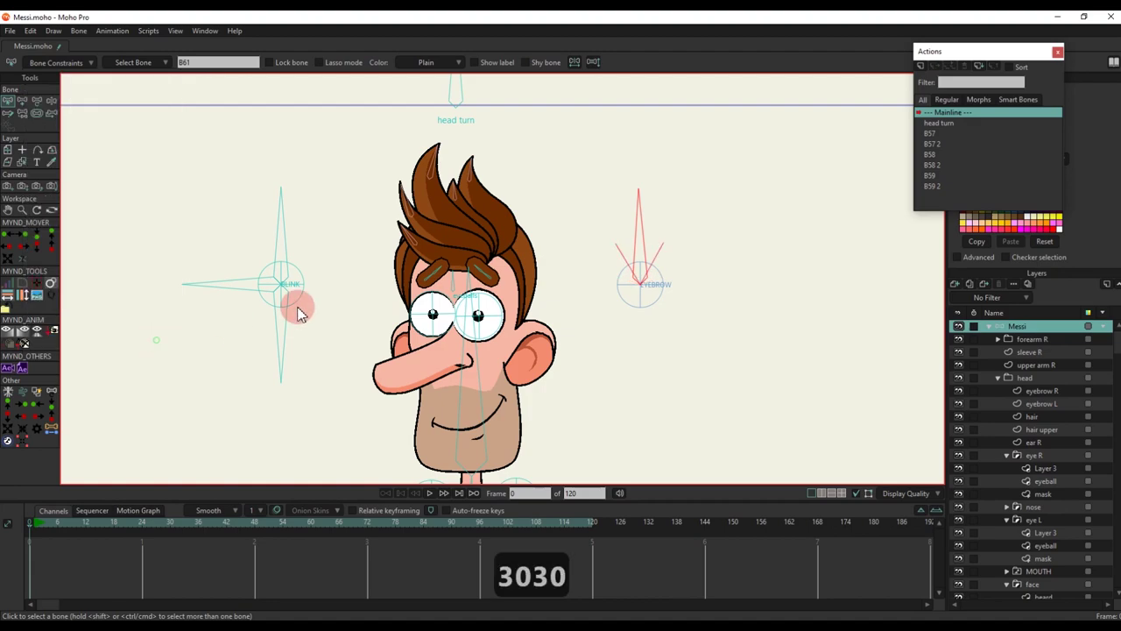
Create a smart bone action for the upward EYEBROW bone and rotate the bone counter-clockwise to its limit at frame 24
{"action": "left_click", "coordinate": [922, 70]}
{"action": "left_click", "coordinate": [571, 362]}
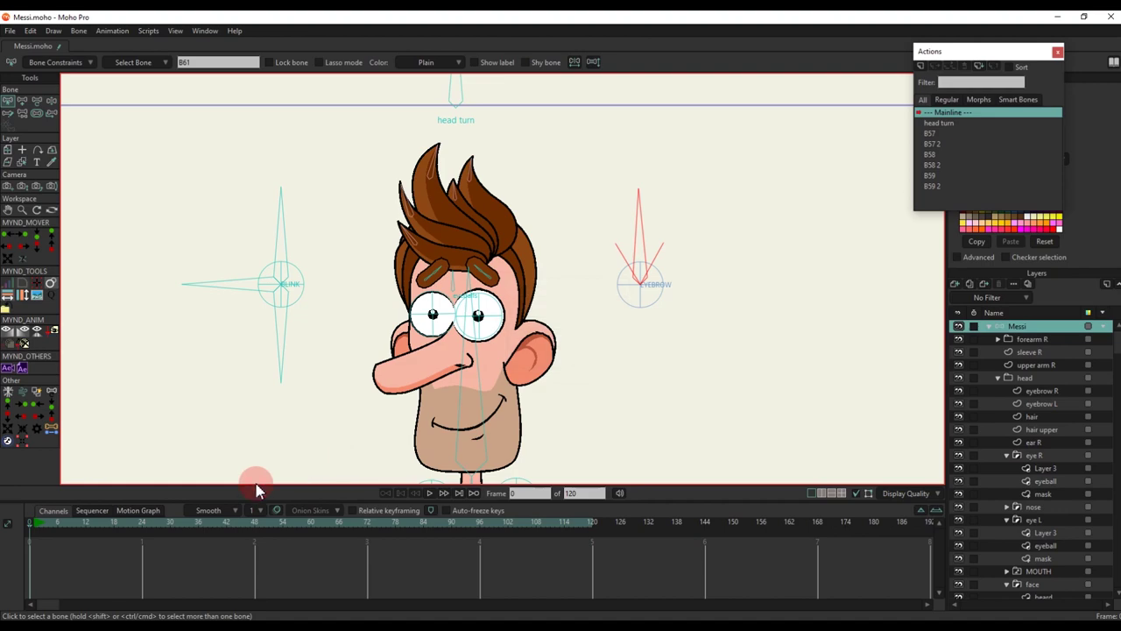
{"action": "left_click", "coordinate": [142, 525]}
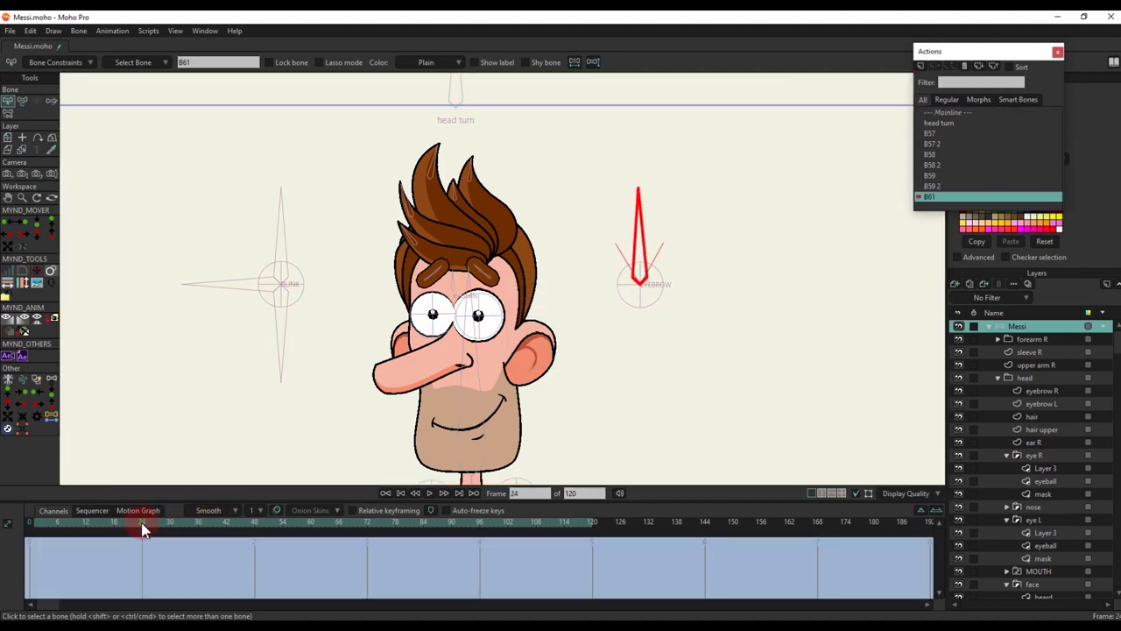
{"action": "key", "text": "t"}
{"action": "left_click_drag", "start_coordinate": [619, 242], "coordinate": [601, 258]}
Rotate and move both eyebrows' bones at frame 24 so their inner ends slant down into an angry frown
{"action": "scroll", "coordinate": [425, 254], "scroll_direction": "up", "scroll_amount": 10}
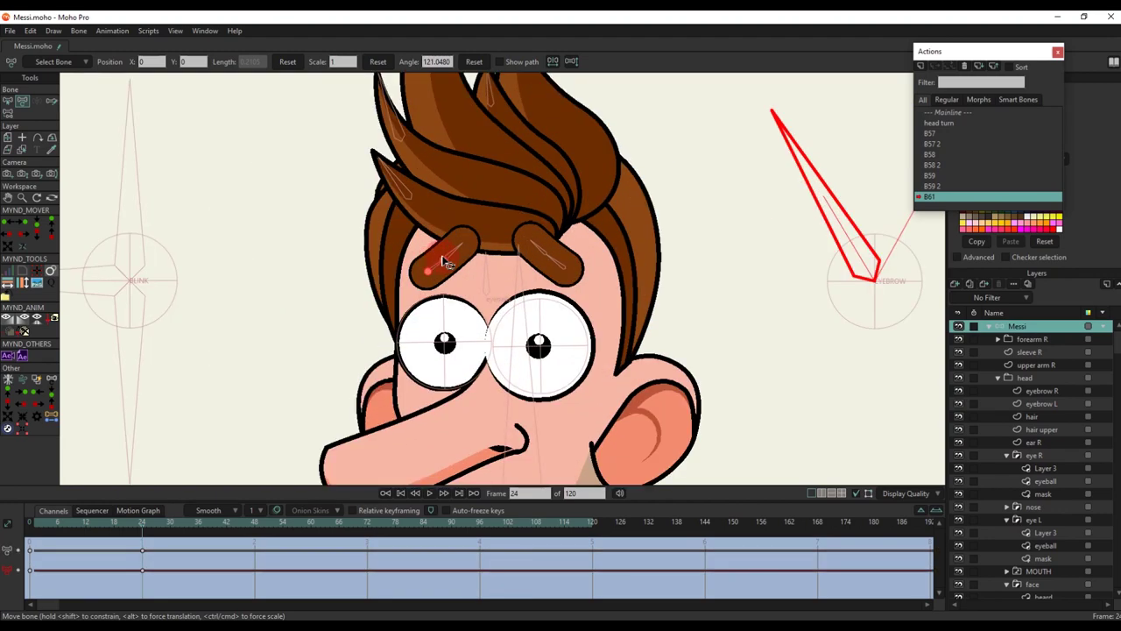
{"action": "left_click_drag", "start_coordinate": [394, 252], "coordinate": [397, 273]}
{"action": "left_click_drag", "start_coordinate": [605, 219], "coordinate": [593, 269]}
{"action": "left_click_drag", "start_coordinate": [632, 232], "coordinate": [620, 235]}
{"action": "scroll", "coordinate": [400, 252], "scroll_direction": "down", "scroll_amount": 5}
{"action": "key", "text": "q"}
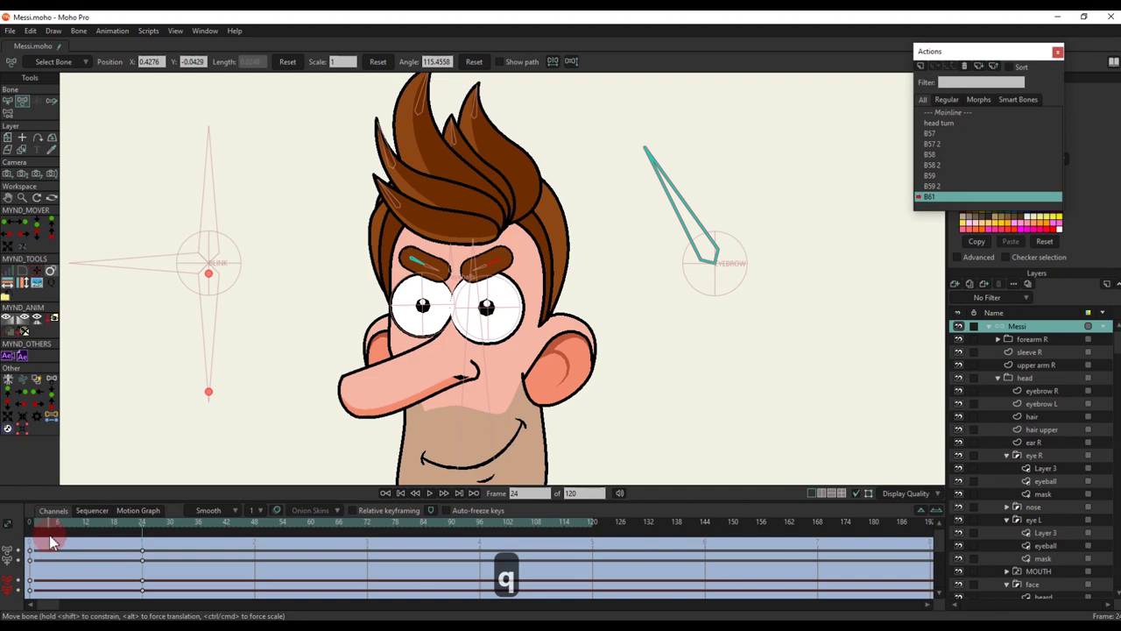
Refine the position of both frowning eyebrows at frame 24 and scrub the action to check the movement
{"action": "left_click_drag", "start_coordinate": [49, 532], "coordinate": [141, 541]}
{"action": "scroll", "coordinate": [568, 329], "scroll_direction": "down", "scroll_amount": 2}
{"action": "key", "text": "q"}
{"action": "left_click_drag", "start_coordinate": [569, 329], "coordinate": [480, 327]}
{"action": "scroll", "coordinate": [505, 242], "scroll_direction": "up", "scroll_amount": 6}
{"action": "left_click_drag", "start_coordinate": [322, 313], "coordinate": [330, 324]}
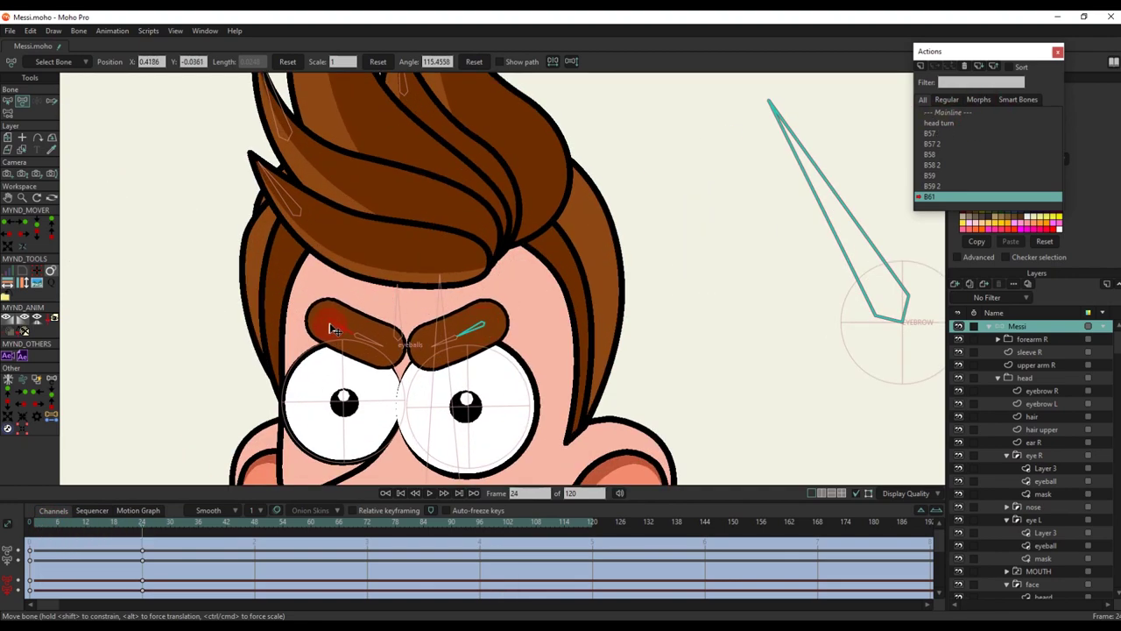
{"action": "key", "text": "q"}
{"action": "scroll", "coordinate": [476, 333], "scroll_direction": "down", "scroll_amount": 3}
{"action": "scroll", "coordinate": [479, 231], "scroll_direction": "up", "scroll_amount": 5}
{"action": "left_click_drag", "start_coordinate": [476, 334], "coordinate": [470, 246]}
{"action": "scroll", "coordinate": [469, 245], "scroll_direction": "down", "scroll_amount": 6}
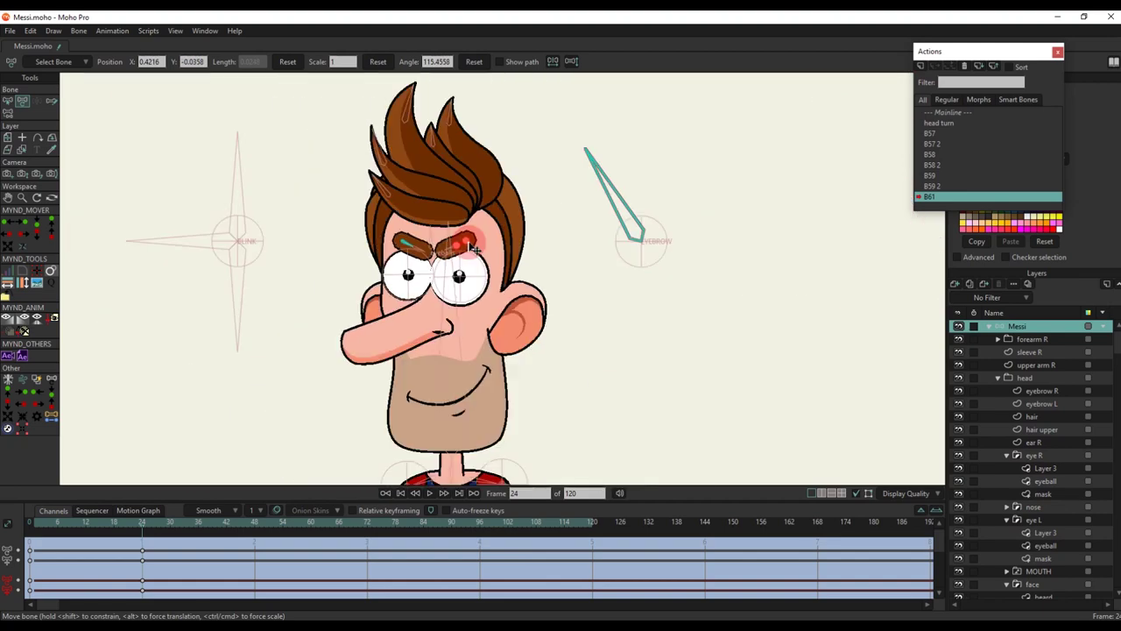
{"action": "left_click_drag", "start_coordinate": [55, 531], "coordinate": [144, 547]}
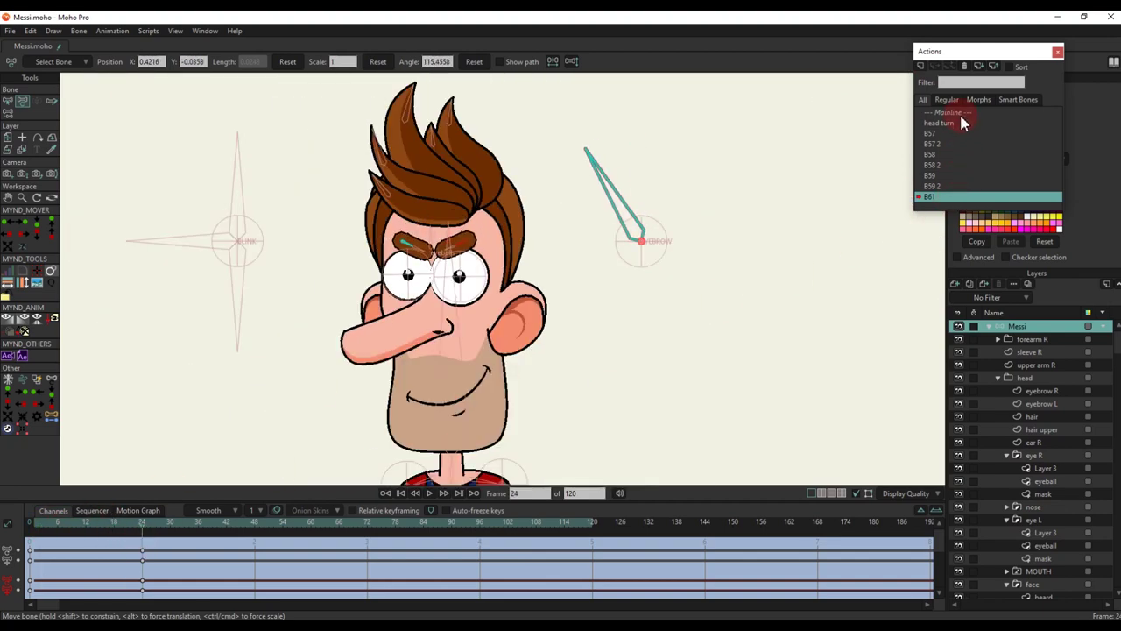
{"action": "left_click_drag", "start_coordinate": [42, 526], "coordinate": [138, 551]}
From the Mainline, create a second action for the upward EYEBROW bone and rotate it clockwise to its limit at frame 24
{"action": "double_click", "coordinate": [966, 113]}
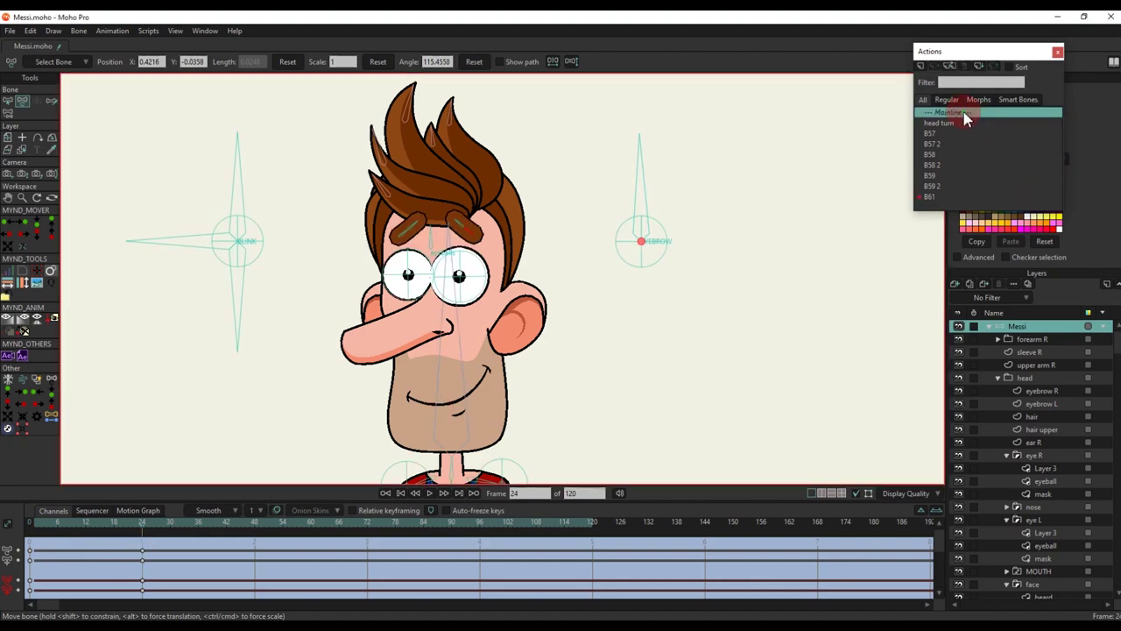
{"action": "left_click_drag", "start_coordinate": [559, 252], "coordinate": [575, 280]}
{"action": "scroll", "coordinate": [631, 213], "scroll_direction": "up", "scroll_amount": 2}
{"action": "key", "text": "t"}
{"action": "left_click", "coordinate": [664, 201]}
{"action": "left_click", "coordinate": [934, 144]}
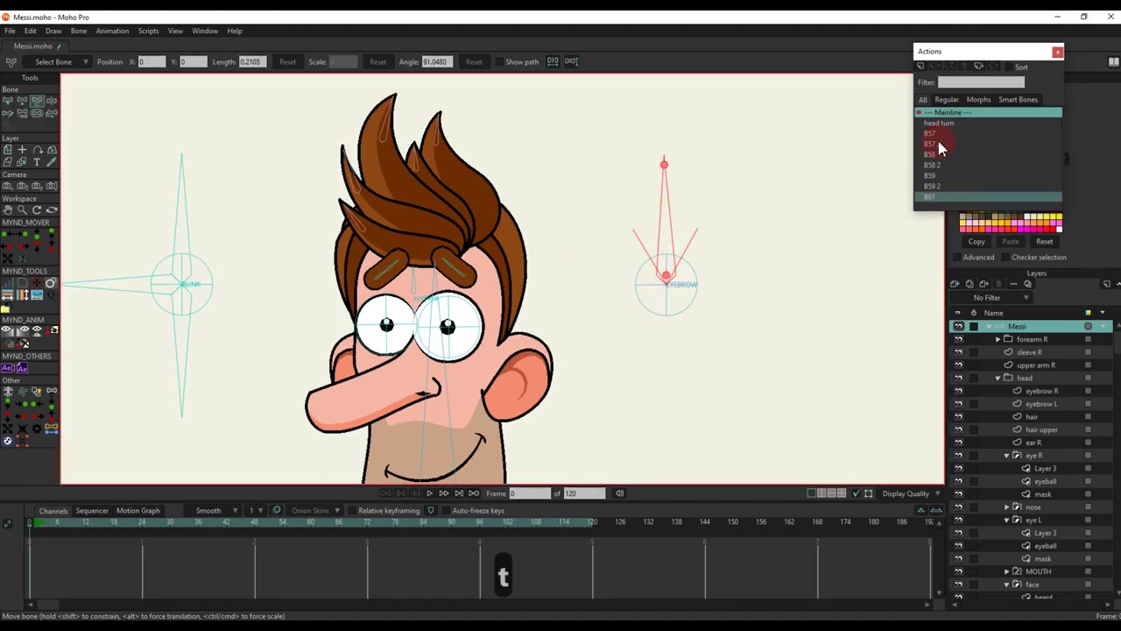
{"action": "left_click", "coordinate": [921, 68]}
{"action": "left_click", "coordinate": [566, 363]}
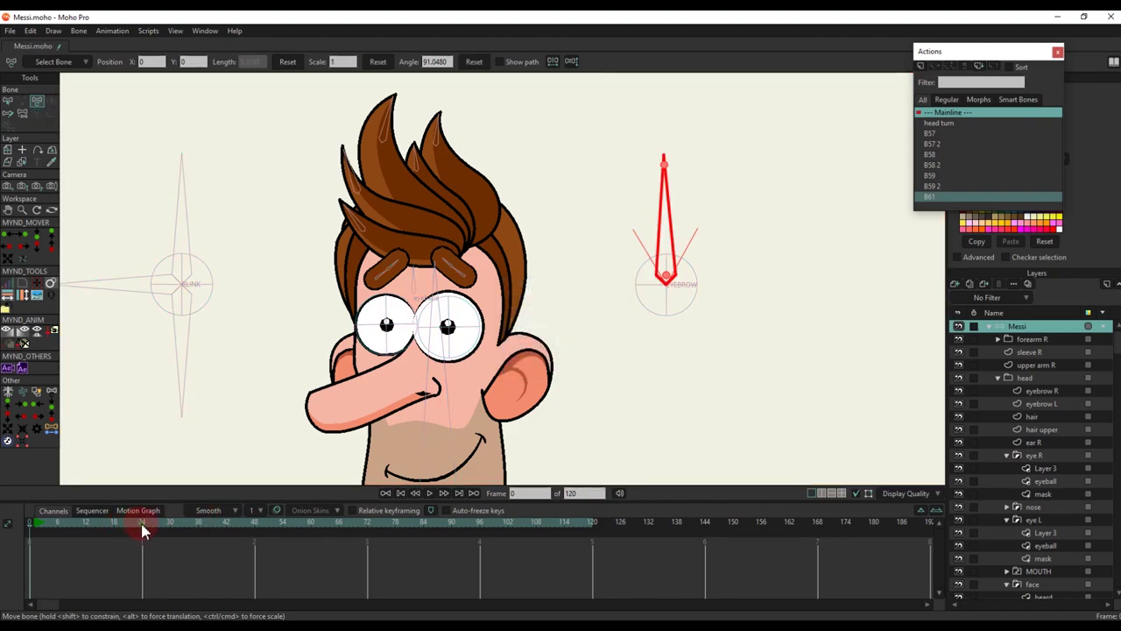
{"action": "left_click_drag", "start_coordinate": [688, 187], "coordinate": [748, 275]}
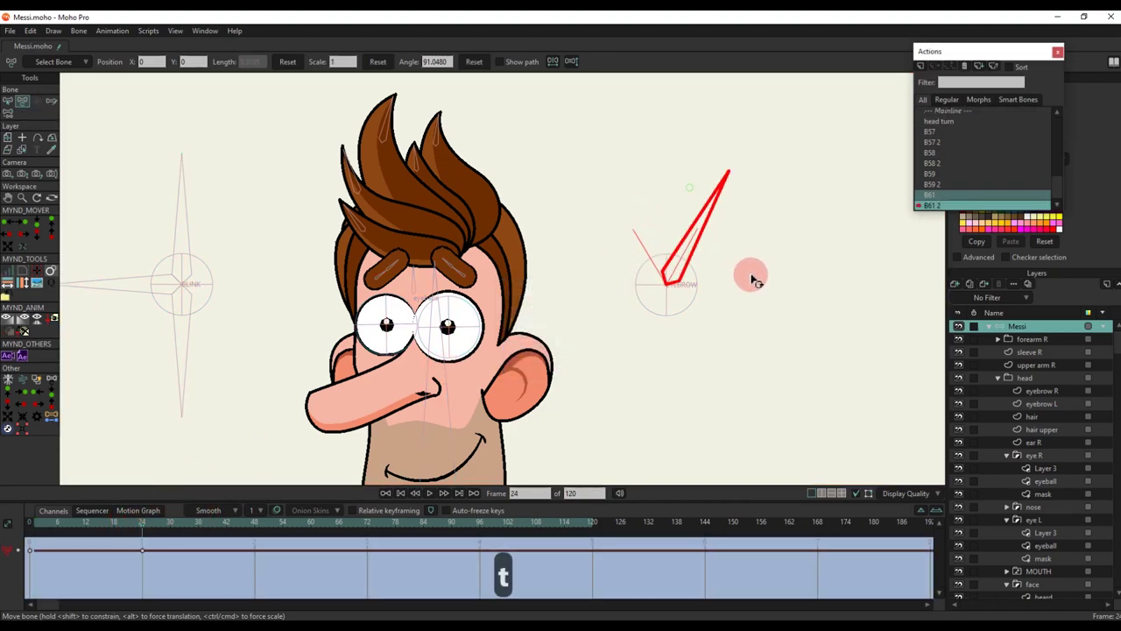
Bend both eyebrows at frame 24 so their outer and inner halves level out, and scrub the action to check it
{"action": "scroll", "coordinate": [380, 271], "scroll_direction": "up", "scroll_amount": 5}
{"action": "left_click_drag", "start_coordinate": [438, 252], "coordinate": [425, 306]}
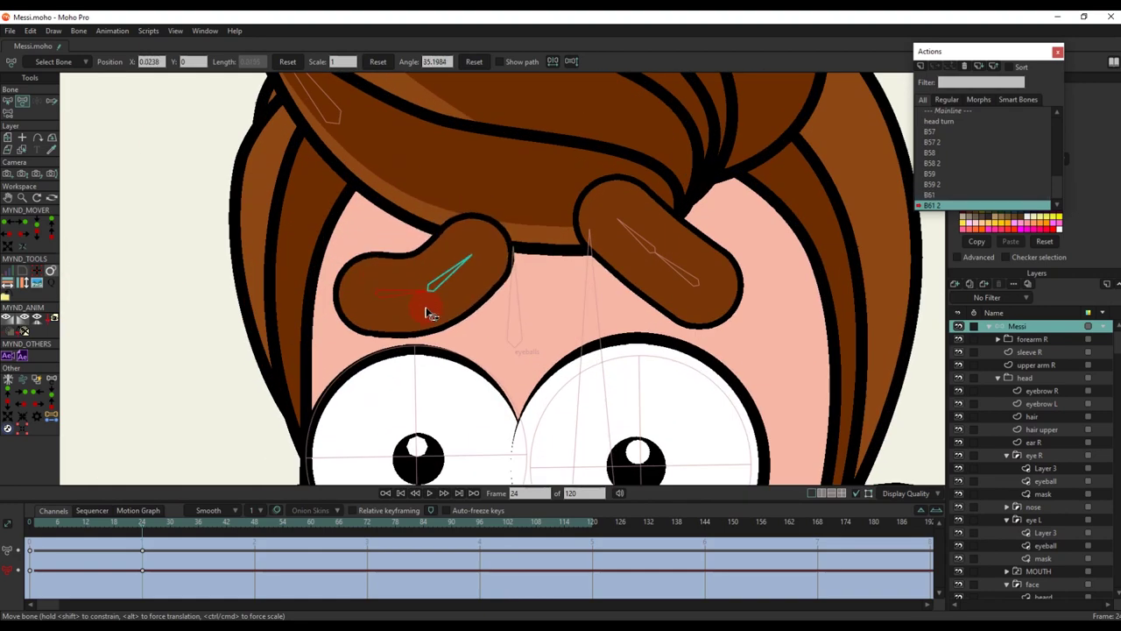
{"action": "left_click_drag", "start_coordinate": [648, 238], "coordinate": [624, 276]}
{"action": "scroll", "coordinate": [626, 278], "scroll_direction": "down", "scroll_amount": 3}
{"action": "scroll", "coordinate": [627, 281], "scroll_direction": "up", "scroll_amount": 2}
{"action": "mouse_move", "coordinate": [475, 282]}
{"action": "left_mouse_down"}
{"action": "mouse_move", "coordinate": [425, 303]}
{"action": "mouse_move", "coordinate": [478, 302]}
{"action": "left_mouse_up"}
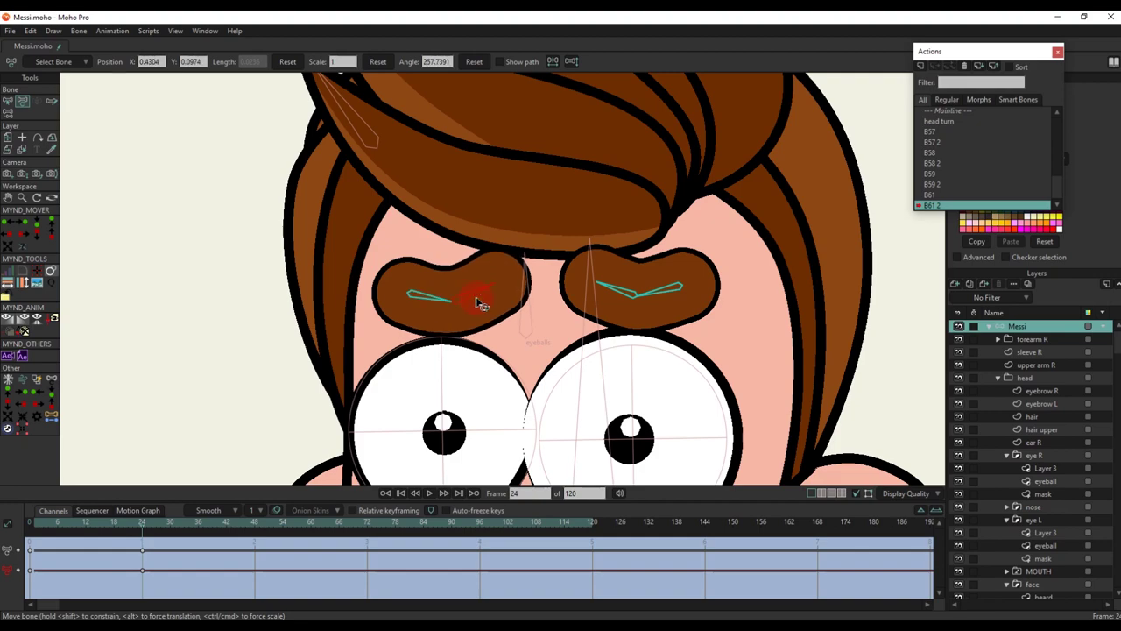
{"action": "scroll", "coordinate": [491, 312], "scroll_direction": "down", "scroll_amount": 5}
{"action": "left_click_drag", "start_coordinate": [111, 516], "coordinate": [140, 552]}
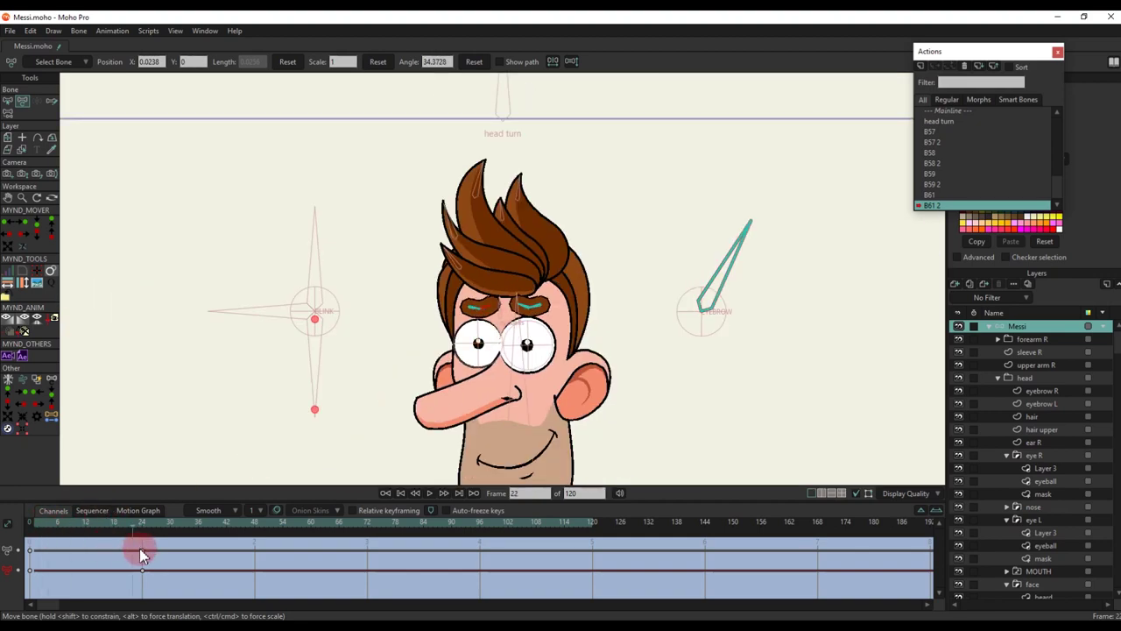
Return to the Mainline, test the upward EYEBROW bone by rotating it at frame 8, and delete the test keyframes
{"action": "double_click", "coordinate": [942, 111]}
{"action": "left_click", "coordinate": [71, 523]}
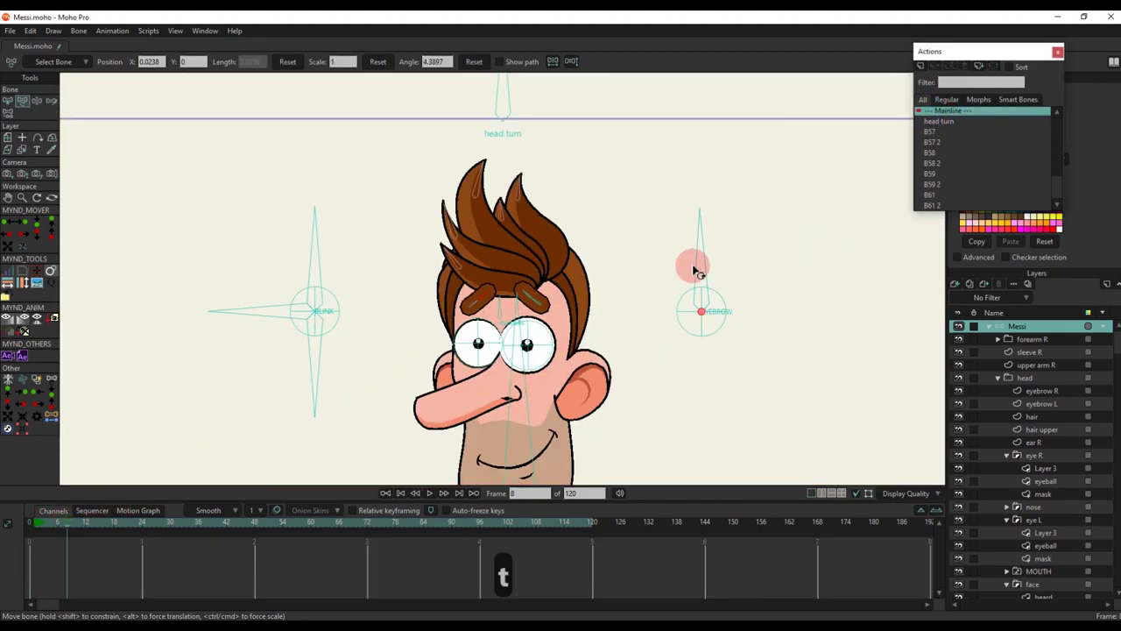
{"action": "left_click_drag", "start_coordinate": [693, 263], "coordinate": [748, 290]}
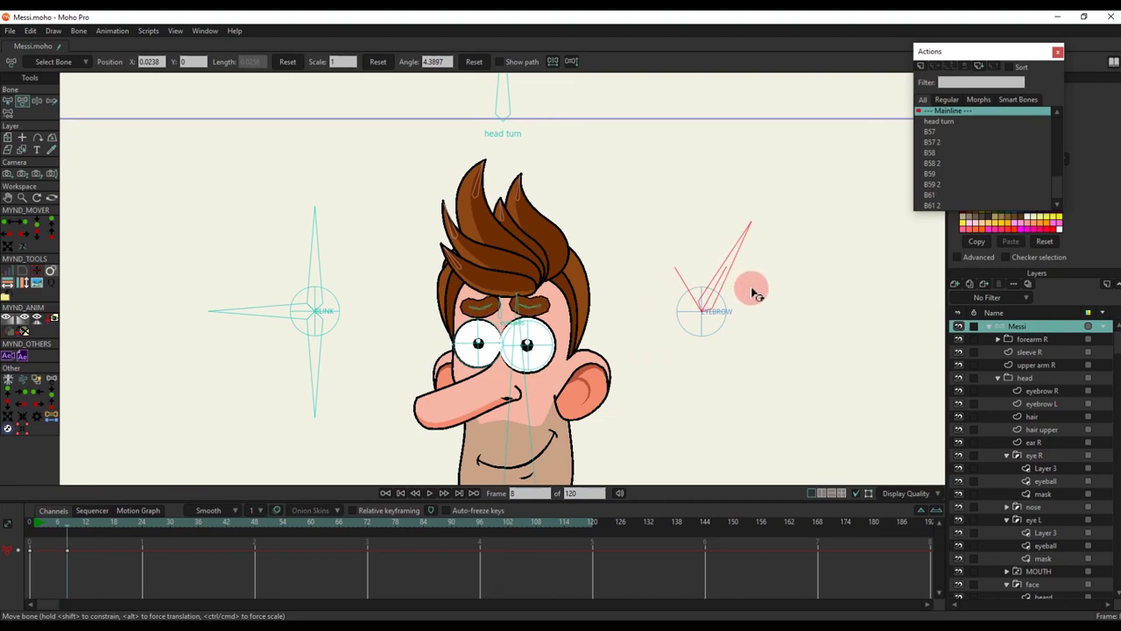
{"action": "left_click", "coordinate": [695, 293]}
{"action": "left_click_drag", "start_coordinate": [106, 566], "coordinate": [3, 516]}
{"action": "key", "text": "BackSpace"}
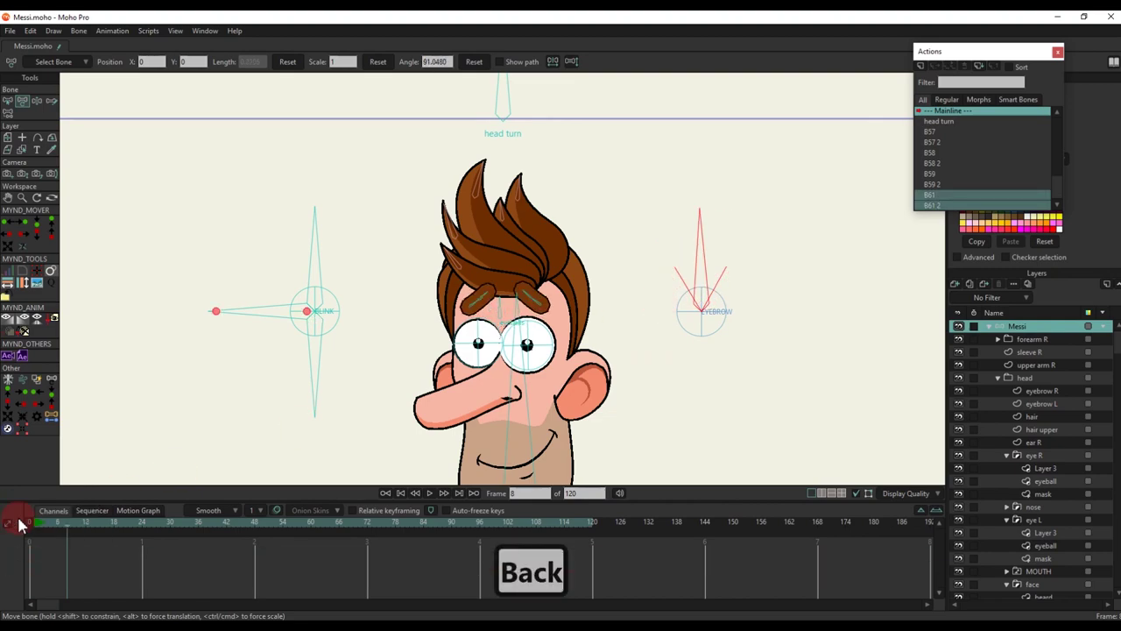
{"action": "left_click", "coordinate": [19, 522]}
Add a bone pointing straight down from the centre of the EYEBROW pin bone
{"action": "key", "text": "b"}
{"action": "key", "text": "a"}
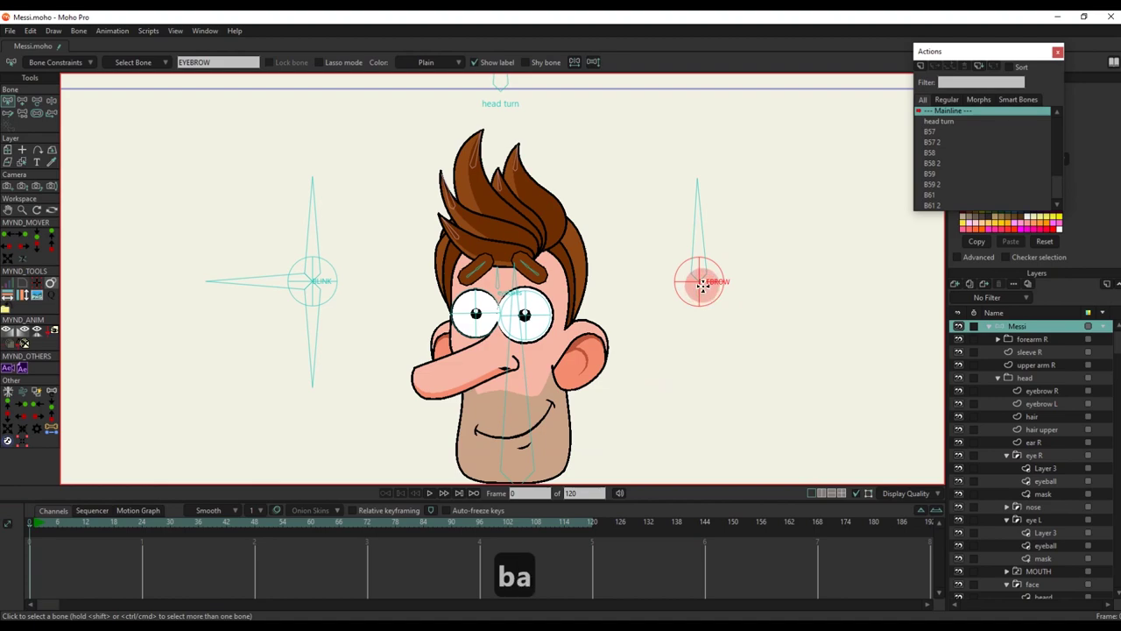
{"action": "left_click_drag", "start_coordinate": [698, 279], "coordinate": [717, 396]}
{"action": "key", "text": "s"}
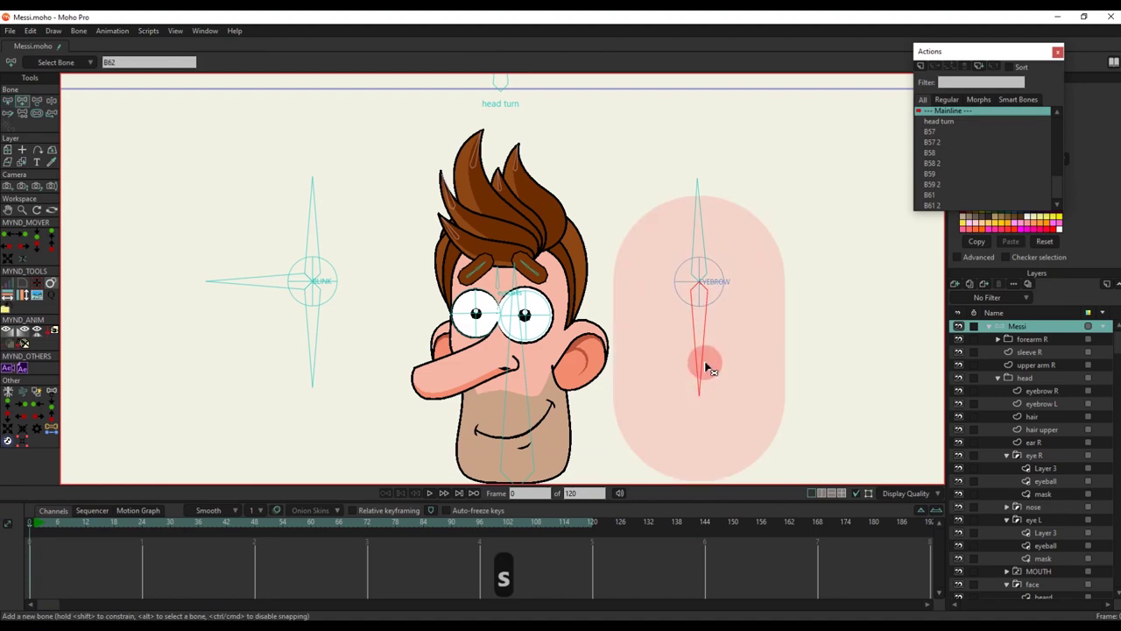
Enable angle constraints on the downward EYEBROW bone and set its limits to -30 and 30 degrees
{"action": "left_click", "coordinate": [7, 100]}
{"action": "left_click", "coordinate": [39, 63]}
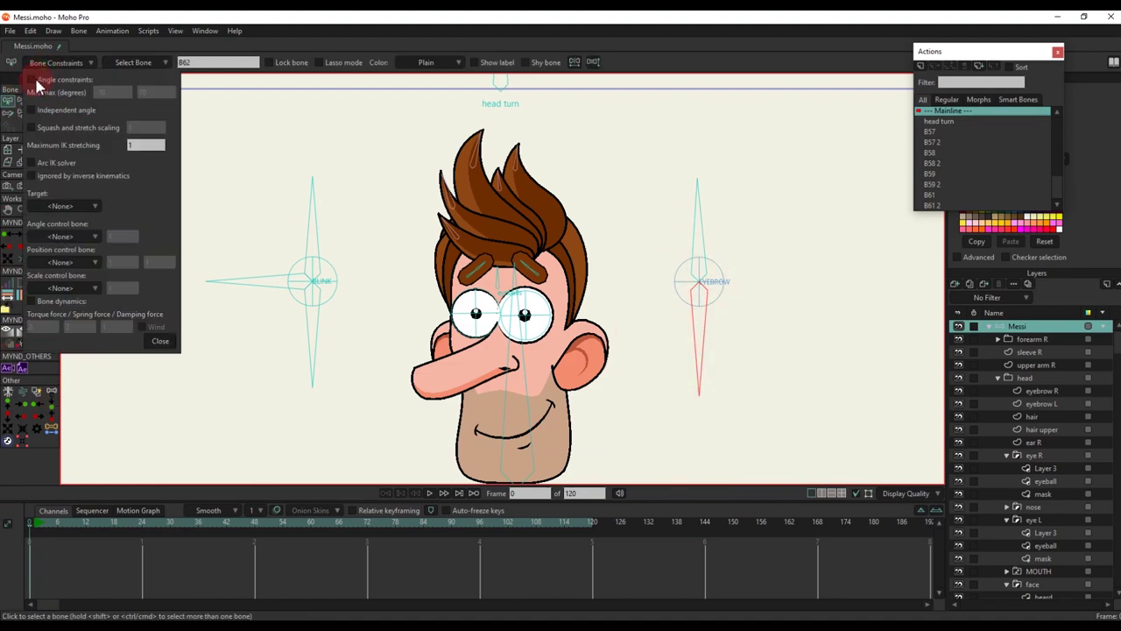
{"action": "left_click", "coordinate": [33, 82]}
{"action": "left_click", "coordinate": [114, 91]}
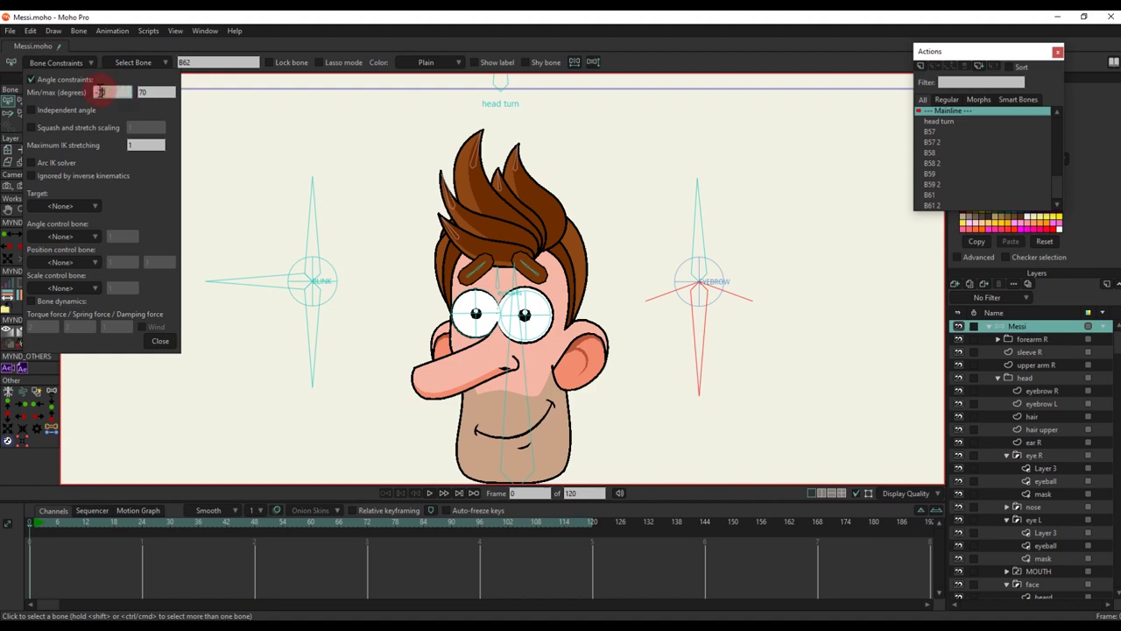
{"action": "key", "text": "BackSpace"}
{"action": "key", "text": "BackSpace"}
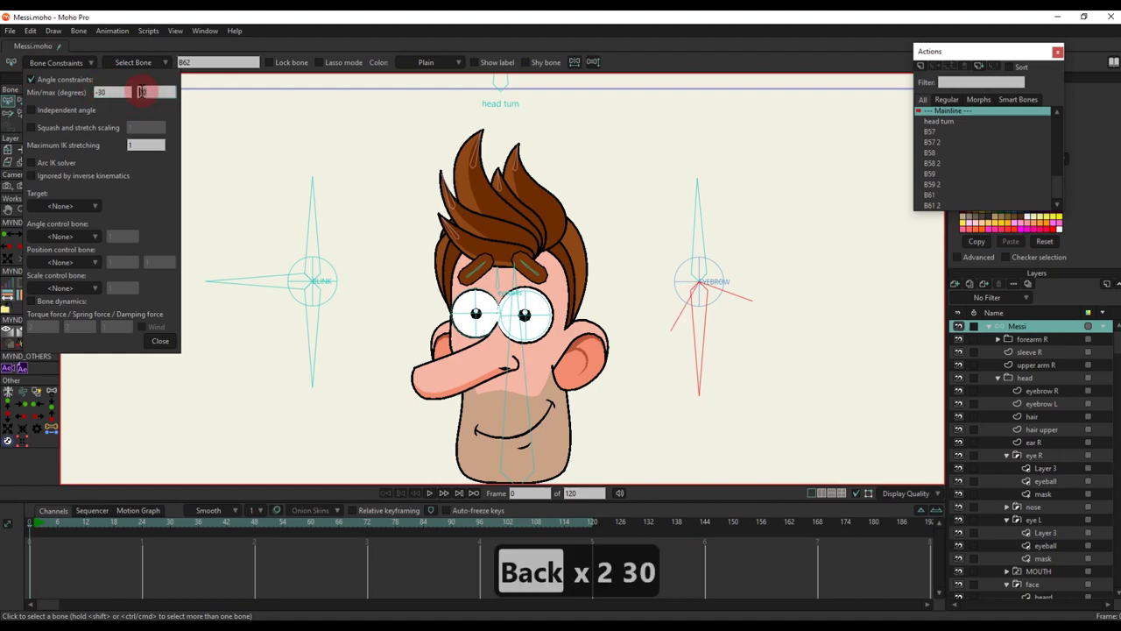
{"action": "left_click_drag", "start_coordinate": [141, 92], "coordinate": [159, 93]}
{"action": "left_click", "coordinate": [161, 341]}
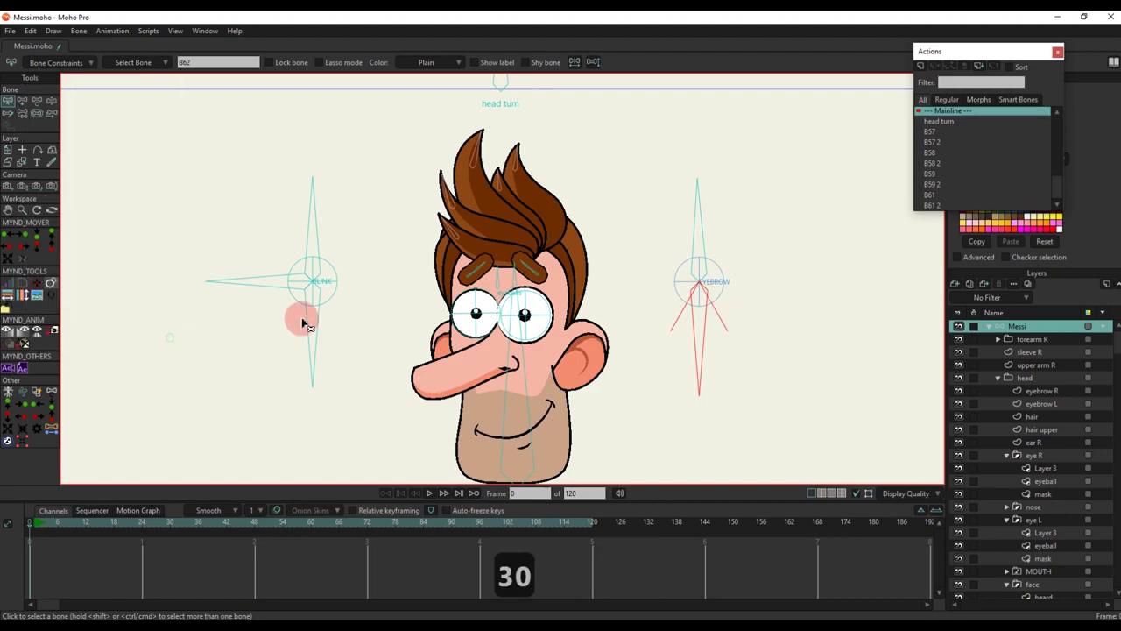
Slightly adjust the tip of the downward EYEBROW bone and create a smart bone action for it
{"action": "key", "text": "t"}
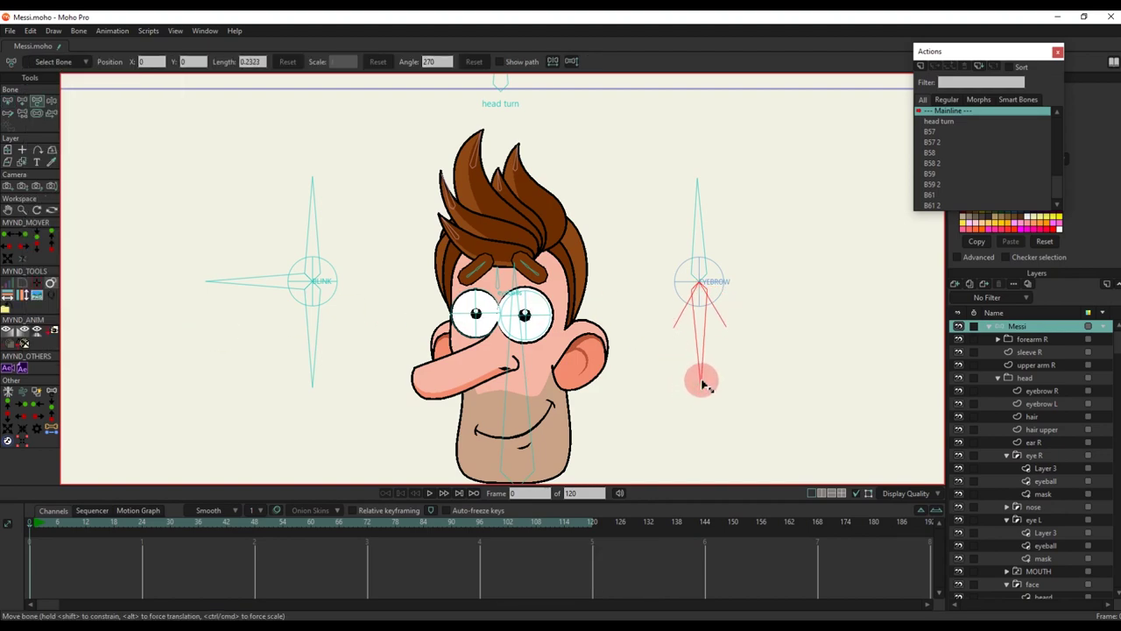
{"action": "left_click", "coordinate": [704, 377]}
{"action": "left_click", "coordinate": [921, 65]}
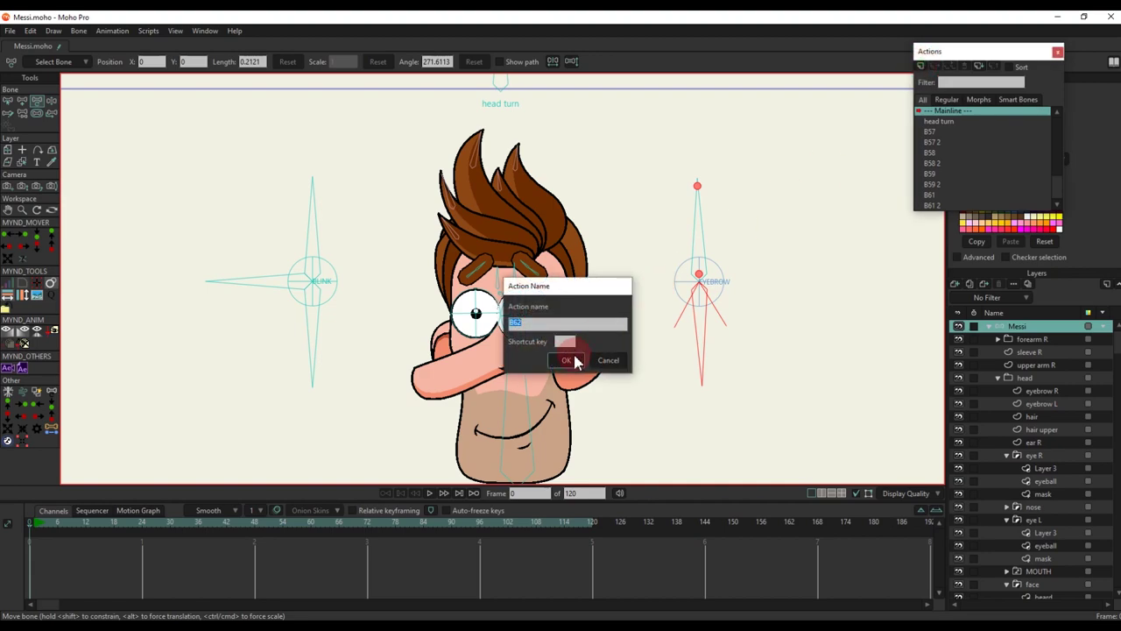
{"action": "left_click", "coordinate": [574, 358]}
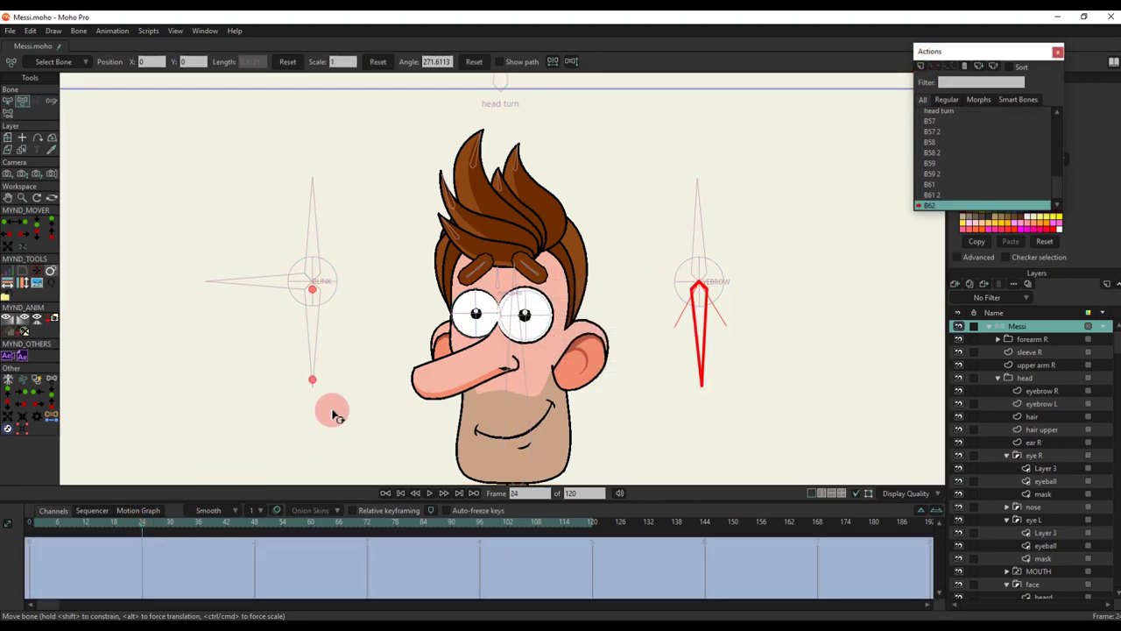
At frame 24 of the action, sag the left eyebrow, arch the right one, and rotate the downward EYEBROW bone to its lower limit
{"action": "scroll", "coordinate": [456, 307], "scroll_direction": "up", "scroll_amount": 5}
{"action": "key", "text": "t"}
{"action": "left_click_drag", "start_coordinate": [495, 238], "coordinate": [499, 278]}
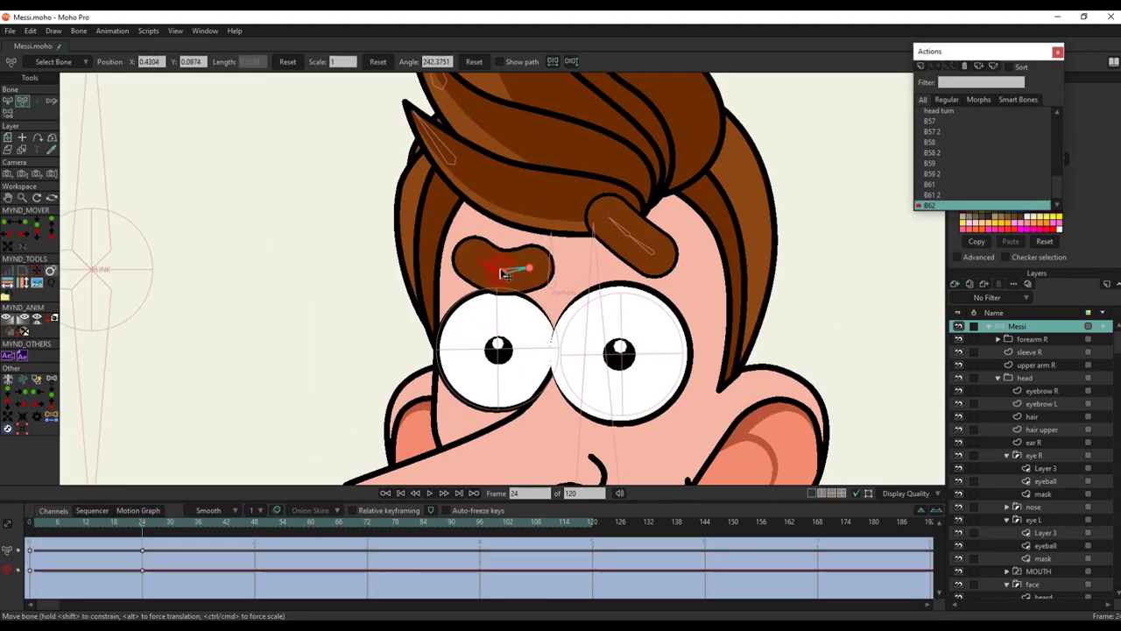
{"action": "left_click_drag", "start_coordinate": [620, 232], "coordinate": [643, 225]}
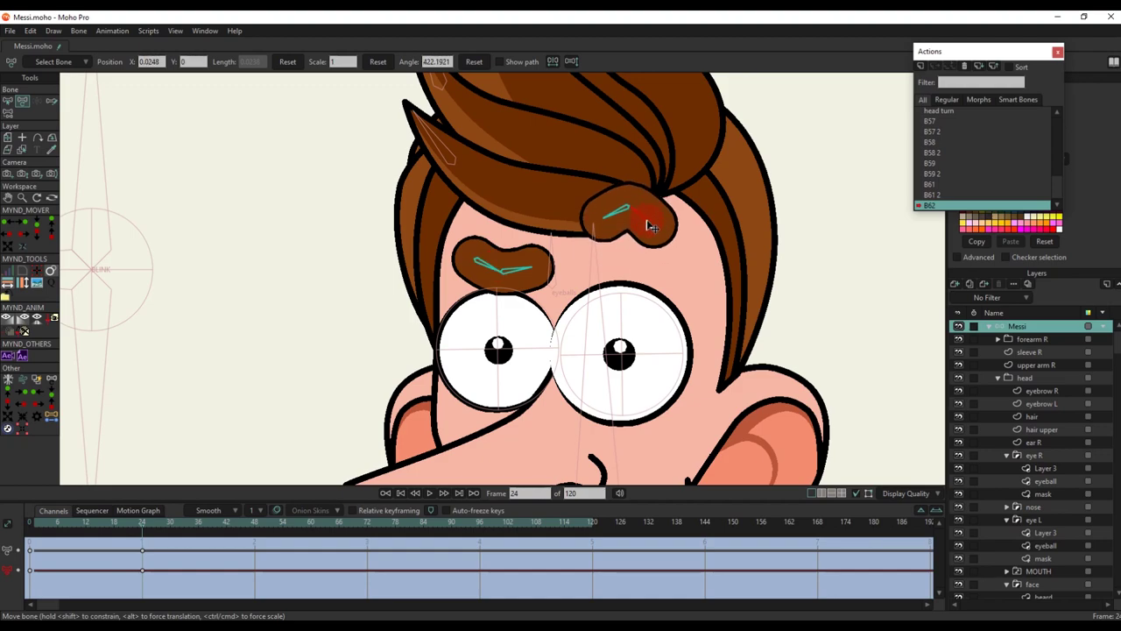
{"action": "scroll", "coordinate": [876, 168], "scroll_direction": "down", "scroll_amount": 5}
{"action": "left_click", "coordinate": [942, 115]}
{"action": "double_click", "coordinate": [771, 355]}
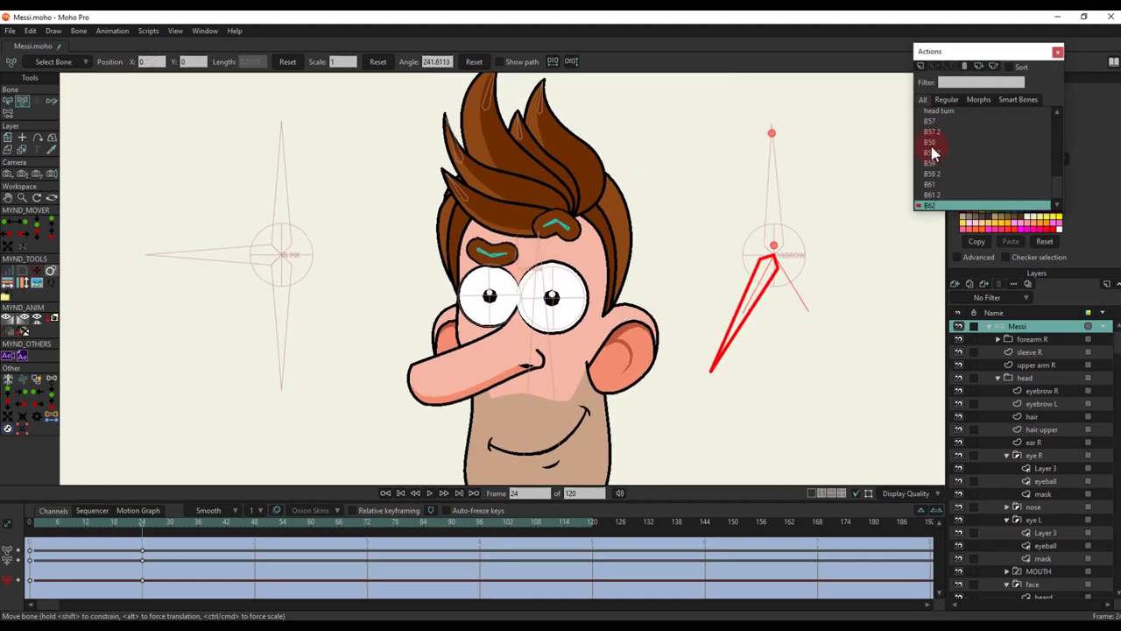
Return to the Mainline, create the second smart bone action B62 2 for the downward EYEBROW bone, and go to frame 24
{"action": "scroll", "coordinate": [933, 154], "scroll_direction": "up", "scroll_amount": 1}
{"action": "scroll", "coordinate": [951, 123], "scroll_direction": "up", "scroll_amount": 1}
{"action": "double_click", "coordinate": [950, 115]}
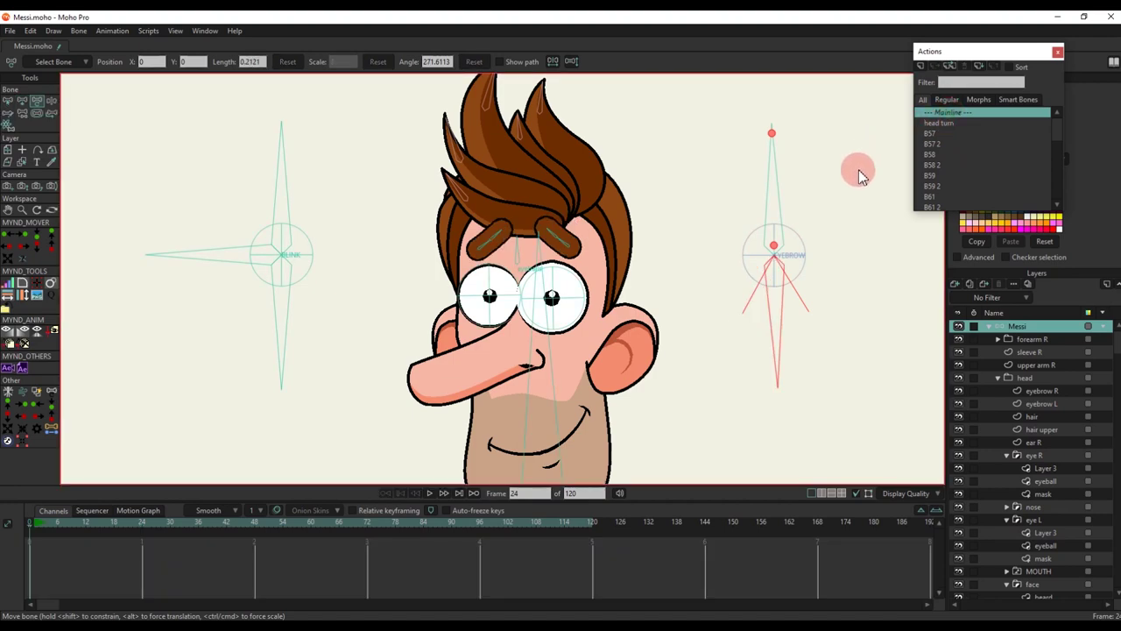
{"action": "left_click", "coordinate": [919, 69]}
{"action": "left_click", "coordinate": [601, 372]}
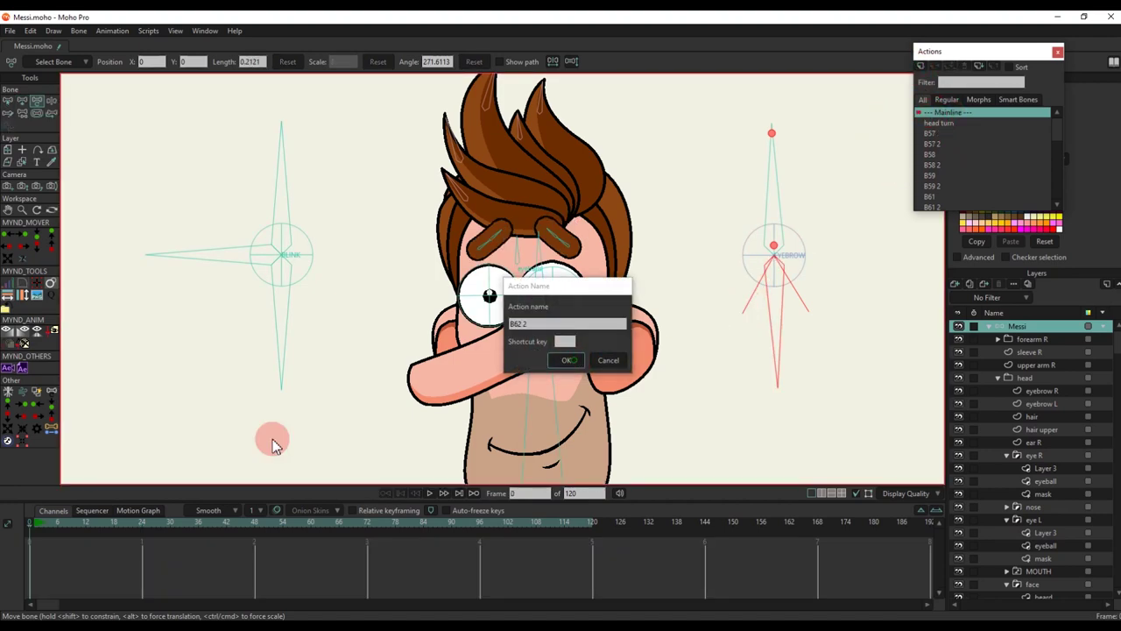
{"action": "left_click", "coordinate": [143, 530]}
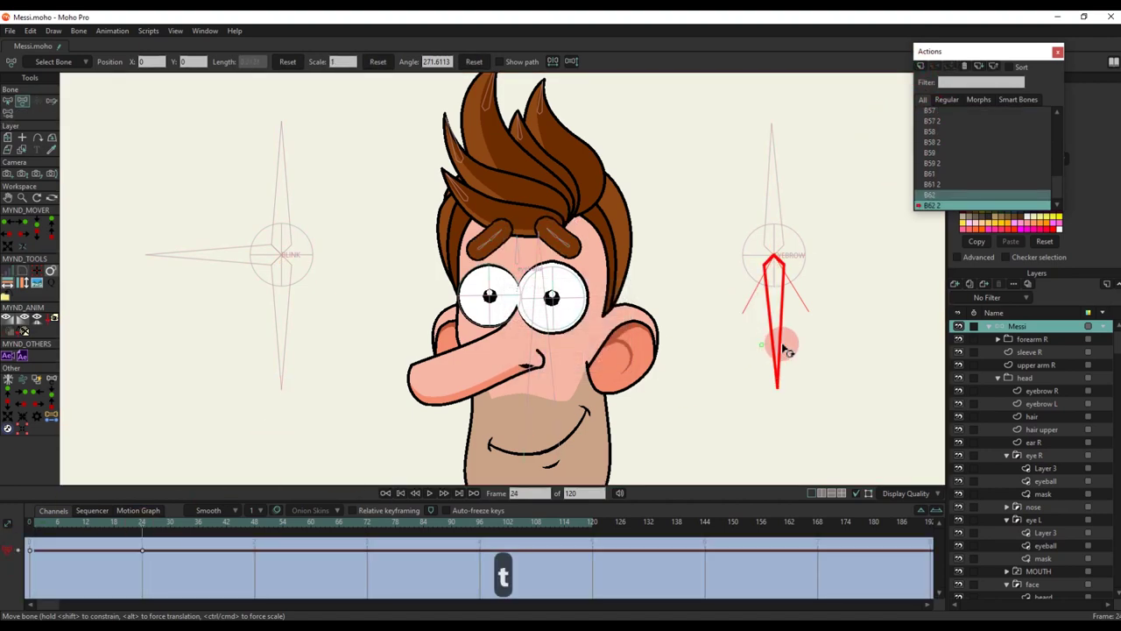
Swing the downward EYEBROW bone to its opposite limit and pose the left eyebrow as a raised arch and the right one sagging
{"action": "left_click_drag", "start_coordinate": [778, 343], "coordinate": [841, 363]}
{"action": "scroll", "coordinate": [578, 197], "scroll_direction": "up", "scroll_amount": 5}
{"action": "left_click_drag", "start_coordinate": [579, 197], "coordinate": [592, 282]}
{"action": "scroll", "coordinate": [591, 282], "scroll_direction": "down", "scroll_amount": 2}
{"action": "left_click_drag", "start_coordinate": [380, 220], "coordinate": [370, 183]}
{"action": "scroll", "coordinate": [379, 211], "scroll_direction": "down", "scroll_amount": 3}
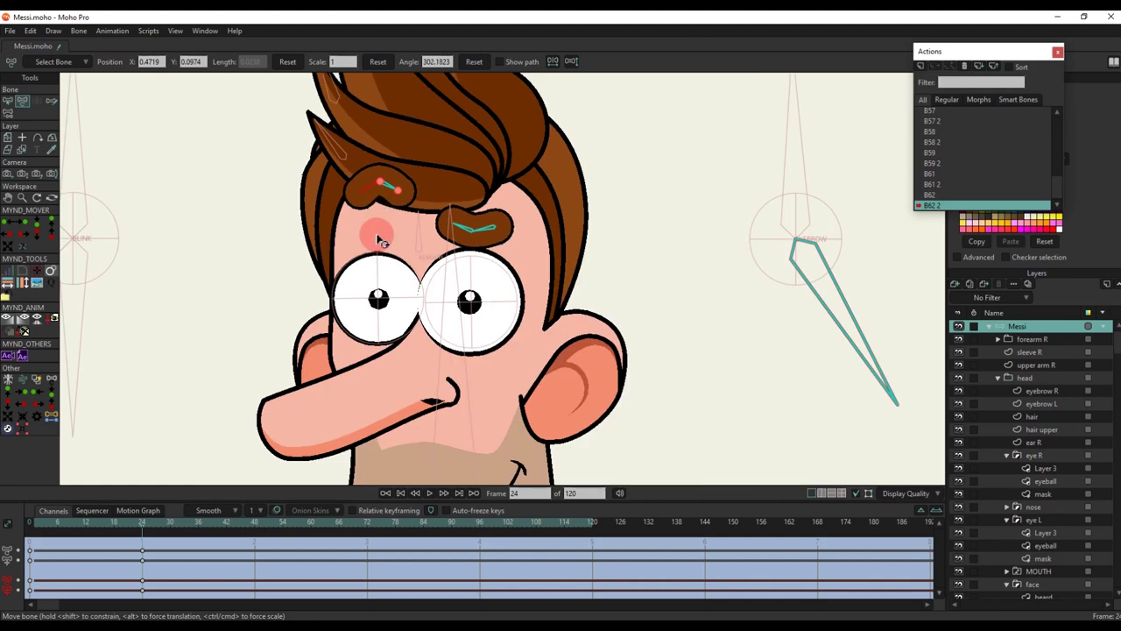
{"action": "left_click_drag", "start_coordinate": [41, 528], "coordinate": [142, 553]}
Return to the Mainline, test the EYEBROW control bones at frame 9, and delete the test keyframes
{"action": "scroll", "coordinate": [977, 131], "scroll_direction": "up", "scroll_amount": 3}
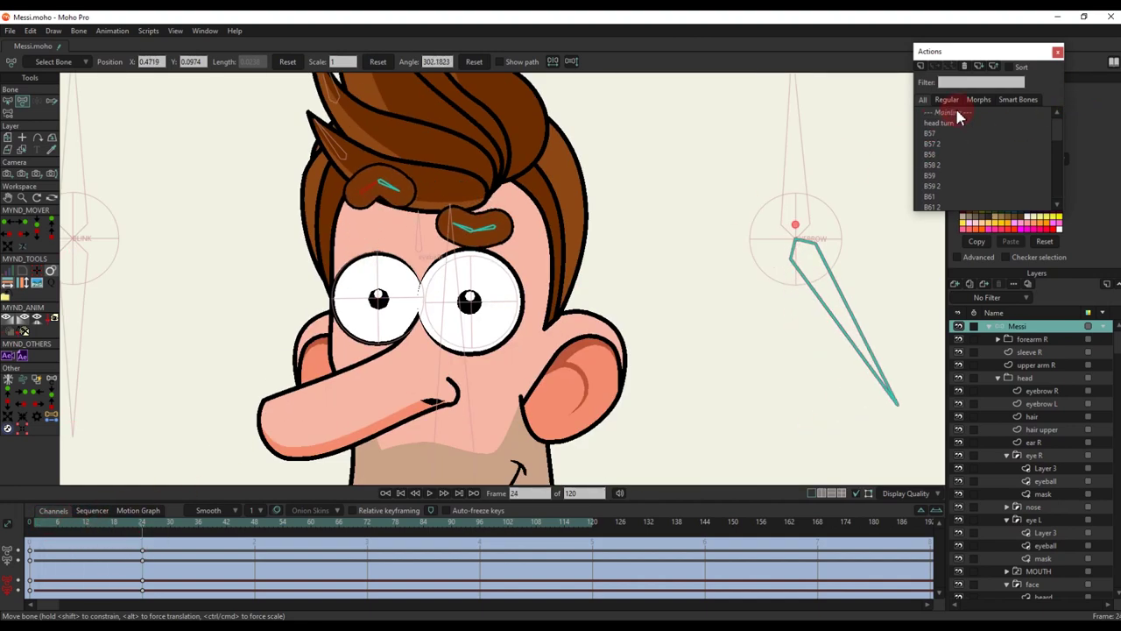
{"action": "double_click", "coordinate": [956, 114]}
{"action": "left_click", "coordinate": [71, 527]}
{"action": "scroll", "coordinate": [491, 289], "scroll_direction": "down", "scroll_amount": 3}
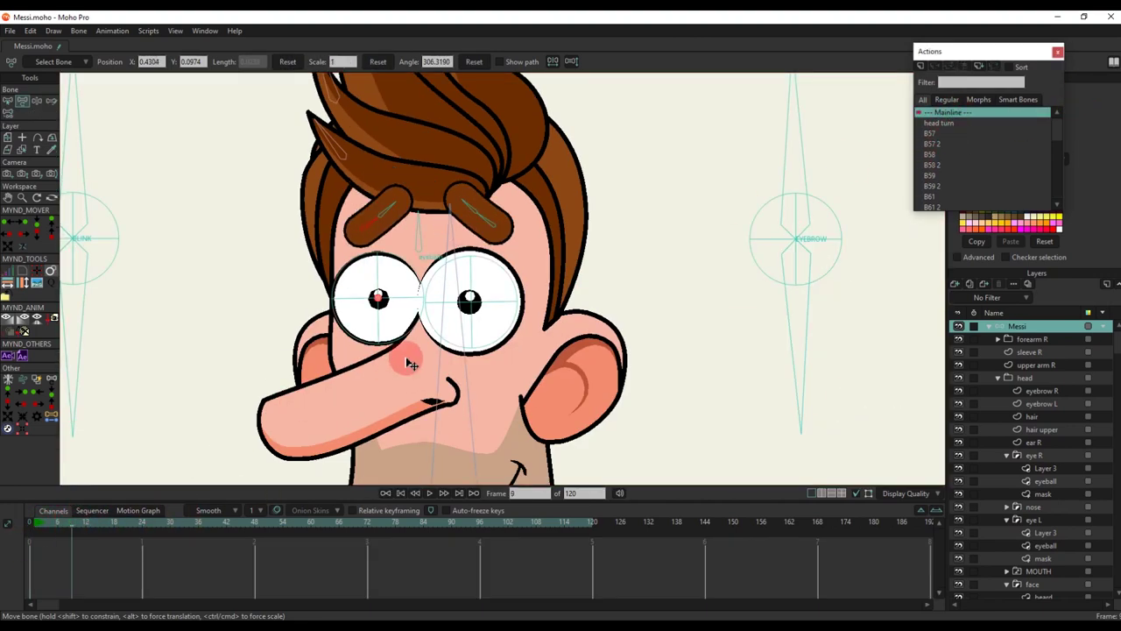
{"action": "key", "text": "t"}
{"action": "left_click_drag", "start_coordinate": [651, 325], "coordinate": [704, 233]}
{"action": "left_click", "coordinate": [476, 64]}
{"action": "left_click_drag", "start_coordinate": [103, 578], "coordinate": [4, 518]}
{"action": "key", "text": "BackSpace"}
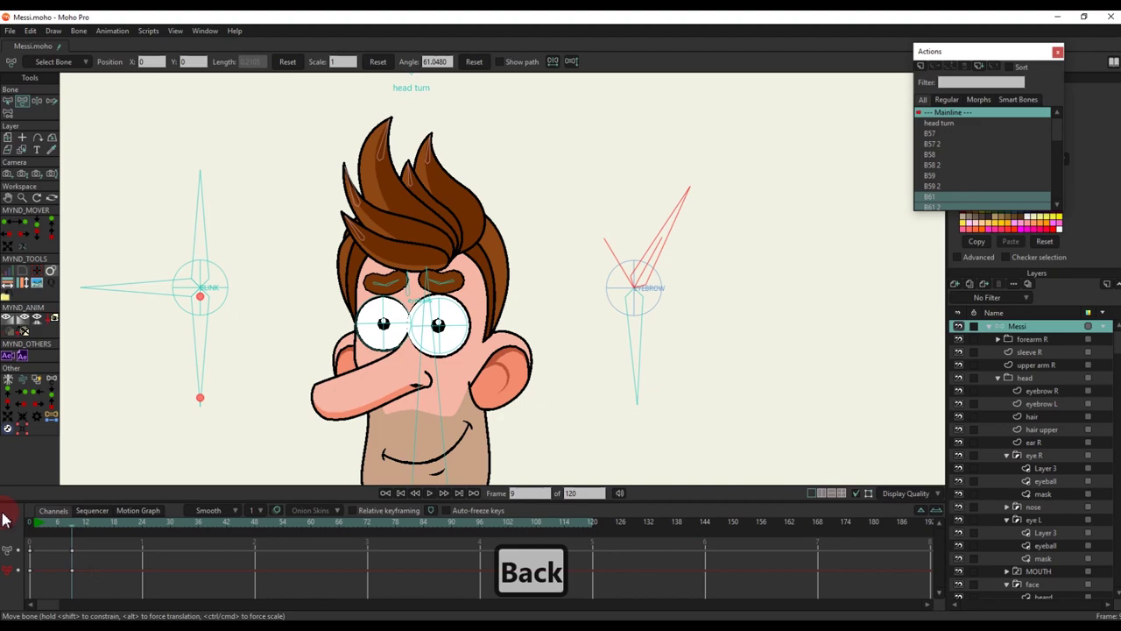
At frame 0, add a bone pointing left from the centre of the EYEBROW pin bone
{"action": "left_click", "coordinate": [32, 523]}
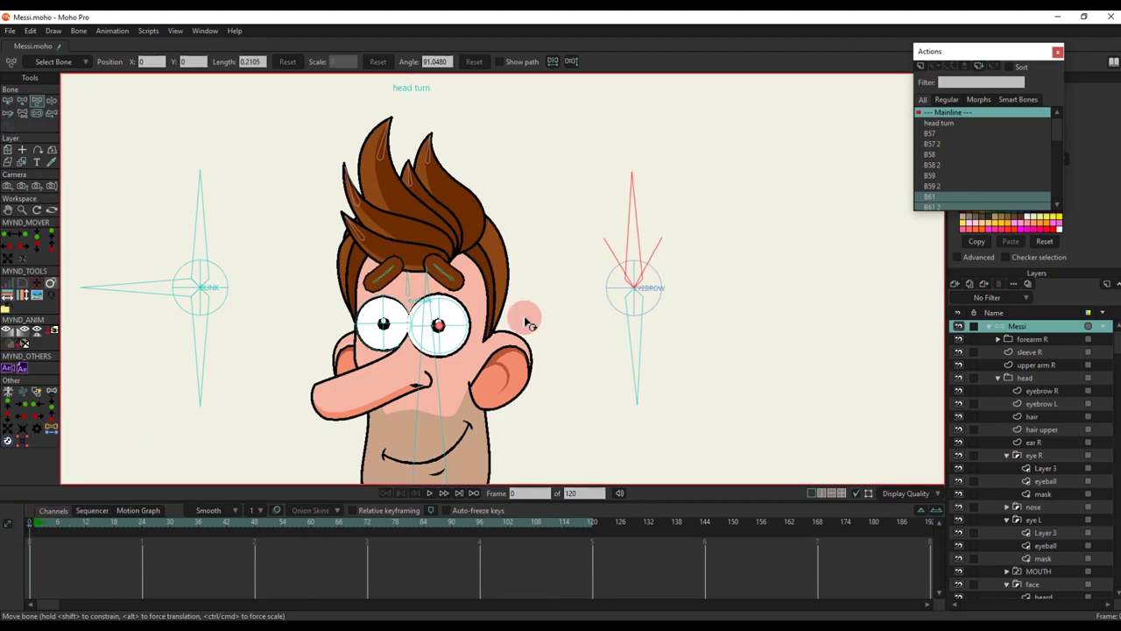
{"action": "scroll", "coordinate": [570, 304], "scroll_direction": "up", "scroll_amount": 3}
{"action": "left_click", "coordinate": [660, 285]}
{"action": "key", "text": "a"}
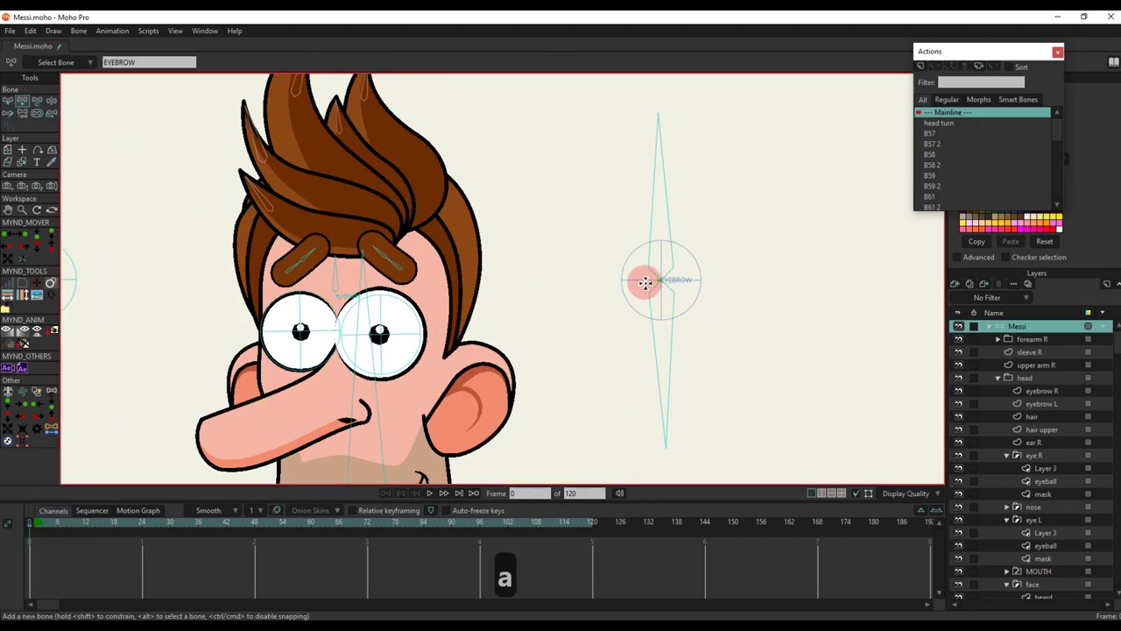
{"action": "left_click_drag", "start_coordinate": [649, 280], "coordinate": [506, 289]}
{"action": "scroll", "coordinate": [511, 289], "scroll_direction": "down", "scroll_amount": 2}
Enable angle constraints on the left-pointing EYEBROW bone and set its limits to -30 and 30 degrees
{"action": "key", "text": "s"}
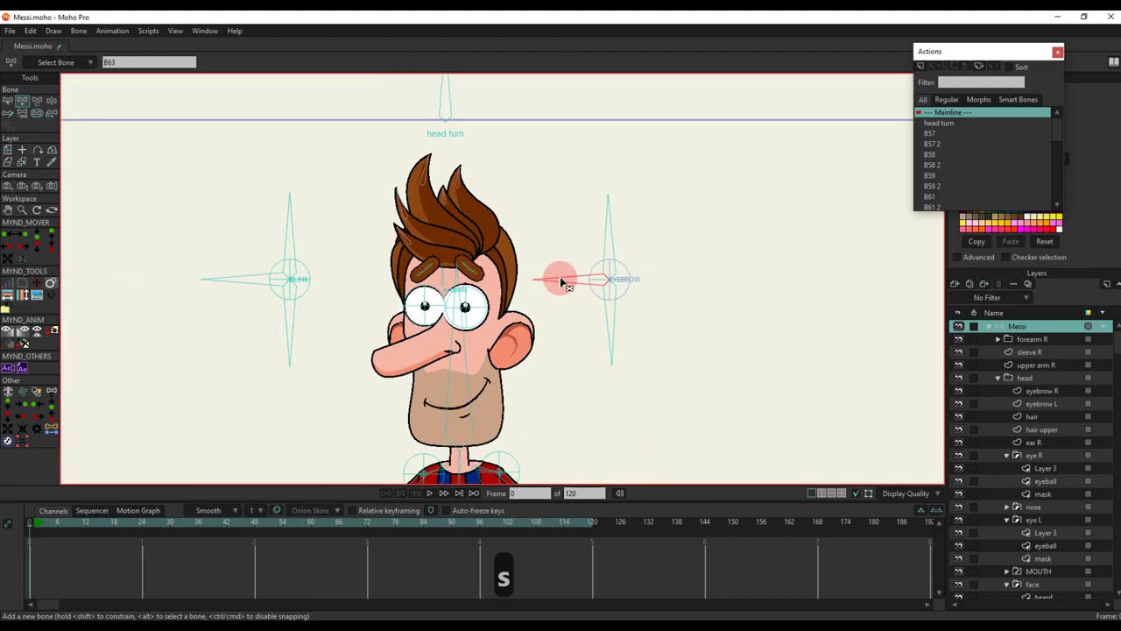
{"action": "left_click", "coordinate": [10, 100]}
{"action": "left_click", "coordinate": [44, 63]}
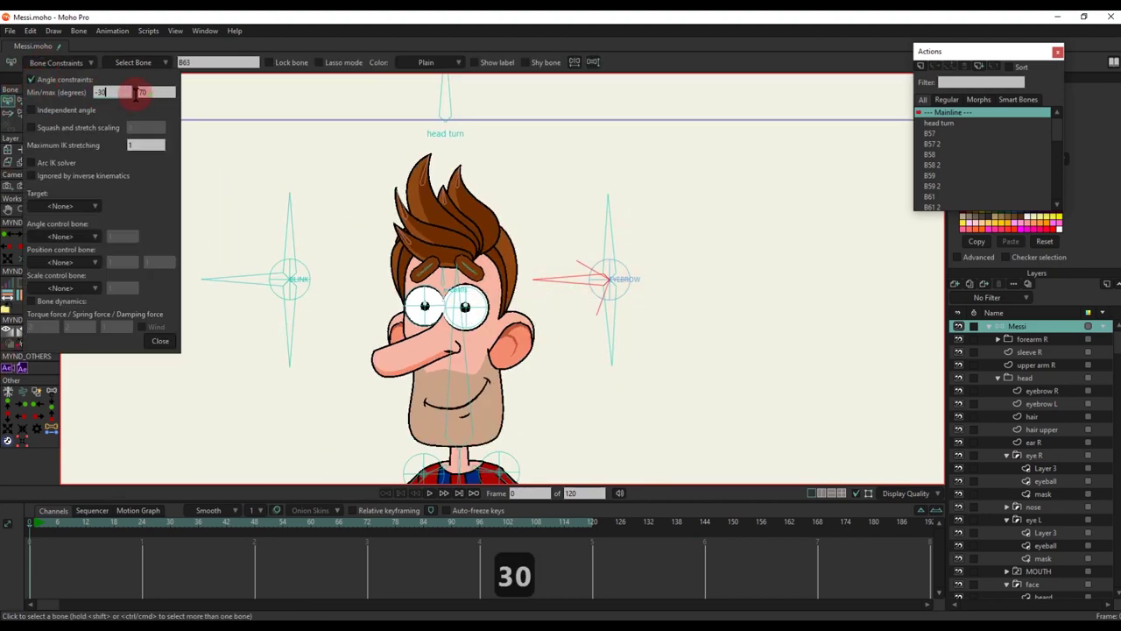
{"action": "type", "text": "30"}
{"action": "left_click", "coordinate": [161, 341]}
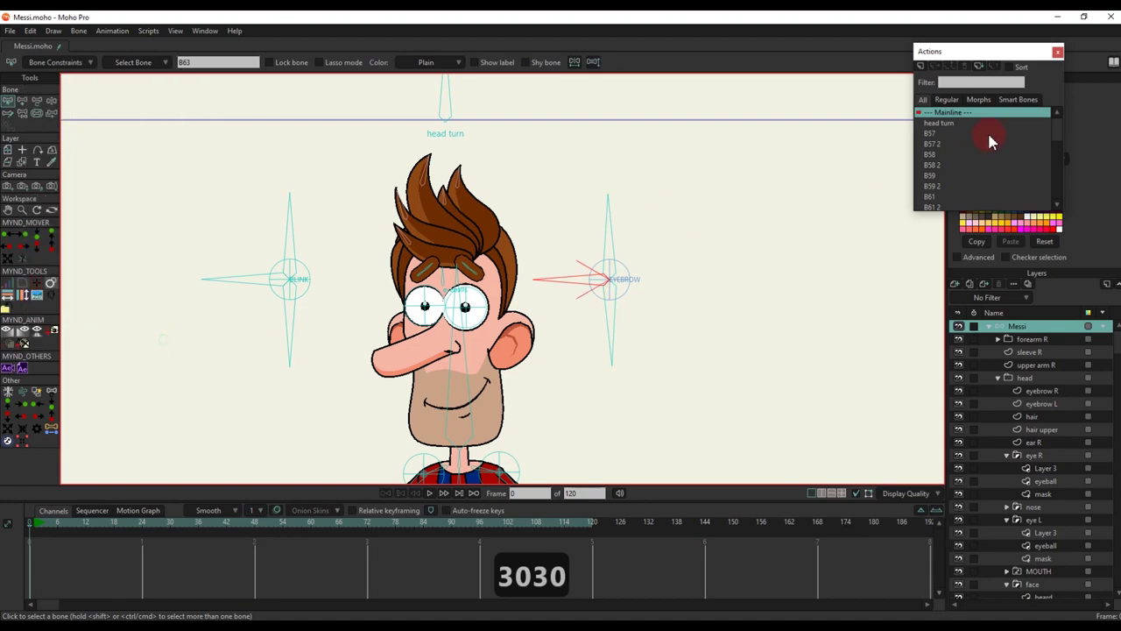
Create the smart bone action B63 for the left-pointing EYEBROW bone and rotate the bone to 150 degrees at frame 24
{"action": "left_click", "coordinate": [921, 68]}
{"action": "left_click", "coordinate": [566, 359]}
{"action": "left_click", "coordinate": [143, 525]}
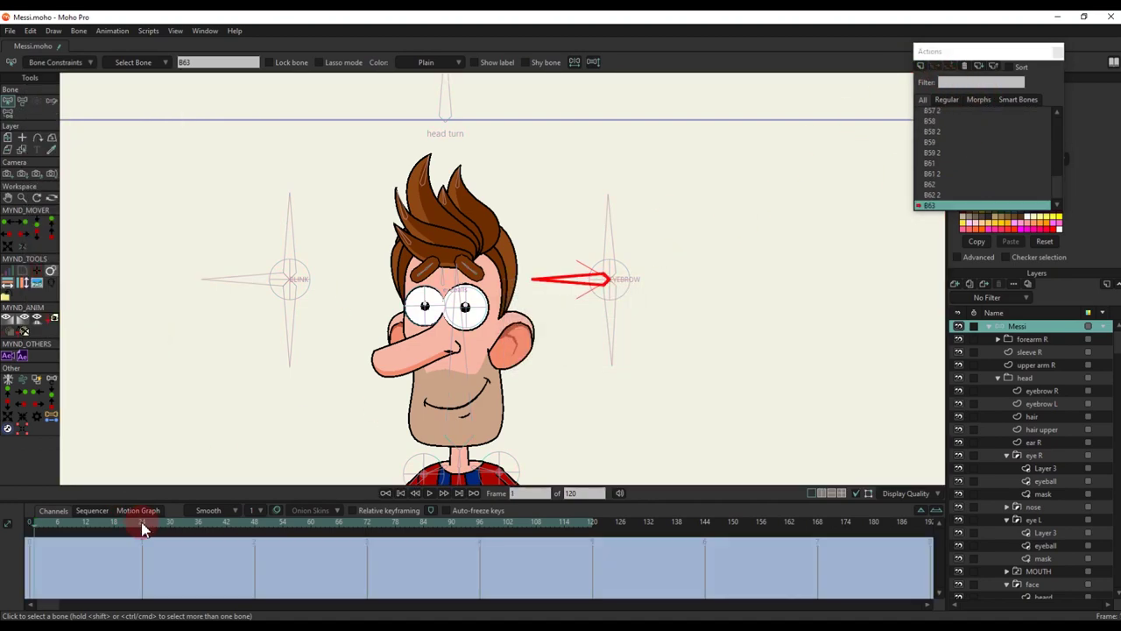
{"action": "scroll", "coordinate": [551, 275], "scroll_direction": "up", "scroll_amount": 3}
{"action": "key", "text": "t"}
{"action": "left_click_drag", "start_coordinate": [551, 276], "coordinate": [548, 207]}
Lower both eyebrows toward the eyes at frame 24 of the B63 action
{"action": "scroll", "coordinate": [332, 233], "scroll_direction": "up", "scroll_amount": 5}
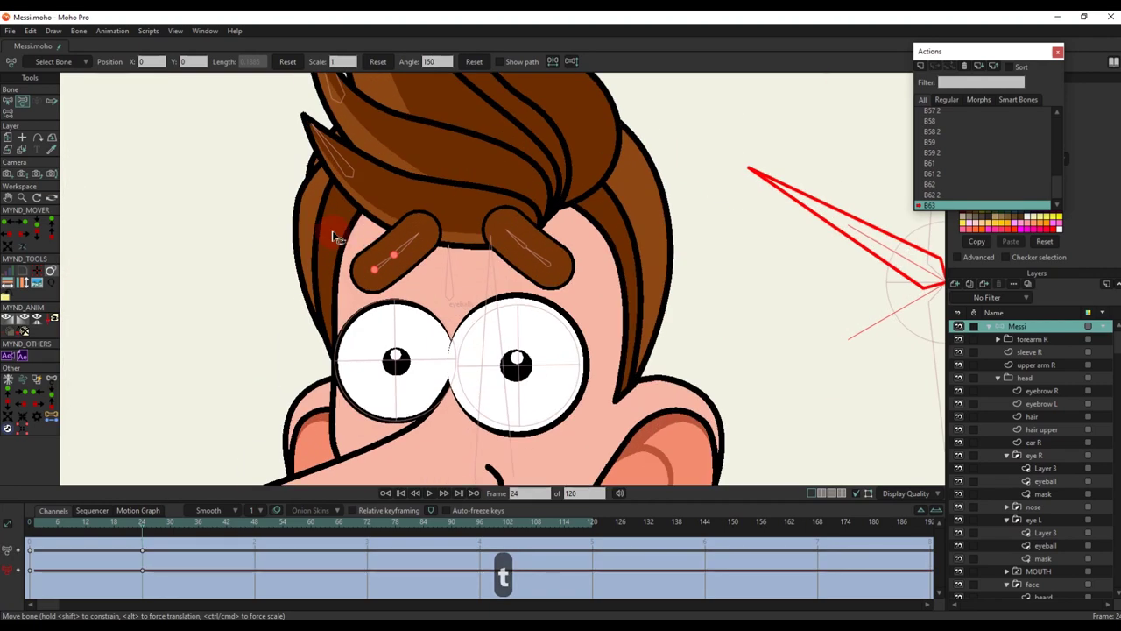
{"action": "scroll", "coordinate": [398, 263], "scroll_direction": "up", "scroll_amount": 2}
{"action": "left_click_drag", "start_coordinate": [398, 263], "coordinate": [347, 337]}
{"action": "scroll", "coordinate": [438, 289], "scroll_direction": "down", "scroll_amount": 3}
{"action": "left_click_drag", "start_coordinate": [585, 276], "coordinate": [604, 293]}
{"action": "scroll", "coordinate": [604, 292], "scroll_direction": "down", "scroll_amount": 5}
{"action": "left_click_drag", "start_coordinate": [145, 554], "coordinate": [142, 554]}
Reposition and tilt the segments of both eyebrows so they rest over the top edges of the eyes
{"action": "scroll", "coordinate": [533, 241], "scroll_direction": "up", "scroll_amount": 5}
{"action": "left_click_drag", "start_coordinate": [536, 168], "coordinate": [555, 245]}
{"action": "scroll", "coordinate": [539, 219], "scroll_direction": "down", "scroll_amount": 5}
{"action": "scroll", "coordinate": [666, 218], "scroll_direction": "up", "scroll_amount": 5}
{"action": "mouse_move", "coordinate": [631, 235]}
{"action": "left_mouse_down"}
{"action": "mouse_move", "coordinate": [643, 254]}
{"action": "mouse_move", "coordinate": [618, 233]}
{"action": "mouse_move", "coordinate": [640, 257]}
{"action": "mouse_move", "coordinate": [631, 254]}
{"action": "left_mouse_up"}
{"action": "left_click_drag", "start_coordinate": [393, 243], "coordinate": [340, 269]}
{"action": "scroll", "coordinate": [340, 268], "scroll_direction": "down", "scroll_amount": 5}
{"action": "scroll", "coordinate": [547, 230], "scroll_direction": "up", "scroll_amount": 4}
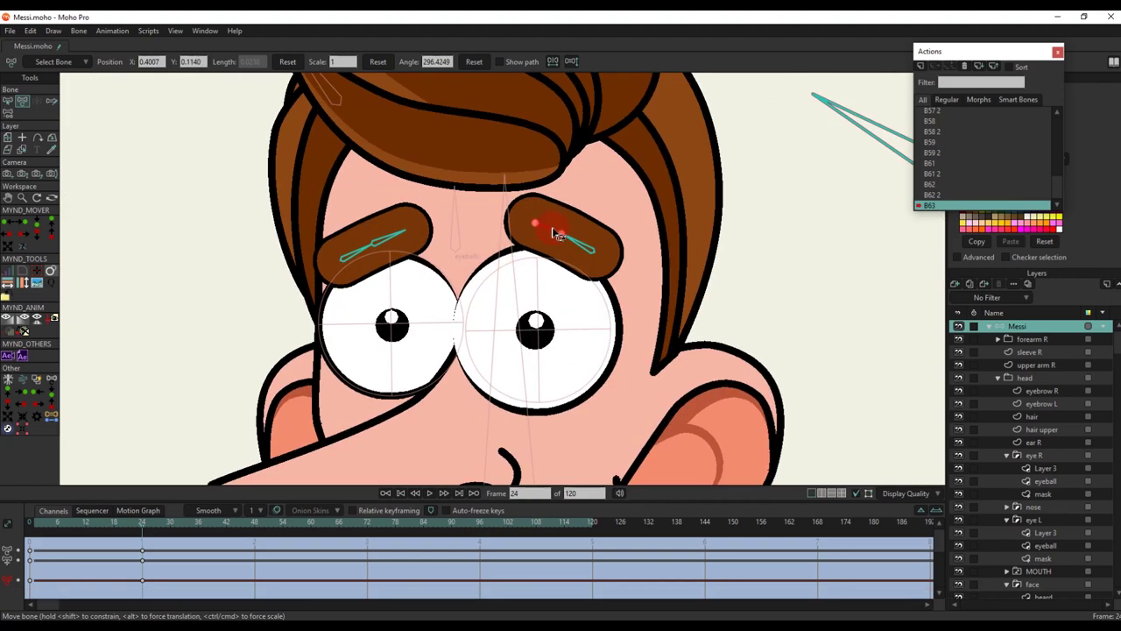
{"action": "left_click_drag", "start_coordinate": [556, 233], "coordinate": [562, 236]}
Flatten both eyebrows into low horizontal bars and rotate the left-pointing EYEBROW bone to 210 degrees at frame 24
{"action": "scroll", "coordinate": [377, 312], "scroll_direction": "down", "scroll_amount": 5}
{"action": "left_click_drag", "start_coordinate": [95, 538], "coordinate": [142, 538]}
{"action": "scroll", "coordinate": [388, 324], "scroll_direction": "down", "scroll_amount": 4}
{"action": "scroll", "coordinate": [380, 305], "scroll_direction": "up", "scroll_amount": 8}
{"action": "left_click_drag", "start_coordinate": [340, 279], "coordinate": [351, 265]}
{"action": "left_click_drag", "start_coordinate": [545, 236], "coordinate": [538, 264]}
{"action": "scroll", "coordinate": [558, 271], "scroll_direction": "down", "scroll_amount": 5}
{"action": "left_click_drag", "start_coordinate": [687, 198], "coordinate": [681, 319]}
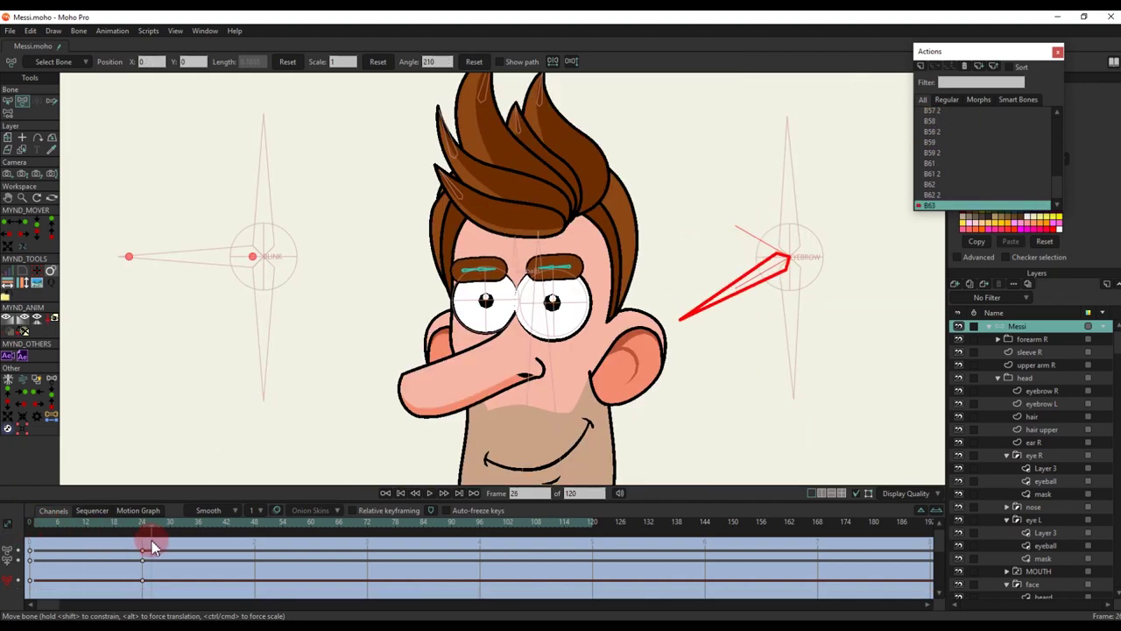
Return to the Mainline and create the second smart bone action B63 2 for the left-pointing EYEBROW bone, working at frame 24
{"action": "scroll", "coordinate": [962, 114], "scroll_direction": "up", "scroll_amount": 3}
{"action": "double_click", "coordinate": [955, 113]}
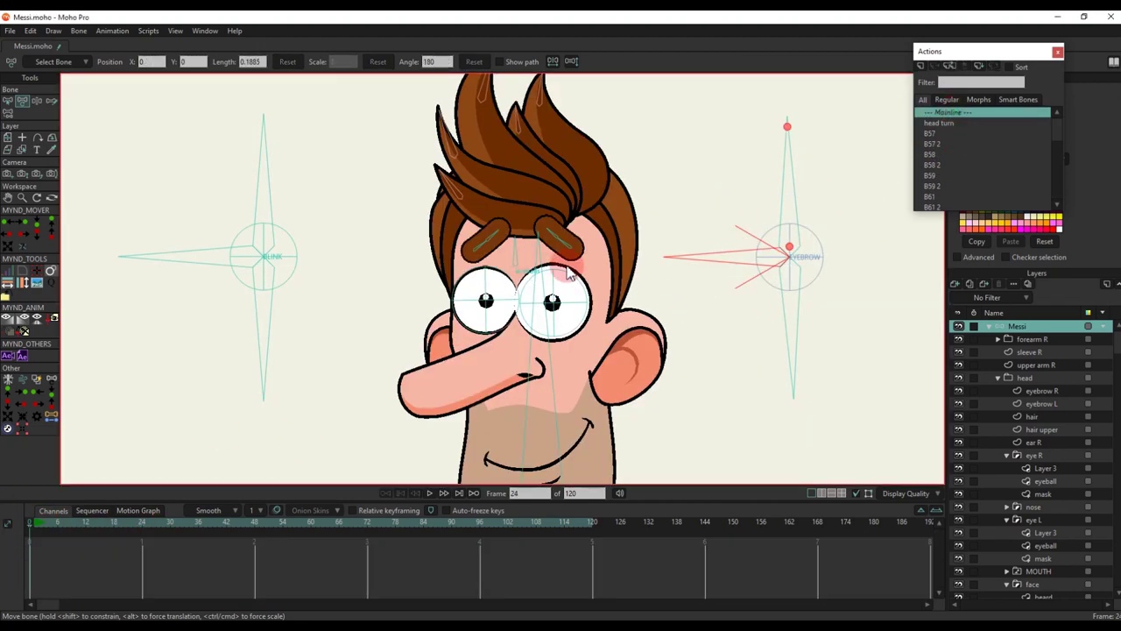
{"action": "scroll", "coordinate": [467, 359], "scroll_direction": "down", "scroll_amount": 3}
{"action": "scroll", "coordinate": [467, 359], "scroll_direction": "up", "scroll_amount": 3}
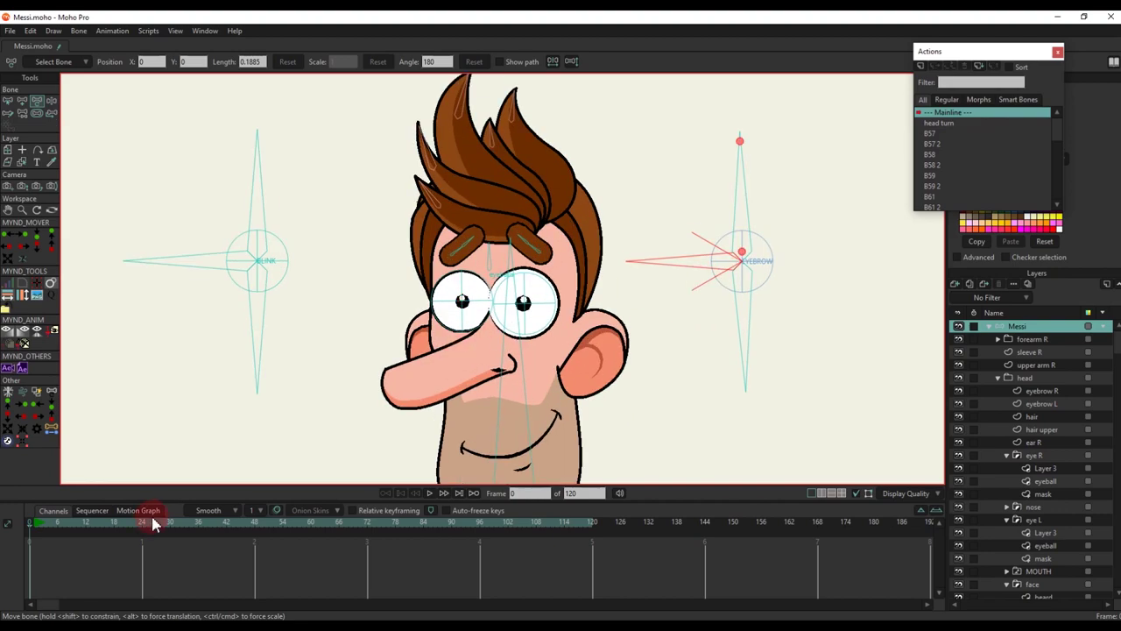
{"action": "key", "text": "F2"}
{"action": "key", "text": "t"}
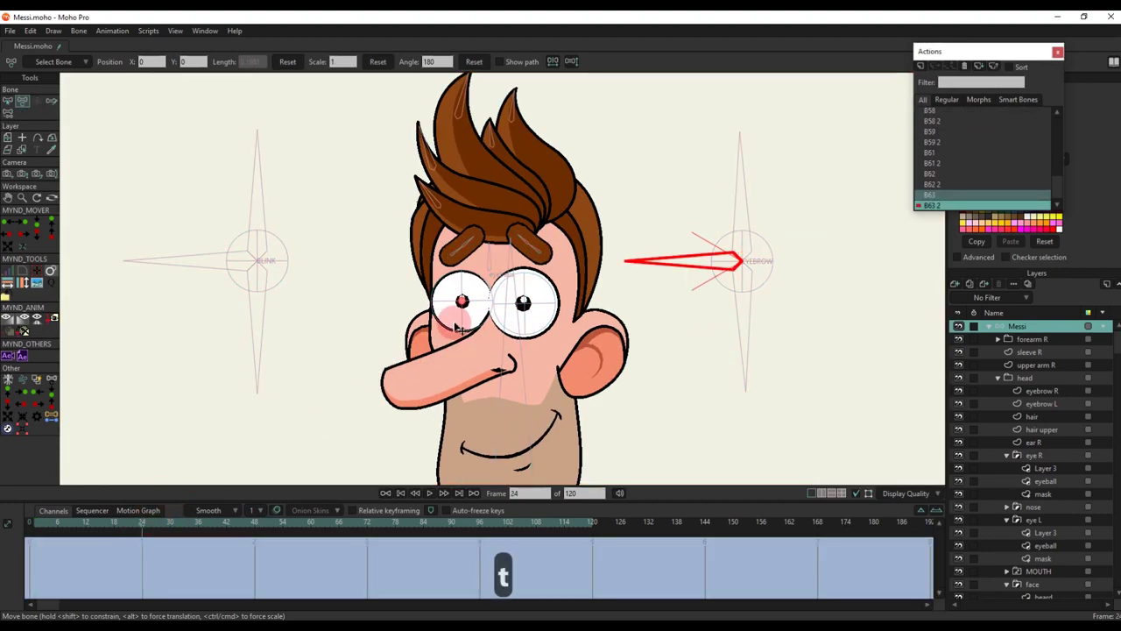
Bend both eyebrows into arches and raise them high on the forehead at frame 24 of the B63 2 action
{"action": "scroll", "coordinate": [465, 300], "scroll_direction": "up", "scroll_amount": 5}
{"action": "left_click_drag", "start_coordinate": [500, 155], "coordinate": [508, 223]}
{"action": "left_click_drag", "start_coordinate": [502, 213], "coordinate": [507, 251]}
{"action": "left_click_drag", "start_coordinate": [457, 225], "coordinate": [465, 242]}
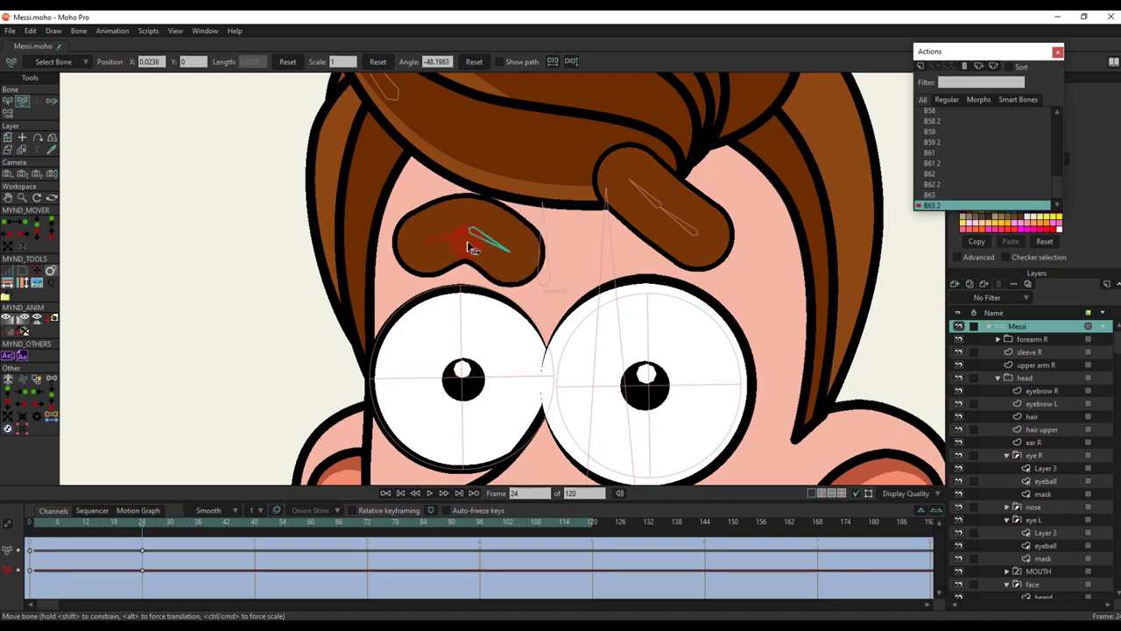
{"action": "left_click_drag", "start_coordinate": [640, 192], "coordinate": [673, 223]}
{"action": "left_click_drag", "start_coordinate": [644, 220], "coordinate": [645, 222]}
{"action": "left_click_drag", "start_coordinate": [461, 235], "coordinate": [444, 201]}
{"action": "scroll", "coordinate": [451, 237], "scroll_direction": "down", "scroll_amount": 5}
{"action": "left_click_drag", "start_coordinate": [552, 233], "coordinate": [551, 210]}
Return to the Mainline and test the left-pointing EYEBROW bone by rotating it at frame 10
{"action": "scroll", "coordinate": [554, 210], "scroll_direction": "up", "scroll_amount": 1}
{"action": "scroll", "coordinate": [962, 118], "scroll_direction": "up", "scroll_amount": 2}
{"action": "double_click", "coordinate": [960, 113]}
{"action": "scroll", "coordinate": [681, 229], "scroll_direction": "down", "scroll_amount": 5}
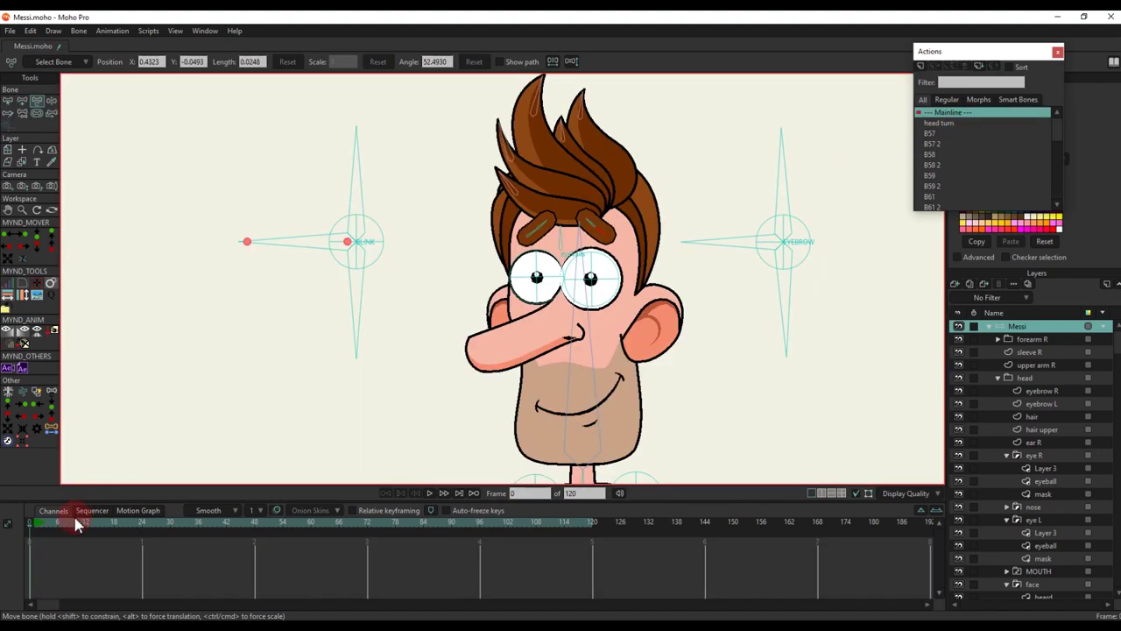
{"action": "left_click", "coordinate": [74, 523]}
{"action": "key", "text": "t"}
{"action": "left_click_drag", "start_coordinate": [736, 241], "coordinate": [759, 194]}
Review the eyebrow poses at frame 24 in the B63 and B63 2 actions and return to the Mainline
{"action": "scroll", "coordinate": [948, 205], "scroll_direction": "down", "scroll_amount": 1}
{"action": "double_click", "coordinate": [946, 206]}
{"action": "left_click", "coordinate": [143, 525]}
{"action": "scroll", "coordinate": [943, 186], "scroll_direction": "down", "scroll_amount": 1}
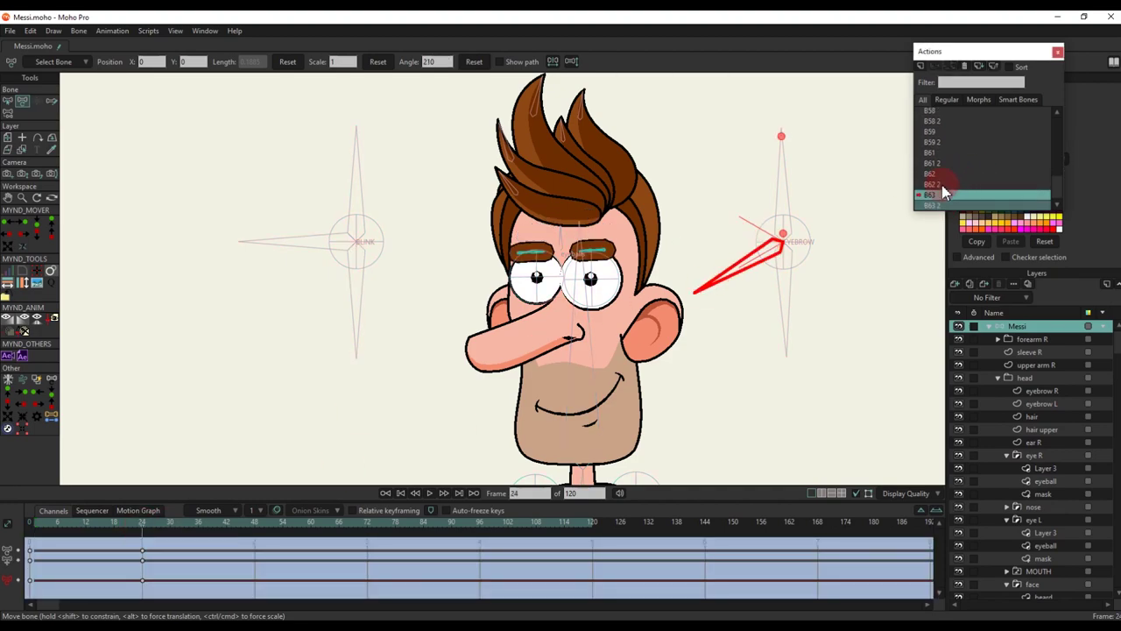
{"action": "double_click", "coordinate": [935, 205]}
{"action": "left_click", "coordinate": [143, 525]}
{"action": "scroll", "coordinate": [959, 120], "scroll_direction": "up", "scroll_amount": 2}
{"action": "left_click", "coordinate": [960, 114]}
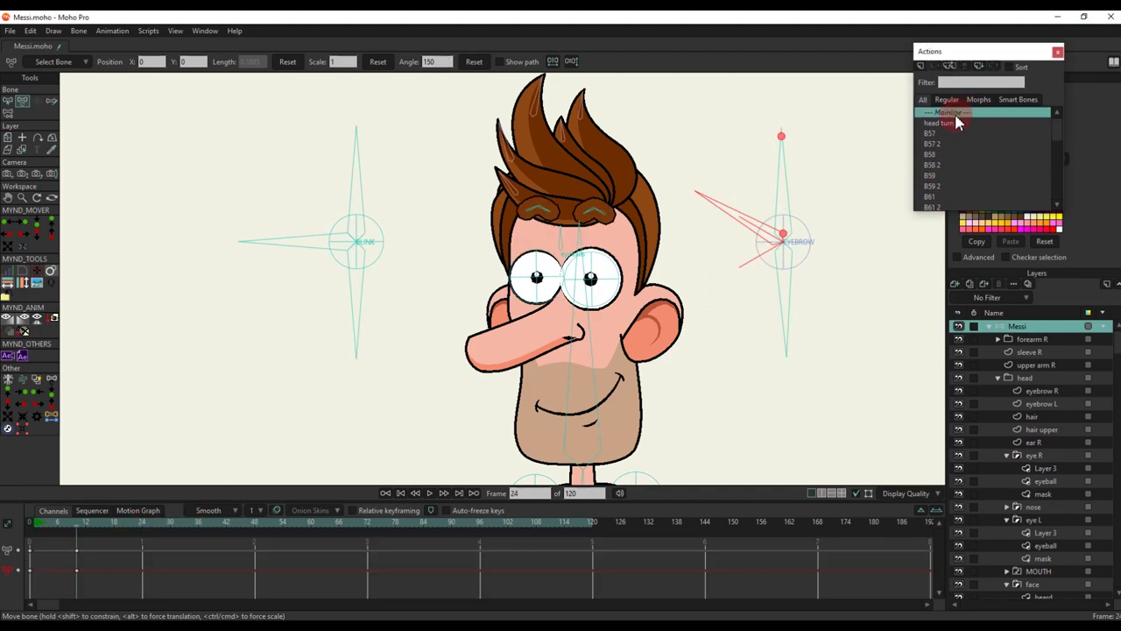
Test the left-pointing, upward and downward EYEBROW bones at frame 10 and delete the test keyframes
{"action": "key", "text": "t"}
{"action": "left_click_drag", "start_coordinate": [708, 210], "coordinate": [767, 184]}
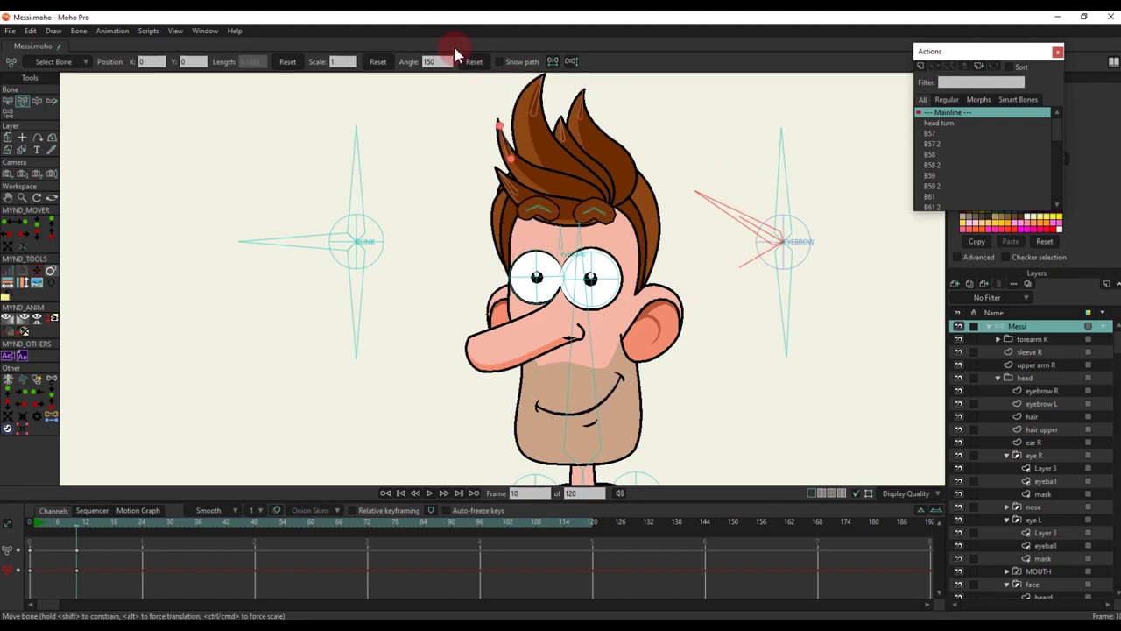
{"action": "left_click_drag", "start_coordinate": [456, 54], "coordinate": [601, 110]}
{"action": "left_click", "coordinate": [474, 63]}
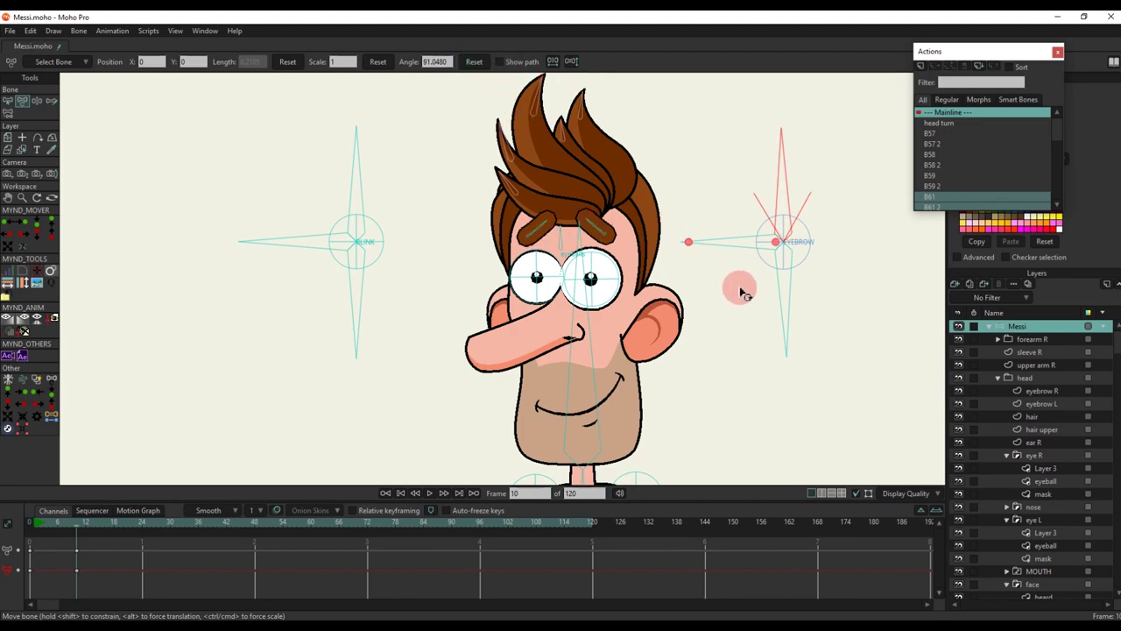
{"action": "left_click_drag", "start_coordinate": [738, 288], "coordinate": [932, 281]}
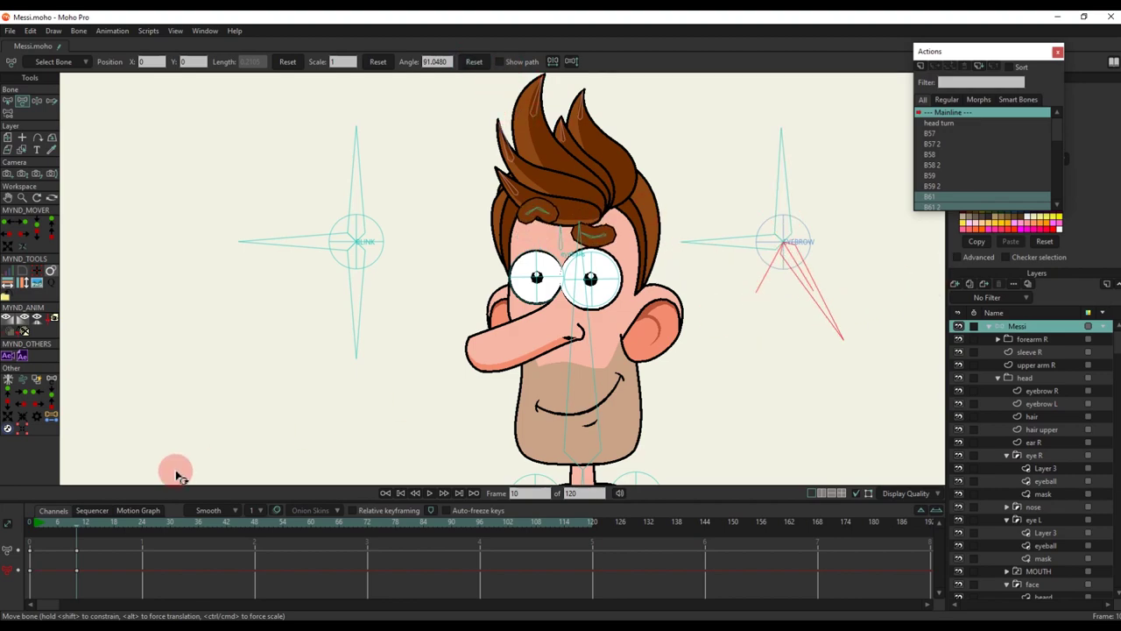
{"action": "left_click_drag", "start_coordinate": [126, 580], "coordinate": [4, 491]}
{"action": "key", "text": "BackSpace"}
Open the head turn action and keyframe the upward BLINK bone in its neutral position at frame 6
{"action": "scroll", "coordinate": [508, 297], "scroll_direction": "down", "scroll_amount": 3}
{"action": "scroll", "coordinate": [508, 299], "scroll_direction": "down", "scroll_amount": 2}
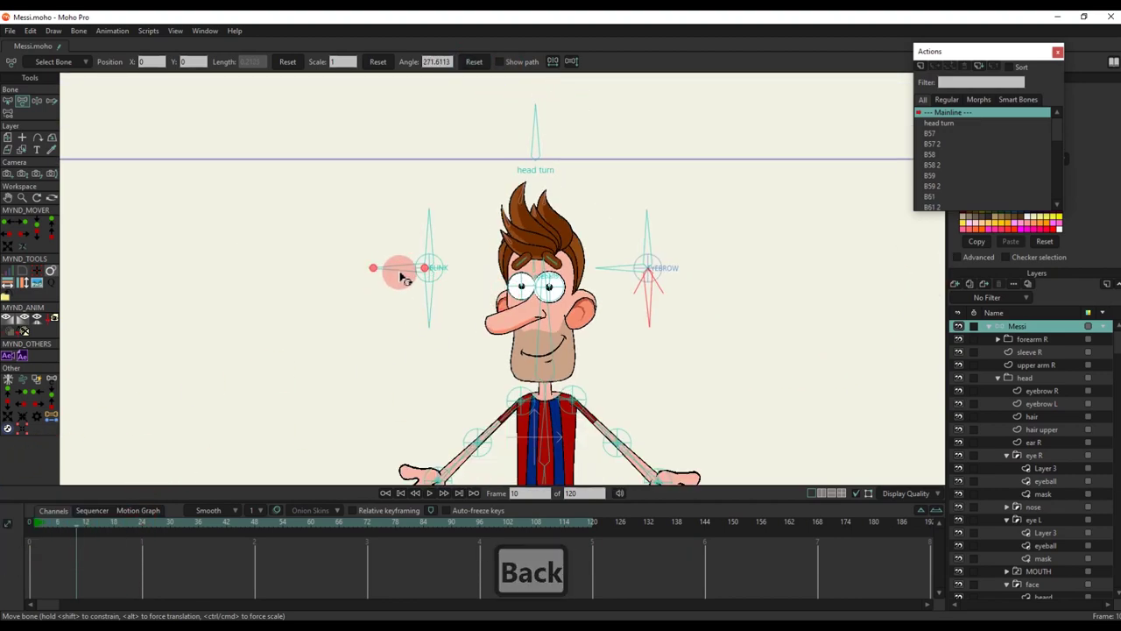
{"action": "left_click_drag", "start_coordinate": [459, 234], "coordinate": [458, 248]}
{"action": "scroll", "coordinate": [459, 248], "scroll_direction": "up", "scroll_amount": 2}
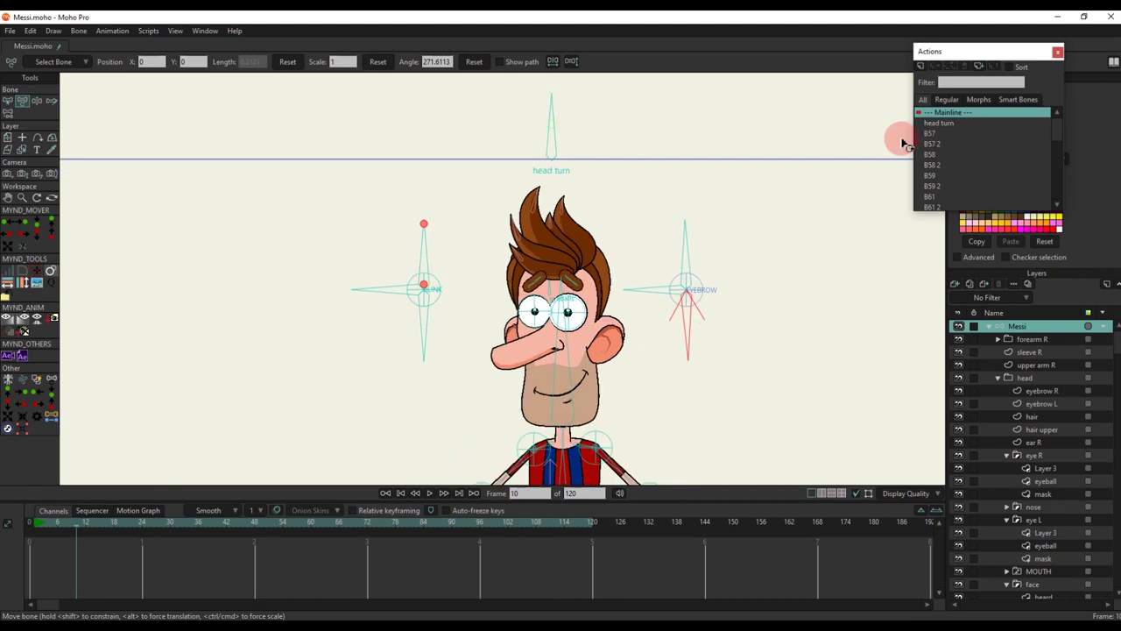
{"action": "left_click", "coordinate": [623, 132]}
{"action": "double_click", "coordinate": [936, 125]}
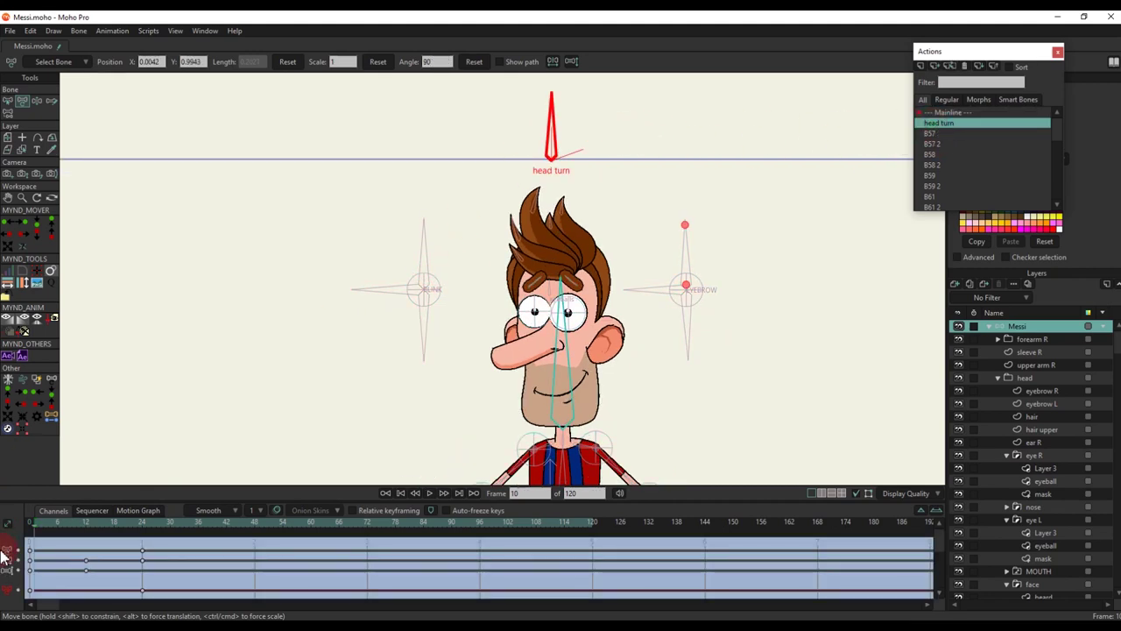
{"action": "left_click", "coordinate": [57, 524]}
{"action": "left_click", "coordinate": [438, 234]}
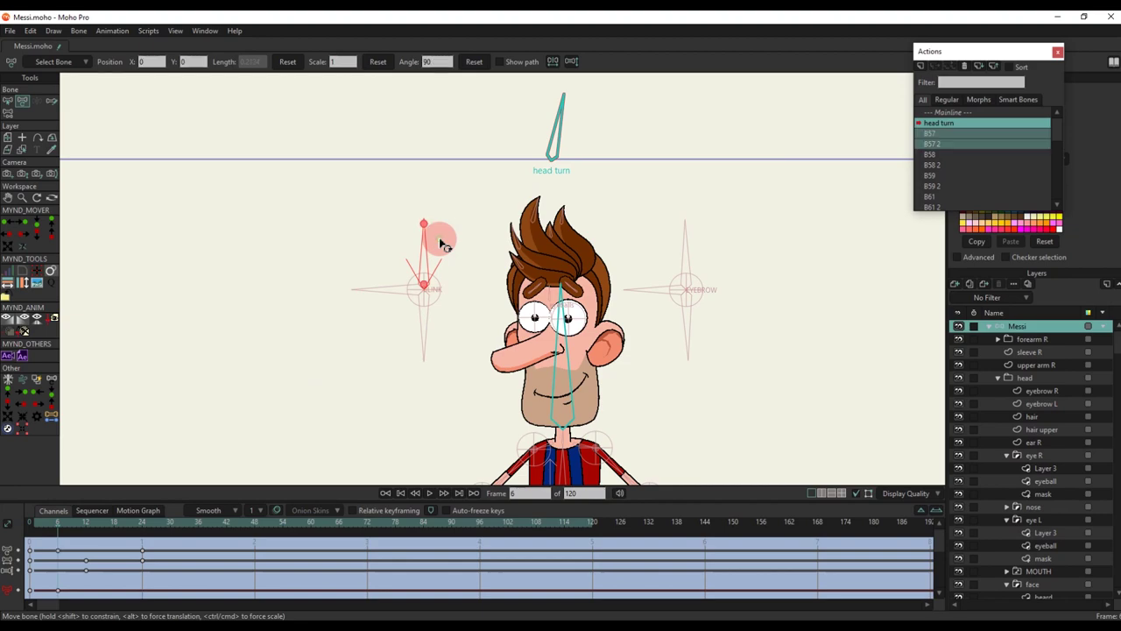
Rotate the upward BLINK bone to 120 degrees at frame 12 and reset its angle at frame 18
{"action": "left_click", "coordinate": [87, 524]}
{"action": "scroll", "coordinate": [451, 293], "scroll_direction": "up", "scroll_amount": 2}
{"action": "left_click_drag", "start_coordinate": [427, 239], "coordinate": [377, 268]}
{"action": "left_click", "coordinate": [114, 526]}
{"action": "left_click", "coordinate": [357, 252]}
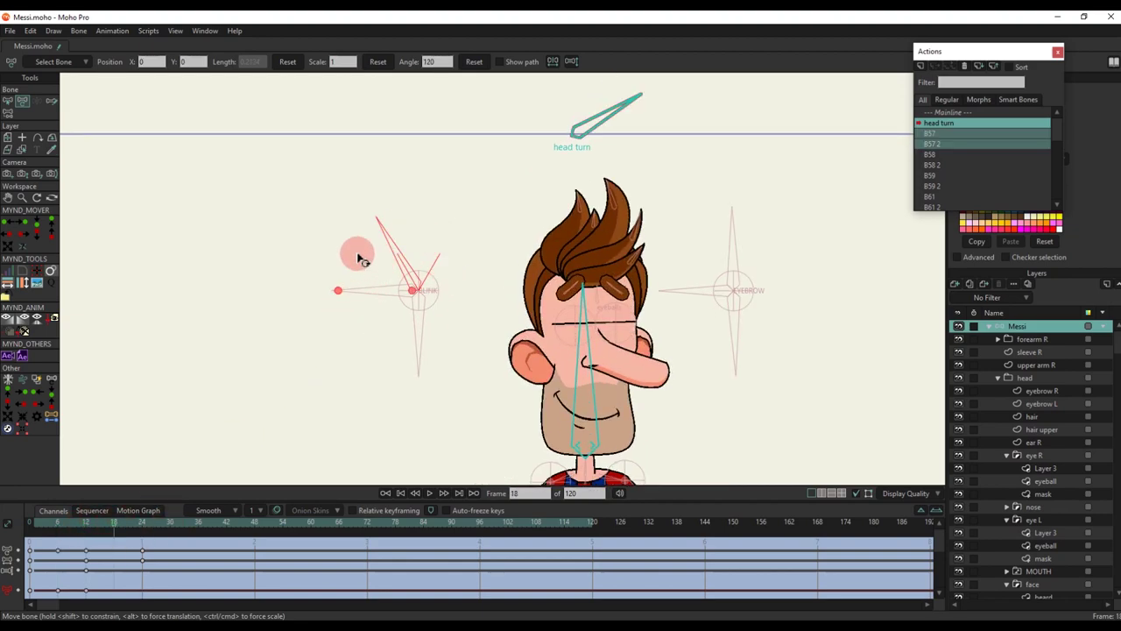
{"action": "left_click", "coordinate": [473, 63]}
{"action": "left_click", "coordinate": [432, 311]}
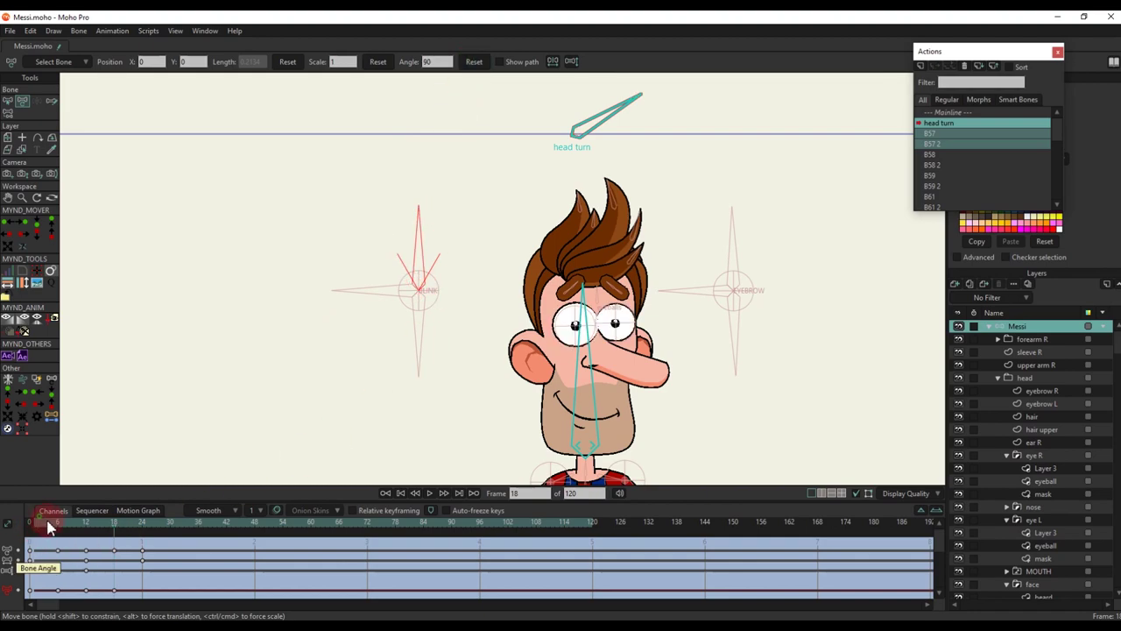
Scrub through the head turn action to check the blink and return to frame 0 of the Mainline
{"action": "mouse_move", "coordinate": [39, 529]}
{"action": "left_mouse_down"}
{"action": "mouse_move", "coordinate": [138, 544]}
{"action": "mouse_move", "coordinate": [80, 536]}
{"action": "mouse_move", "coordinate": [73, 543]}
{"action": "mouse_move", "coordinate": [137, 551]}
{"action": "mouse_move", "coordinate": [67, 555]}
{"action": "mouse_move", "coordinate": [39, 545]}
{"action": "left_mouse_up"}
{"action": "left_click", "coordinate": [666, 279]}
{"action": "left_click", "coordinate": [919, 128]}
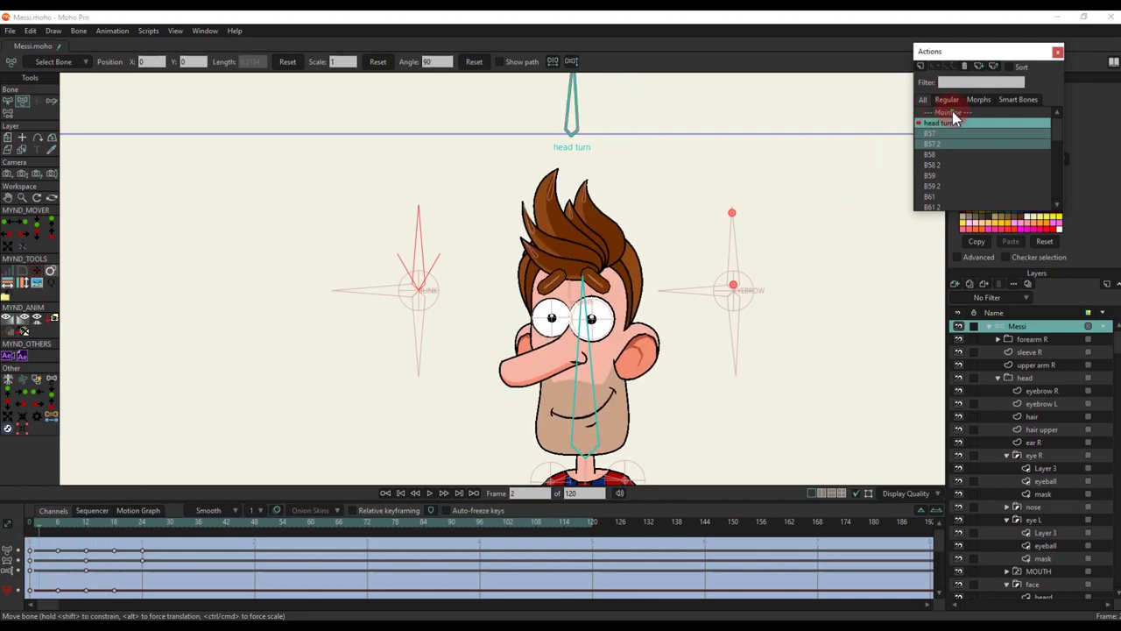
{"action": "double_click", "coordinate": [954, 113]}
{"action": "scroll", "coordinate": [368, 350], "scroll_direction": "down", "scroll_amount": 4}
{"action": "left_click", "coordinate": [46, 523]}
{"action": "scroll", "coordinate": [480, 324], "scroll_direction": "up", "scroll_amount": 2}
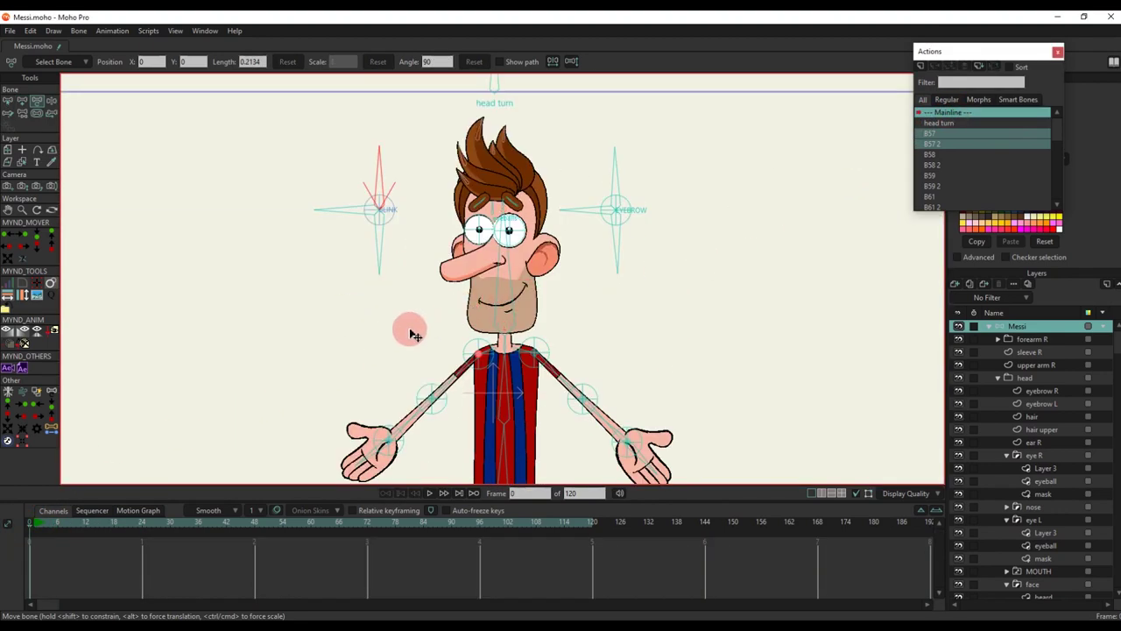
Add a pin bone beside the chin, below the BLINK control, and name it MOUTH
{"action": "key", "text": "a"}
{"action": "scroll", "coordinate": [375, 325], "scroll_direction": "up", "scroll_amount": 2}
{"action": "key", "text": "b"}
{"action": "left_click", "coordinate": [409, 287]}
{"action": "key", "text": "a"}
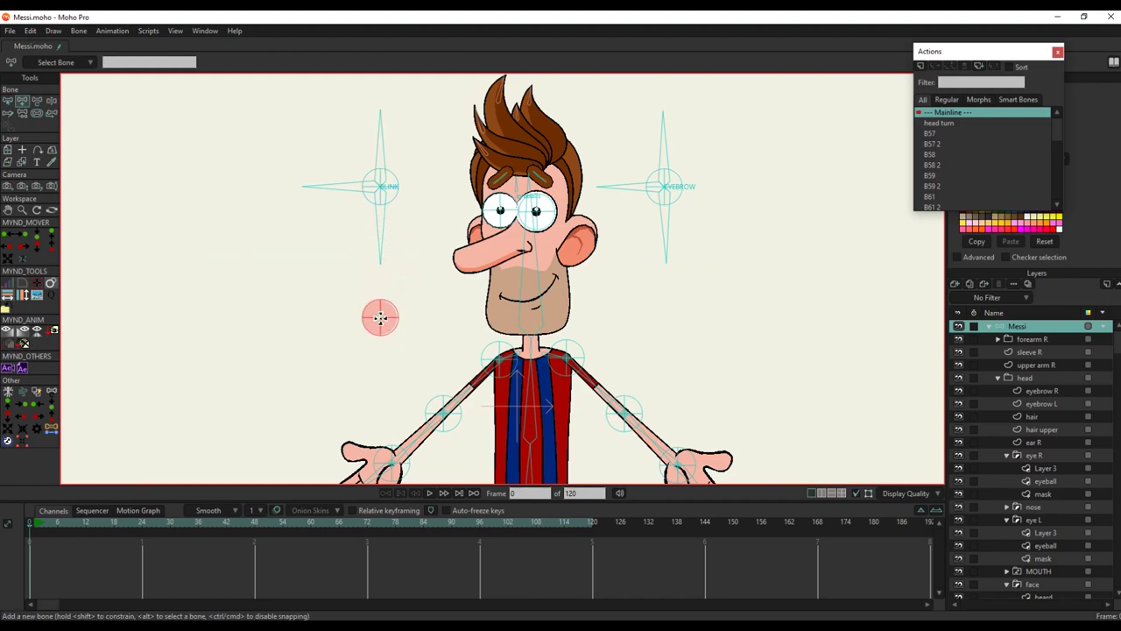
{"action": "type", "text": "bMOUTH"}
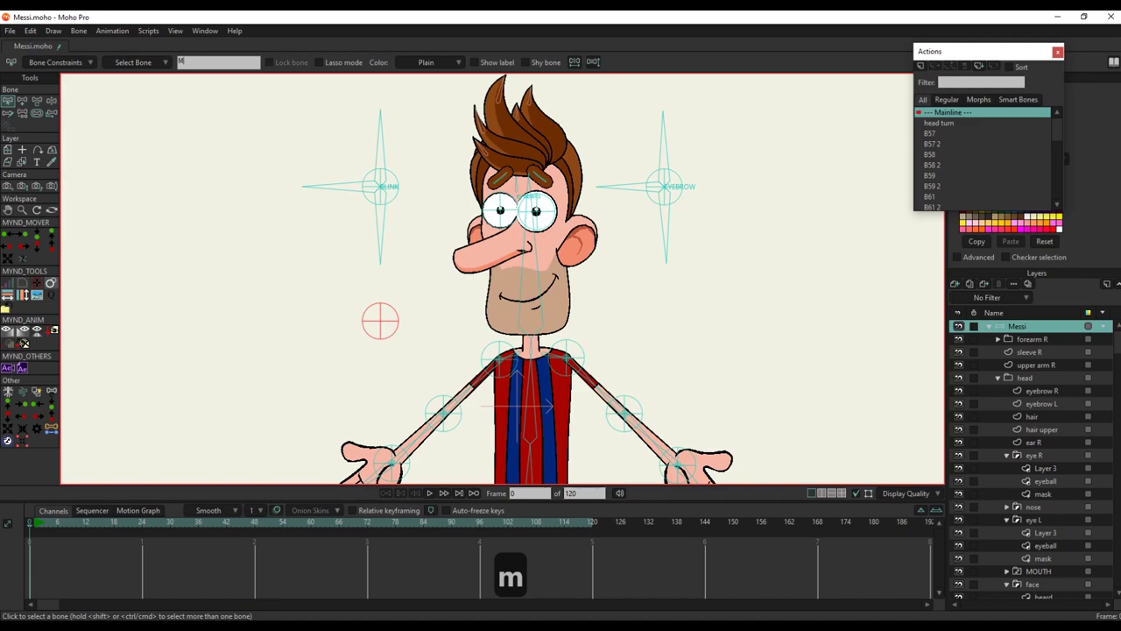
{"action": "key", "text": "Return"}
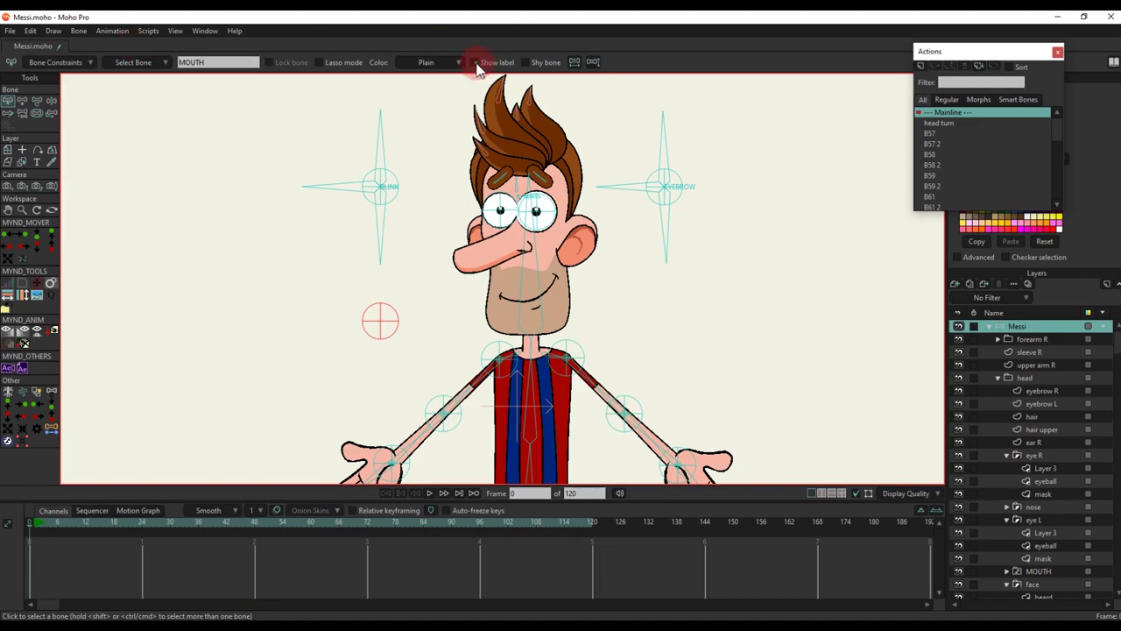
Show the MOUTH pin's label and reposition the MOUTH, BLINK and EYEBROW controls around the head
{"action": "key", "text": "t"}
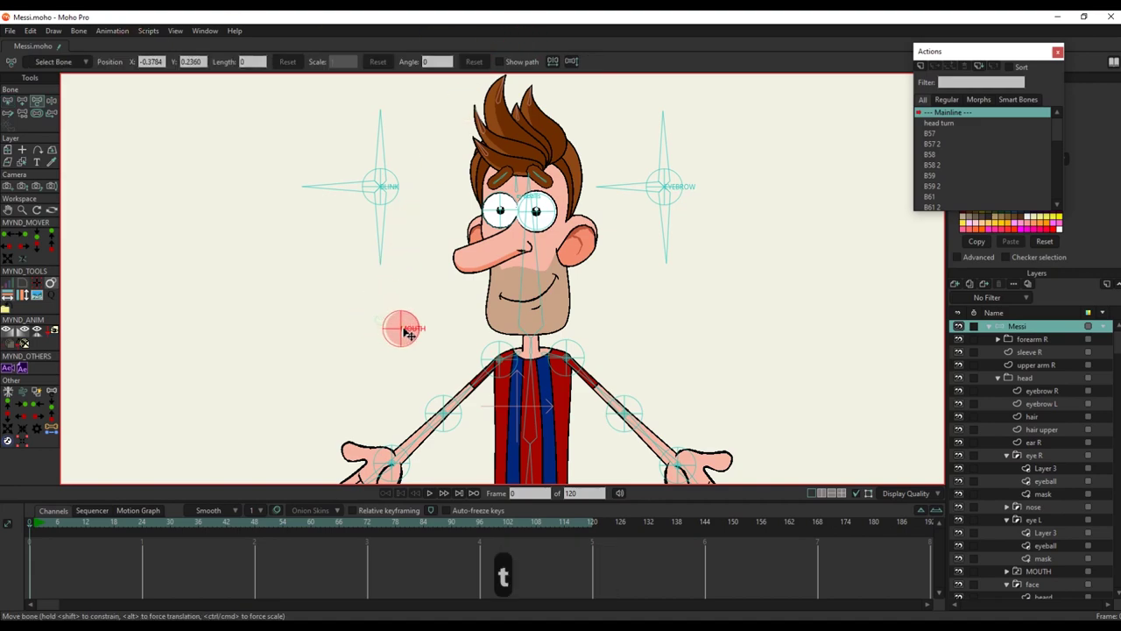
{"action": "left_click", "coordinate": [391, 213]}
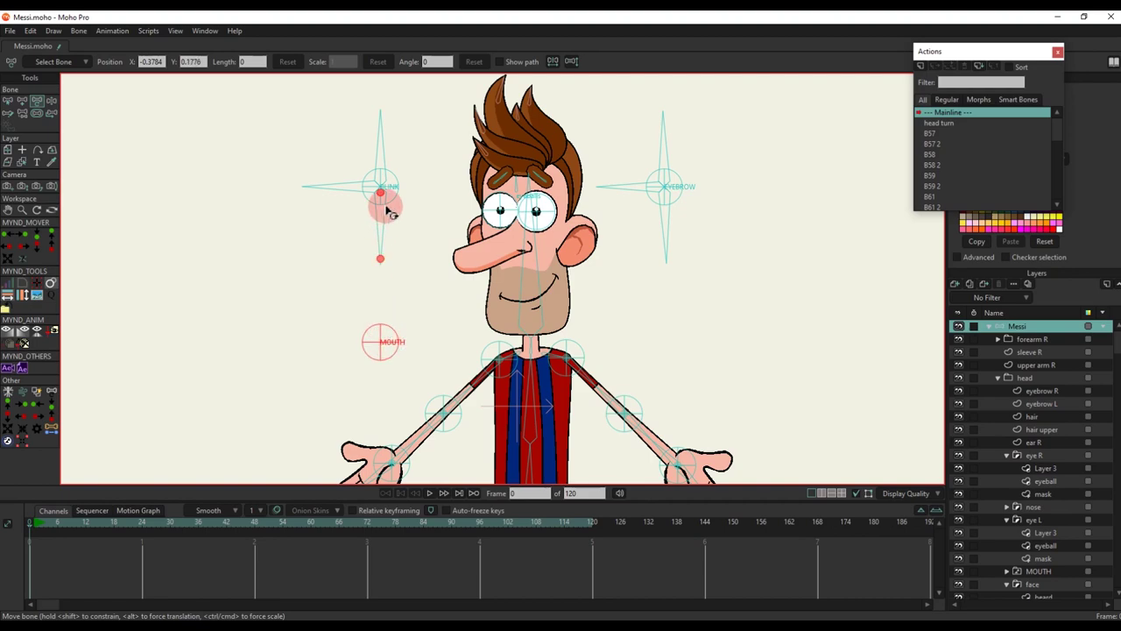
{"action": "left_click_drag", "start_coordinate": [399, 186], "coordinate": [458, 210]}
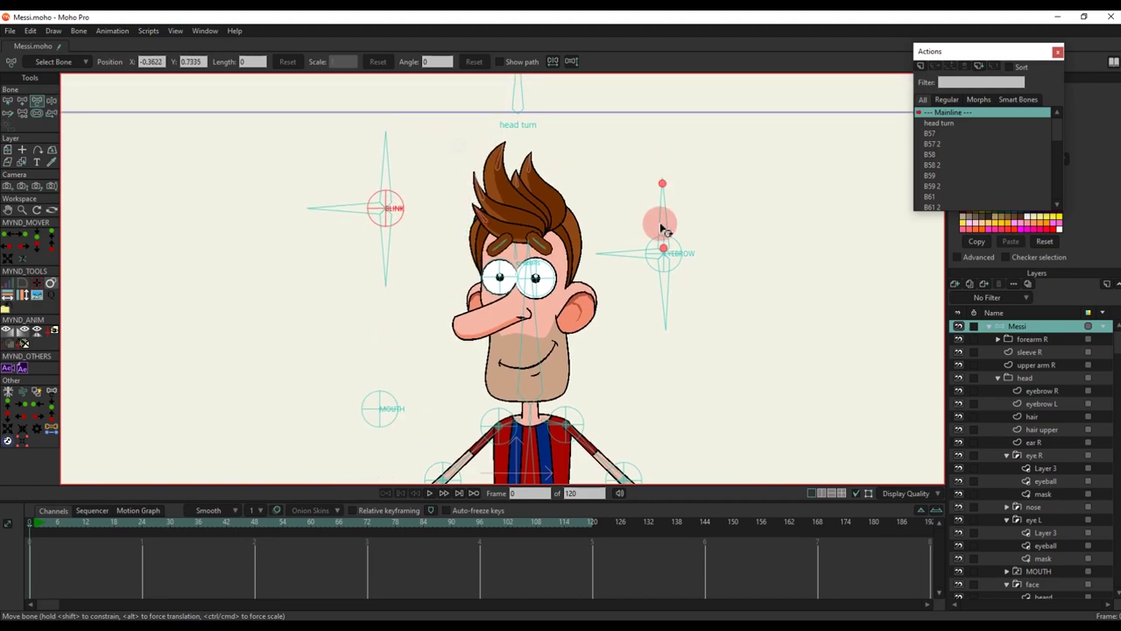
{"action": "left_click_drag", "start_coordinate": [657, 245], "coordinate": [650, 185]}
{"action": "scroll", "coordinate": [383, 397], "scroll_direction": "down", "scroll_amount": 2}
Add an upward-pointing bone on the MOUTH pin and reduce its bone strength to the minimum
{"action": "key", "text": "a"}
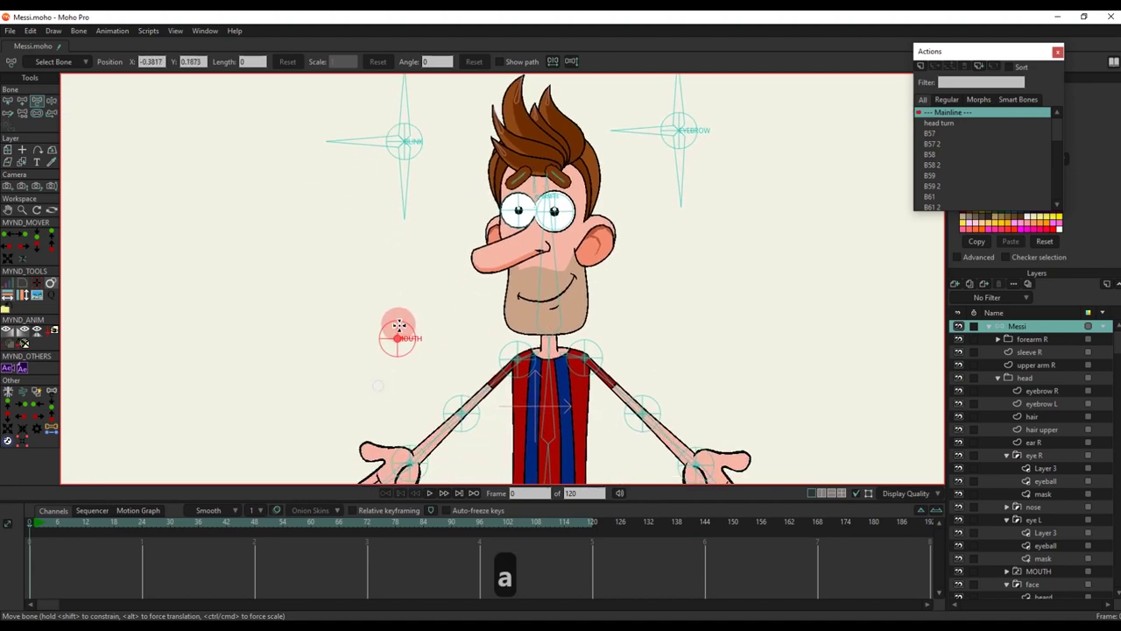
{"action": "left_click_drag", "start_coordinate": [398, 336], "coordinate": [401, 255]}
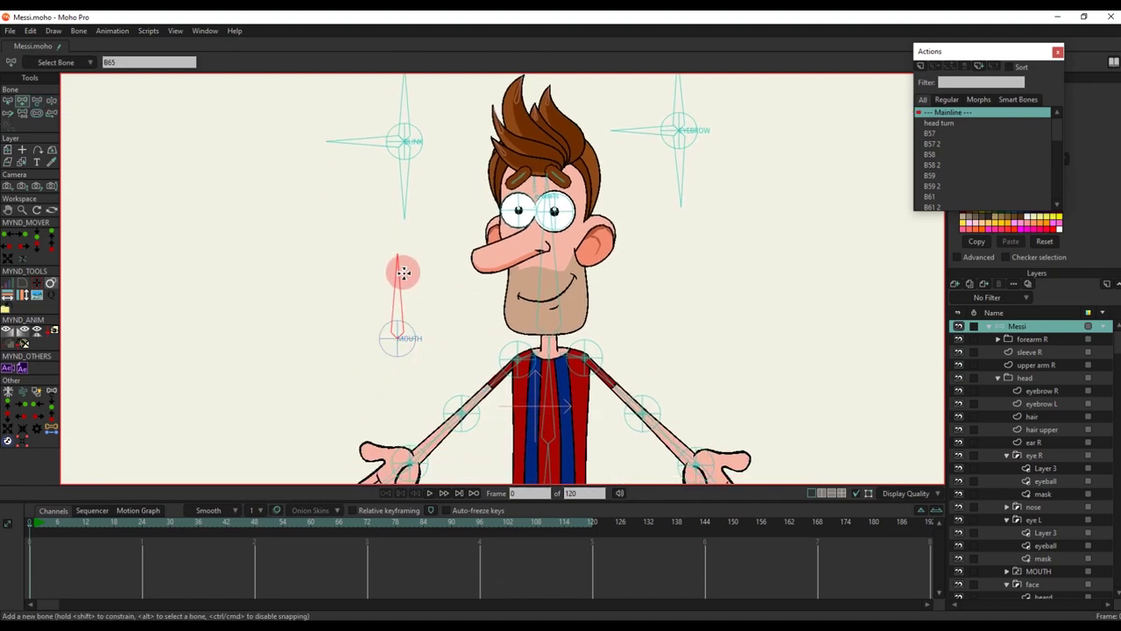
{"action": "key", "text": "s"}
{"action": "key", "text": "s"}
{"action": "left_click_drag", "start_coordinate": [398, 300], "coordinate": [116, 398]}
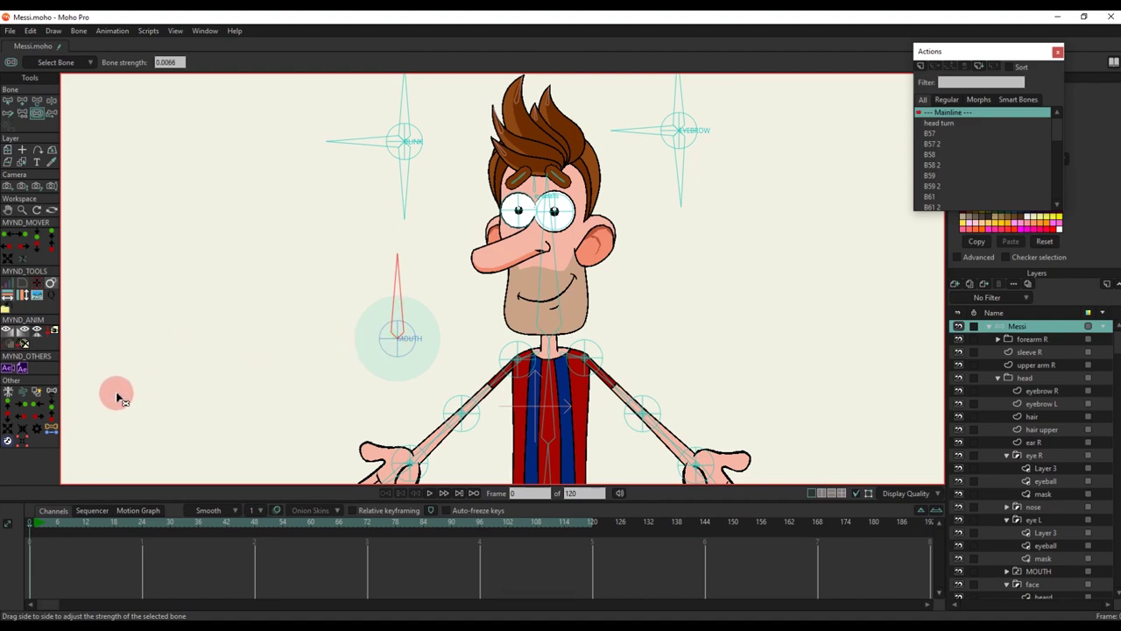
{"action": "left_click_drag", "start_coordinate": [406, 348], "coordinate": [105, 381]}
Enable angle constraints on the upward MOUTH bone with a range of -70 to 0 degrees
{"action": "key", "text": "b"}
{"action": "left_click", "coordinate": [398, 283]}
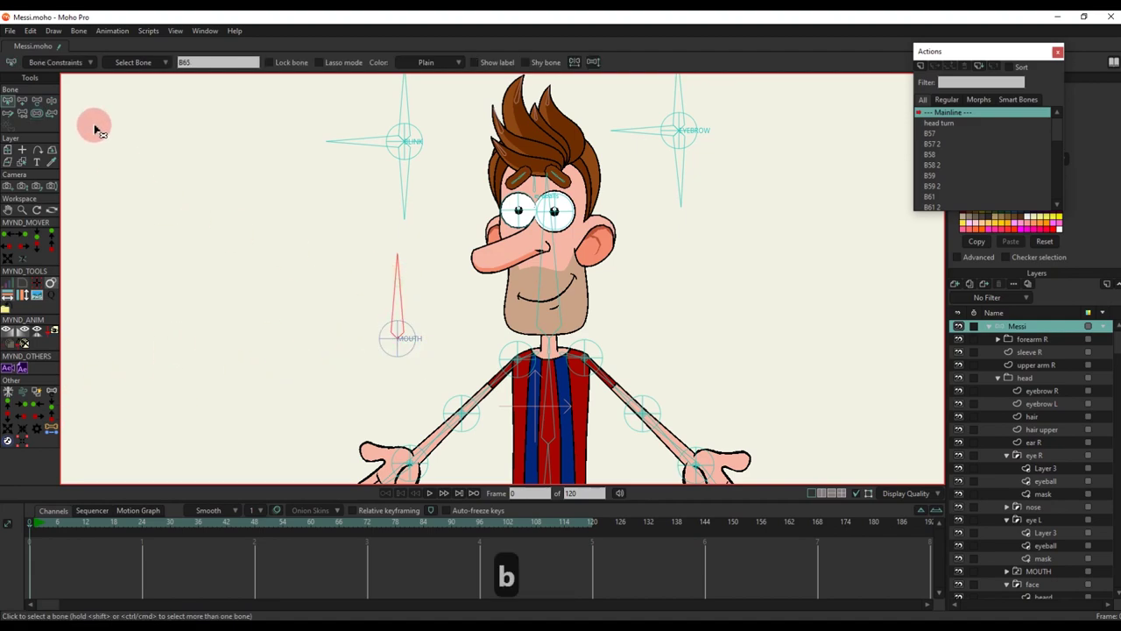
{"action": "left_click", "coordinate": [47, 64]}
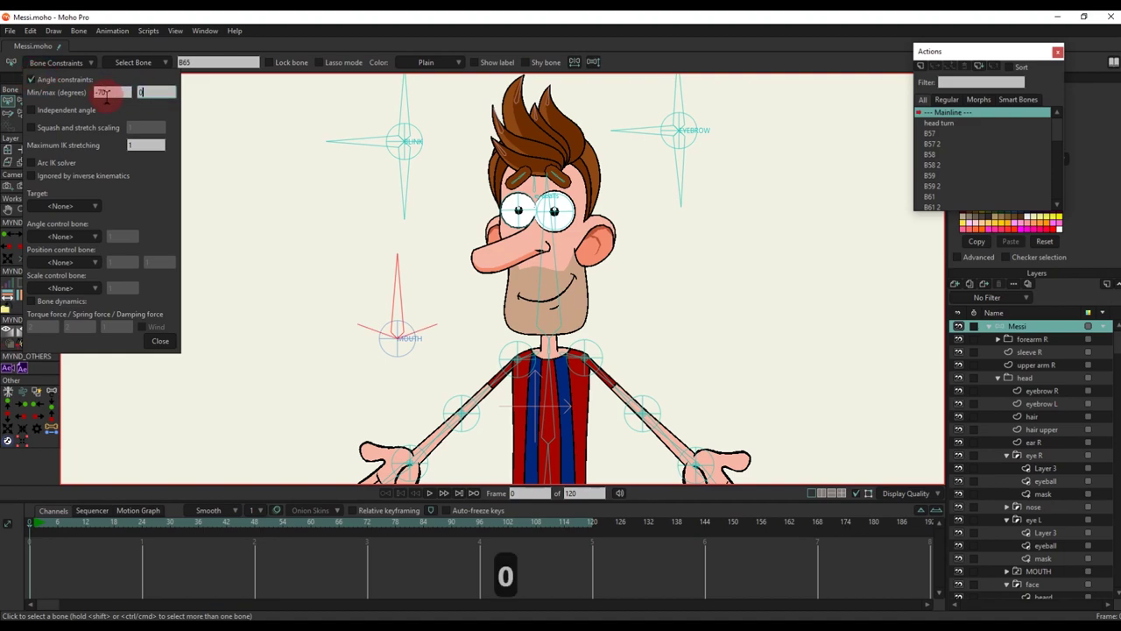
{"action": "key", "text": "Return"}
{"action": "left_click", "coordinate": [162, 342]}
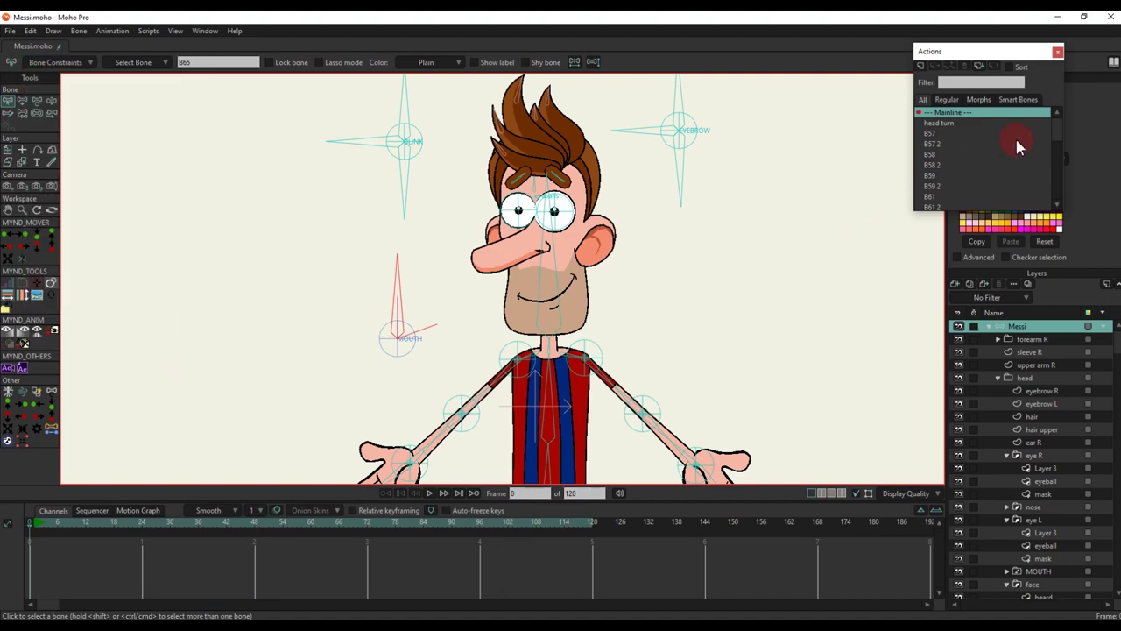
Examine the mouth shape layers inside the MOUTH switch group and reselect the Messi layer
{"action": "scroll", "coordinate": [1043, 478], "scroll_direction": "down", "scroll_amount": 3}
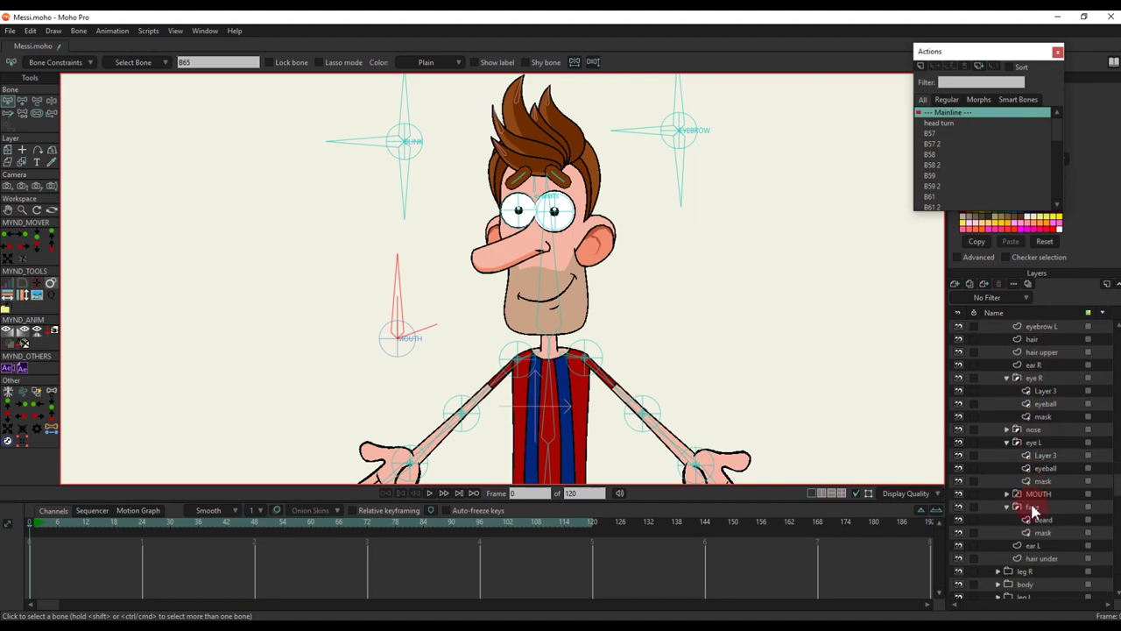
{"action": "scroll", "coordinate": [1058, 521], "scroll_direction": "down", "scroll_amount": 2}
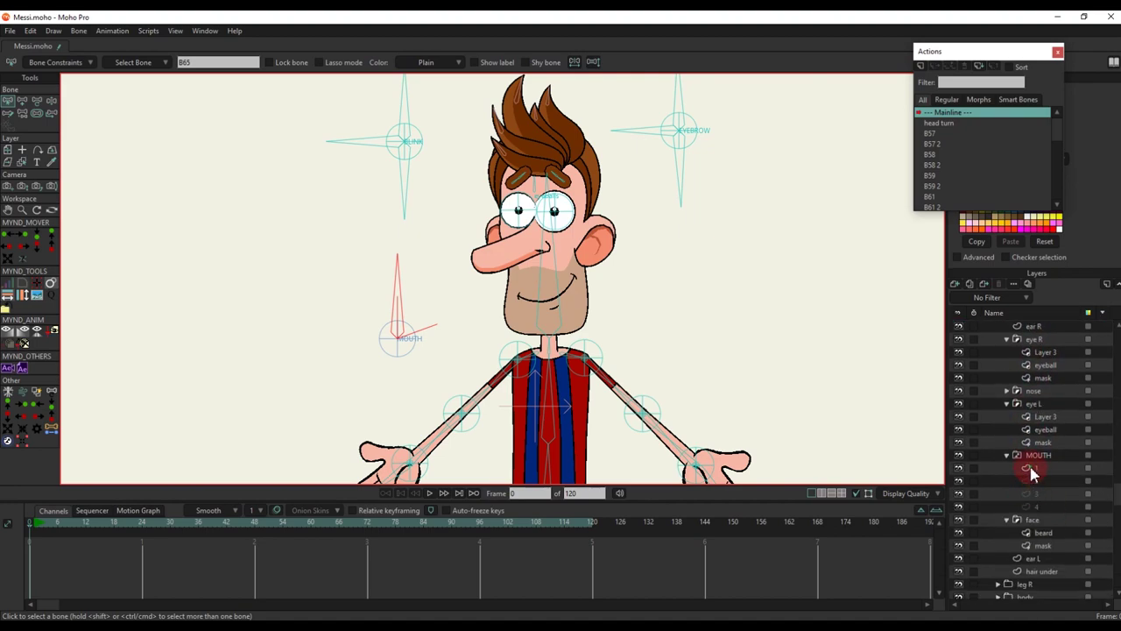
{"action": "left_click", "coordinate": [1037, 493]}
{"action": "left_click", "coordinate": [1046, 508]}
{"action": "scroll", "coordinate": [1053, 404], "scroll_direction": "up", "scroll_amount": 5}
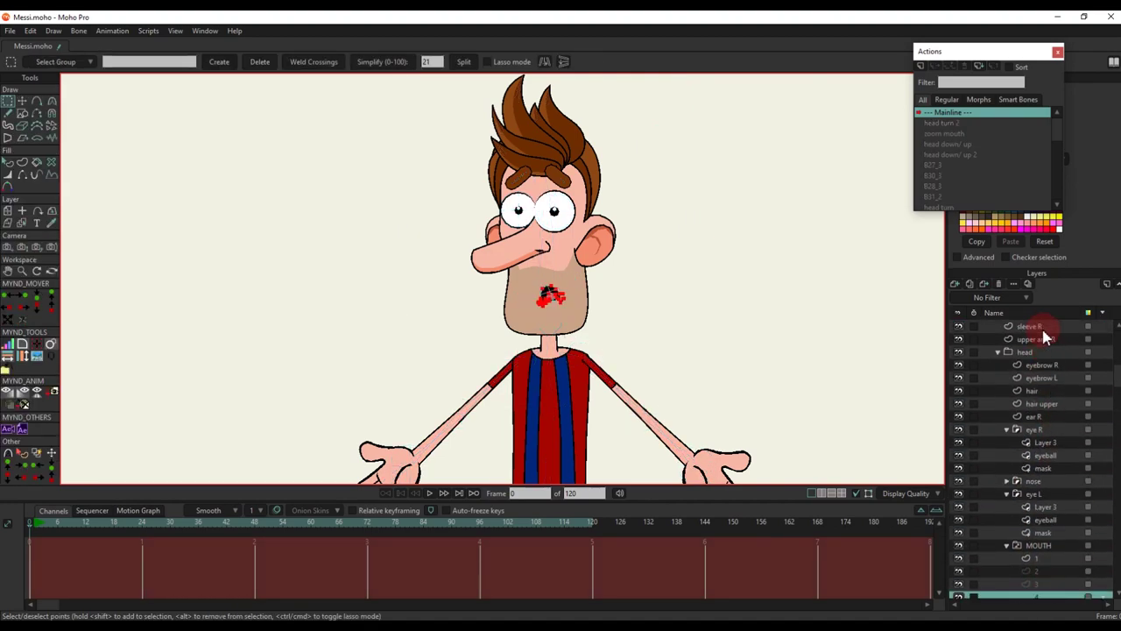
{"action": "left_click", "coordinate": [1021, 326]}
Create the B65 action for the upward MOUTH bone and rotate the bone to 20 degrees at frame 18
{"action": "left_click", "coordinate": [922, 66]}
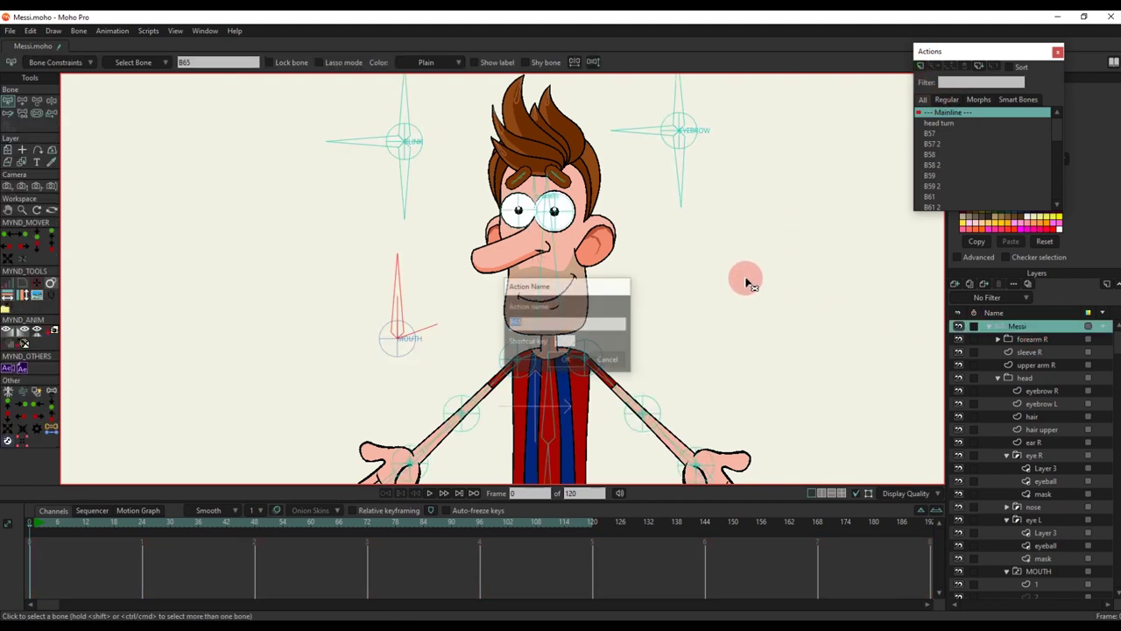
{"action": "left_click", "coordinate": [565, 359]}
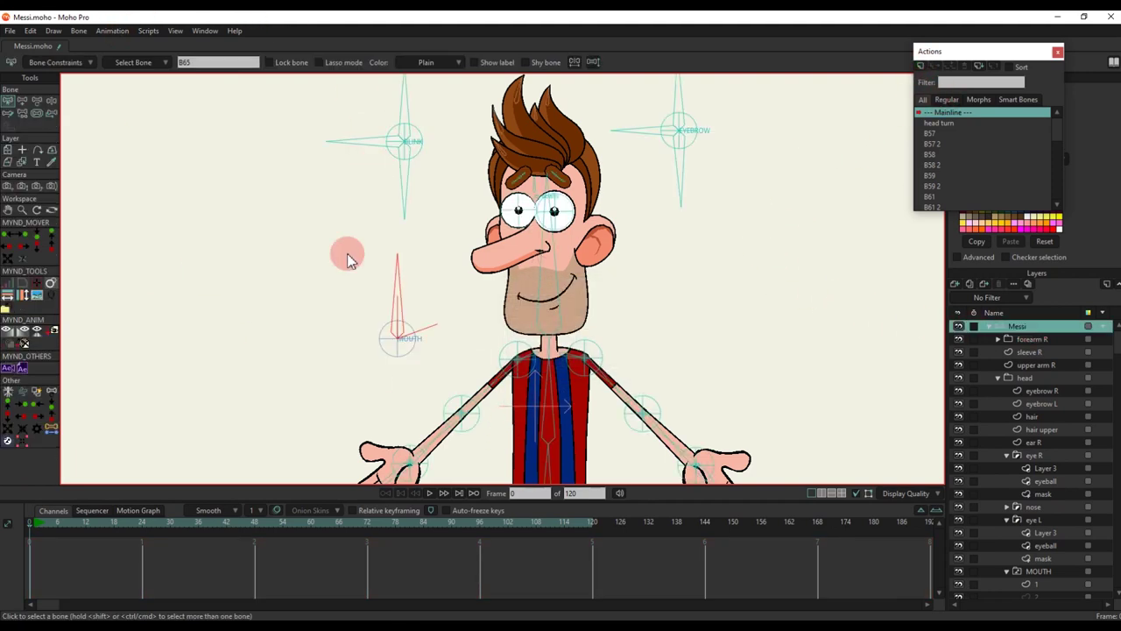
{"action": "left_click", "coordinate": [143, 523]}
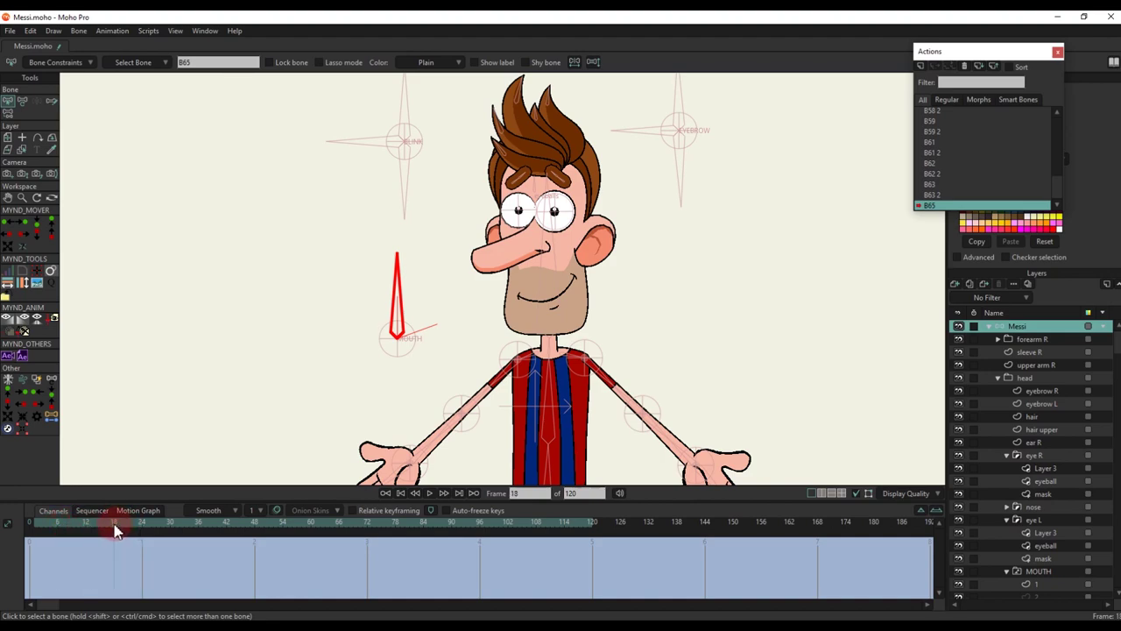
{"action": "key", "text": "t"}
{"action": "left_click_drag", "start_coordinate": [393, 301], "coordinate": [473, 313]}
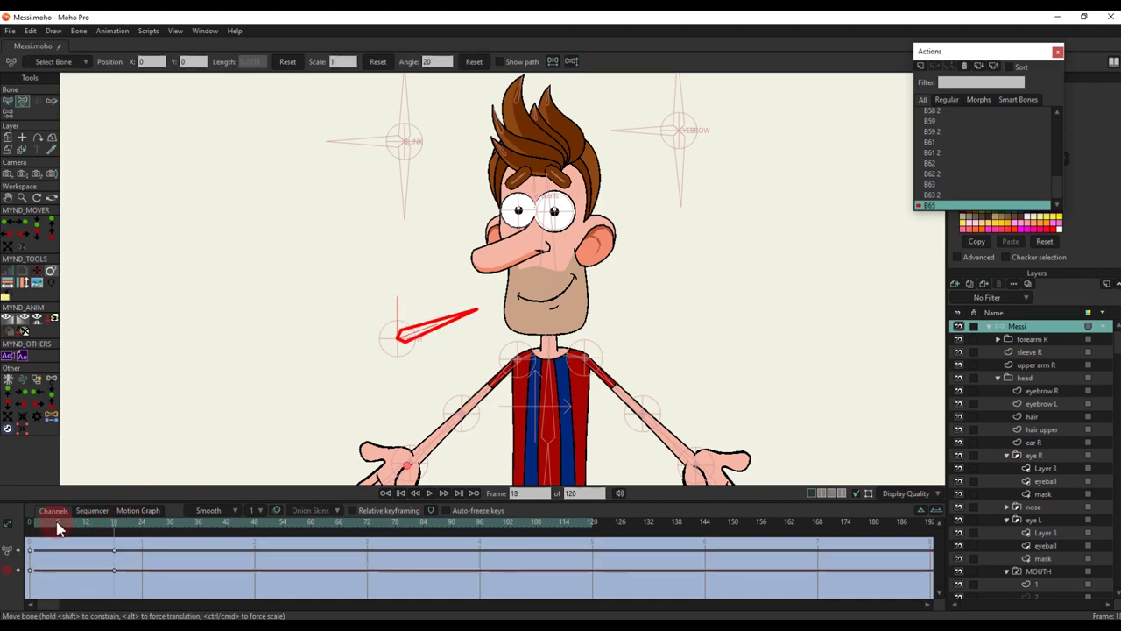
Switch the MOUTH group to child layer 2 at frame 6, layer 3 at frame 12 and layer 4 at frame 18
{"action": "scroll", "coordinate": [1054, 508], "scroll_direction": "down", "scroll_amount": 1}
{"action": "left_click", "coordinate": [1039, 533]}
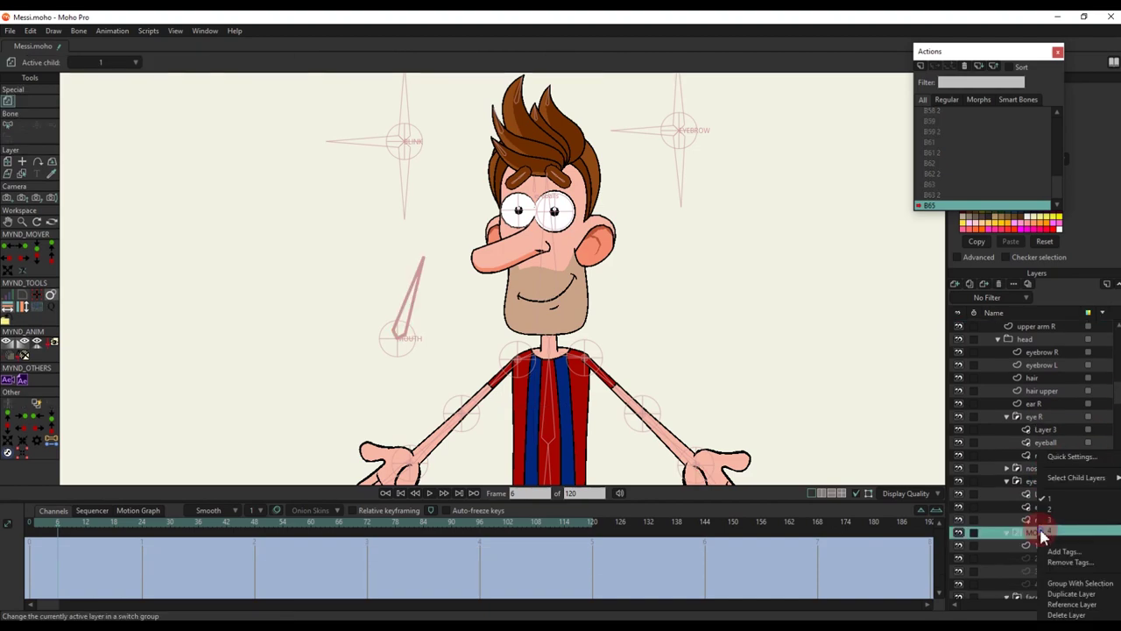
{"action": "right_click", "coordinate": [1043, 531]}
{"action": "left_click", "coordinate": [1050, 509]}
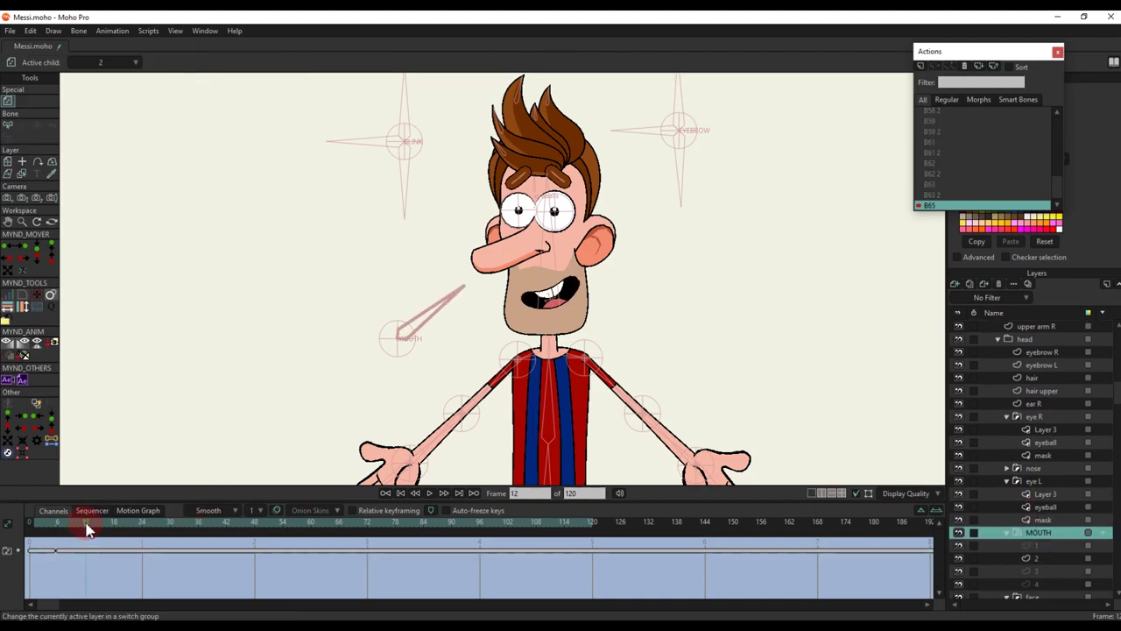
{"action": "right_click", "coordinate": [1042, 532]}
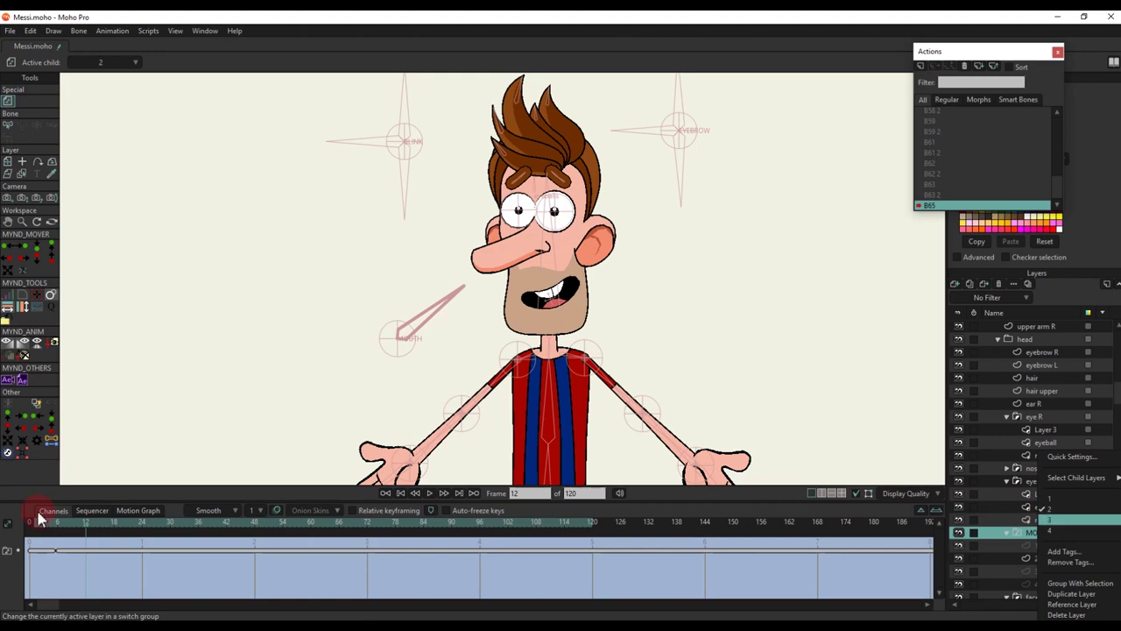
{"action": "key", "text": "3"}
{"action": "right_click", "coordinate": [1037, 533]}
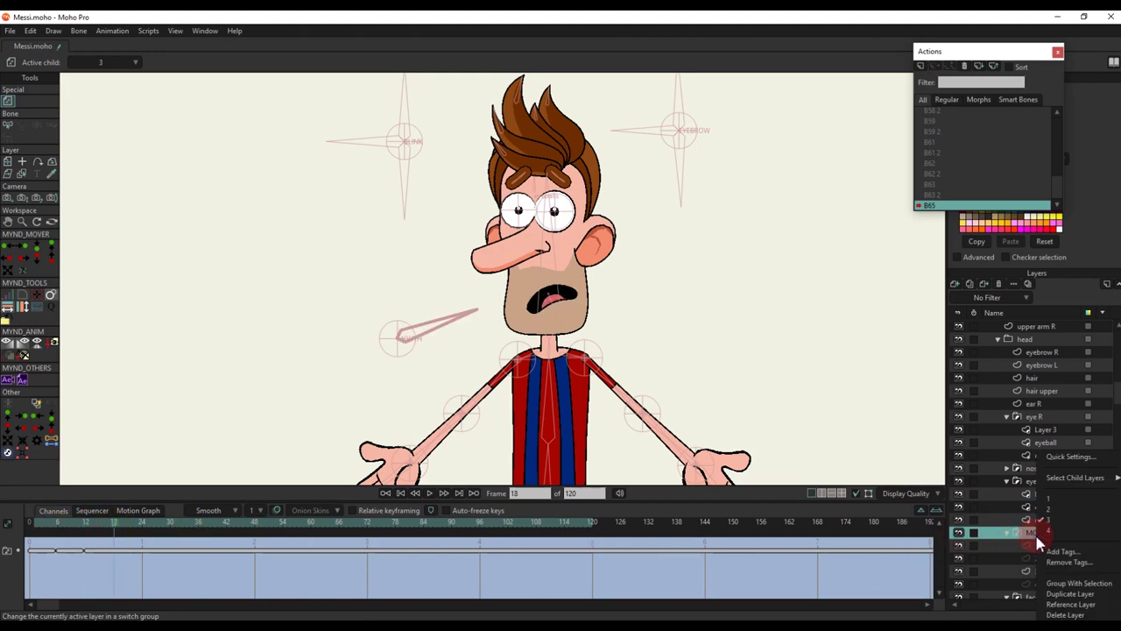
{"action": "left_click", "coordinate": [1053, 534]}
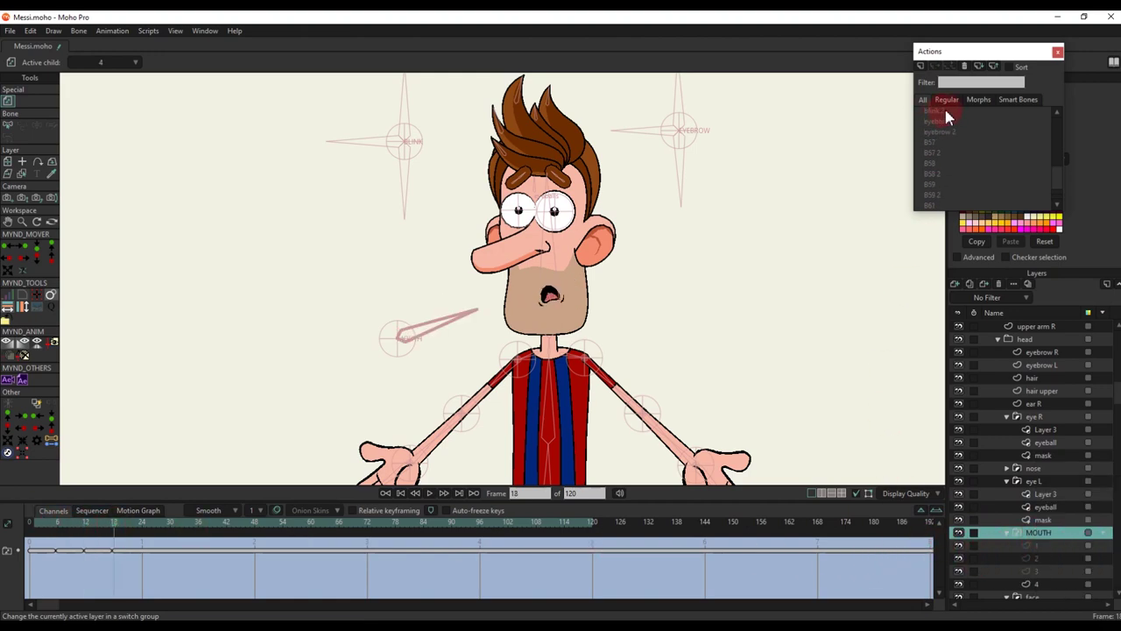
Return to frame 0 of the Mainline and save the Messi file
{"action": "scroll", "coordinate": [946, 111], "scroll_direction": "up", "scroll_amount": 15}
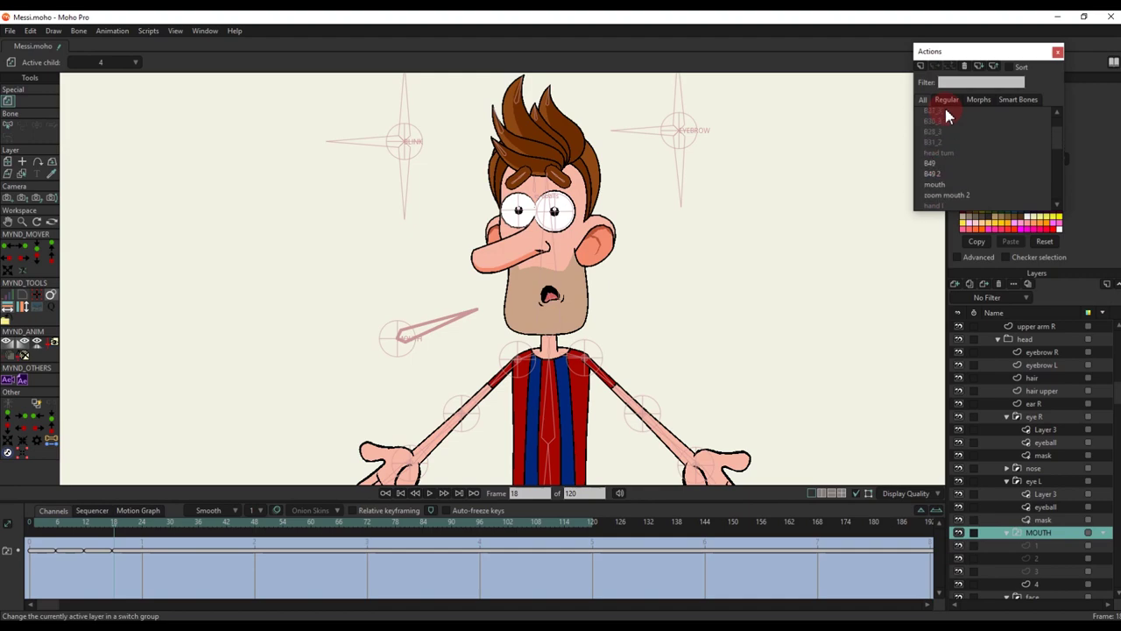
{"action": "double_click", "coordinate": [946, 108]}
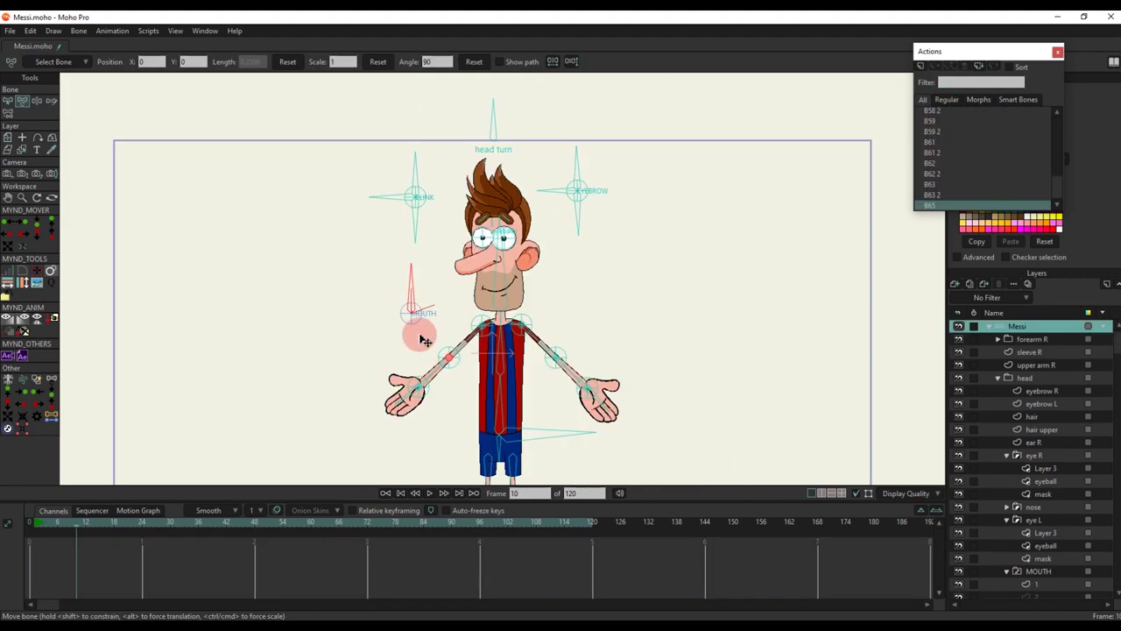
{"action": "scroll", "coordinate": [423, 337], "scroll_direction": "up", "scroll_amount": 3}
{"action": "left_click", "coordinate": [37, 531]}
{"action": "key", "text": "ctrl+s"}
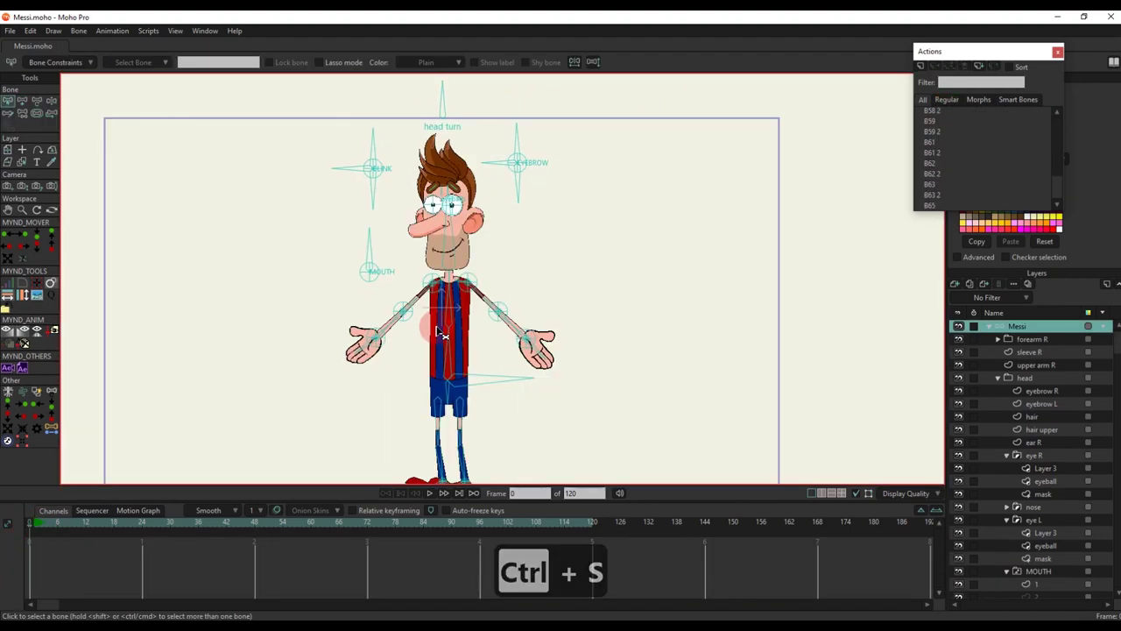
{"action": "scroll", "coordinate": [440, 331], "scroll_direction": "down", "scroll_amount": 2}
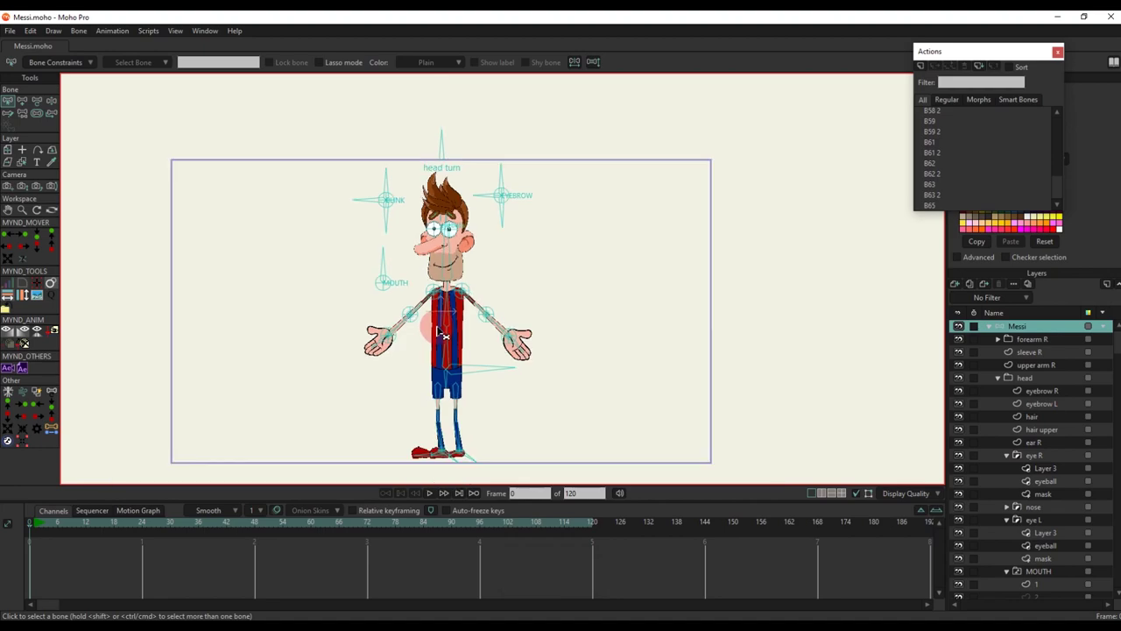
Add a downward-pointing bone on the MOUTH pin with a bone strength of 0
{"action": "scroll", "coordinate": [518, 193], "scroll_direction": "up", "scroll_amount": 6}
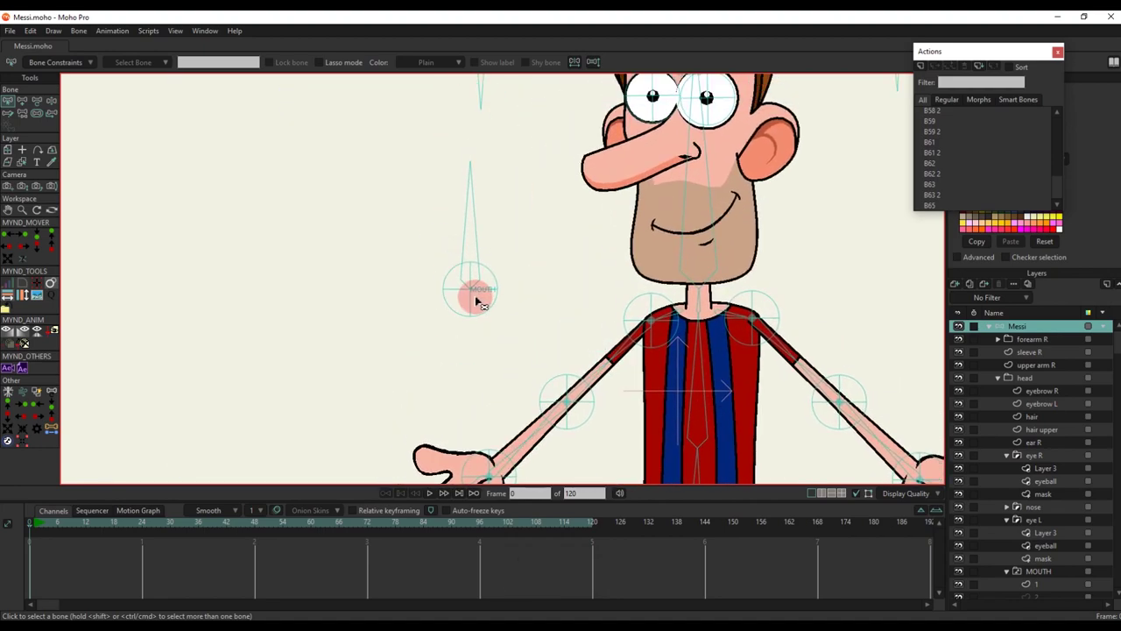
{"action": "key", "text": "a"}
{"action": "left_click_drag", "start_coordinate": [469, 289], "coordinate": [478, 403]}
{"action": "key", "text": "s"}
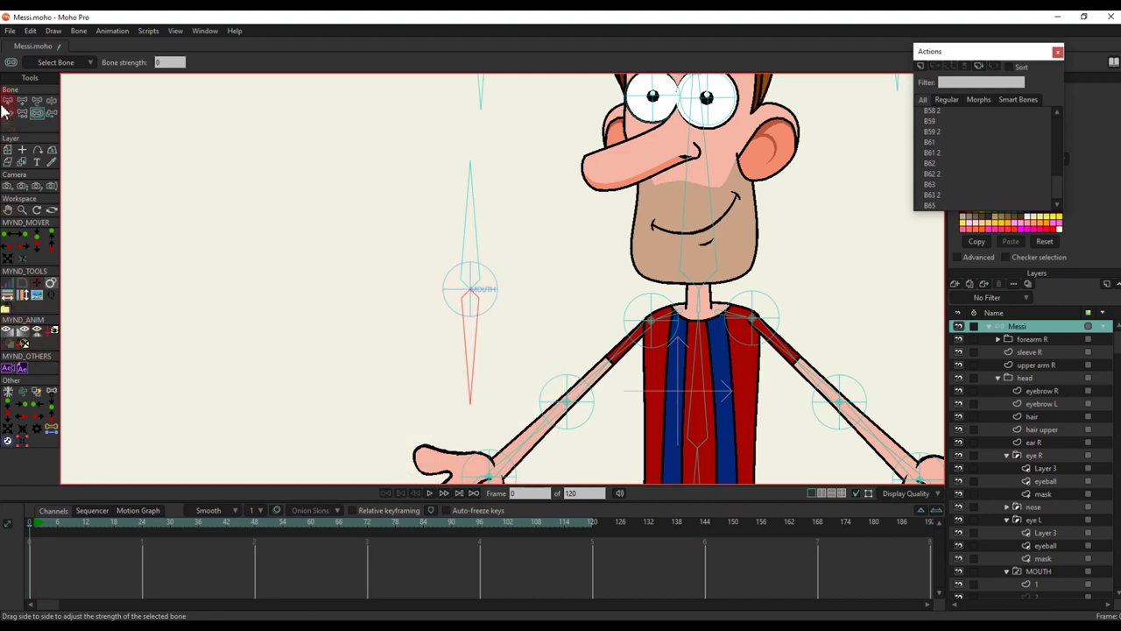
Enable angle constraints on the downward MOUTH bone with a range of -30 to 30 degrees
{"action": "left_click", "coordinate": [6, 102]}
{"action": "left_click", "coordinate": [44, 63]}
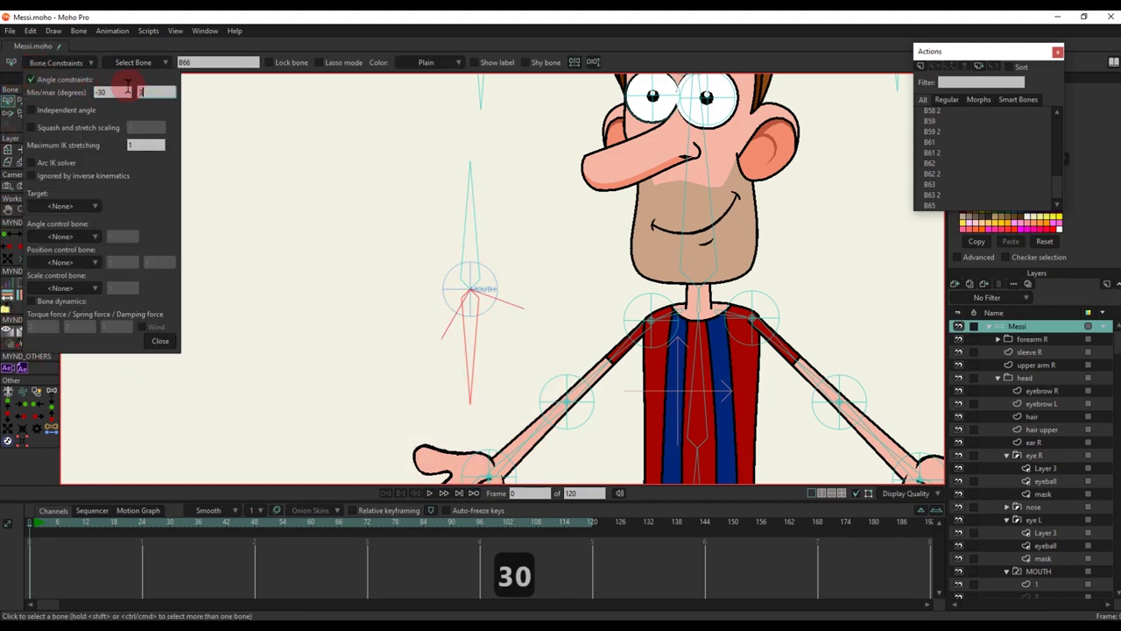
{"action": "left_click", "coordinate": [160, 342]}
Create a new smart bone action named B66 for the downward MOUTH bone
{"action": "scroll", "coordinate": [491, 263], "scroll_direction": "down", "scroll_amount": 3}
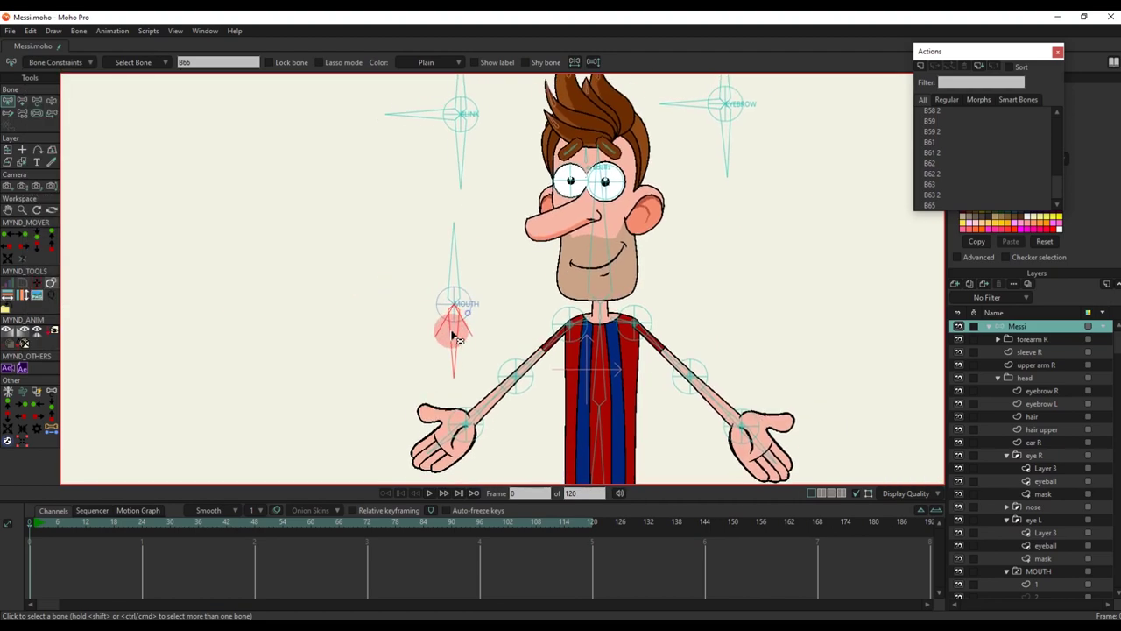
{"action": "left_click", "coordinate": [921, 67]}
{"action": "left_click", "coordinate": [567, 361]}
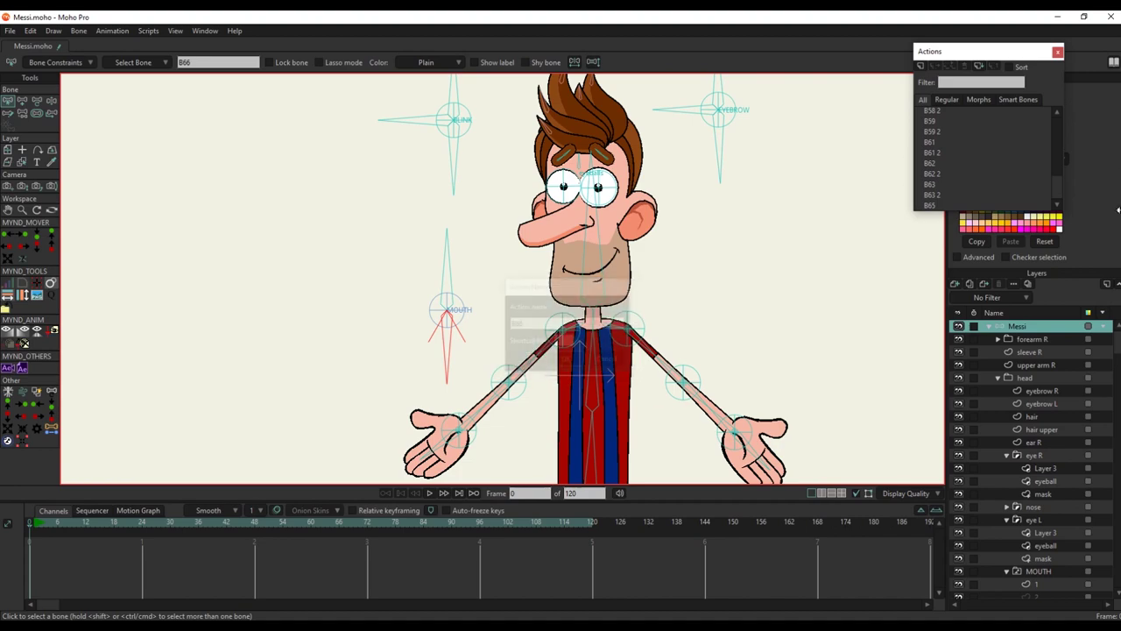
Rotate the downward MOUTH bone clockwise to its -30 degree limit at frame 24 of the B66 action
{"action": "left_click", "coordinate": [92, 436]}
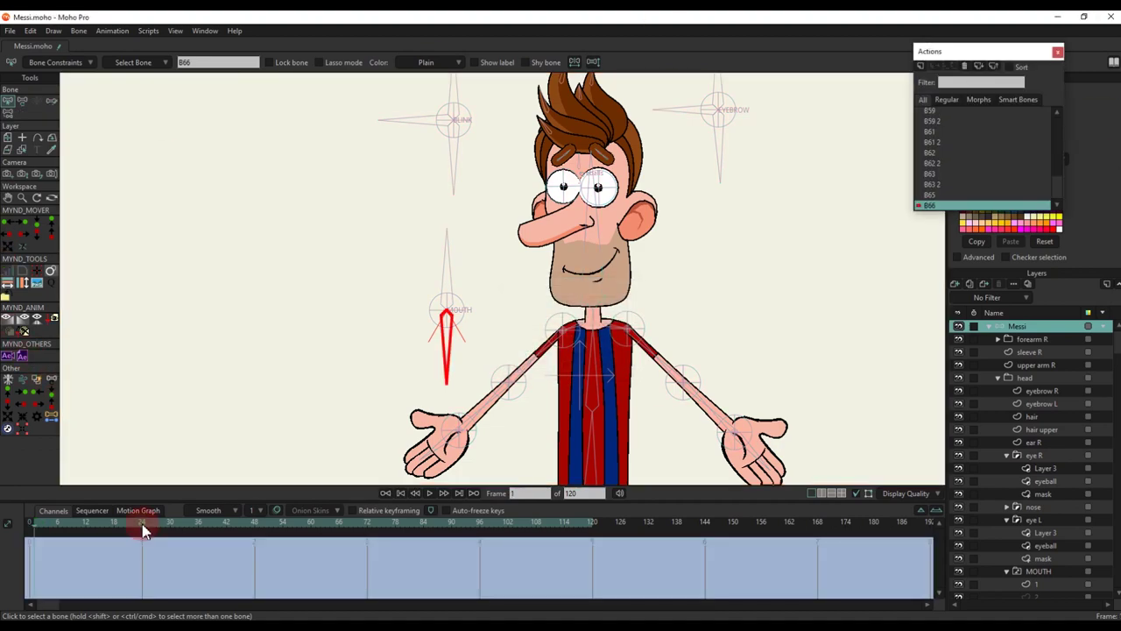
{"action": "key", "text": "t"}
{"action": "left_click_drag", "start_coordinate": [431, 351], "coordinate": [345, 338]}
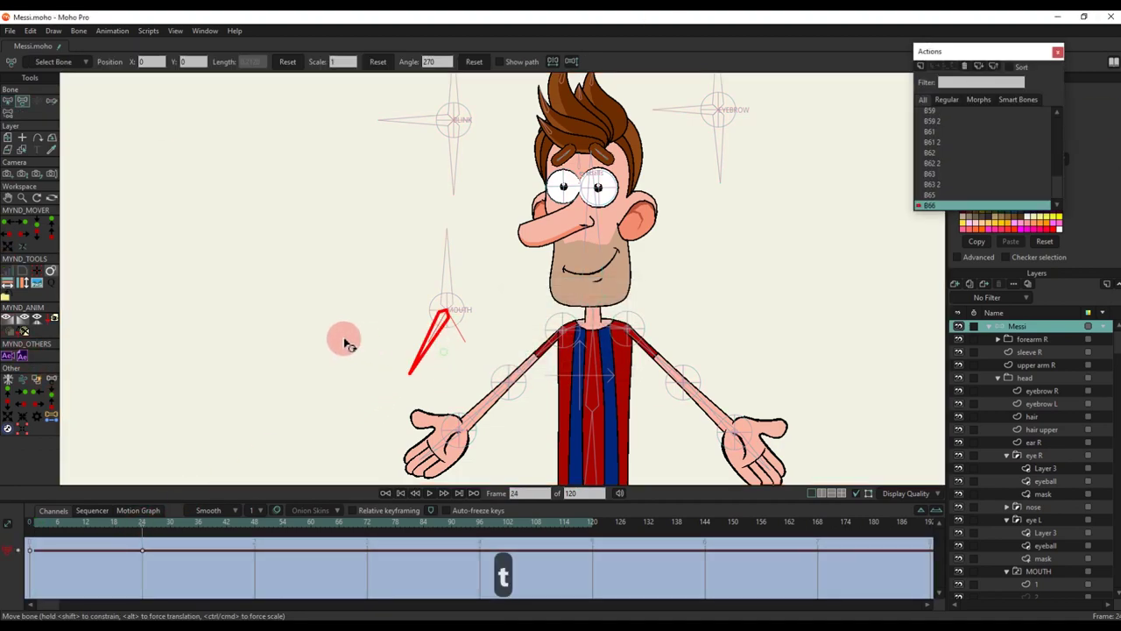
Narrow the whole MOUTH layer at frame 24 to an X scale of about 0.1141
{"action": "scroll", "coordinate": [1031, 489], "scroll_direction": "down", "scroll_amount": 2}
{"action": "left_click", "coordinate": [1039, 523]}
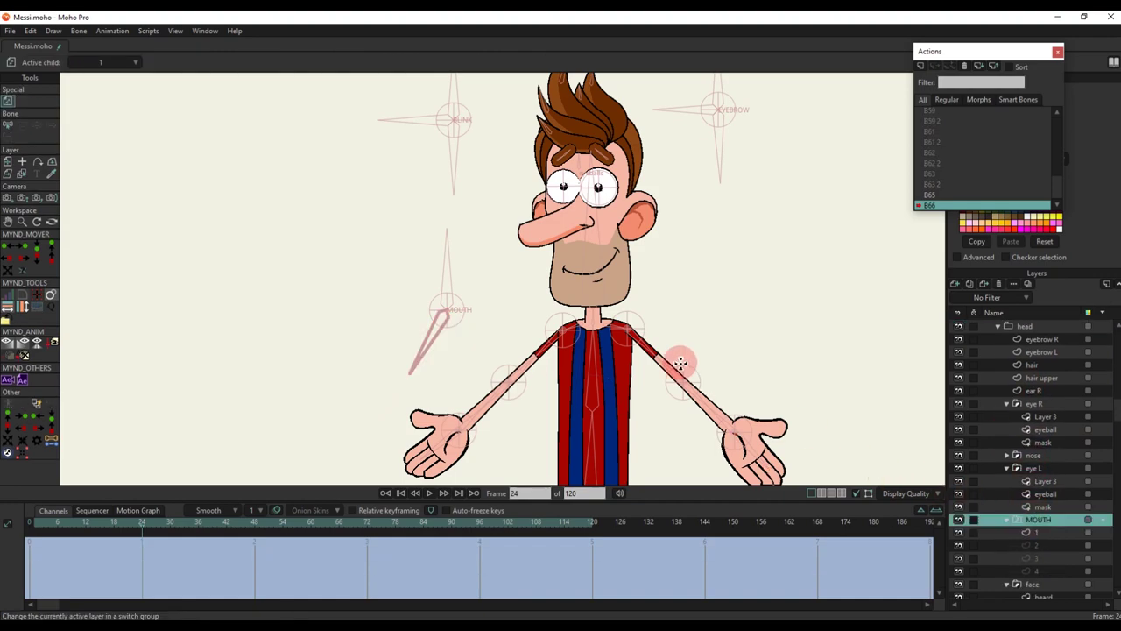
{"action": "scroll", "coordinate": [601, 285], "scroll_direction": "up", "scroll_amount": 4}
{"action": "key", "text": "m"}
{"action": "scroll", "coordinate": [621, 254], "scroll_direction": "up", "scroll_amount": 3}
{"action": "scroll", "coordinate": [624, 254], "scroll_direction": "up", "scroll_amount": 2}
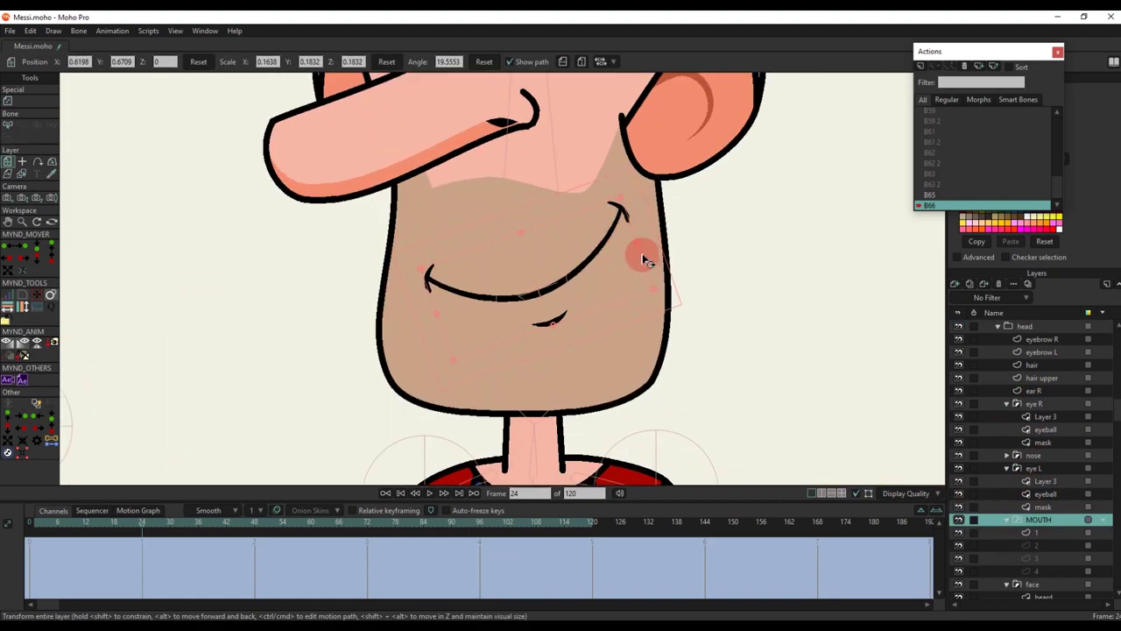
{"action": "left_click_drag", "start_coordinate": [637, 241], "coordinate": [607, 255]}
Return to the Mainline and create a second smart bone action, B66 2, for the downward MOUTH bone
{"action": "scroll", "coordinate": [898, 137], "scroll_direction": "up", "scroll_amount": 6}
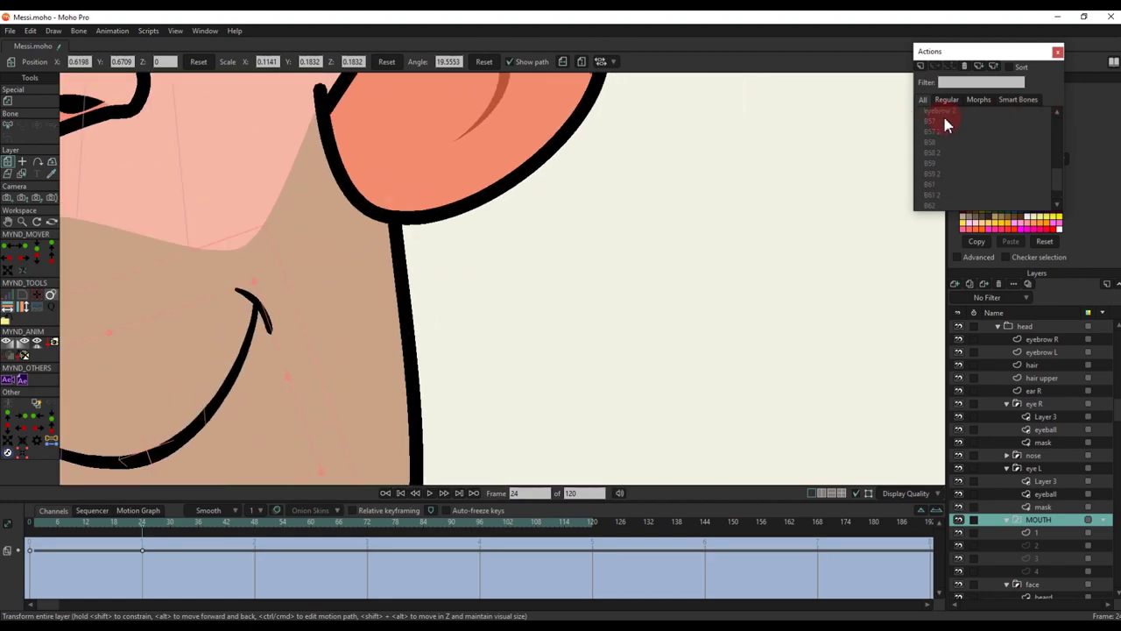
{"action": "scroll", "coordinate": [952, 109], "scroll_direction": "up", "scroll_amount": 5}
{"action": "left_click", "coordinate": [953, 119]}
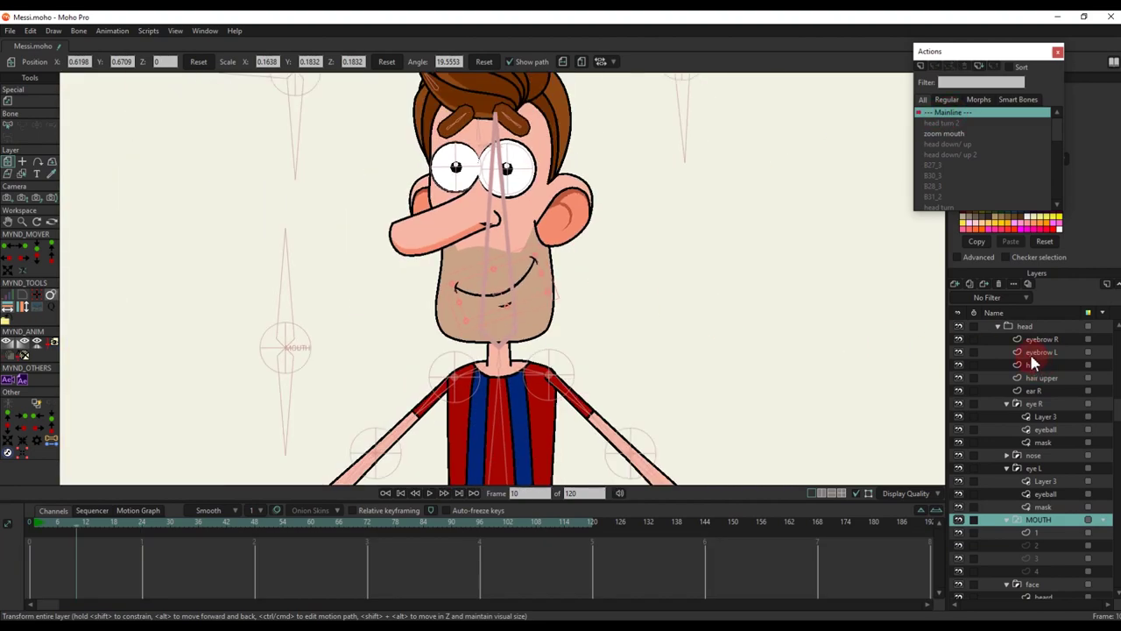
{"action": "scroll", "coordinate": [1027, 351], "scroll_direction": "up", "scroll_amount": 2}
{"action": "key", "text": "r"}
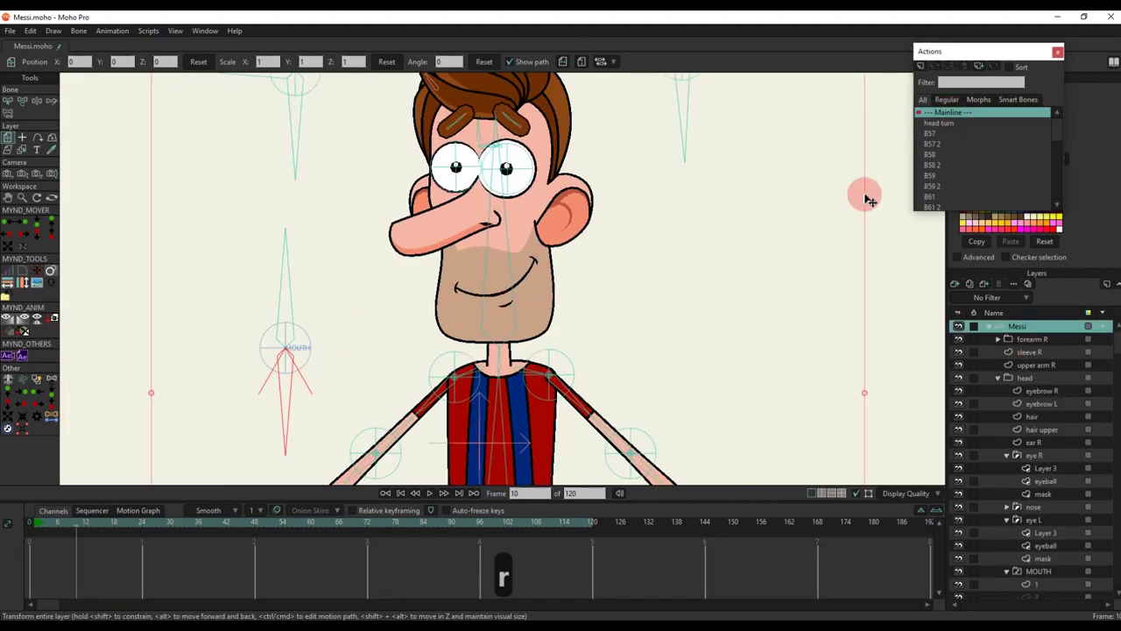
{"action": "scroll", "coordinate": [971, 143], "scroll_direction": "down", "scroll_amount": 10}
{"action": "left_click", "coordinate": [923, 69]}
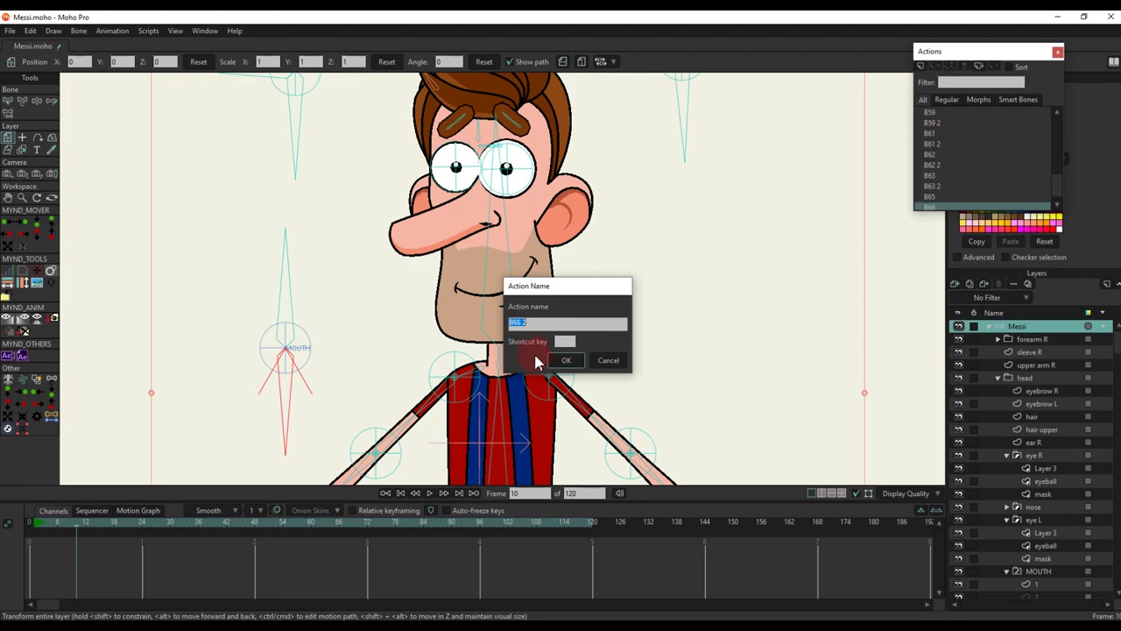
{"action": "left_click", "coordinate": [565, 362]}
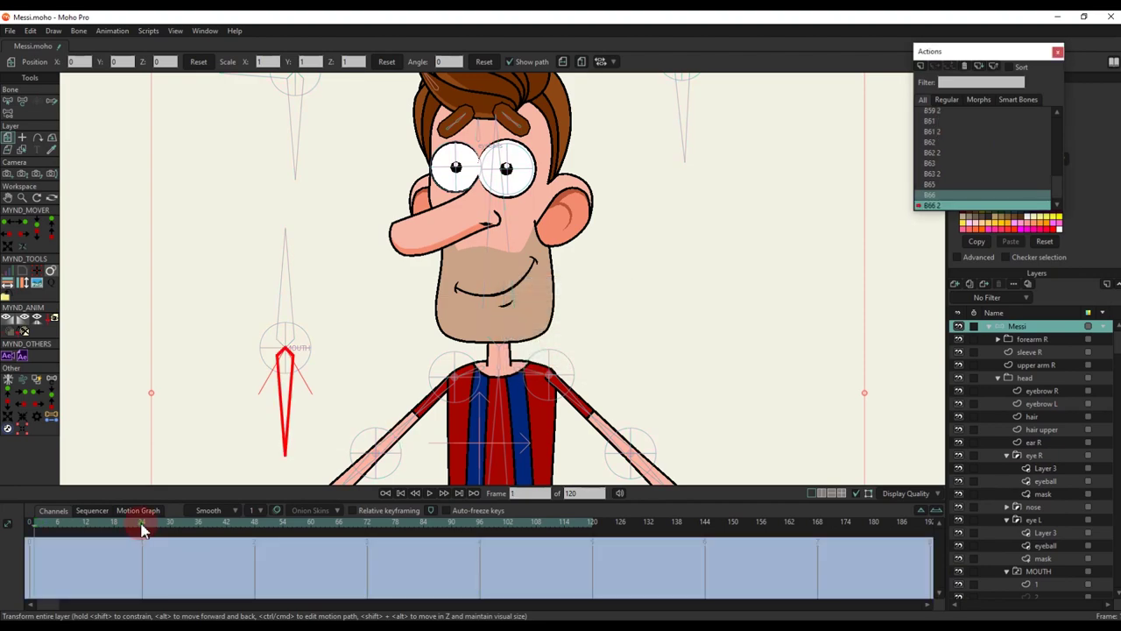
At frame 24 of B66 2, rotate the MOUTH bone to 300 degrees and widen the MOUTH layer to an X scale of about 0.2130
{"action": "key", "text": "t"}
{"action": "left_click", "coordinate": [432, 364]}
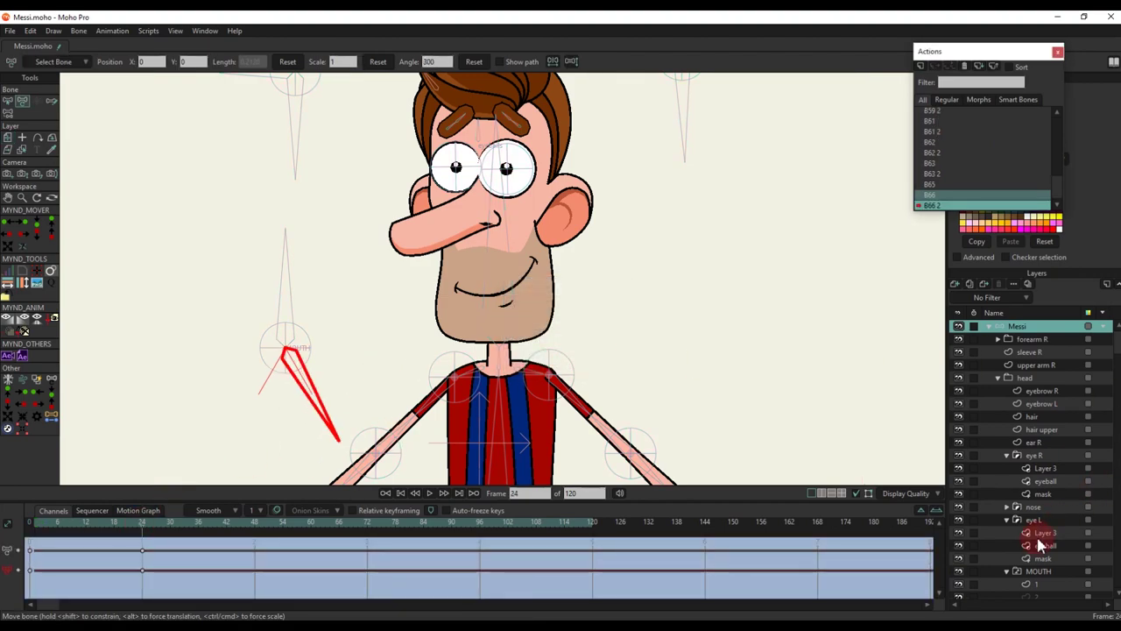
{"action": "left_click", "coordinate": [1042, 562]}
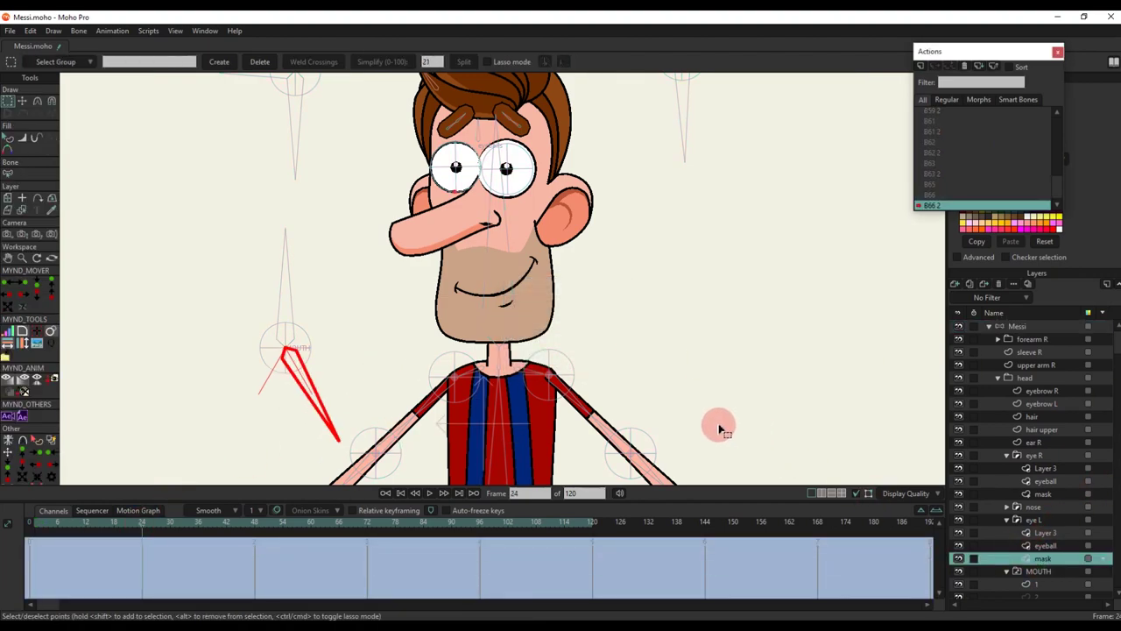
{"action": "left_click", "coordinate": [1041, 571]}
{"action": "key", "text": "m"}
{"action": "key", "text": "0"}
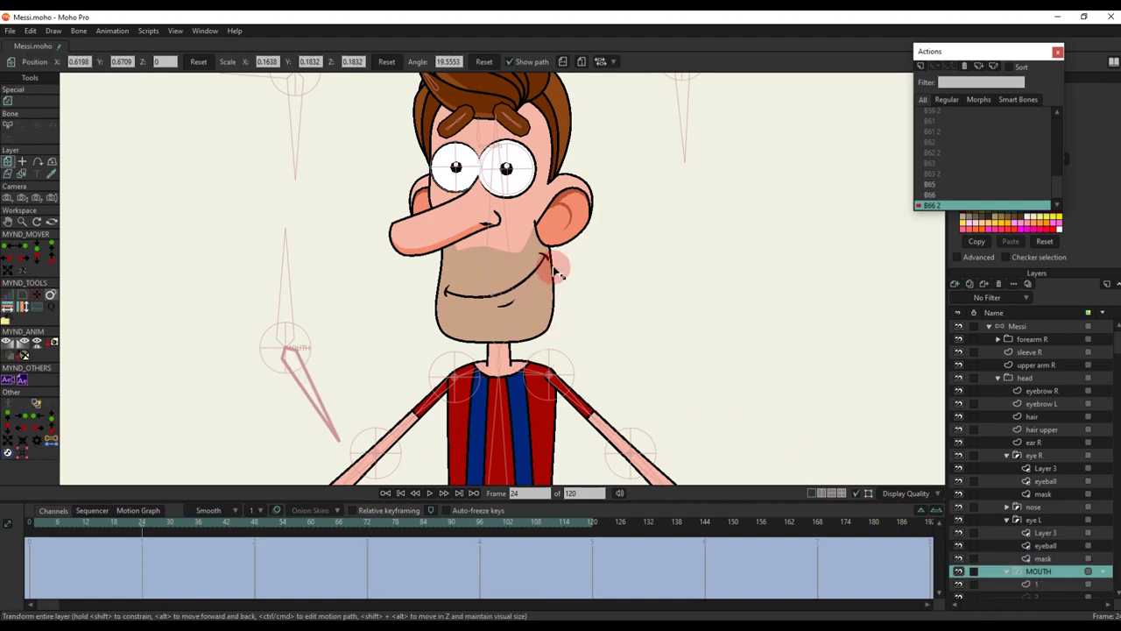
{"action": "left_click_drag", "start_coordinate": [558, 273], "coordinate": [580, 274]}
Test the downward MOUTH bone on the Mainline, then delete the test keyframes and return to frame 0
{"action": "scroll", "coordinate": [981, 114], "scroll_direction": "up", "scroll_amount": 3}
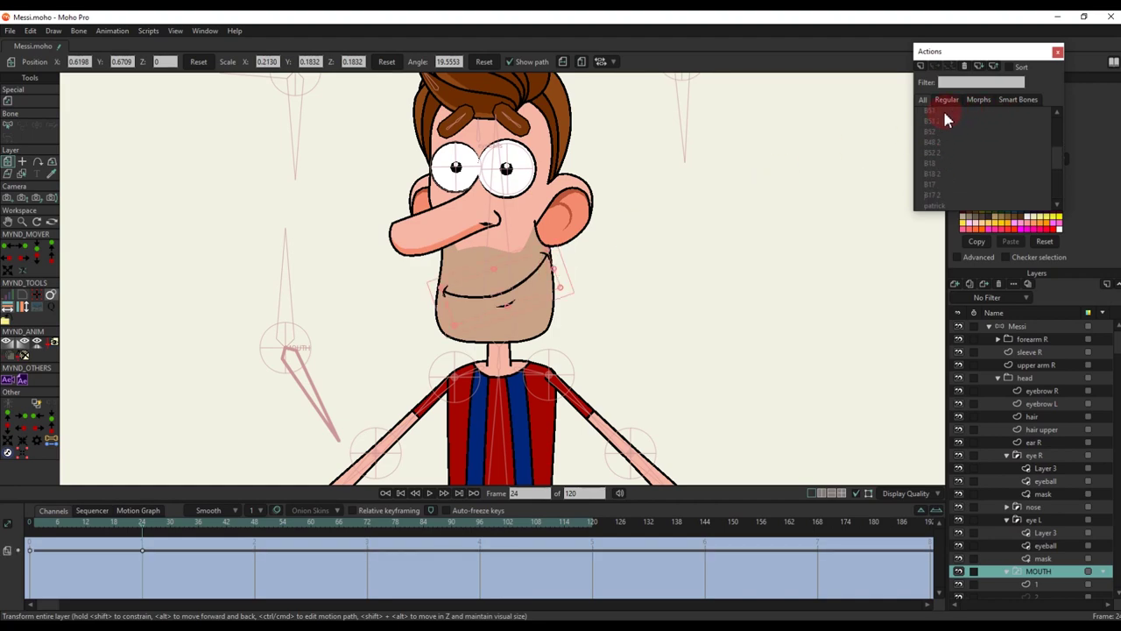
{"action": "scroll", "coordinate": [946, 113], "scroll_direction": "up", "scroll_amount": 5}
{"action": "left_click", "coordinate": [950, 112]}
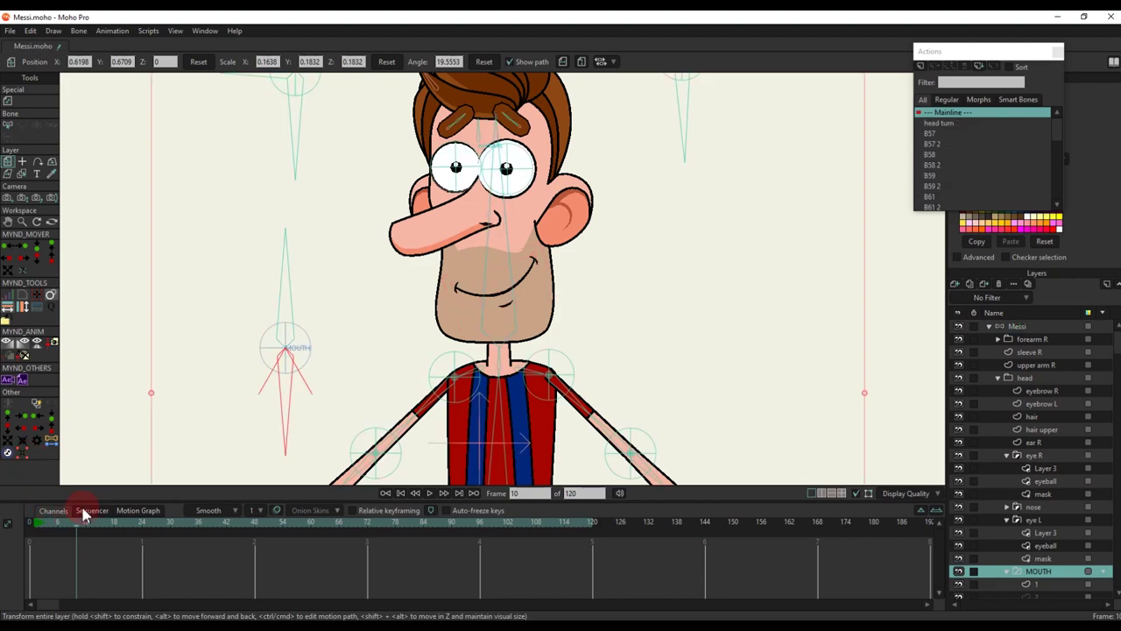
{"action": "key", "text": "t"}
{"action": "mouse_move", "coordinate": [288, 409]}
{"action": "left_mouse_down"}
{"action": "mouse_move", "coordinate": [263, 413]}
{"action": "mouse_move", "coordinate": [302, 410]}
{"action": "mouse_move", "coordinate": [292, 275]}
{"action": "mouse_move", "coordinate": [320, 283]}
{"action": "mouse_move", "coordinate": [317, 267]}
{"action": "mouse_move", "coordinate": [292, 401]}
{"action": "mouse_move", "coordinate": [271, 403]}
{"action": "mouse_move", "coordinate": [272, 418]}
{"action": "mouse_move", "coordinate": [322, 415]}
{"action": "mouse_move", "coordinate": [296, 412]}
{"action": "left_mouse_up"}
{"action": "scroll", "coordinate": [409, 268], "scroll_direction": "down", "scroll_amount": 5}
{"action": "left_click_drag", "start_coordinate": [114, 581], "coordinate": [5, 501]}
{"action": "key", "text": "BackSpace"}
Add a short upright, unparented bone beside the hand under the MOUTH control, with a bone strength of 0
{"action": "key", "text": "b"}
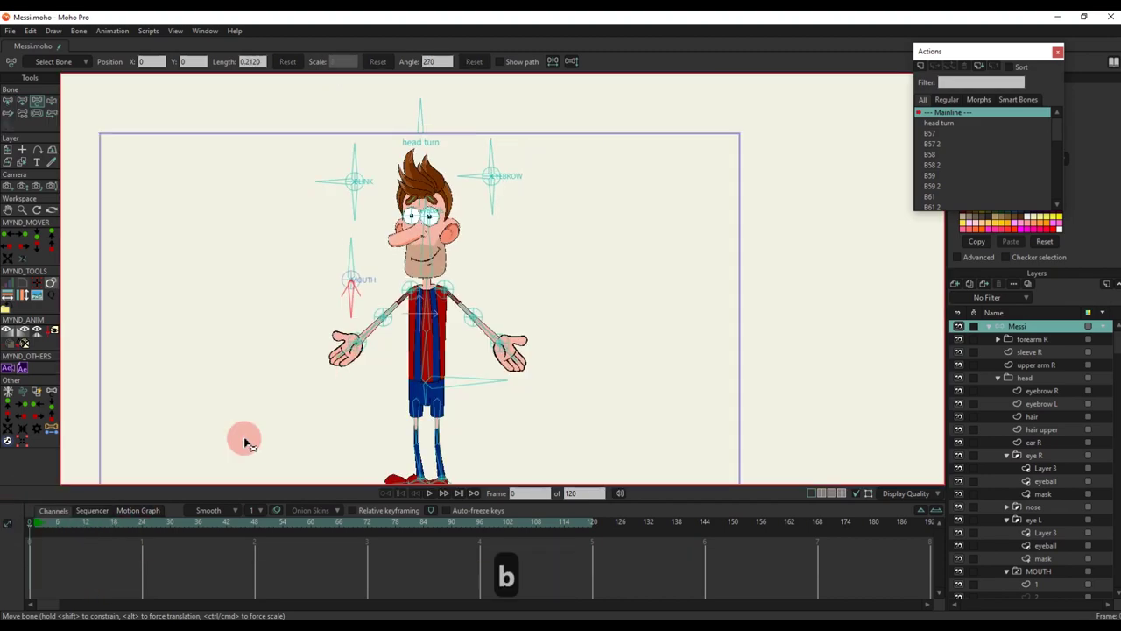
{"action": "scroll", "coordinate": [255, 434], "scroll_direction": "up", "scroll_amount": 4}
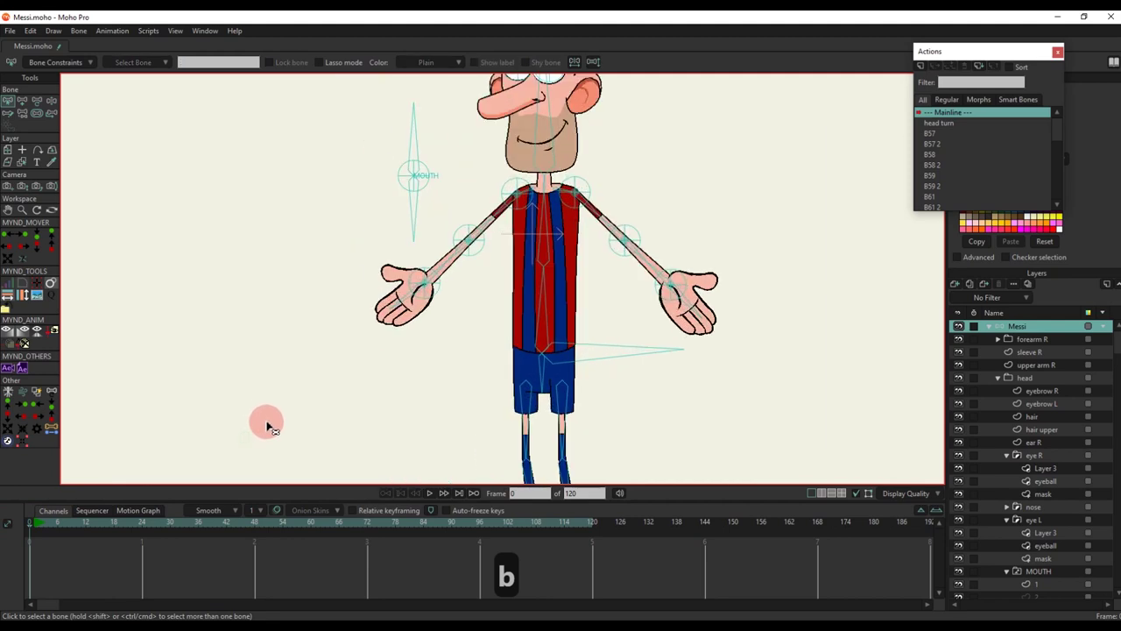
{"action": "key", "text": "a"}
{"action": "left_click_drag", "start_coordinate": [347, 416], "coordinate": [349, 351]}
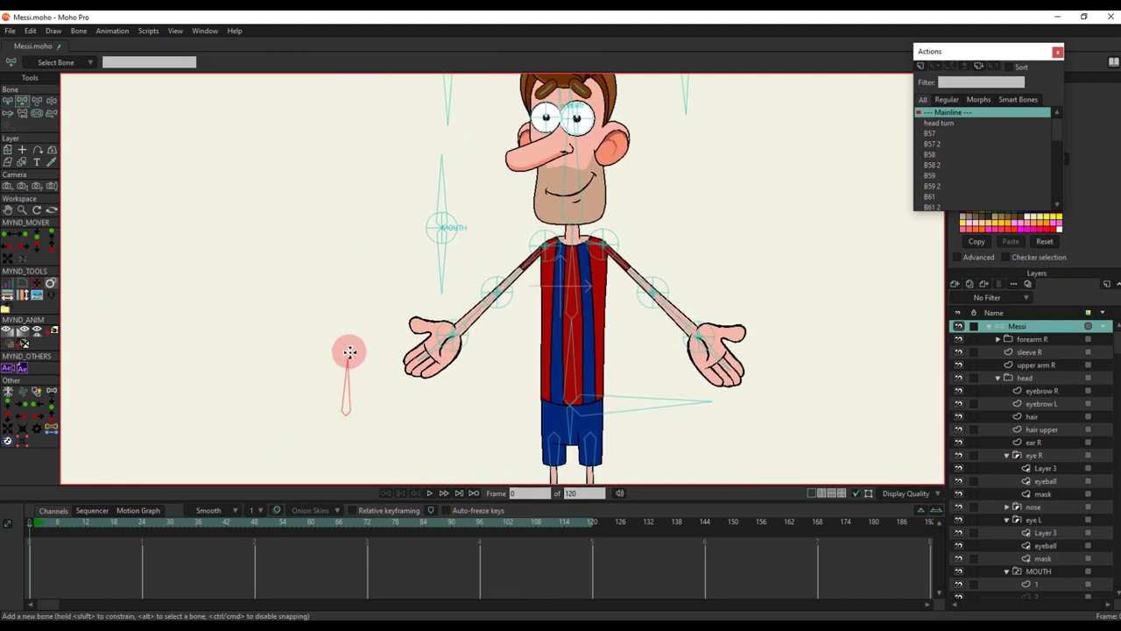
{"action": "key", "text": "s"}
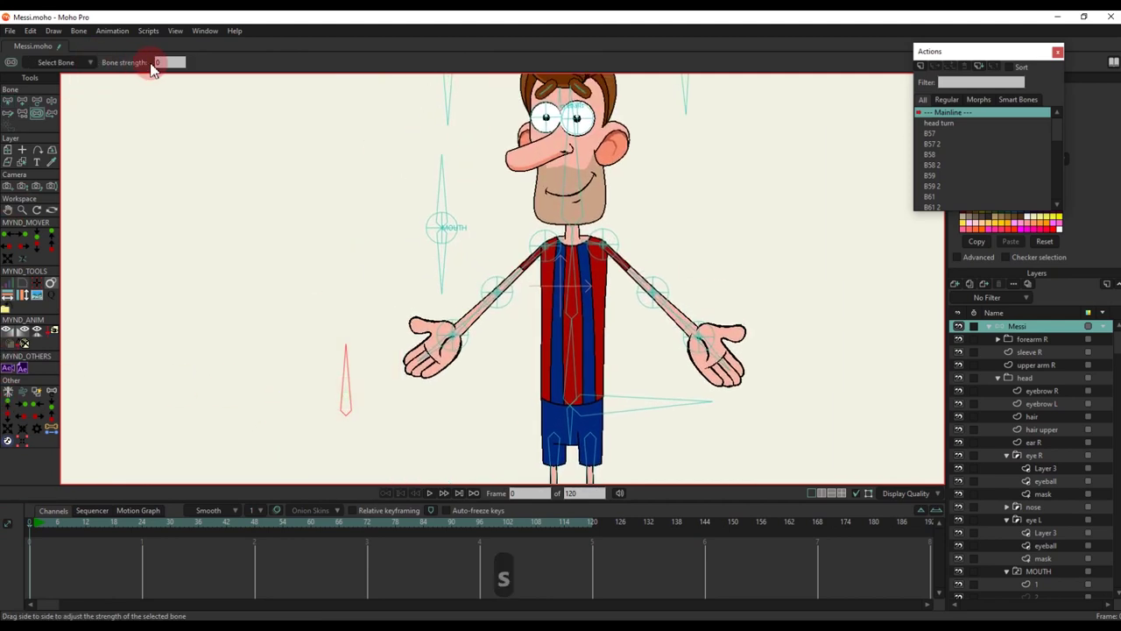
{"action": "key", "text": "v"}
Name the new bone hand L and show its label
{"action": "key", "text": "b"}
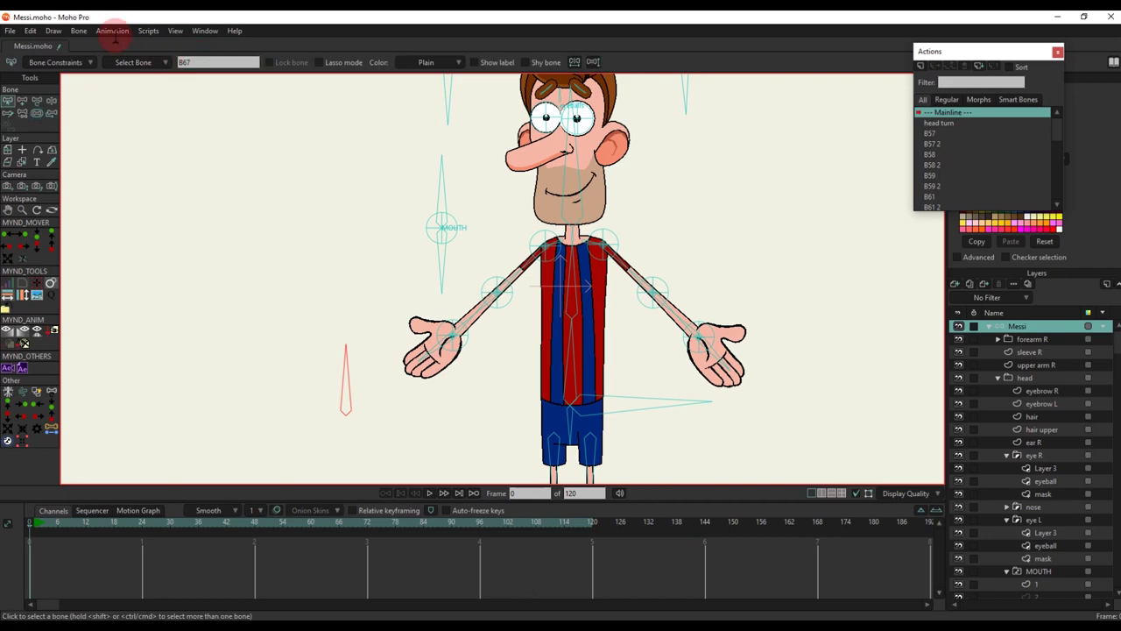
{"action": "type", "text": "ba"}
{"action": "key", "text": "BackSpace"}
{"action": "key", "text": "BackSpace"}
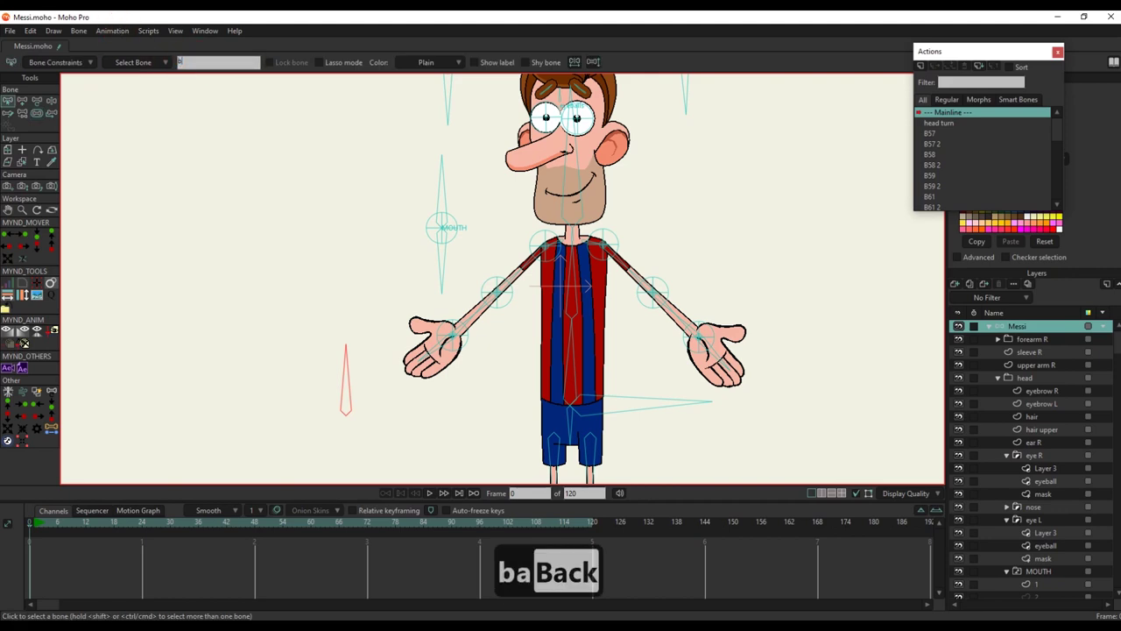
{"action": "type", "text": "hand L"}
{"action": "key", "text": "Return"}
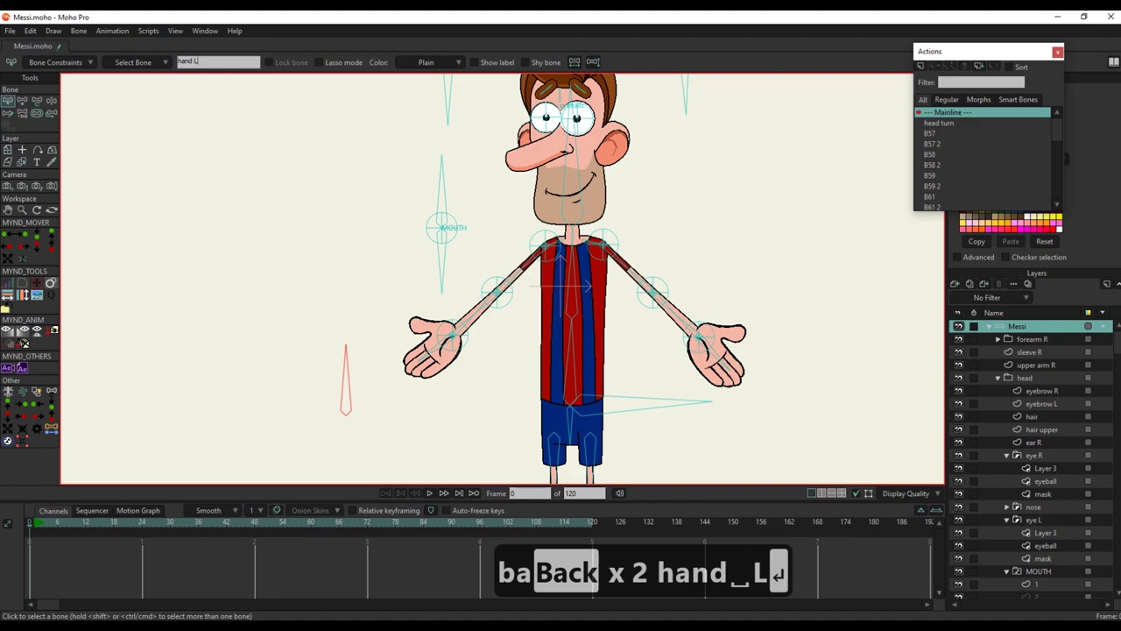
{"action": "left_click", "coordinate": [475, 62]}
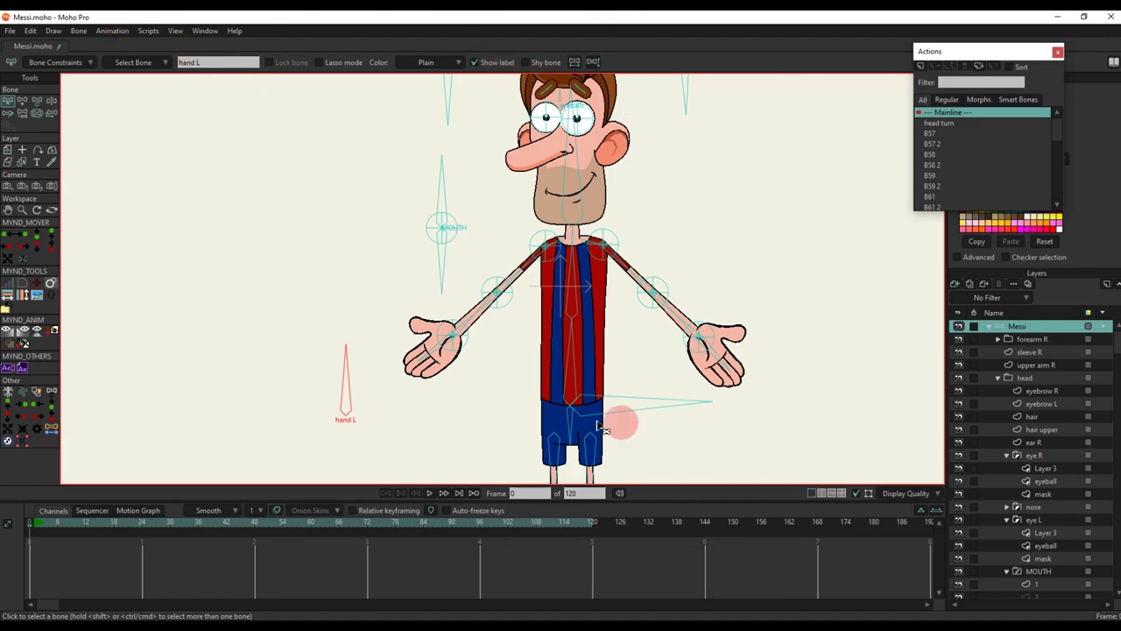
Enable angle constraints on the hand L bone with a range of 0 to 70 degrees
{"action": "left_click", "coordinate": [87, 63]}
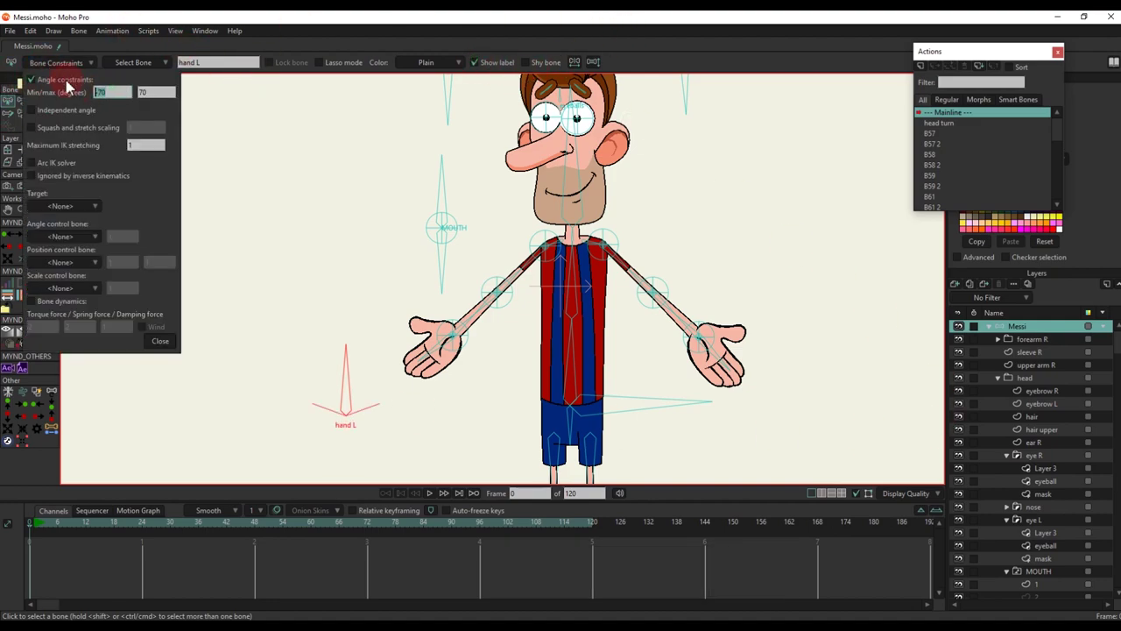
{"action": "type", "text": "0"}
{"action": "key", "text": "Return"}
{"action": "left_click", "coordinate": [158, 342]}
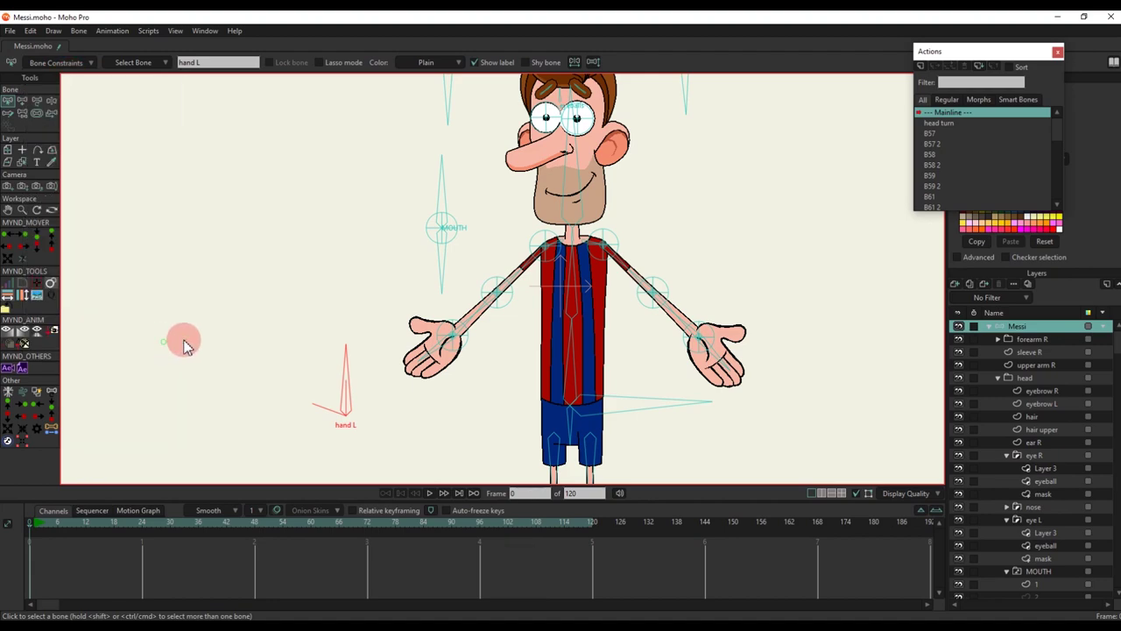
Examine each hand drawing in the hand 3 switch layer inside the forearm l group, from Layer 9.svg to Layer 3.svg
{"action": "scroll", "coordinate": [1007, 530], "scroll_direction": "down", "scroll_amount": 2}
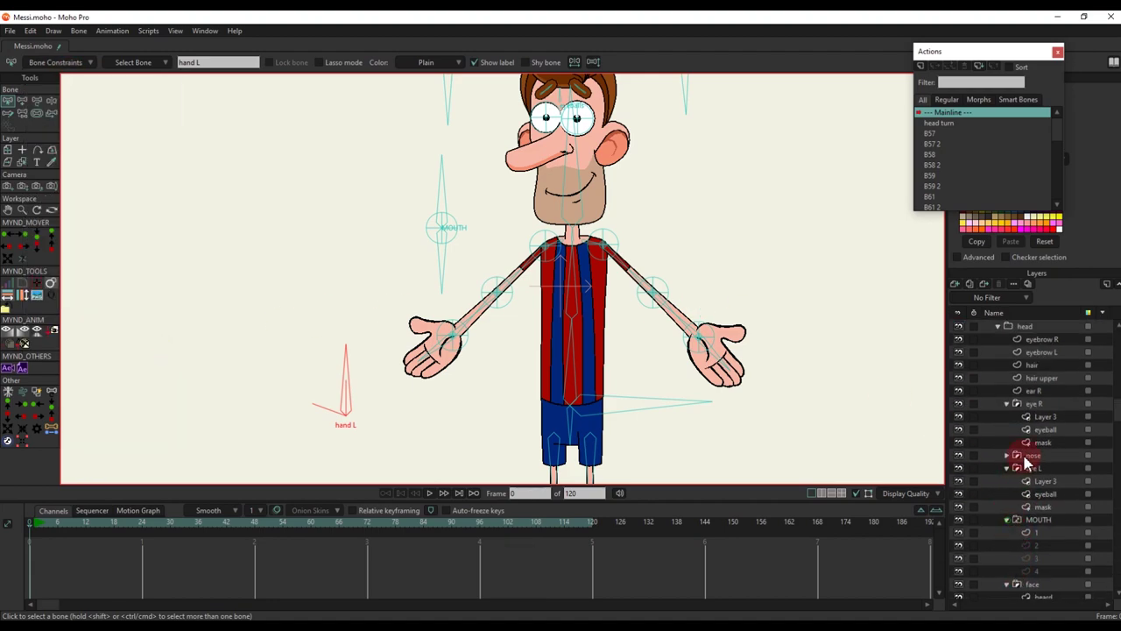
{"action": "scroll", "coordinate": [1021, 456], "scroll_direction": "up", "scroll_amount": 2}
{"action": "left_click", "coordinate": [998, 378]}
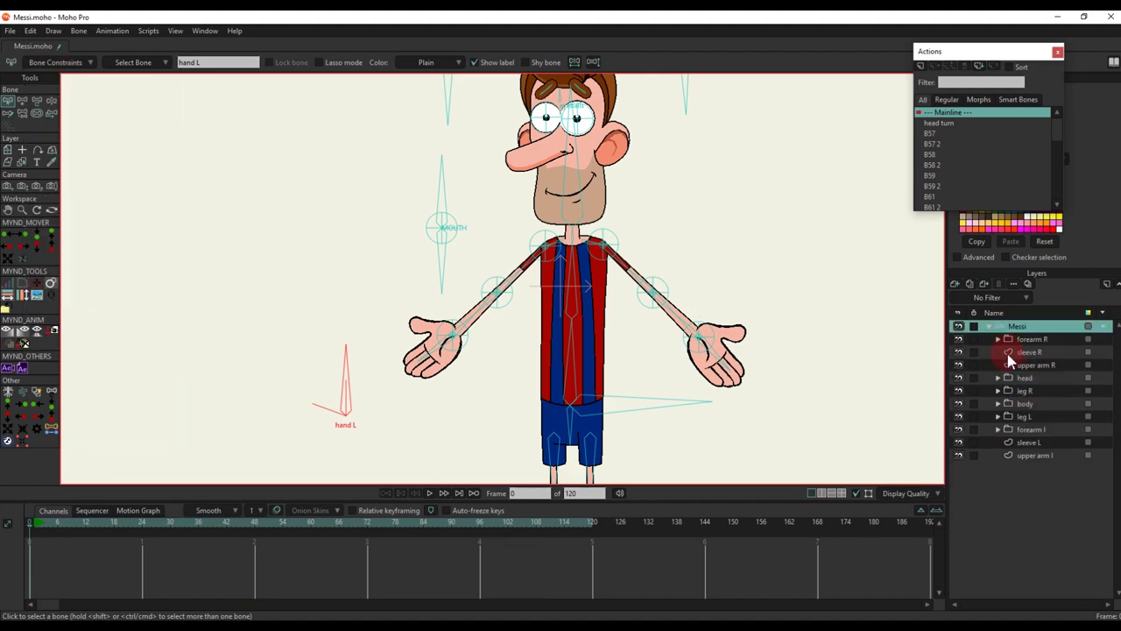
{"action": "left_click", "coordinate": [1008, 444]}
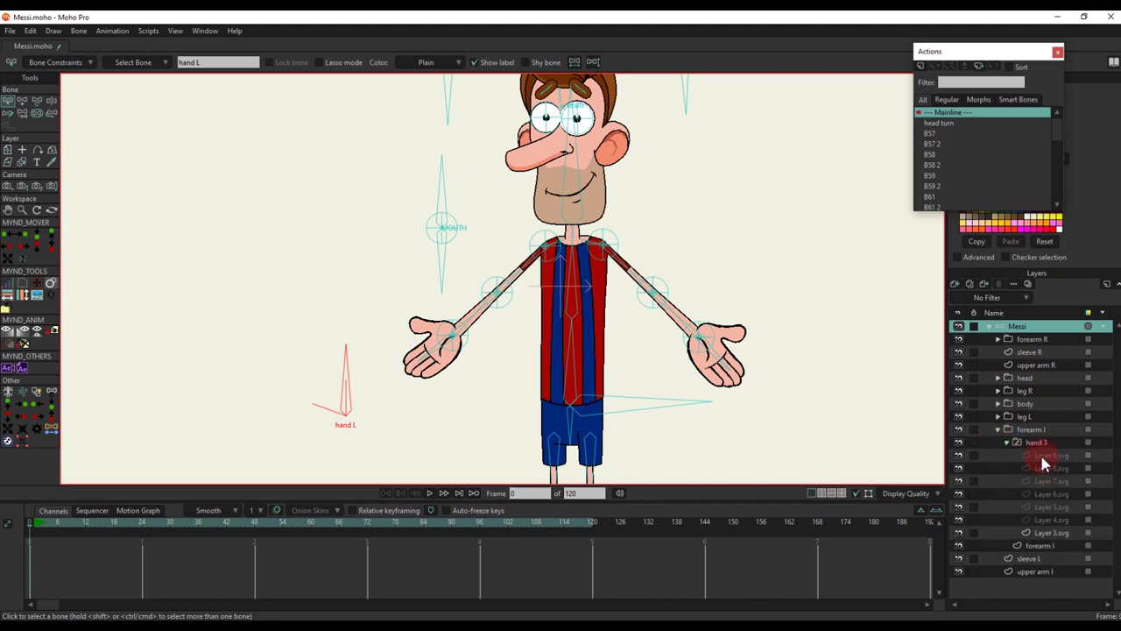
{"action": "left_click", "coordinate": [1040, 455]}
{"action": "left_click", "coordinate": [1043, 468]}
{"action": "left_click", "coordinate": [1046, 480]}
{"action": "left_click", "coordinate": [1051, 493]}
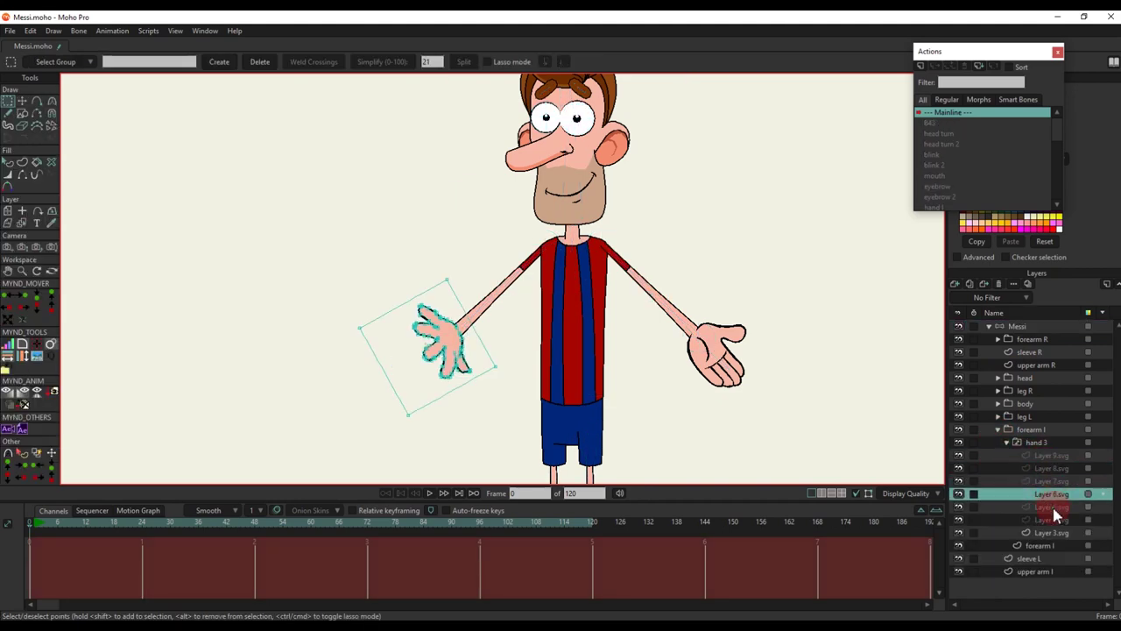
{"action": "left_click", "coordinate": [1052, 506]}
{"action": "left_click", "coordinate": [1054, 520]}
{"action": "left_click", "coordinate": [1056, 533]}
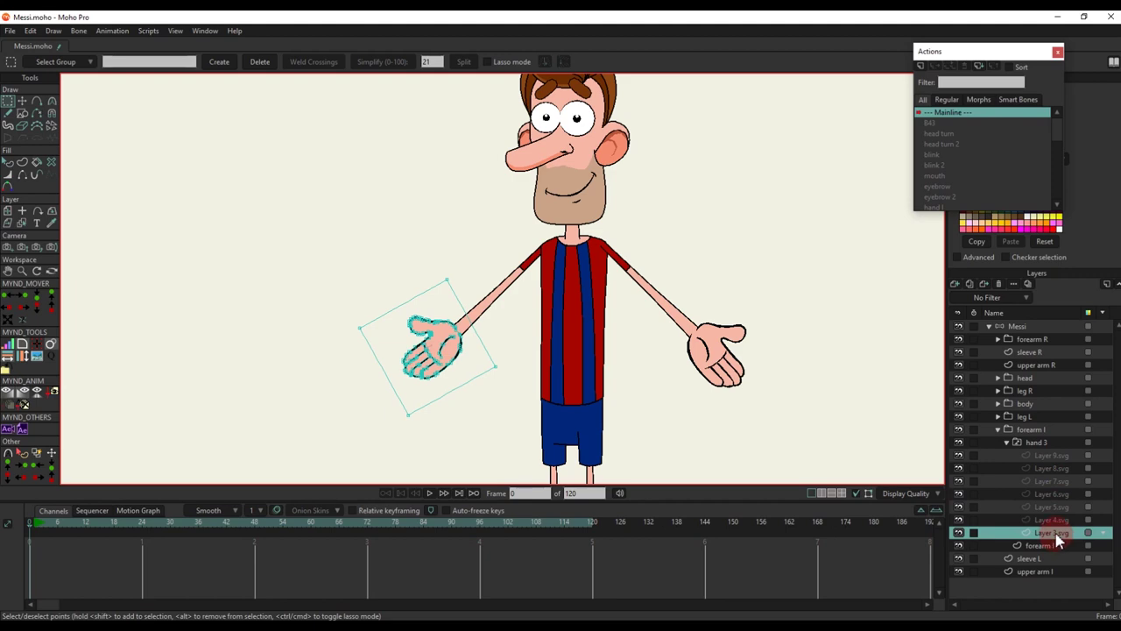
Create the smart bone action hand L and rotate its bone to the 70 degree limit at frame 36
{"action": "left_click", "coordinate": [1016, 327]}
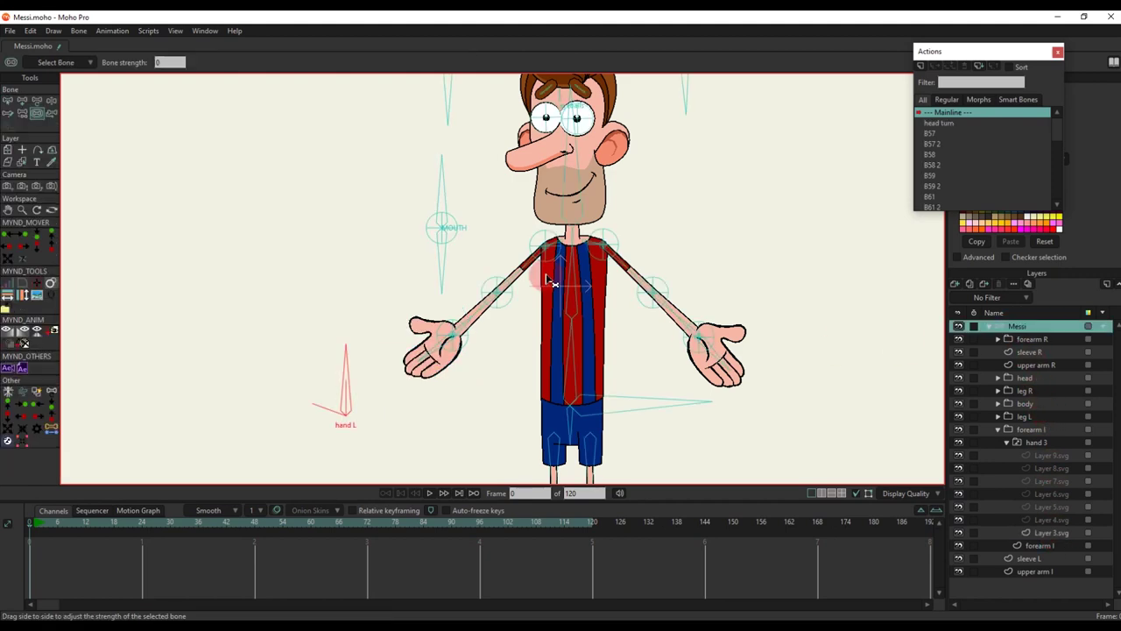
{"action": "left_click", "coordinate": [920, 66]}
{"action": "left_click", "coordinate": [565, 361]}
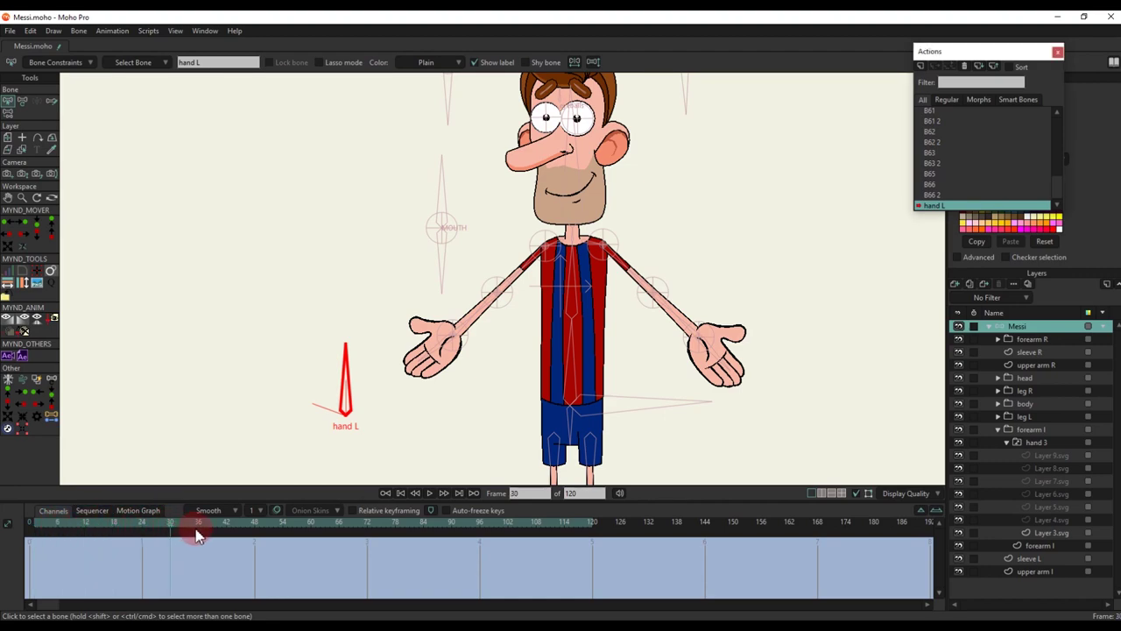
{"action": "key", "text": "t"}
{"action": "left_click_drag", "start_coordinate": [333, 376], "coordinate": [279, 393]}
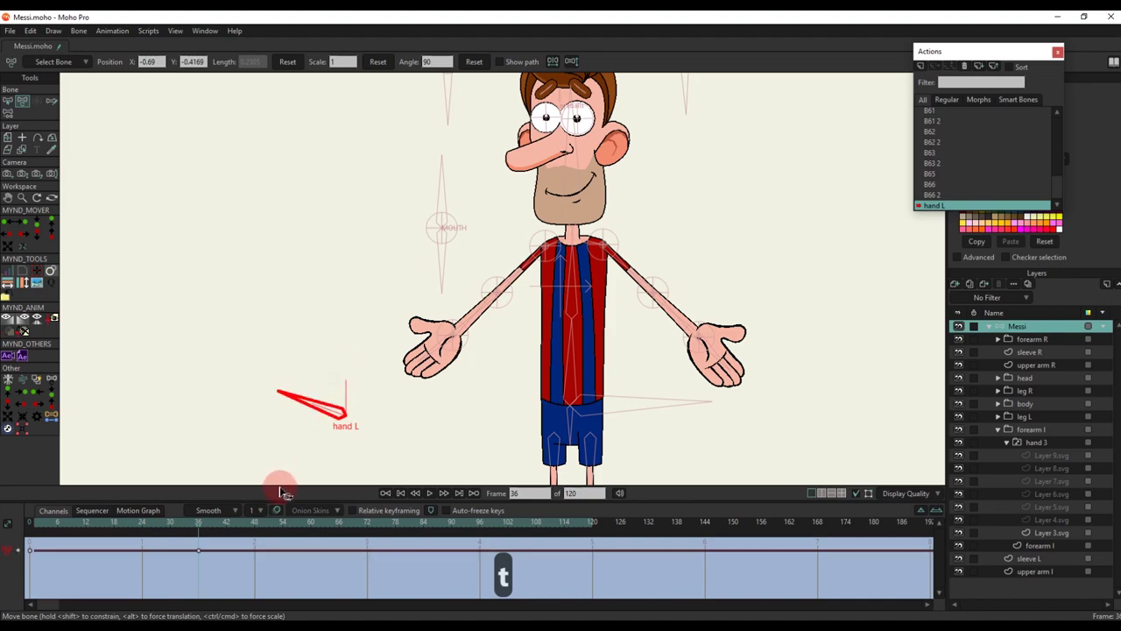
Switch the hand 3 layer to Layer 4.svg at frame 6 of the hand L action and move to frame 12
{"action": "left_click", "coordinate": [59, 524]}
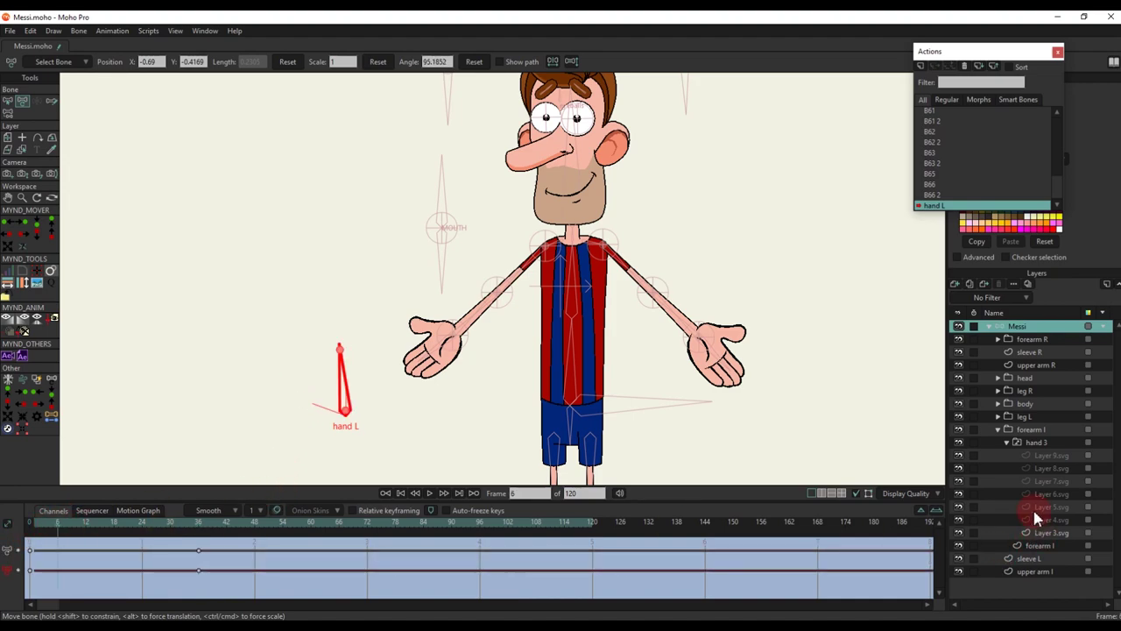
{"action": "right_click", "coordinate": [1034, 442]}
{"action": "left_click", "coordinate": [1046, 528]}
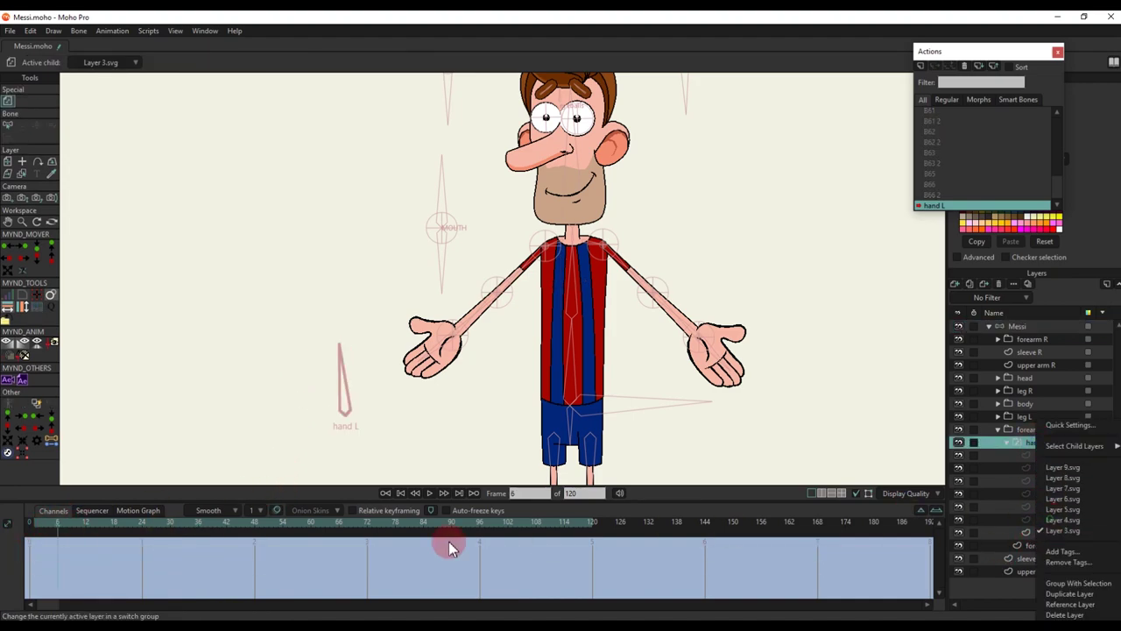
{"action": "left_click", "coordinate": [86, 524]}
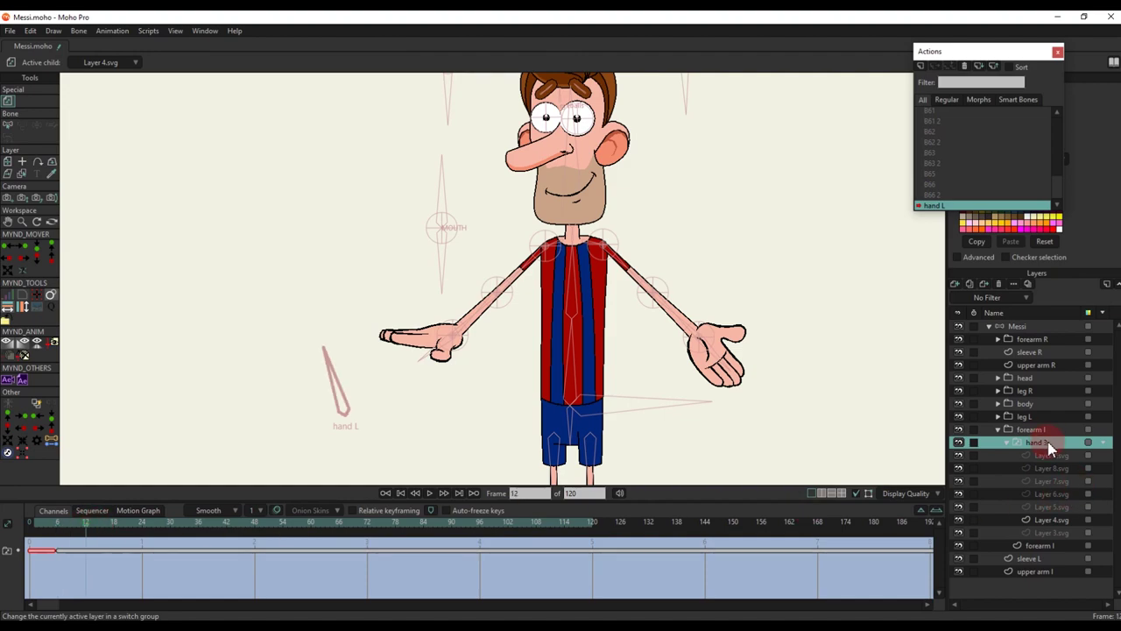
Switch the hand 3 layer to Layer 5.svg at frame 12, Layer 6.svg at frame 18 and Layer 7.svg at frame 24
{"action": "right_click", "coordinate": [1050, 449]}
{"action": "left_click", "coordinate": [1051, 515]}
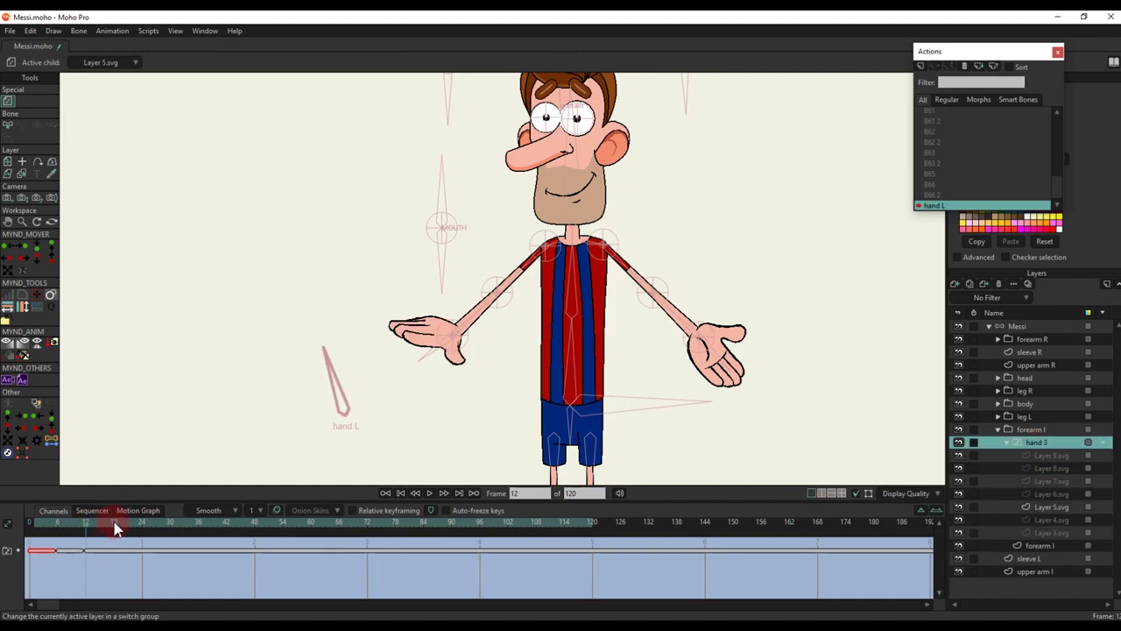
{"action": "right_click", "coordinate": [1045, 444]}
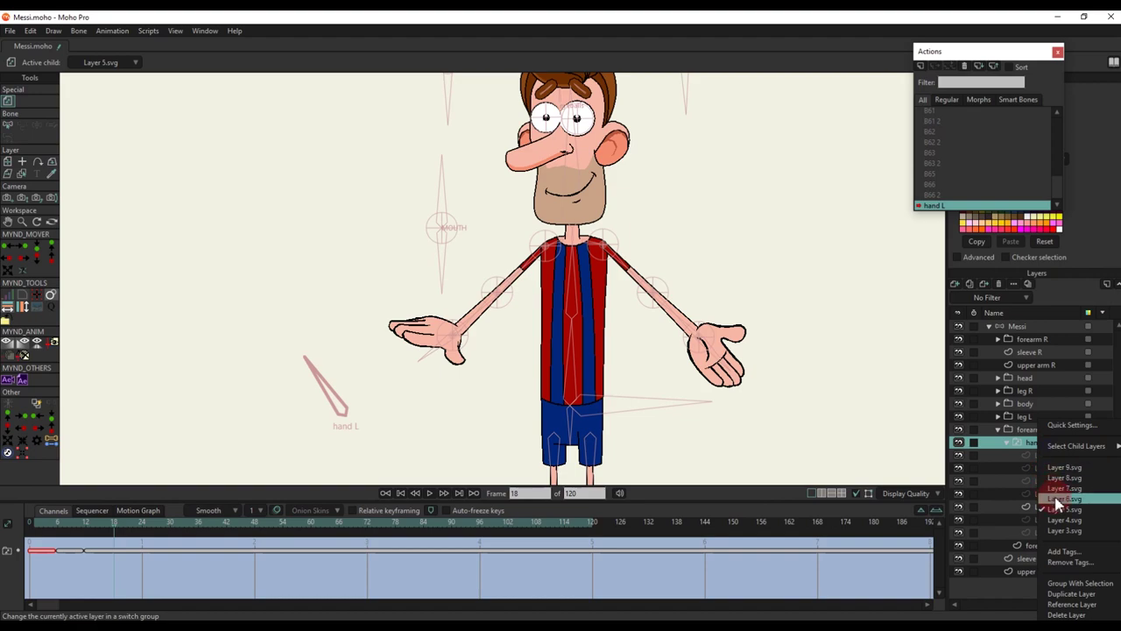
{"action": "left_click", "coordinate": [143, 525]}
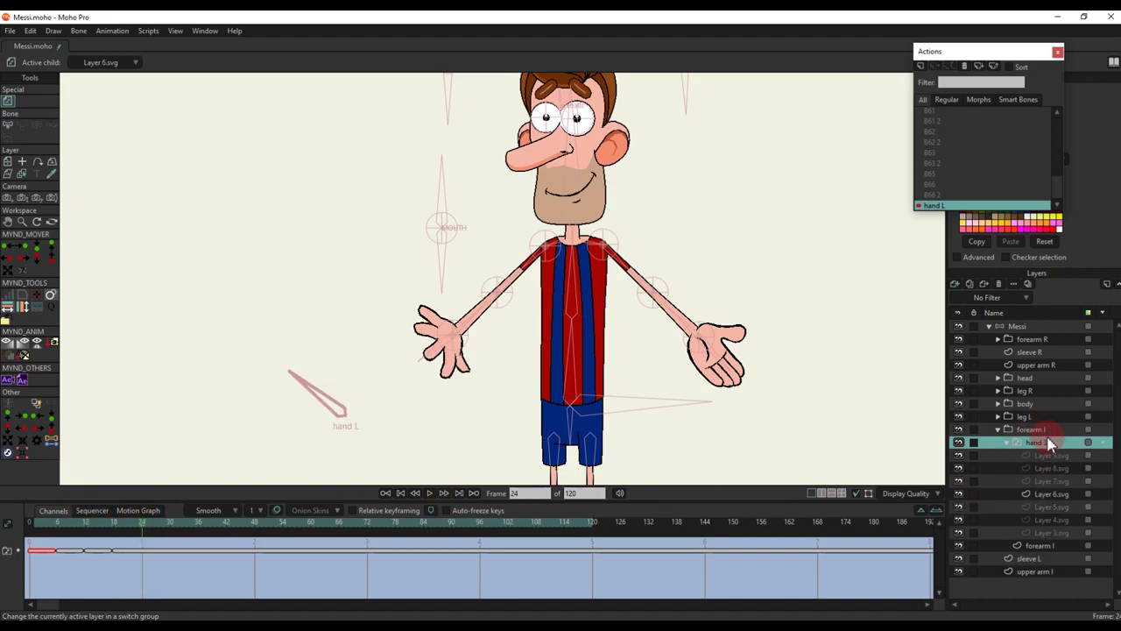
{"action": "right_click", "coordinate": [1049, 443]}
{"action": "left_click", "coordinate": [1061, 495]}
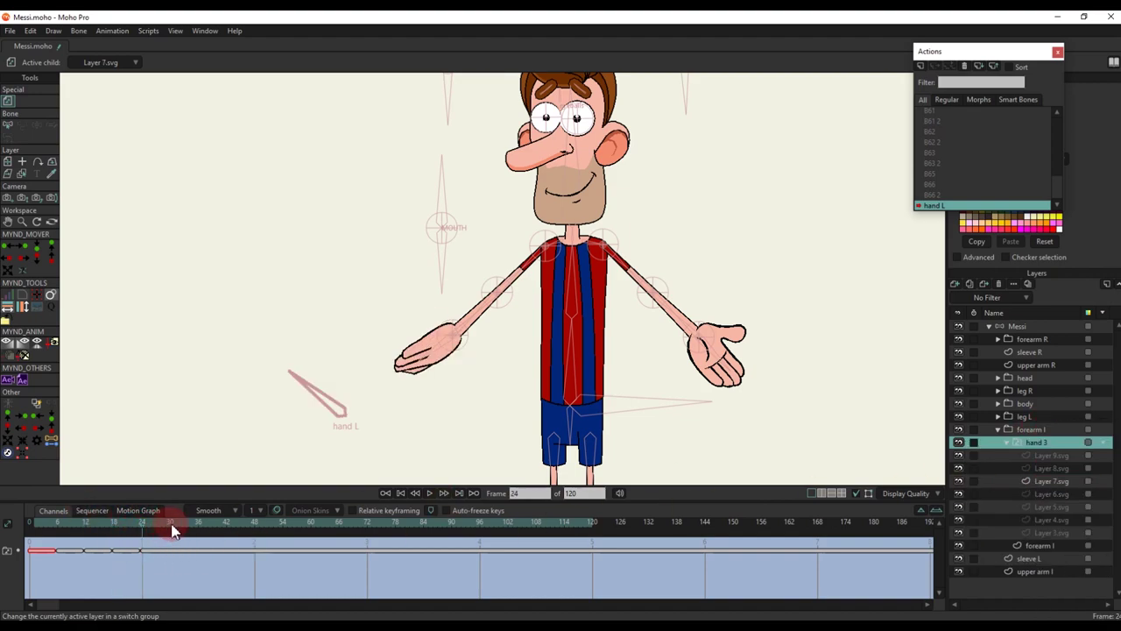
Switch the hand 3 layer to Layer 8.svg at frame 30 and to Layer 9.svg at frame 36
{"action": "right_click", "coordinate": [1064, 490]}
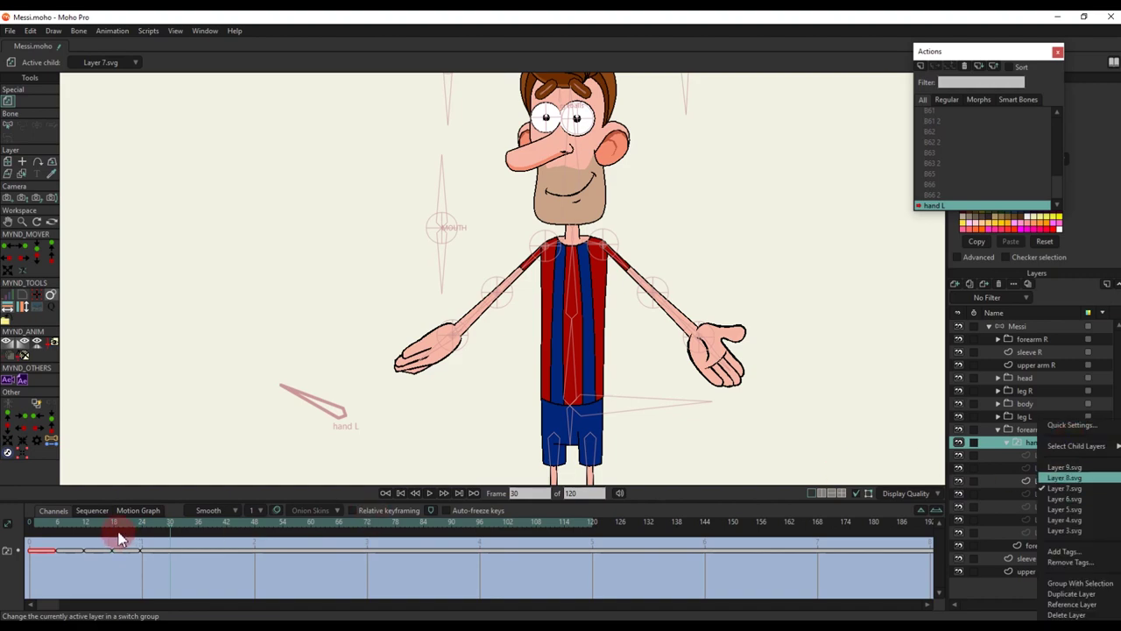
{"action": "key", "text": "Return"}
{"action": "right_click", "coordinate": [1033, 447]}
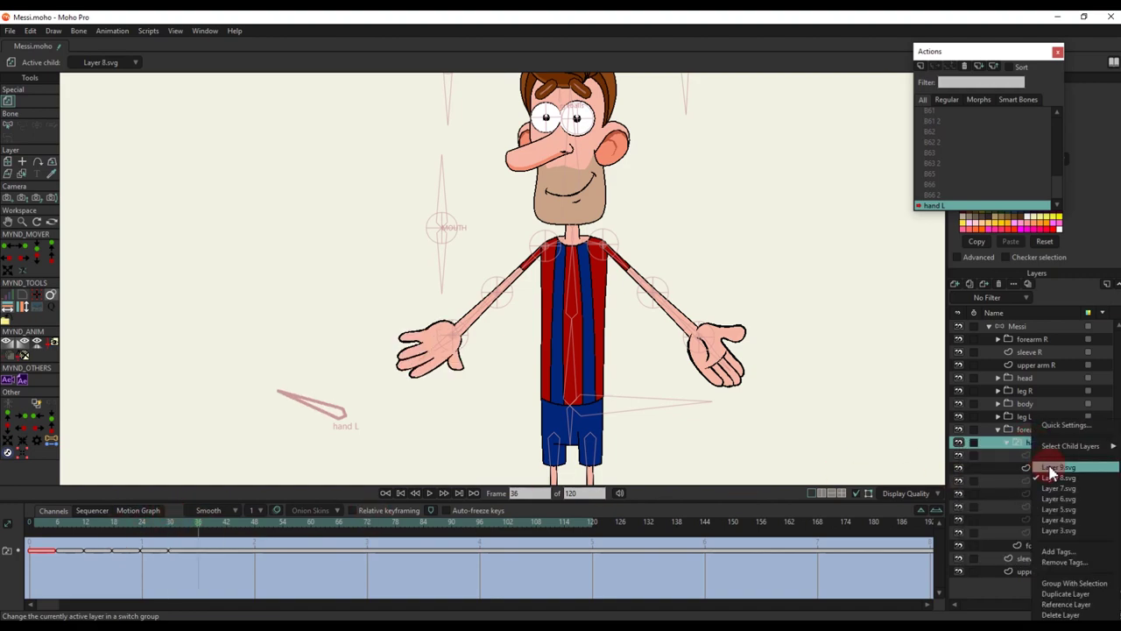
{"action": "left_click", "coordinate": [1051, 468]}
Copy all of the hand 3 layer's switch keys and return to the Mainline
{"action": "key", "text": "ctrl+c"}
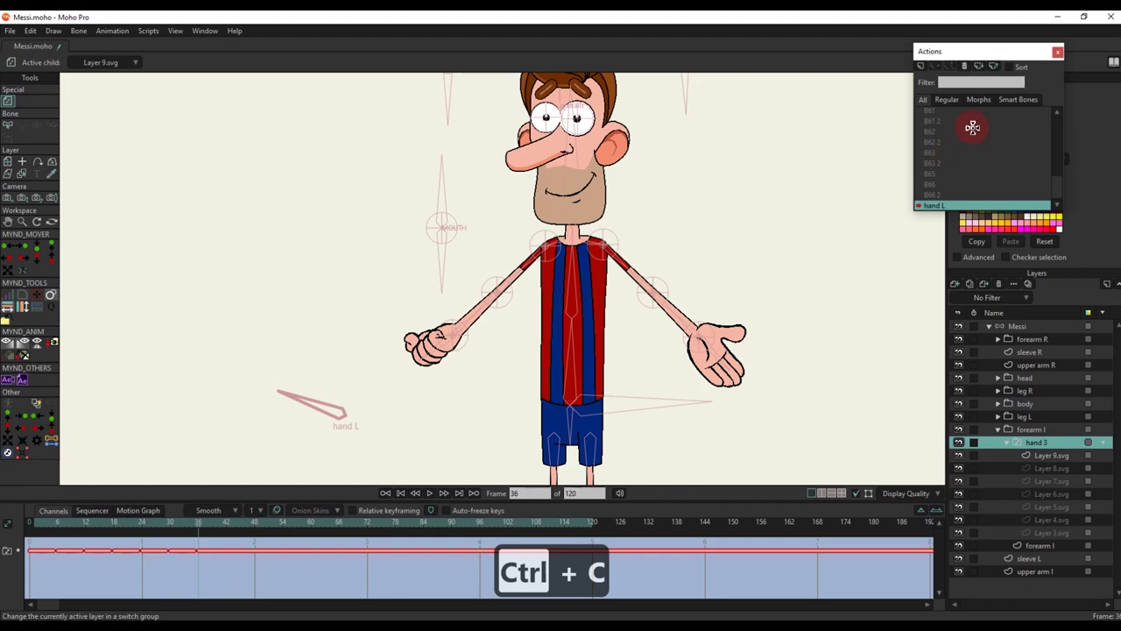
{"action": "left_click_drag", "start_coordinate": [1056, 182], "coordinate": [1012, 127]}
{"action": "double_click", "coordinate": [954, 114]}
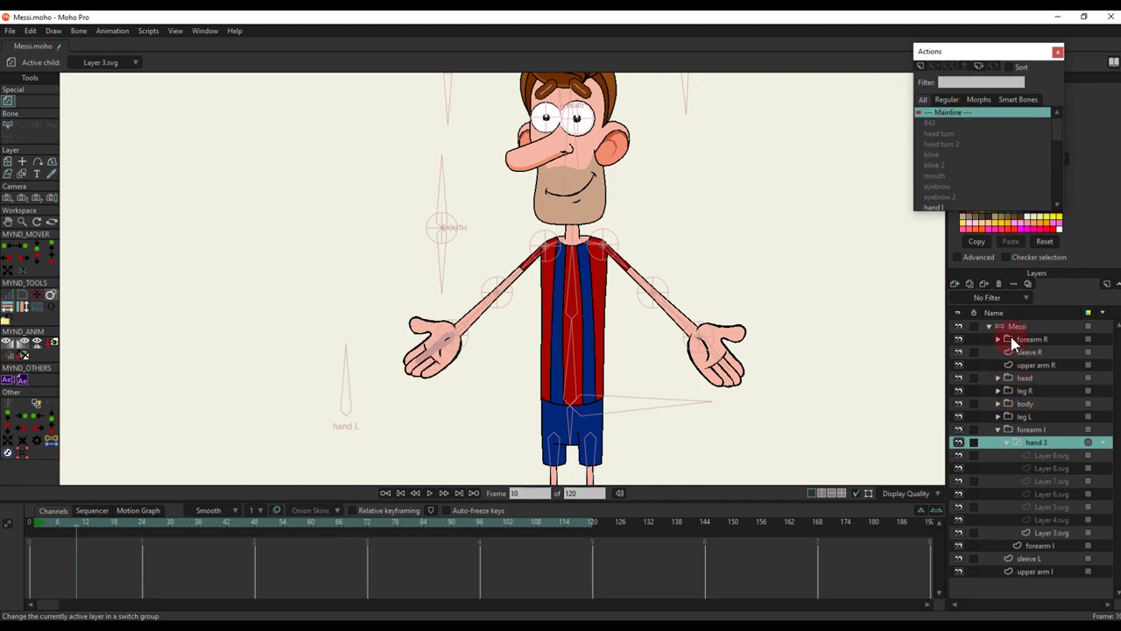
On the Messi bone layer at frame 0, draw a vertical control bone beside the forearm R hand and give it strength 0
{"action": "left_click", "coordinate": [1015, 326]}
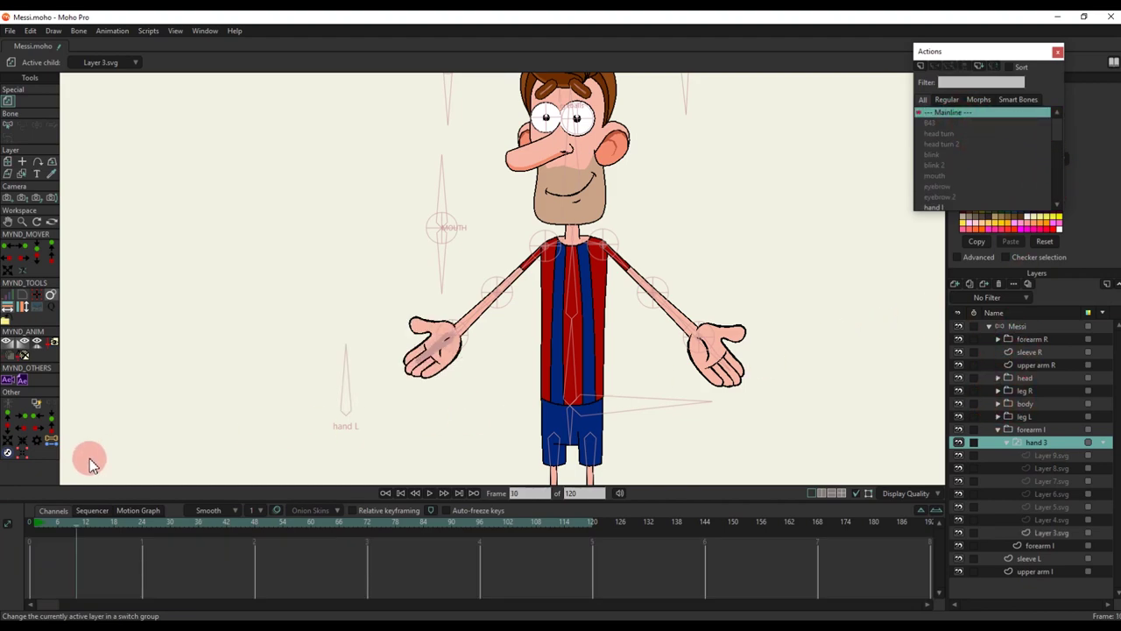
{"action": "left_click", "coordinate": [36, 522]}
{"action": "left_click", "coordinate": [20, 524]}
{"action": "left_click_drag", "start_coordinate": [342, 431], "coordinate": [298, 411]}
{"action": "key", "text": "b"}
{"action": "left_click", "coordinate": [747, 377]}
{"action": "key", "text": "a"}
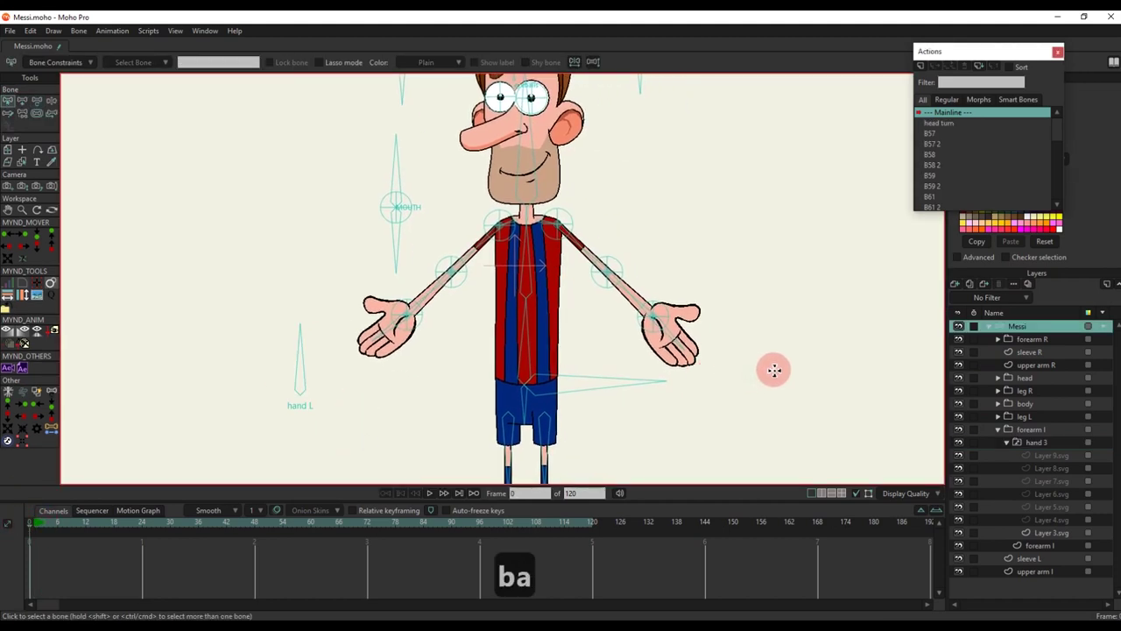
{"action": "left_click_drag", "start_coordinate": [782, 368], "coordinate": [781, 303]}
{"action": "key", "text": "s"}
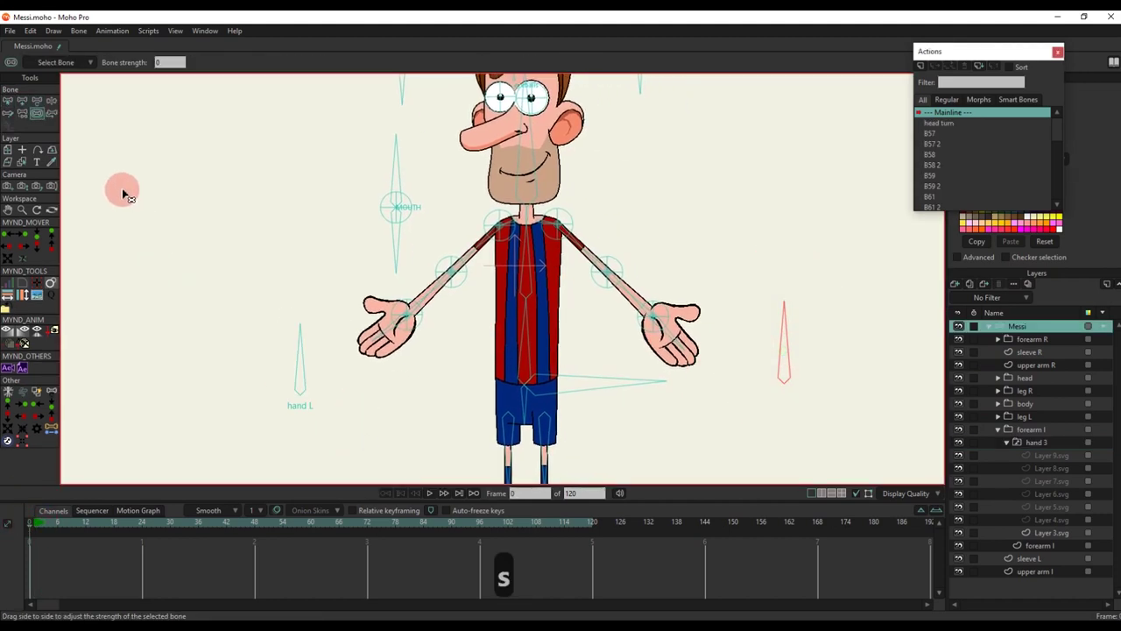
Name the new control bone hand R and show its label
{"action": "key", "text": "b"}
{"action": "left_click", "coordinate": [201, 61]}
{"action": "type", "text": "hand"}
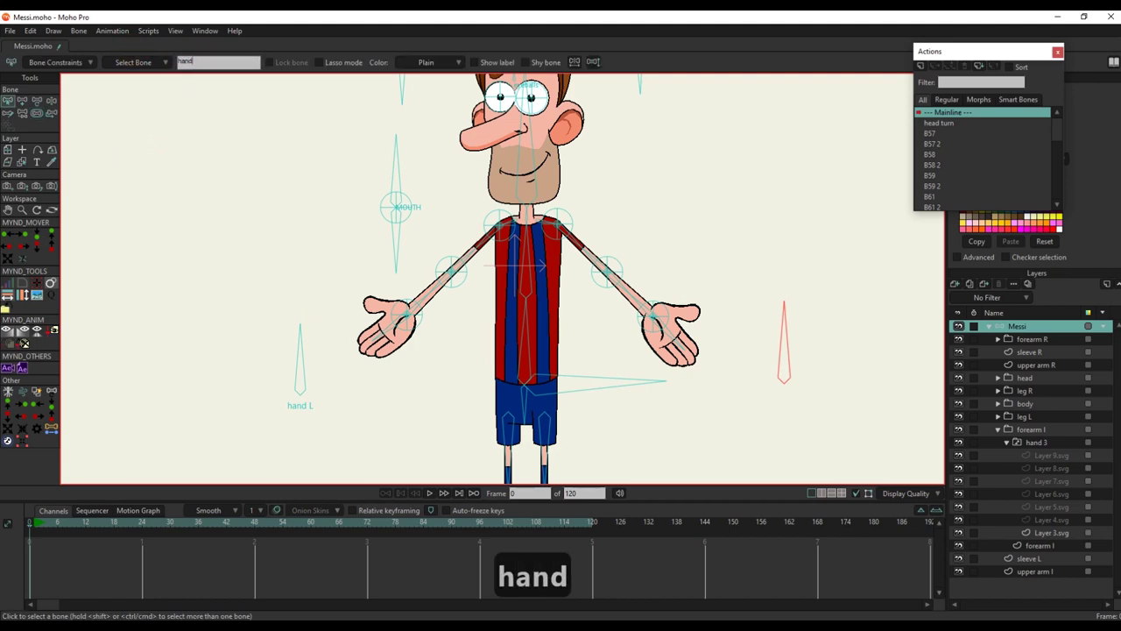
{"action": "type", "text": " R"}
{"action": "key", "text": "Return"}
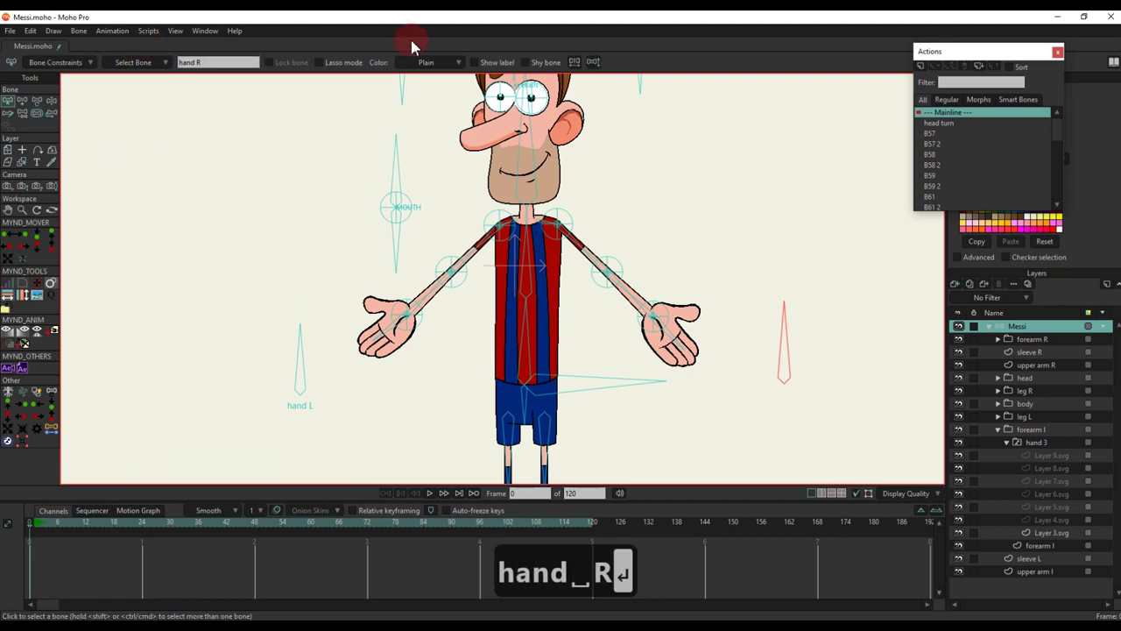
Enable angle constraints on the hand R bone with a range of 0 to 70 degrees, matching hand L
{"action": "left_click", "coordinate": [47, 63]}
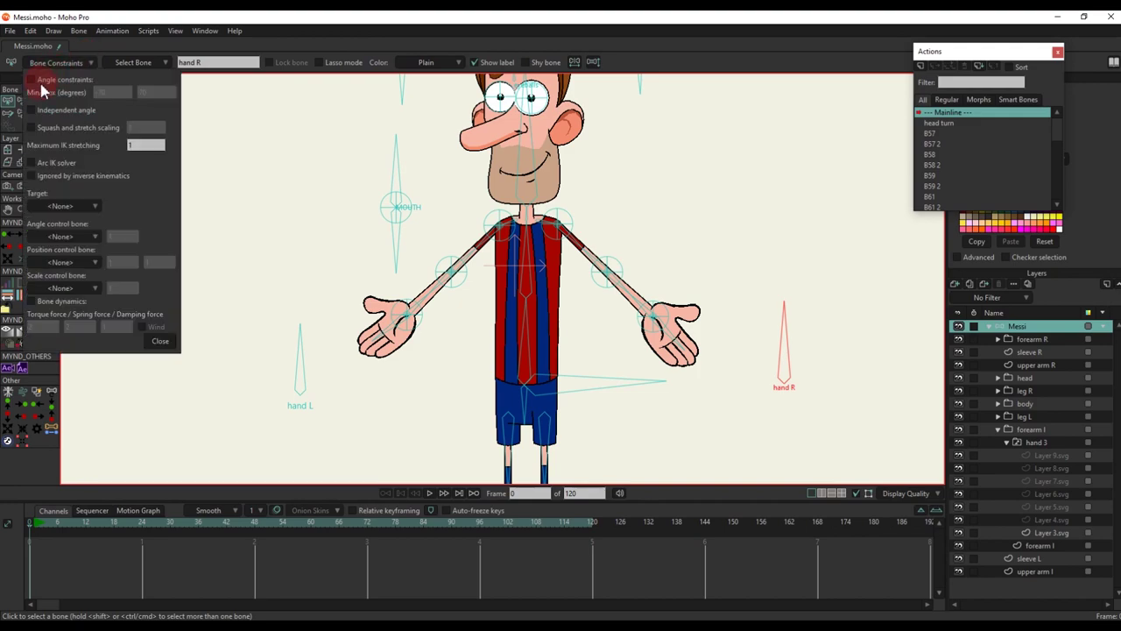
{"action": "left_click", "coordinate": [33, 80]}
{"action": "key", "text": "Return"}
{"action": "left_click", "coordinate": [116, 131]}
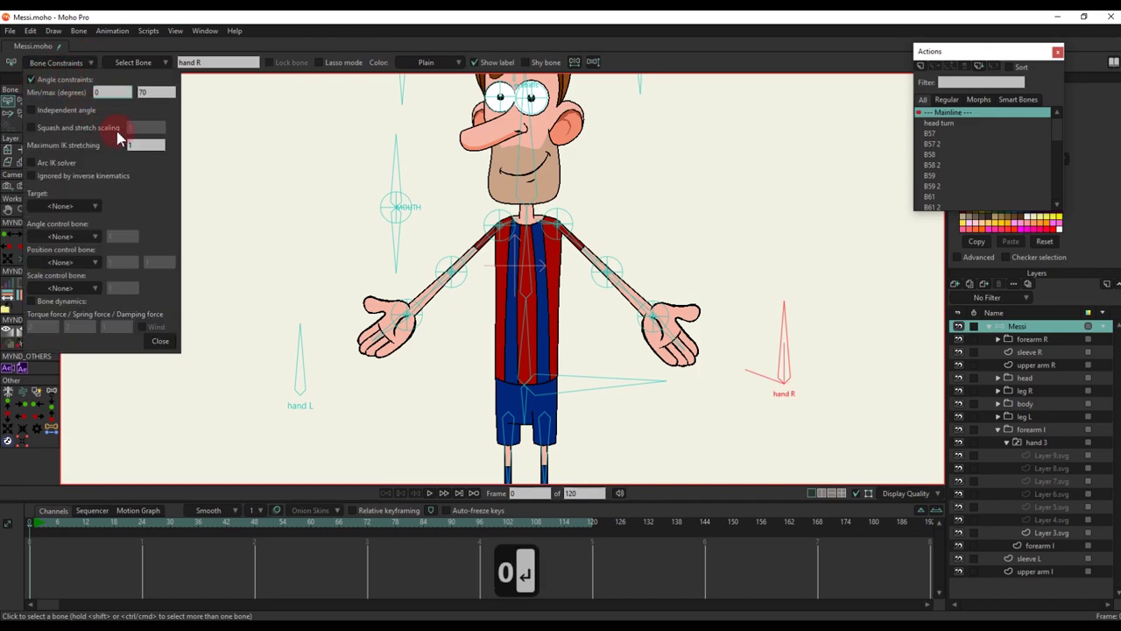
{"action": "left_click", "coordinate": [298, 355]}
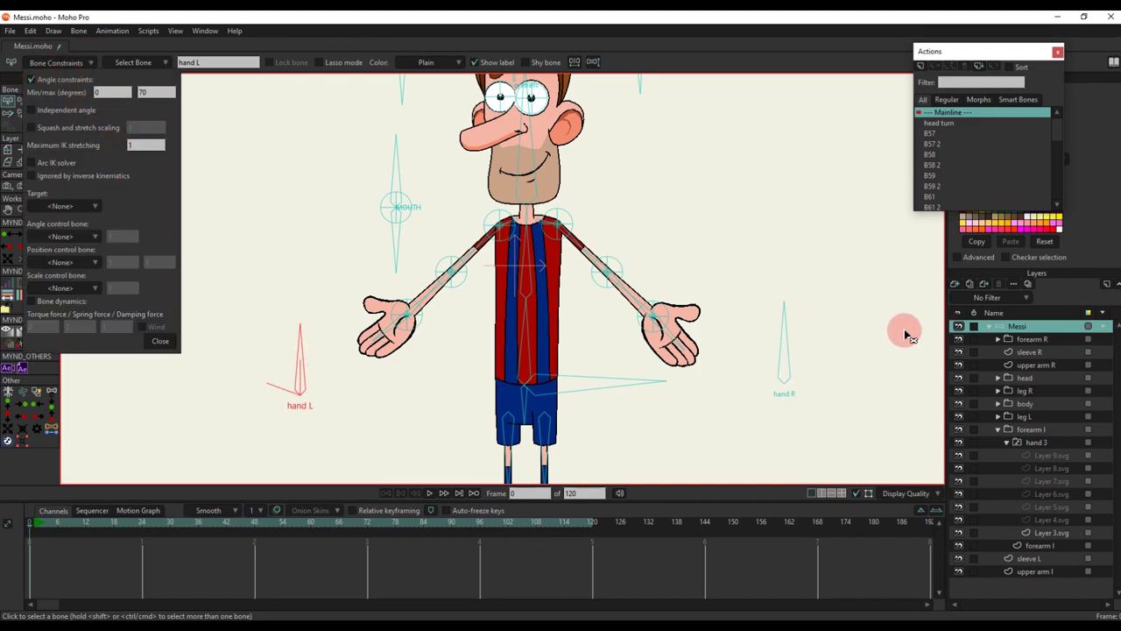
{"action": "left_click", "coordinate": [782, 345]}
{"action": "left_click", "coordinate": [930, 58]}
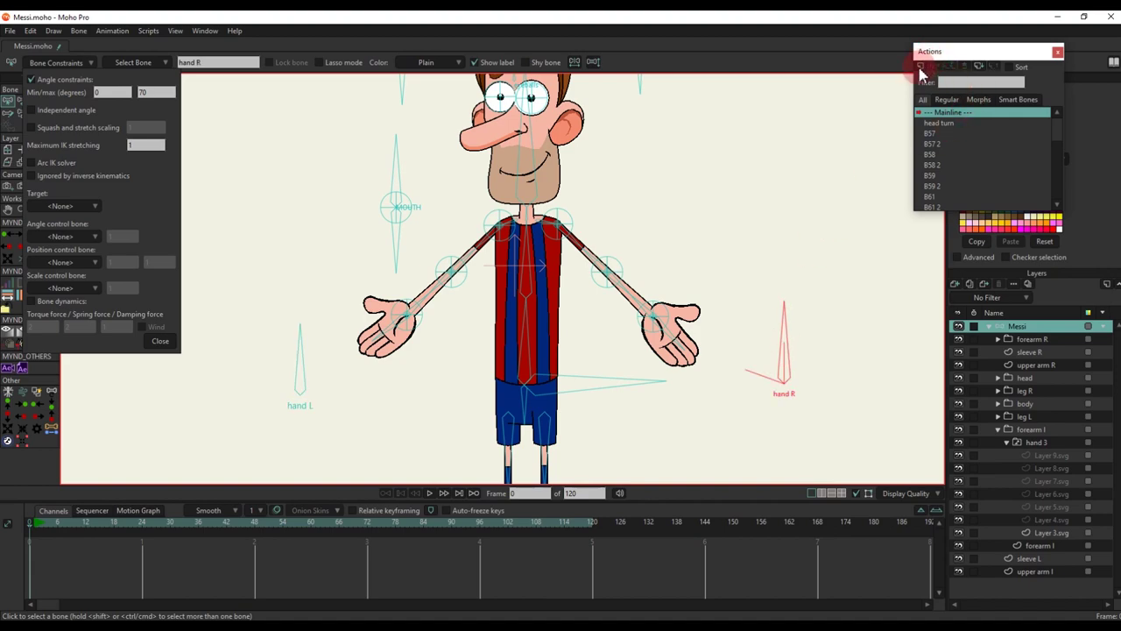
{"action": "left_click", "coordinate": [158, 341]}
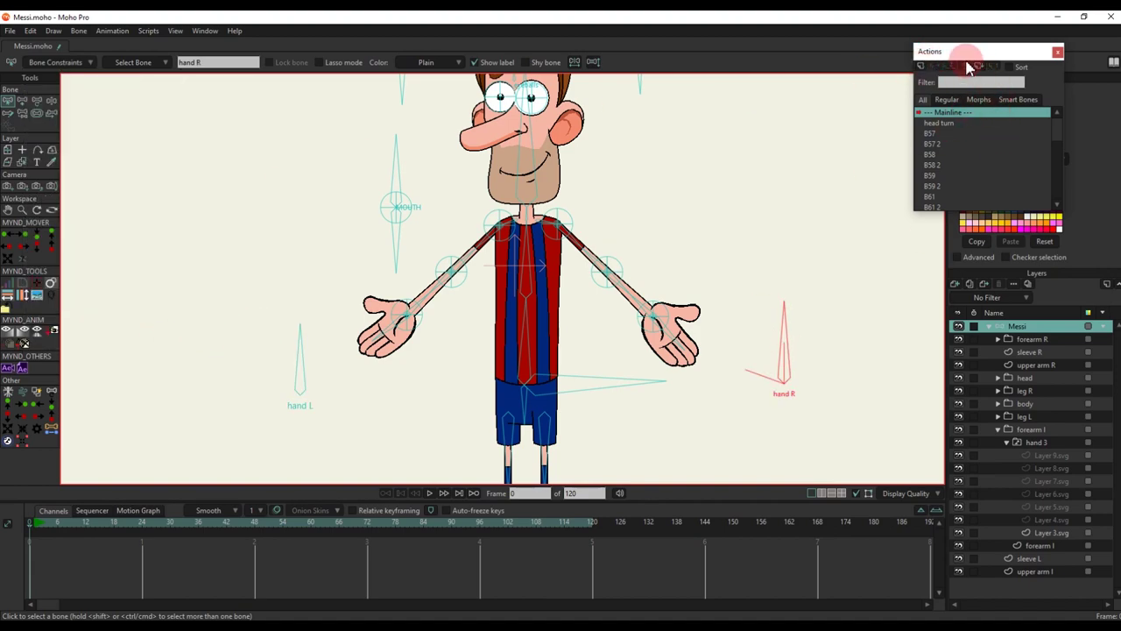
Create the smart bone action hand R and rotate its bone to the 70 degree limit at frame 36
{"action": "left_click", "coordinate": [921, 75]}
{"action": "left_click", "coordinate": [566, 361]}
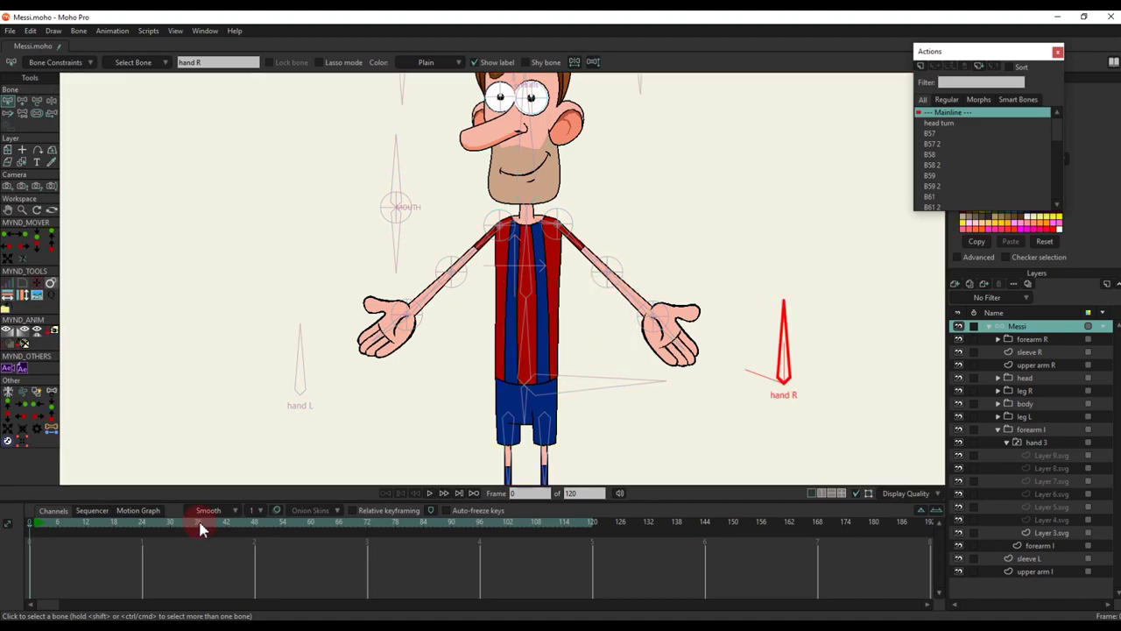
{"action": "key", "text": "t"}
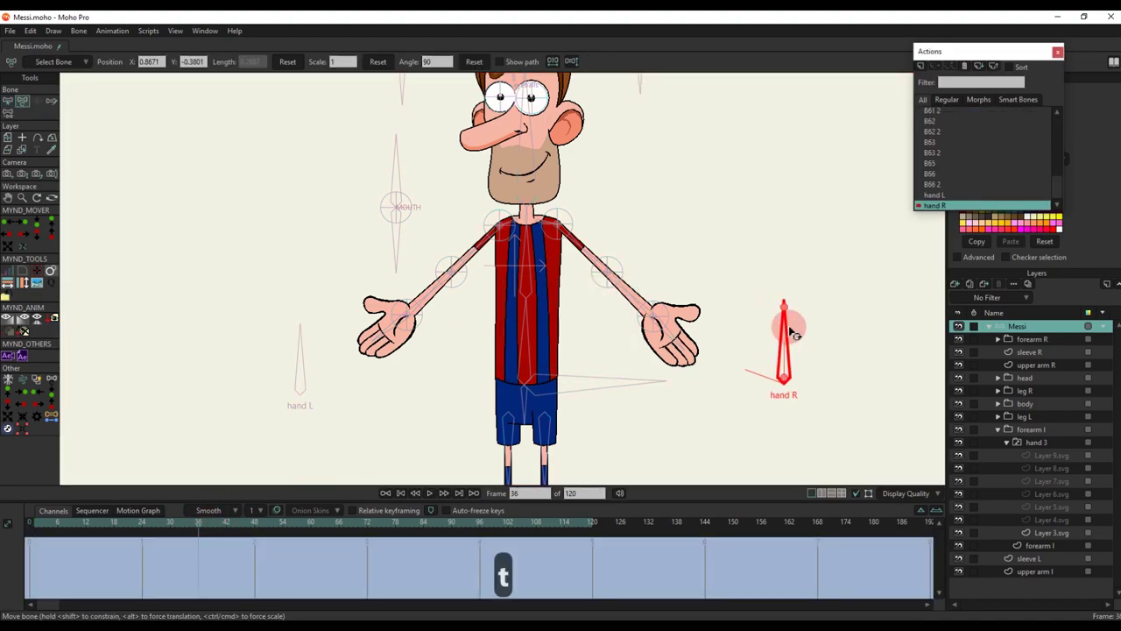
{"action": "left_click_drag", "start_coordinate": [777, 344], "coordinate": [661, 448]}
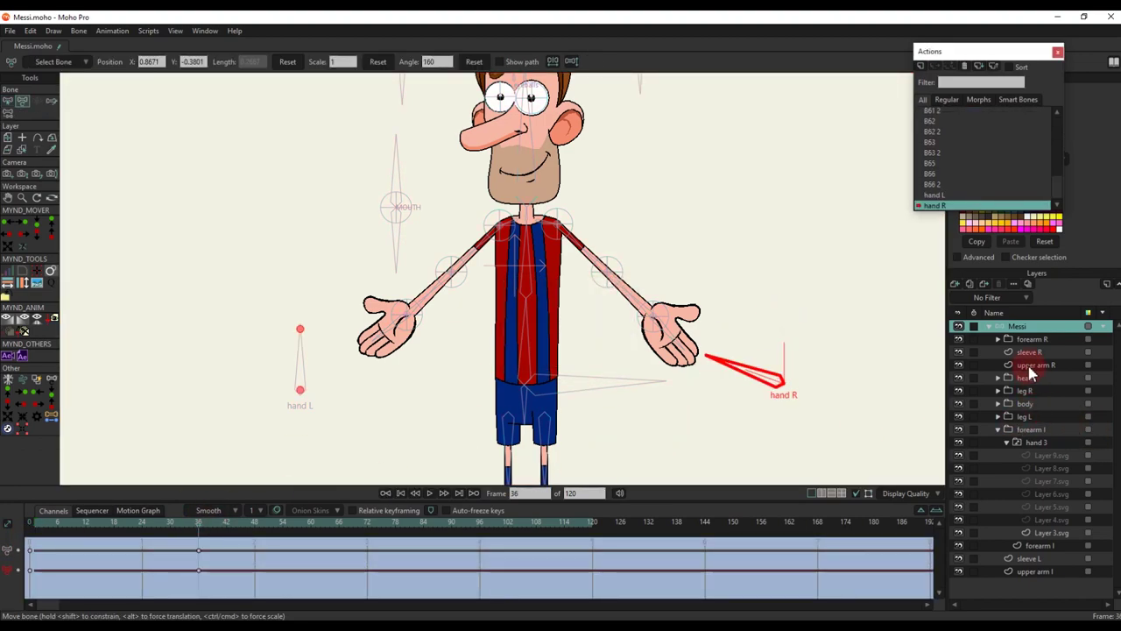
Paste the copied switch keys at frame 0 onto the hand layer inside forearm R and scrub through the action
{"action": "left_click", "coordinate": [1000, 339]}
{"action": "left_click", "coordinate": [1032, 353]}
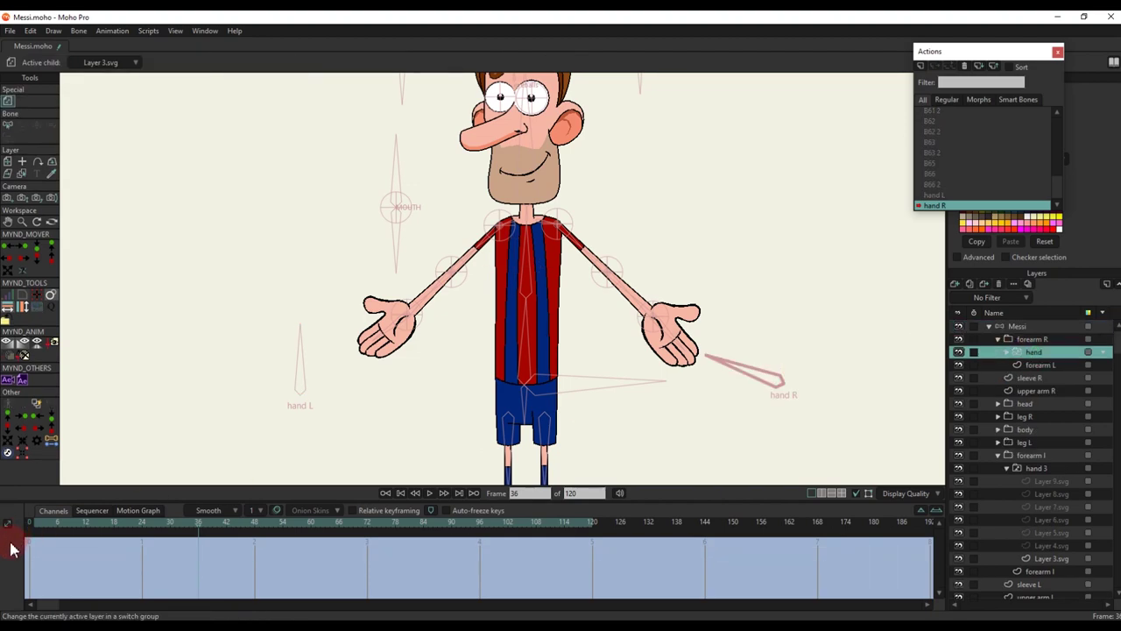
{"action": "left_click", "coordinate": [10, 528]}
{"action": "key", "text": "ctrl+v"}
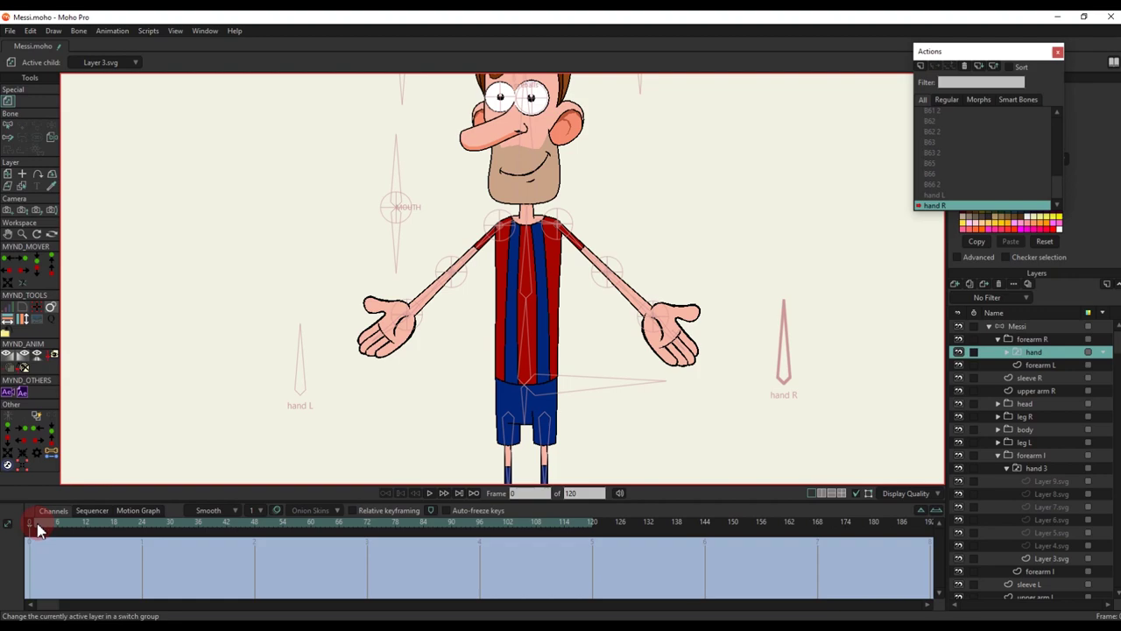
{"action": "key", "text": "ctrl+v"}
{"action": "left_click_drag", "start_coordinate": [37, 531], "coordinate": [279, 542]}
Return to the Mainline on the Messi layer and collapse the forearm R and forearm l groups
{"action": "scroll", "coordinate": [962, 127], "scroll_direction": "up", "scroll_amount": 1}
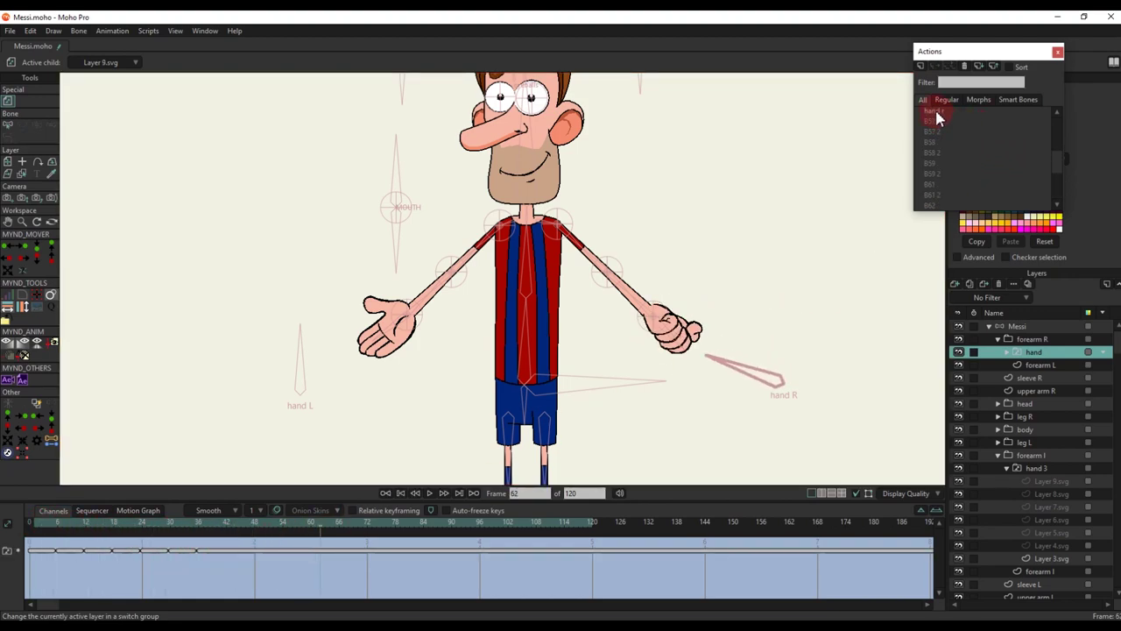
{"action": "scroll", "coordinate": [937, 114], "scroll_direction": "up", "scroll_amount": 2}
{"action": "scroll", "coordinate": [941, 112], "scroll_direction": "up", "scroll_amount": 3}
{"action": "double_click", "coordinate": [941, 112]}
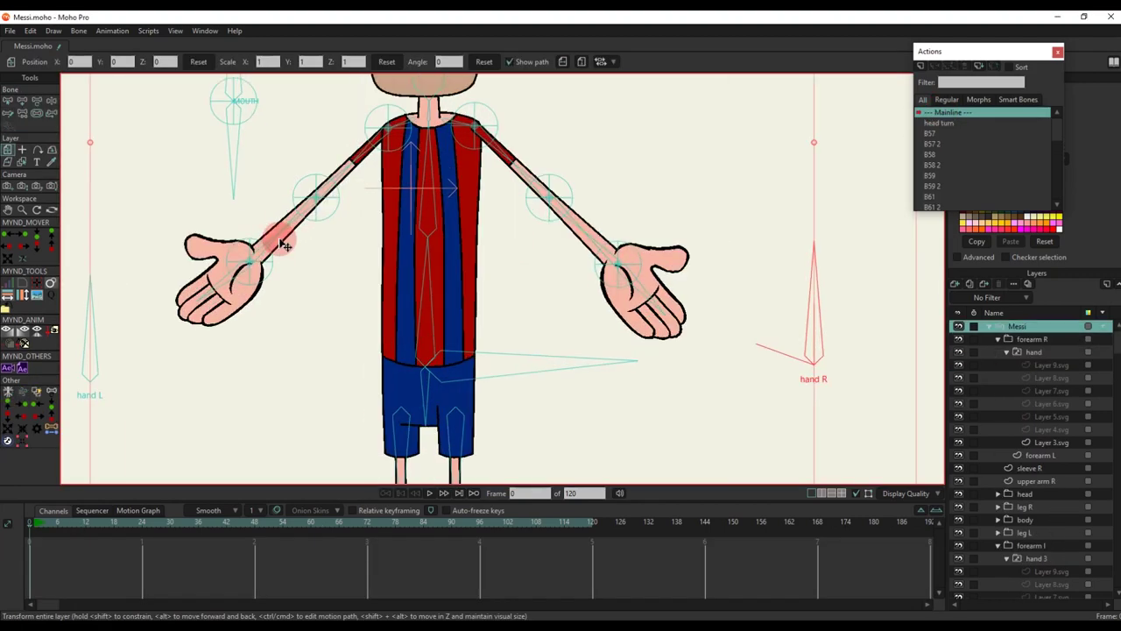
{"action": "scroll", "coordinate": [284, 246], "scroll_direction": "down", "scroll_amount": 5}
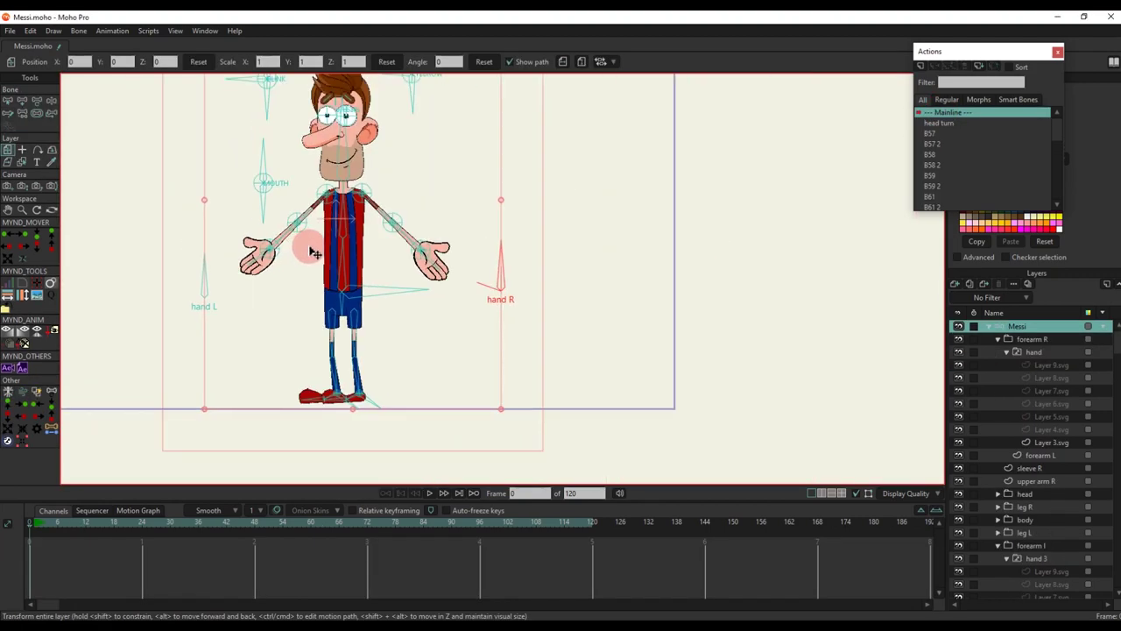
{"action": "left_click_drag", "start_coordinate": [312, 250], "coordinate": [455, 306]}
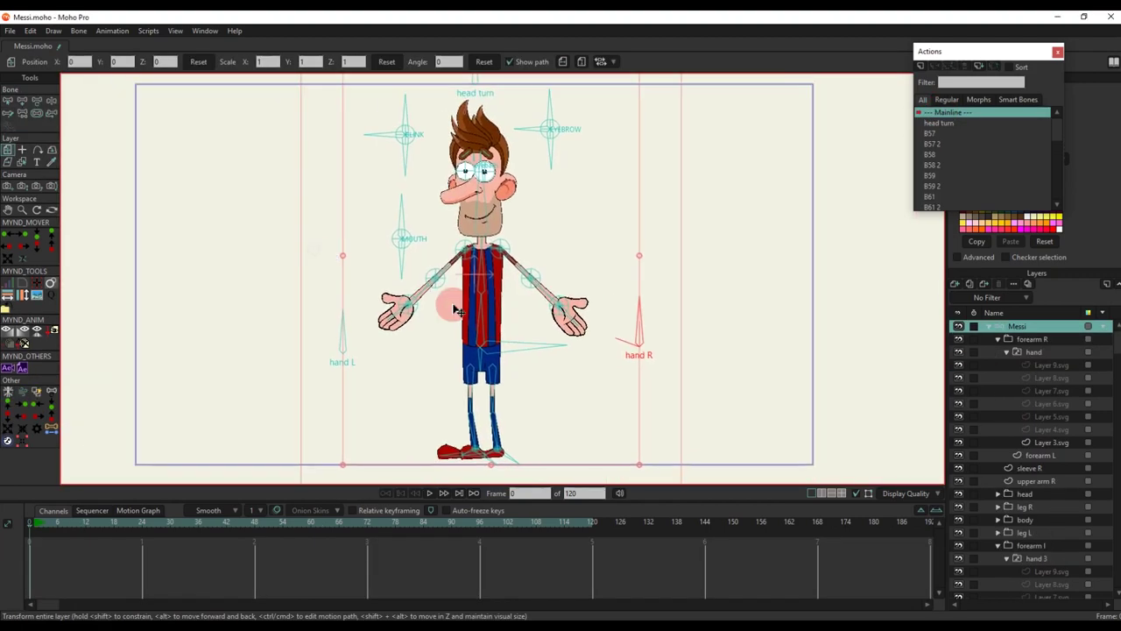
{"action": "left_click", "coordinate": [998, 340]}
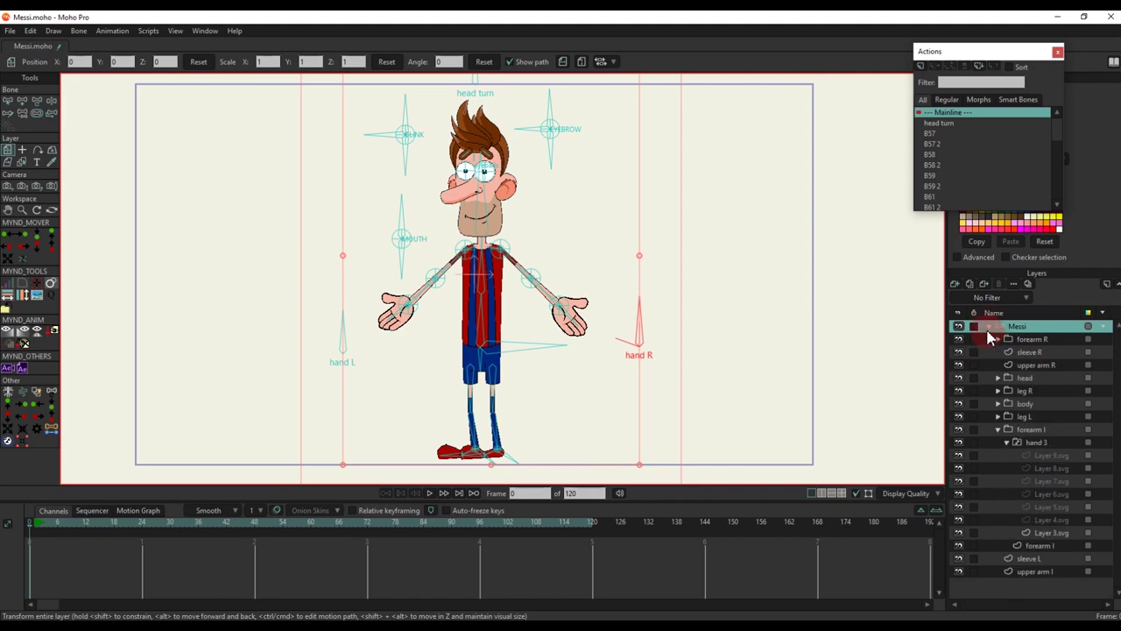
{"action": "left_click", "coordinate": [998, 429]}
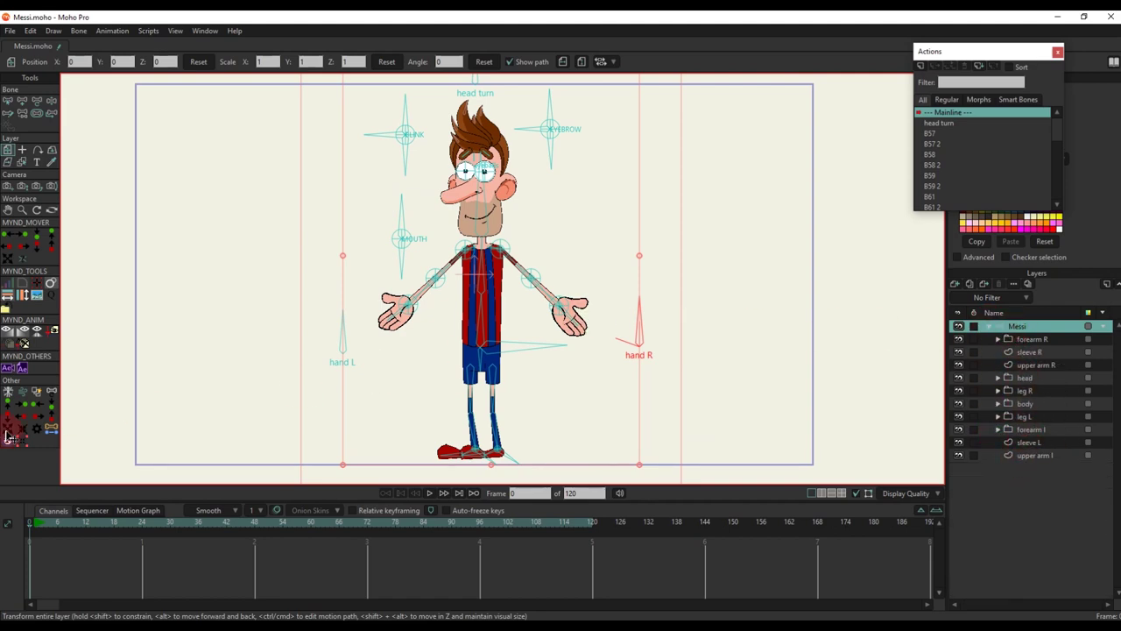
Test the hand R and hand L bones at frame 9 by rotating them through their range
{"action": "left_click", "coordinate": [72, 523]}
{"action": "key", "text": "t"}
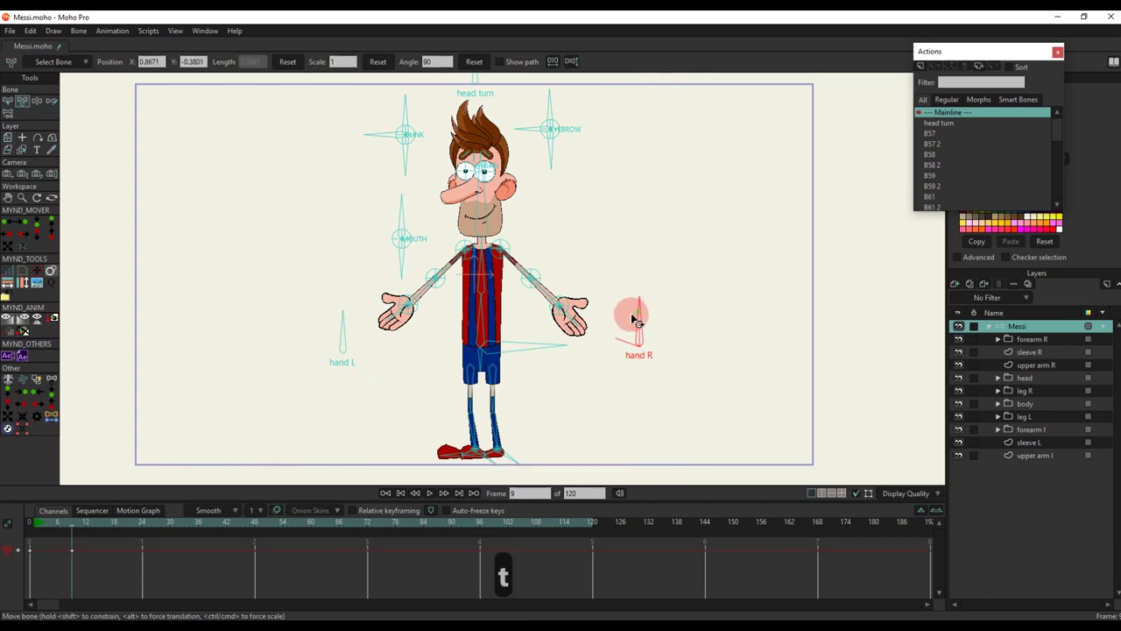
{"action": "left_click_drag", "start_coordinate": [634, 320], "coordinate": [651, 268]}
{"action": "left_click", "coordinate": [343, 321]}
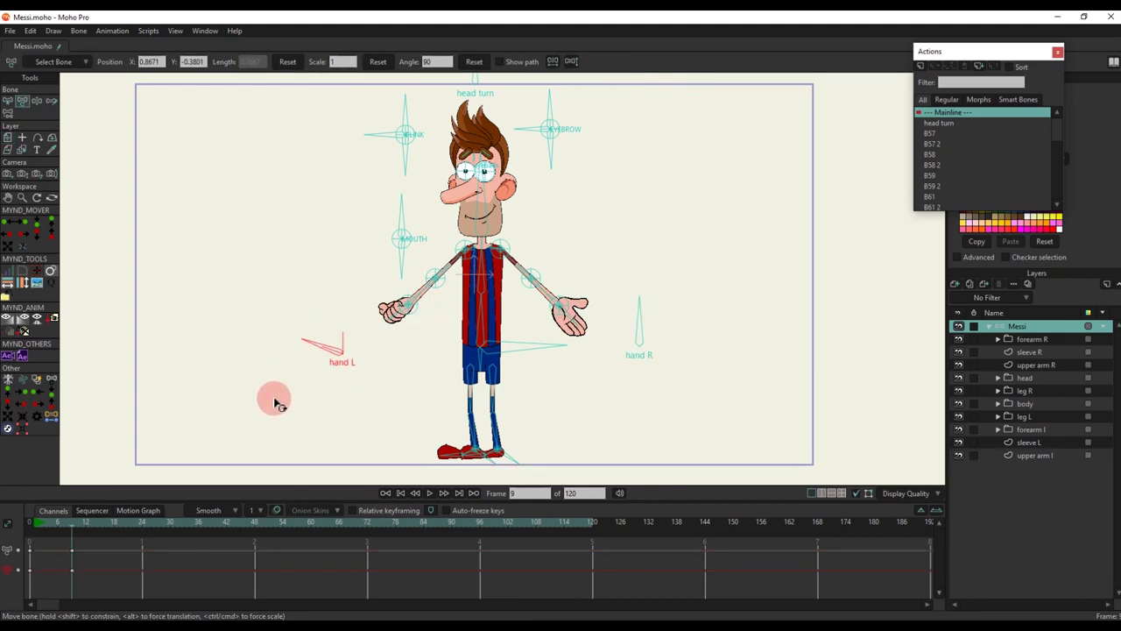
Test the lower body rig at frame 9 by shifting the hip bone and raising one foot
{"action": "left_click", "coordinate": [493, 346]}
{"action": "mouse_move", "coordinate": [491, 351]}
{"action": "left_mouse_down"}
{"action": "mouse_move", "coordinate": [425, 326]}
{"action": "mouse_move", "coordinate": [492, 315]}
{"action": "mouse_move", "coordinate": [502, 361]}
{"action": "mouse_move", "coordinate": [469, 327]}
{"action": "mouse_move", "coordinate": [492, 352]}
{"action": "mouse_move", "coordinate": [476, 381]}
{"action": "mouse_move", "coordinate": [514, 316]}
{"action": "mouse_move", "coordinate": [529, 375]}
{"action": "mouse_move", "coordinate": [350, 371]}
{"action": "mouse_move", "coordinate": [534, 376]}
{"action": "mouse_move", "coordinate": [380, 376]}
{"action": "mouse_move", "coordinate": [481, 369]}
{"action": "mouse_move", "coordinate": [496, 354]}
{"action": "left_mouse_up"}
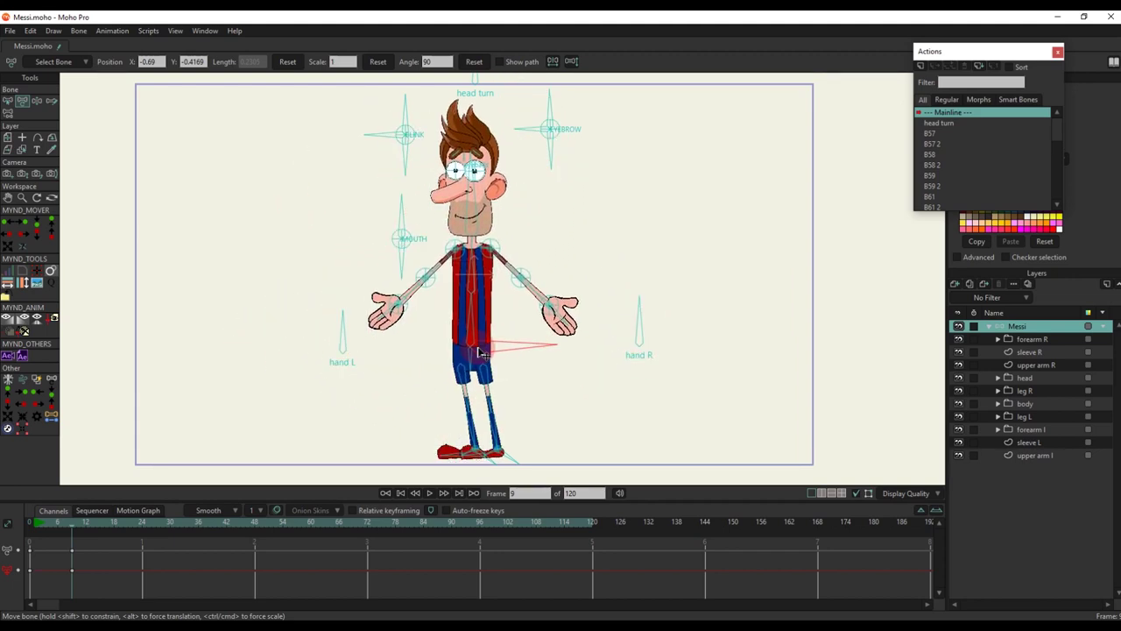
{"action": "scroll", "coordinate": [471, 427], "scroll_direction": "up", "scroll_amount": 3}
{"action": "left_click_drag", "start_coordinate": [471, 432], "coordinate": [473, 331]}
{"action": "scroll", "coordinate": [480, 334], "scroll_direction": "up", "scroll_amount": 3}
{"action": "left_click_drag", "start_coordinate": [561, 366], "coordinate": [386, 435]}
{"action": "key", "text": "BackSpace"}
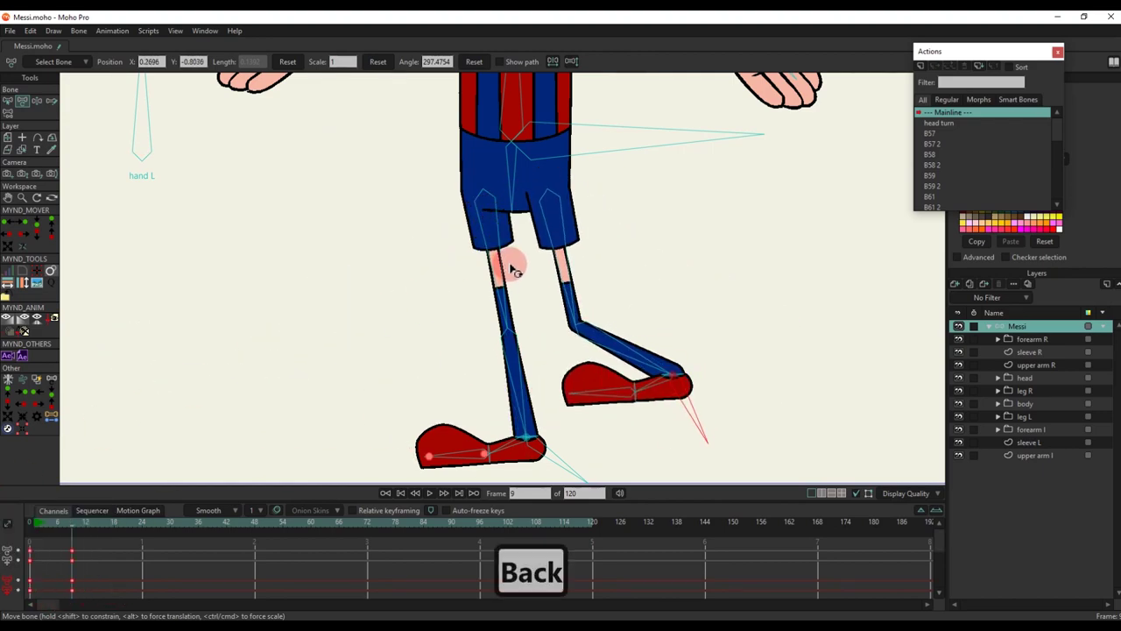
Test the upper body rig at frame 9 by bending the torso and rotating the head bone
{"action": "mouse_move", "coordinate": [474, 310]}
{"action": "left_mouse_down"}
{"action": "mouse_move", "coordinate": [458, 319]}
{"action": "mouse_move", "coordinate": [475, 310]}
{"action": "left_mouse_up"}
{"action": "scroll", "coordinate": [475, 340], "scroll_direction": "up", "scroll_amount": 2}
{"action": "left_click_drag", "start_coordinate": [473, 349], "coordinate": [451, 324]}
{"action": "scroll", "coordinate": [445, 246], "scroll_direction": "down", "scroll_amount": 5}
{"action": "scroll", "coordinate": [450, 263], "scroll_direction": "up", "scroll_amount": 4}
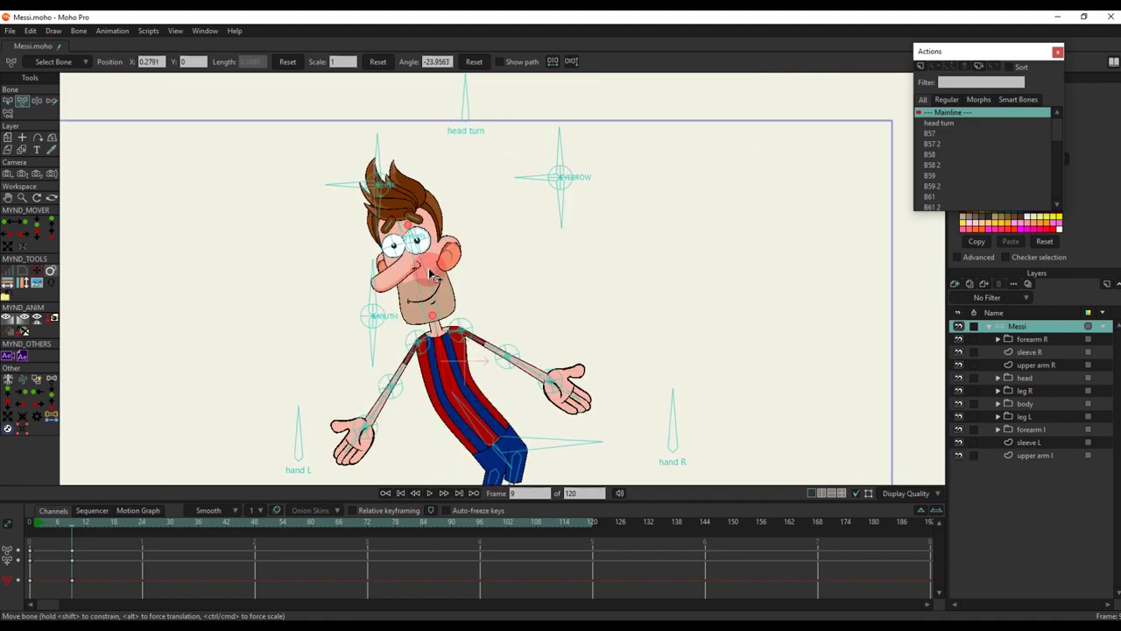
{"action": "left_click_drag", "start_coordinate": [422, 262], "coordinate": [467, 278]}
{"action": "scroll", "coordinate": [450, 277], "scroll_direction": "down", "scroll_amount": 3}
{"action": "scroll", "coordinate": [443, 310], "scroll_direction": "up", "scroll_amount": 8}
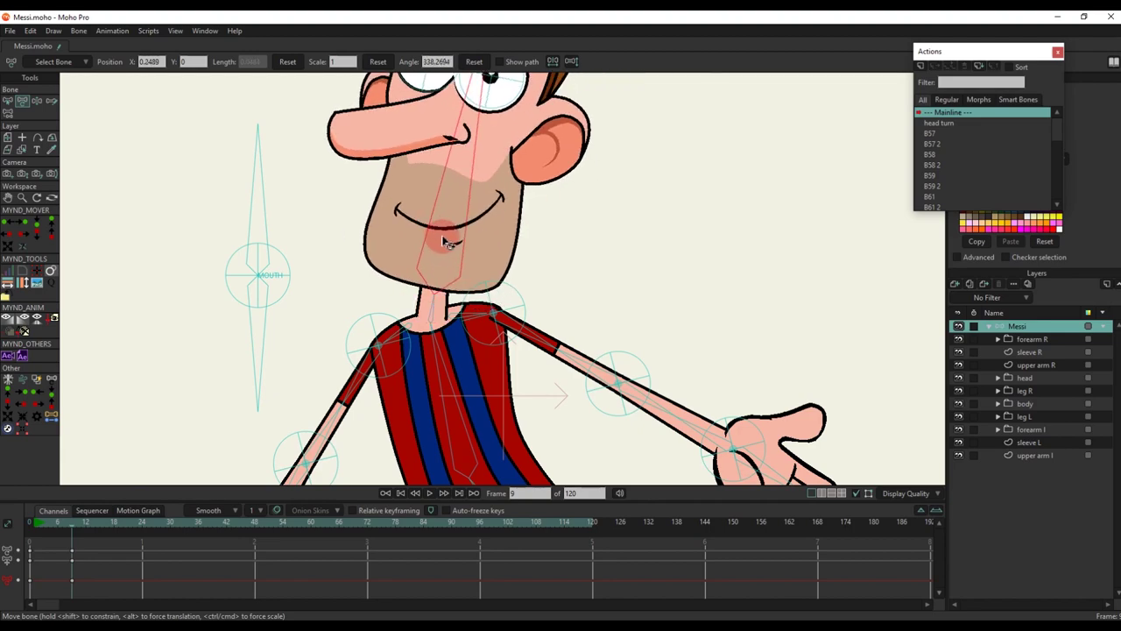
Test both shoulder bones at frame 9 by rotating them upward on the bent torso
{"action": "scroll", "coordinate": [467, 278], "scroll_direction": "down", "scroll_amount": 4}
{"action": "scroll", "coordinate": [466, 277], "scroll_direction": "up", "scroll_amount": 2}
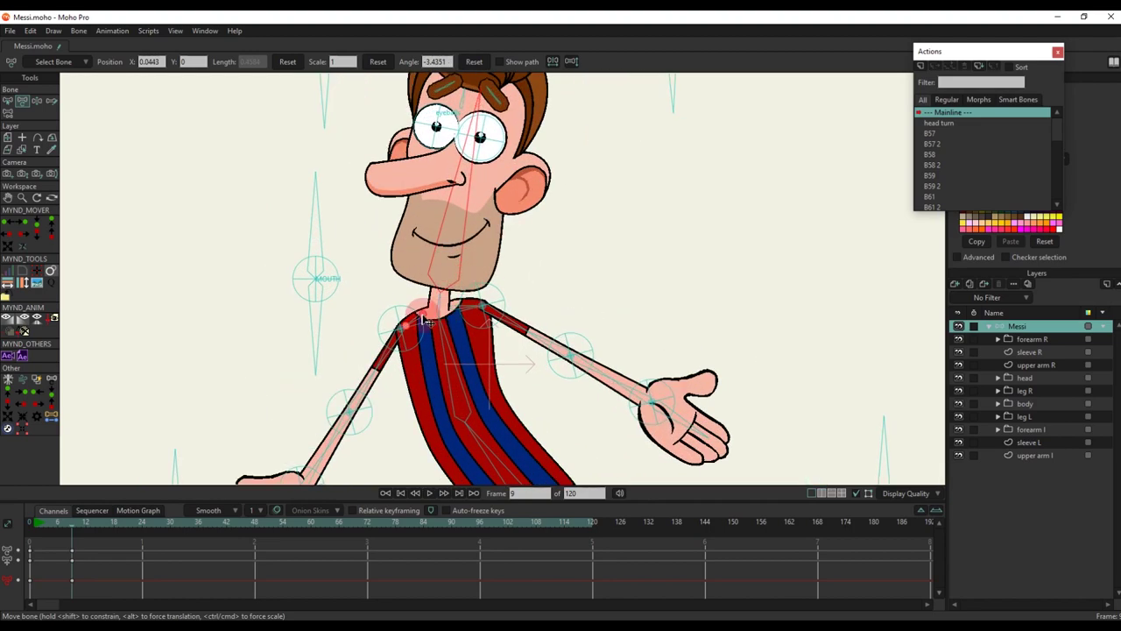
{"action": "scroll", "coordinate": [420, 319], "scroll_direction": "up", "scroll_amount": 5}
{"action": "left_click_drag", "start_coordinate": [412, 324], "coordinate": [401, 303]}
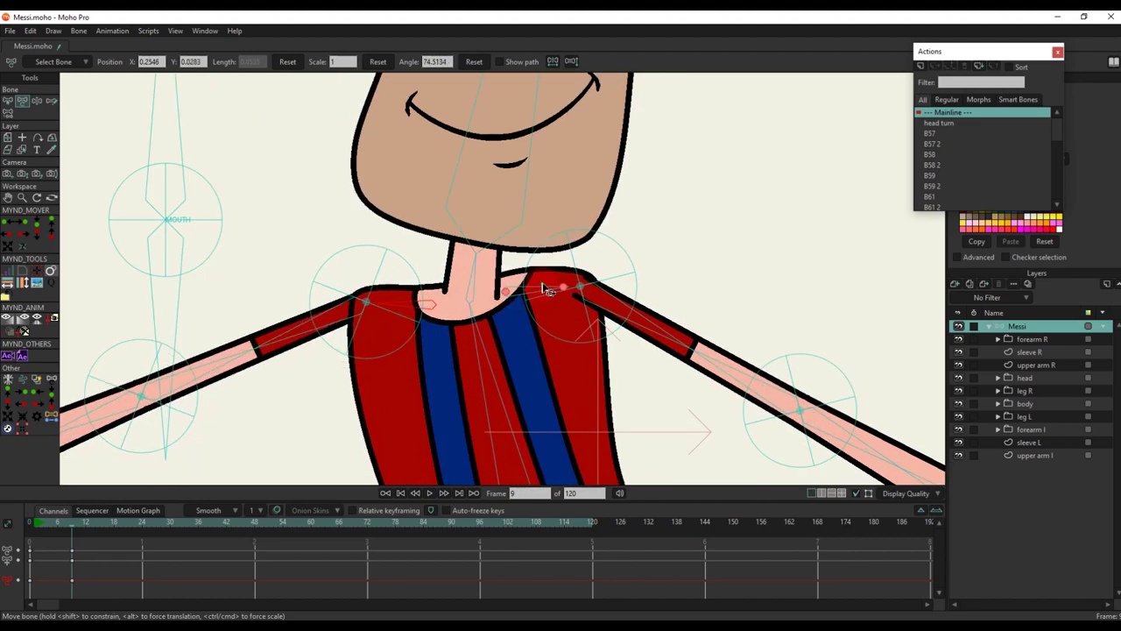
{"action": "left_click_drag", "start_coordinate": [544, 290], "coordinate": [567, 257]}
Delete the test keyframes up to frame 9 to restore the default pose
{"action": "scroll", "coordinate": [433, 290], "scroll_direction": "down", "scroll_amount": 6}
{"action": "left_click_drag", "start_coordinate": [127, 584], "coordinate": [91, 407]}
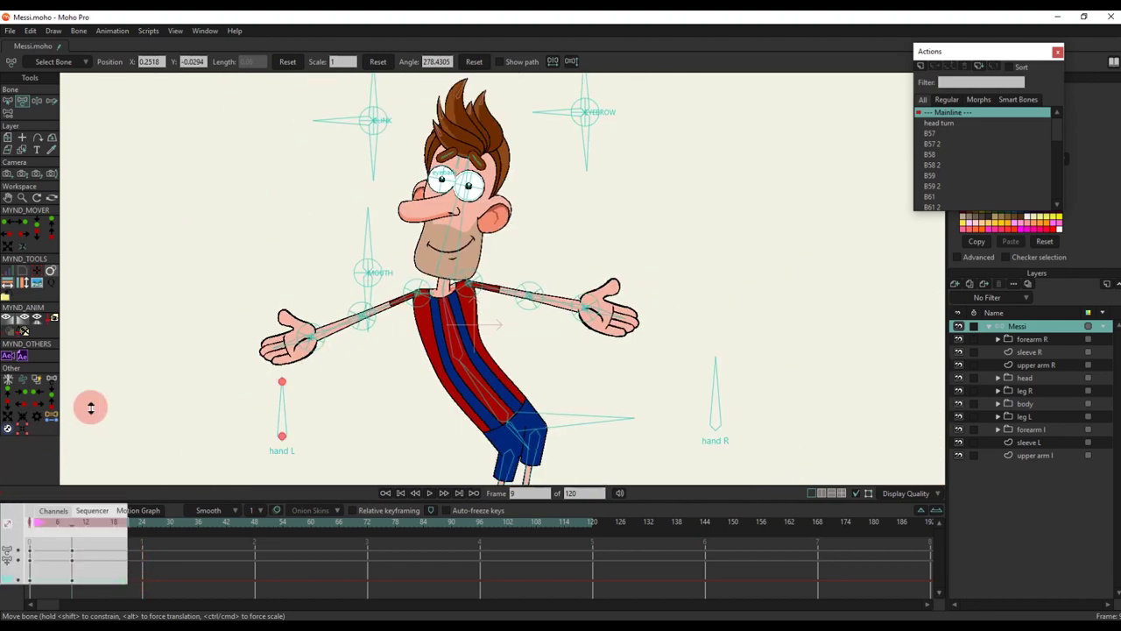
{"action": "key", "text": "BackSpace"}
Rotate both shoulder bones again at frame 9 with the torso upright to check the shirt deformation
{"action": "scroll", "coordinate": [487, 289], "scroll_direction": "up", "scroll_amount": 6}
{"action": "left_click_drag", "start_coordinate": [419, 279], "coordinate": [427, 267]}
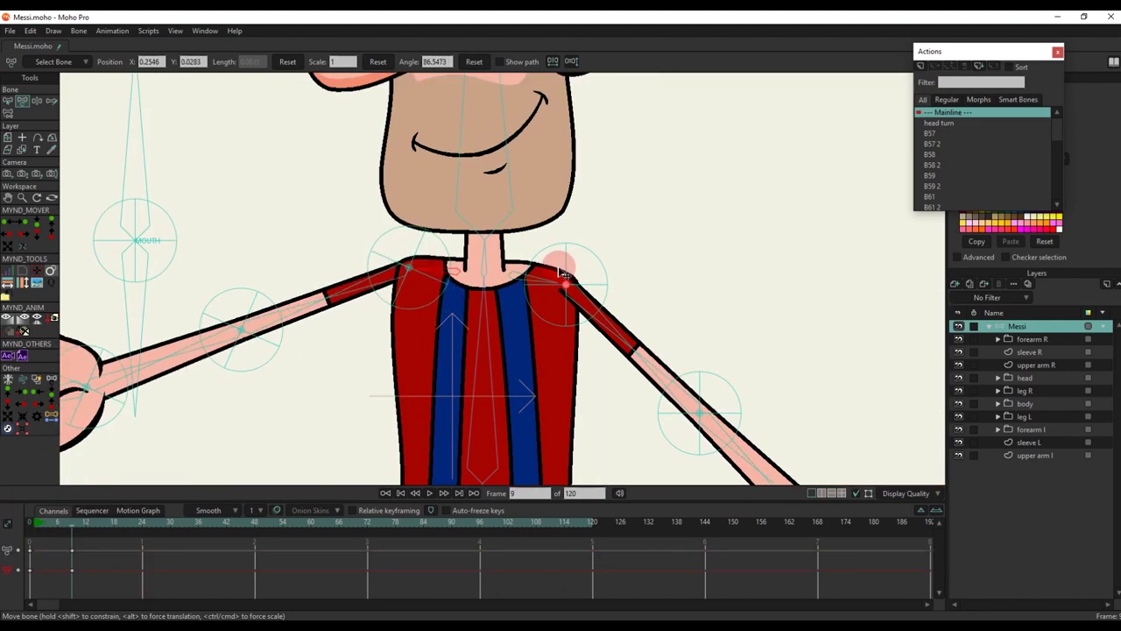
{"action": "left_click_drag", "start_coordinate": [562, 261], "coordinate": [546, 281]}
{"action": "scroll", "coordinate": [546, 281], "scroll_direction": "down", "scroll_amount": 4}
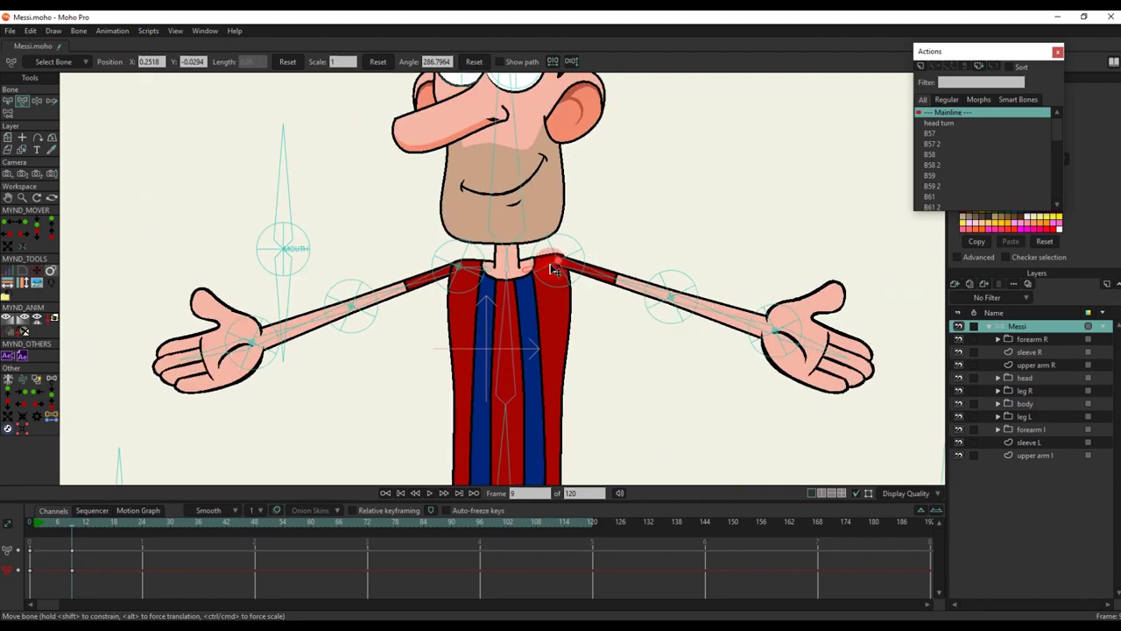
{"action": "scroll", "coordinate": [600, 280], "scroll_direction": "up", "scroll_amount": 1}
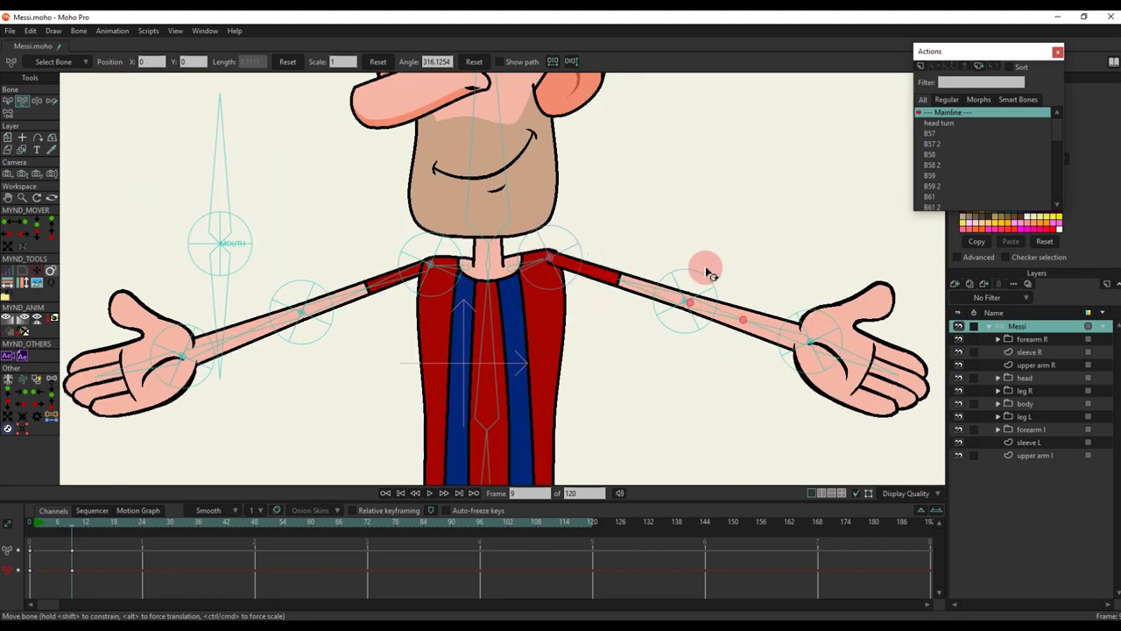
Raise both elbows above the shoulders at frame 9 and bring the hand on the nose side closer to the body
{"action": "left_click_drag", "start_coordinate": [680, 333], "coordinate": [665, 223]}
{"action": "scroll", "coordinate": [501, 238], "scroll_direction": "down", "scroll_amount": 4}
{"action": "scroll", "coordinate": [508, 248], "scroll_direction": "up", "scroll_amount": 3}
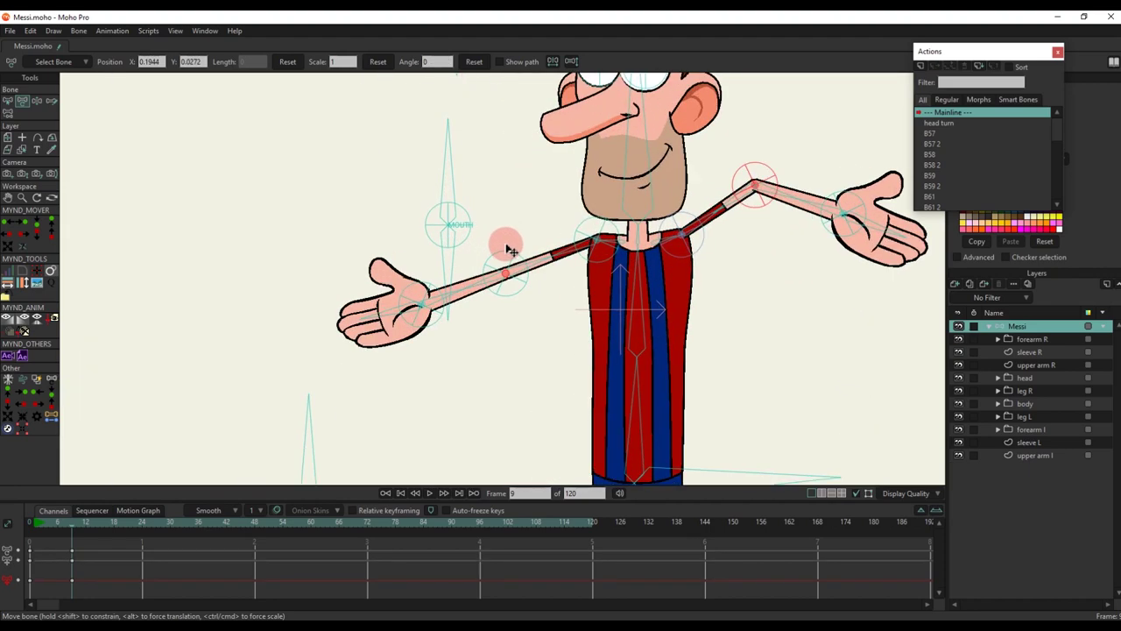
{"action": "left_click_drag", "start_coordinate": [508, 248], "coordinate": [392, 242]}
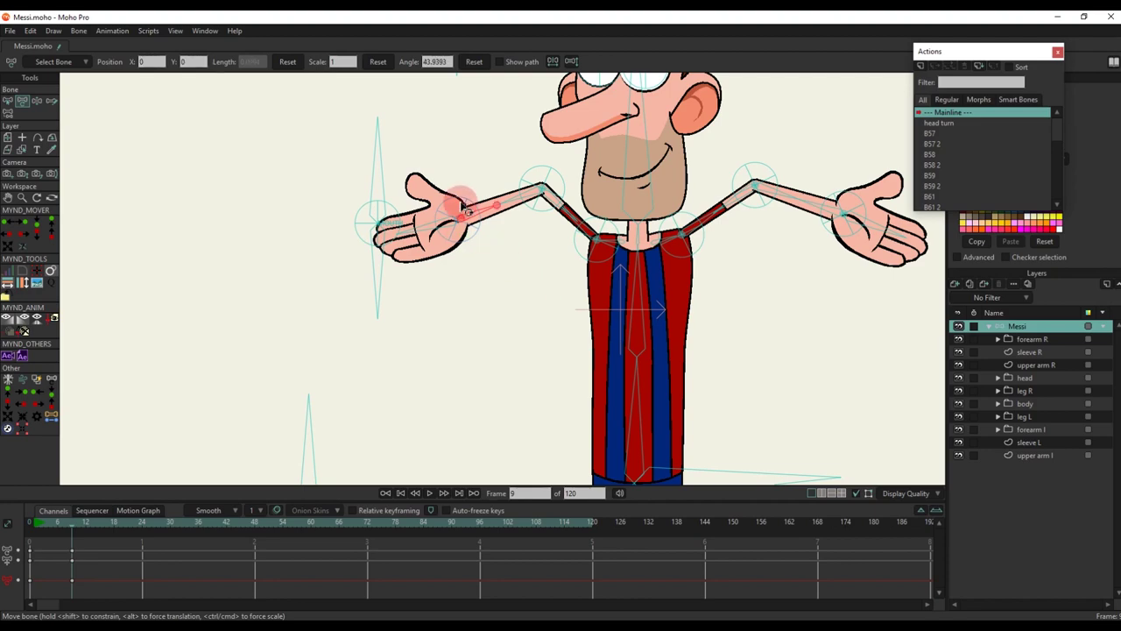
{"action": "left_click_drag", "start_coordinate": [455, 202], "coordinate": [514, 188]}
{"action": "scroll", "coordinate": [514, 188], "scroll_direction": "down", "scroll_amount": 3}
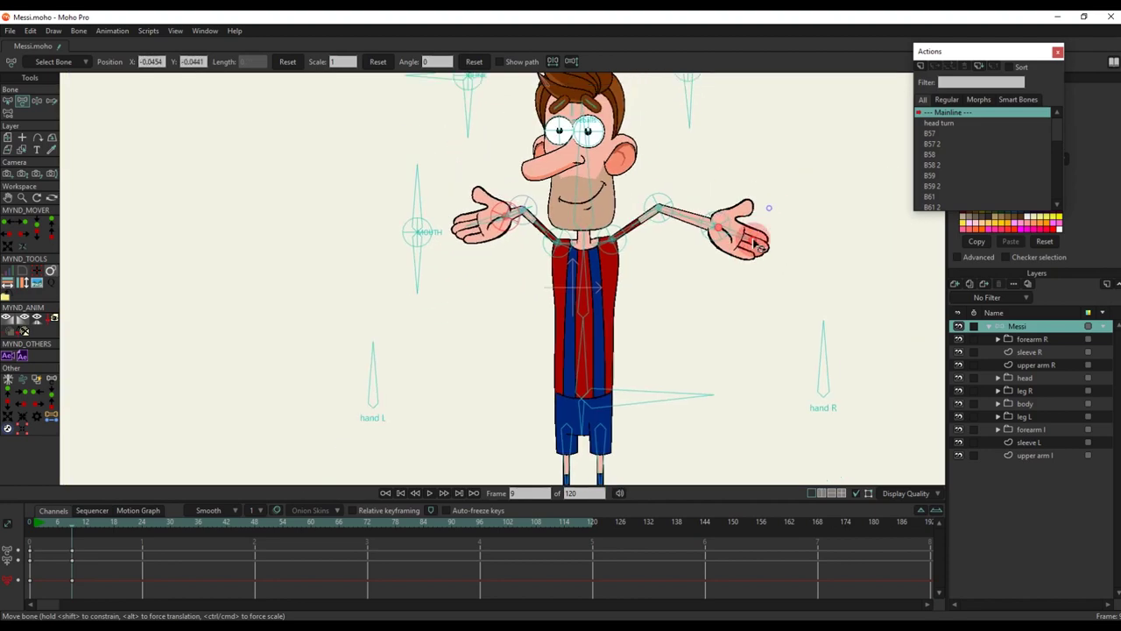
Test the wrist and hand bones at frame 9 by lifting both hands upright beside the head
{"action": "scroll", "coordinate": [695, 218], "scroll_direction": "up", "scroll_amount": 3}
{"action": "left_click", "coordinate": [696, 218]}
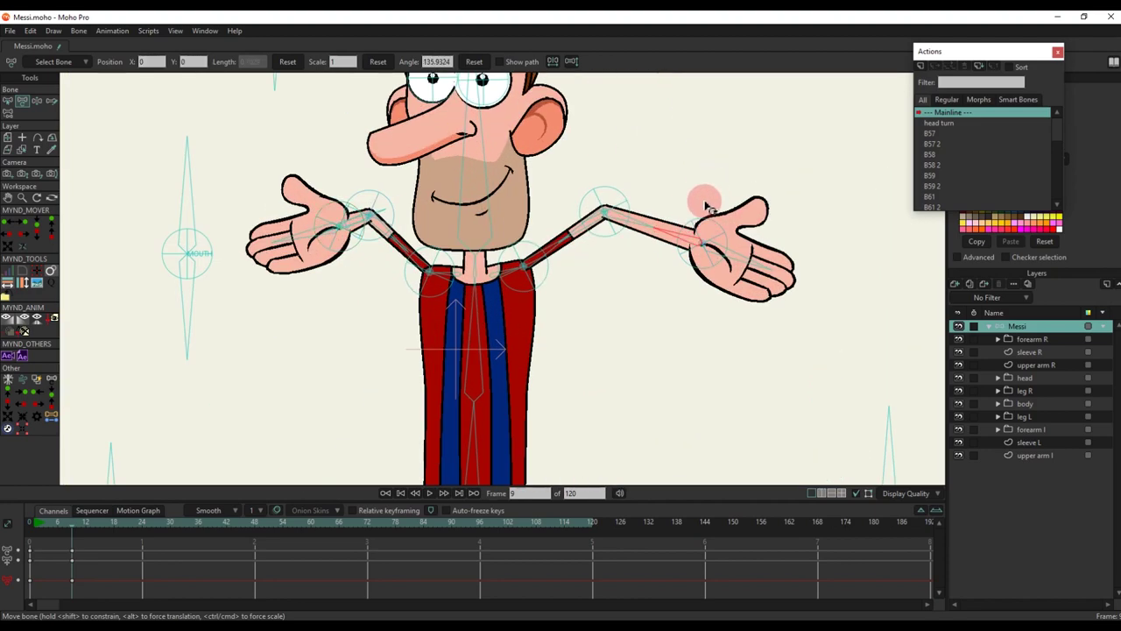
{"action": "left_click_drag", "start_coordinate": [704, 199], "coordinate": [673, 247]}
{"action": "scroll", "coordinate": [683, 145], "scroll_direction": "down", "scroll_amount": 4}
{"action": "scroll", "coordinate": [431, 262], "scroll_direction": "up", "scroll_amount": 4}
{"action": "left_click_drag", "start_coordinate": [424, 339], "coordinate": [448, 217]}
{"action": "scroll", "coordinate": [458, 338], "scroll_direction": "up", "scroll_amount": 2}
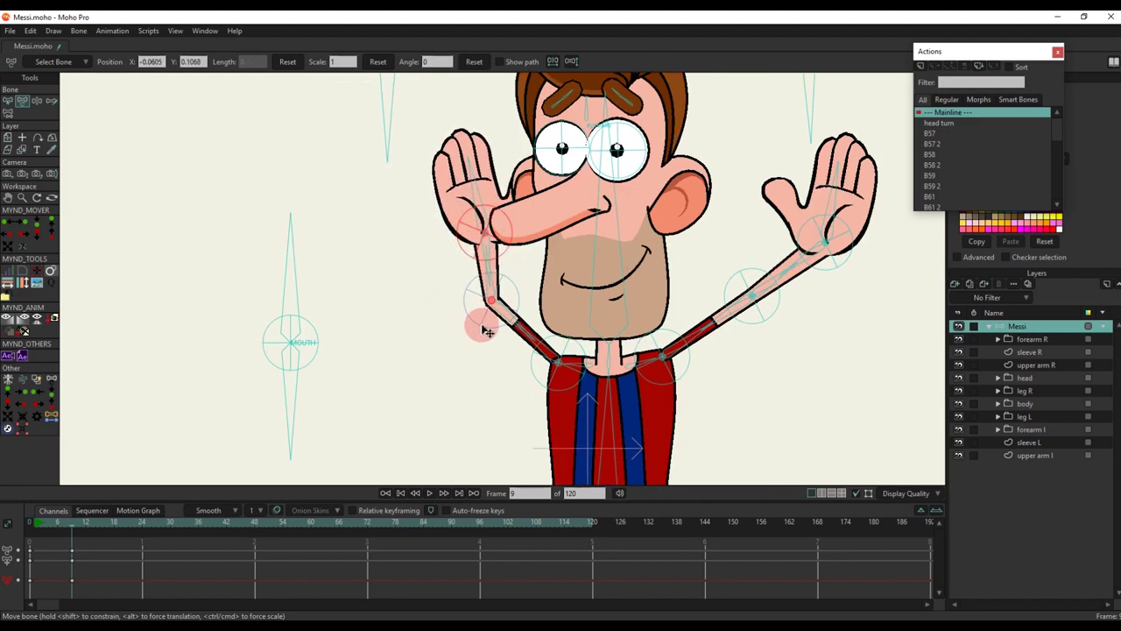
Lower both arms at frame 9 so the upright palms sit in front of the chest with bent elbows
{"action": "left_click_drag", "start_coordinate": [487, 331], "coordinate": [497, 449]}
{"action": "key", "text": "ctrl+z"}
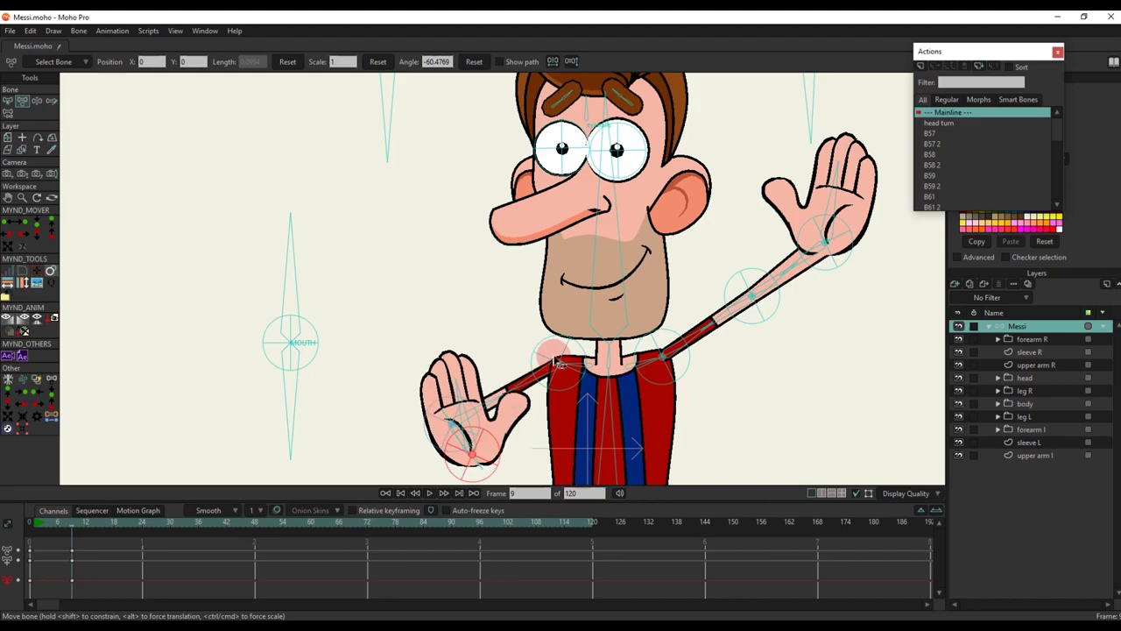
{"action": "scroll", "coordinate": [755, 298], "scroll_direction": "up", "scroll_amount": 2}
{"action": "left_click_drag", "start_coordinate": [755, 298], "coordinate": [729, 375]}
{"action": "scroll", "coordinate": [739, 361], "scroll_direction": "down", "scroll_amount": 4}
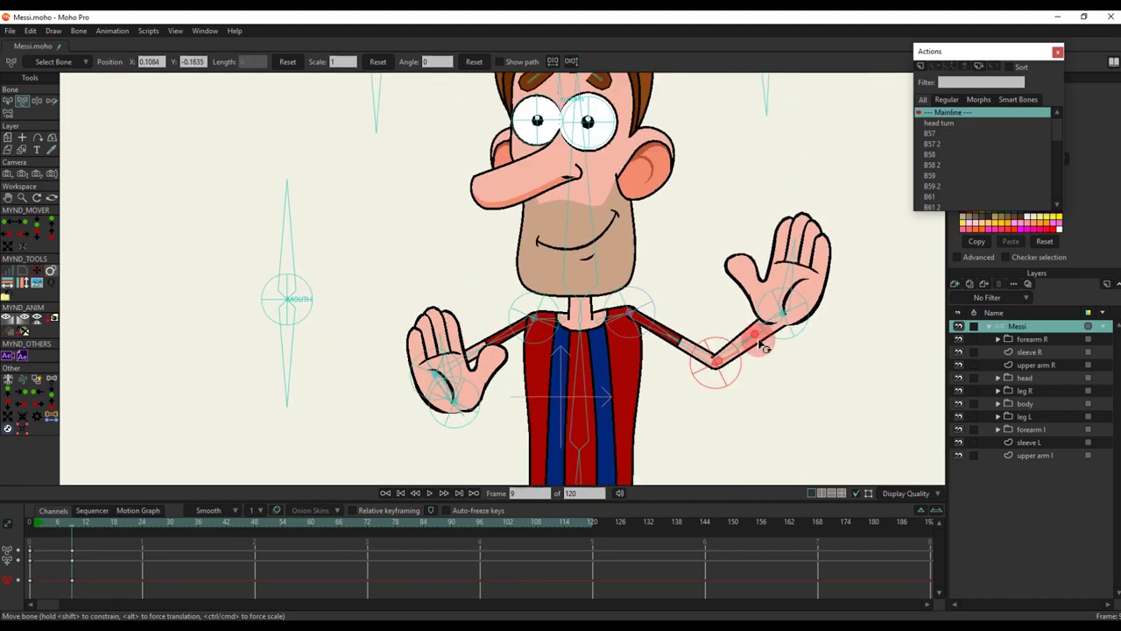
{"action": "left_click_drag", "start_coordinate": [761, 322], "coordinate": [670, 381]}
{"action": "scroll", "coordinate": [670, 381], "scroll_direction": "down", "scroll_amount": 2}
{"action": "scroll", "coordinate": [670, 381], "scroll_direction": "up", "scroll_amount": 2}
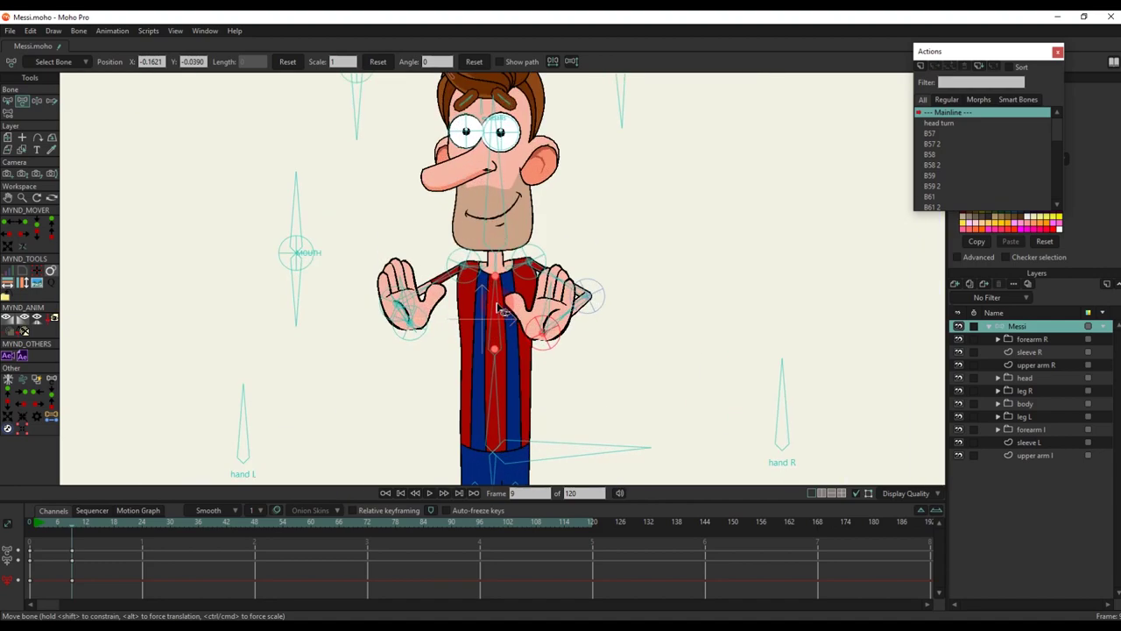
{"action": "scroll", "coordinate": [501, 308], "scroll_direction": "down", "scroll_amount": 2}
{"action": "scroll", "coordinate": [501, 308], "scroll_direction": "up", "scroll_amount": 2}
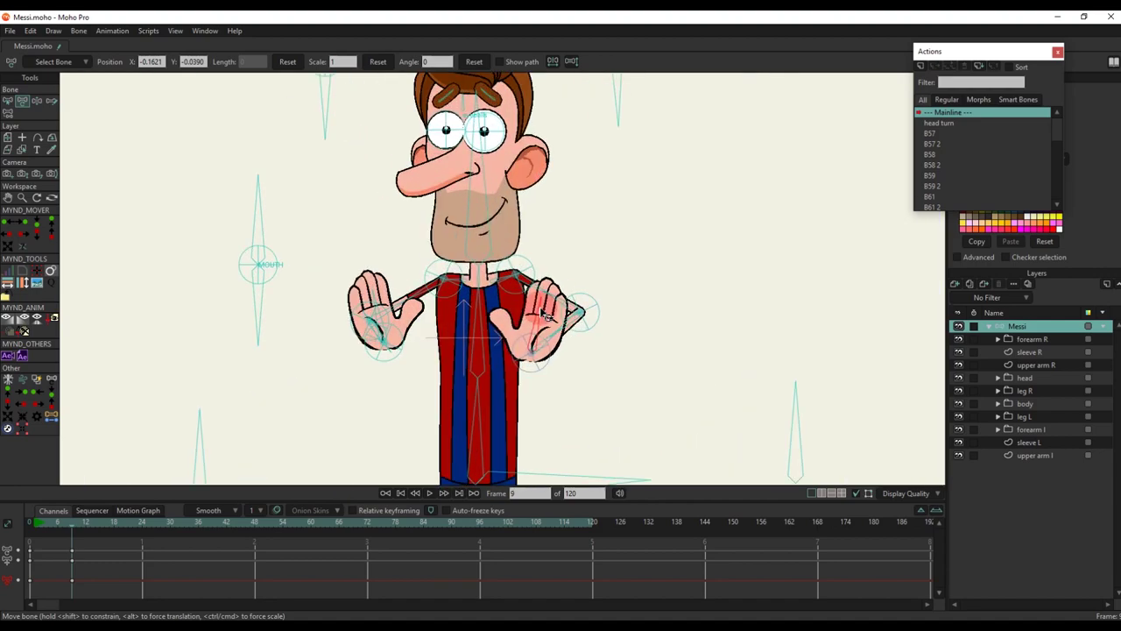
{"action": "left_click_drag", "start_coordinate": [380, 301], "coordinate": [381, 284]}
{"action": "scroll", "coordinate": [382, 284], "scroll_direction": "down", "scroll_amount": 2}
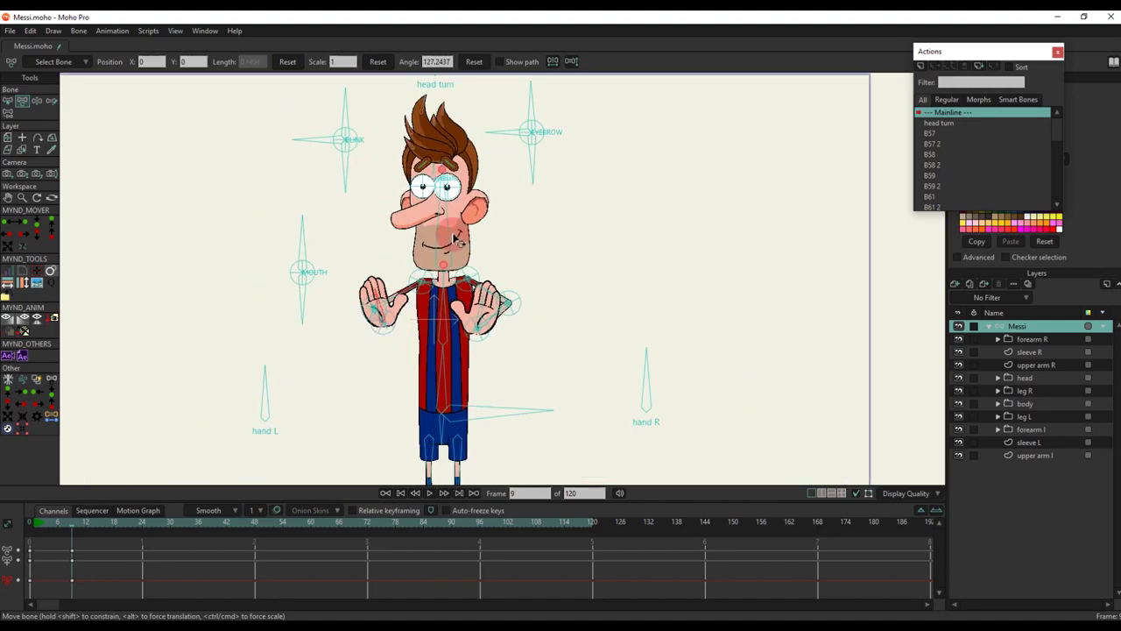
Open the mouth into a toothy grin with the MOUTH control bone and tilt the head slightly at frame 9
{"action": "scroll", "coordinate": [306, 234], "scroll_direction": "up", "scroll_amount": 1}
{"action": "left_click", "coordinate": [312, 230]}
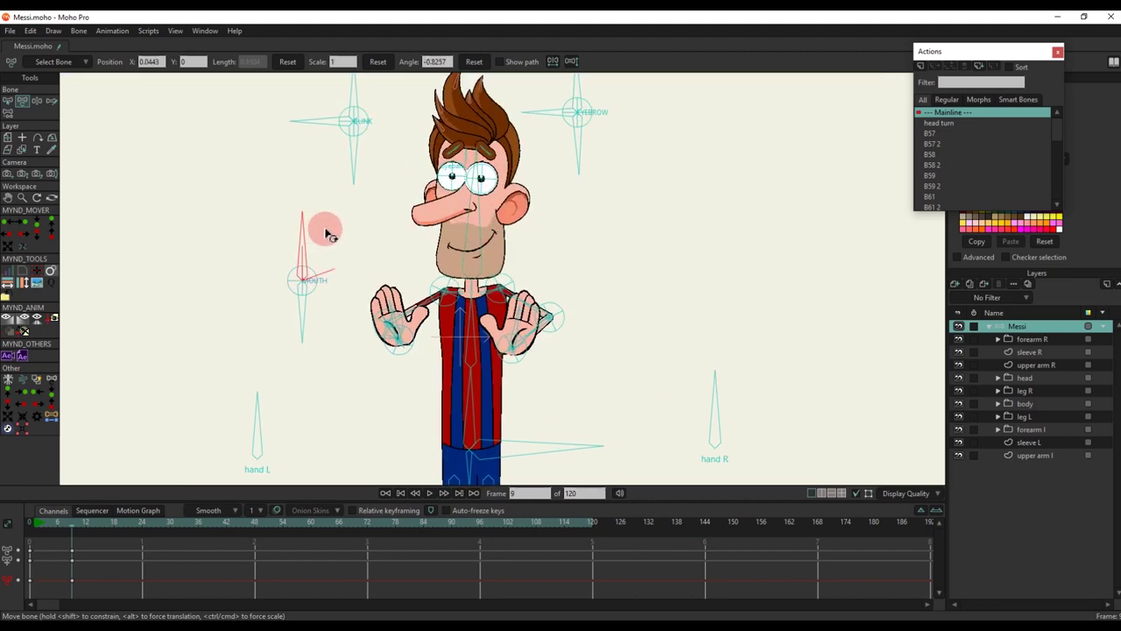
{"action": "scroll", "coordinate": [461, 217], "scroll_direction": "down", "scroll_amount": 1}
{"action": "left_click", "coordinate": [461, 218]}
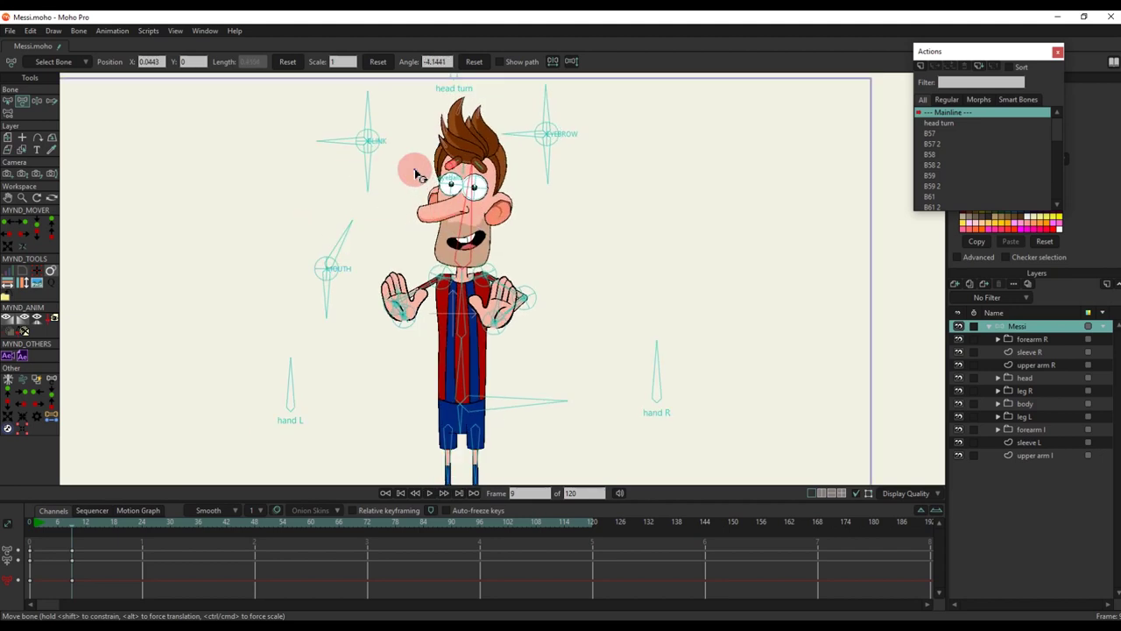
Narrow both eyes with the BLINK control bones and angle the eyebrows into a frown with the EYEBROW control bones
{"action": "left_click", "coordinate": [377, 131]}
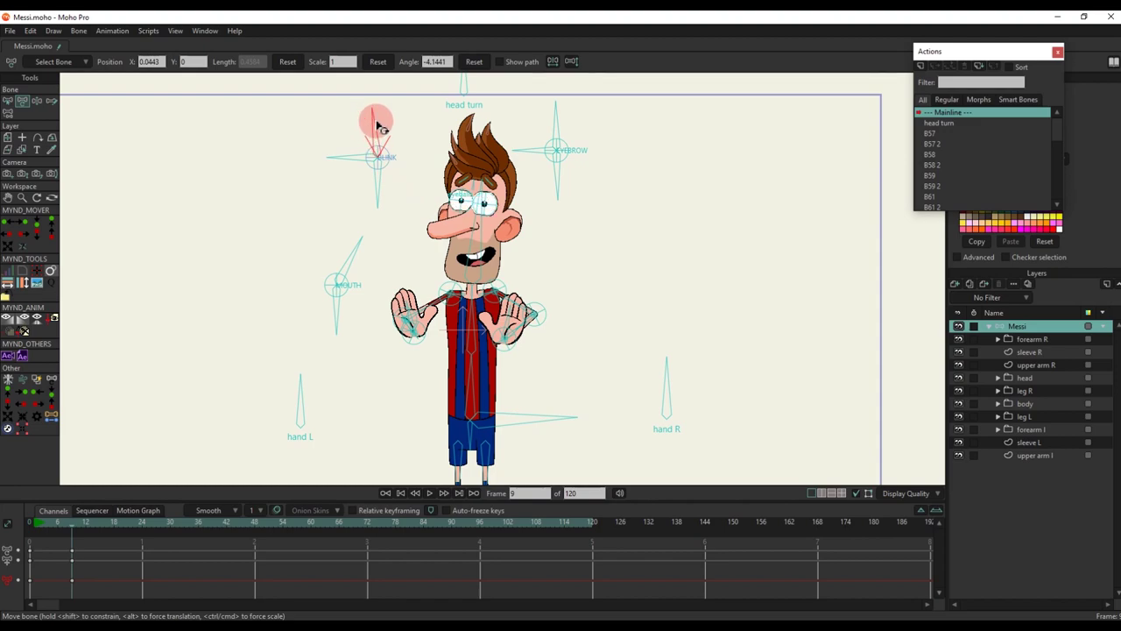
{"action": "left_click", "coordinate": [578, 153]}
{"action": "scroll", "coordinate": [587, 147], "scroll_direction": "up", "scroll_amount": 2}
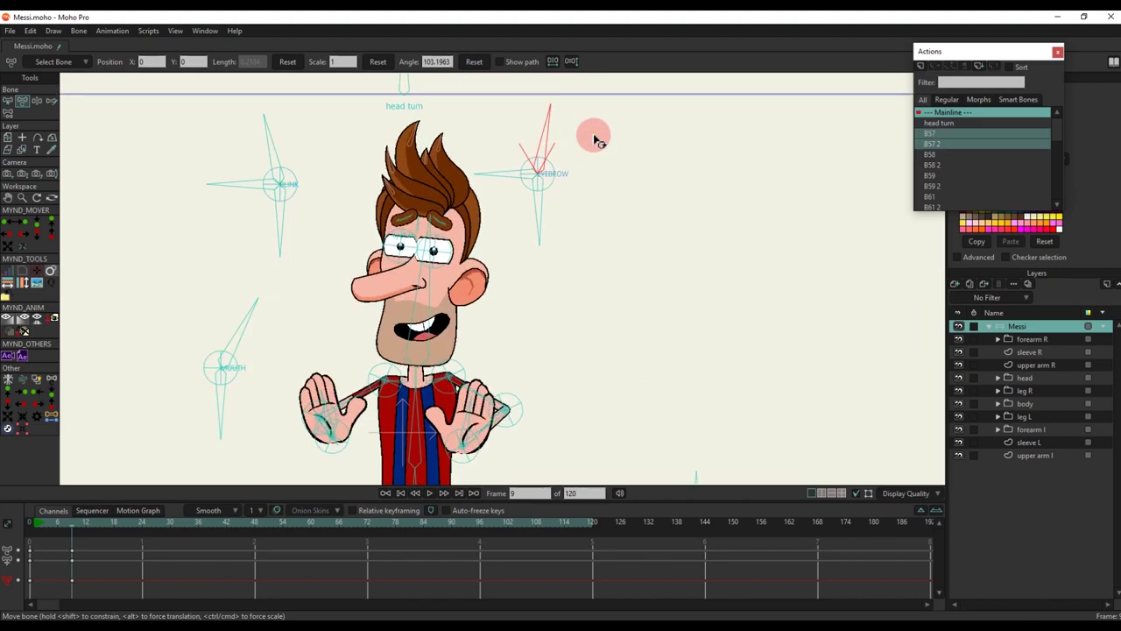
{"action": "left_click_drag", "start_coordinate": [232, 184], "coordinate": [285, 233]}
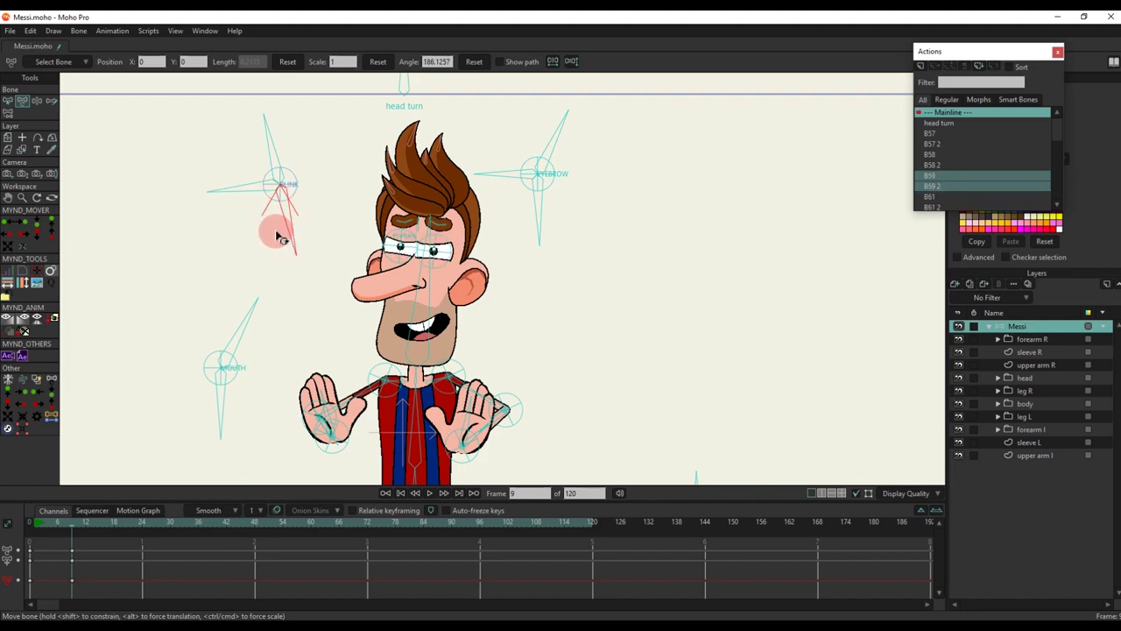
{"action": "left_click_drag", "start_coordinate": [282, 237], "coordinate": [282, 237]}
{"action": "left_click_drag", "start_coordinate": [561, 150], "coordinate": [496, 176]}
{"action": "scroll", "coordinate": [436, 273], "scroll_direction": "down", "scroll_amount": 4}
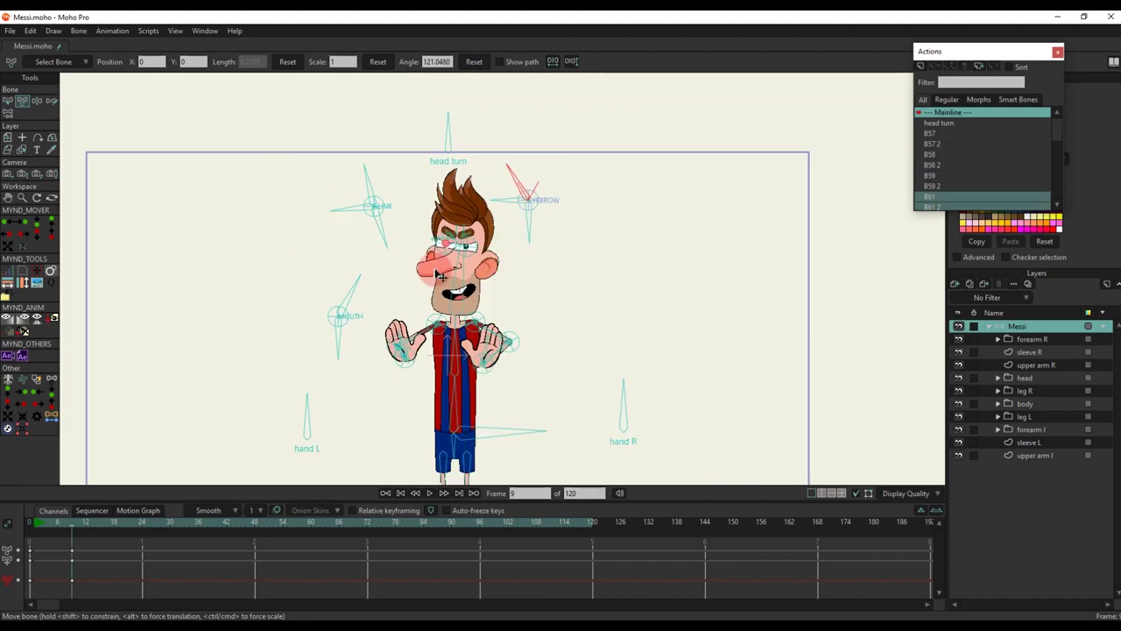
Test the eyeball and head bones at frame 9 by shifting the gaze and tilting the head
{"action": "scroll", "coordinate": [454, 273], "scroll_direction": "up", "scroll_amount": 3}
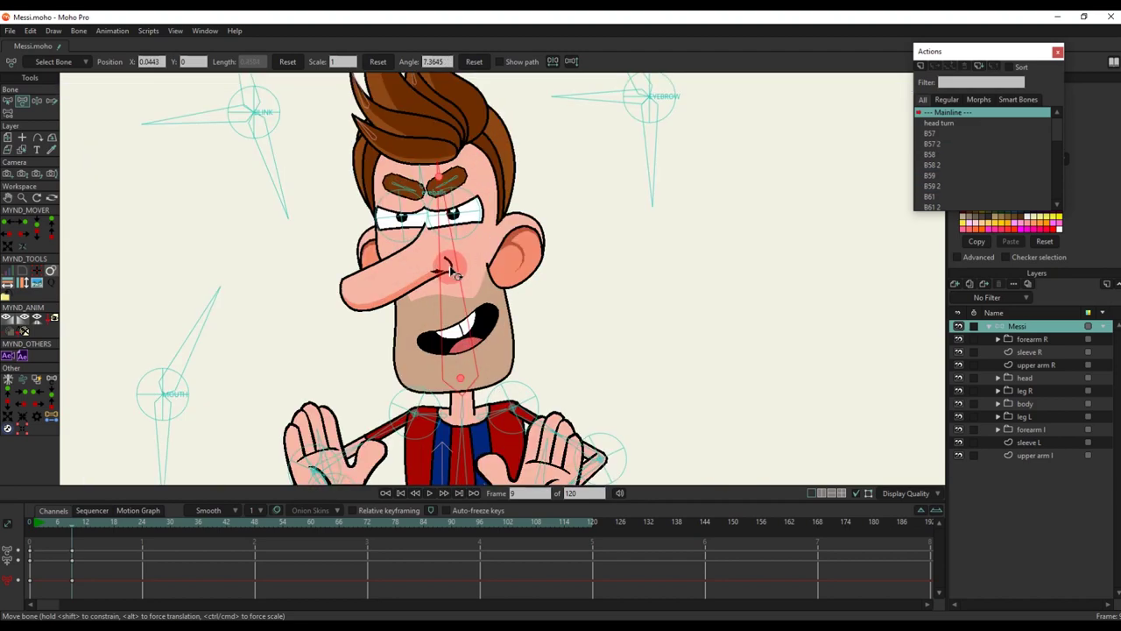
{"action": "left_click", "coordinate": [425, 173]}
{"action": "left_click_drag", "start_coordinate": [417, 147], "coordinate": [426, 160]}
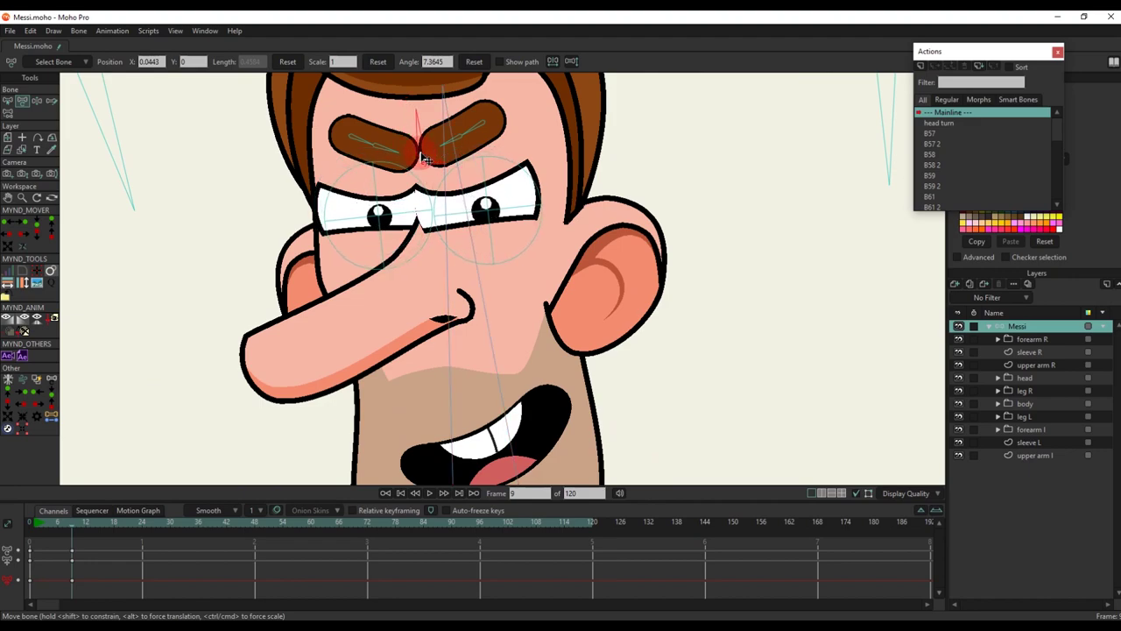
{"action": "scroll", "coordinate": [454, 189], "scroll_direction": "down", "scroll_amount": 4}
{"action": "left_click", "coordinate": [468, 206]}
{"action": "left_click_drag", "start_coordinate": [451, 228], "coordinate": [465, 222]}
{"action": "scroll", "coordinate": [465, 224], "scroll_direction": "down", "scroll_amount": 3}
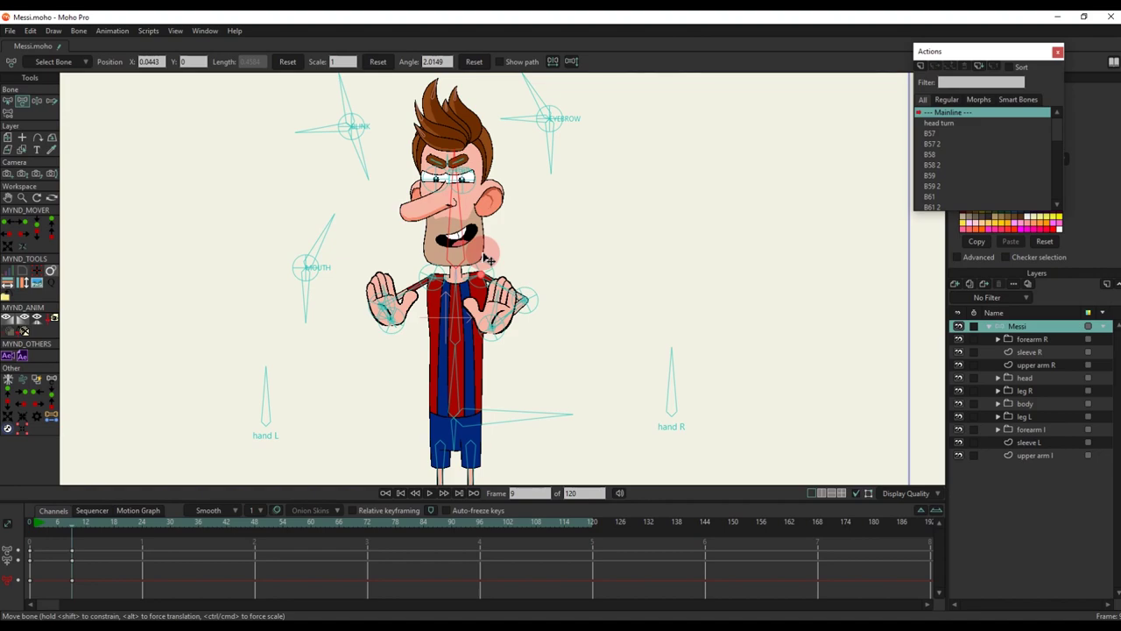
Delete all test keyframes at frame 9 to restore the default pose and save the project
{"action": "scroll", "coordinate": [481, 253], "scroll_direction": "down", "scroll_amount": 1}
{"action": "key", "text": "BackSpace"}
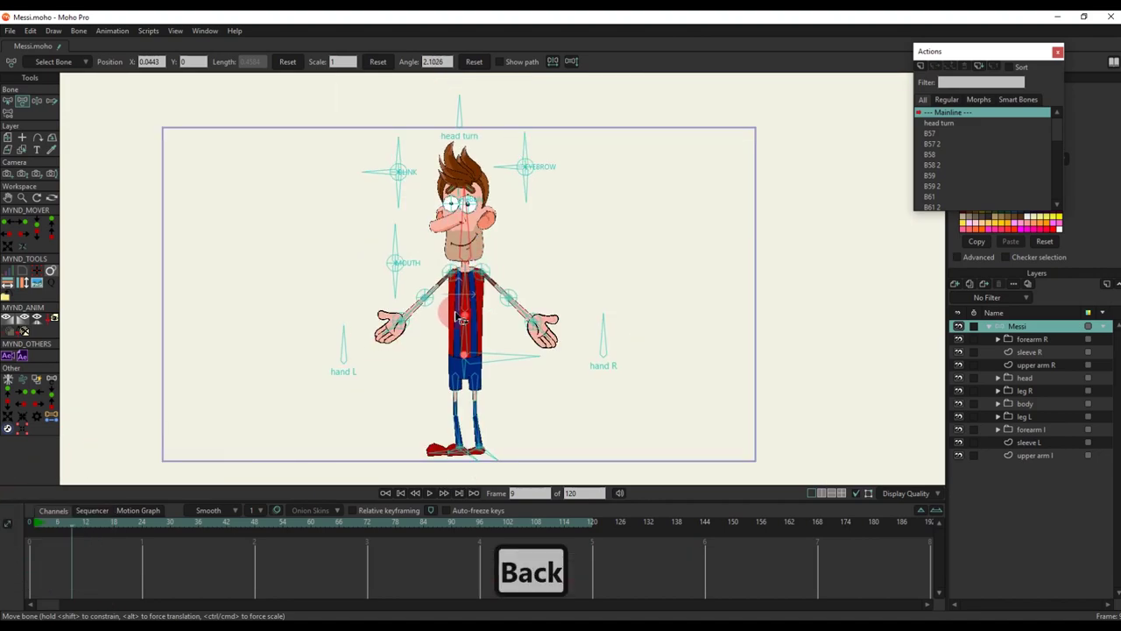
{"action": "scroll", "coordinate": [480, 308], "scroll_direction": "up", "scroll_amount": 2}
{"action": "scroll", "coordinate": [480, 308], "scroll_direction": "down", "scroll_amount": 1}
{"action": "left_click_drag", "start_coordinate": [478, 303], "coordinate": [481, 283]}
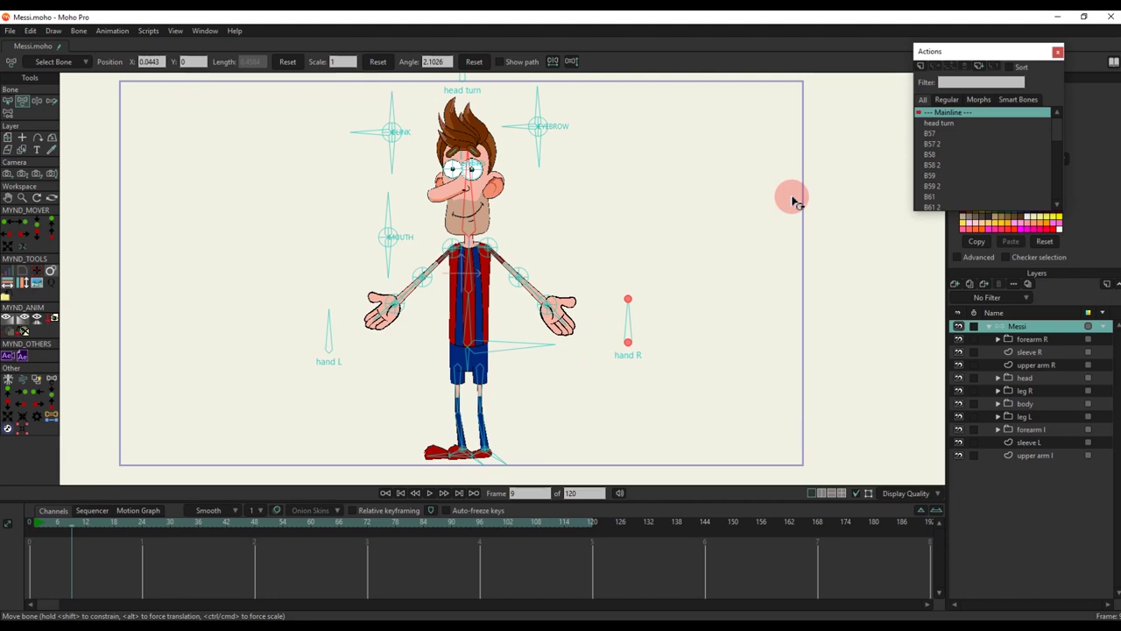
{"action": "key", "text": "ctrl+s"}
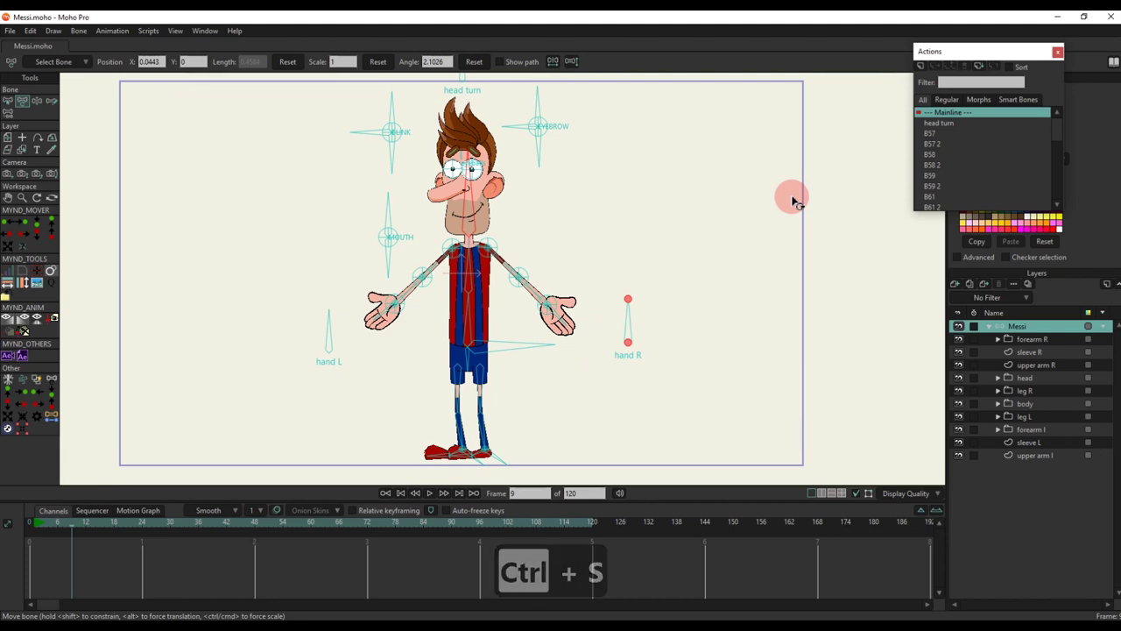